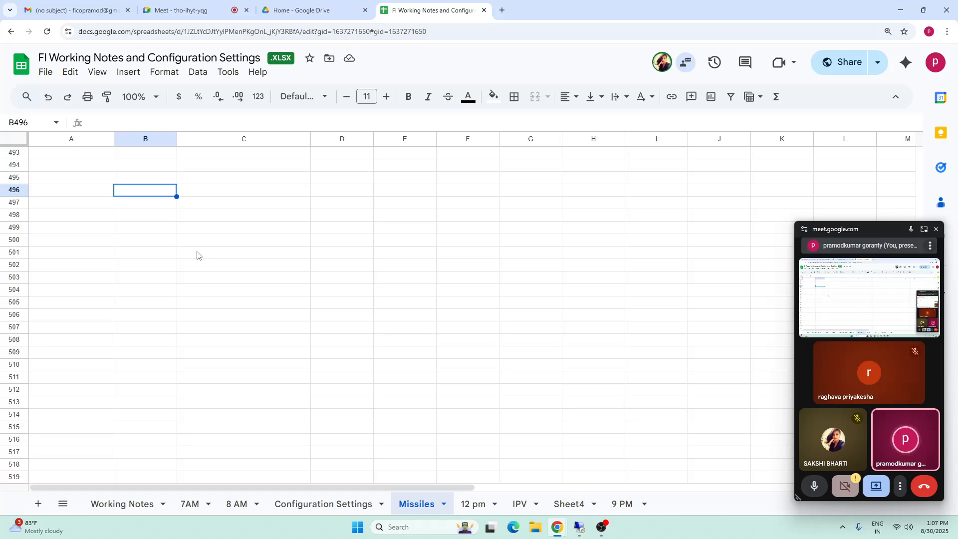
Enter the heading "Accounts Receivable" in cell B496 of the Missiles sheet.
text(Account)
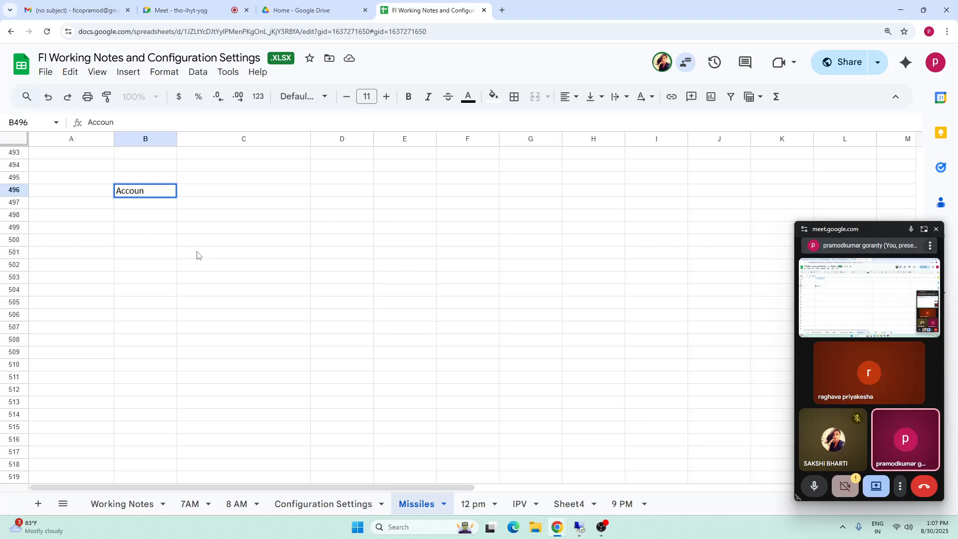
key(BackSpace)
key(BackSpace)
text(nts)
key(BackSpace)
text(s R)
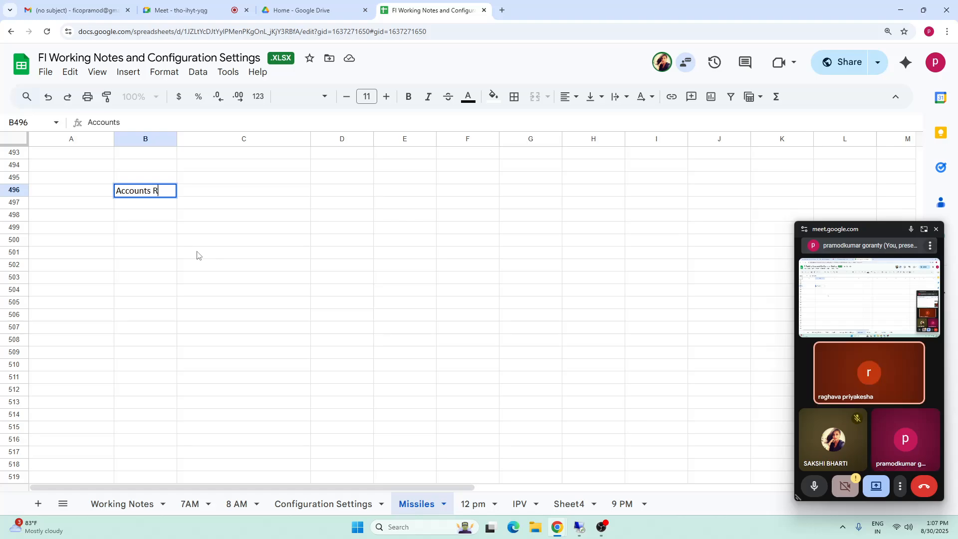
text(eceiv)
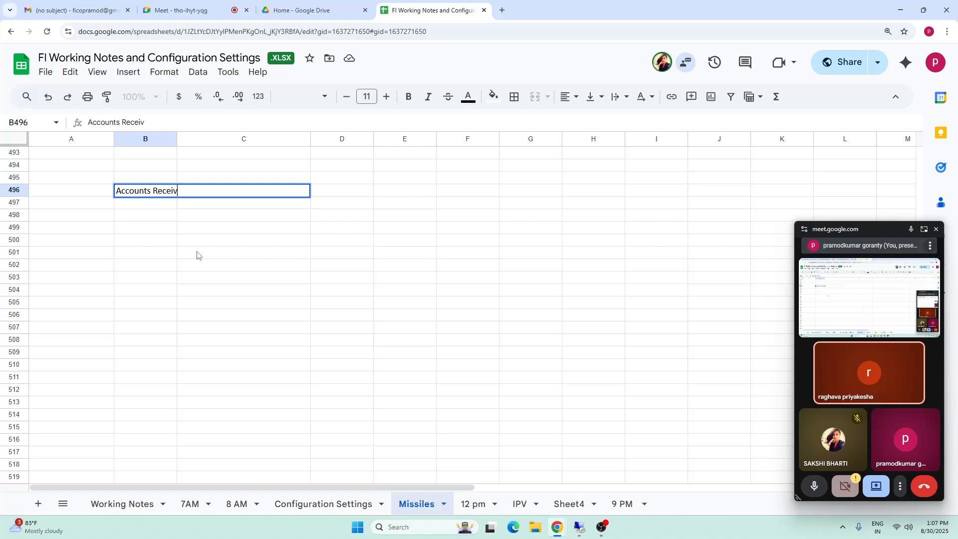
text(able)
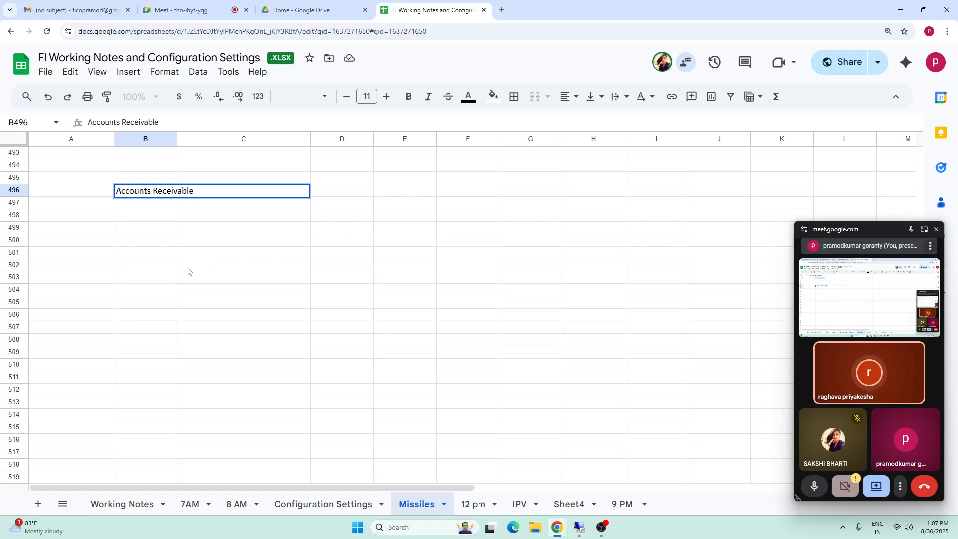
click(132, 215)
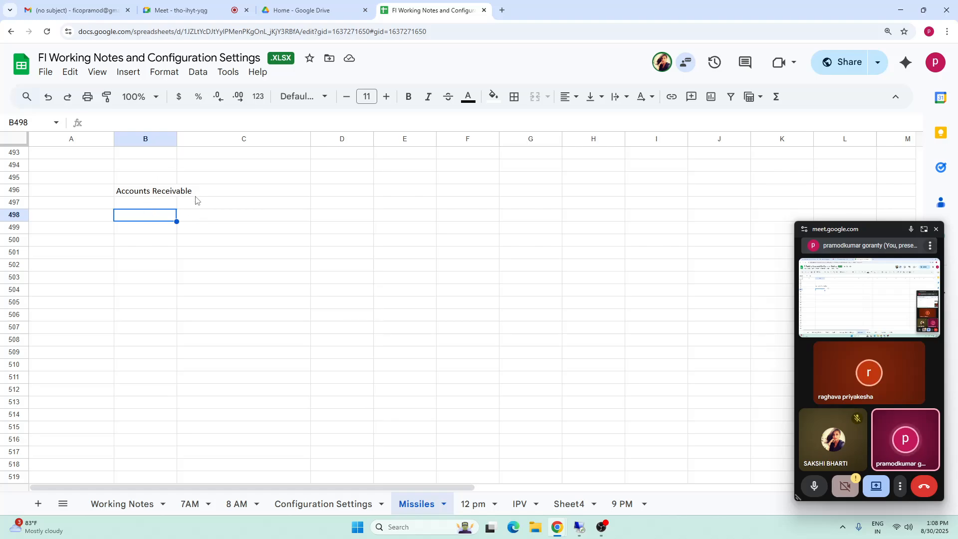
click(147, 191)
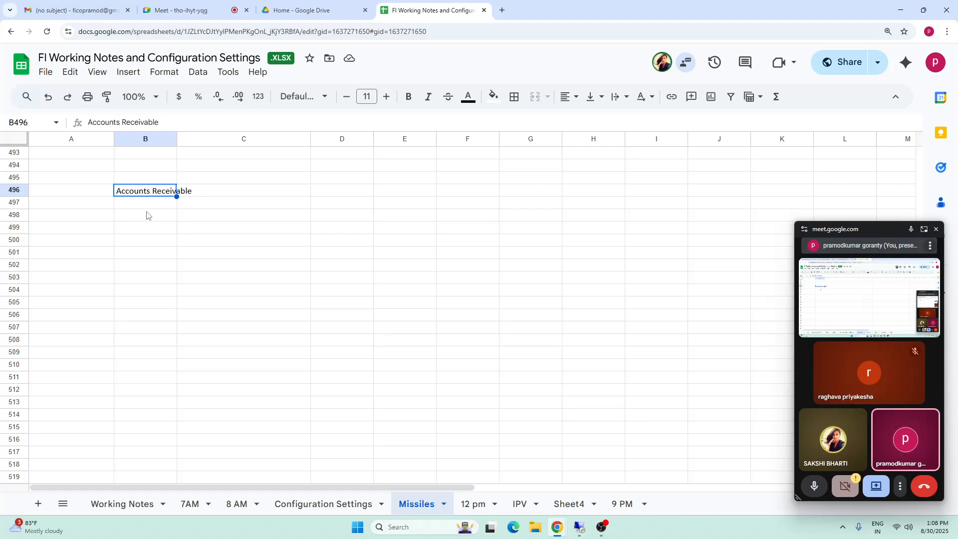
click(221, 244)
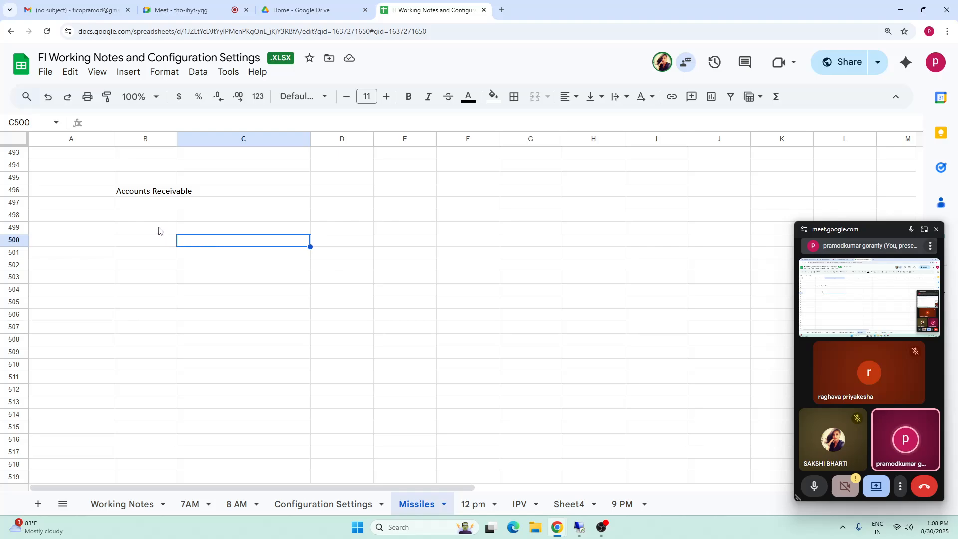
click(156, 220)
click(148, 242)
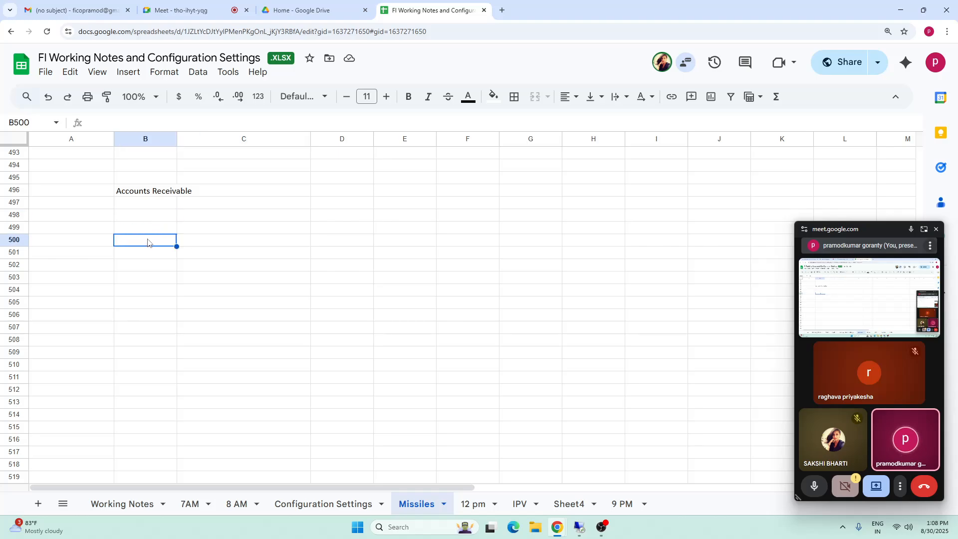
click(149, 267)
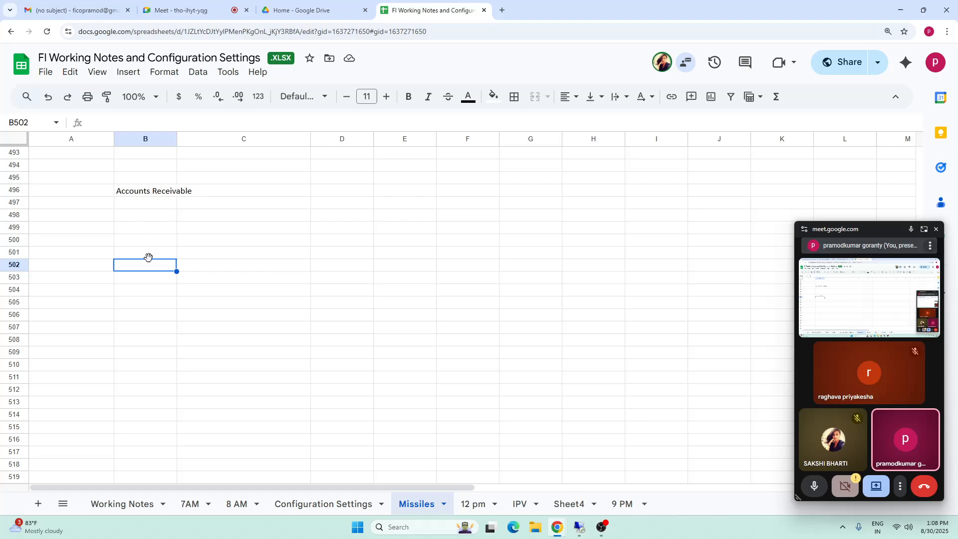
Enter "Non SO Process Fb70" in cell B498, below the Accounts Receivable heading.
click(165, 219)
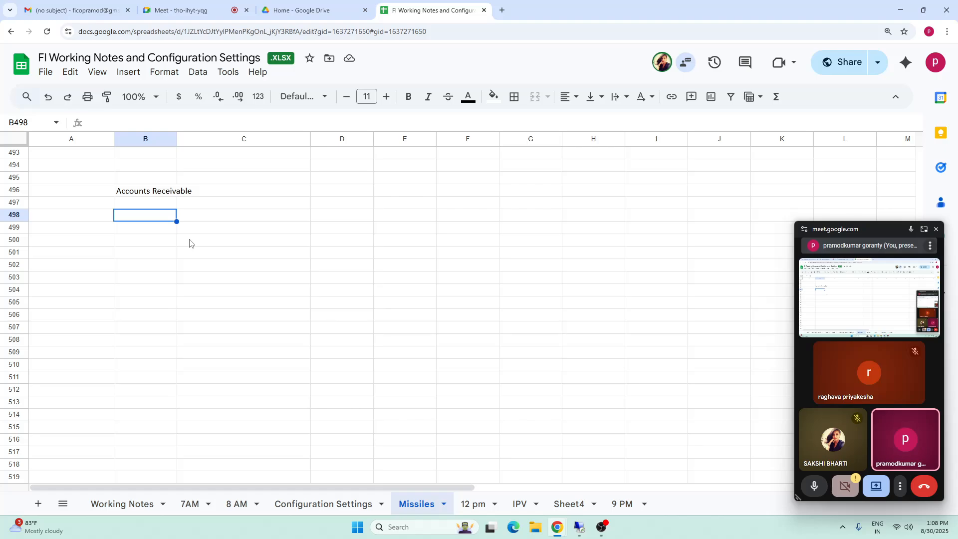
text(No )
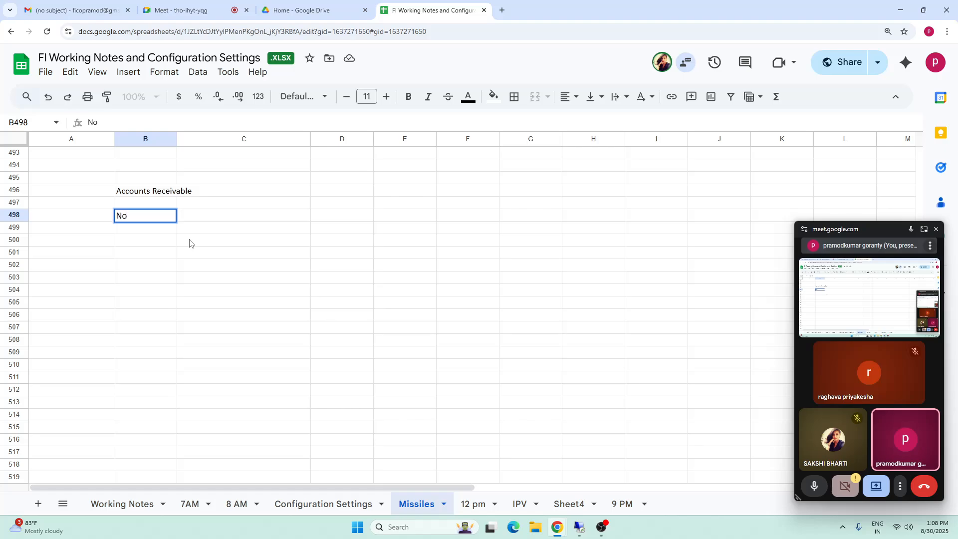
text(n SO )
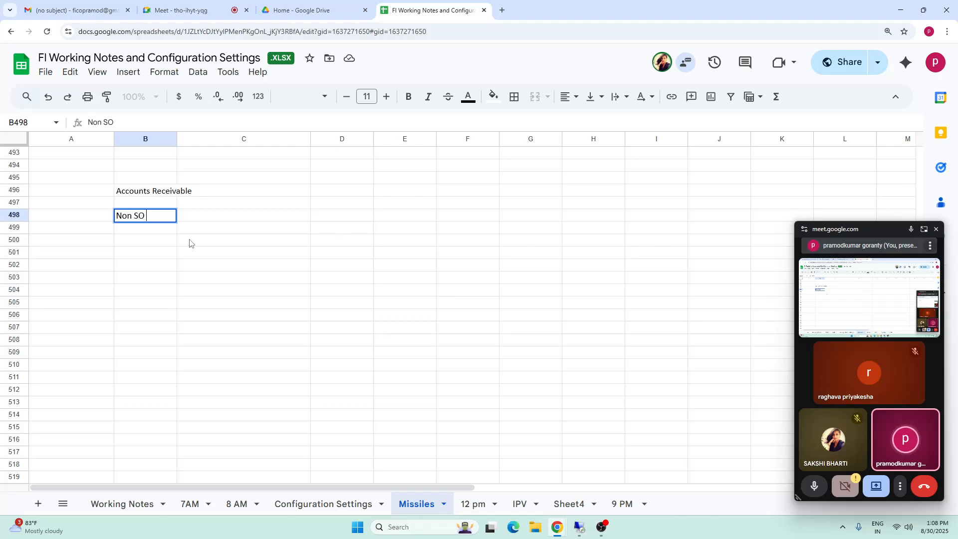
text(Proce)
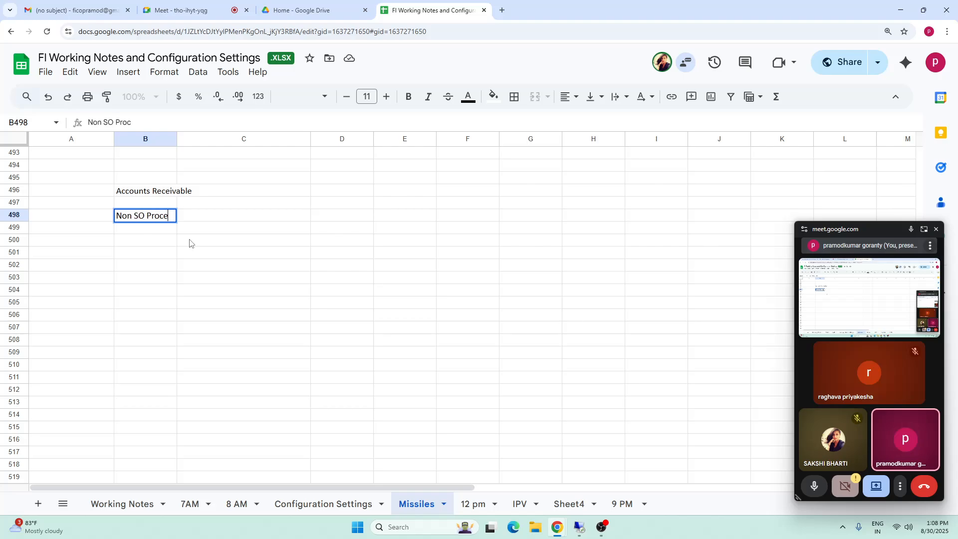
text(ss )
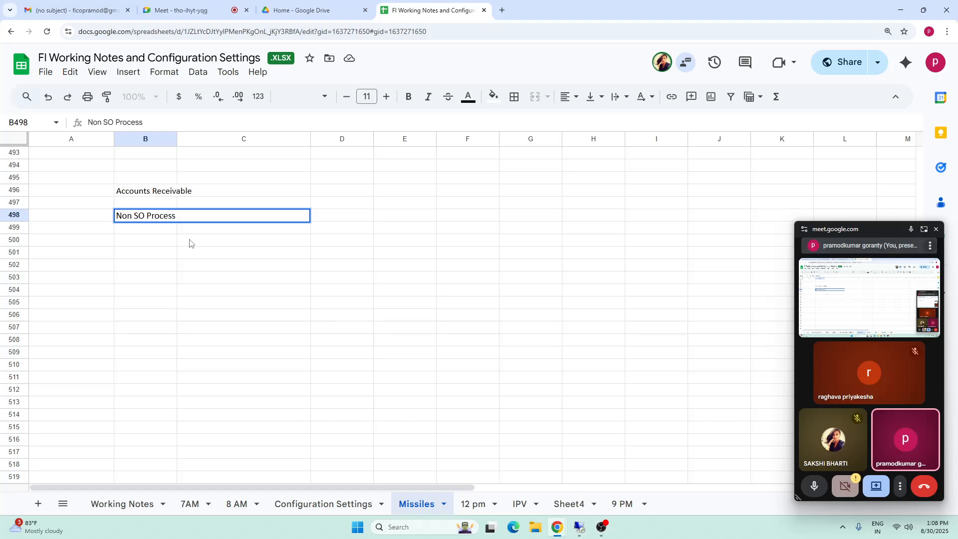
text(Fb70)
key(Tab)
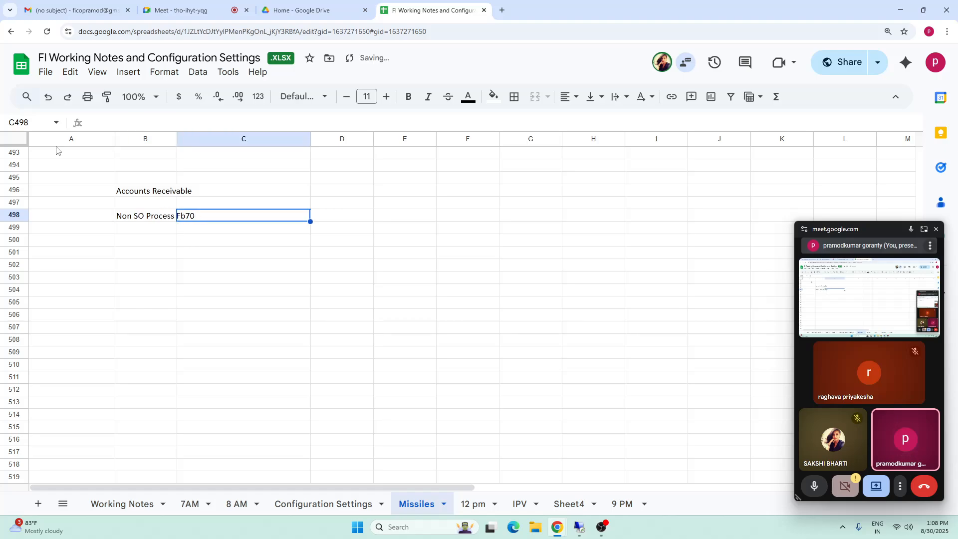
Capitalise the transaction code in cell B498 so that it reads FB70.
double_click(185, 218)
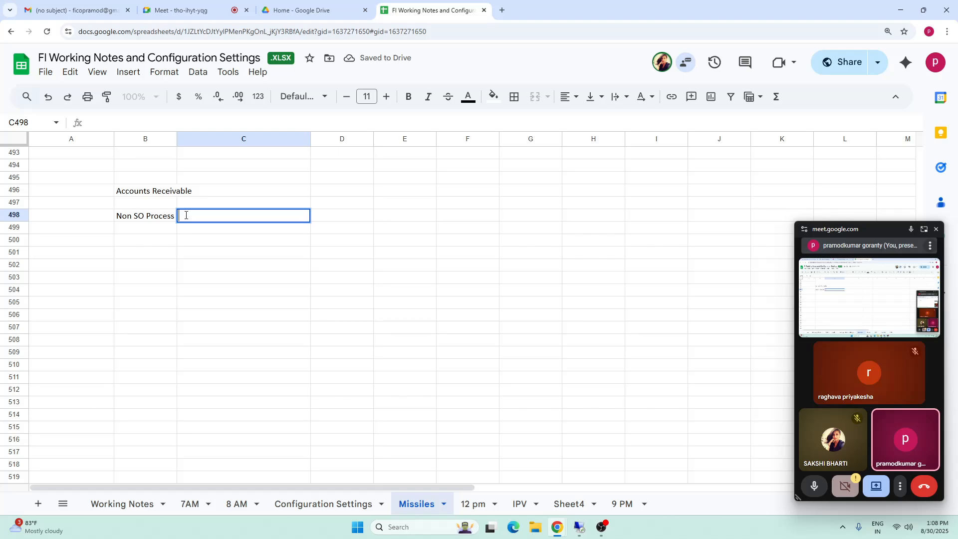
click(155, 220)
click(155, 122)
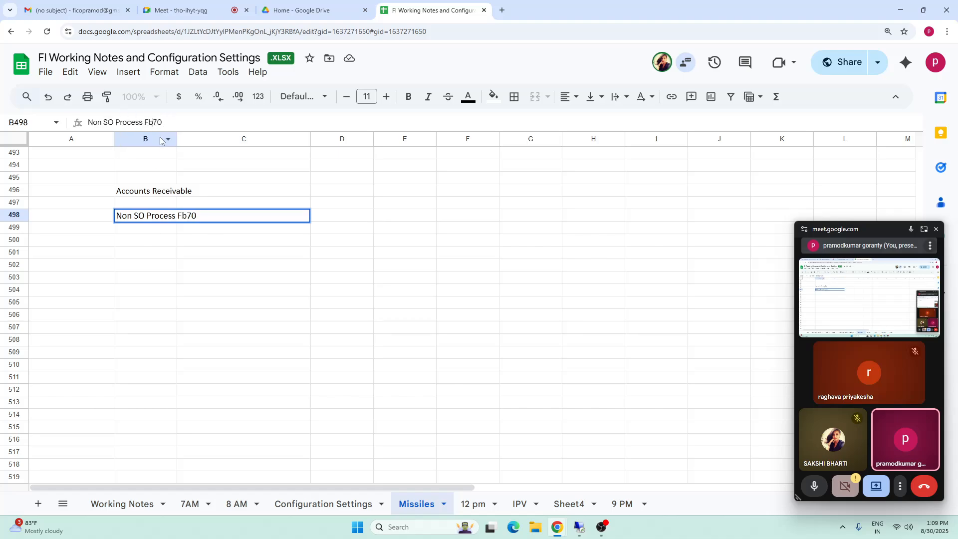
key(BackSpace)
text(B)
Move the code FB70 out of the "Non SO Process" text in B498 into cell A500.
click(148, 217)
double_click(146, 122)
key(ctrl+c)
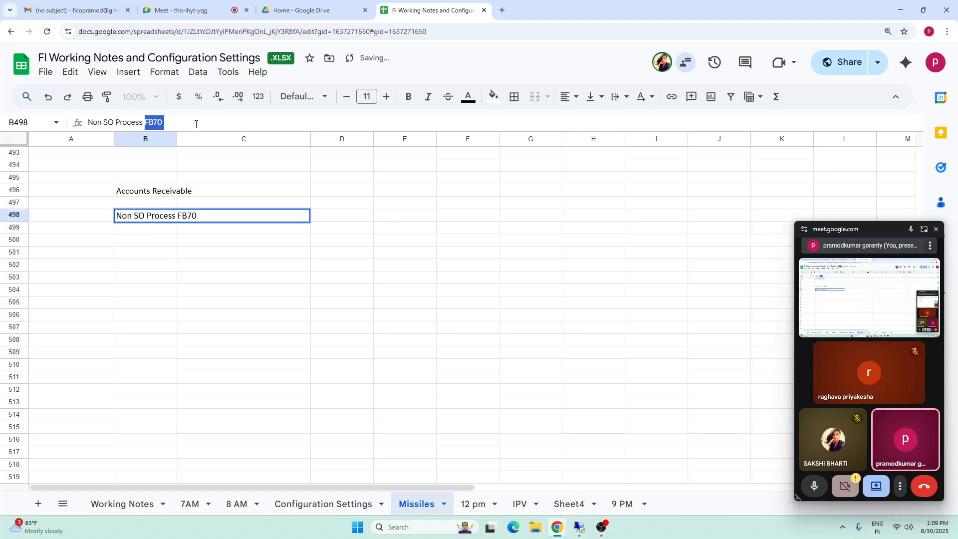
key(BackSpace)
click(211, 228)
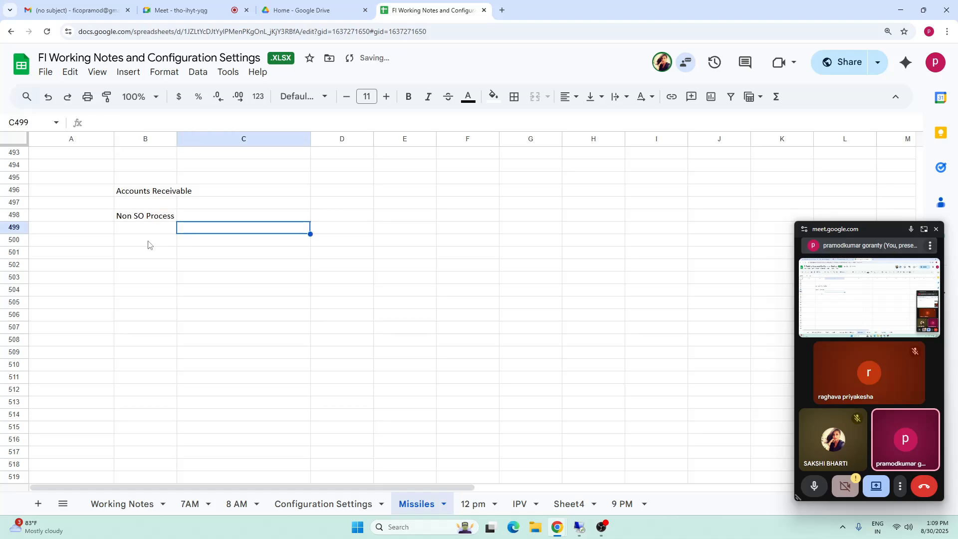
click(146, 243)
click(103, 247)
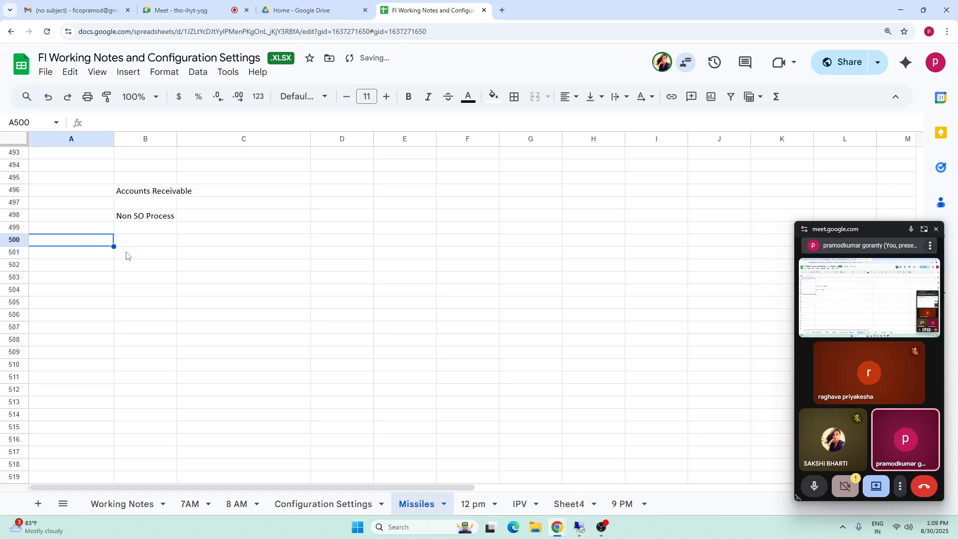
key(ctrl+v)
Enter "Customer Invoice" in cell B500 and its document type DR in cell C500.
click(160, 247)
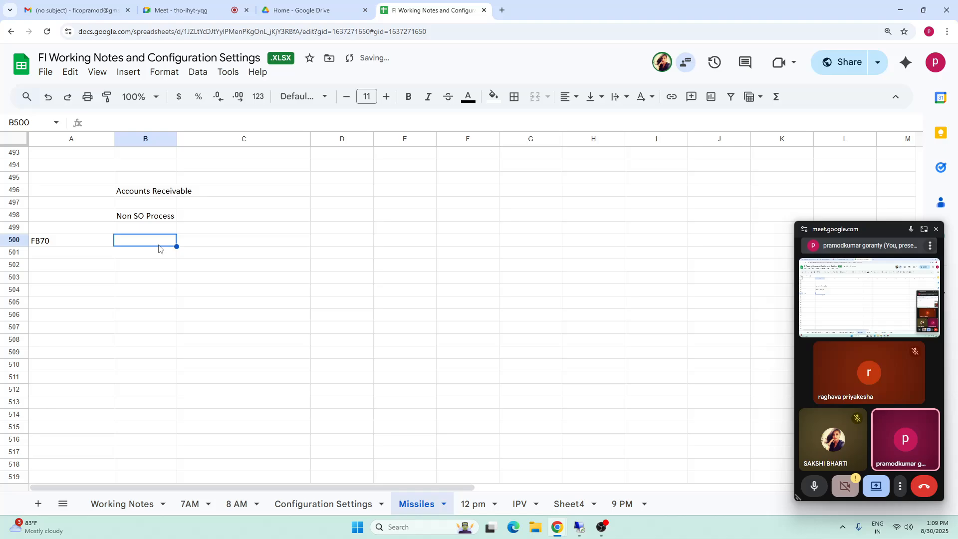
text(Cust)
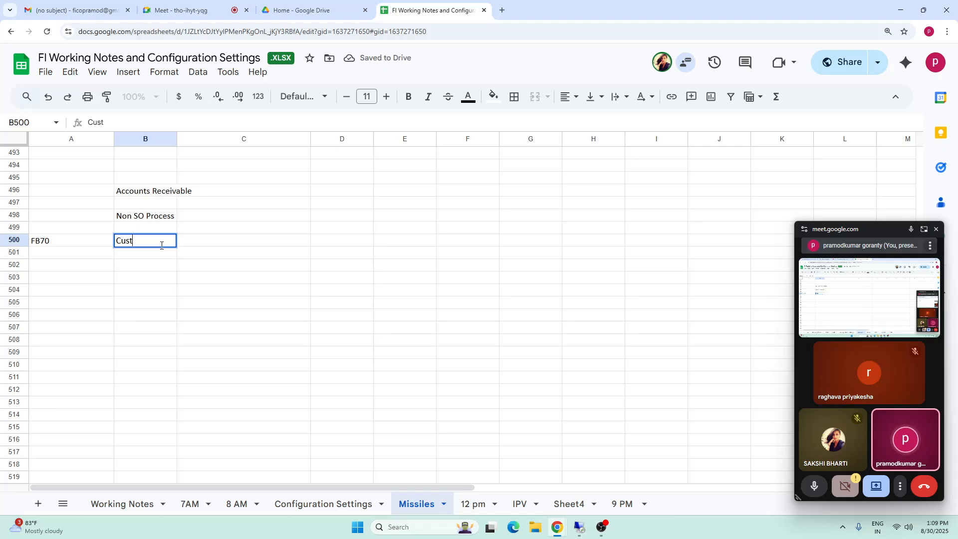
text(omer Invoice)
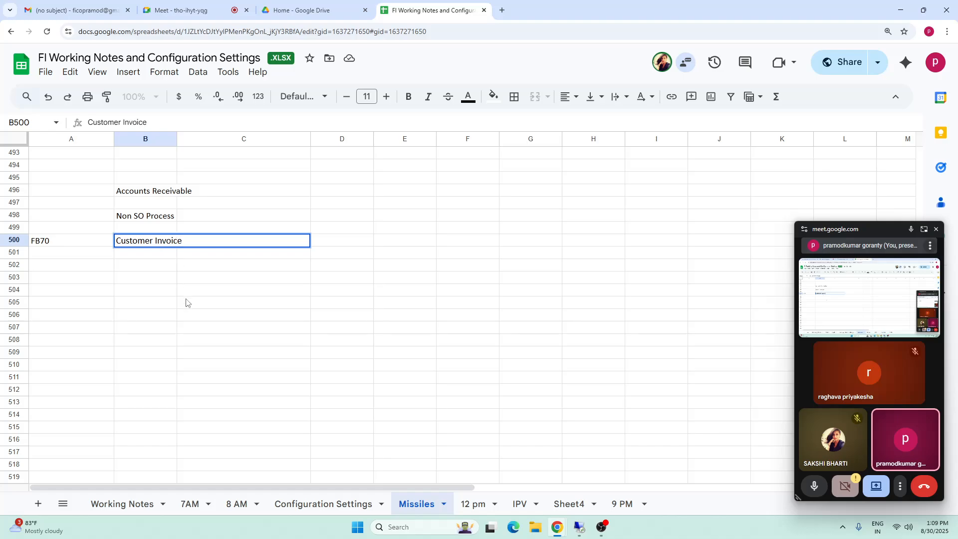
click(247, 340)
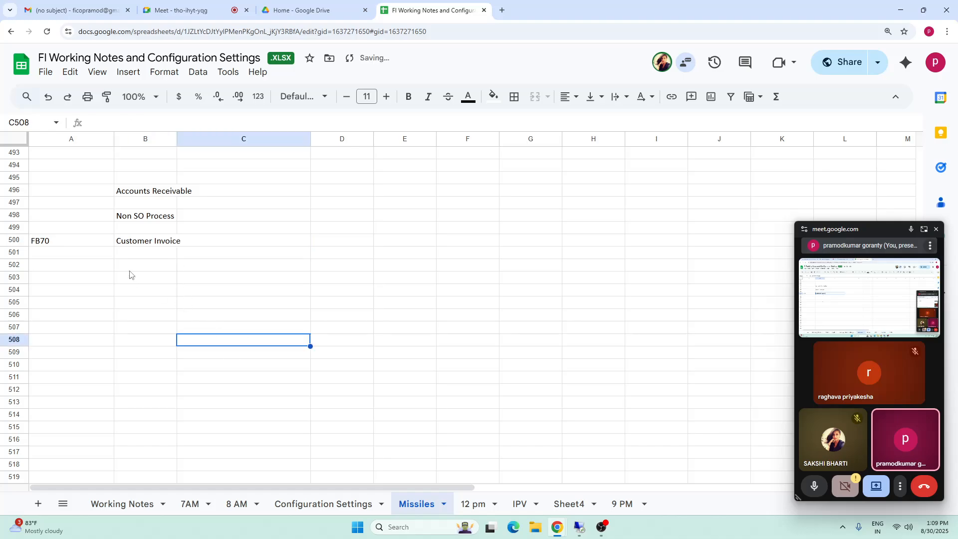
click(148, 240)
click(231, 241)
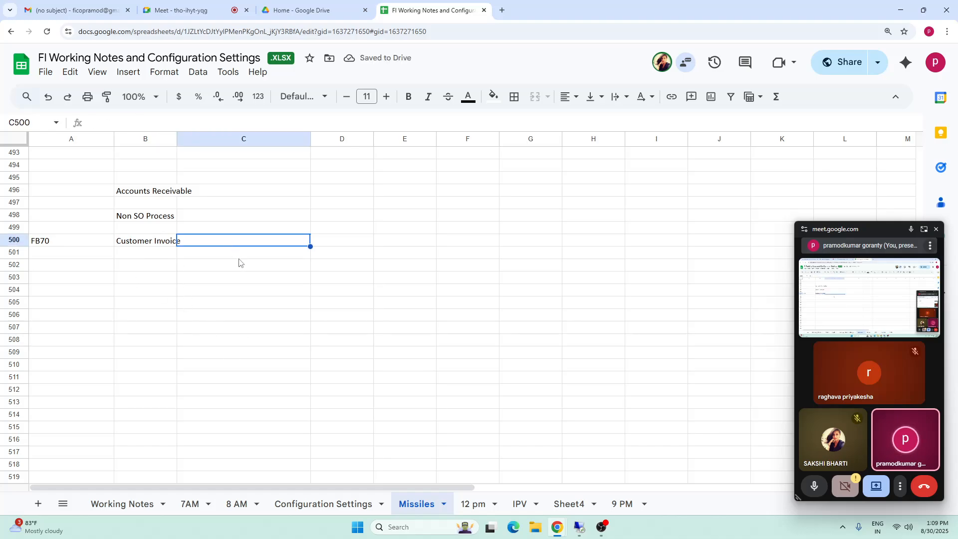
text(DR)
click(235, 291)
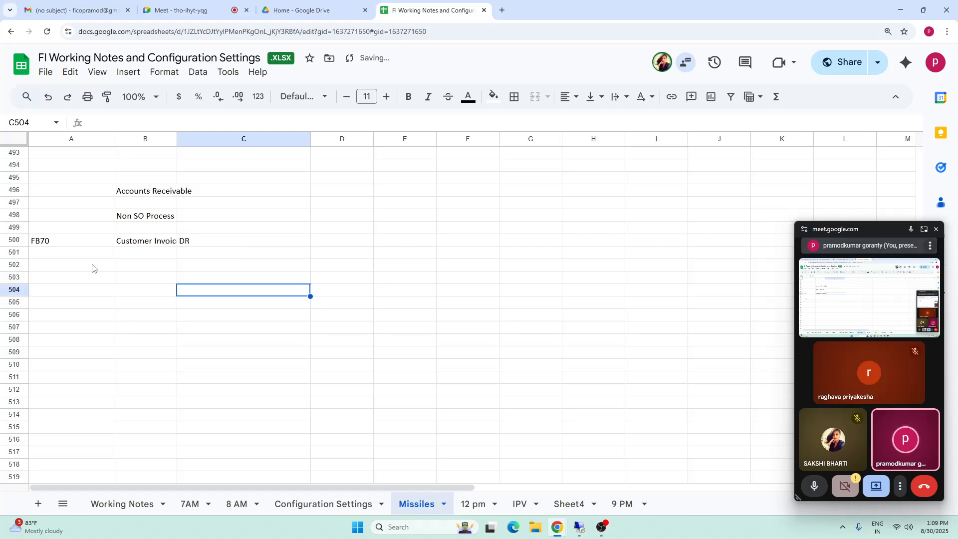
Enter "Customer Payment" in cell B501 and its document type DZ in cell C501.
click(162, 254)
text(Cus)
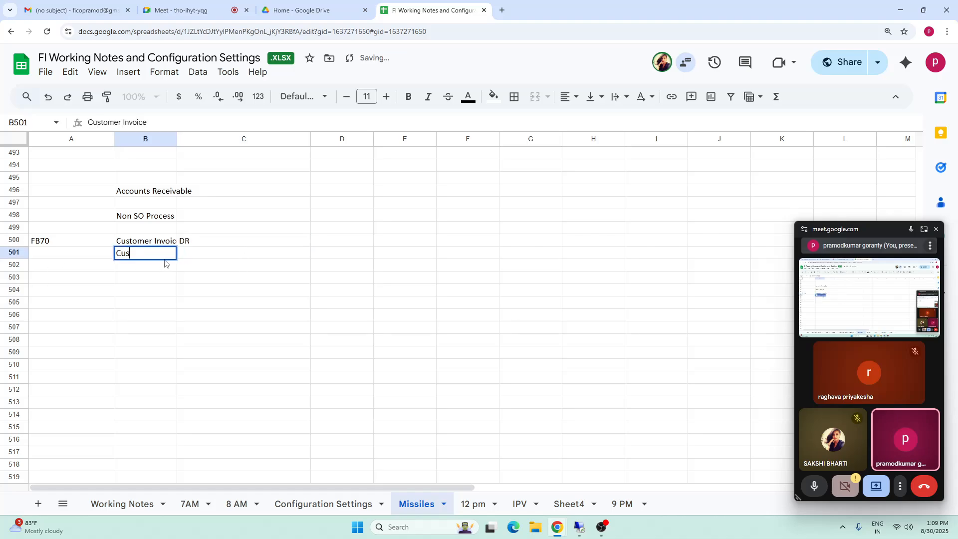
text(tomer Payment)
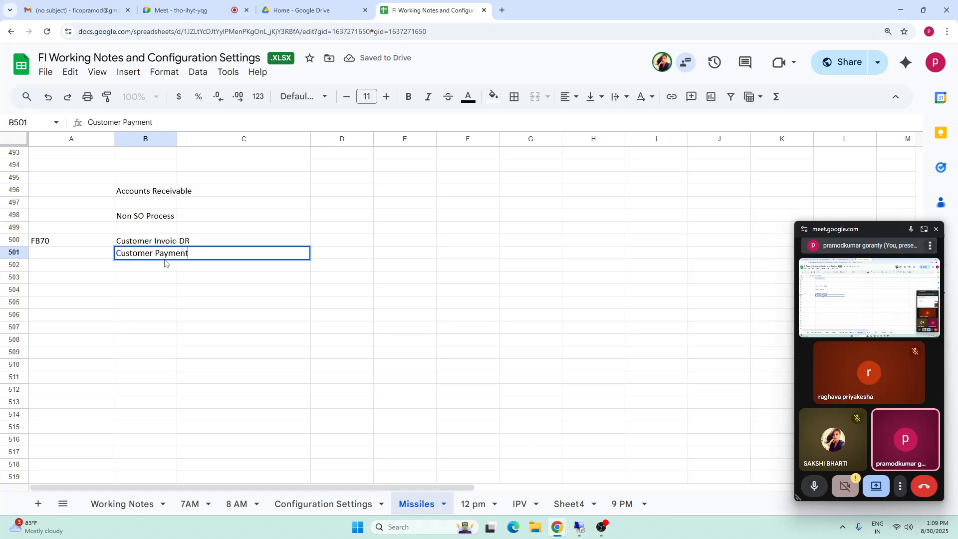
click(165, 300)
click(226, 259)
text(DZ)
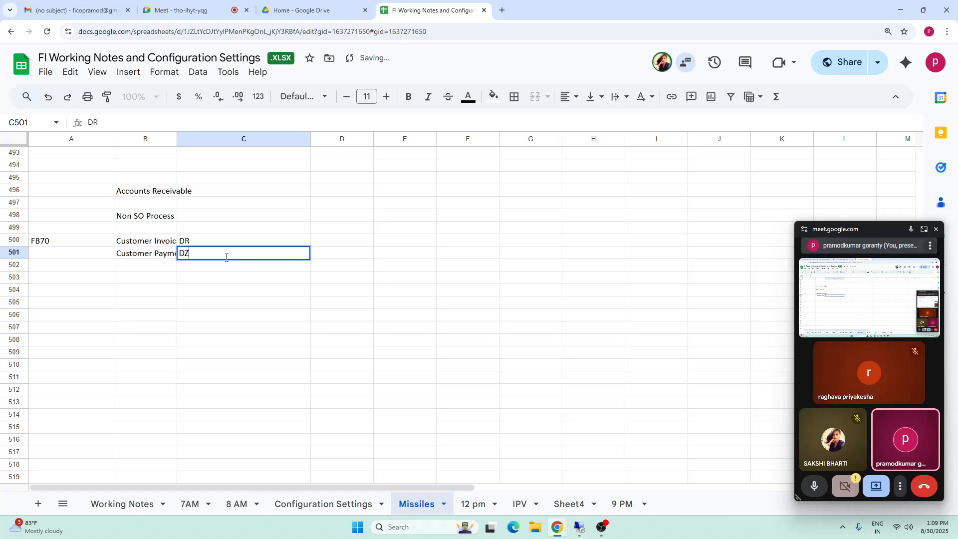
click(206, 294)
Enter the transaction code F-22 in cell A501, beside Customer Payment.
drag(182, 237, 153, 256)
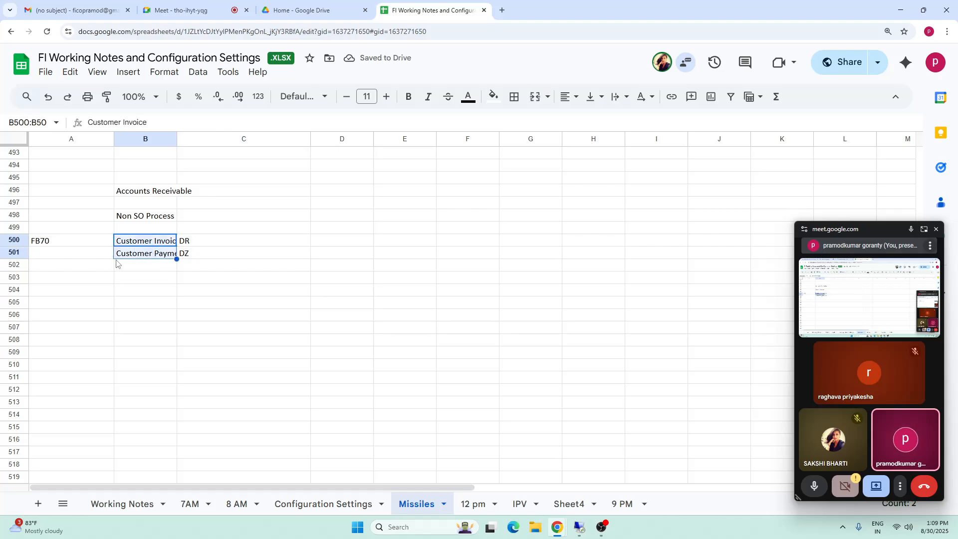
click(76, 258)
double_click(72, 253)
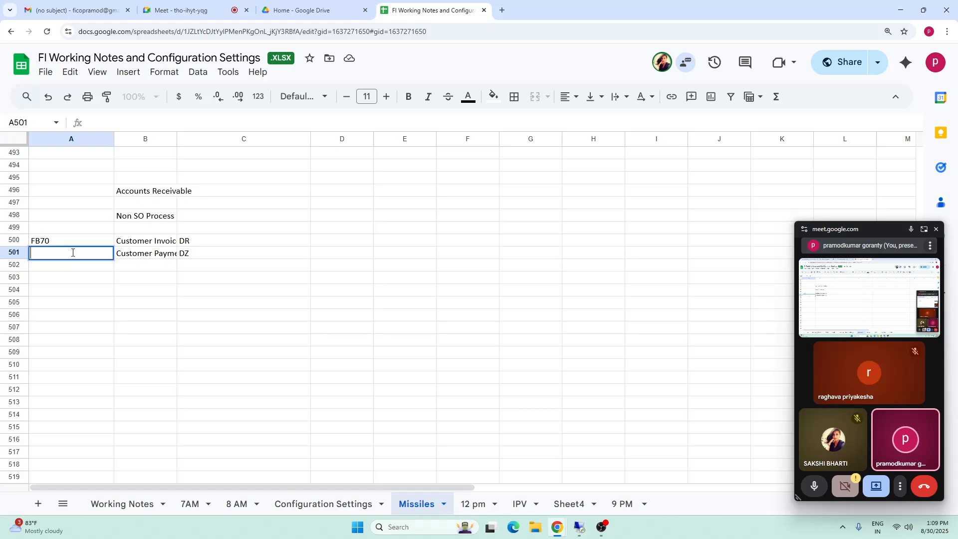
text(F-22)
click(229, 341)
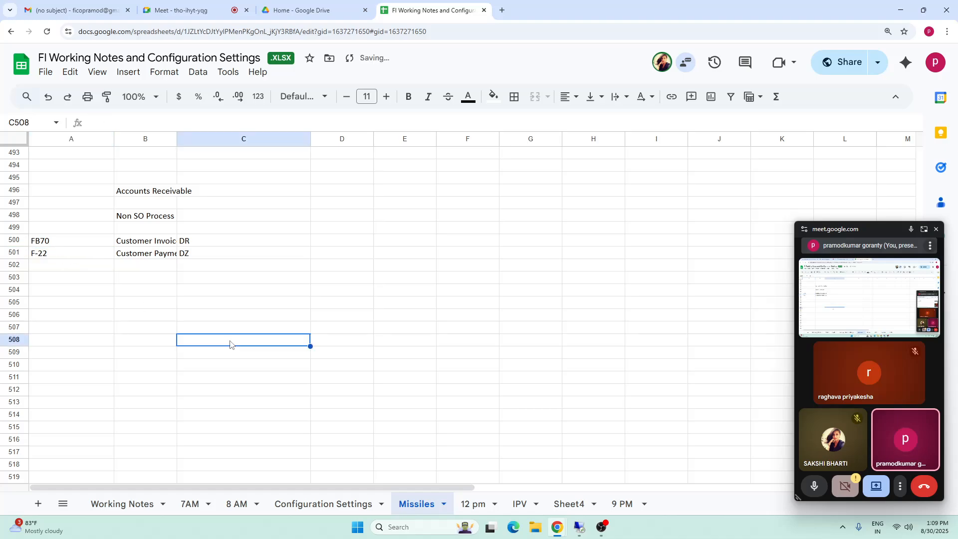
Set the transaction code for Customer Payment in cell A501 to F-28.
click(55, 255)
double_click(55, 253)
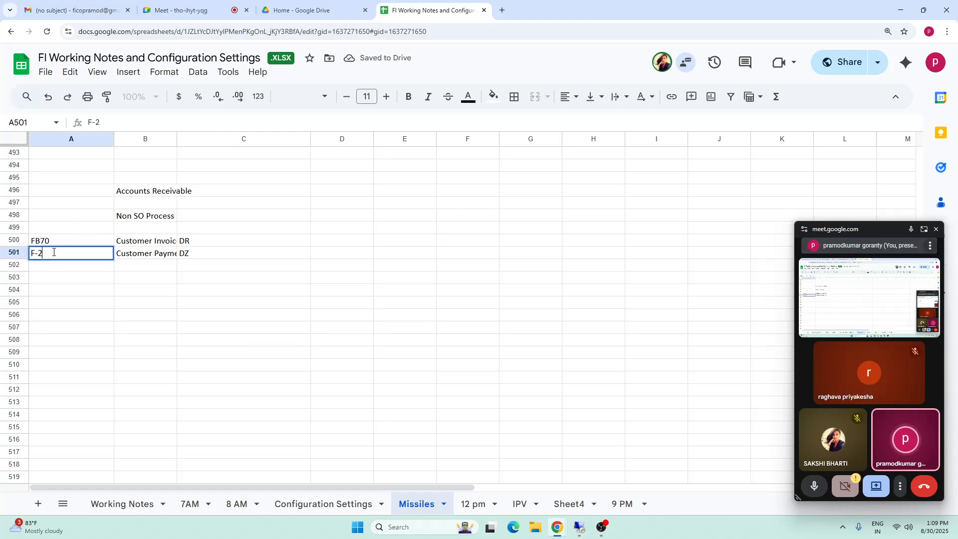
click(207, 321)
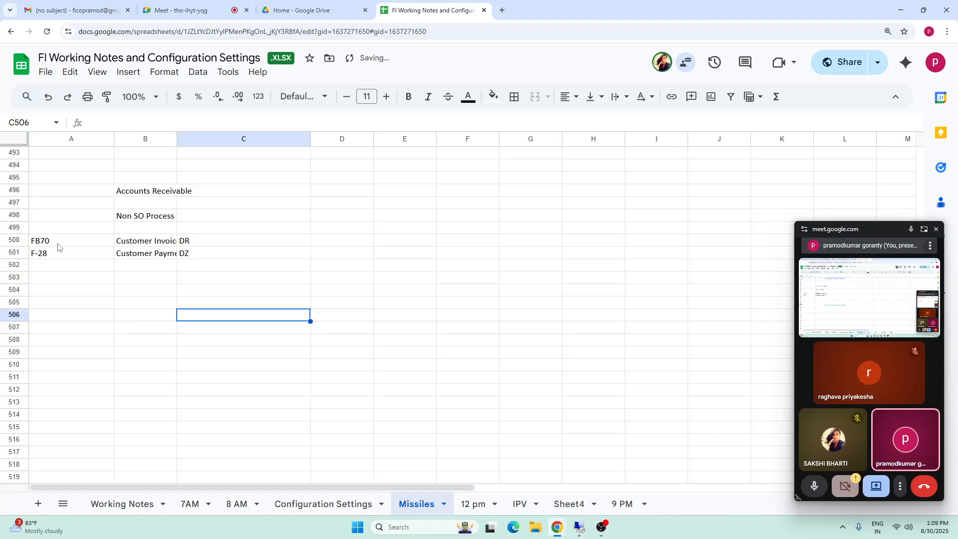
Extend the Customer Invoice transaction code in cell A500 to read "FB70 / F-22".
double_click(57, 243)
text(/)
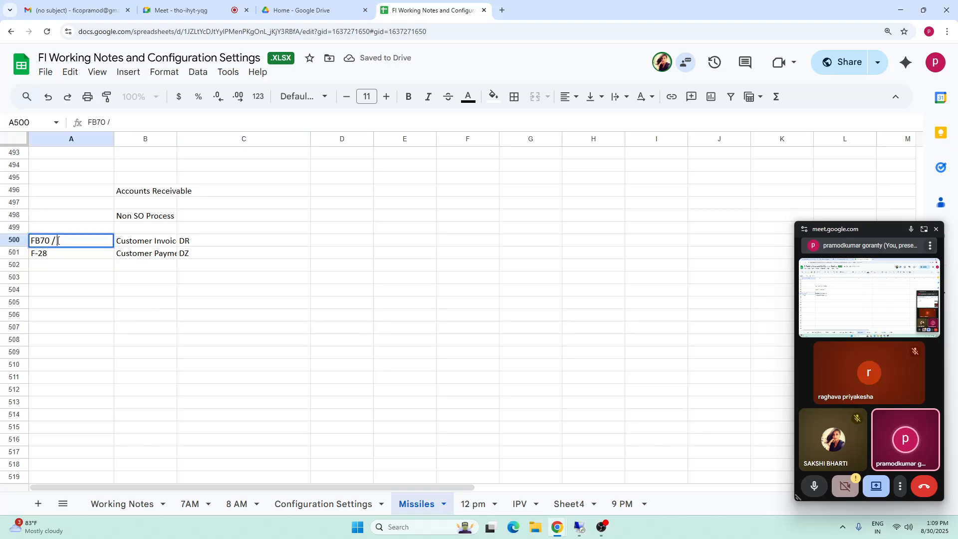
text( F-22)
click(248, 343)
click(138, 243)
click(140, 255)
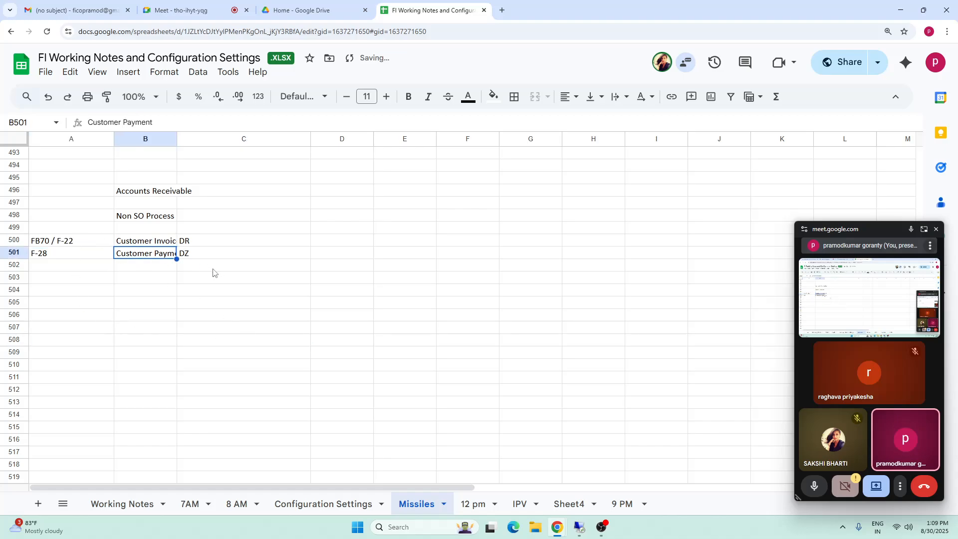
Copy the "Non SO Process" heading into cell D498 and shorten the copy to "SO Process".
click(168, 216)
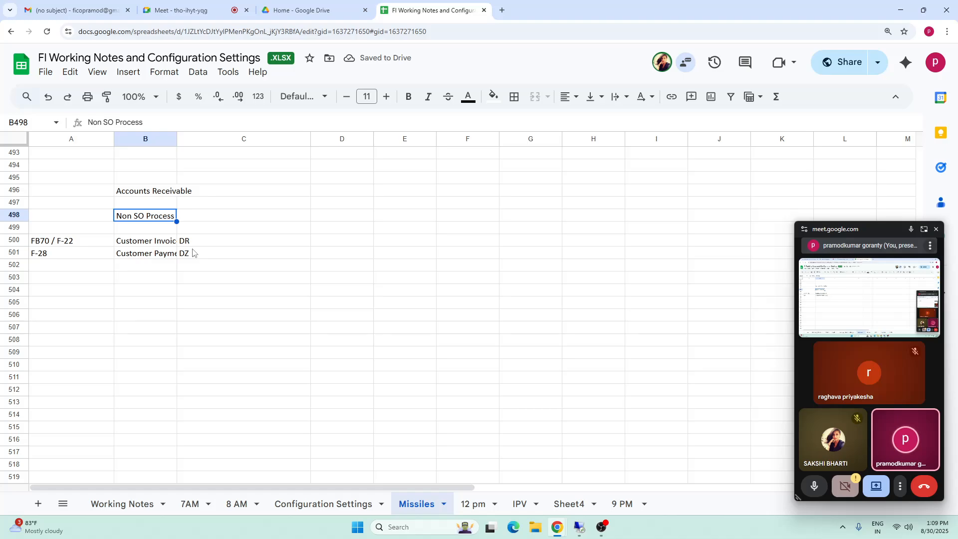
click(359, 218)
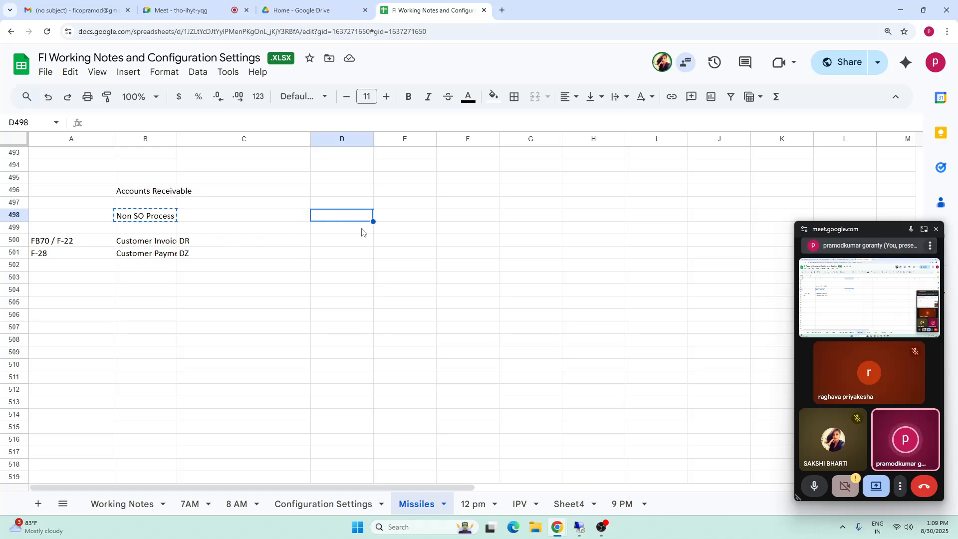
text(Non SO Process)
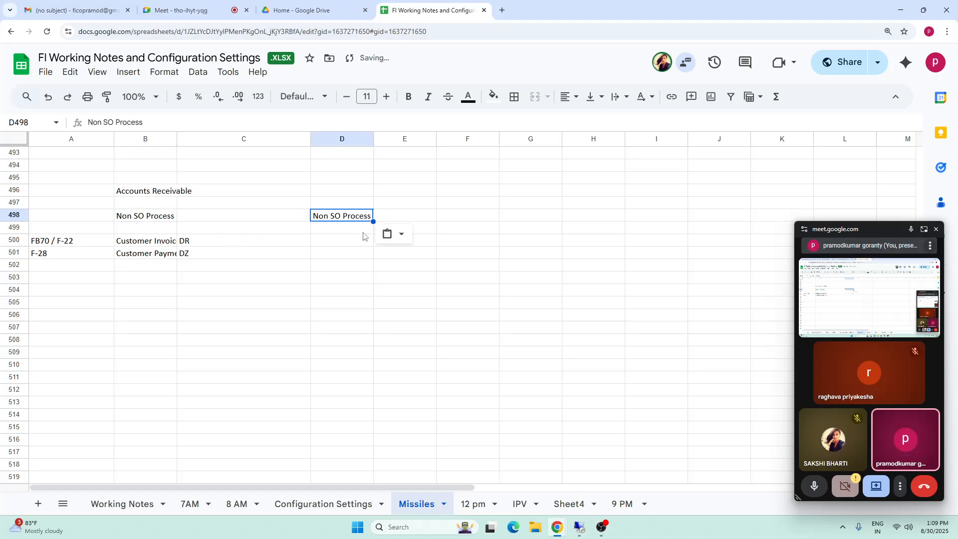
double_click(331, 219)
drag(329, 218, 279, 223)
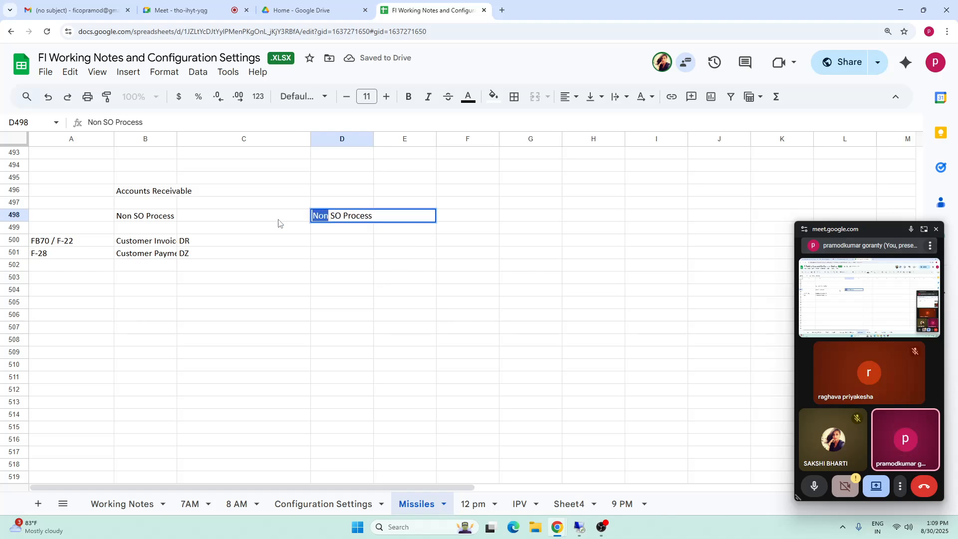
key(BackSpace)
click(449, 294)
Enter "FI / SD" in cell D497, above the SO Process heading.
click(352, 204)
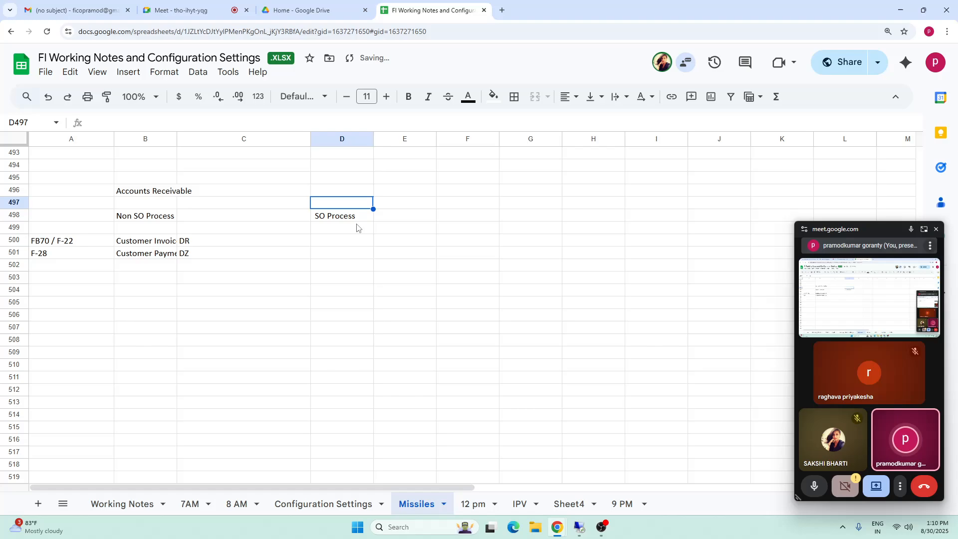
text(FI)
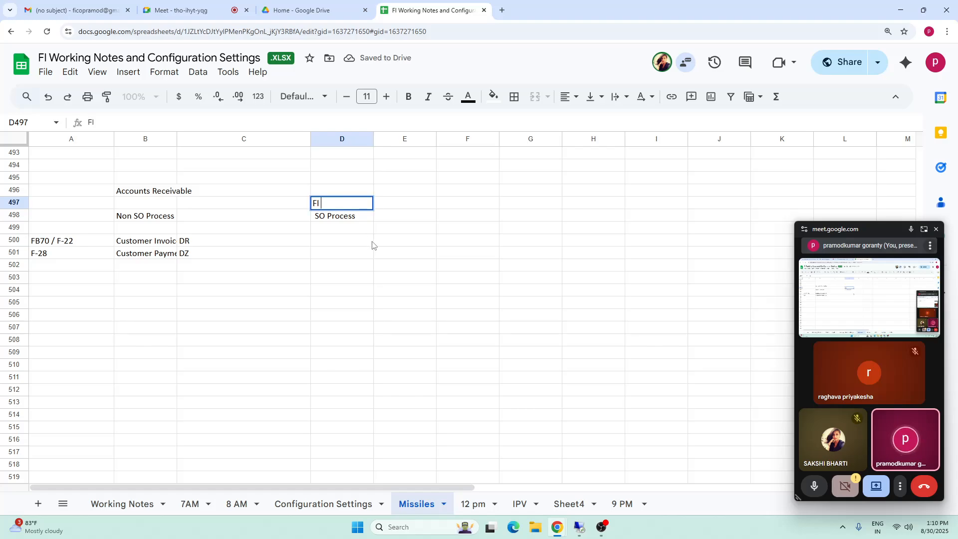
text( / SD)
click(390, 236)
click(346, 204)
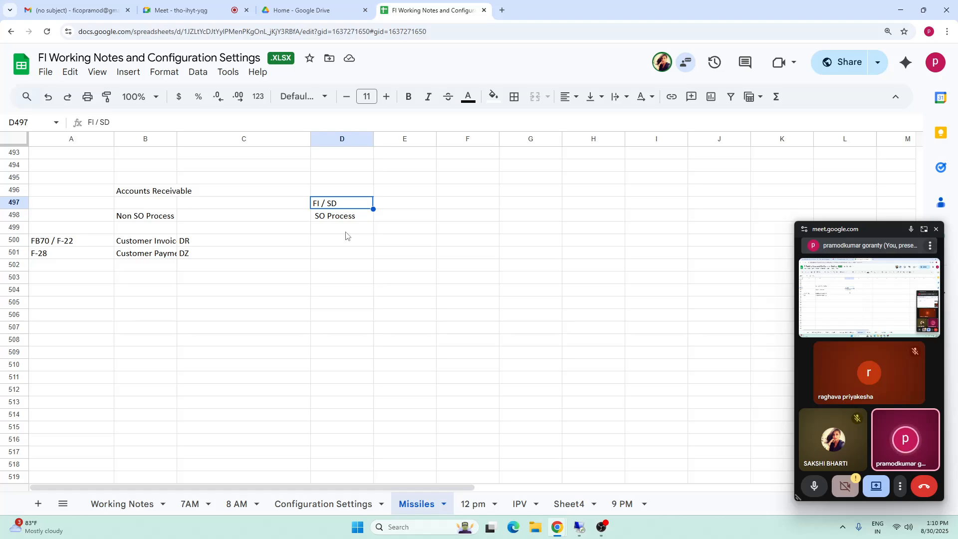
Expand the abbreviation in the cell D498 heading so that it reads "Sales Order Process".
double_click(321, 220)
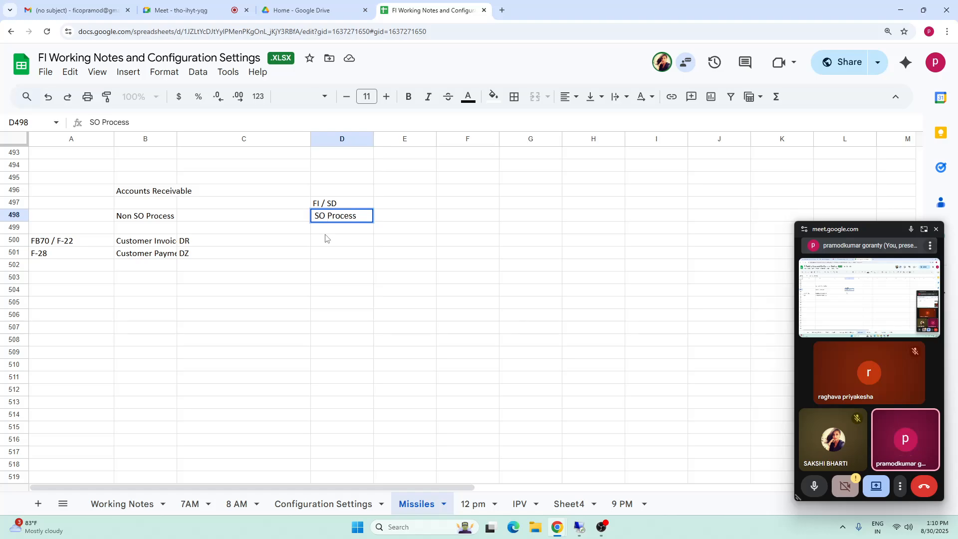
text(alesd)
key(BackSpace)
key(BackSpace)
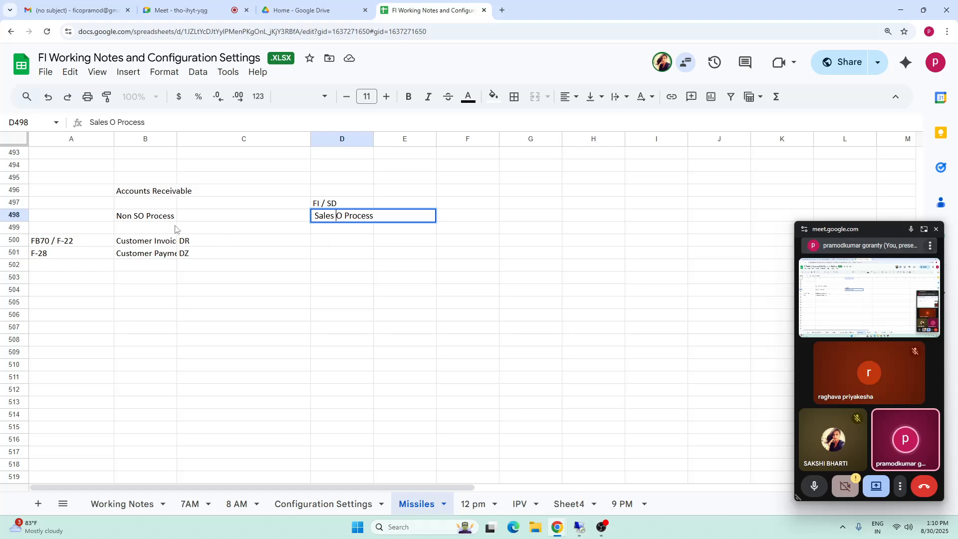
text(Order)
key(Delete)
key(Delete)
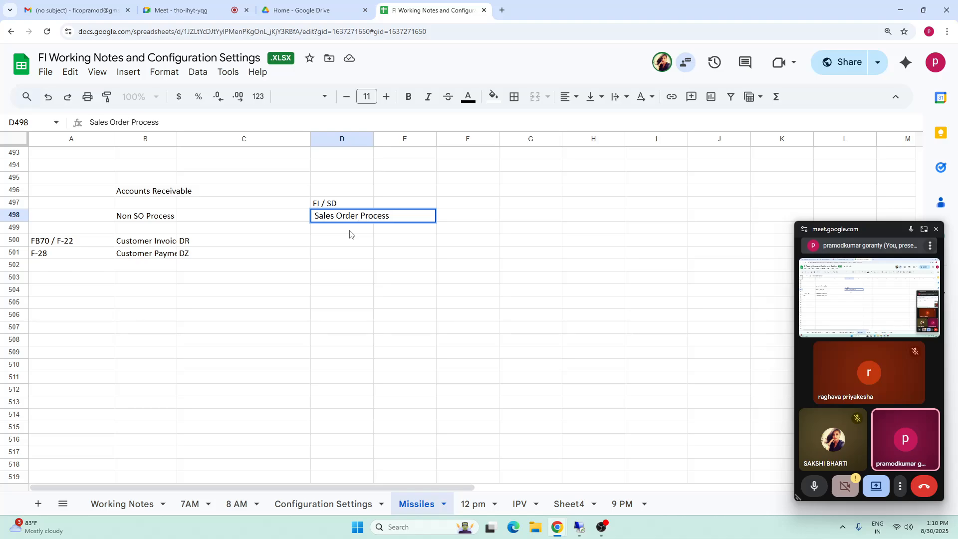
click(363, 279)
click(344, 217)
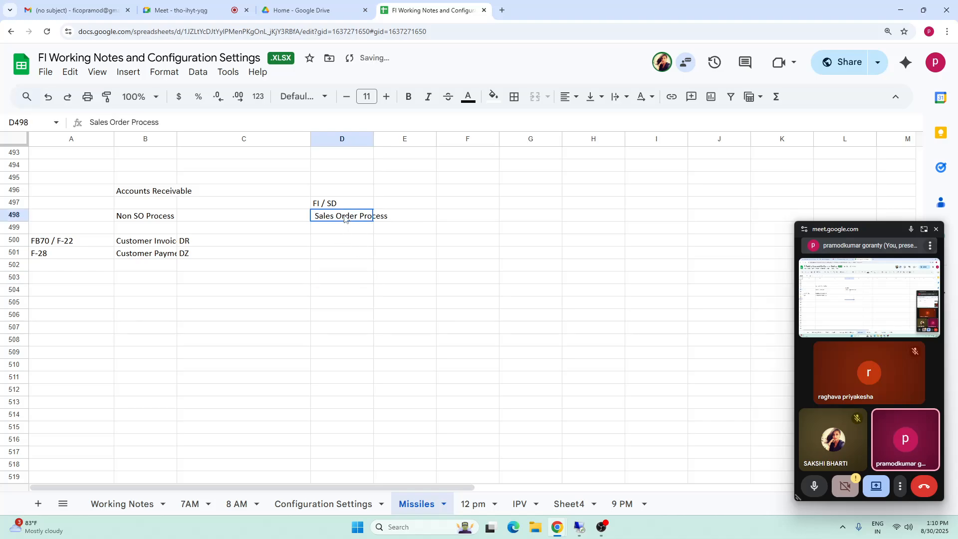
Enter "Sales order" in cell D499 as the first stage under the Sales Order Process heading.
key(Down)
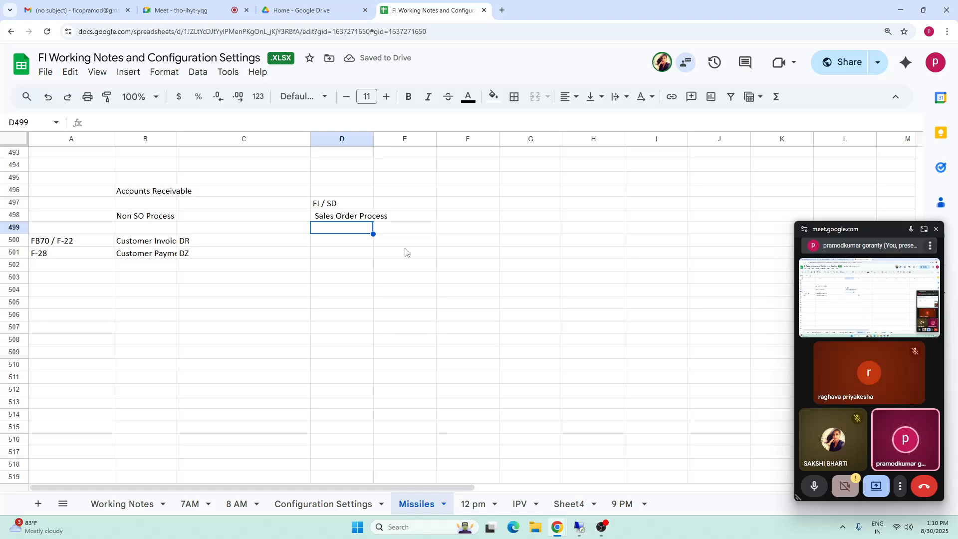
text(Sales ord)
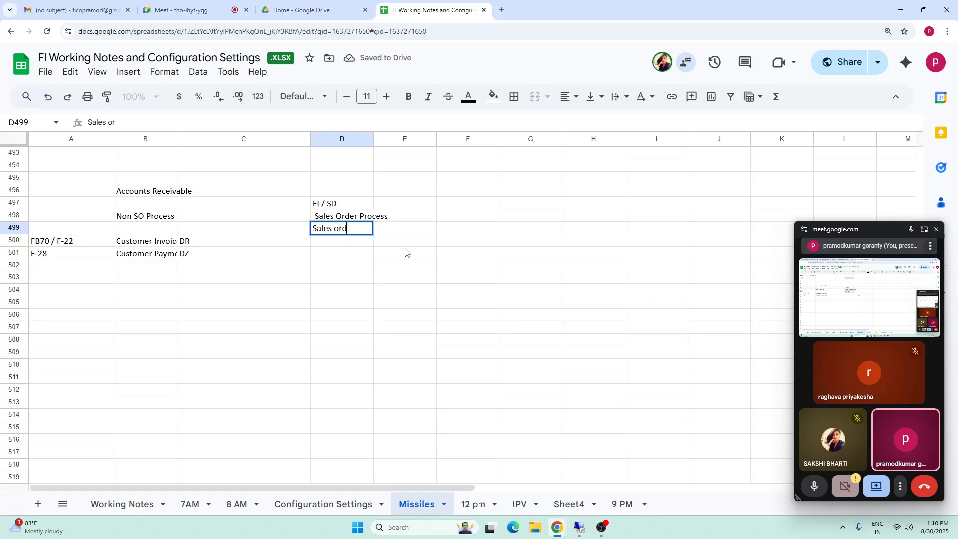
text(er)
key(Return)
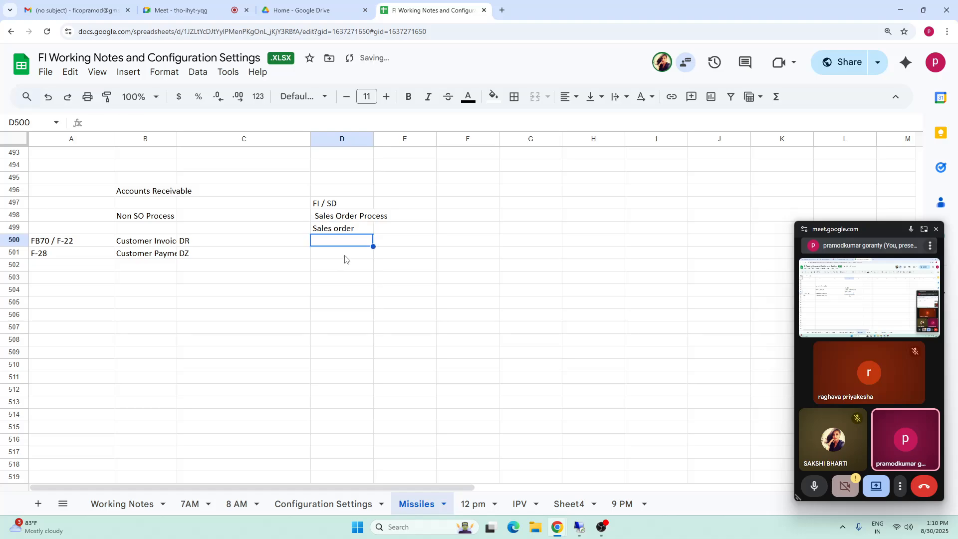
Enter "Delivery" in cell D500, below Sales order.
text(Deliv)
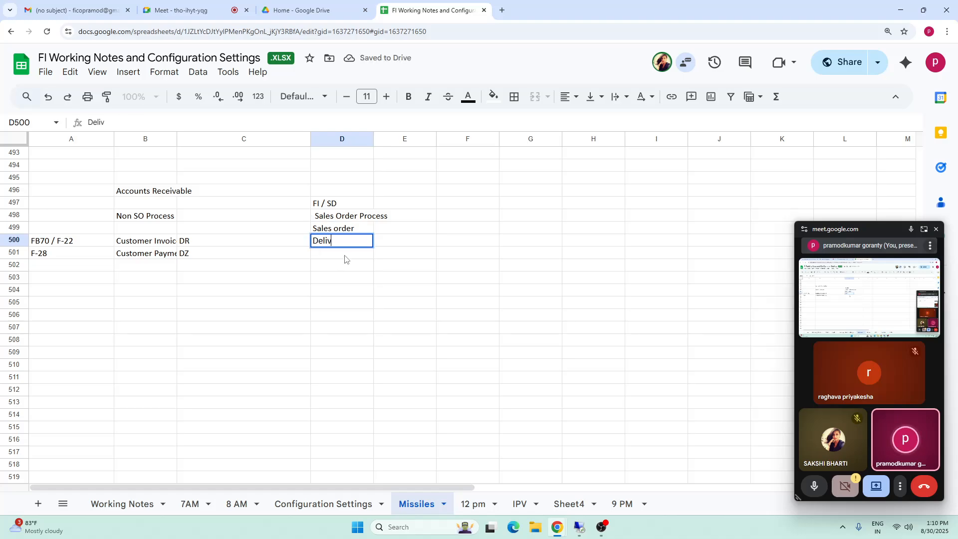
key(BackSpace)
key(BackSpace)
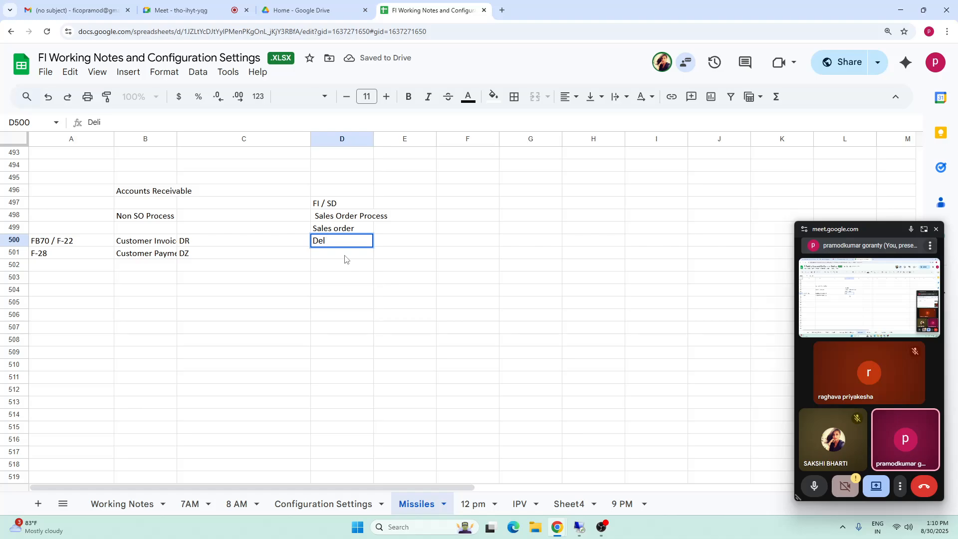
text(very)
key(Tab)
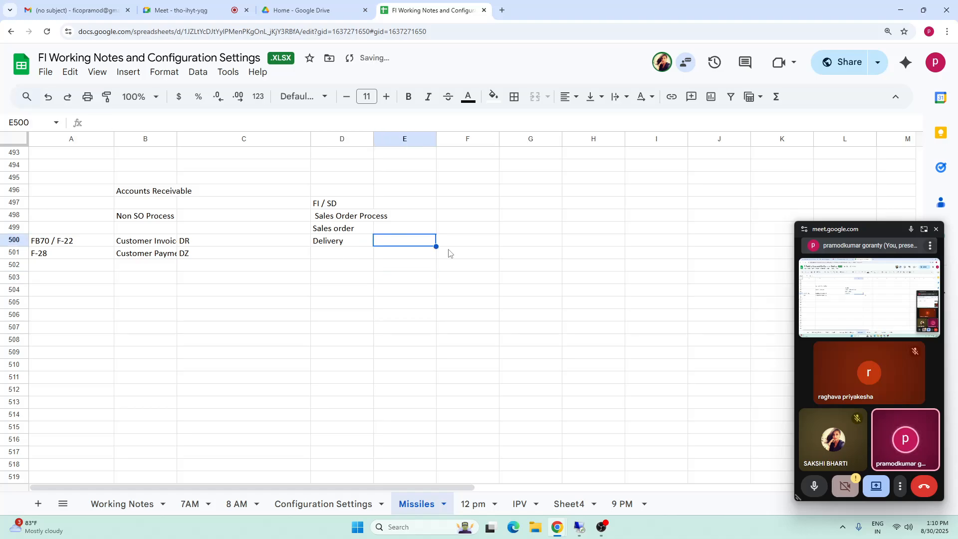
Enter the delivery sub-steps "Picking" in cell E500 and "Packing" in cell F500.
text(P)
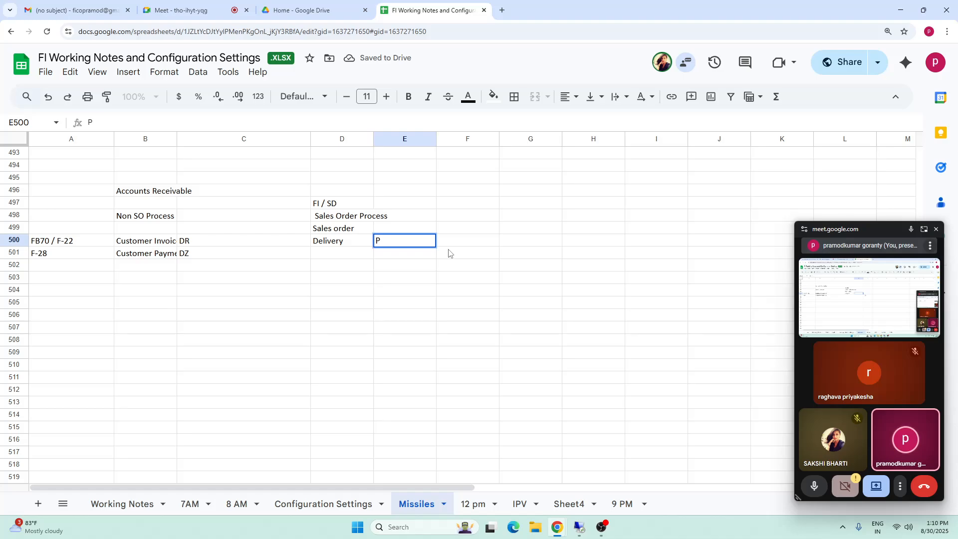
text(ickng)
key(BackSpace)
key(BackSpace)
text(ing)
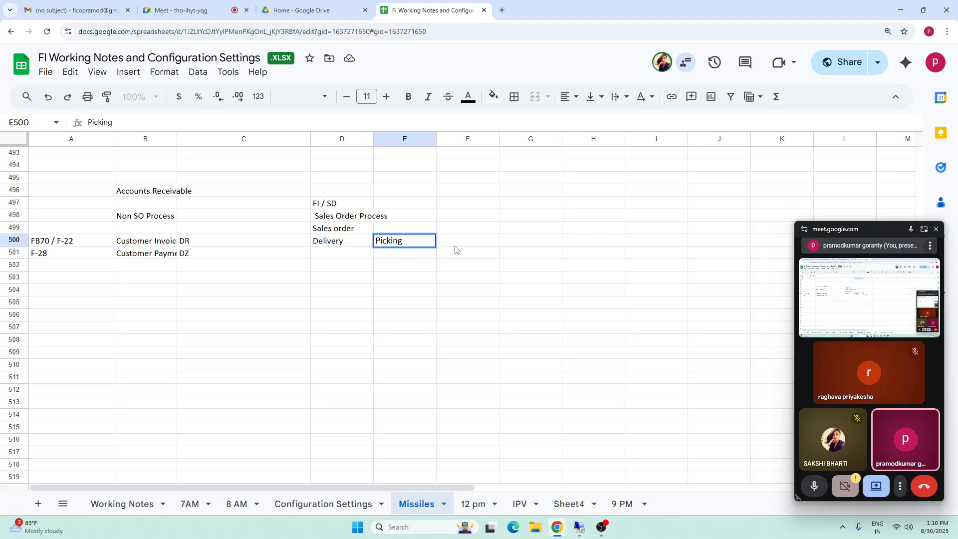
key(Tab)
text(Pac)
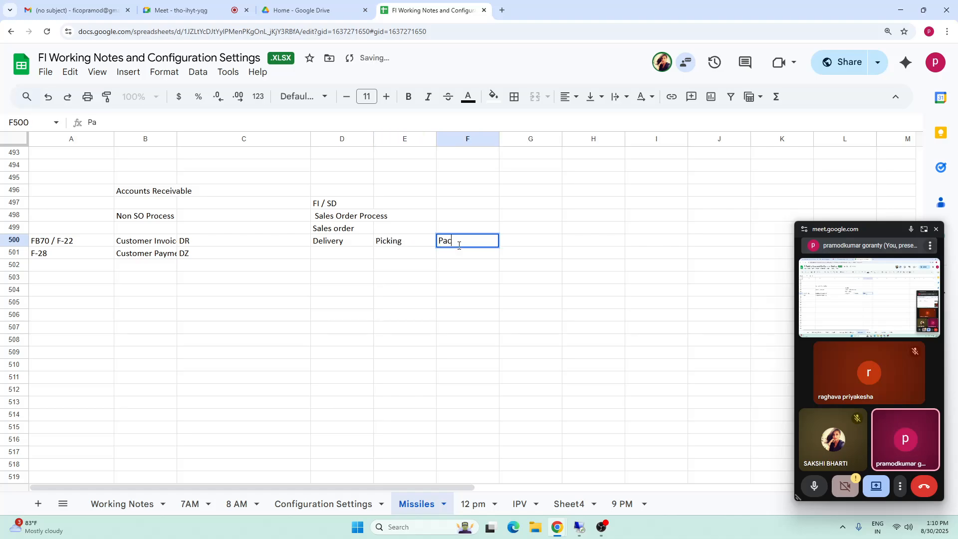
text(king)
Enter "Goods Issue" in cell G500, after Packing.
click(526, 245)
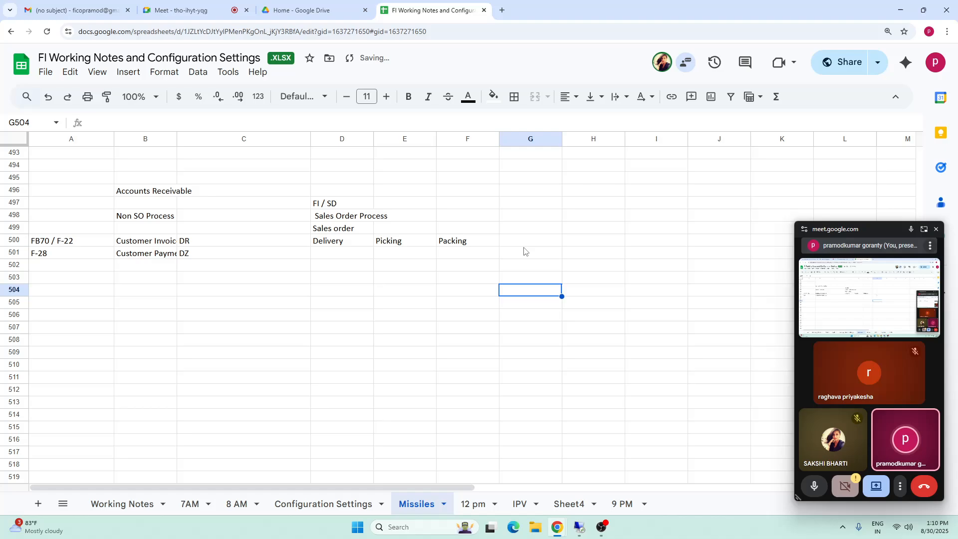
text(Good)
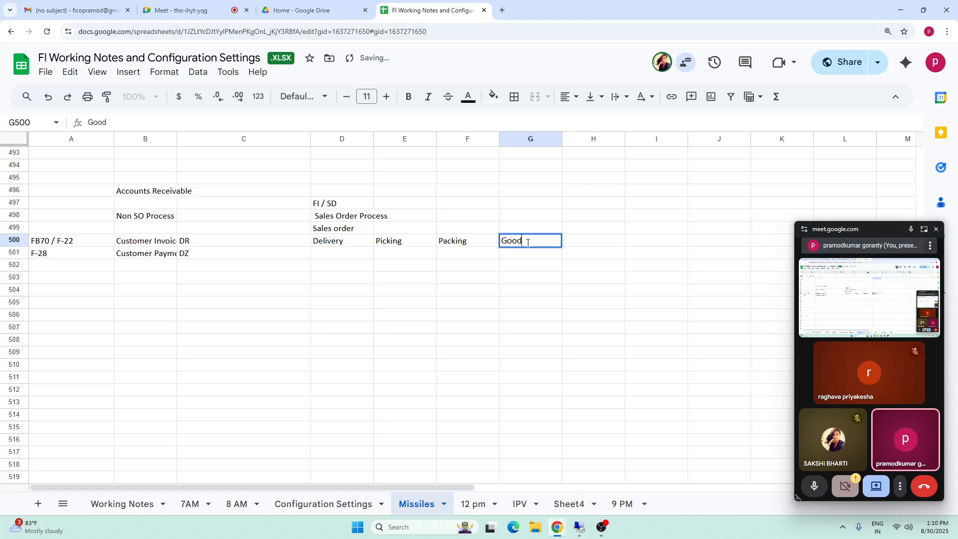
text(s issue)
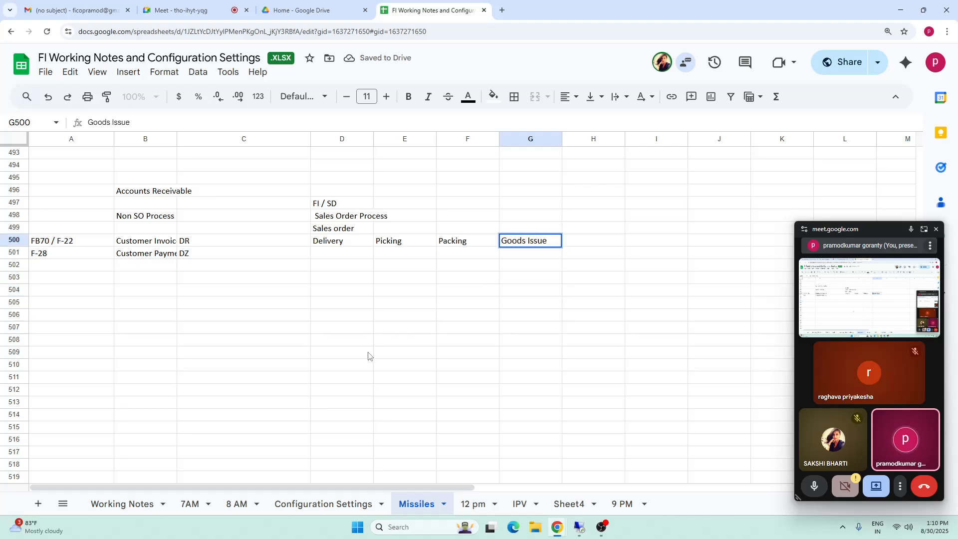
click(359, 341)
Enter "Billing" in cell D501, below Delivery.
click(335, 256)
text(Billing)
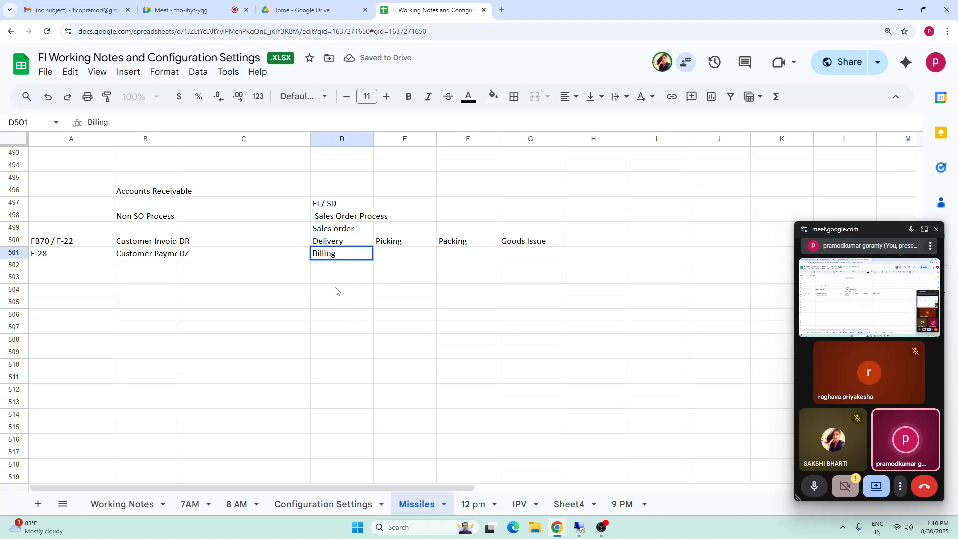
click(359, 291)
click(331, 254)
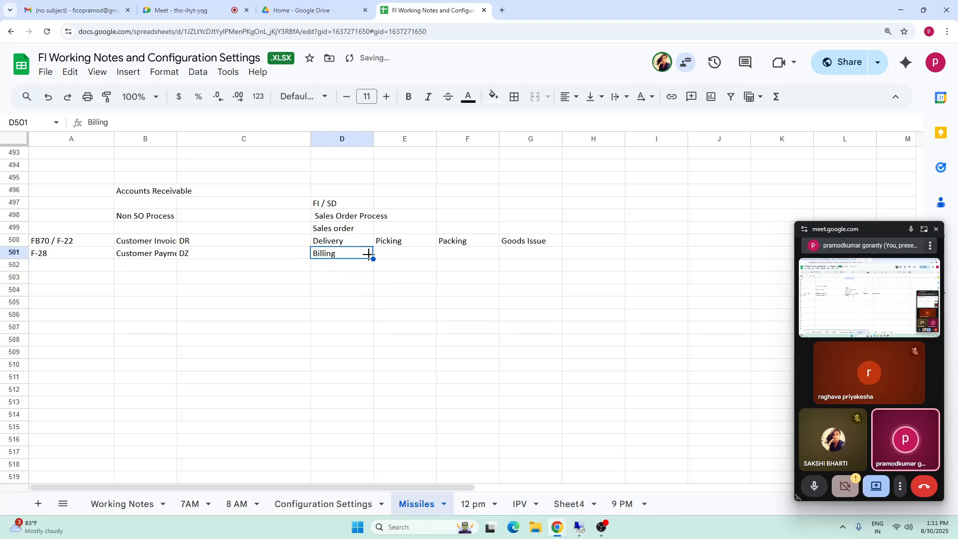
Enter "Payment" in cell D502 as the stage following Billing.
click(330, 269)
click(326, 255)
click(333, 267)
text(Pa)
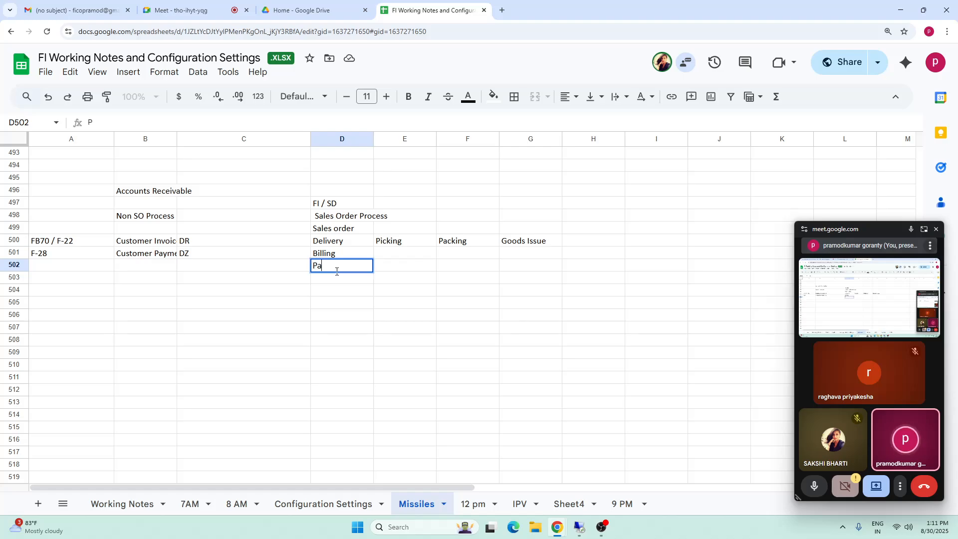
text(yment)
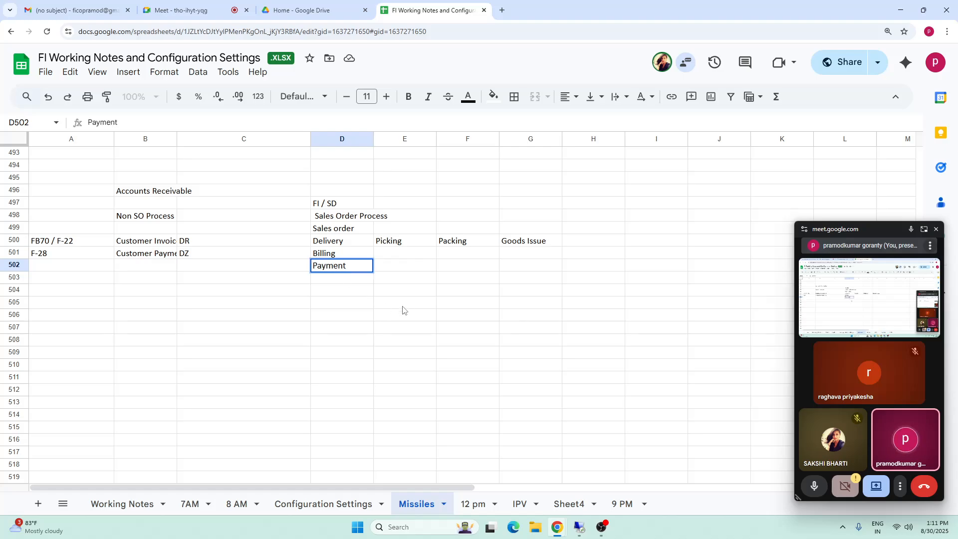
click(402, 311)
Enter "OTC" in cell D496 and its meaning, "Order to Cash Process", in cell E496.
click(348, 194)
text(O)
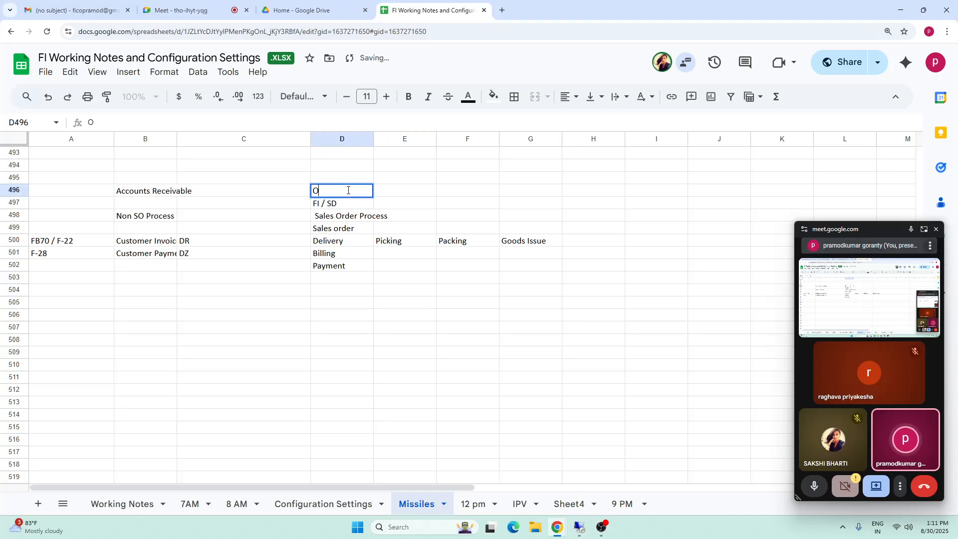
text(TC)
key(Tab)
text(O)
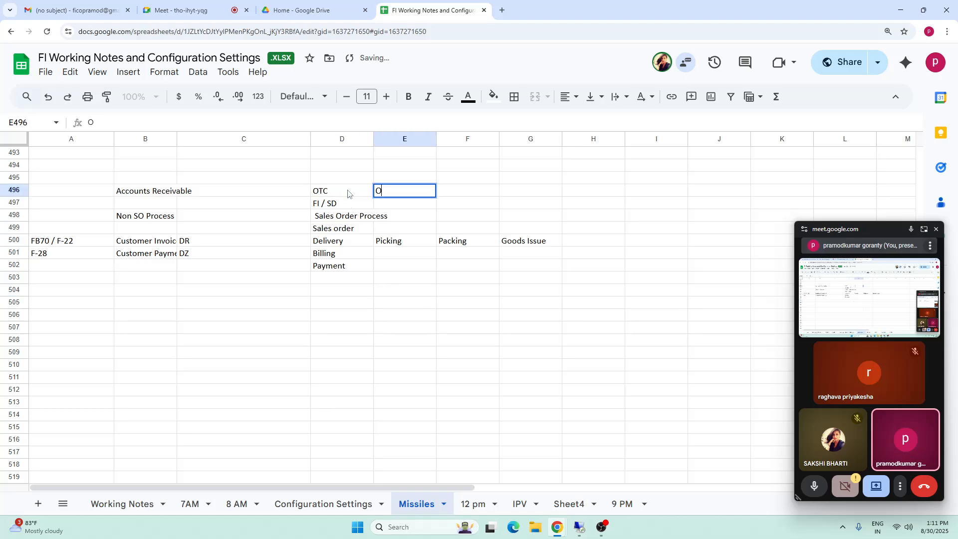
text(rder to C)
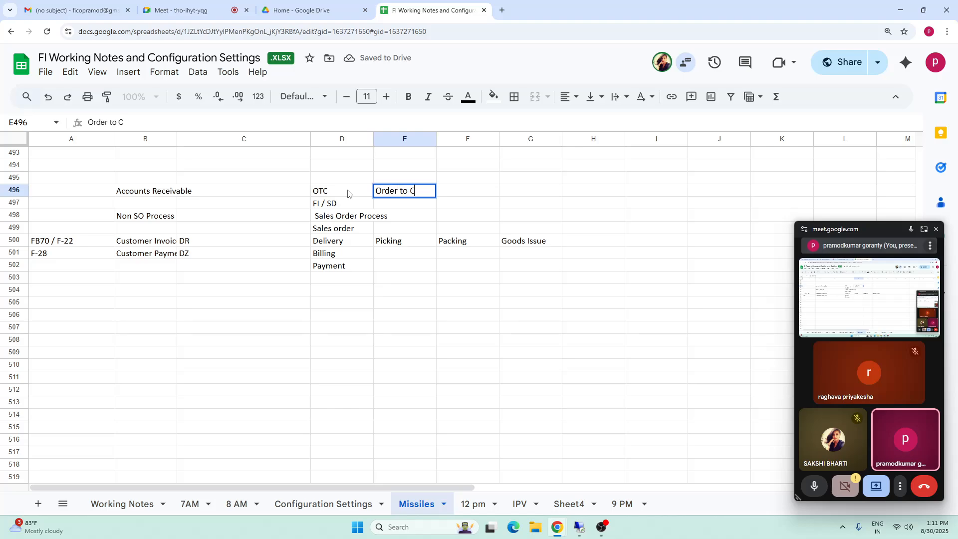
text(ash Pr)
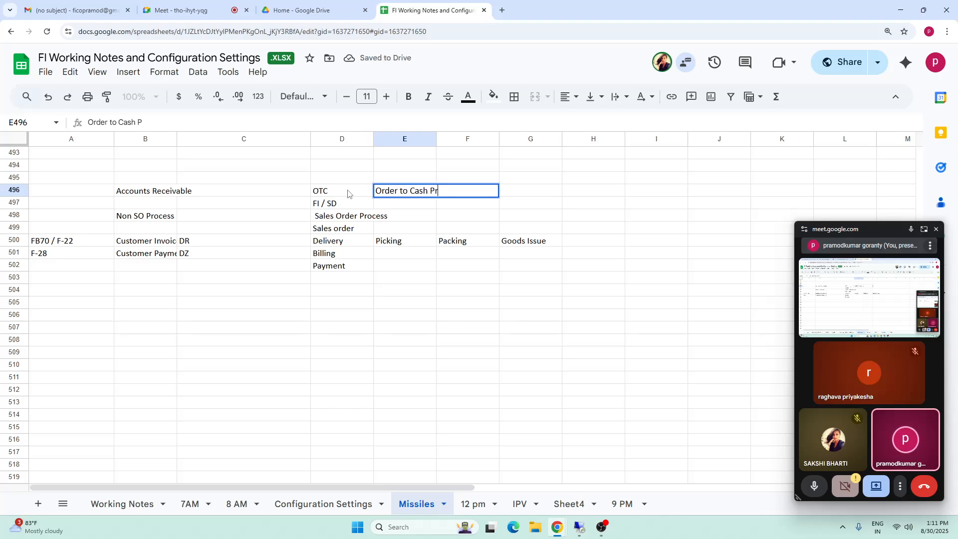
text(ocess)
click(566, 370)
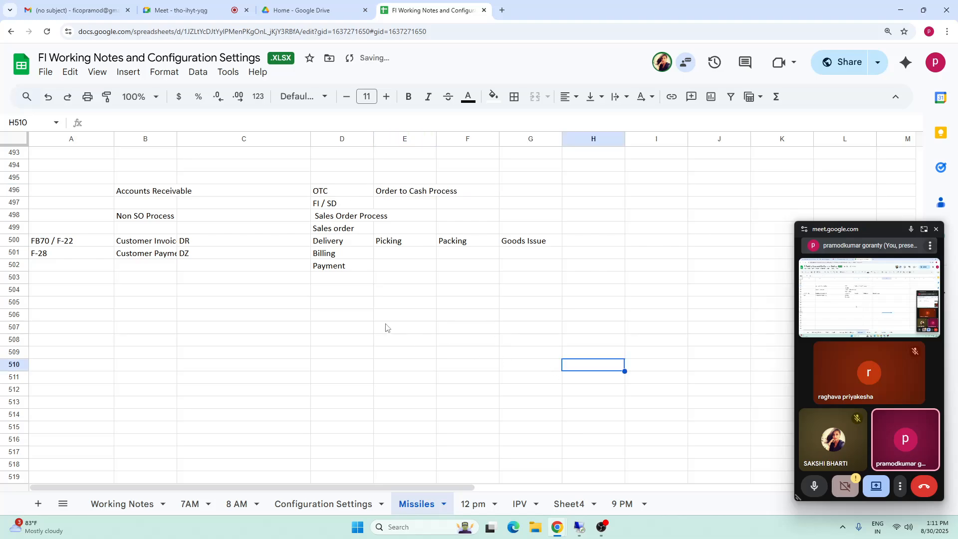
click(336, 194)
click(147, 218)
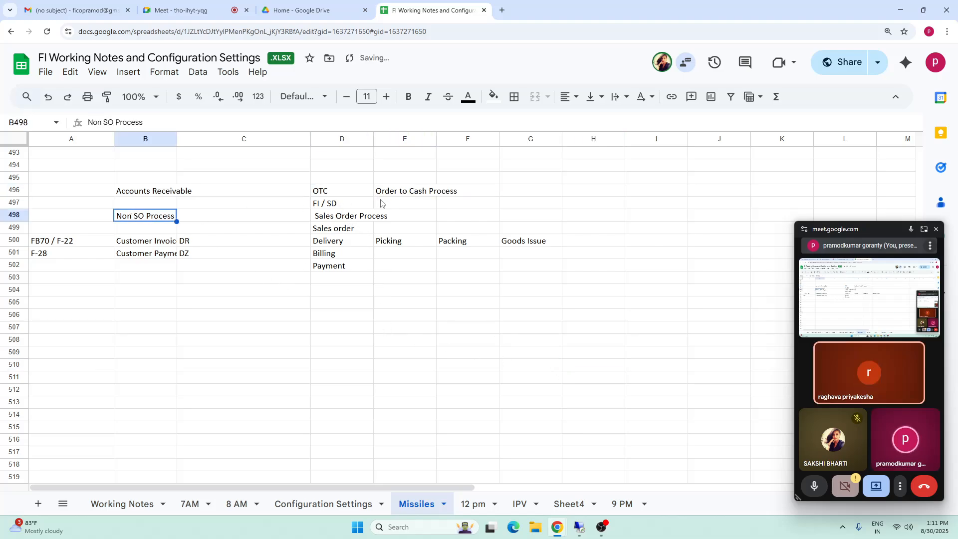
Remove the leading space from "Sales Order Process" in cell D498.
click(344, 216)
click(141, 218)
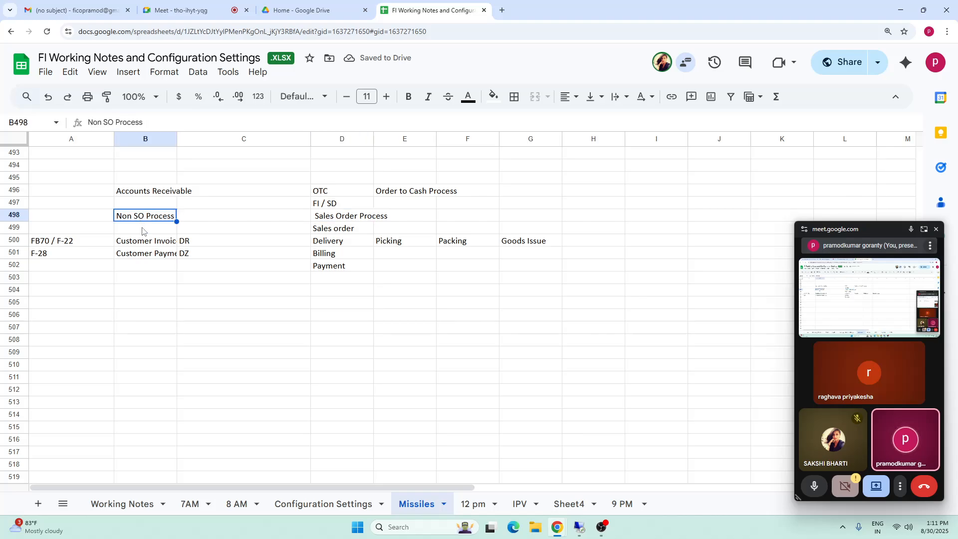
click(333, 218)
double_click(332, 218)
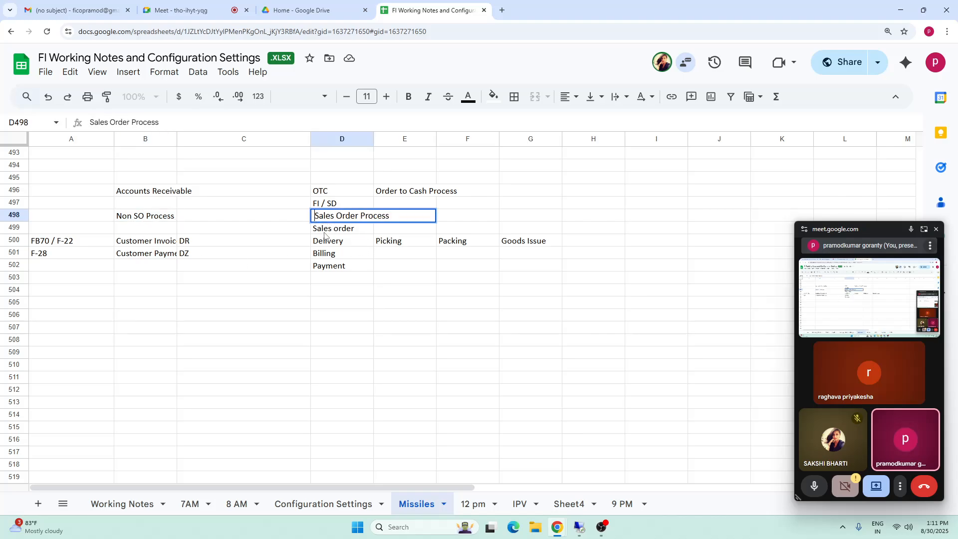
click(360, 306)
Review the OTC heading, the FI / SD sales order stages in column D, and the non-SO process entries in column B.
click(331, 204)
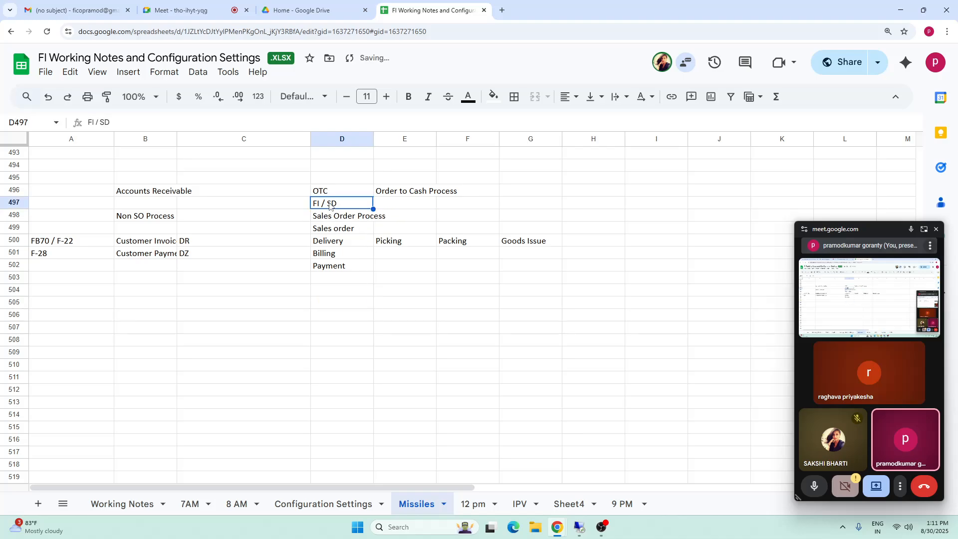
click(335, 218)
click(333, 194)
shift+click(428, 193)
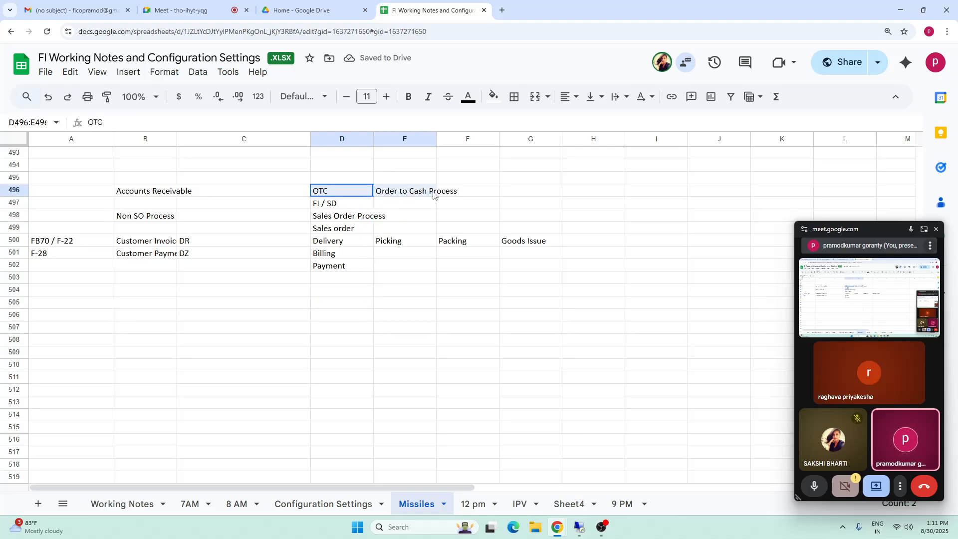
click(325, 204)
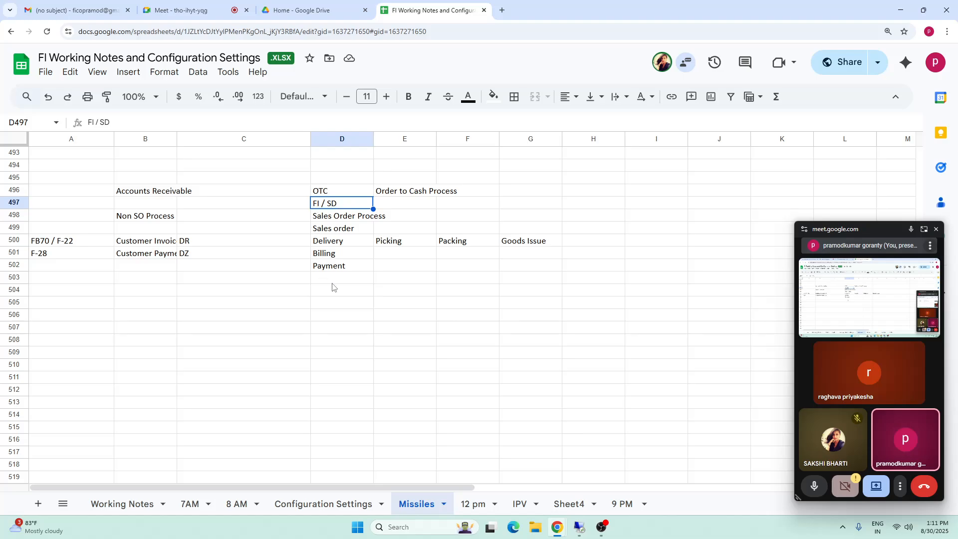
click(127, 204)
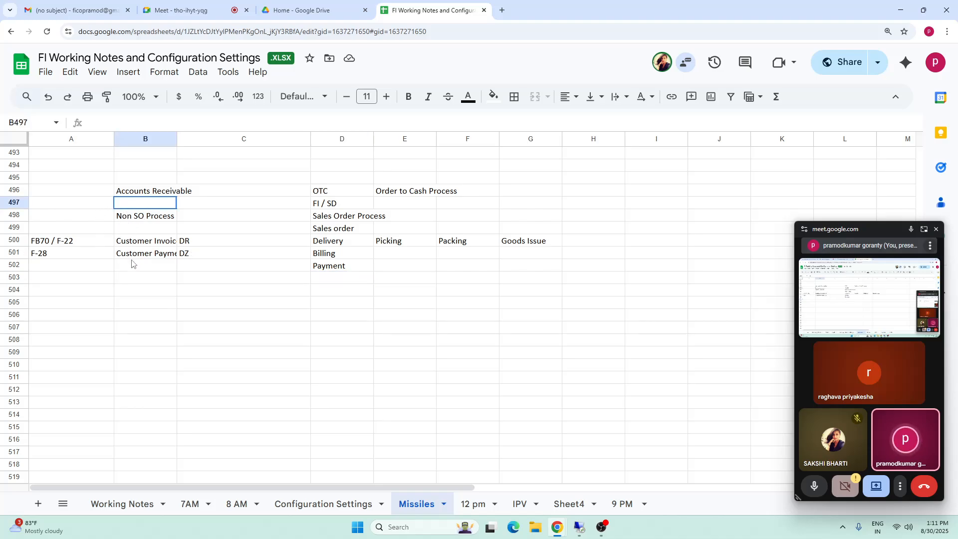
shift+click(132, 263)
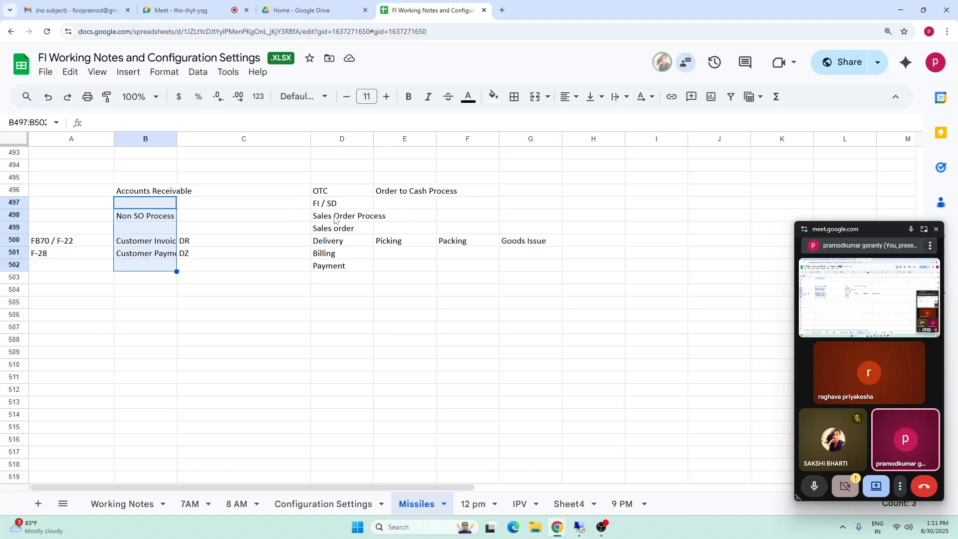
click(331, 268)
Enter the headings "ECC" in cell B504 and "S4 HANA" in cell C504.
click(112, 314)
click(152, 293)
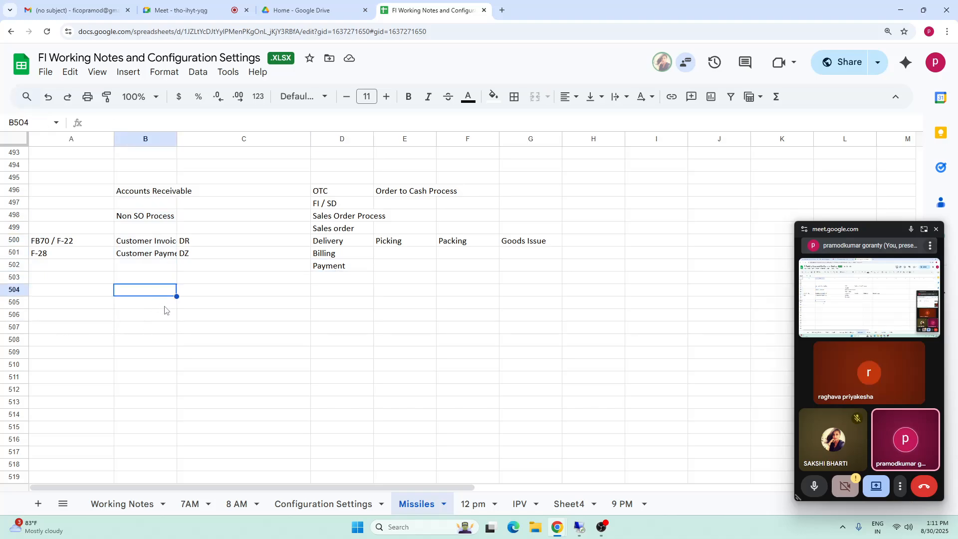
text(ECC)
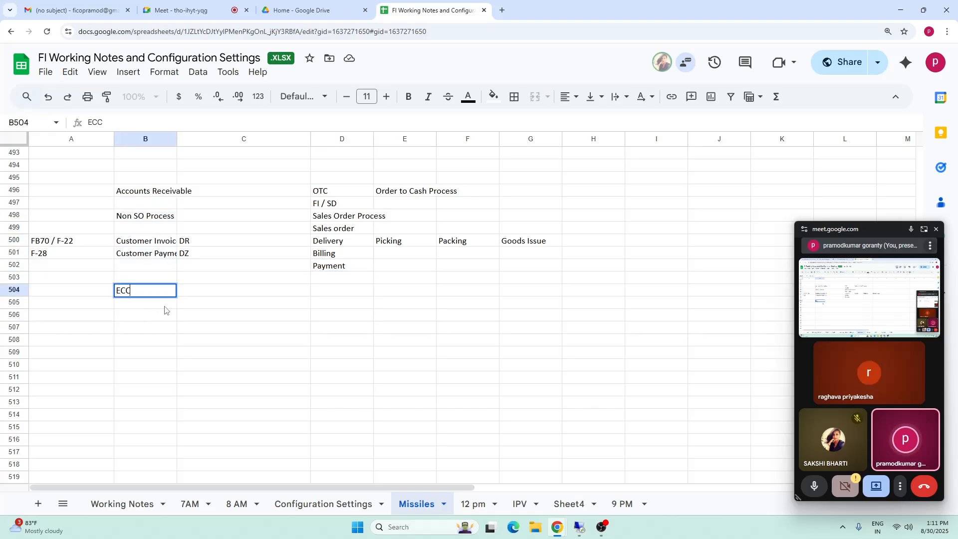
click(197, 319)
click(152, 295)
click(257, 294)
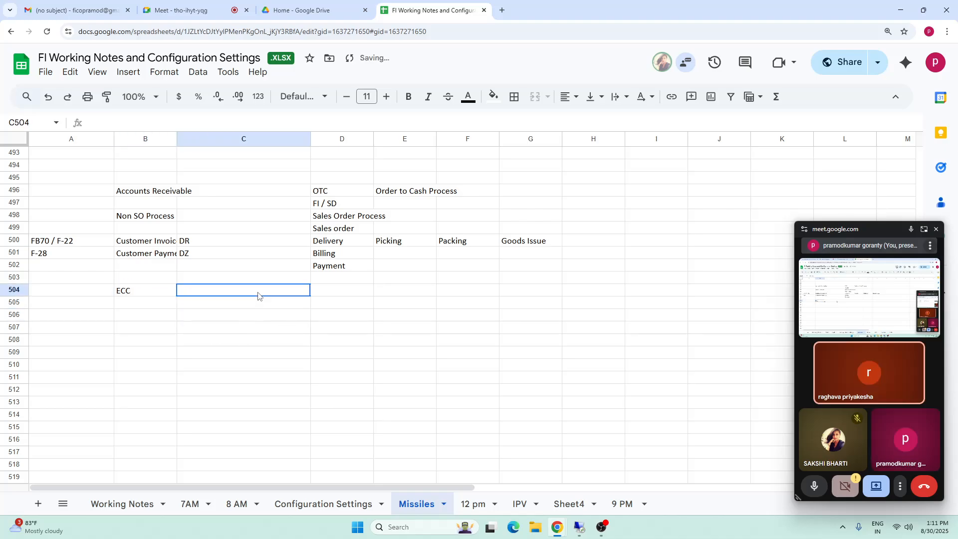
text(SA)
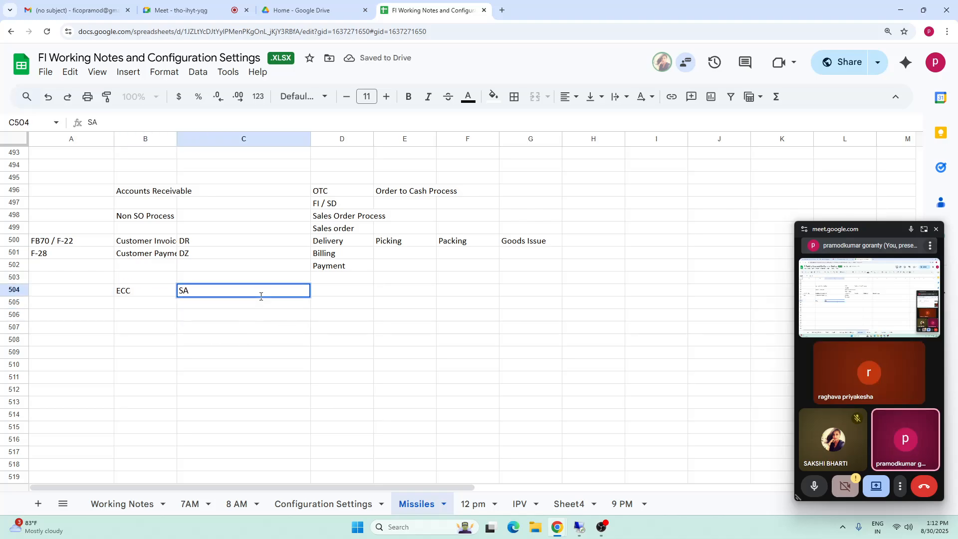
key(BackSpace)
text(4 HAN)
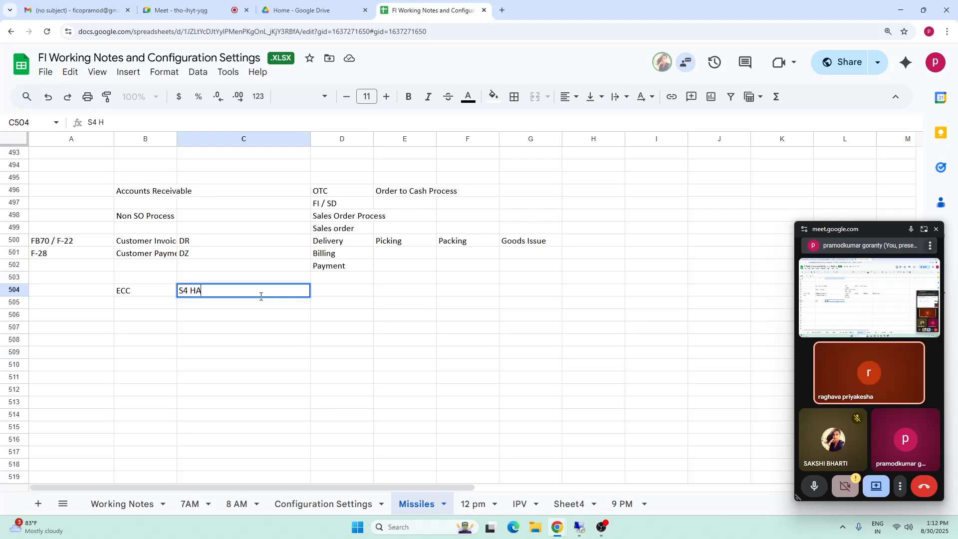
text(A)
click(238, 328)
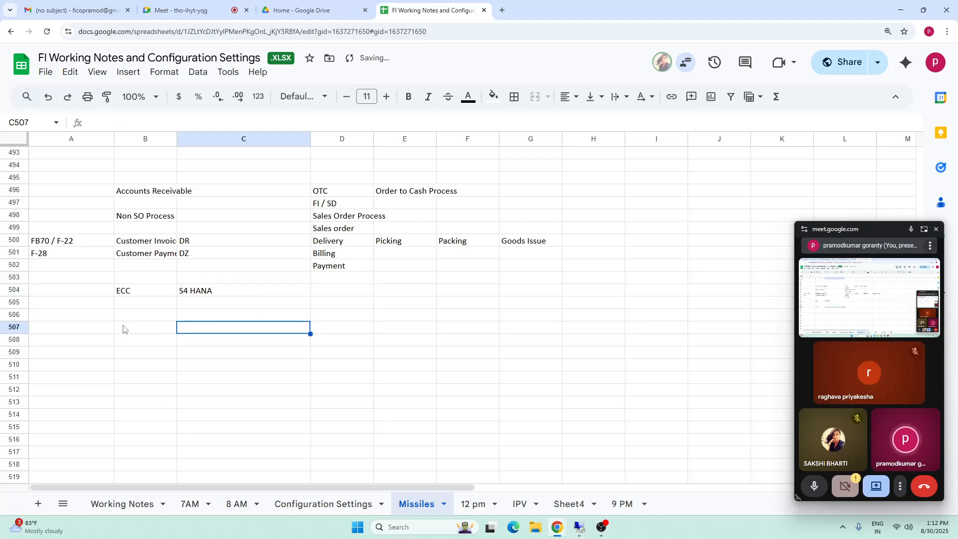
List the transaction codes XD01, XD02 and XD03 in cells B506 to B508 under the ECC heading.
click(119, 314)
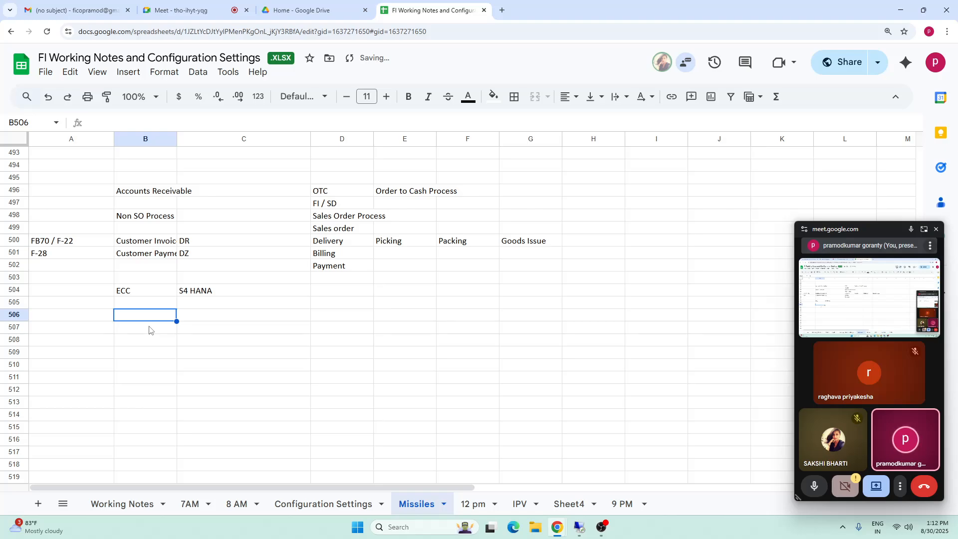
text(XD01)
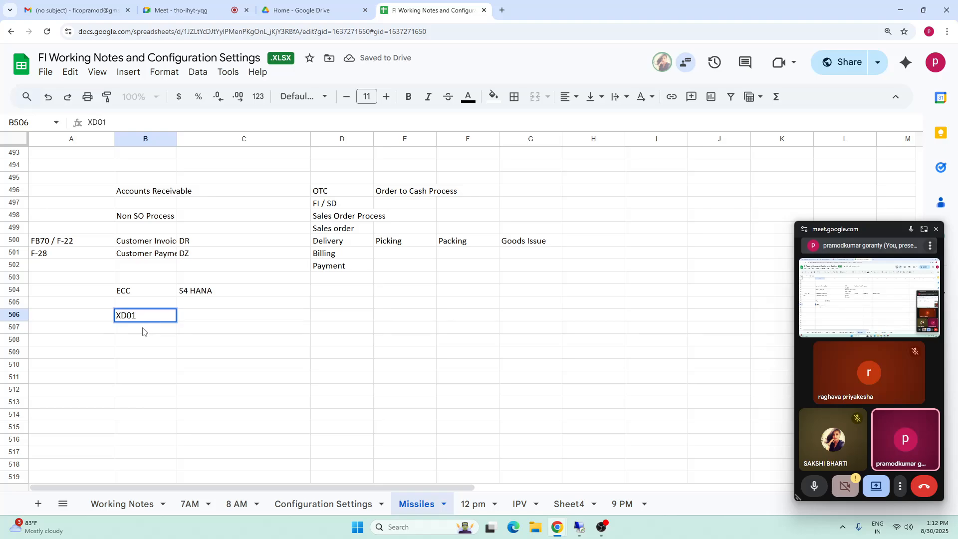
click(143, 331)
text(XD02)
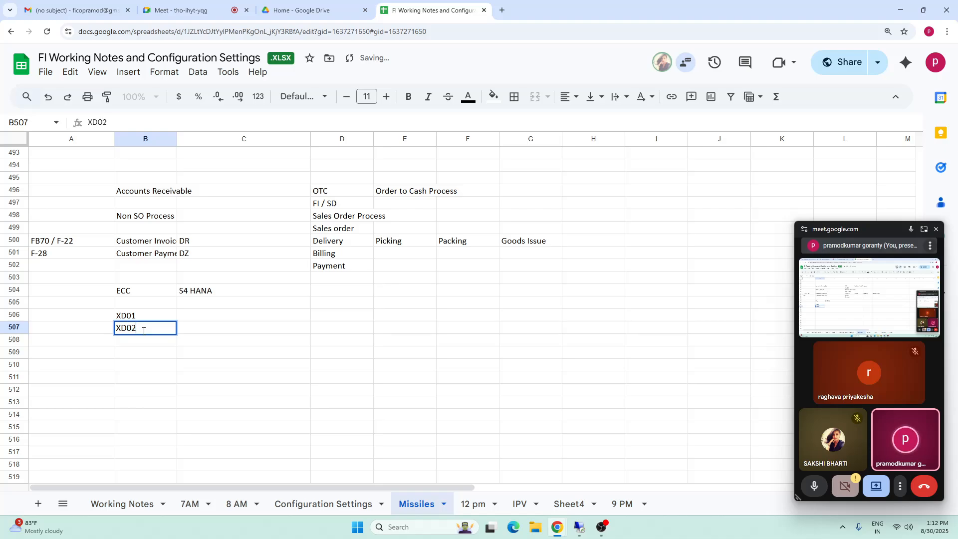
click(146, 339)
text(X)
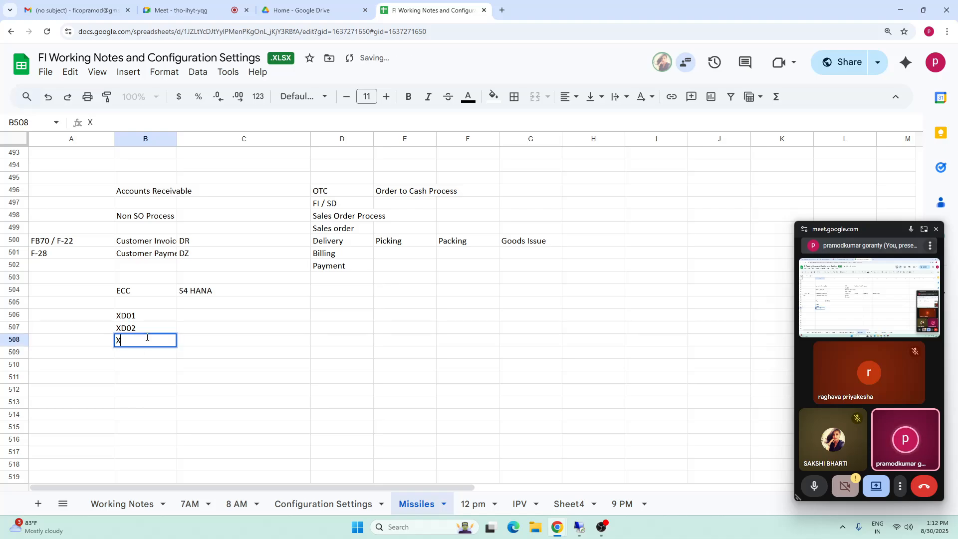
text(dD03)
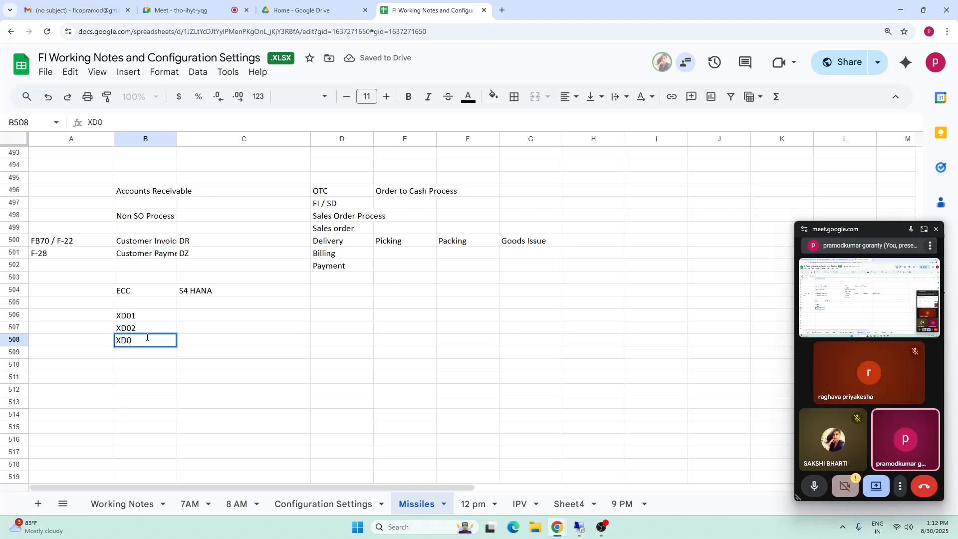
click(156, 386)
Enter "Customer Master Creation" in cell A506 as the description of XD01, correcting any spelling mistakes.
click(91, 312)
click(247, 317)
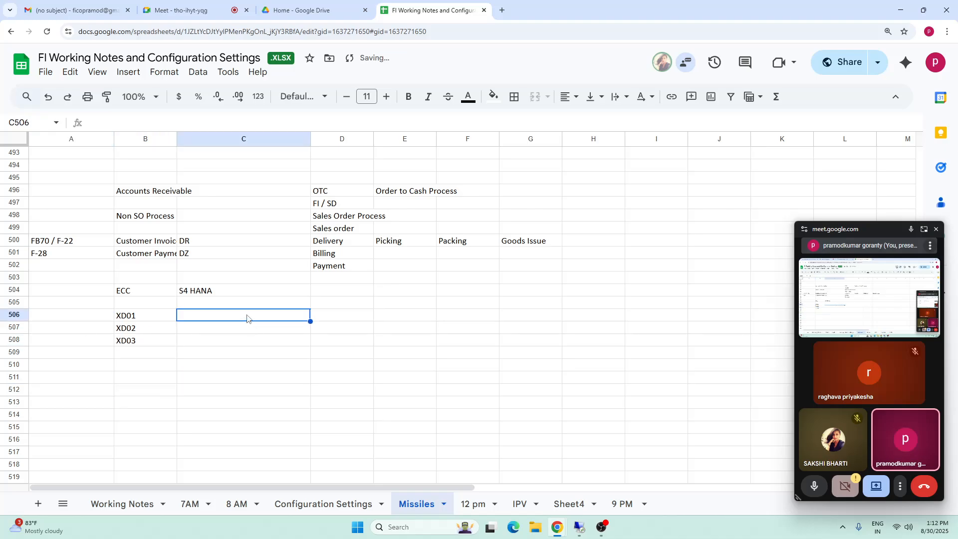
click(86, 316)
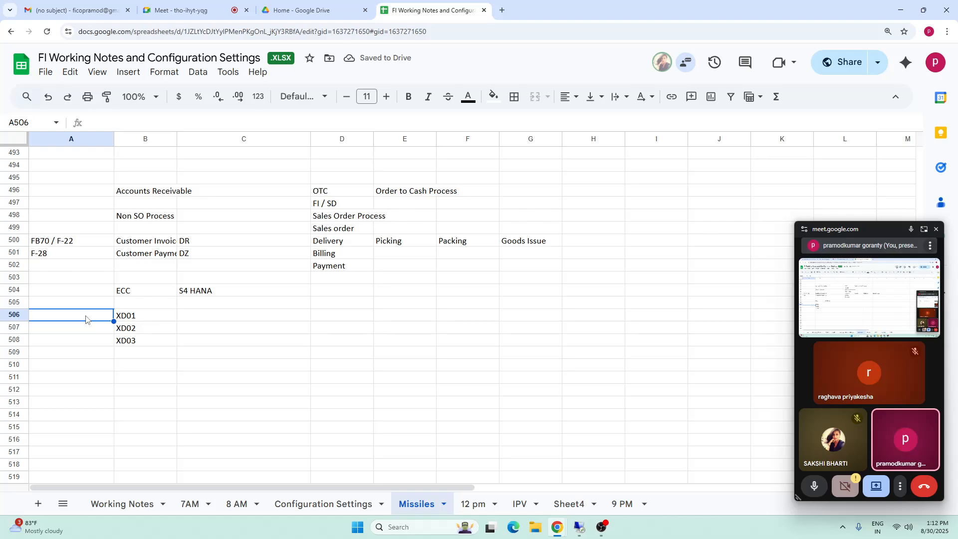
text(Custom)
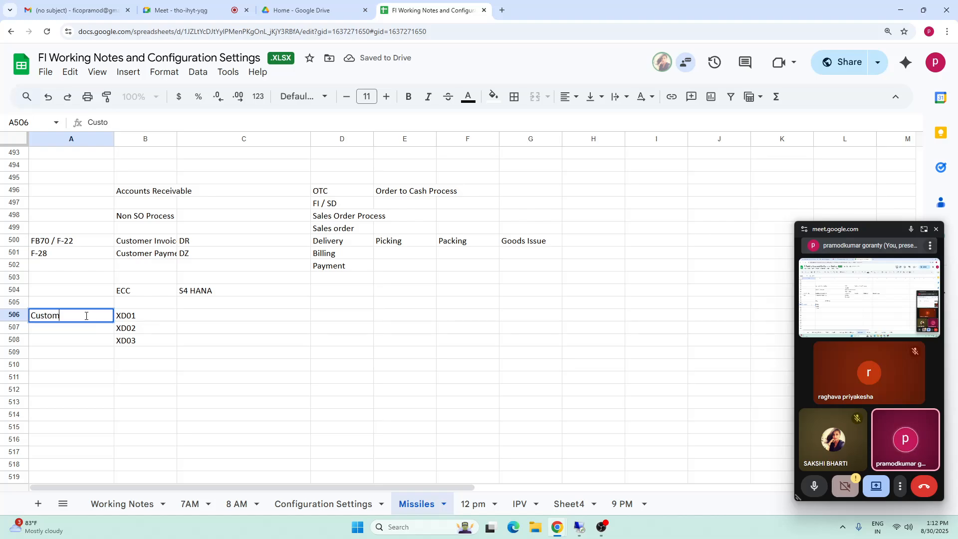
text(er masyer)
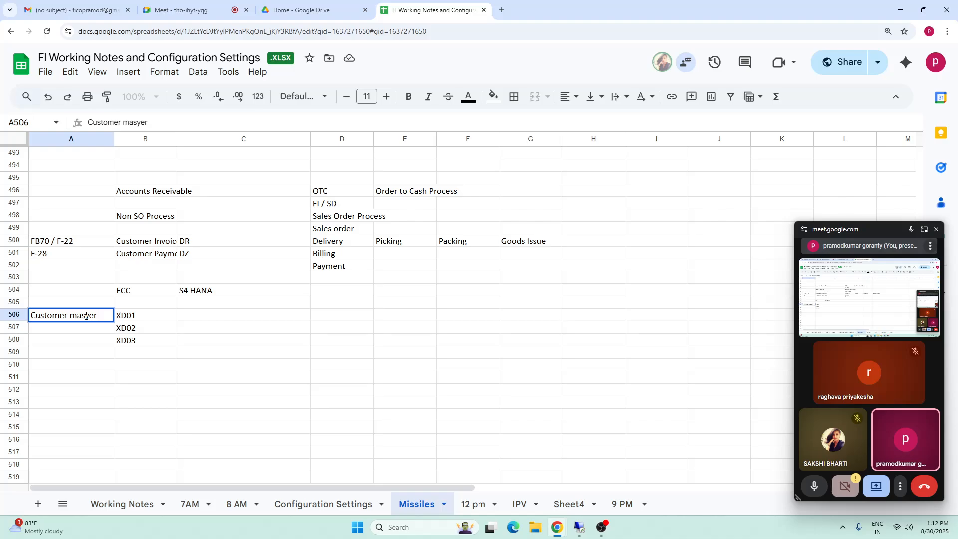
text( Creaion)
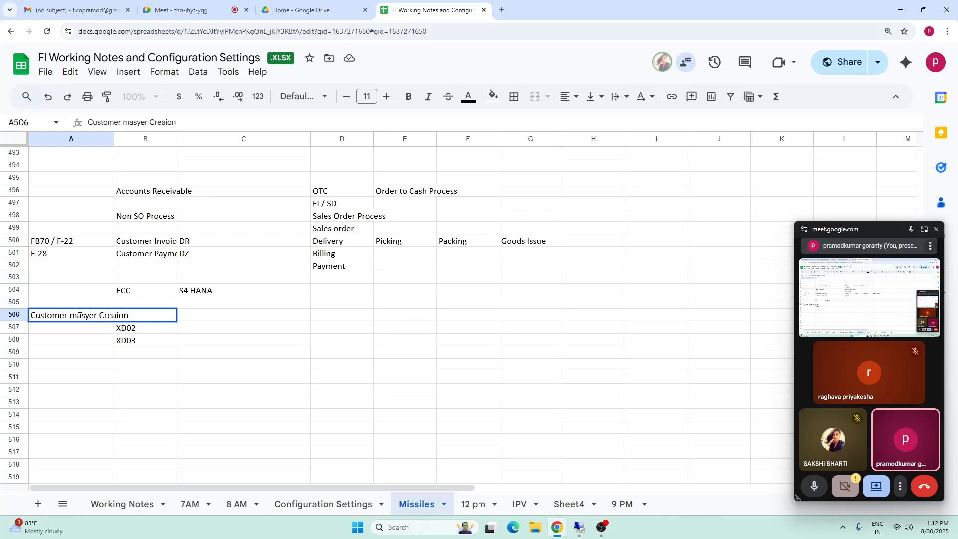
click(79, 317)
key(BackSpace)
text(M)
click(79, 351)
click(79, 316)
click(140, 122)
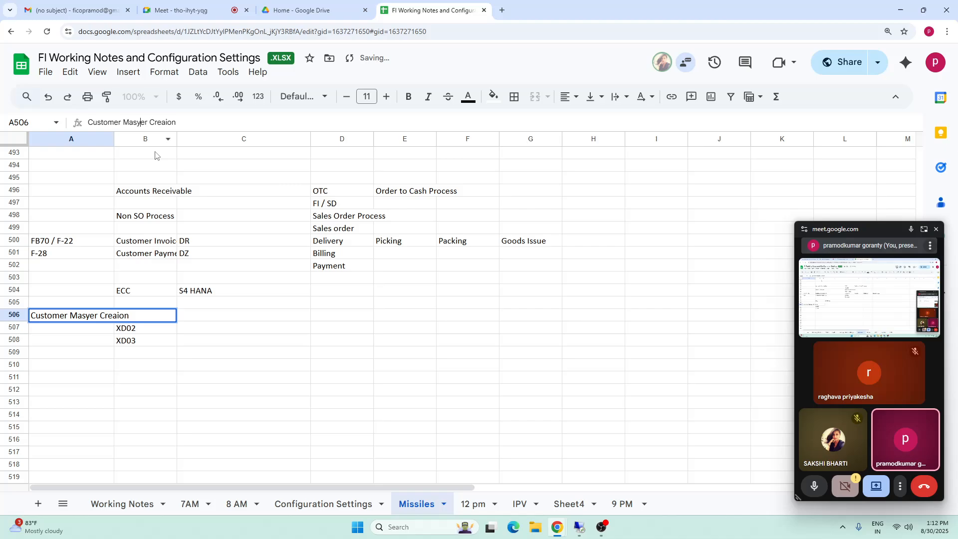
key(BackSpace)
text(t)
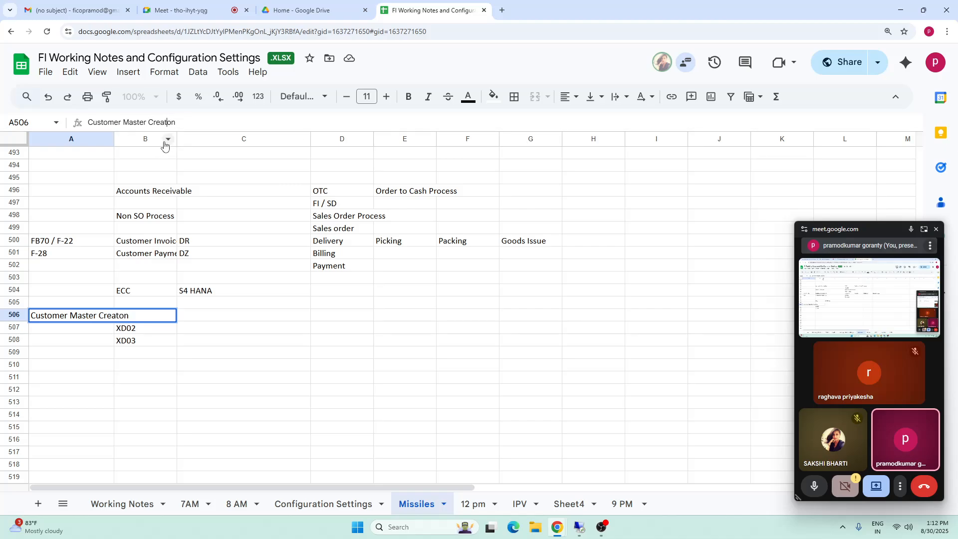
text(i)
click(327, 314)
Copy the "Customer Master Creation" label from A506 into cells A507 and A508.
click(81, 315)
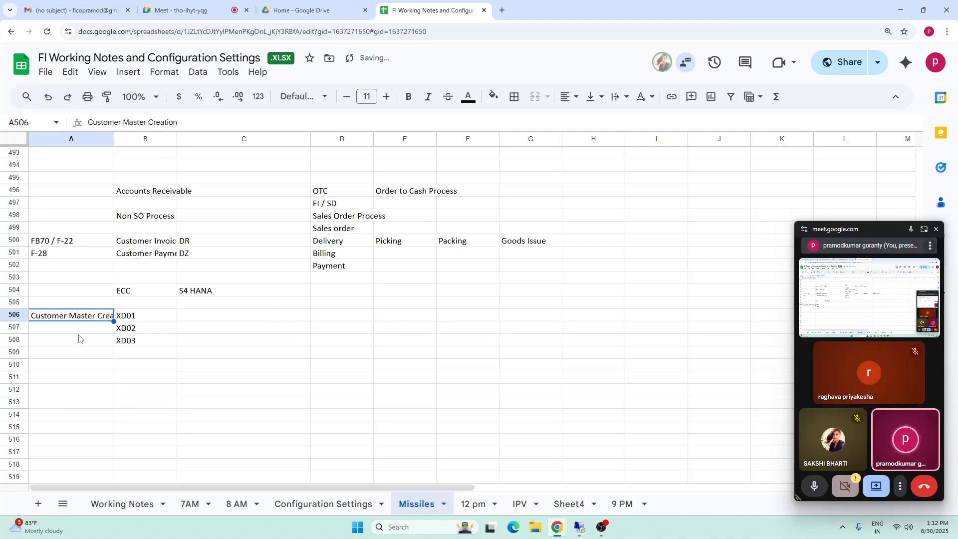
key(ctrl+c)
click(71, 331)
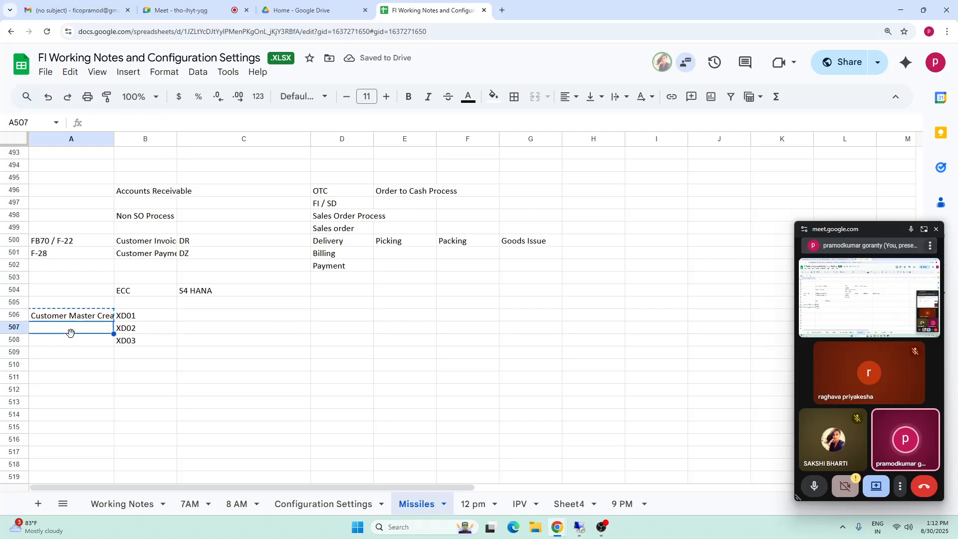
key(ctrl+v)
click(66, 342)
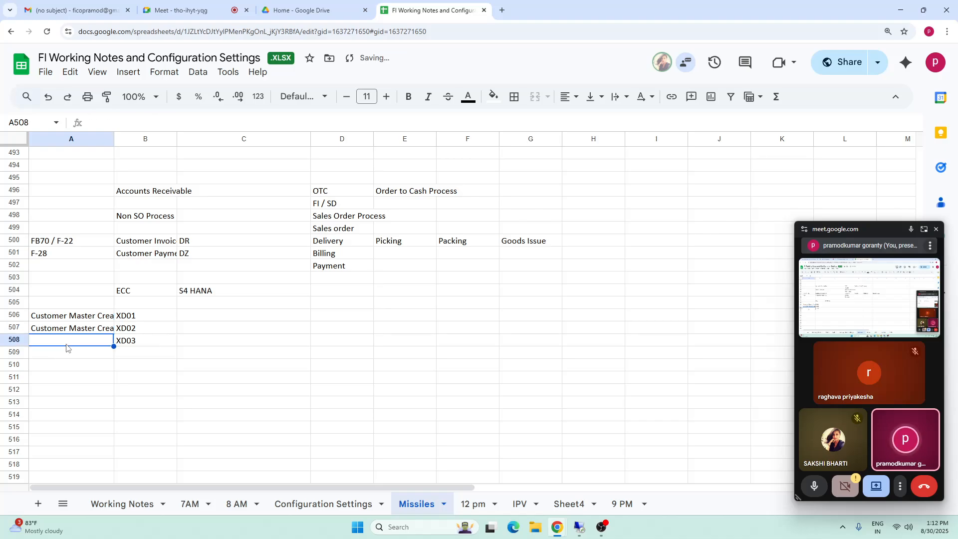
key(ctrl+v)
Change the description of XD02 in cell A507 to "Customer Master Change".
click(66, 326)
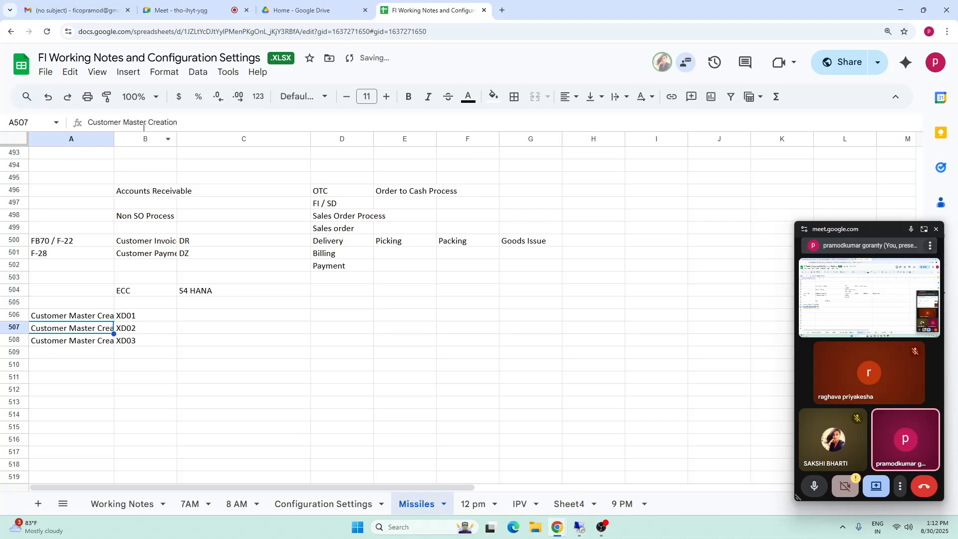
click(192, 118)
key(BackSpace)
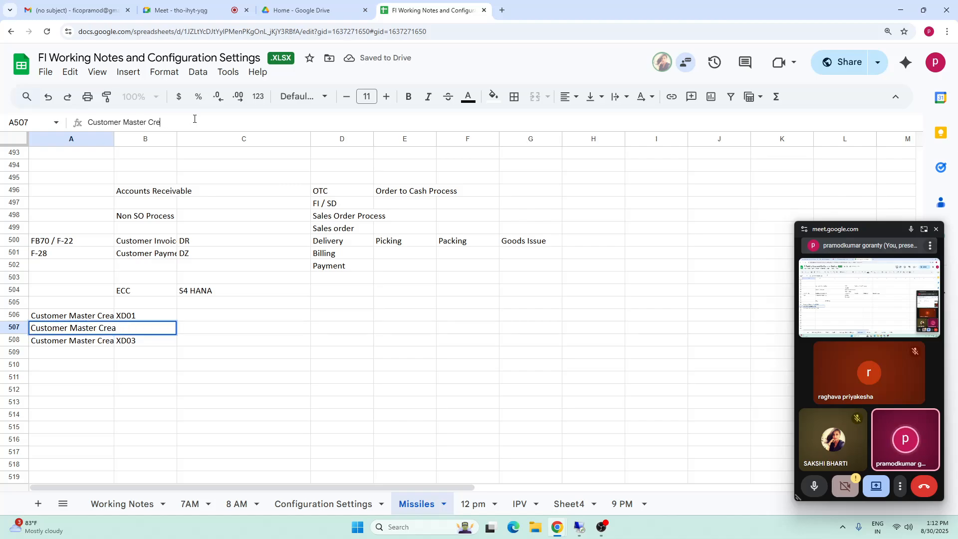
key(BackSpace)
text(hange)
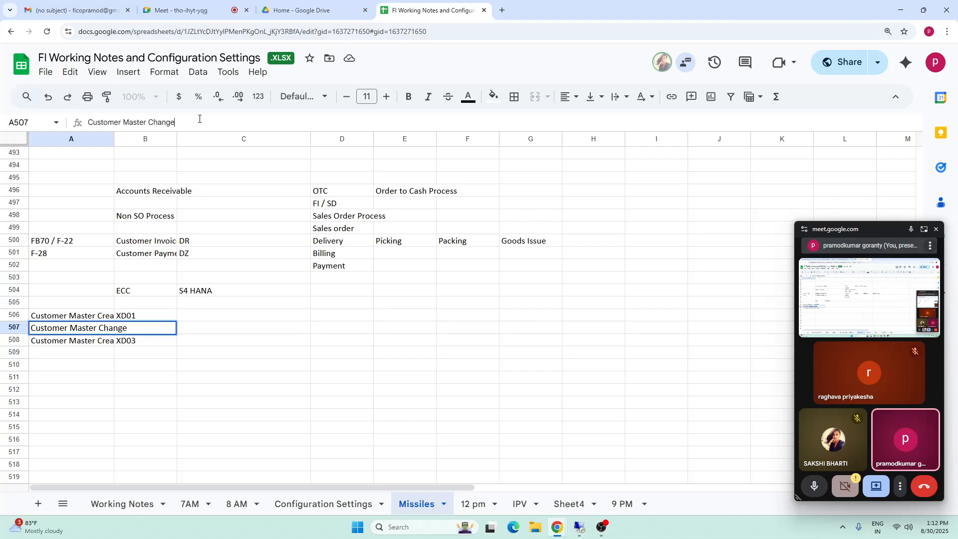
click(80, 382)
click(71, 329)
Change the description of XD03 in cell A508 to "Customer Master Display" and select the range A506:B509.
click(73, 342)
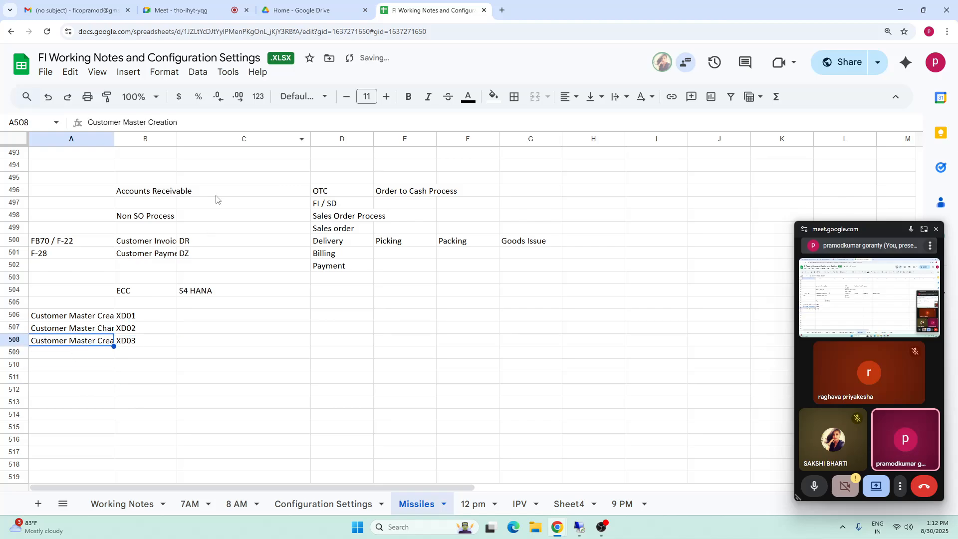
click(192, 125)
key(BackSpace)
key(BackSpace)
key(BackSpace)
key(BackSpace)
key(BackSpace)
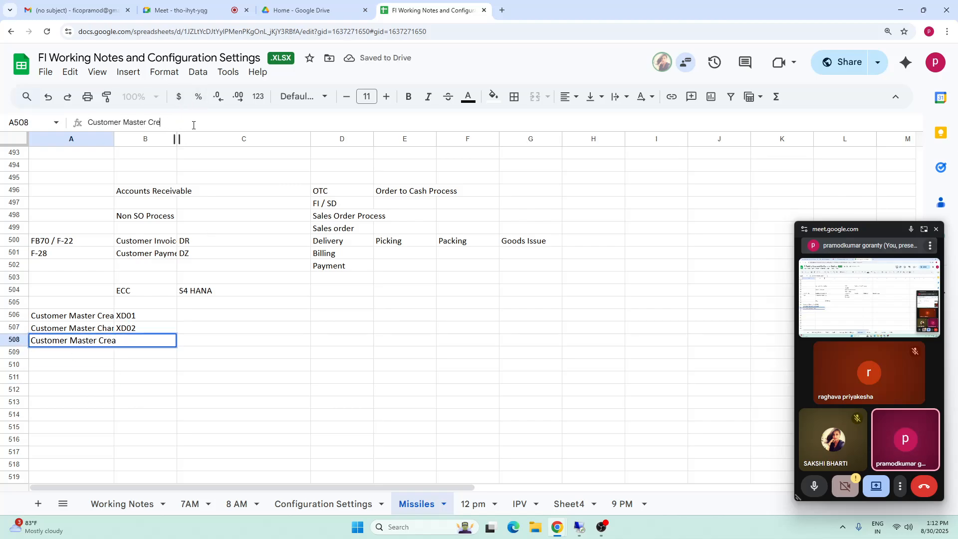
text(Display)
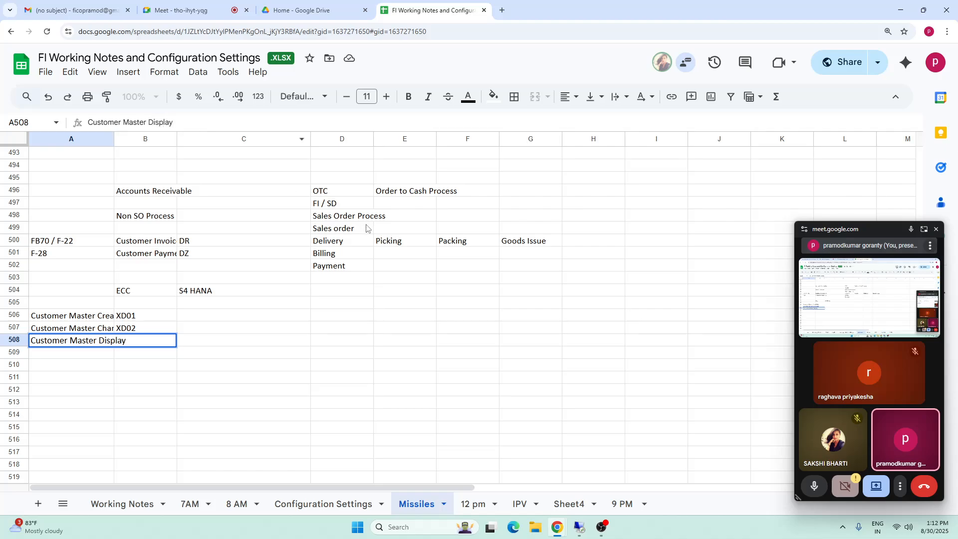
click(220, 384)
click(88, 318)
shift+click(144, 353)
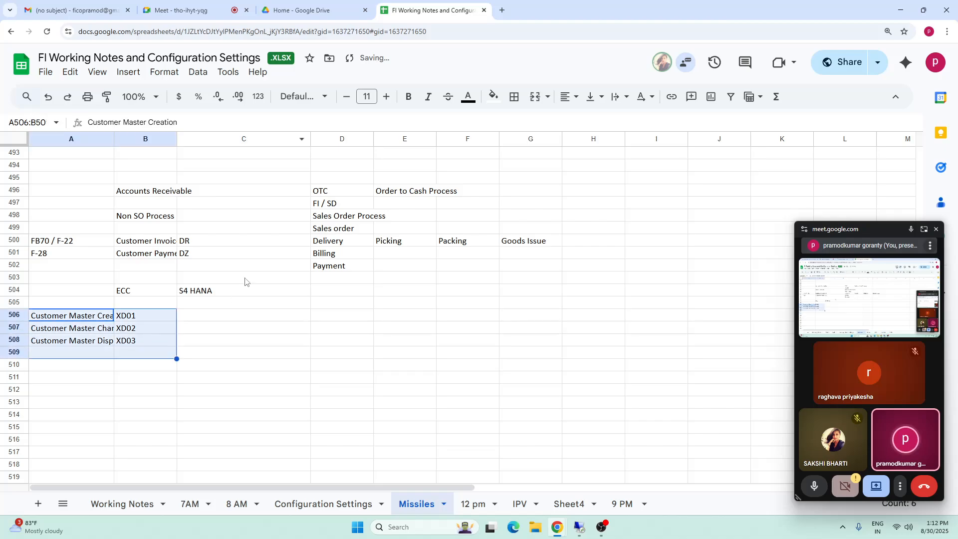
click(193, 336)
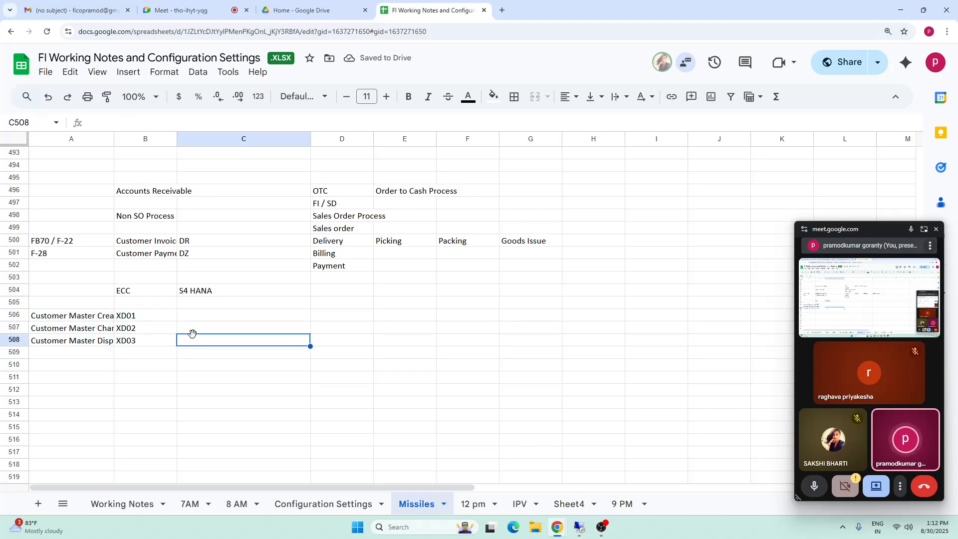
click(210, 294)
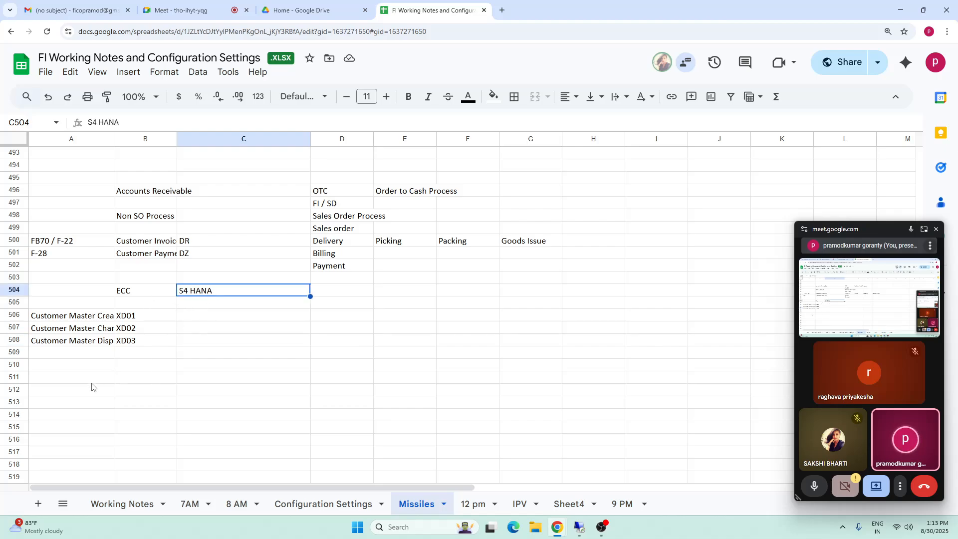
click(128, 292)
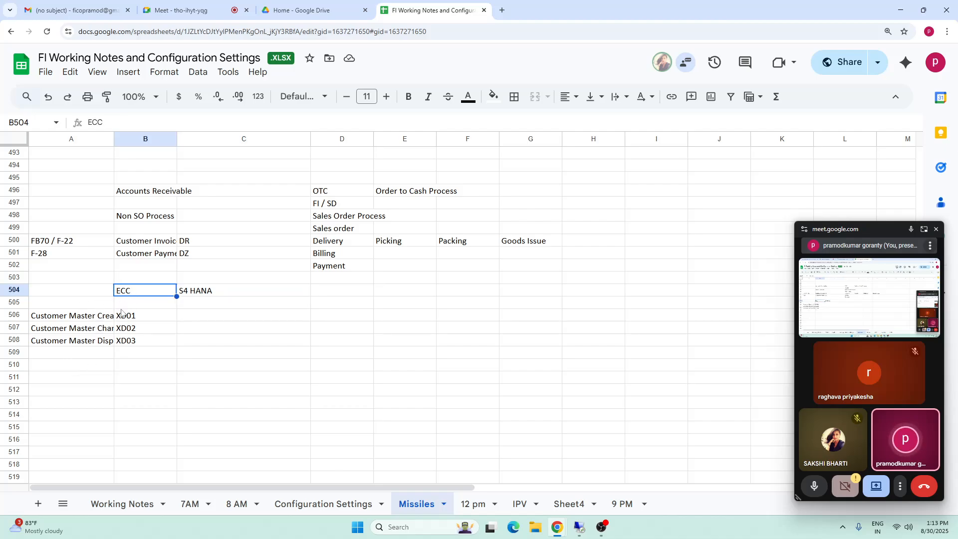
drag(75, 302, 148, 344)
click(133, 388)
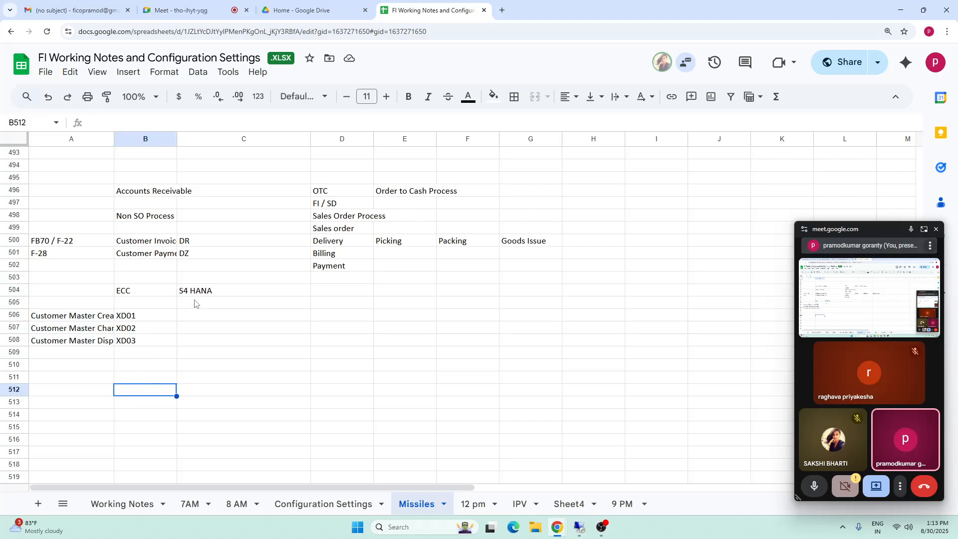
click(194, 291)
click(132, 331)
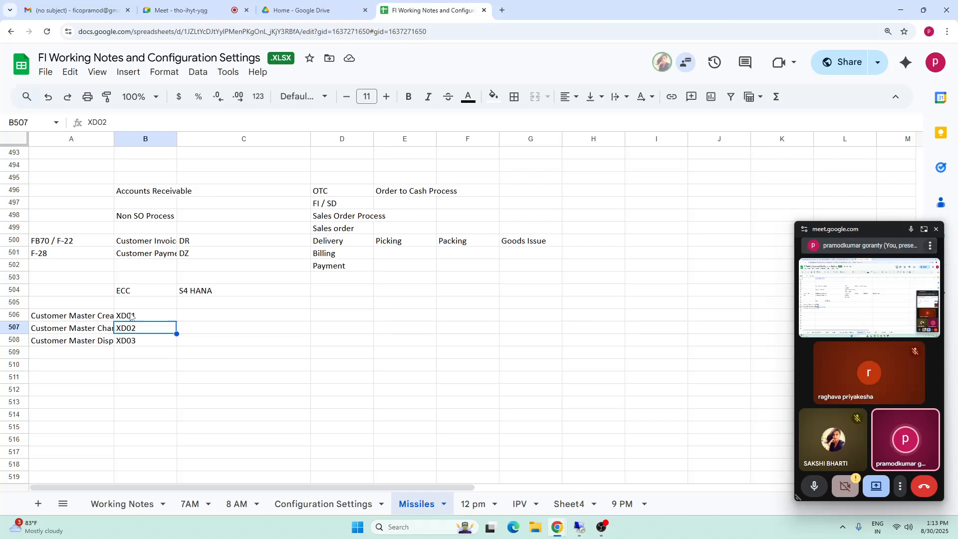
click(131, 316)
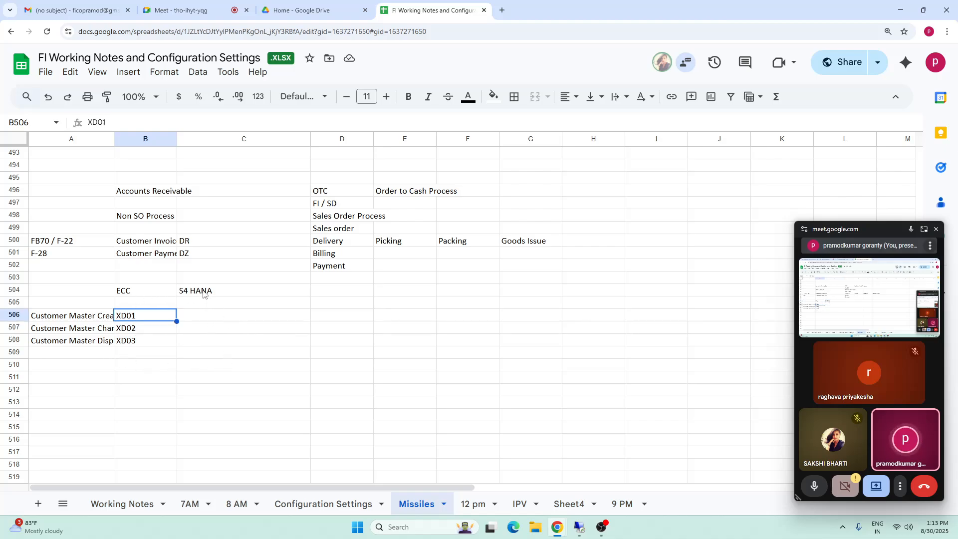
click(203, 293)
Enter "BP" in cell C506 as the S4 HANA transaction code for customer master creation.
click(206, 317)
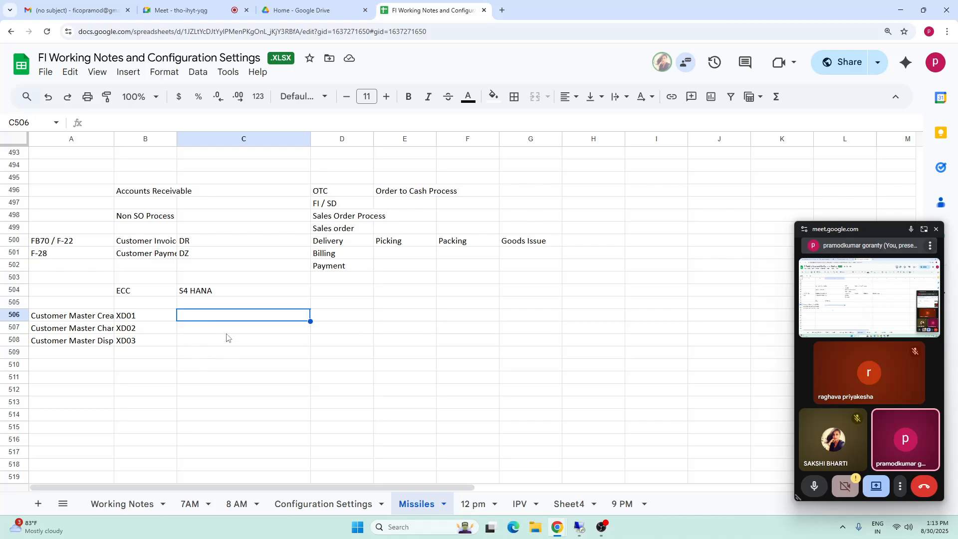
double_click(207, 316)
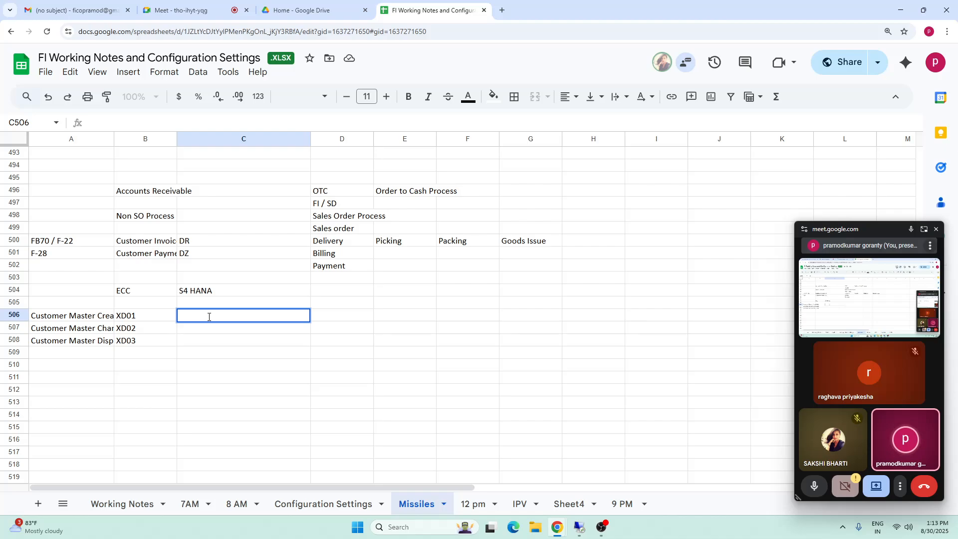
text(BO)
key(BackSpace)
text(P)
click(230, 367)
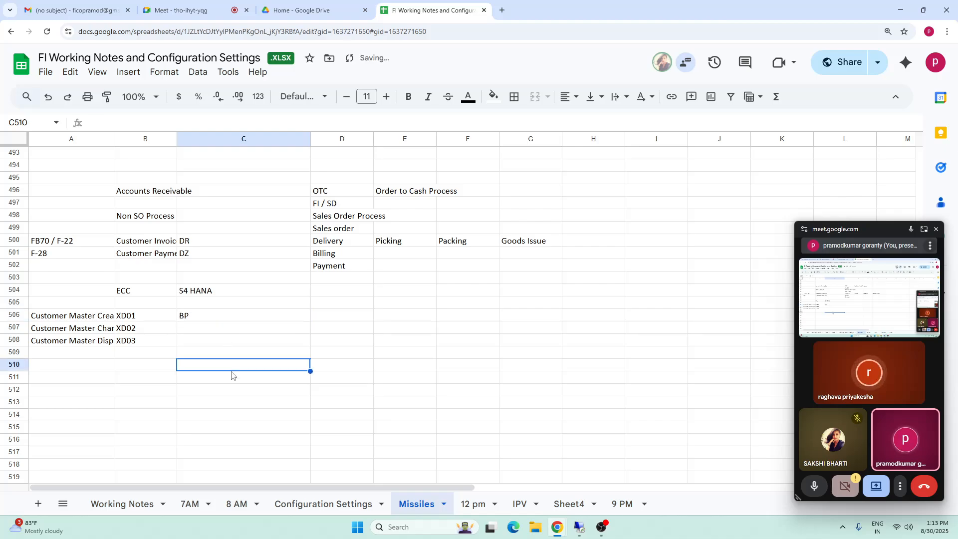
Copy the "BP" code from C506 into cells C507 and C508 for customer master change and display.
click(90, 320)
key(shift+Down)
key(shift+Down)
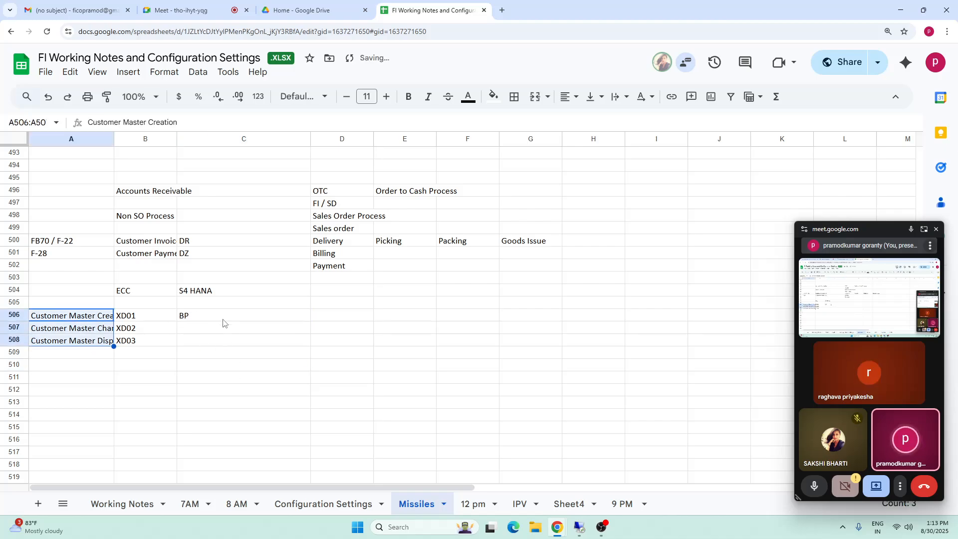
click(224, 319)
click(225, 330)
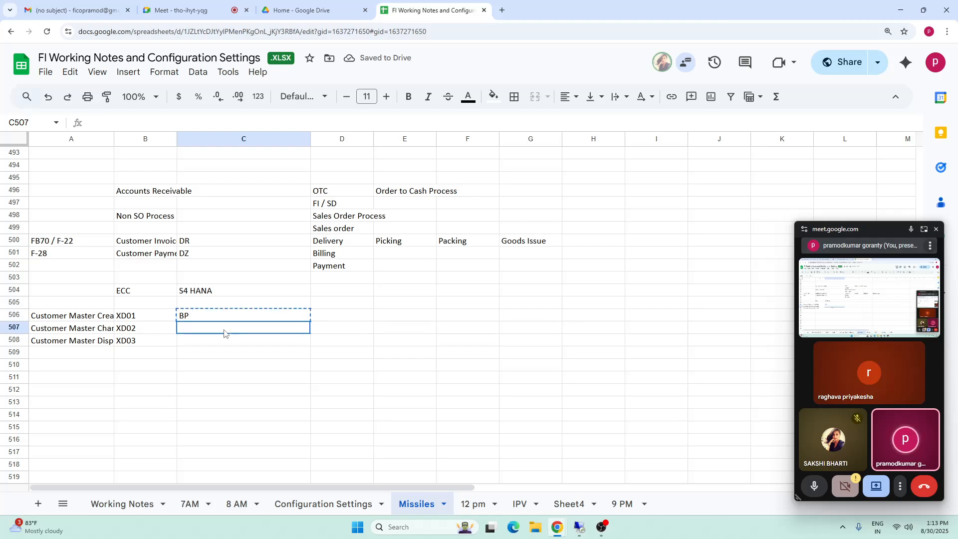
key(ctrl+v)
click(224, 342)
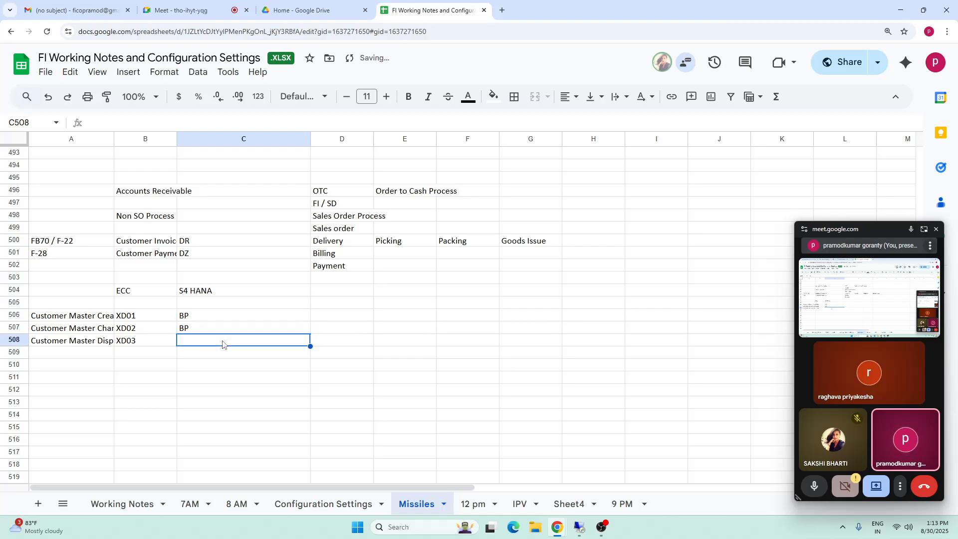
key(ctrl+v)
click(214, 388)
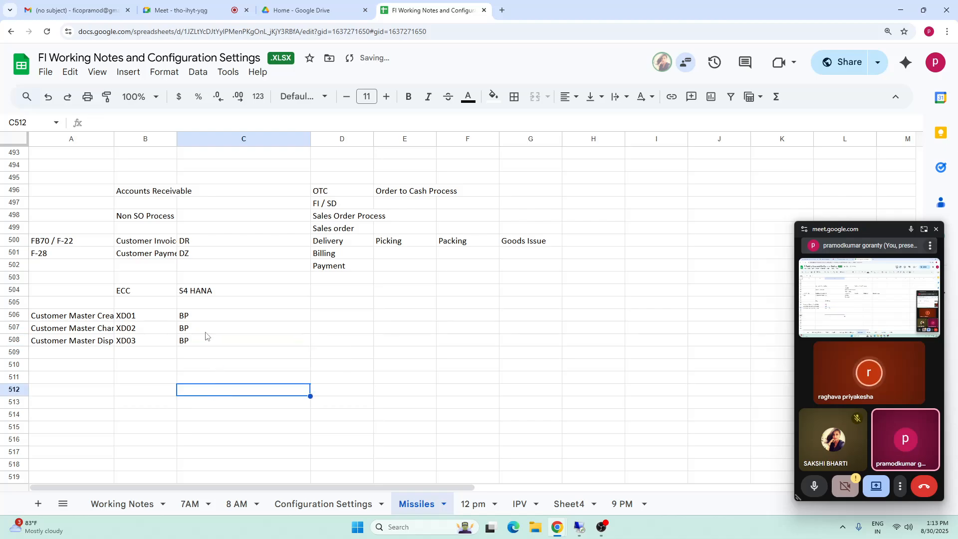
drag(199, 314, 203, 343)
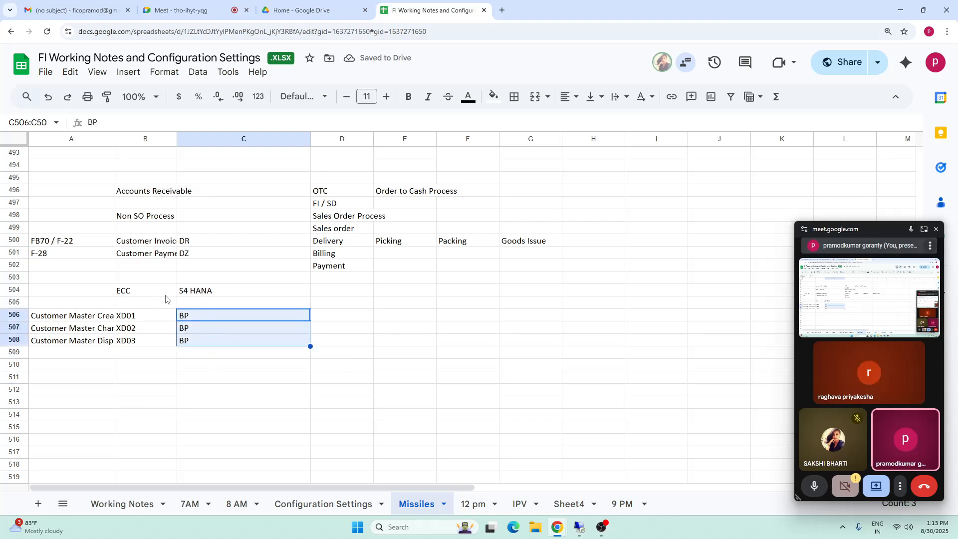
Enter the heading "General Data" in cell B511.
click(141, 381)
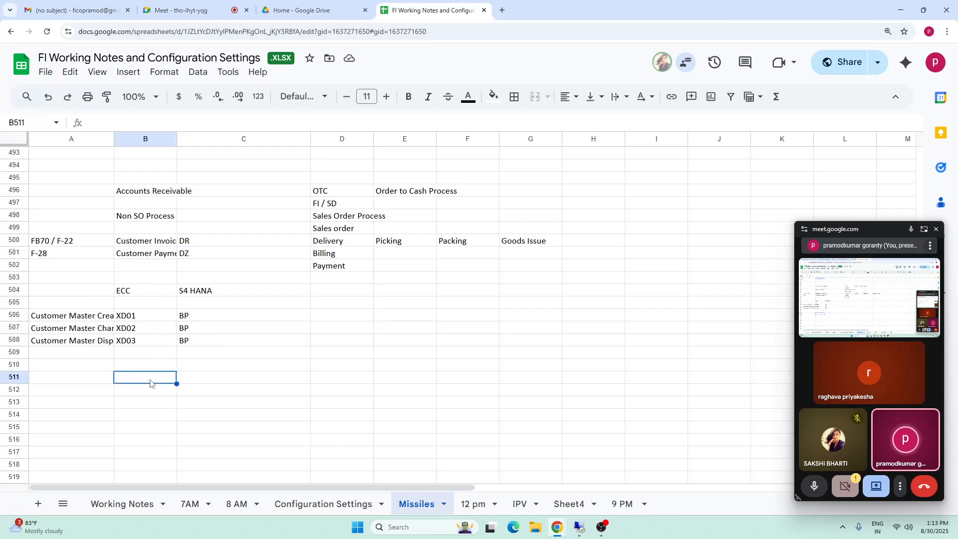
text(G)
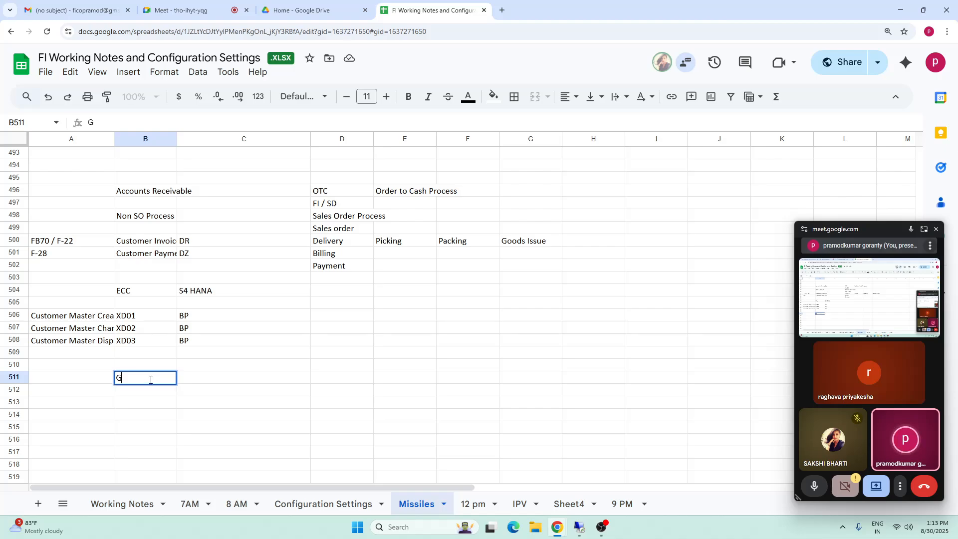
text(enera)
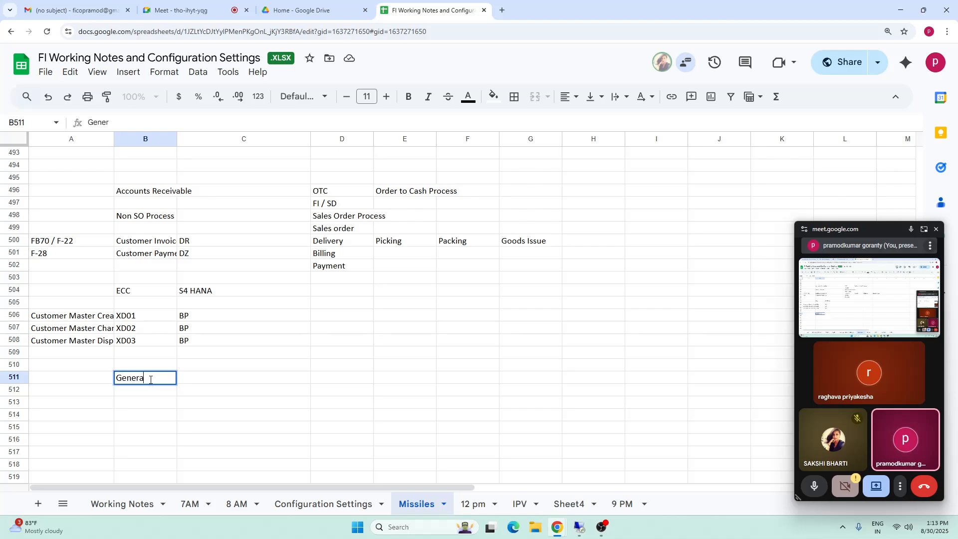
text(l Data)
click(288, 429)
Enter the heading "Company Code Data" in cell C511, beside General Data.
click(281, 379)
text(Co)
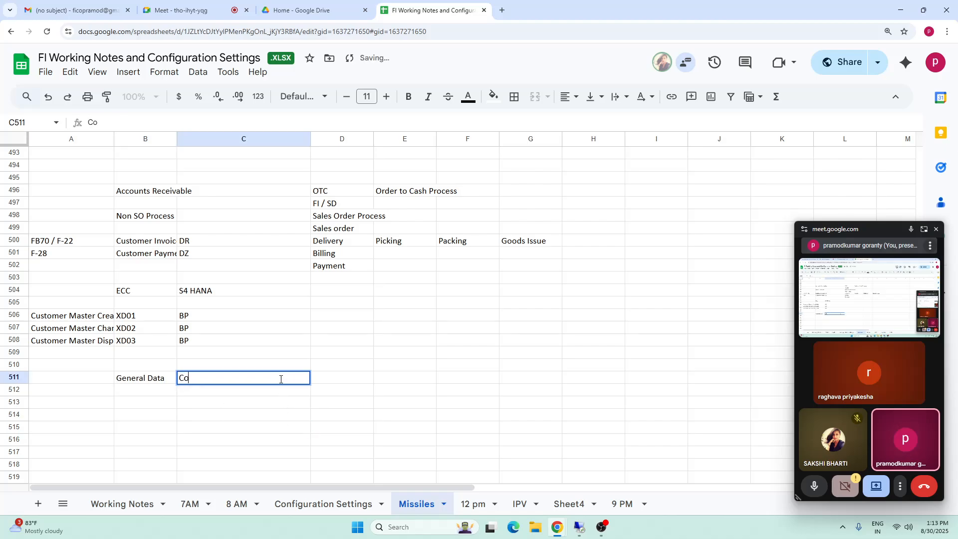
text(mpan)
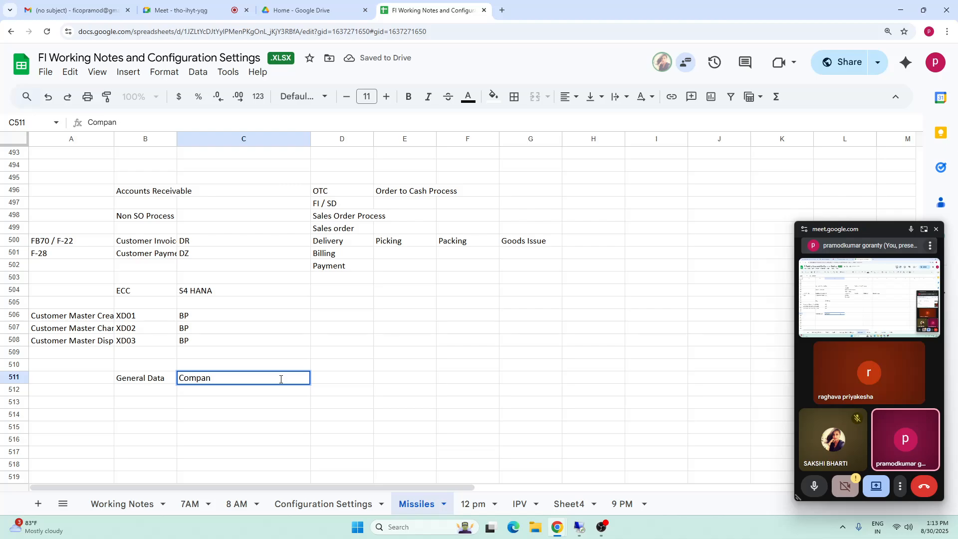
text(y Co)
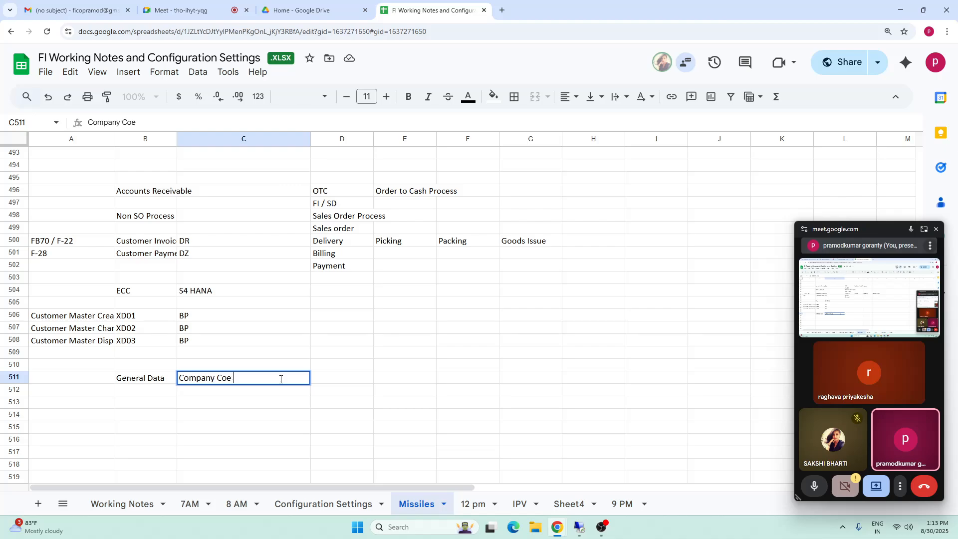
text(de Data)
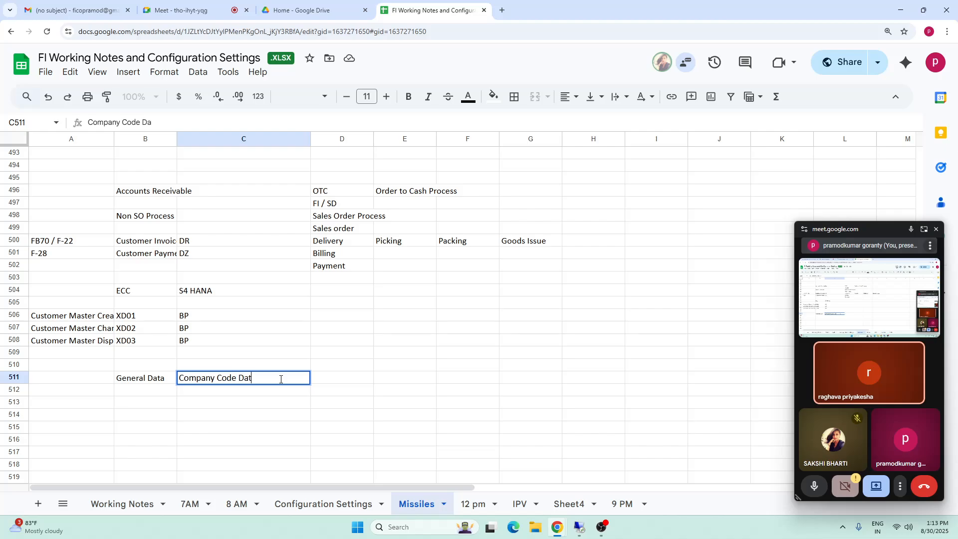
Enter the heading "Sales Data" in cell D511, beside Company Code Data.
click(332, 394)
key(Up)
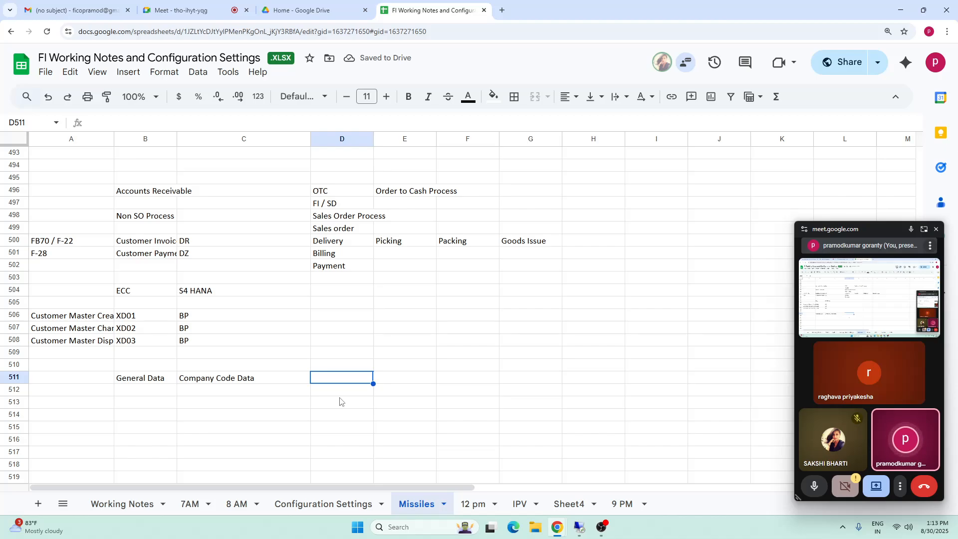
text(Sales Data)
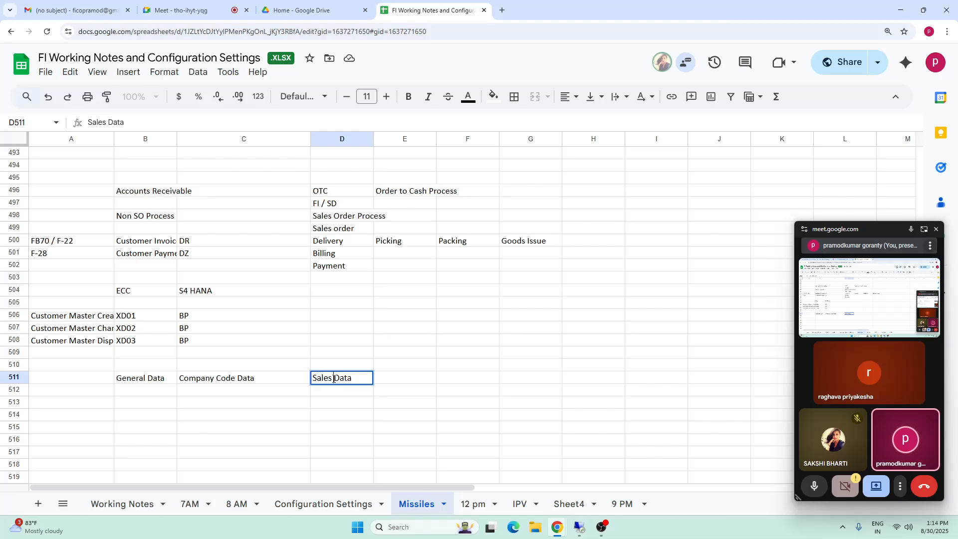
key(ctrl+shift+Left)
key(Left)
click(145, 402)
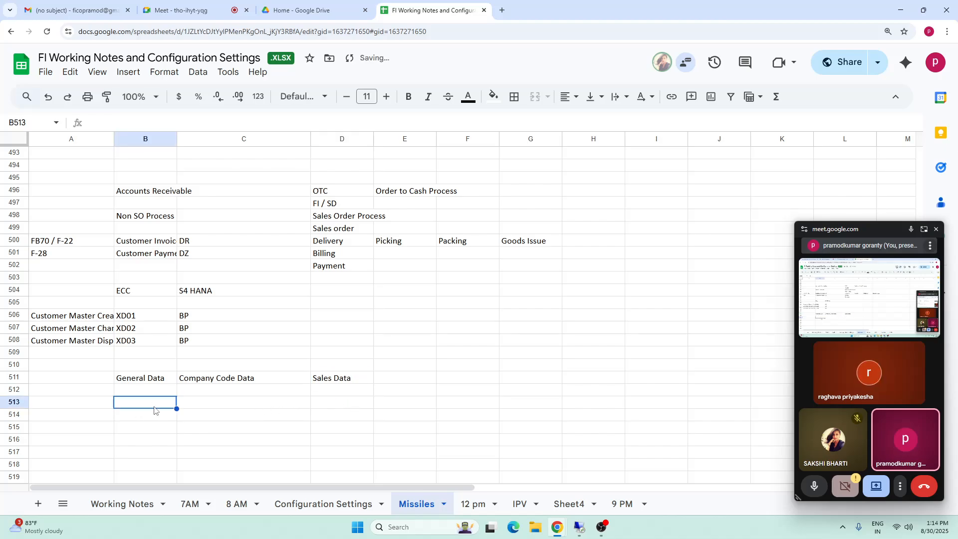
click(154, 380)
click(147, 394)
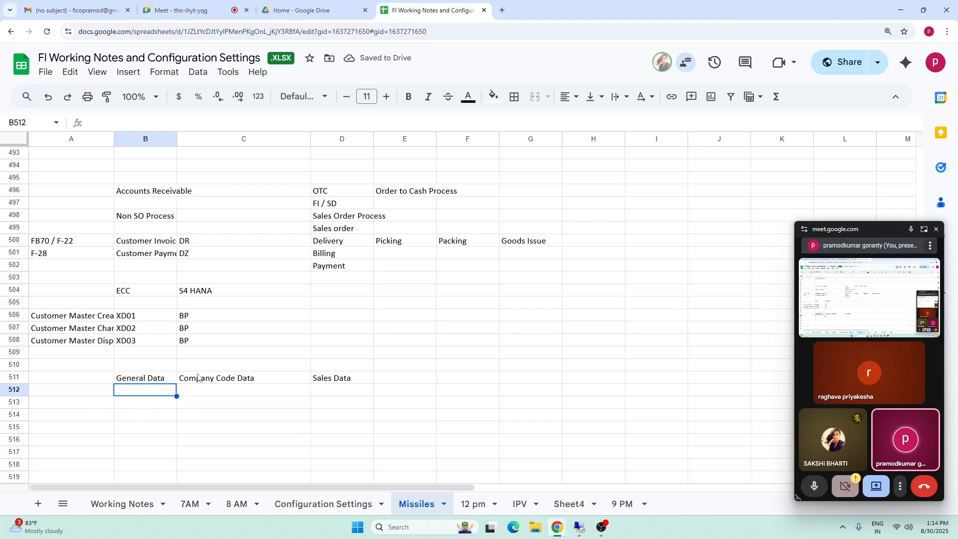
drag(157, 380, 357, 418)
Enter the role code "FLVN00" in cell A512, in the row below the data headings.
click(95, 392)
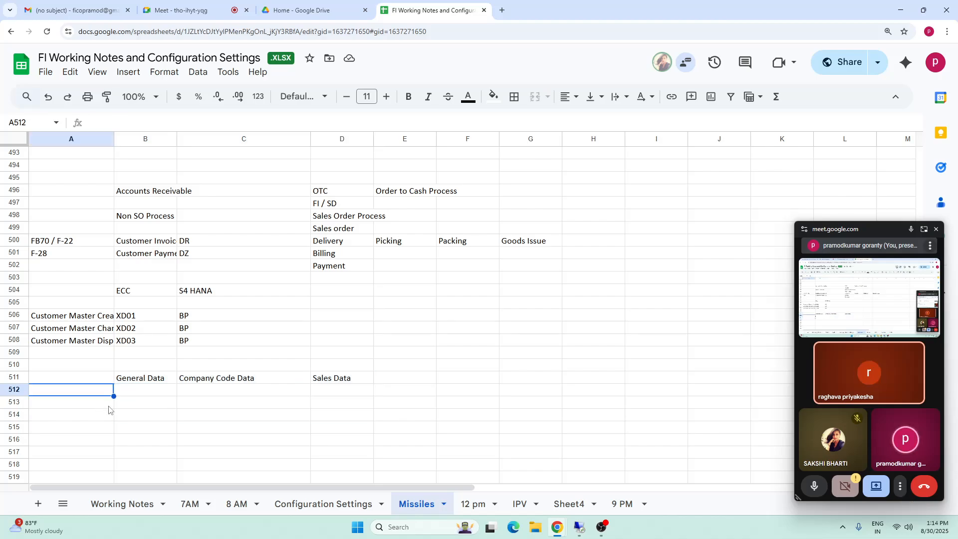
text(FLV)
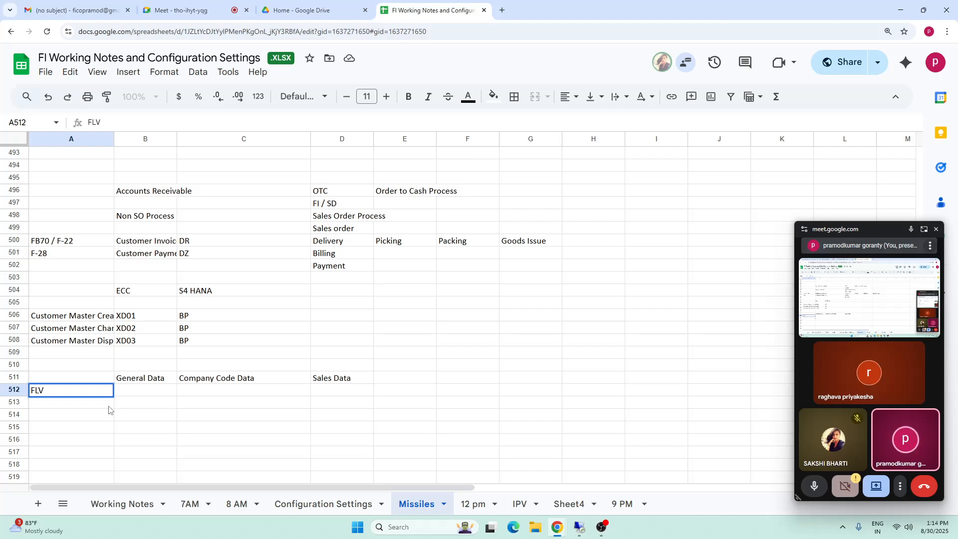
text(N00)
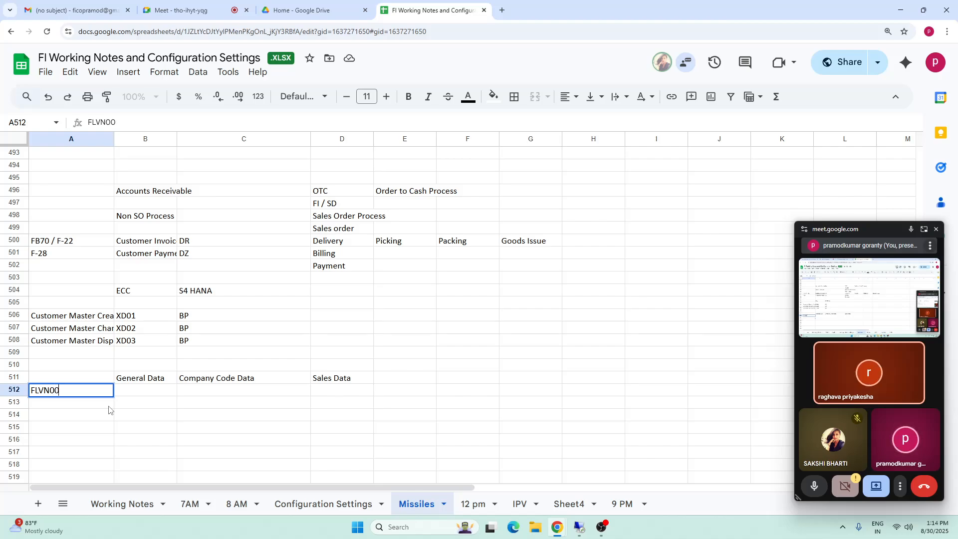
click(49, 412)
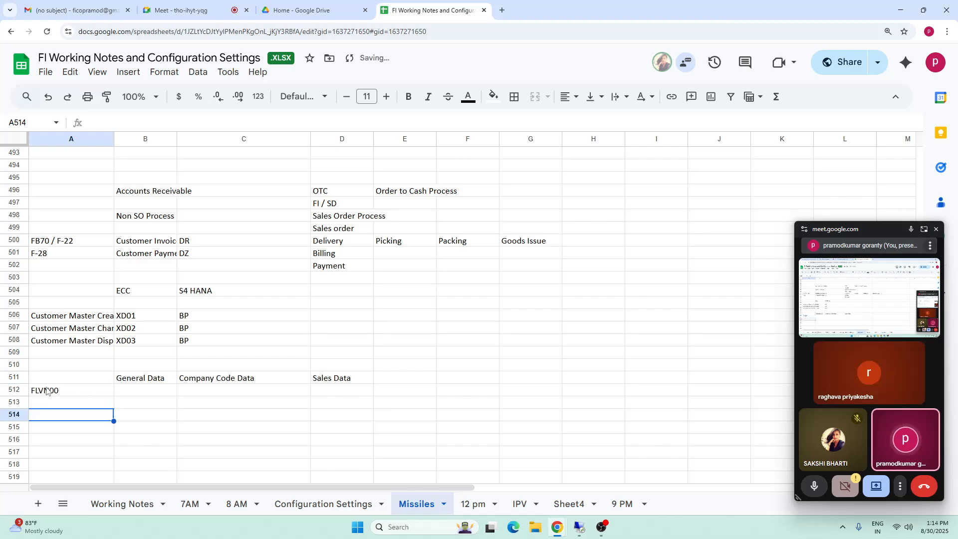
Change the role code in cell A512 to "FLCU00".
click(48, 390)
double_click(50, 394)
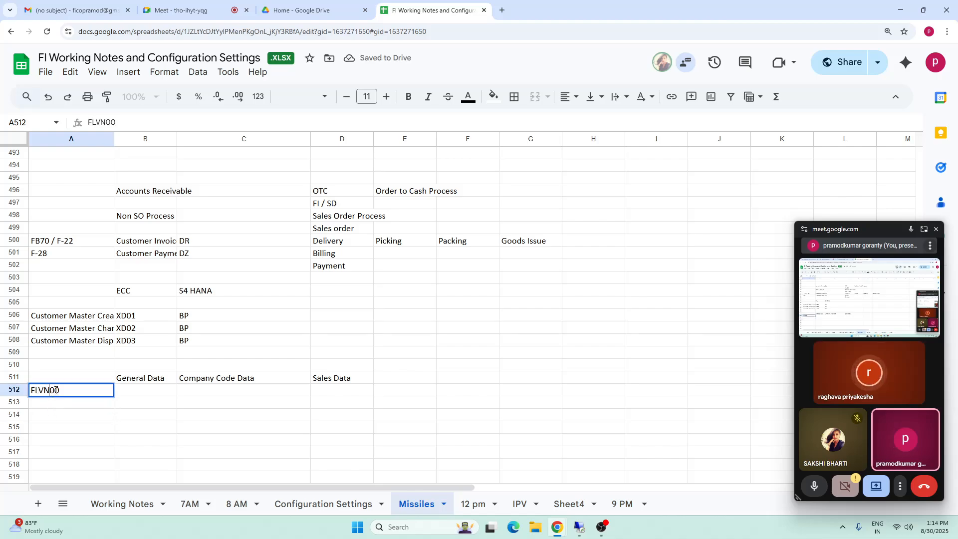
key(BackSpace)
key(BackSpace)
text(CU)
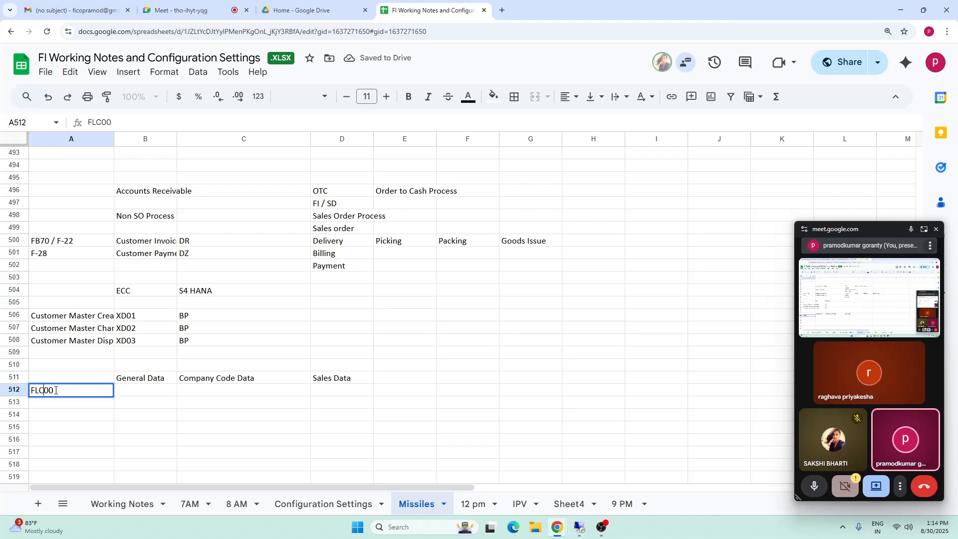
click(145, 414)
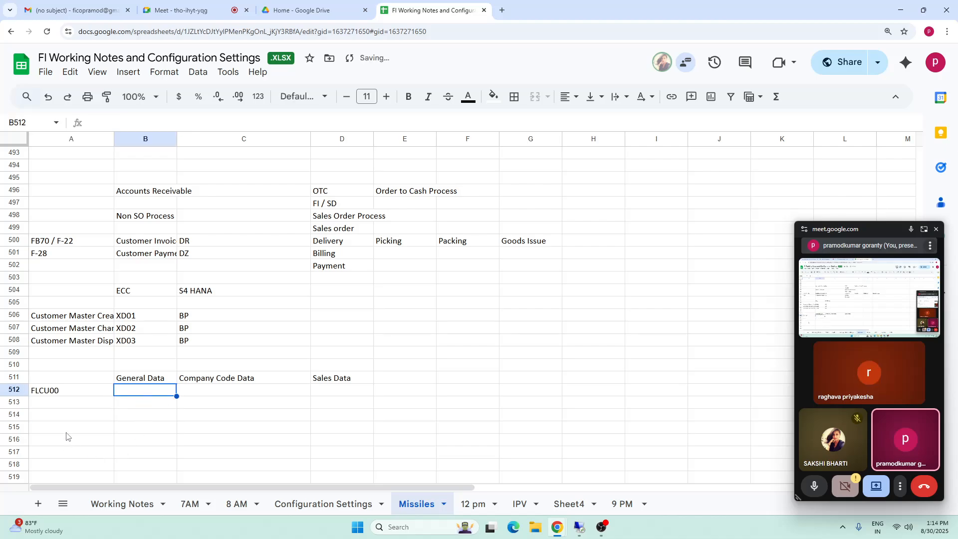
Move the role code FLCU00 from cell A512 to C512, under the Company Code Data heading.
click(62, 392)
click(66, 405)
click(66, 394)
click(159, 395)
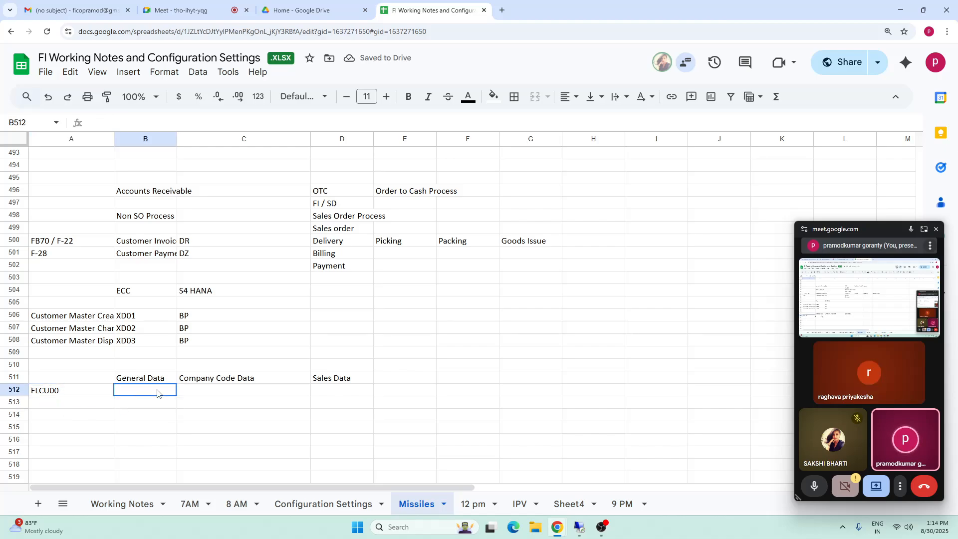
click(65, 392)
key(ctrl+c)
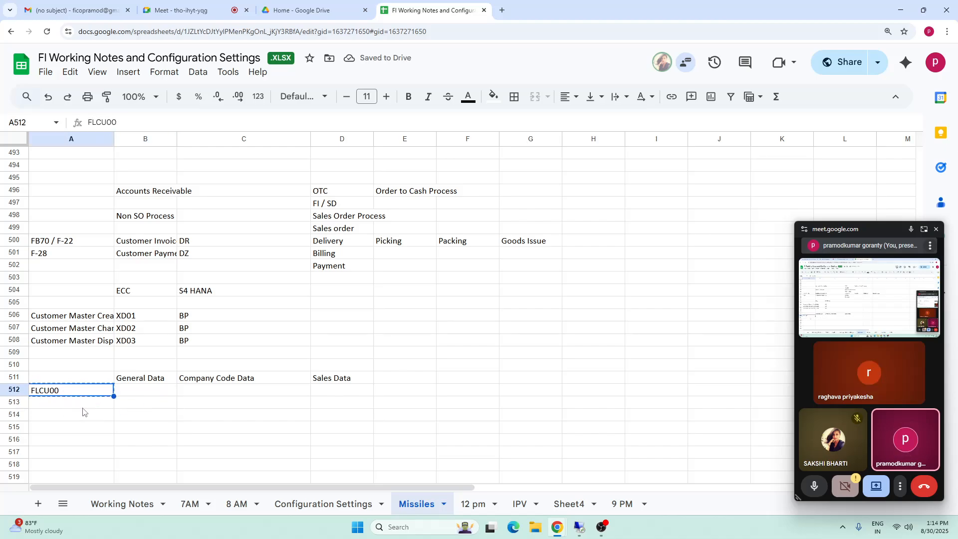
click(207, 391)
key(ctrl+v)
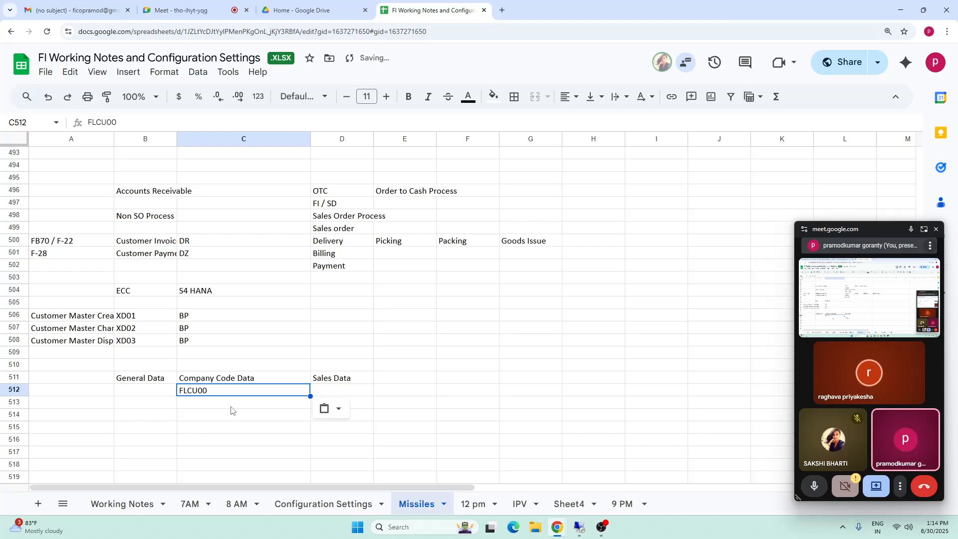
Copy the role code from C512 to D512 under Sales Data and change the copy to "FLCU01".
click(354, 394)
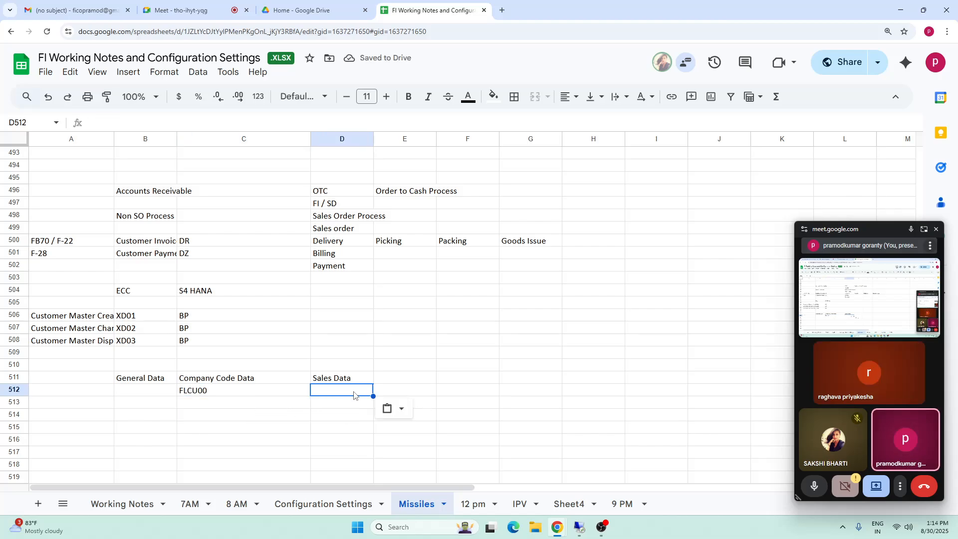
click(204, 384)
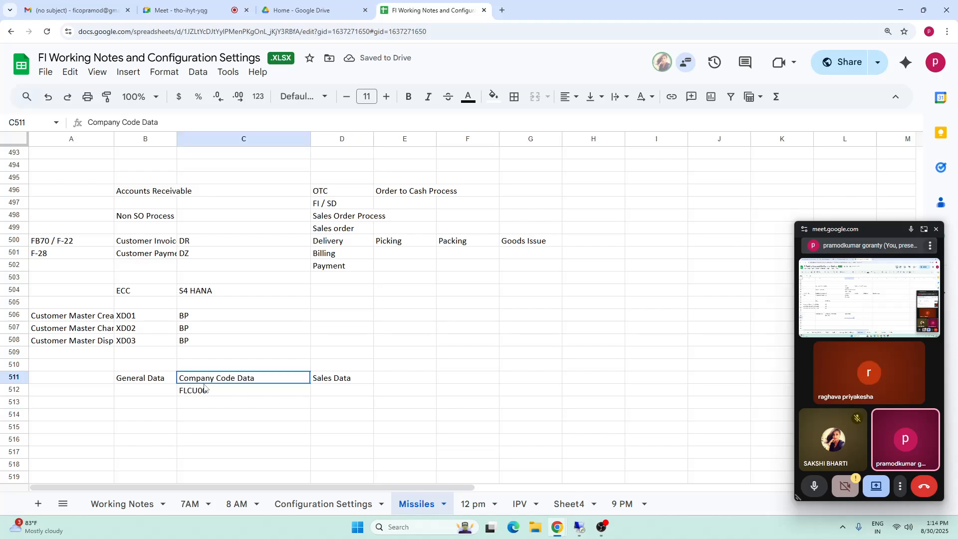
click(231, 393)
key(ctrl+c)
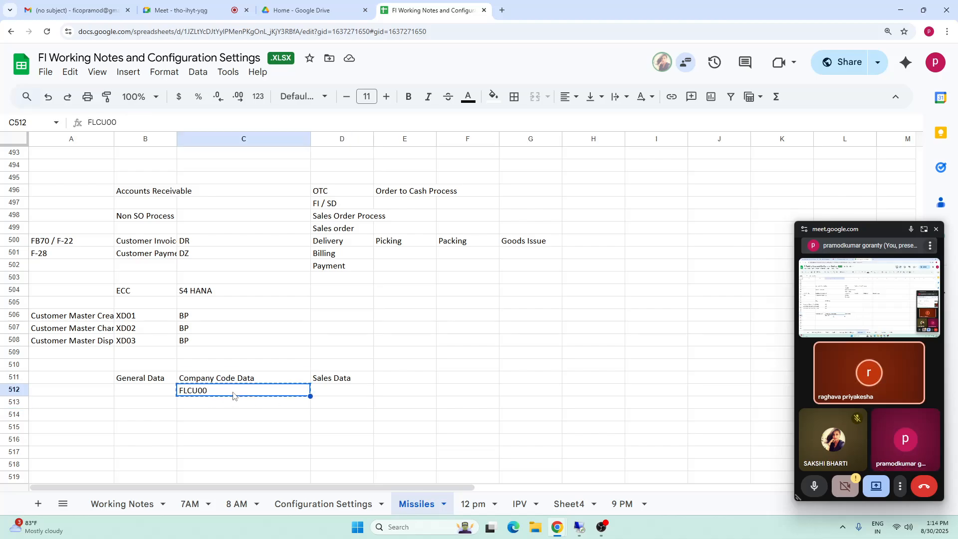
click(349, 391)
key(ctrl+v)
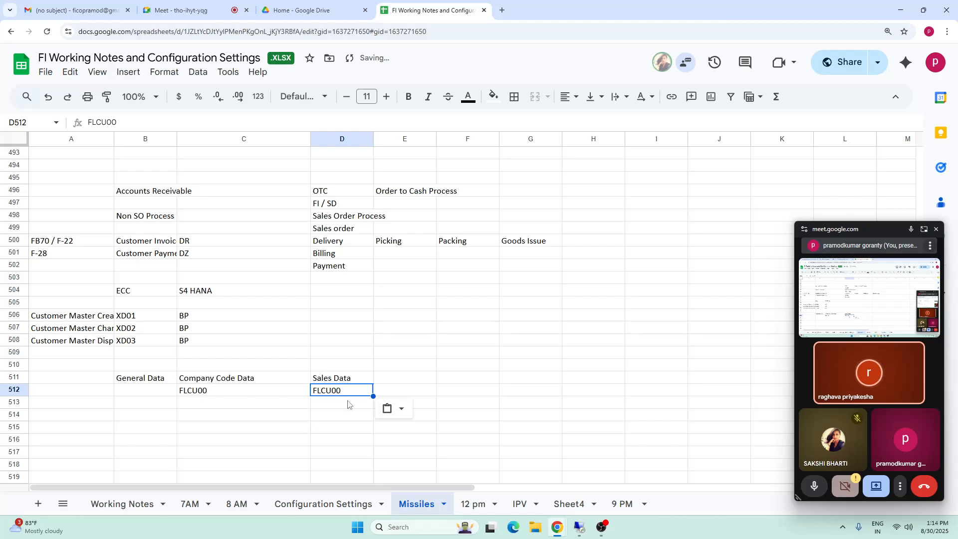
double_click(345, 391)
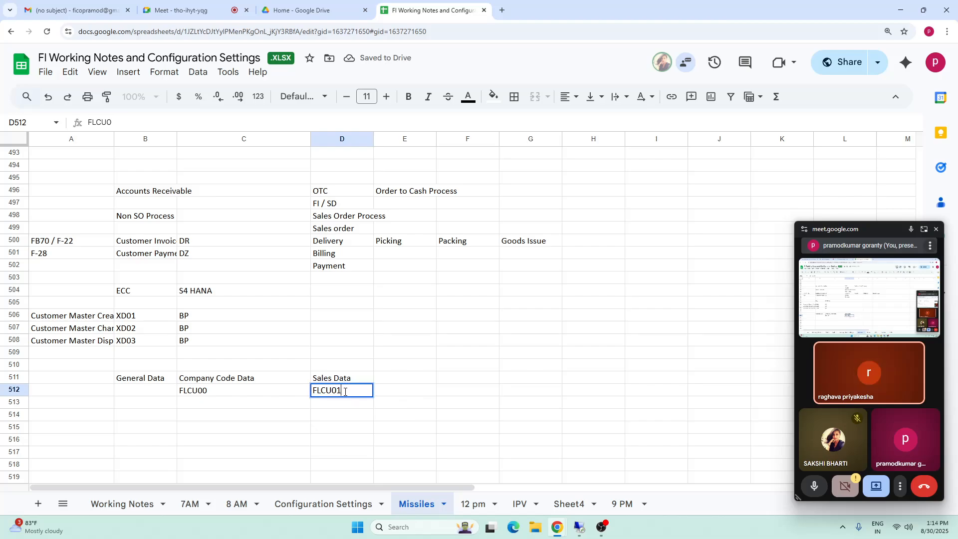
text(1)
click(418, 427)
Enter the role code "0000000" as text in cell B512, under the General Data heading.
click(145, 392)
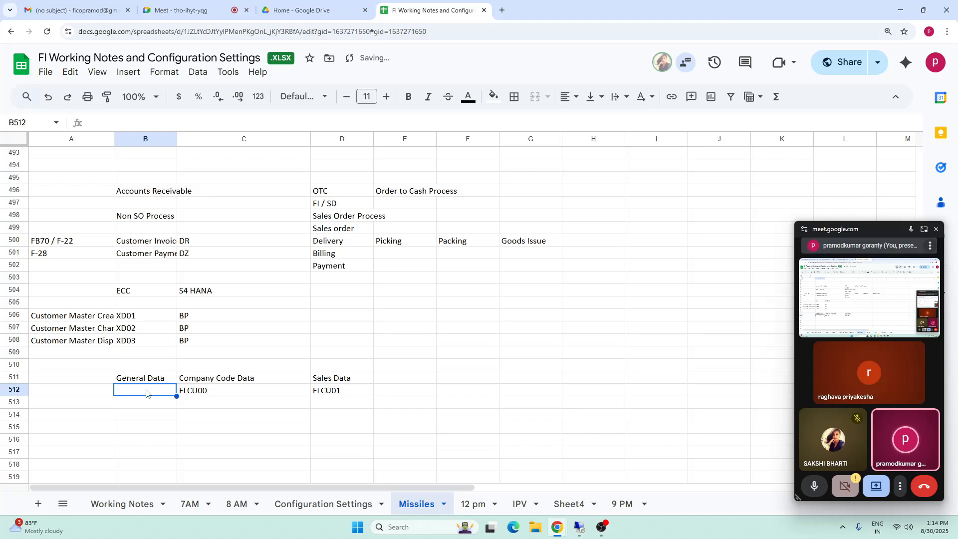
text(000)
key(BackSpace)
key(BackSpace)
key(BackSpace)
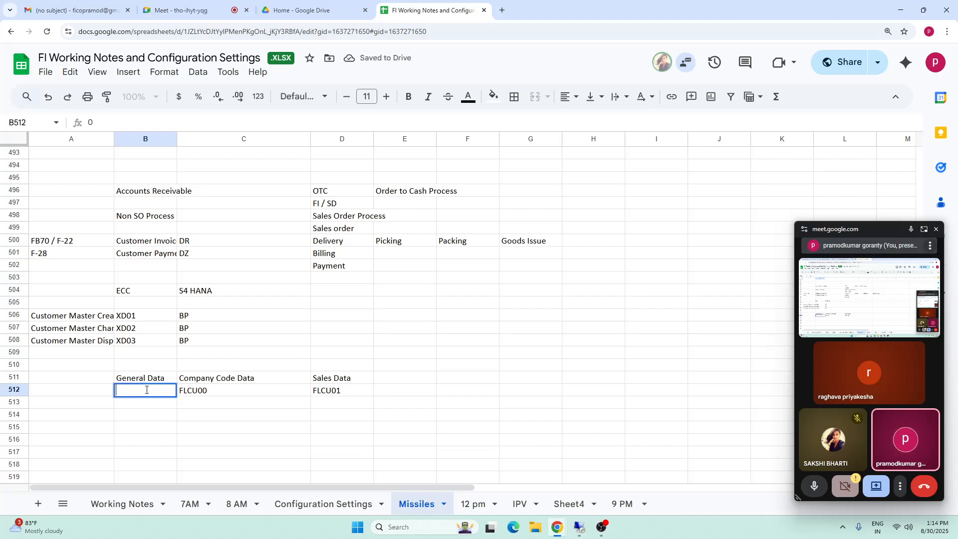
text("')
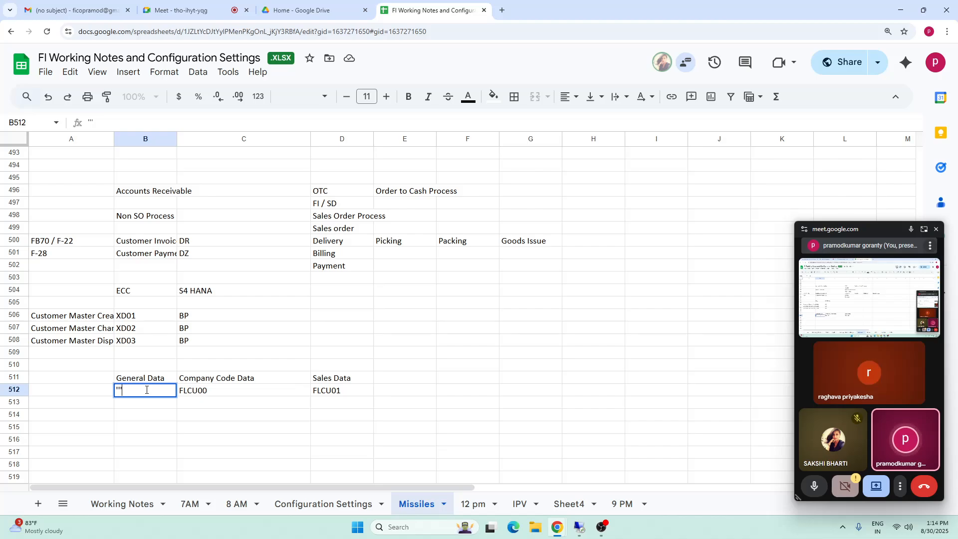
key(BackSpace)
key(BackSpace)
text('0000000)
click(144, 442)
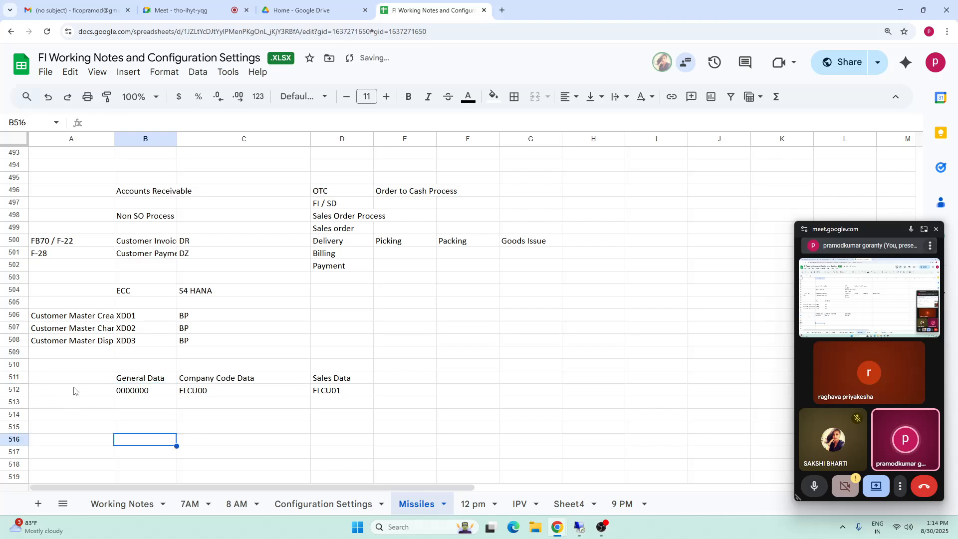
Label the role code row "BP Role" in cell A512.
click(79, 392)
text(BP Role)
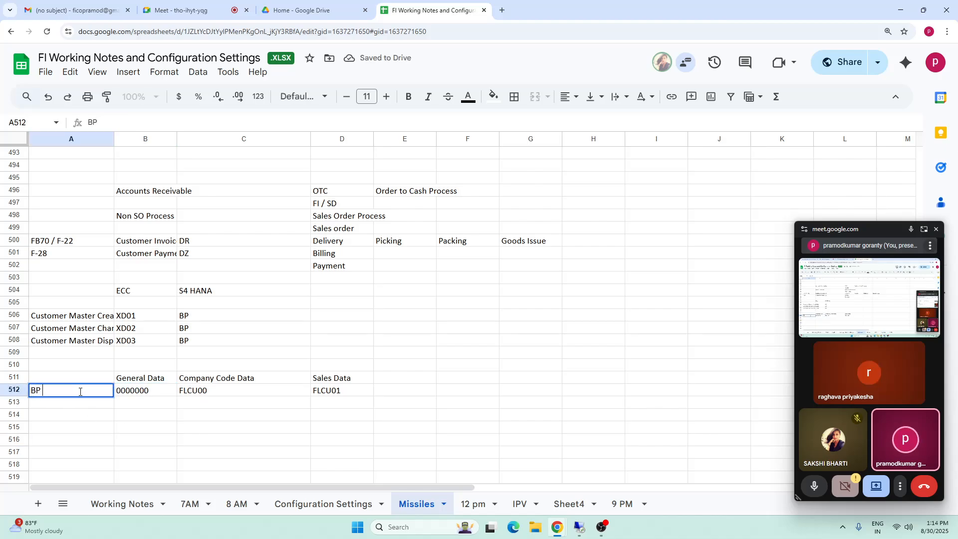
click(264, 427)
click(86, 392)
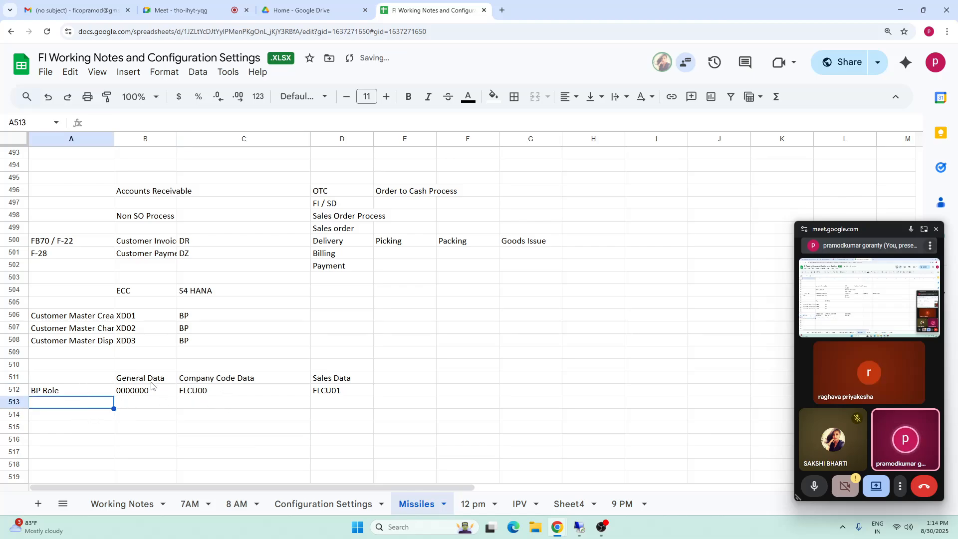
shift+click(381, 394)
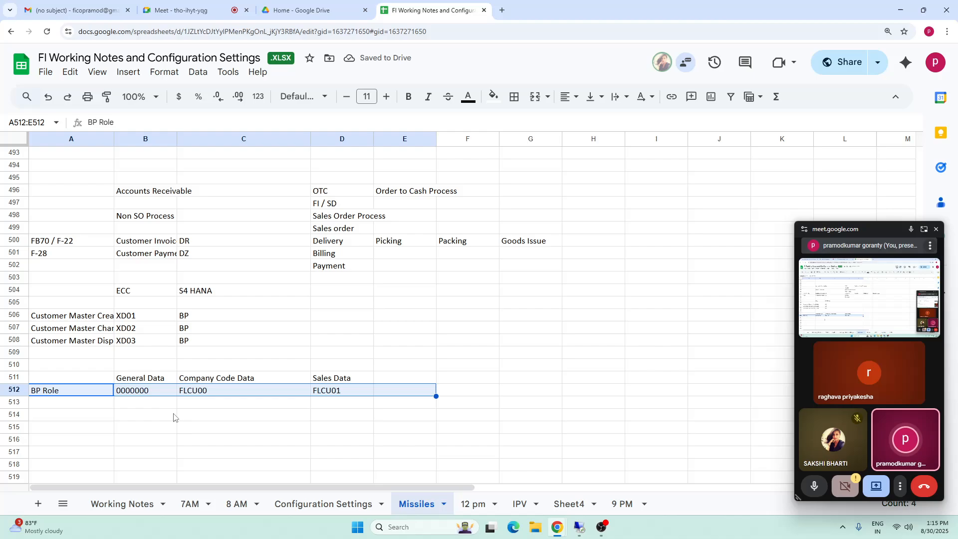
Enter the role codes "FLVN00" in C513 and "FLVN01" in D513, below the FLCU codes.
click(190, 407)
text(F)
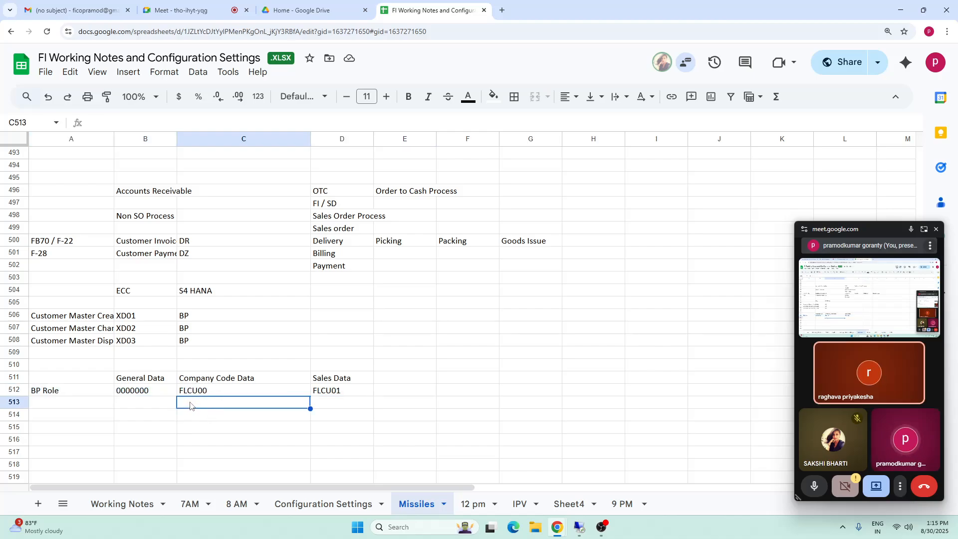
text(LVN00)
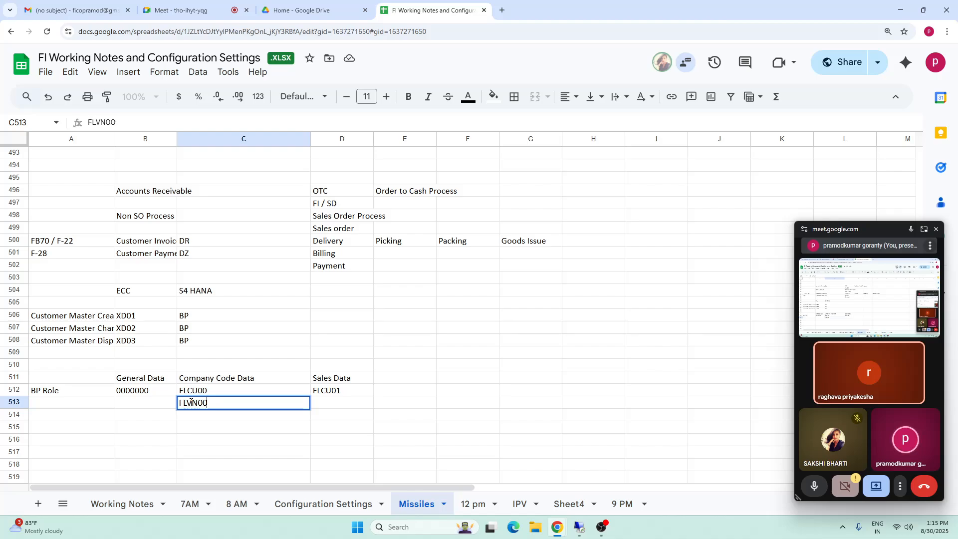
click(349, 403)
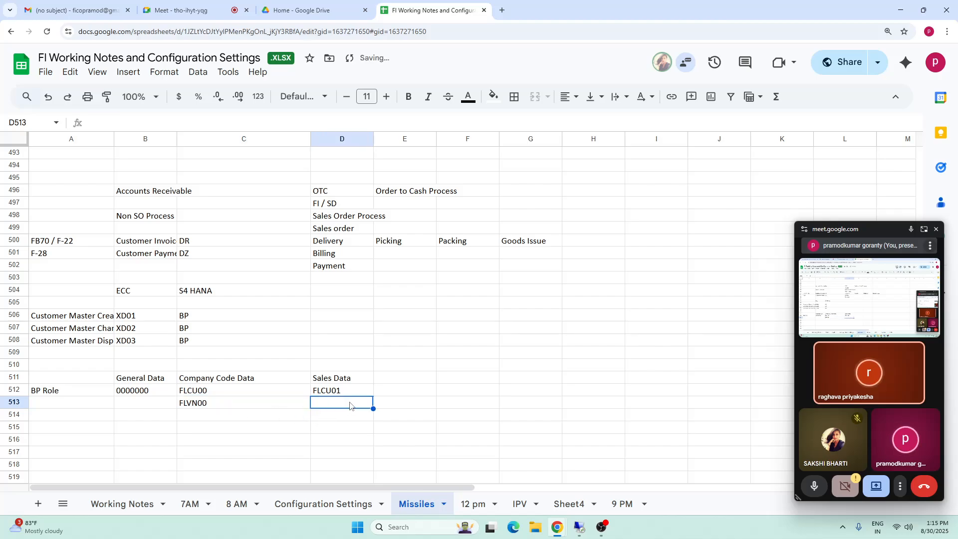
text(FLVN01)
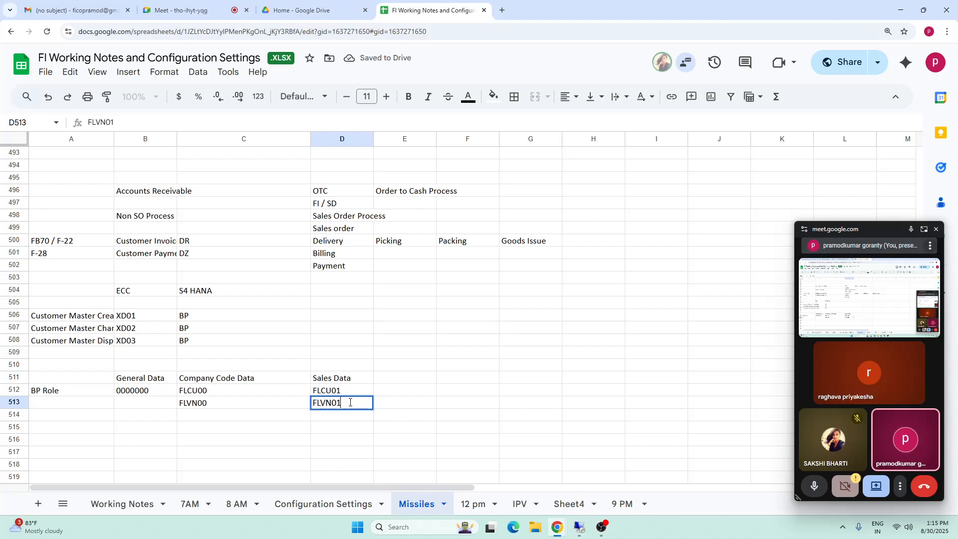
click(484, 430)
drag(214, 403, 350, 392)
Copy the General Data role code 0000000 from cell B512 to B513.
click(142, 393)
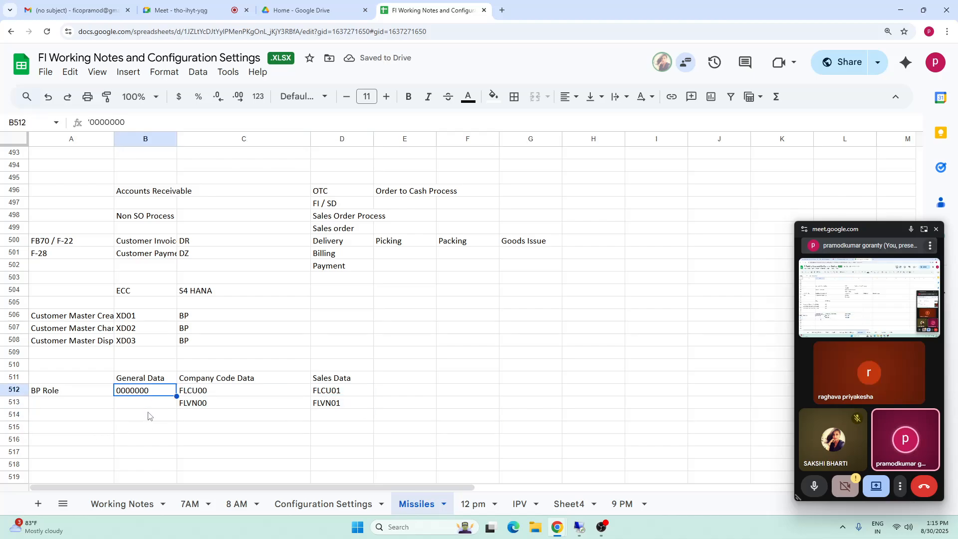
key(ctrl+c)
click(148, 405)
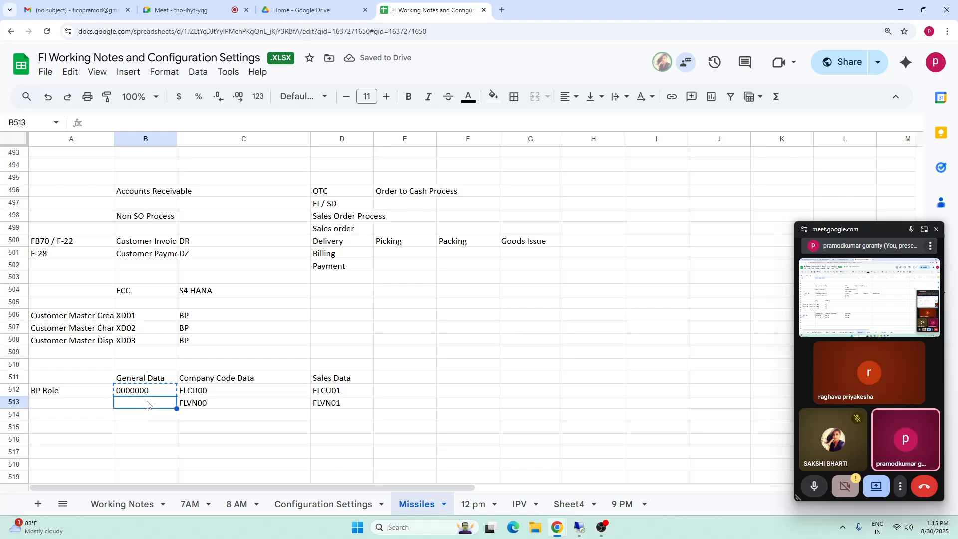
key(ctrl+v)
click(284, 417)
Review the BP role table in rows 511 to 513 and the ECC and S4 HANA customer master codes above it.
drag(101, 378, 392, 403)
click(58, 392)
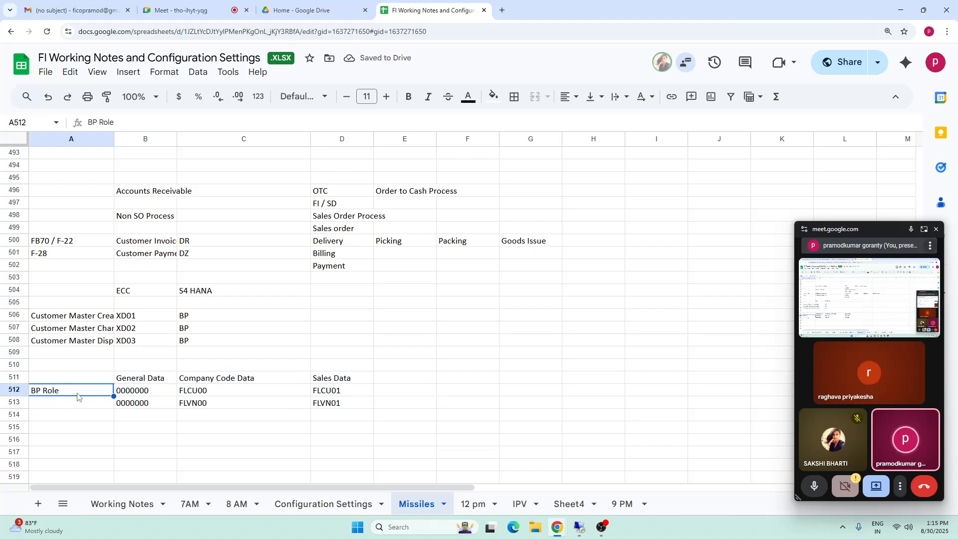
drag(92, 366, 405, 403)
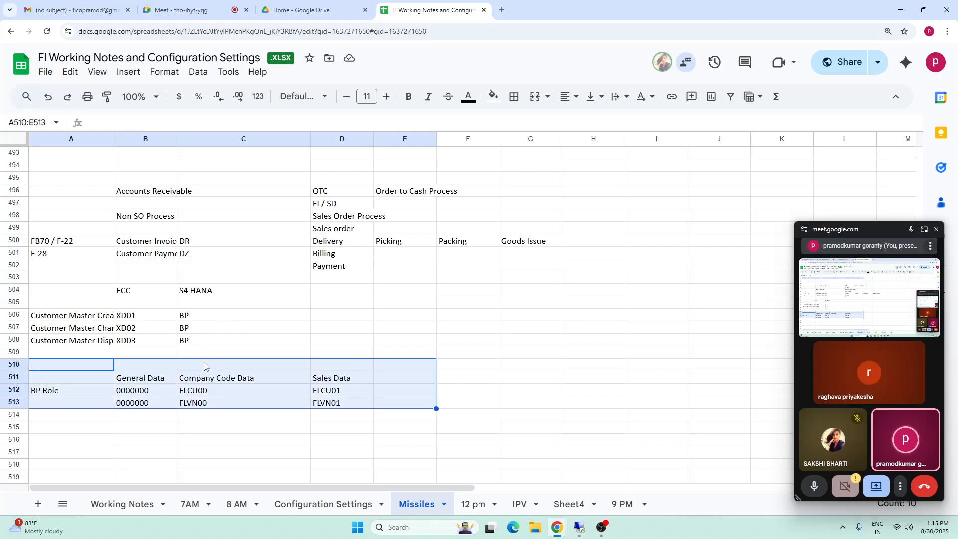
drag(207, 292, 213, 342)
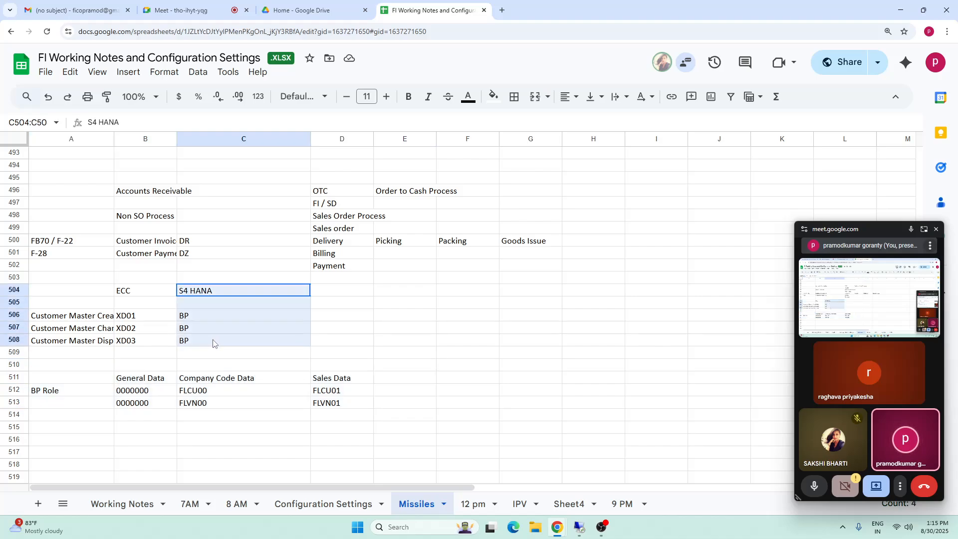
click(93, 292)
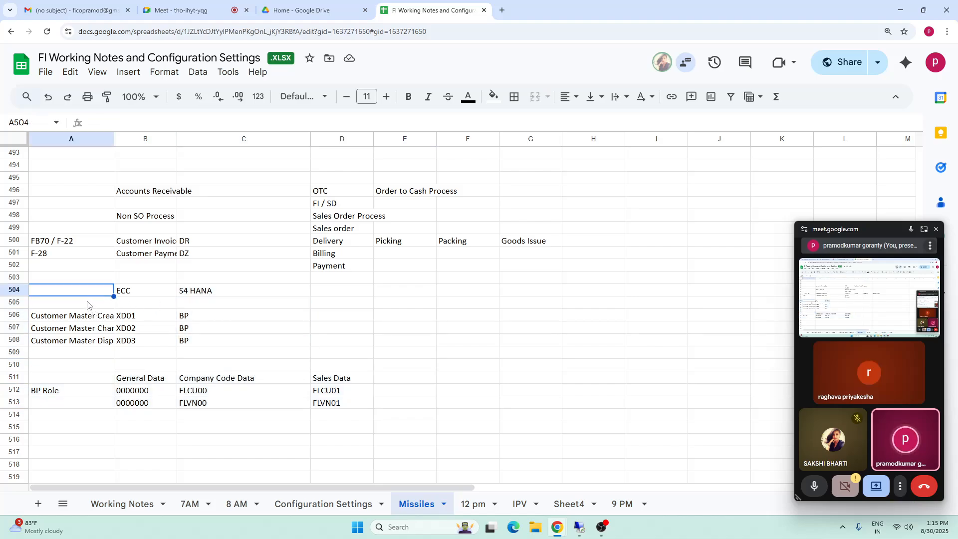
drag(87, 304, 150, 343)
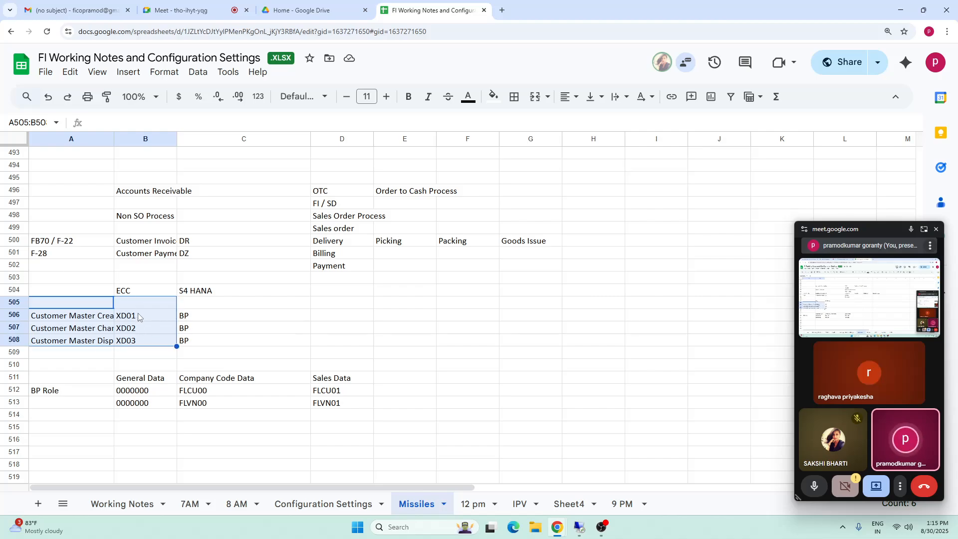
click(137, 332)
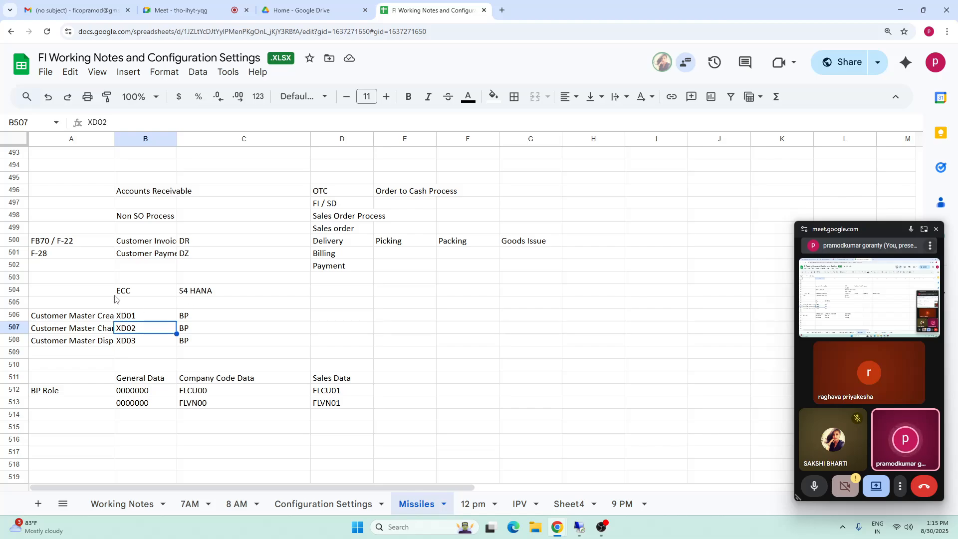
click(194, 294)
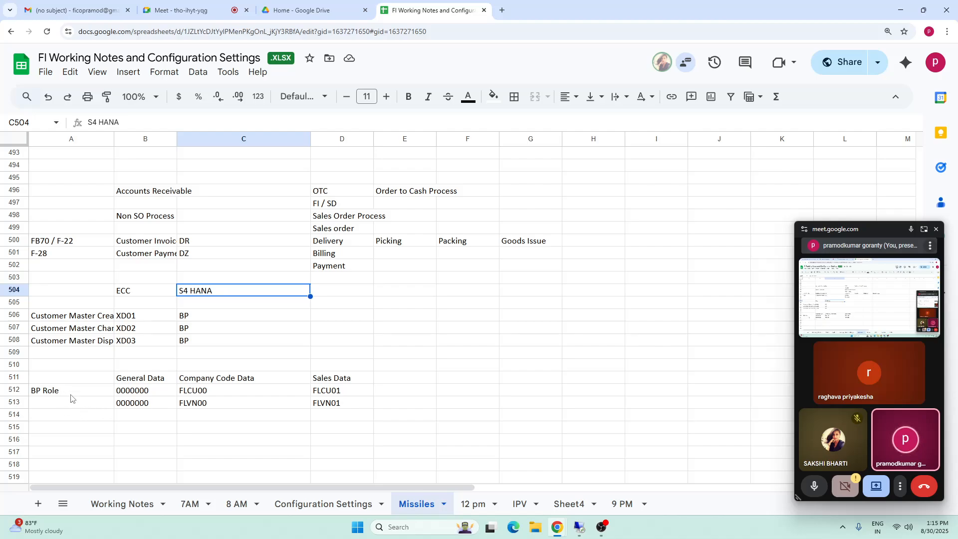
Enter the label "BP Grouping" in cell A515, below the BP role rows.
click(67, 429)
text(BP)
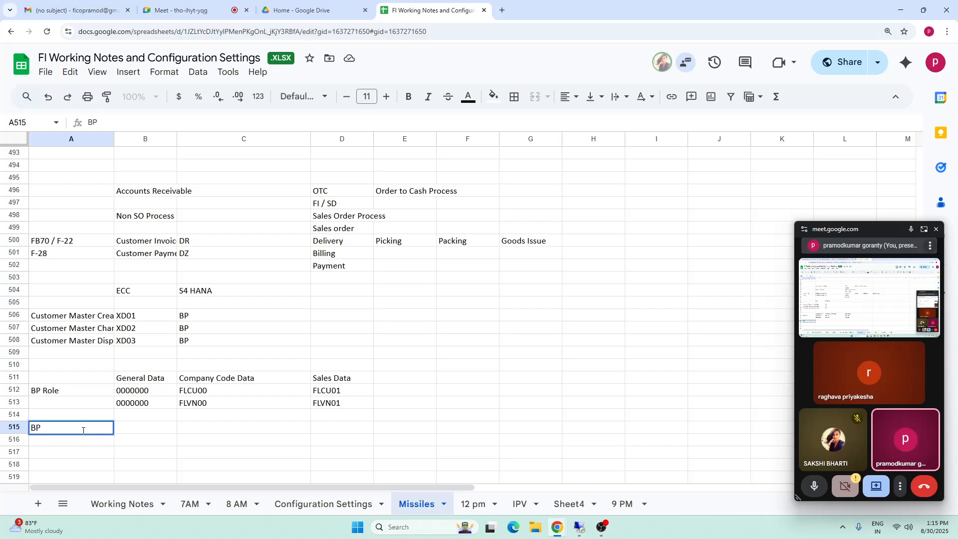
text( Grouping)
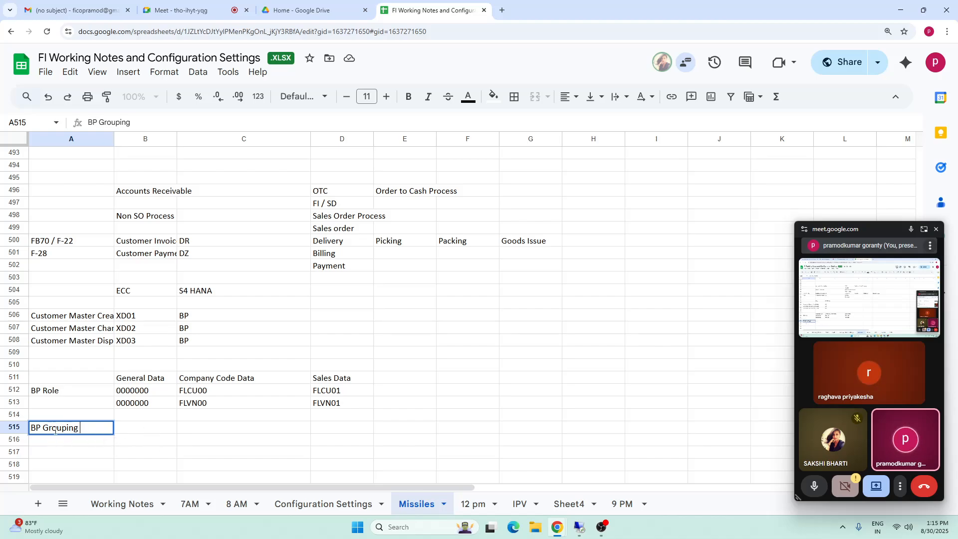
click(203, 439)
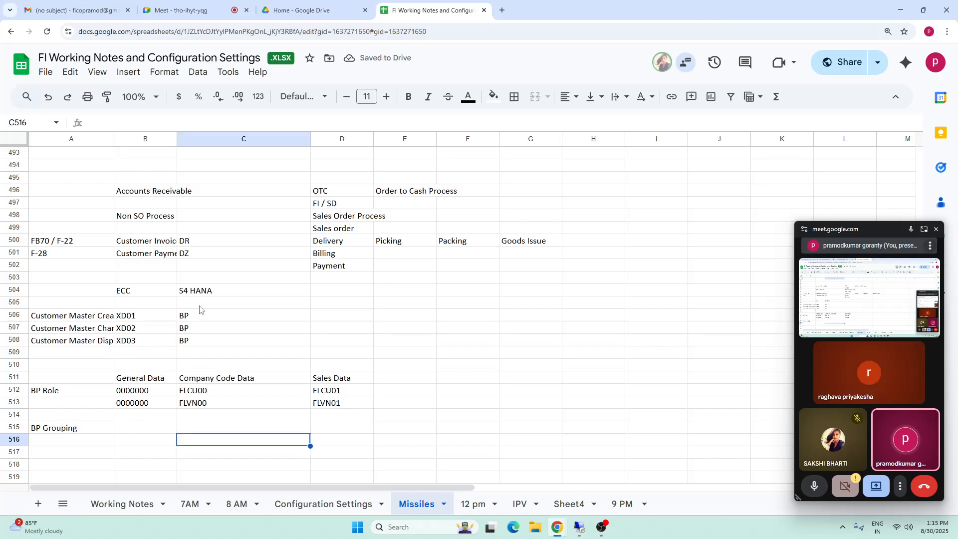
Examine the S4 HANA BP entries, the role codes for each data type, and the BP Role and BP Grouping labels.
drag(194, 315, 199, 345)
click(201, 289)
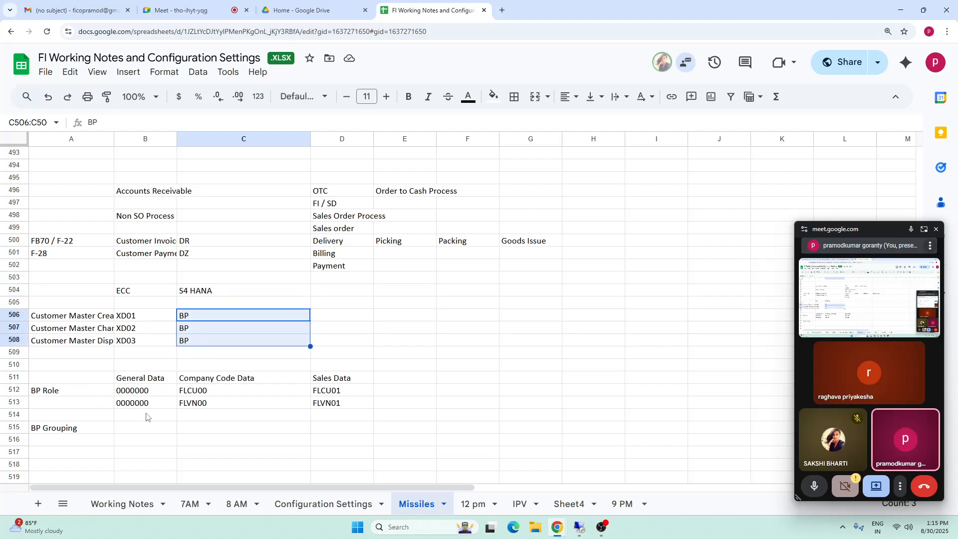
drag(137, 384, 339, 433)
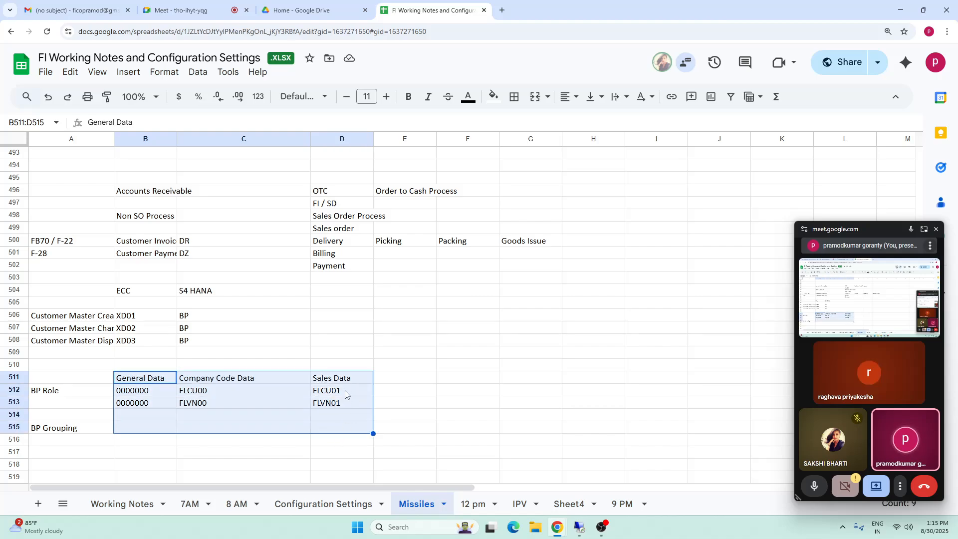
click(327, 382)
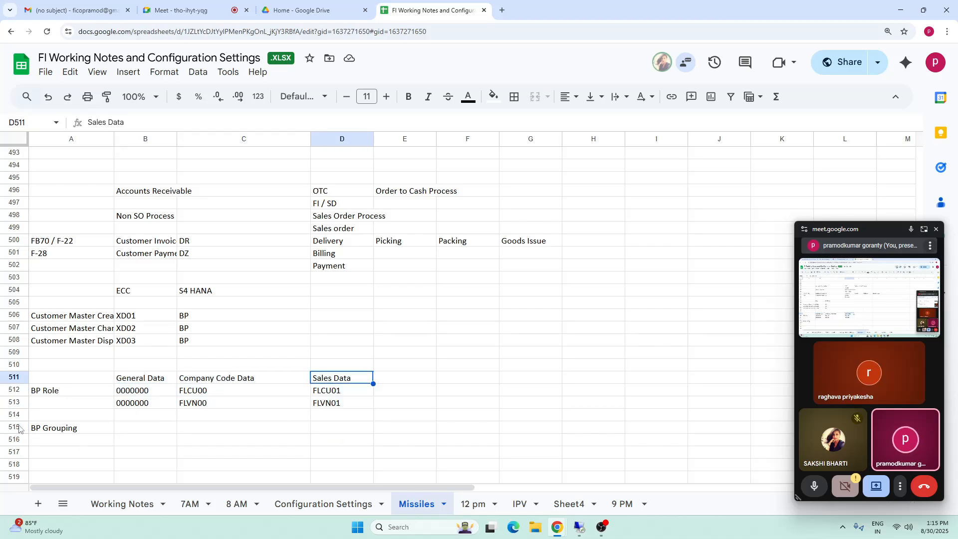
click(57, 395)
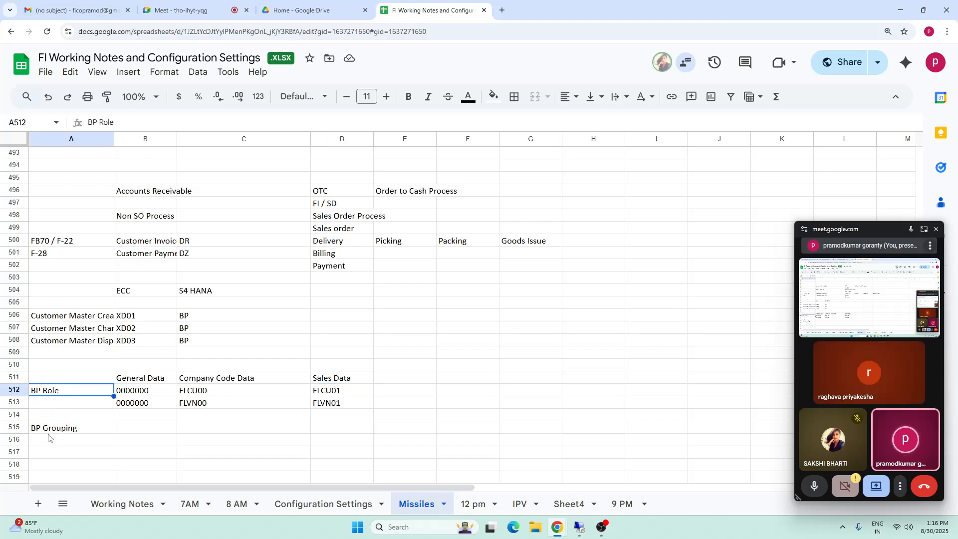
click(62, 428)
click(186, 431)
drag(62, 393, 366, 407)
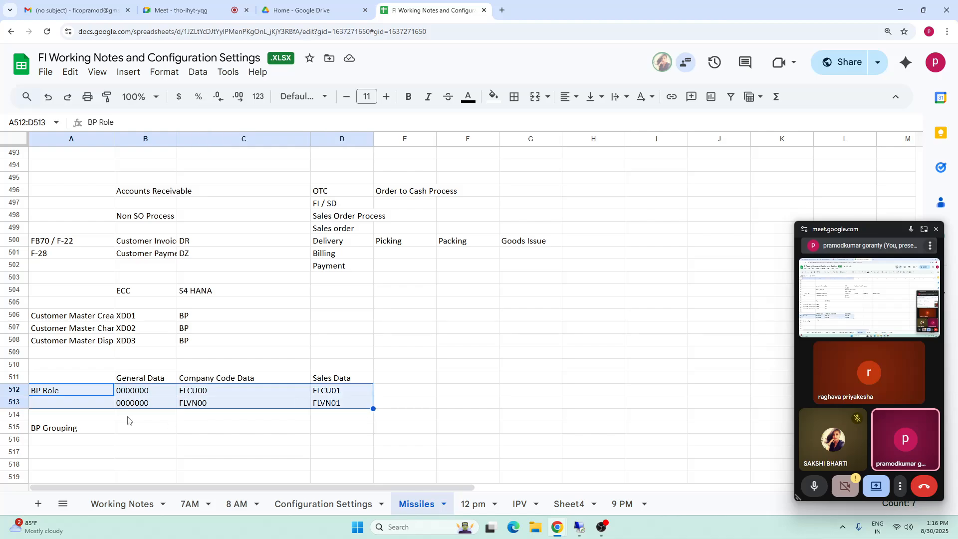
Extend the label in cell A512 to read "BP Role Customer".
click(73, 394)
double_click(73, 394)
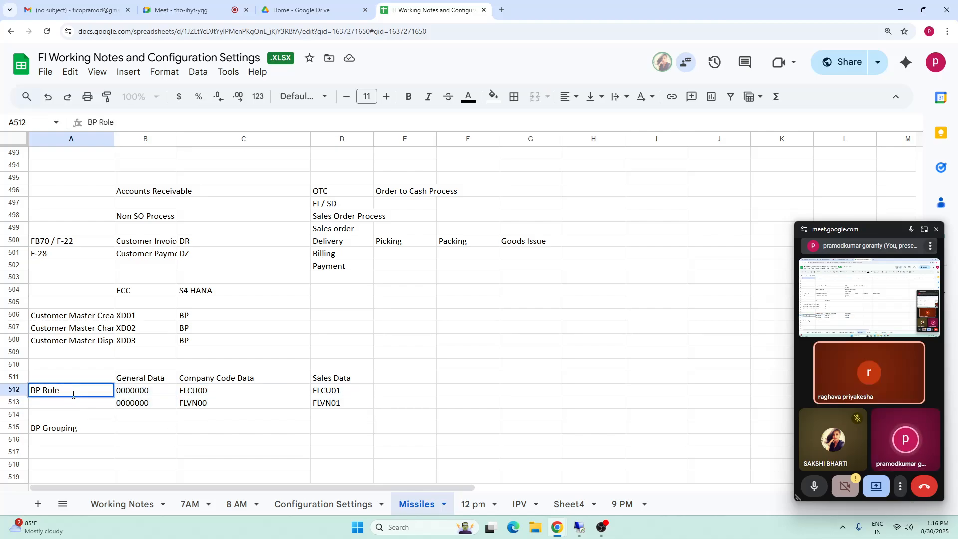
text(Custom)
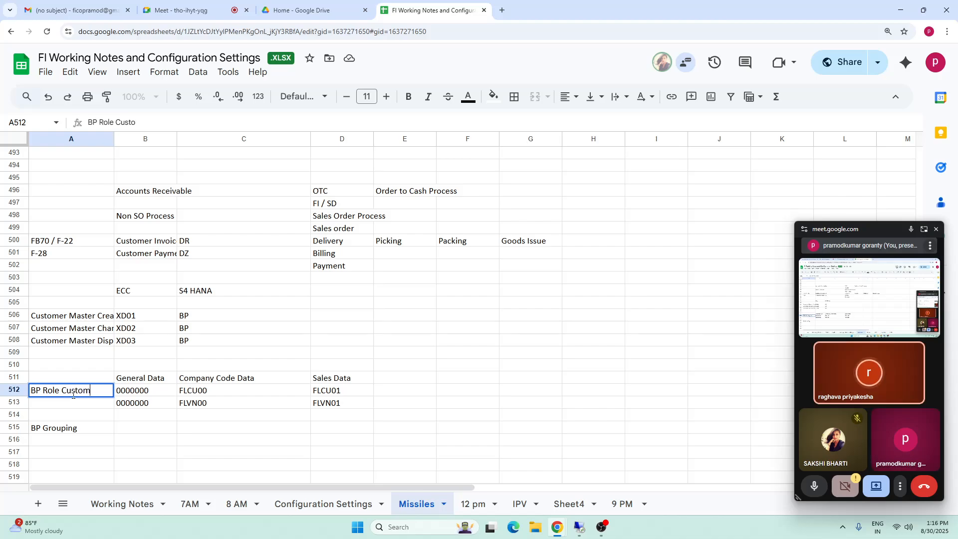
text(er)
Label the vendor role row "Supplier" in cell A513 and check its role codes across the row.
click(73, 406)
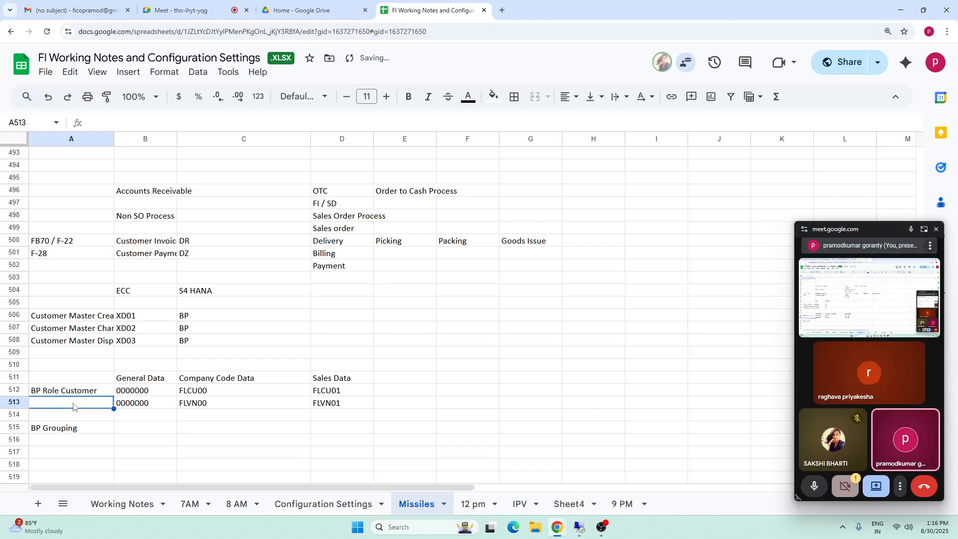
text(Suppl)
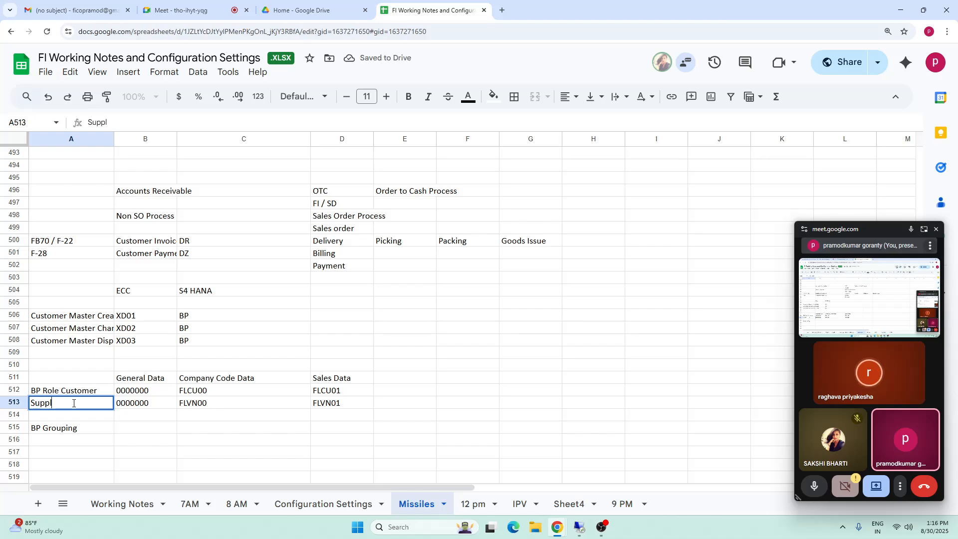
text(ier)
click(182, 417)
click(89, 405)
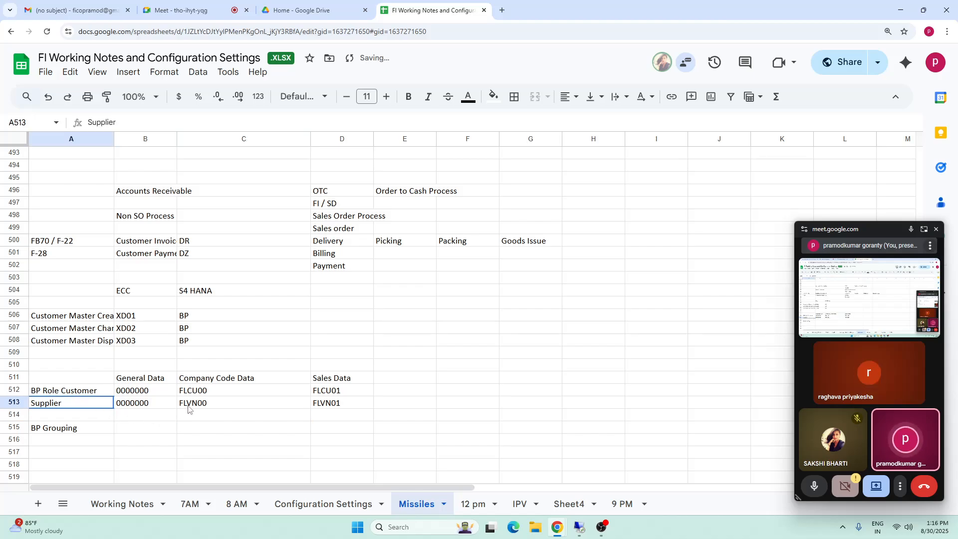
drag(188, 409, 357, 407)
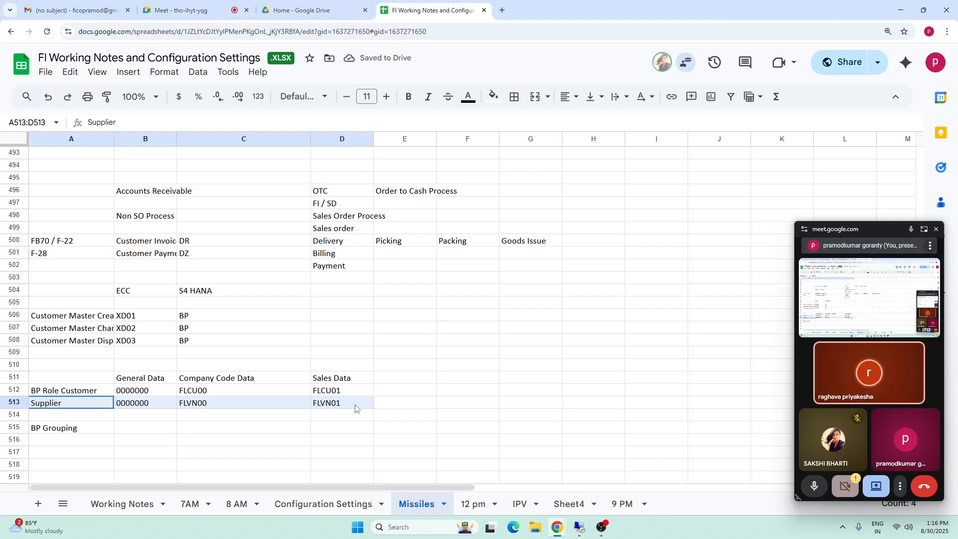
click(486, 392)
Enter the heading "Configuration Setings" in cell B517, below the BP Grouping label.
click(68, 428)
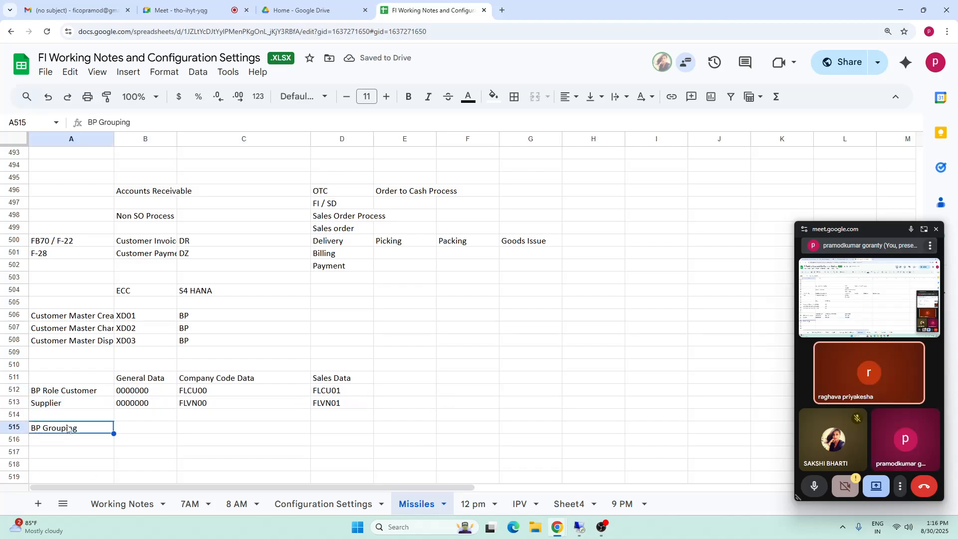
click(150, 441)
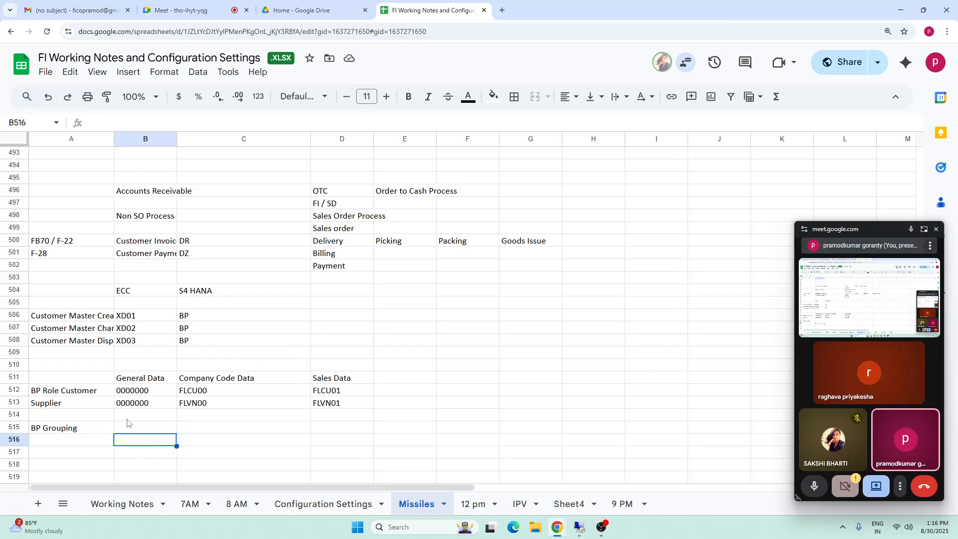
click(128, 452)
text(Co)
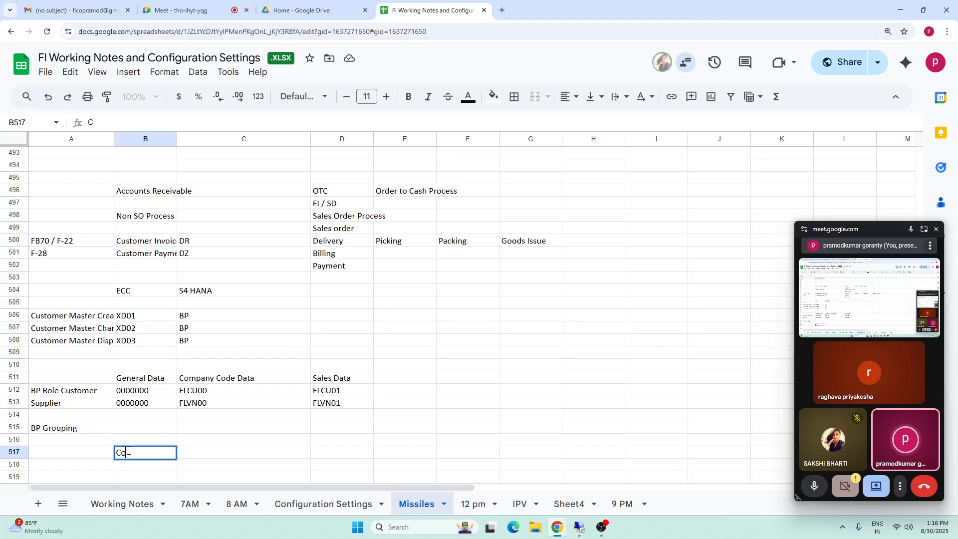
text(nfigura)
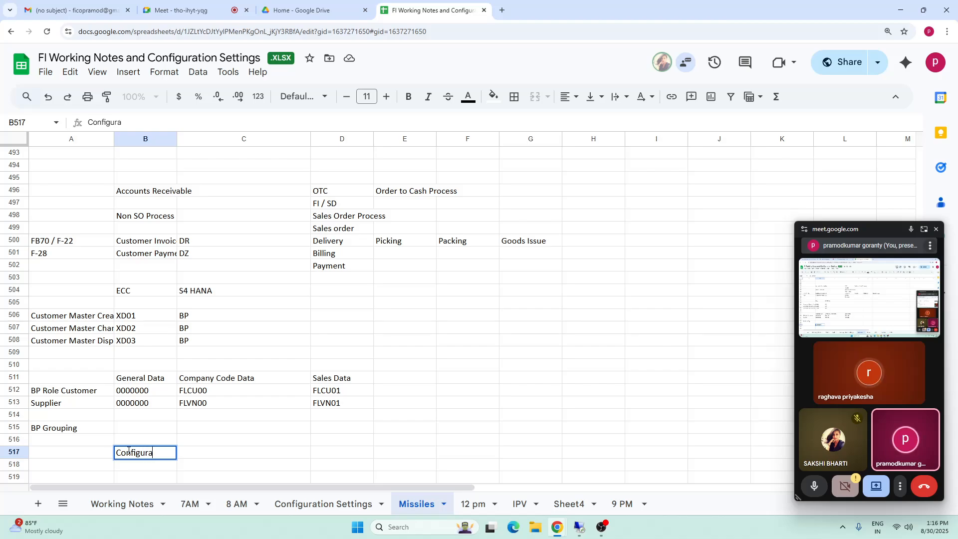
text(tions)
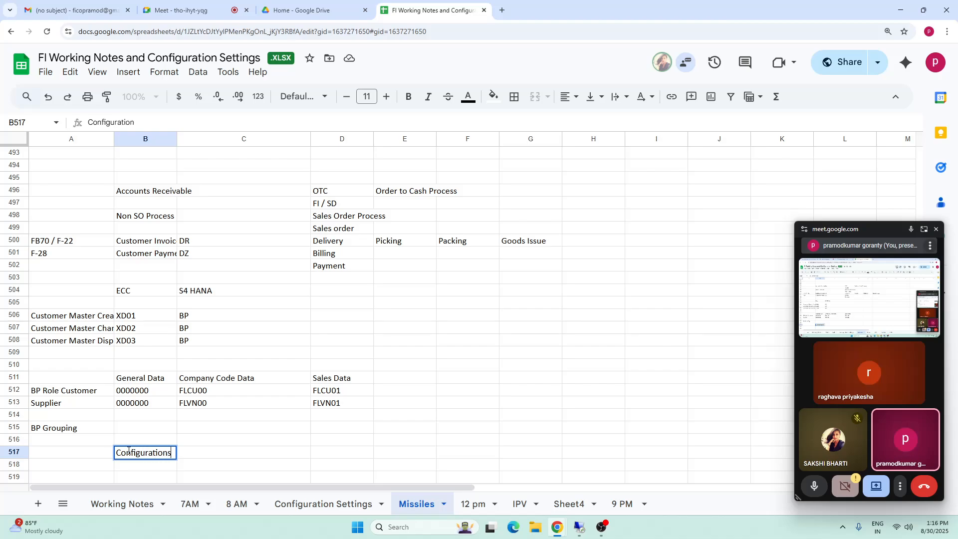
key(BackSpace)
text(Setings)
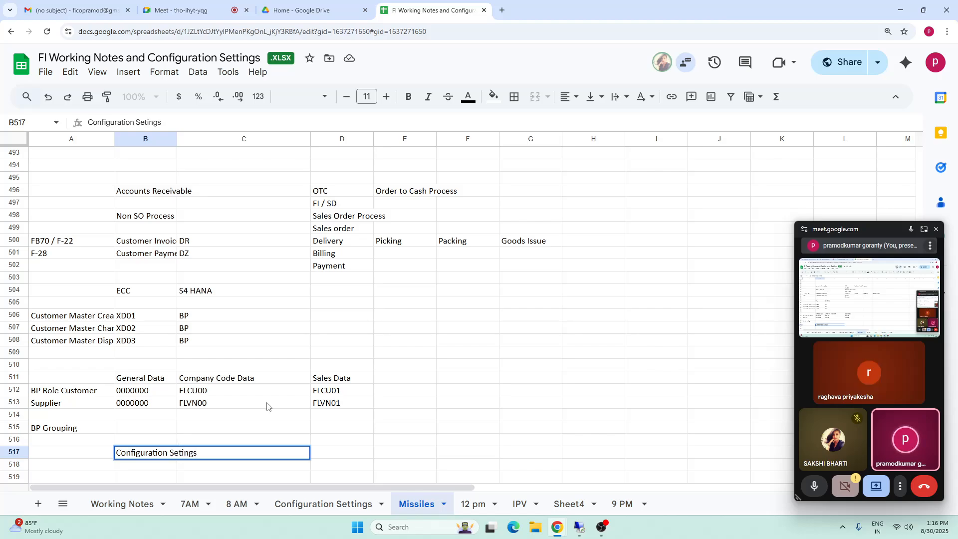
click(445, 381)
Open the Configuration Settings sheet, clear the meeting window out of the way, and find the Accounts Receivable section.
click(325, 504)
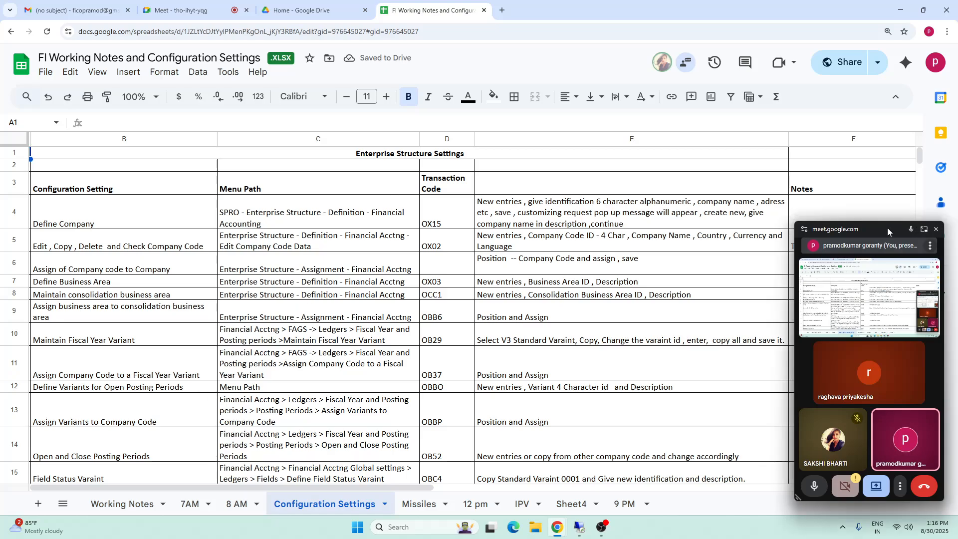
drag(888, 231, 883, 533)
click(167, 358)
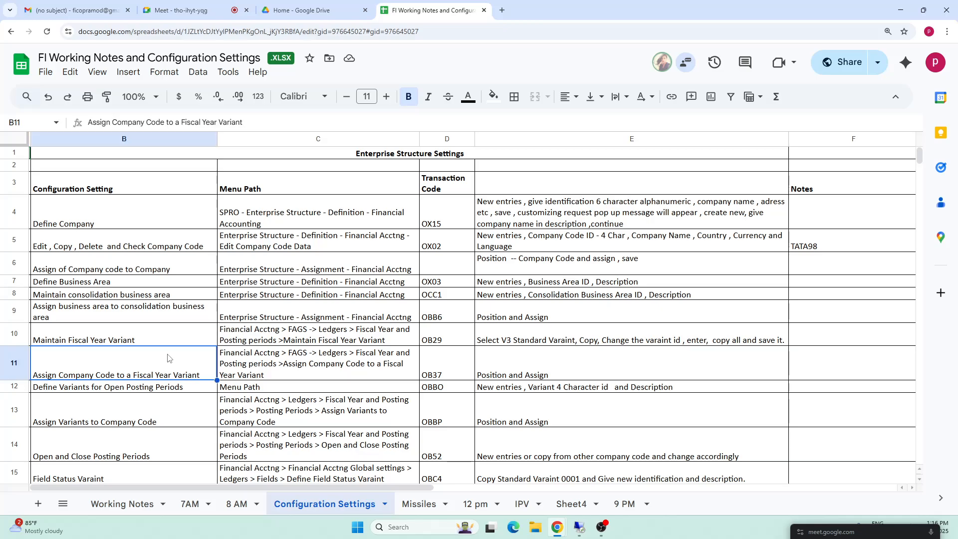
key(Page_Down)
key(Page_Down)
key(Page_Down)
key(Page_Down)
key(Page_Down)
key(Page_Down)
key(Page_Down)
key(Page_Down)
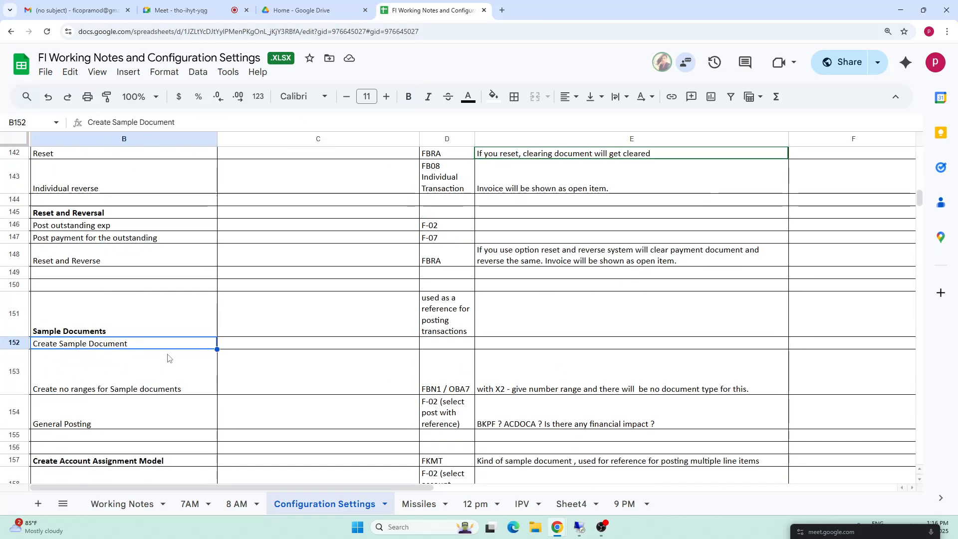
key(Page_Down)
key(Page_Down)
key(Page_Down)
key(Page_Down)
key(Page_Down)
key(Page_Down)
key(Page_Down)
key(Page_Down)
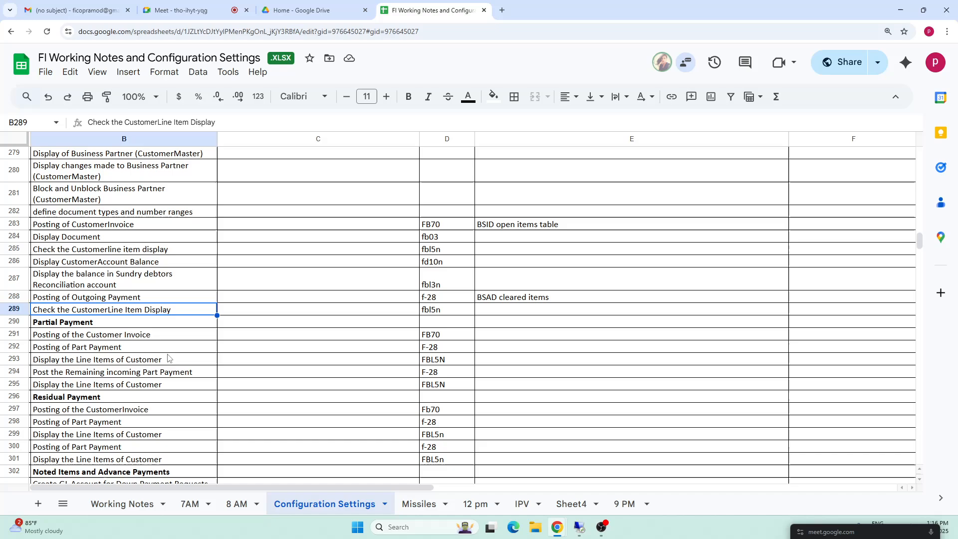
key(Page_Down)
key(Page_Down)
key(Page_Down)
key(Page_Down)
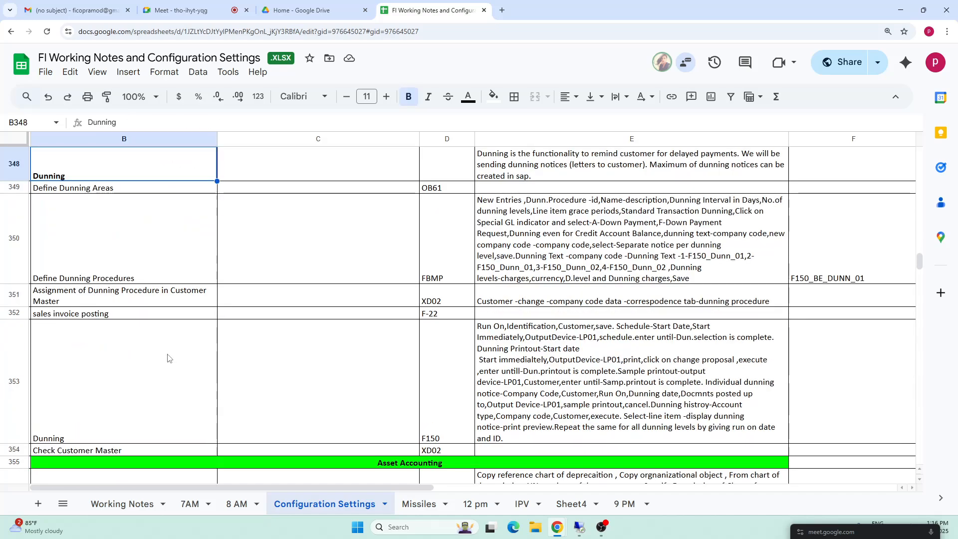
key(Page_Up)
key(Page_Up)
key(Page_Up)
key(Page_Up)
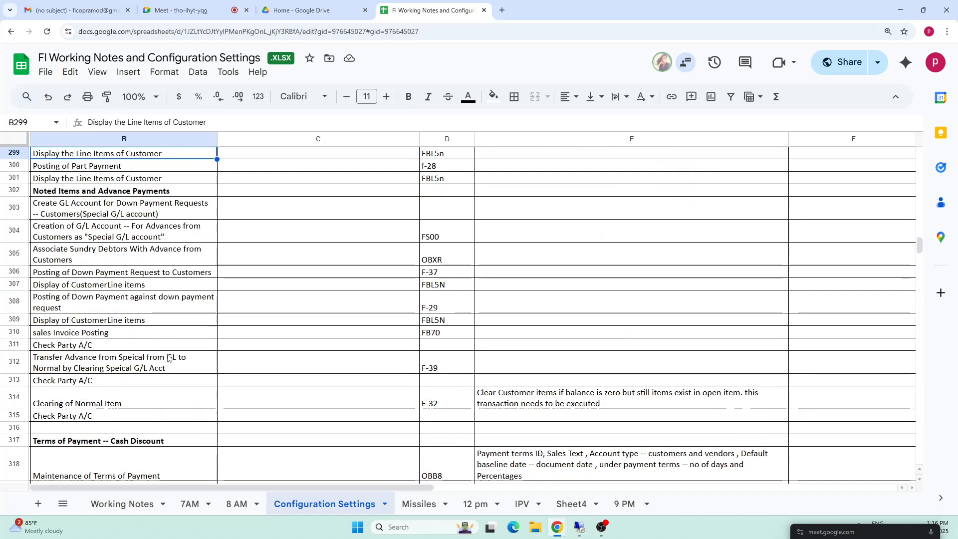
key(Page_Up)
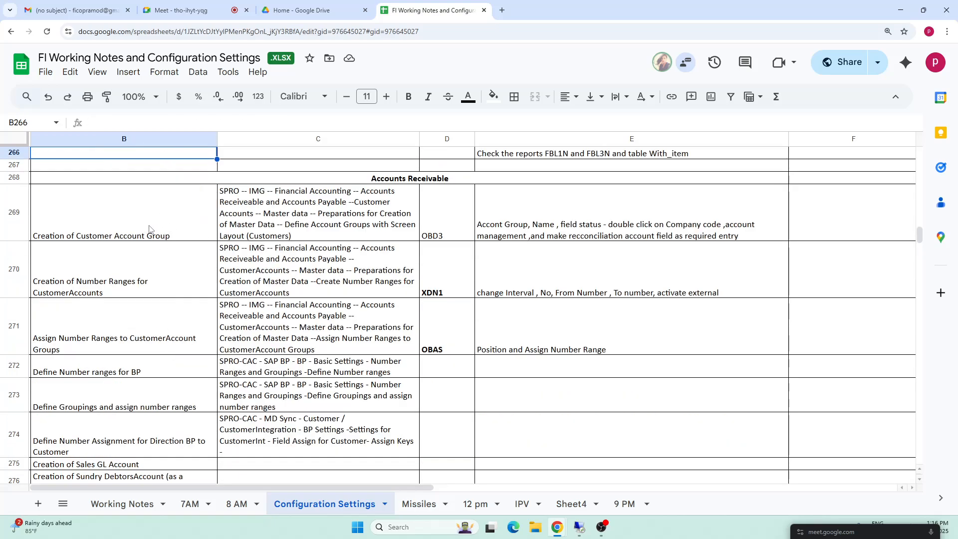
Examine the Accounts Receivable entries for creating customer account groups, creating their number ranges, and assigning those ranges.
click(300, 272)
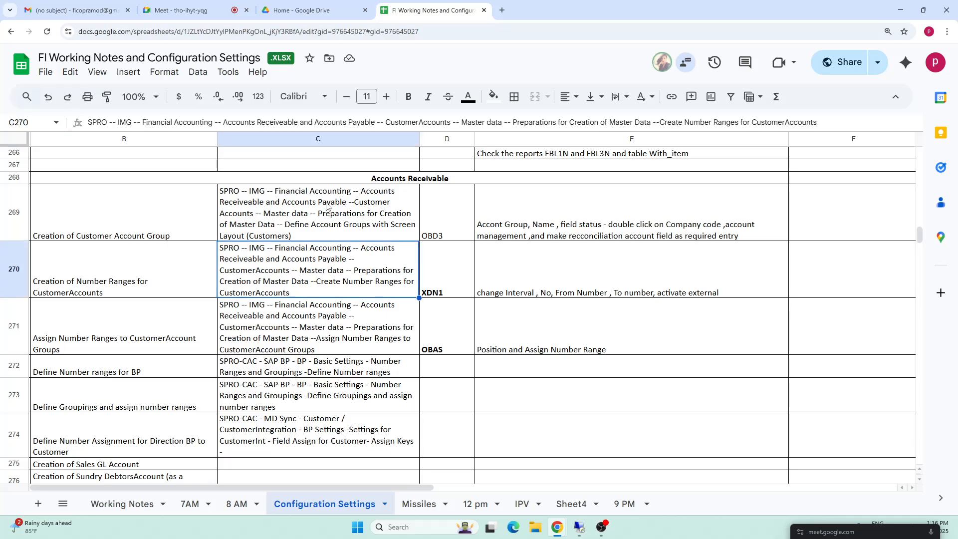
click(387, 180)
double_click(462, 182)
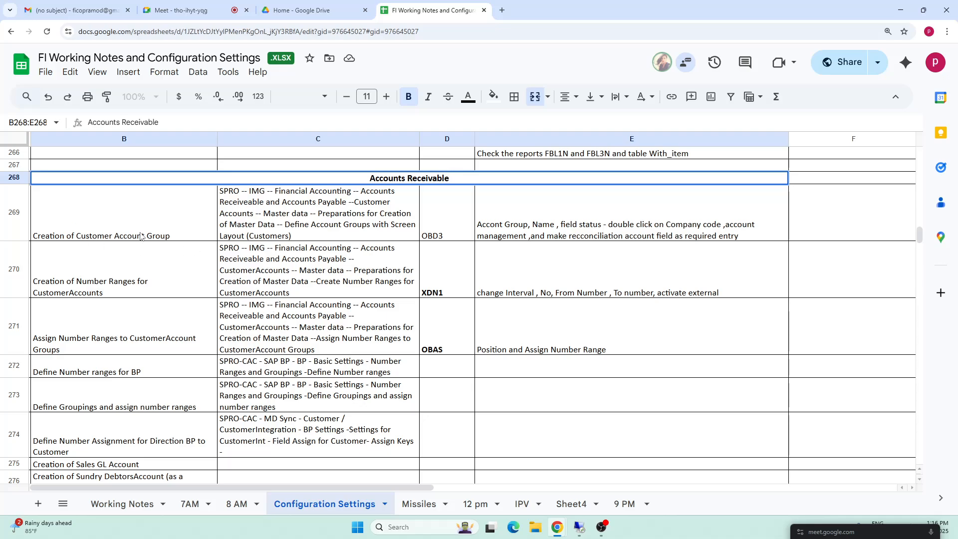
drag(116, 224, 562, 443)
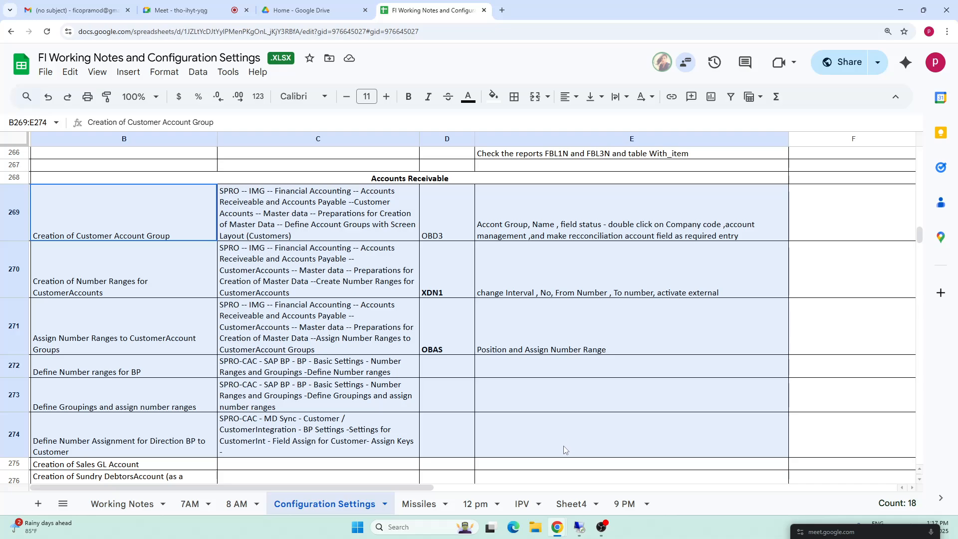
click(169, 302)
drag(95, 225, 548, 234)
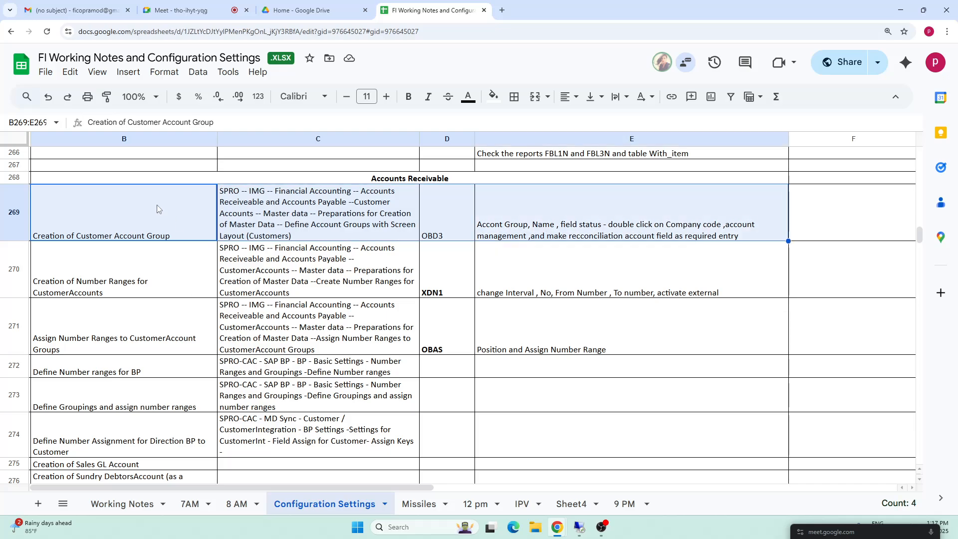
drag(99, 284, 447, 279)
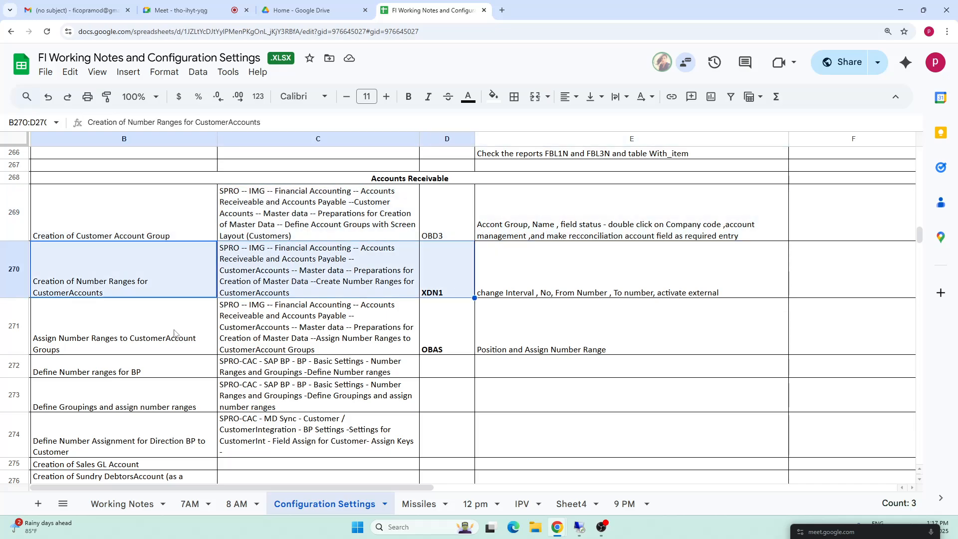
click(141, 220)
click(117, 280)
drag(109, 224, 553, 348)
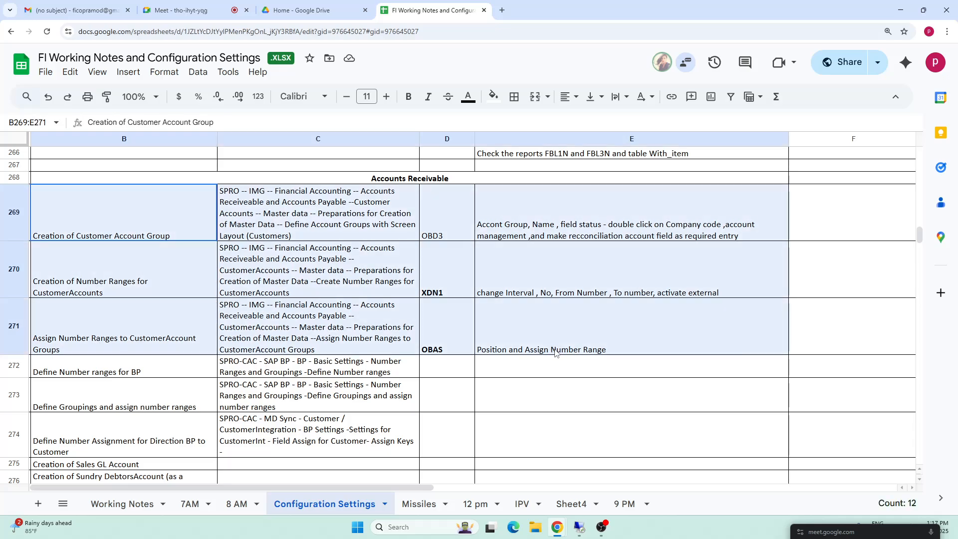
drag(555, 353, 556, 353)
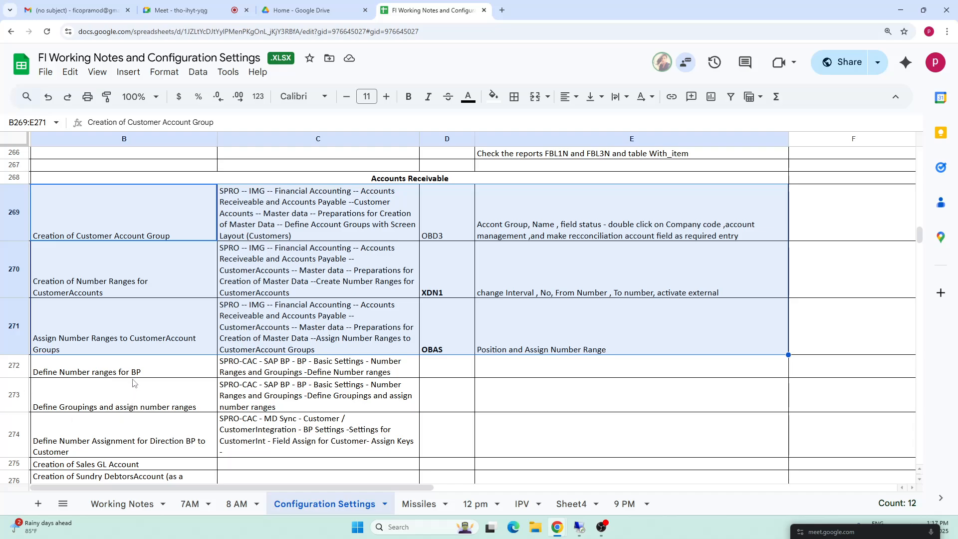
Review the entries for BP number ranges, groupings, and number assignment for direction BP to customer, with their menu paths.
click(188, 370)
drag(188, 370, 301, 406)
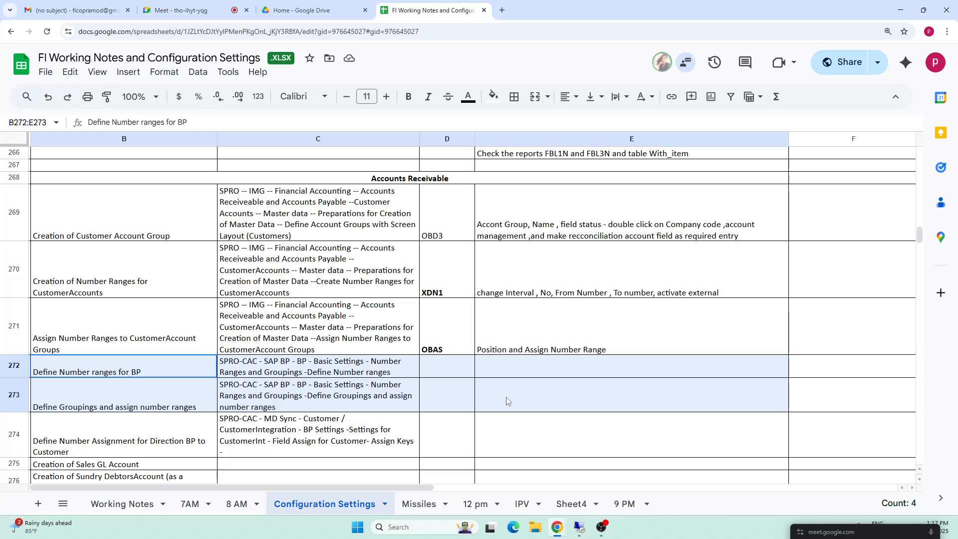
drag(106, 217, 128, 351)
click(114, 377)
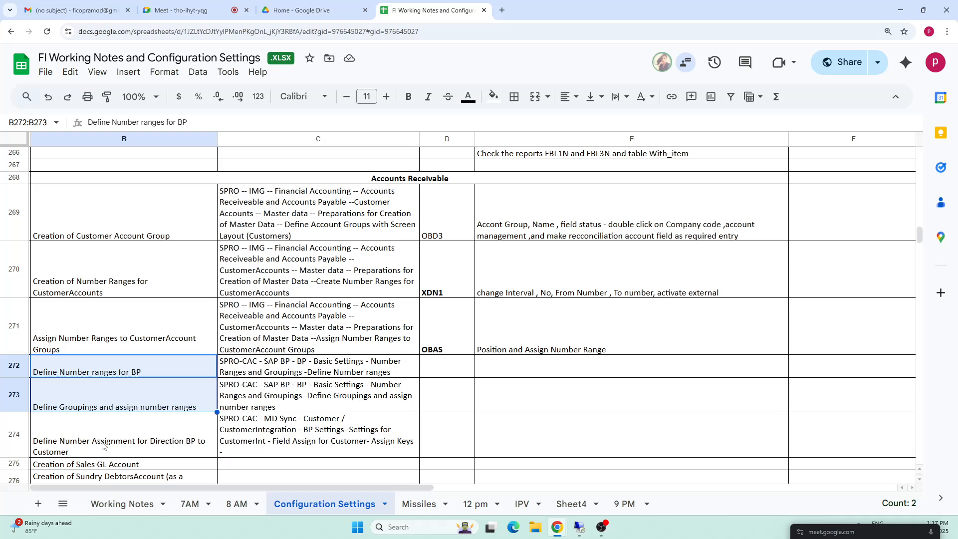
drag(104, 446, 393, 458)
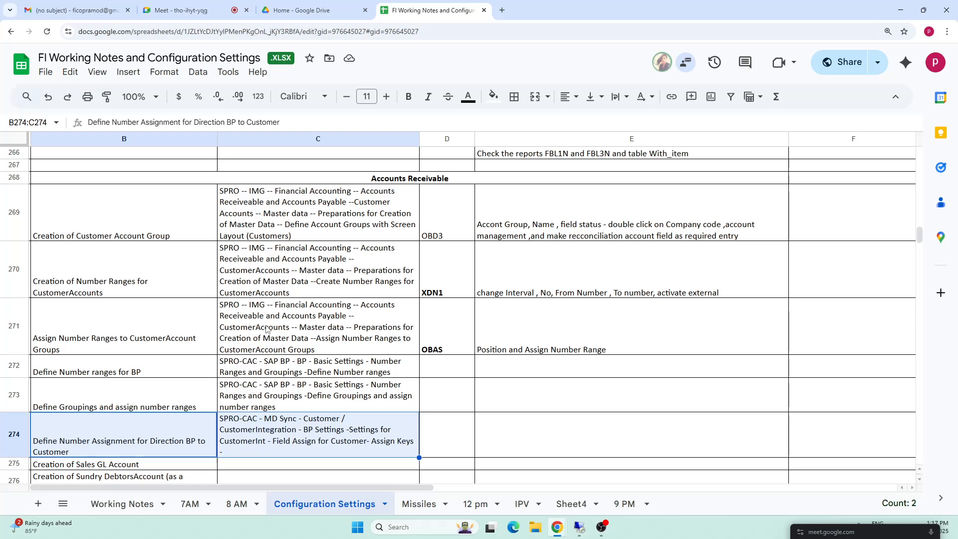
Move the Accounts Receivable settings block B269:E274 down one row to B270:E275.
drag(166, 228, 630, 429)
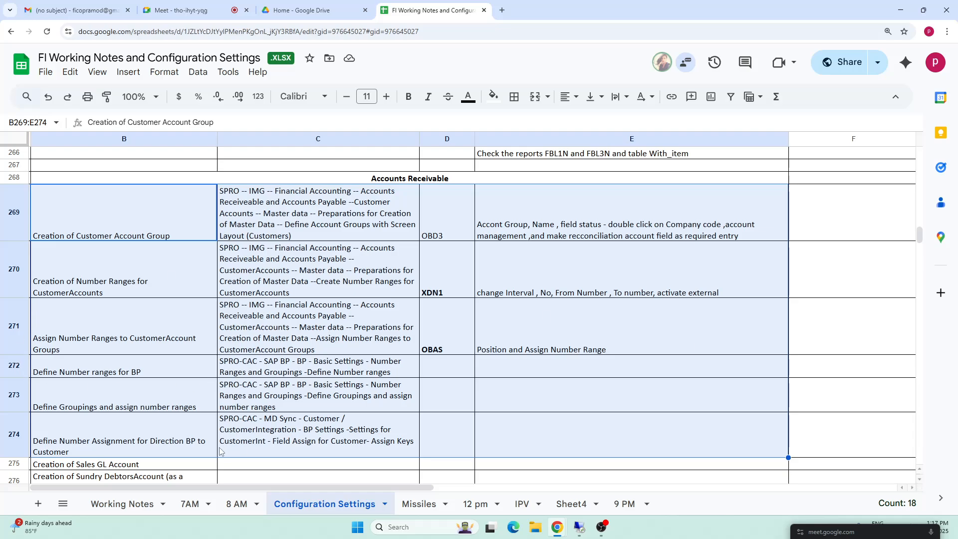
drag(101, 459, 116, 472)
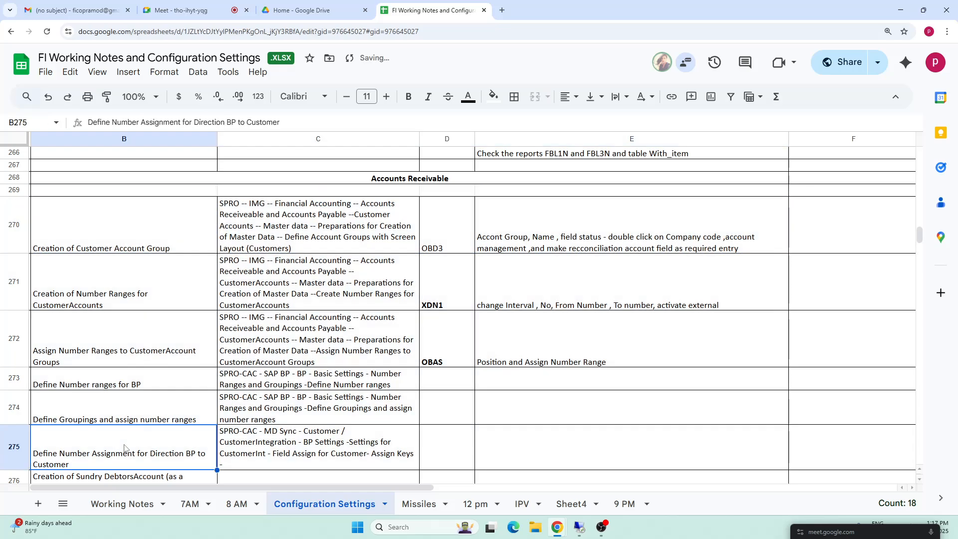
click(115, 235)
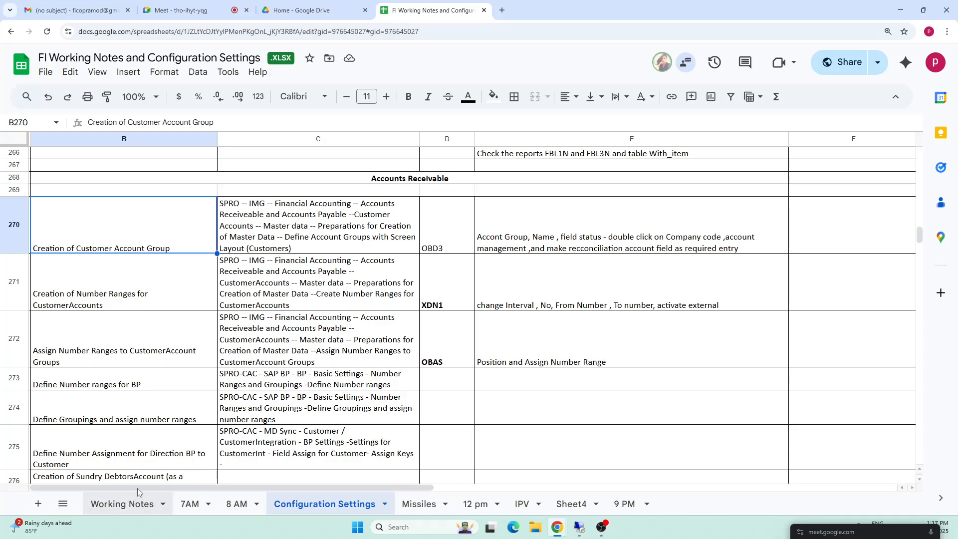
Review the entries for the sundry debtors reconciliation account and for creating, changing and displaying customer business partners in rows 276 to 280.
click(152, 479)
key(Down)
key(Down)
key(Down)
key(Down)
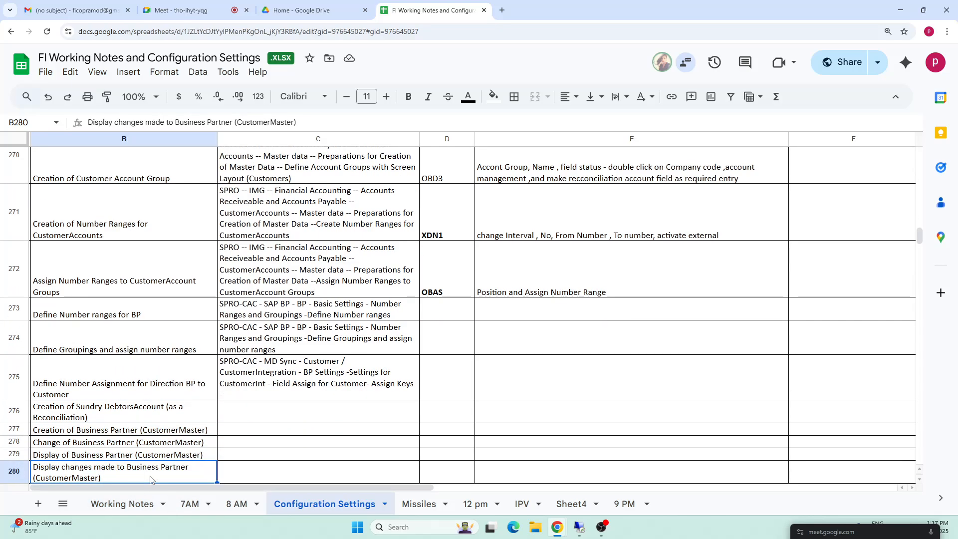
click(182, 414)
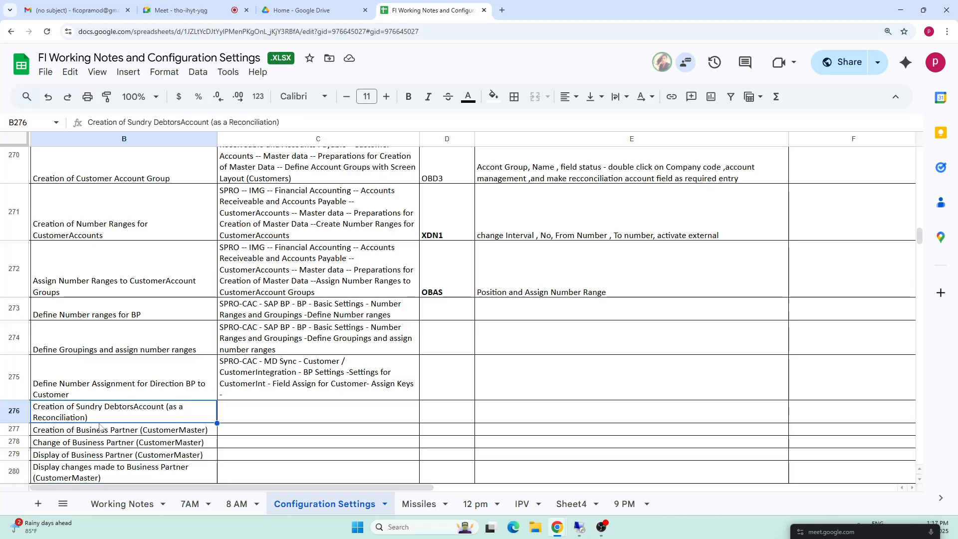
click(131, 434)
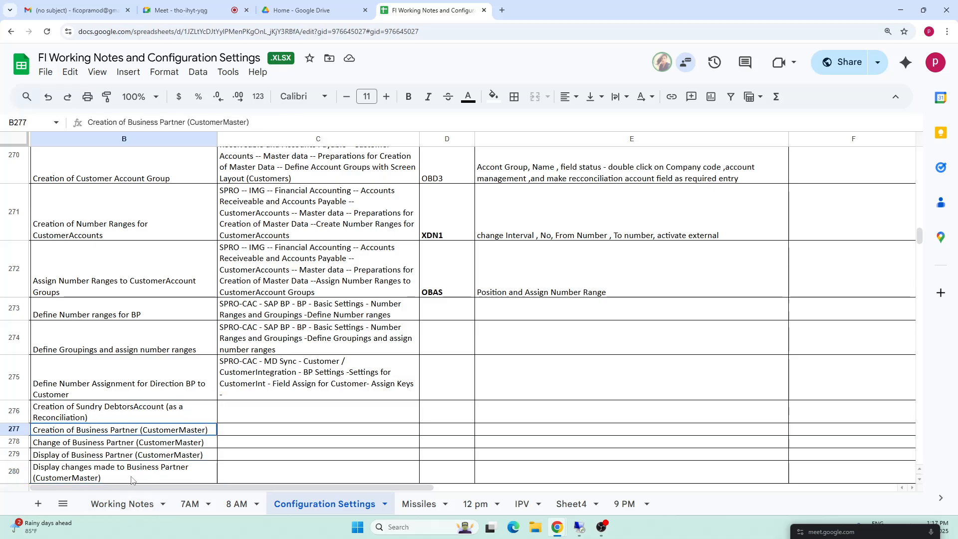
Review the entries from blocking customer business partners through document types, customer invoice posting, balance display and outgoing payment in rows 280 to 288.
shift+click(125, 474)
click(158, 480)
key(Down)
key(Down)
key(Down)
key(Down)
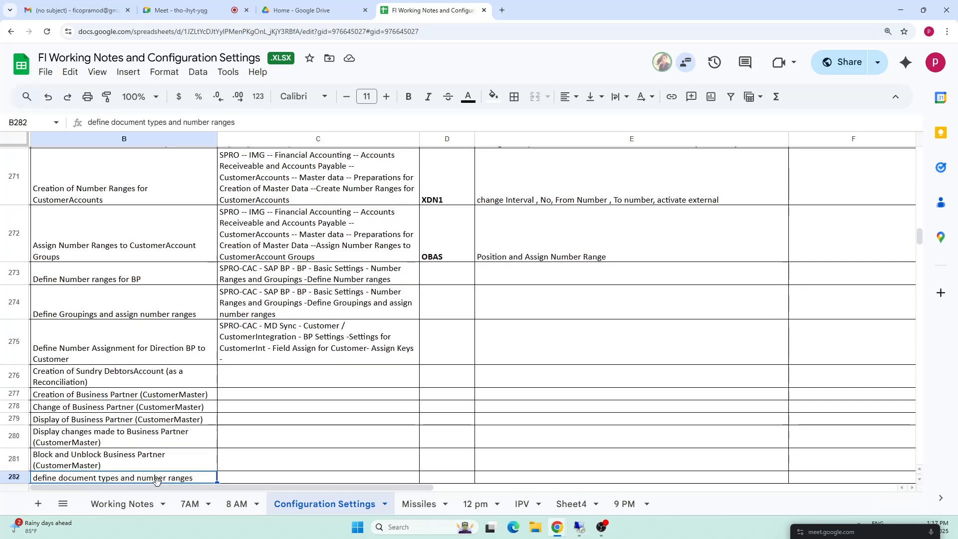
key(Down)
key(Down)
key(Down)
key(Down)
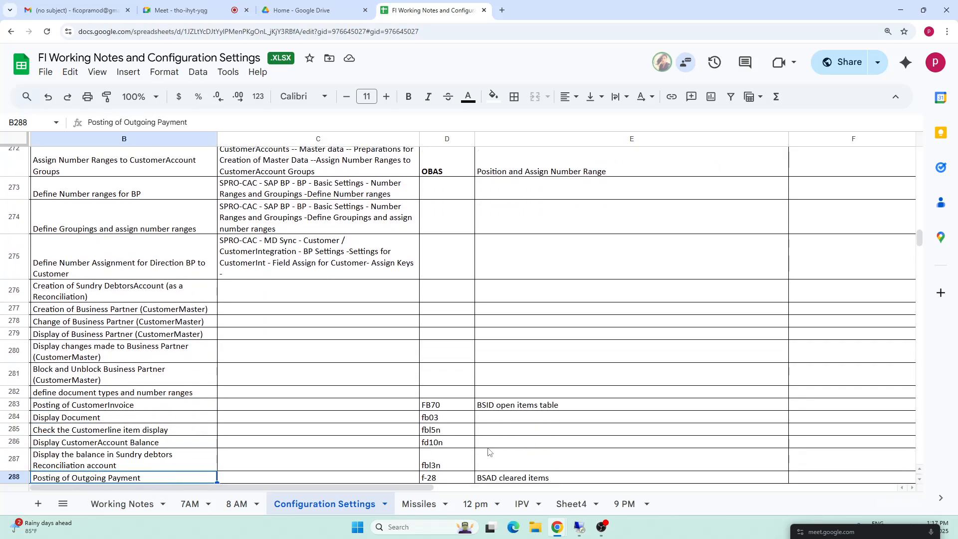
drag(60, 310, 106, 475)
click(119, 446)
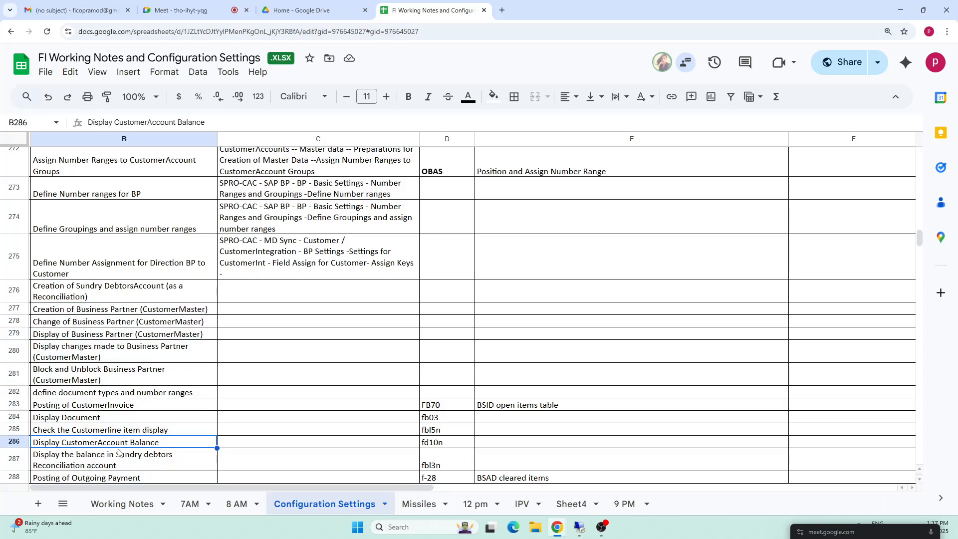
Examine the customer line item display entry and the Partial Payment section in rows 289 to 293.
key(Down)
key(Down)
key(Down)
key(Down)
key(Down)
key(Down)
key(Down)
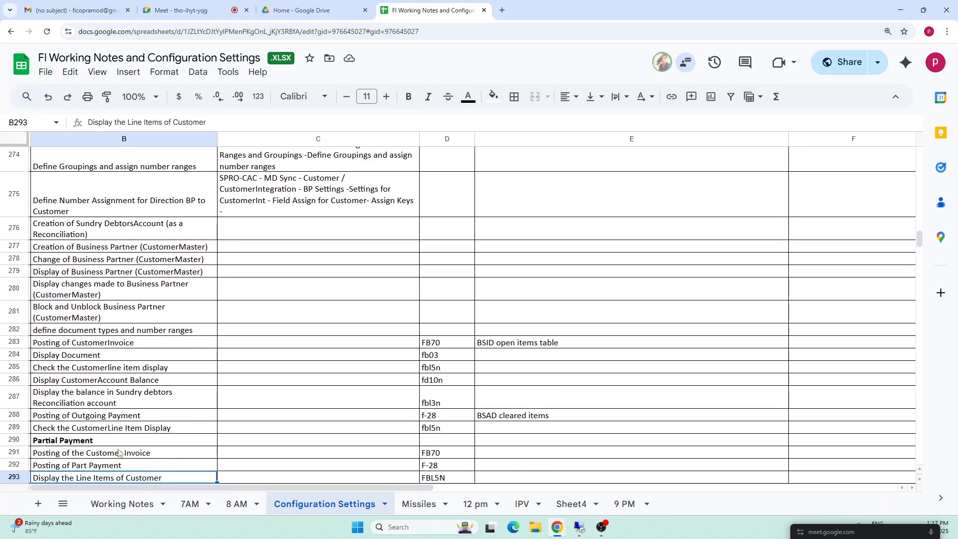
click(95, 272)
click(94, 430)
click(106, 439)
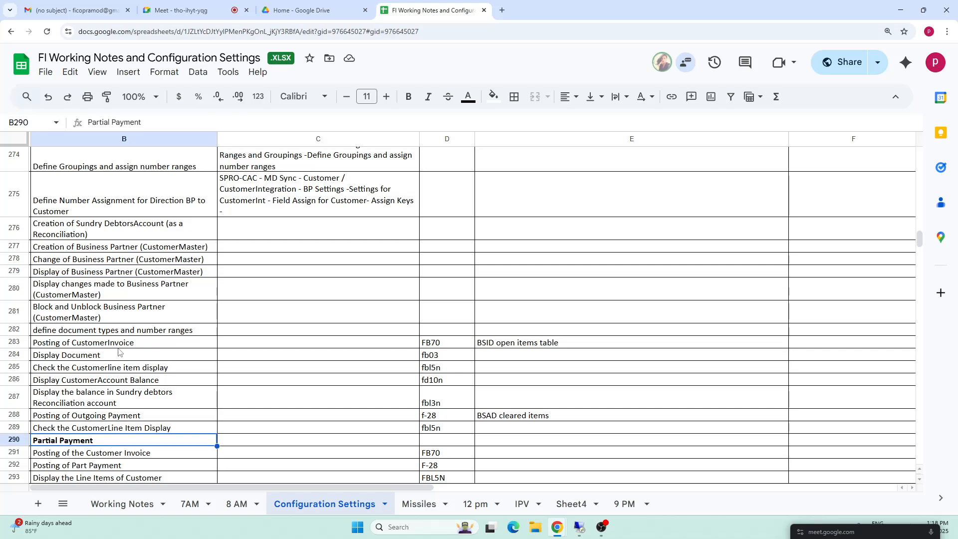
Go back up the Accounts Receivable list and review the Creation of Customer Account Group entry in row 270.
click(110, 215)
key(Up)
key(Up)
key(Up)
key(Up)
key(Up)
key(Up)
key(Up)
key(Up)
key(Up)
key(Up)
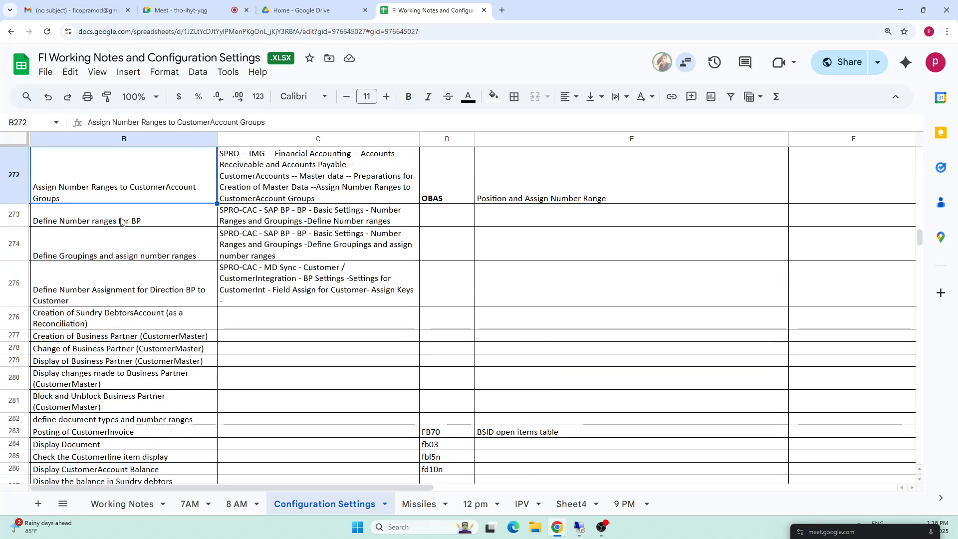
click(133, 260)
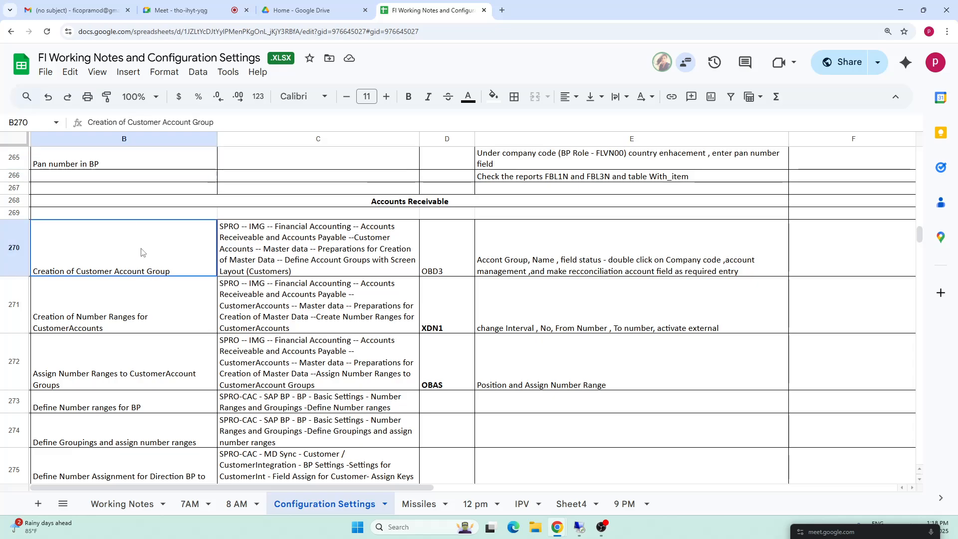
click(507, 270)
click(153, 253)
Switch to SAP, start transaction SPRO, and dismiss the auto-logout error dialog.
click(578, 527)
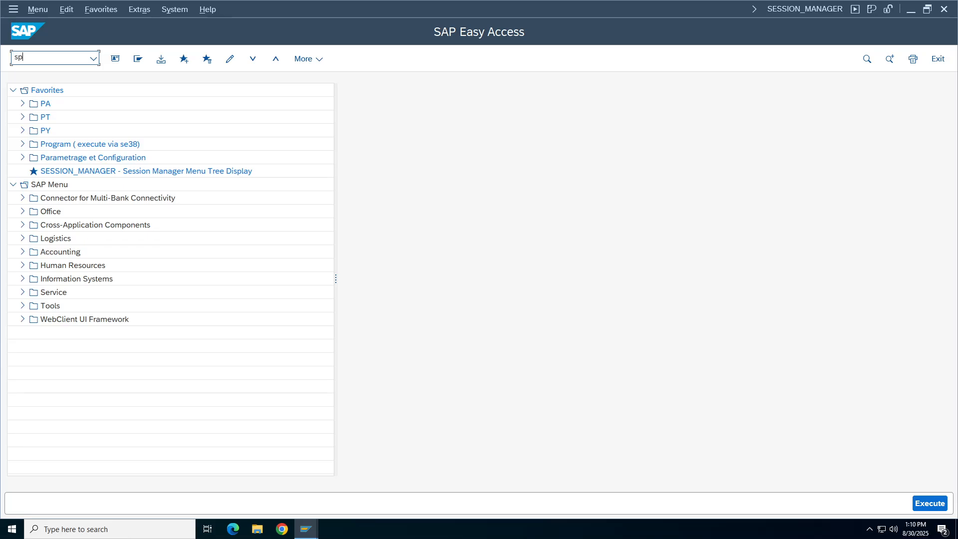
key(Return)
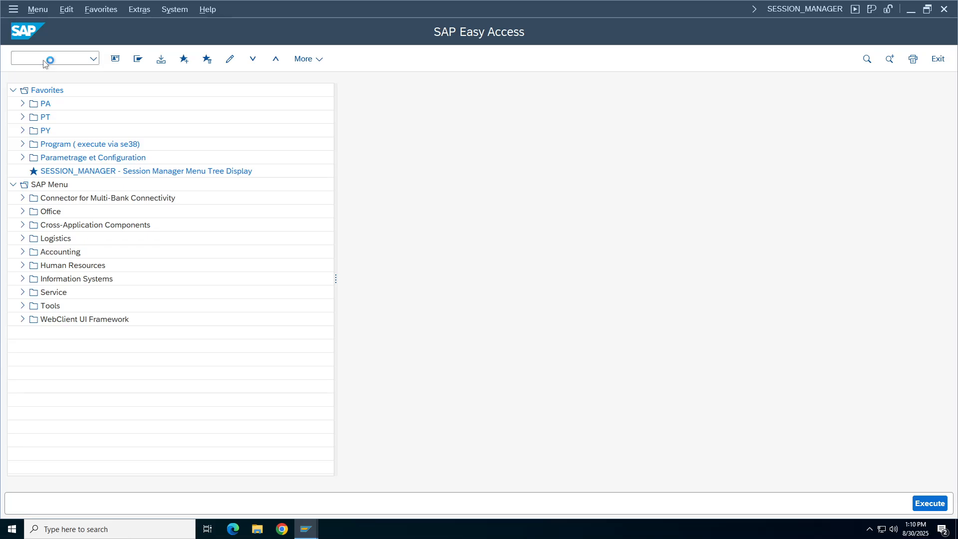
click(306, 528)
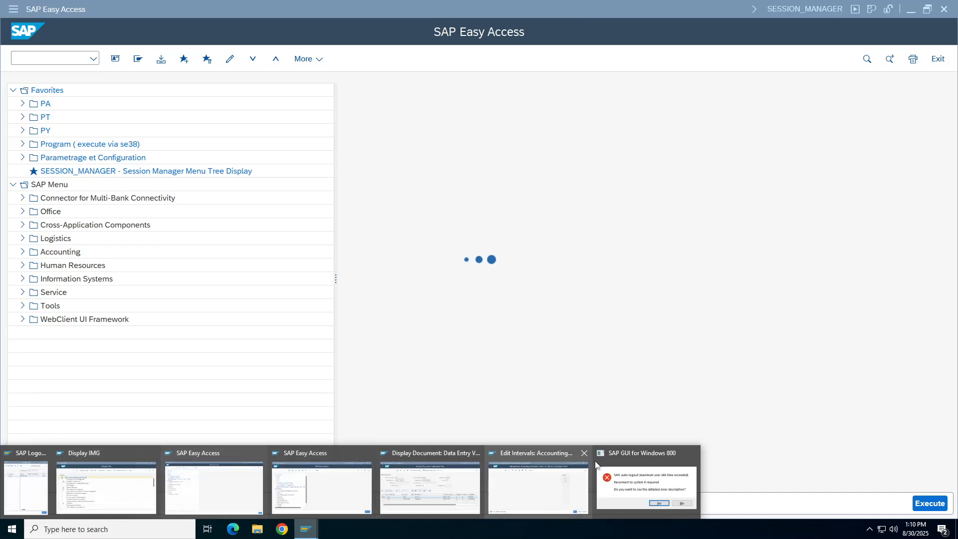
click(643, 486)
click(549, 309)
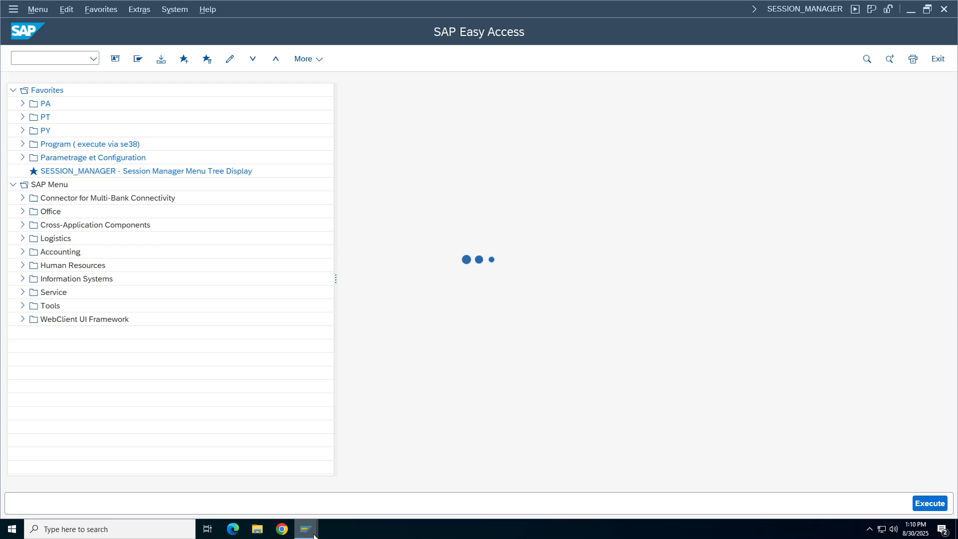
Close the leftover Edit Intervals window for accounting document number ranges.
mouse_move(306, 528)
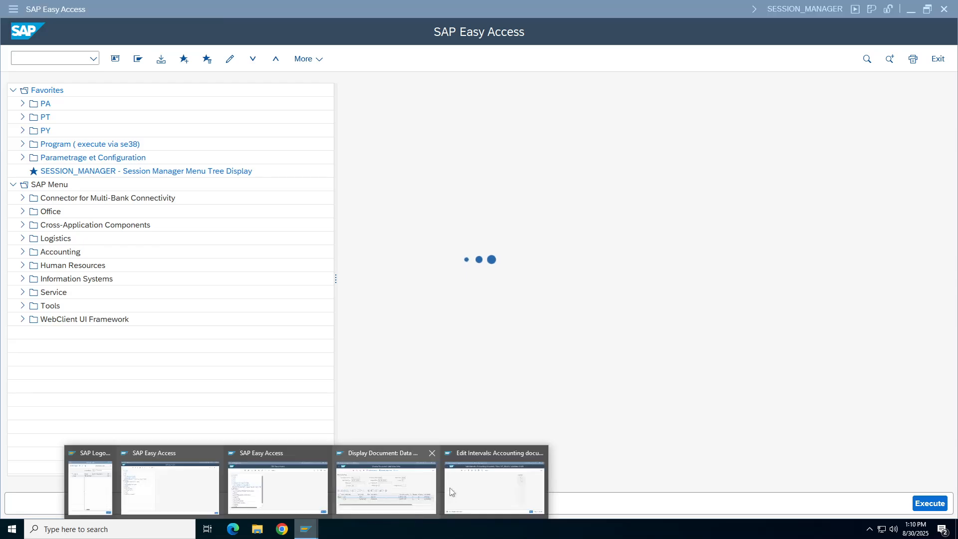
click(487, 493)
click(486, 490)
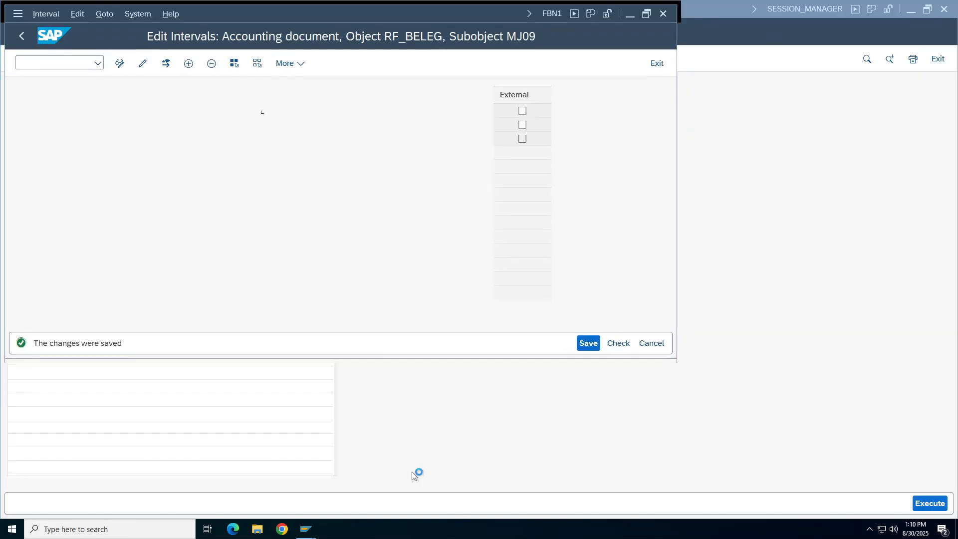
click(663, 14)
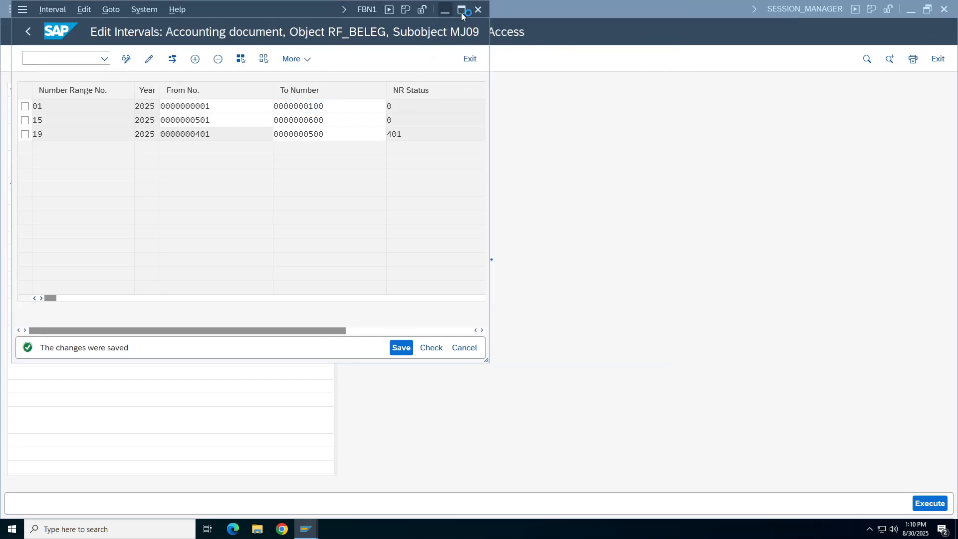
Start a new SAP session from SAP Logon and log on to client 100 with the user name and account password.
mouse_move(306, 529)
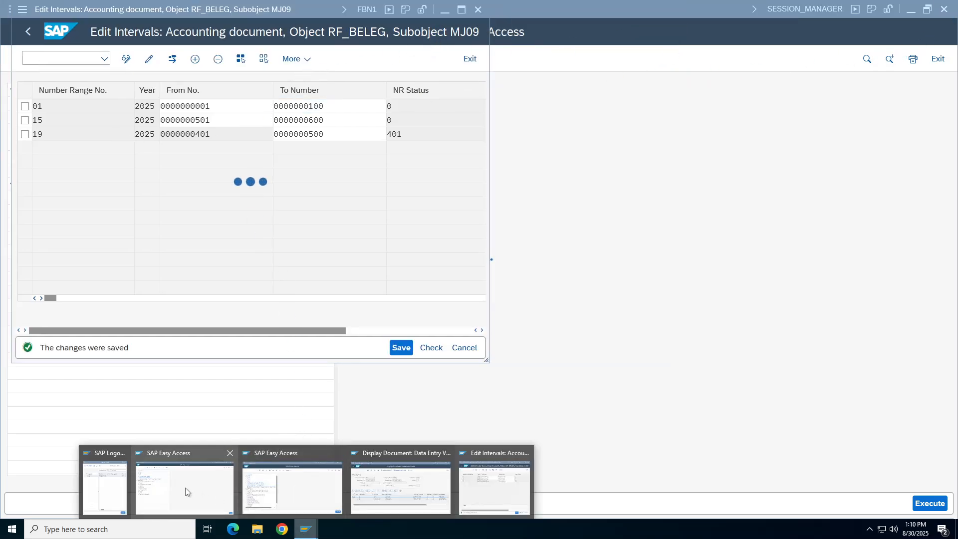
click(105, 479)
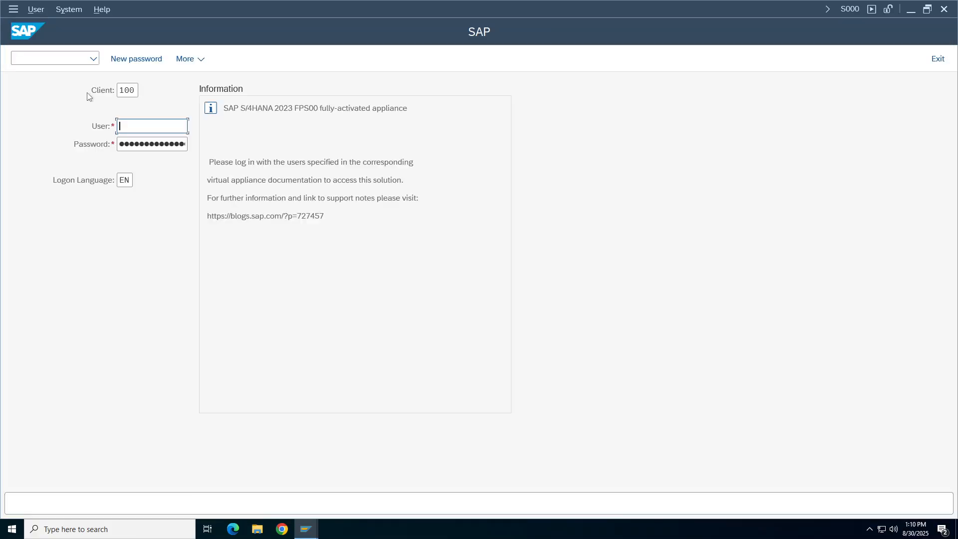
click(144, 147)
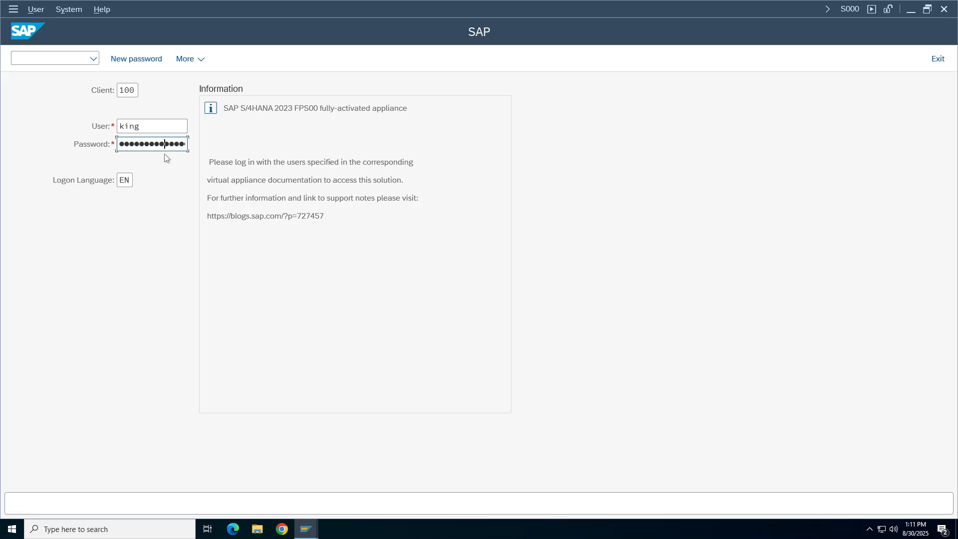
key(Return)
Close the leftover Display Document window and the extra SAP Easy Access window.
mouse_move(306, 528)
click(472, 453)
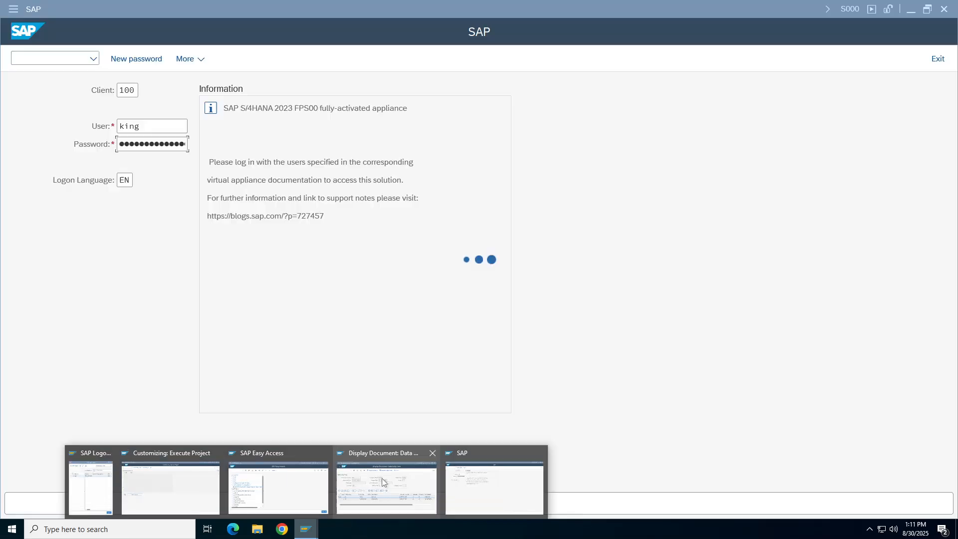
click(427, 453)
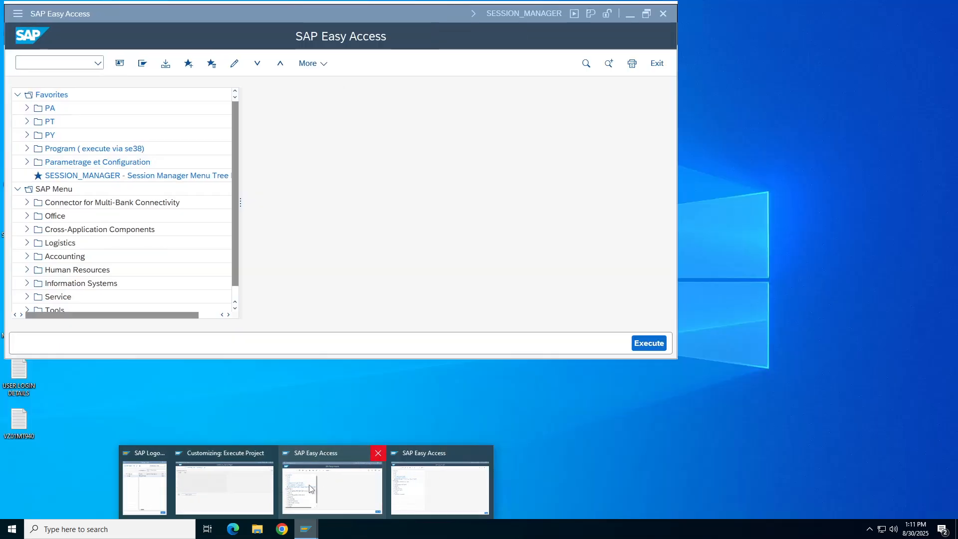
click(378, 453)
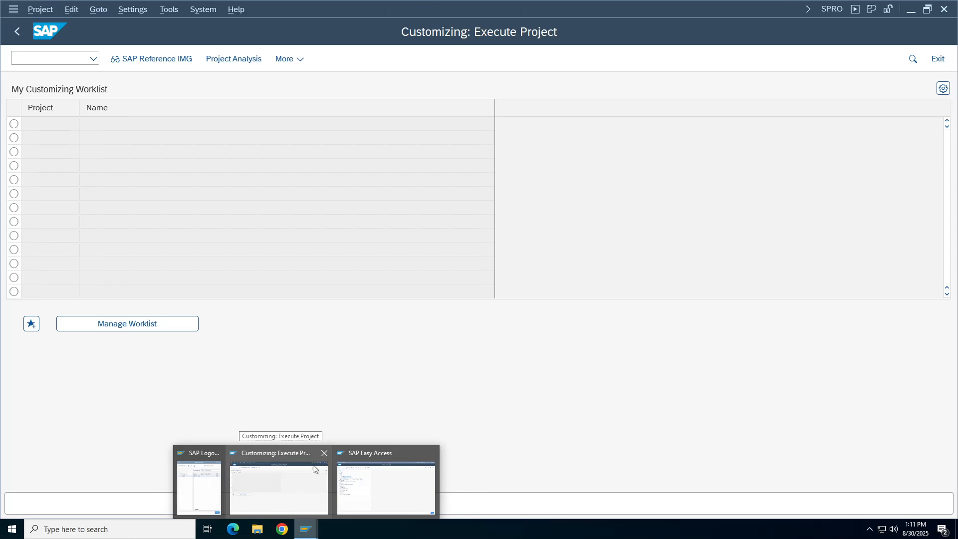
Start transaction SPRO from SAP Easy Access and display the SAP Reference IMG.
click(315, 471)
click(159, 272)
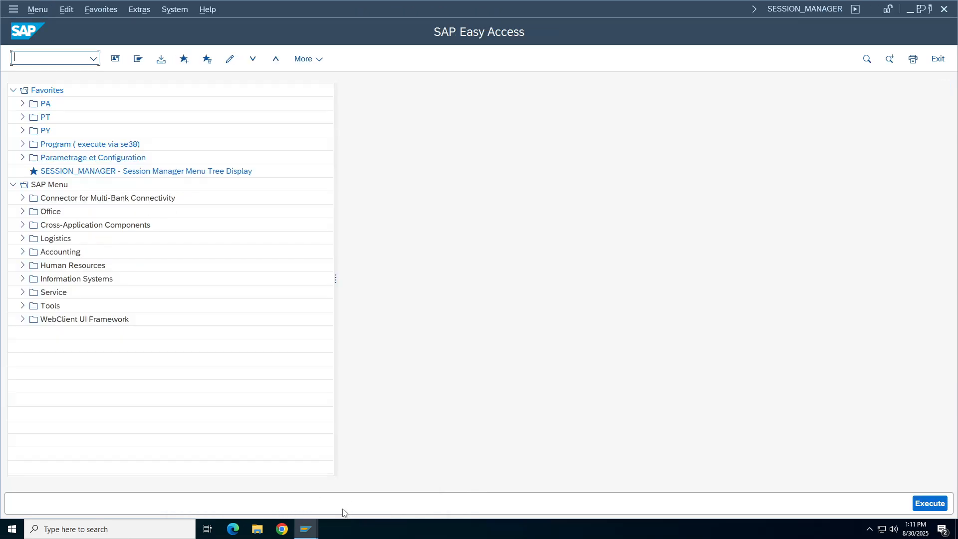
click(336, 494)
text(spro)
key(Return)
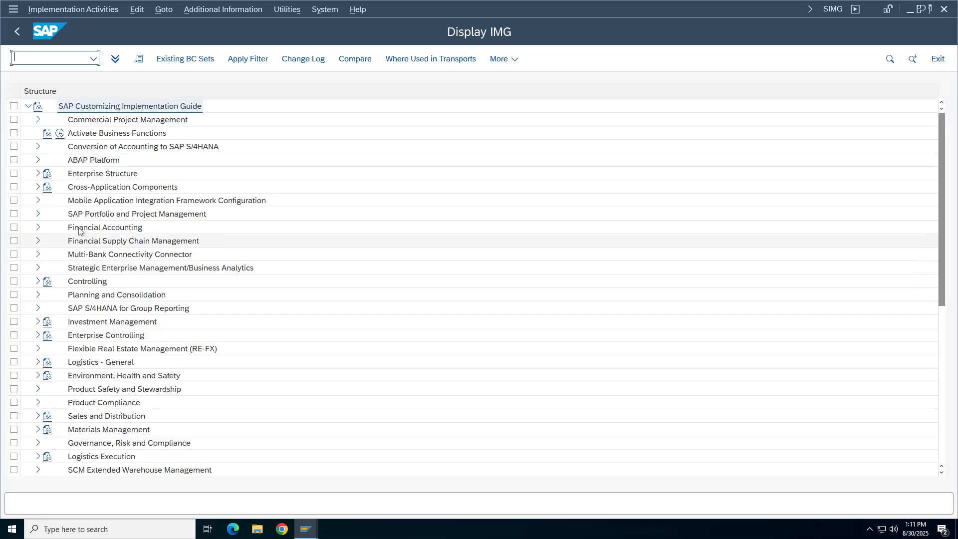
Expand Financial Accounting, Accounts Receivable and Accounts Payable, and Customer Accounts in the IMG structure.
click(79, 228)
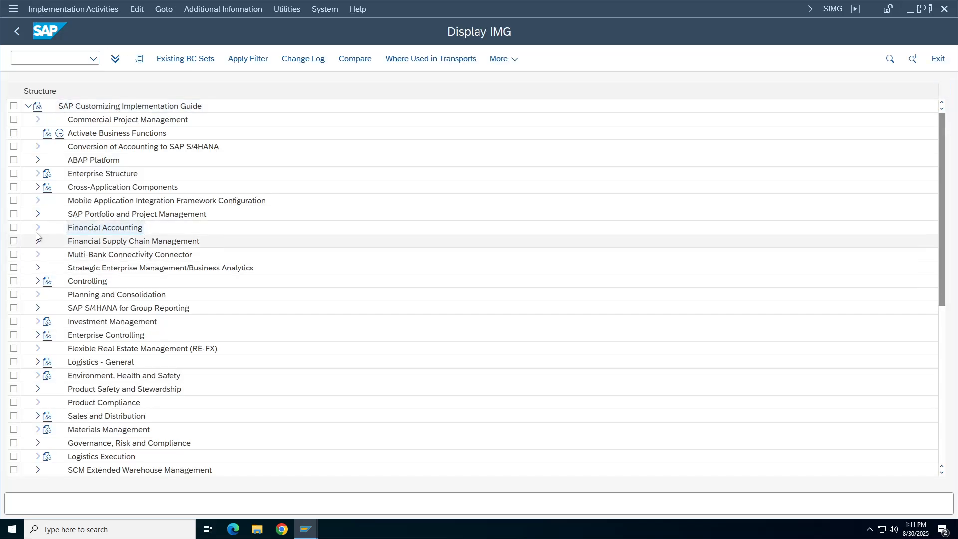
click(38, 227)
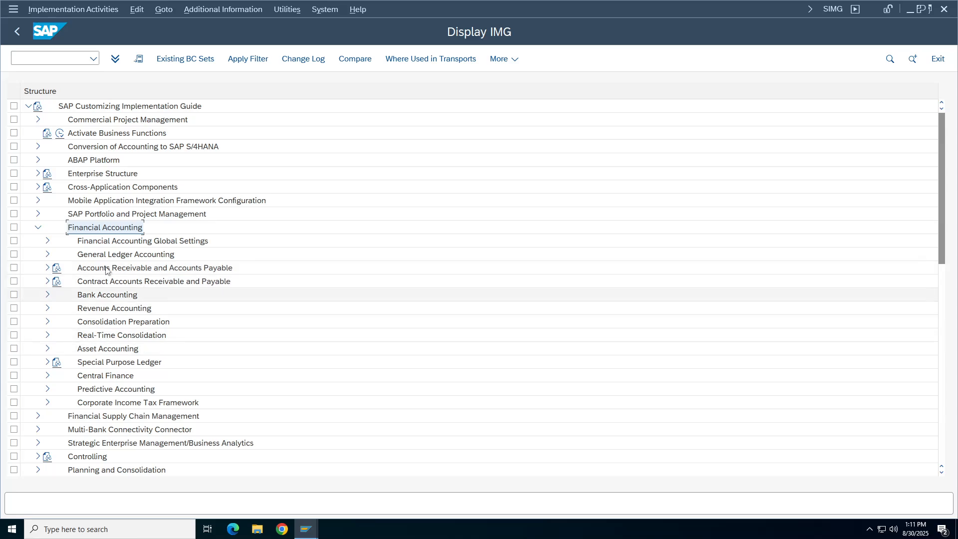
click(106, 270)
click(47, 267)
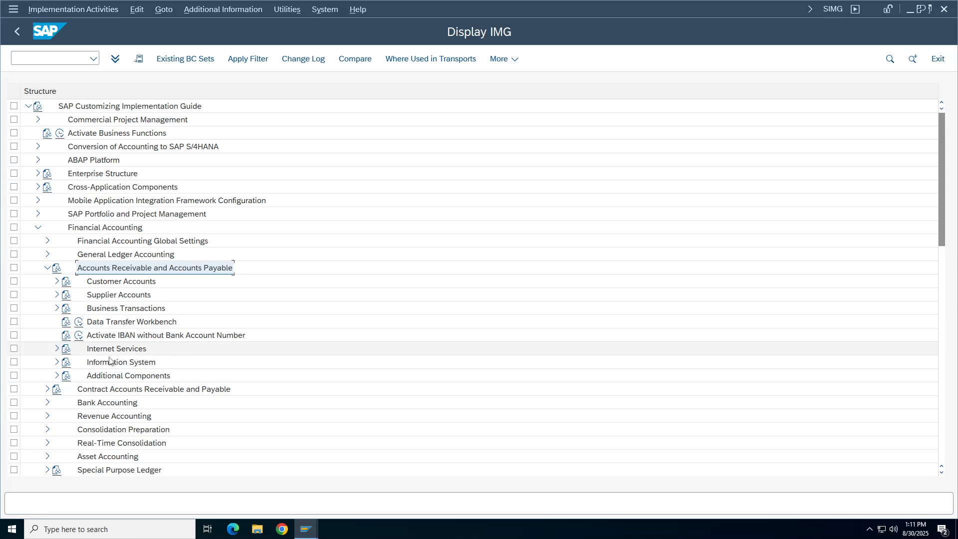
click(111, 282)
click(57, 281)
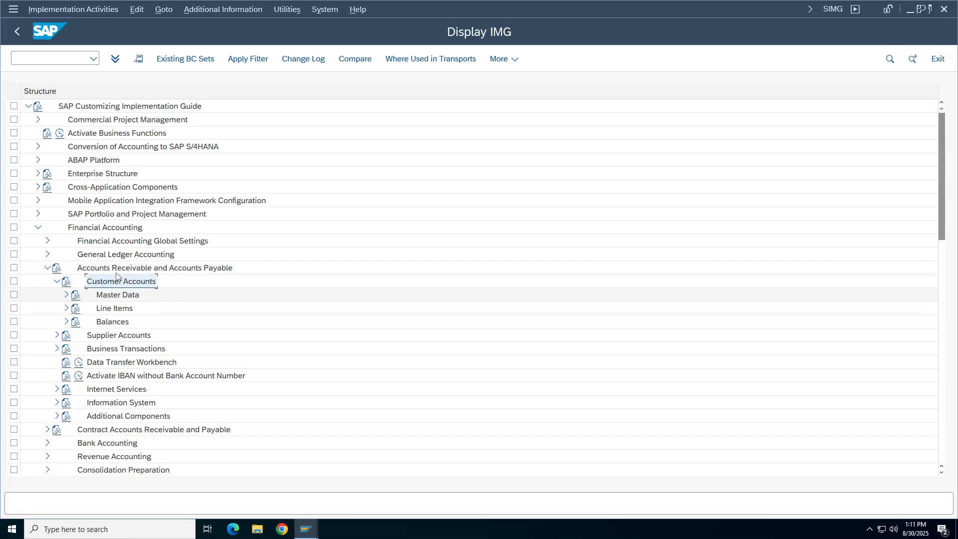
Expand Master Data and Preparations for Creating Customer Master Data under Customer Accounts.
click(116, 309)
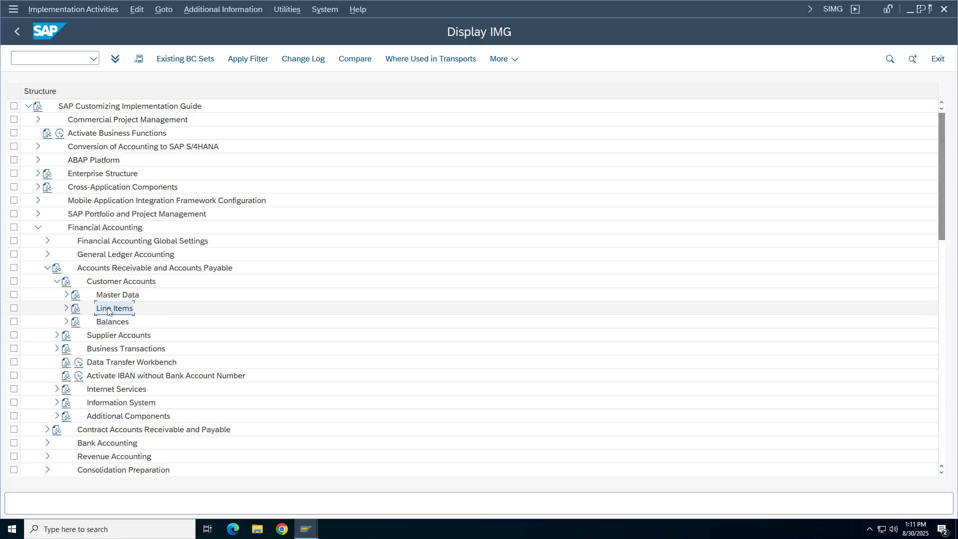
click(114, 325)
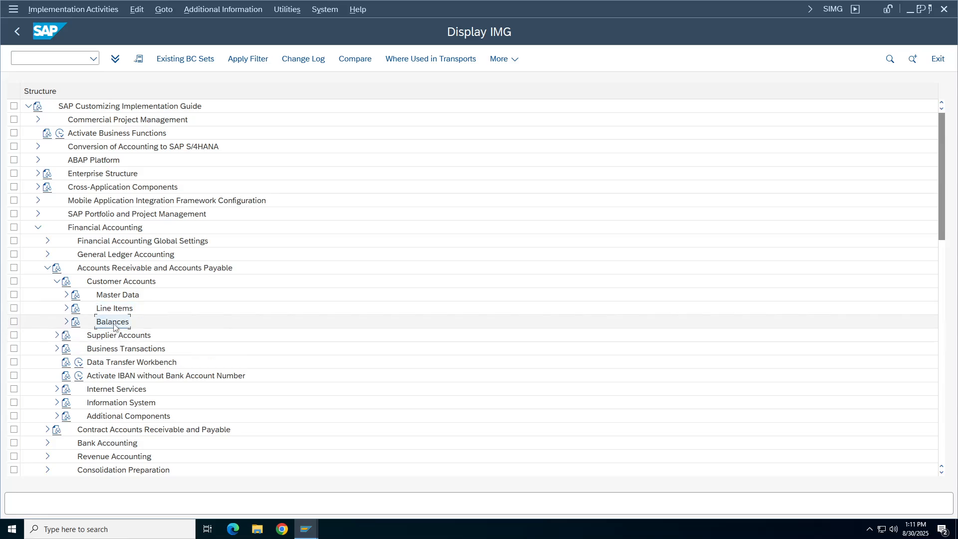
click(121, 282)
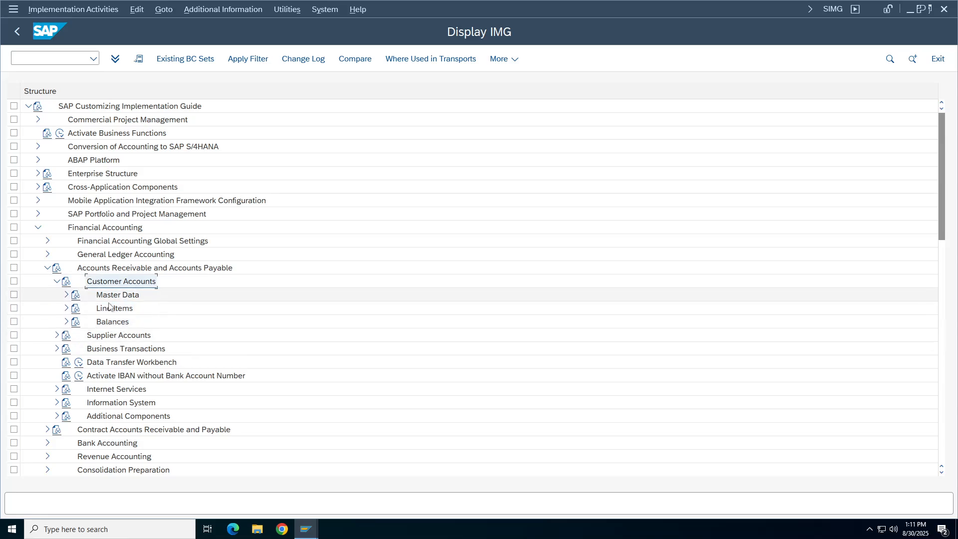
click(119, 297)
click(67, 296)
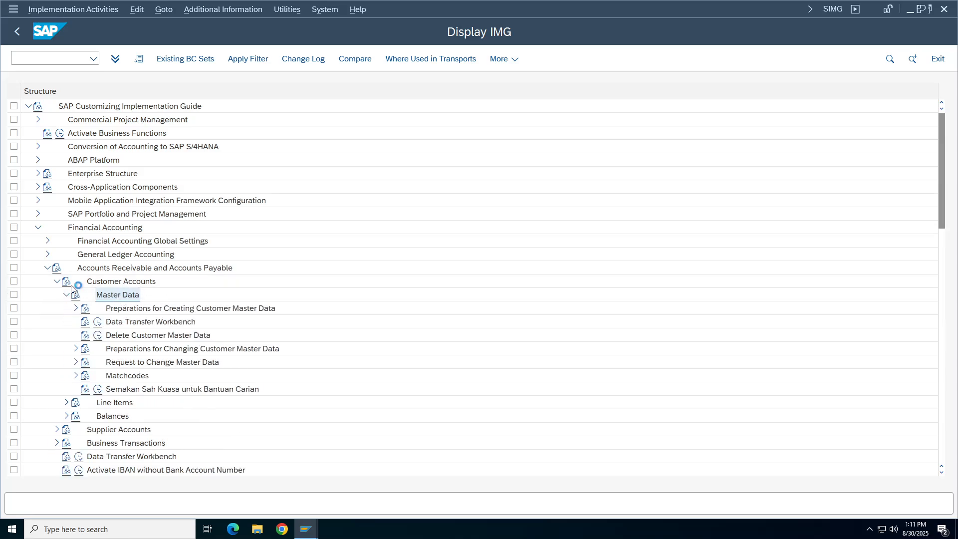
click(202, 307)
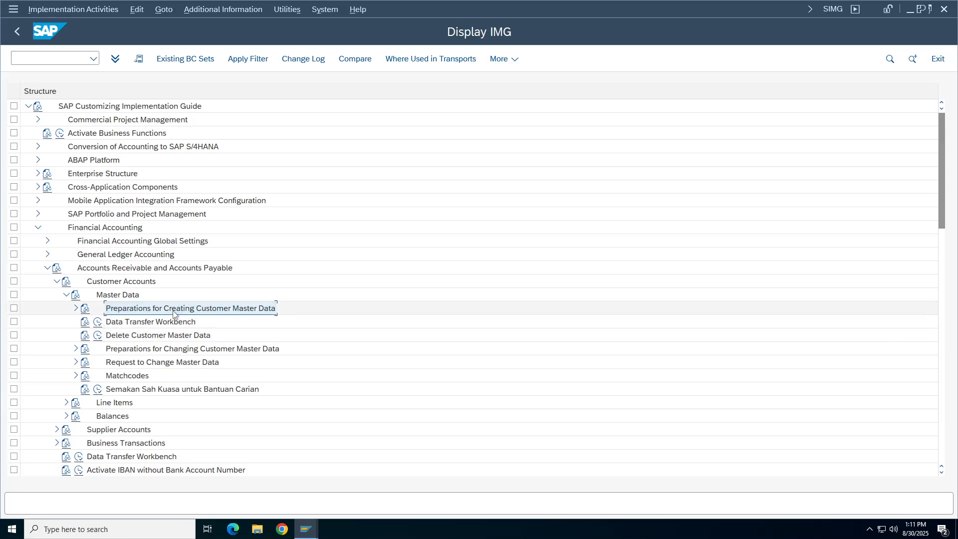
click(76, 307)
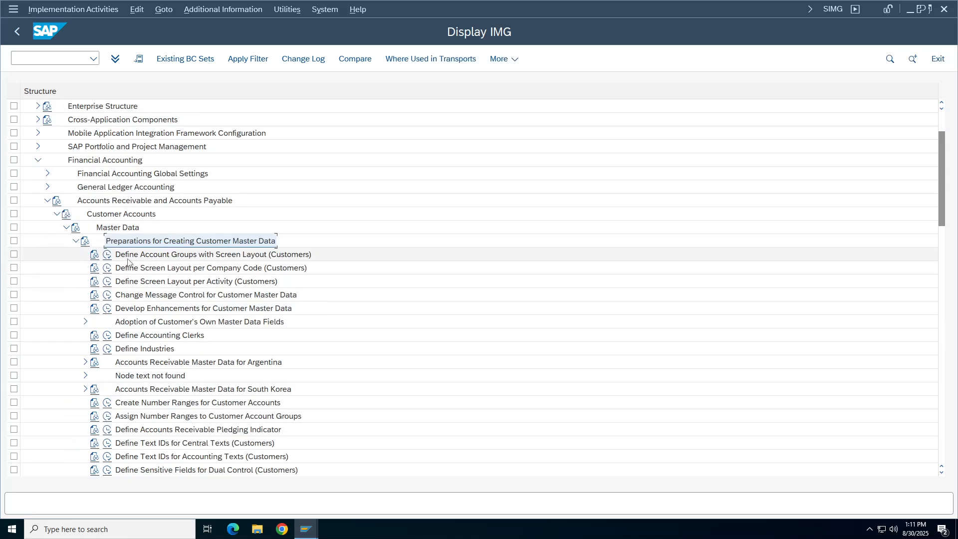
Open Define Account Groups with Screen Layout (Customers) and start a copy of the GVS4 domestic customer group.
click(129, 258)
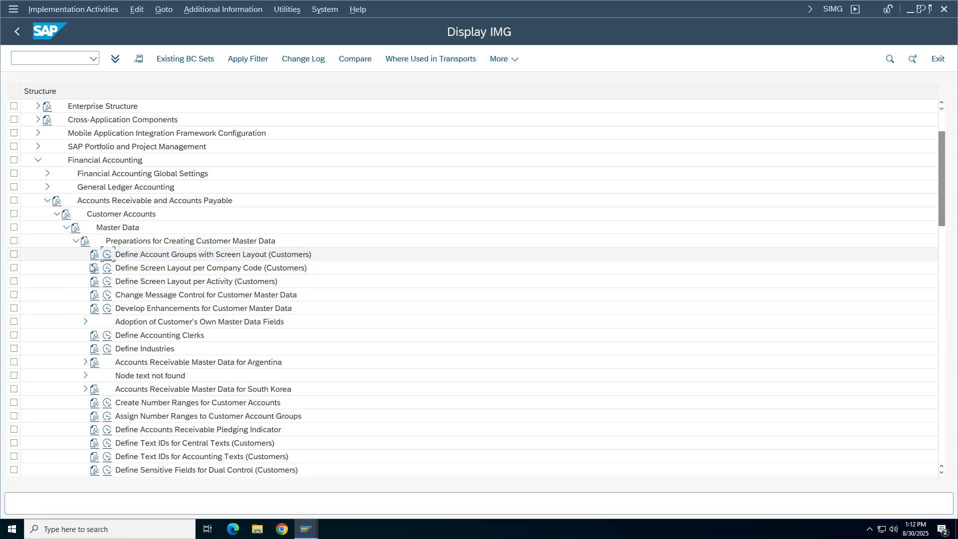
click(107, 254)
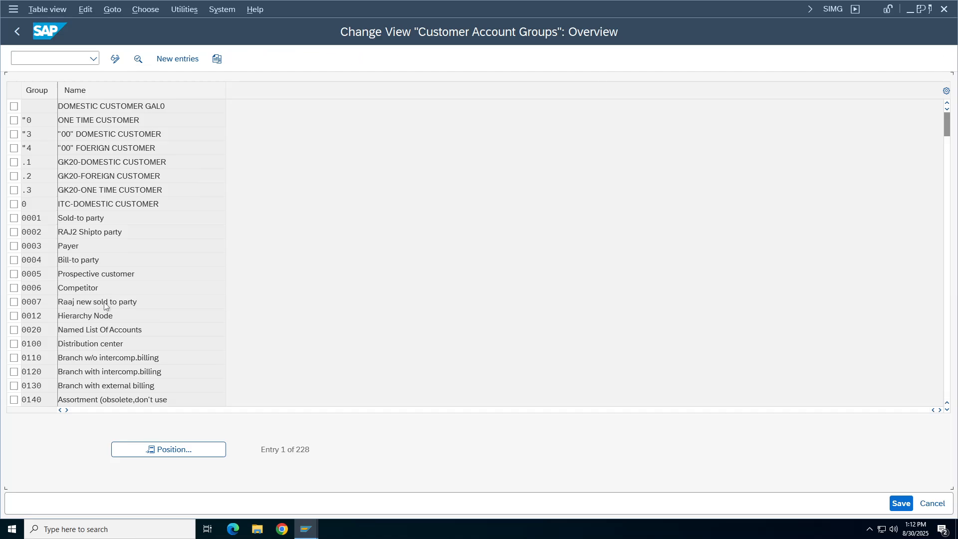
scroll(104, 306, down, 20)
scroll(104, 306, down, 20)
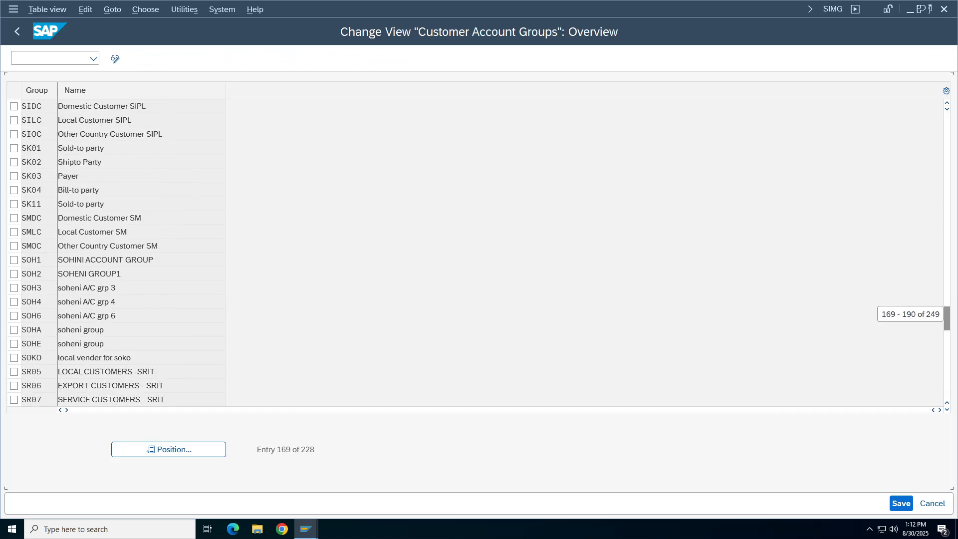
scroll(105, 306, up, 20)
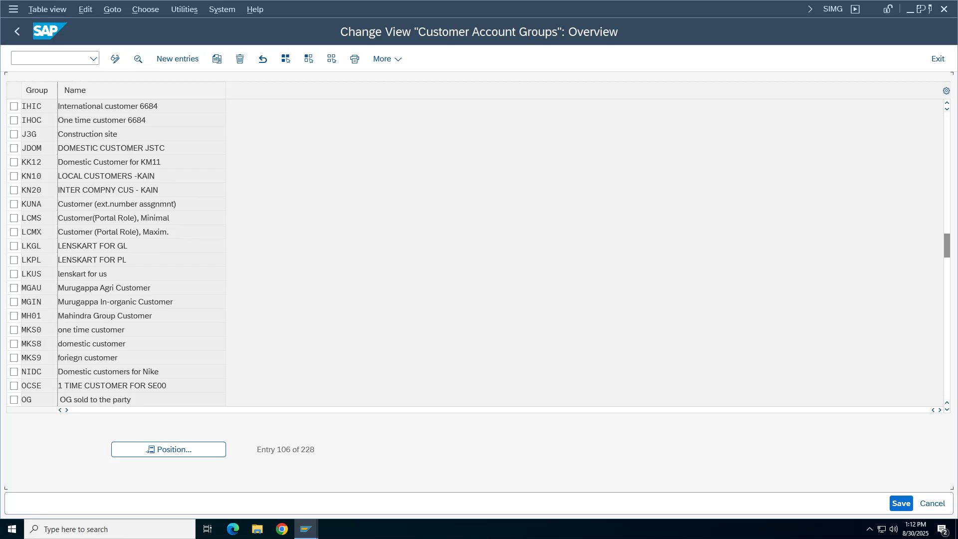
scroll(105, 306, up, 7)
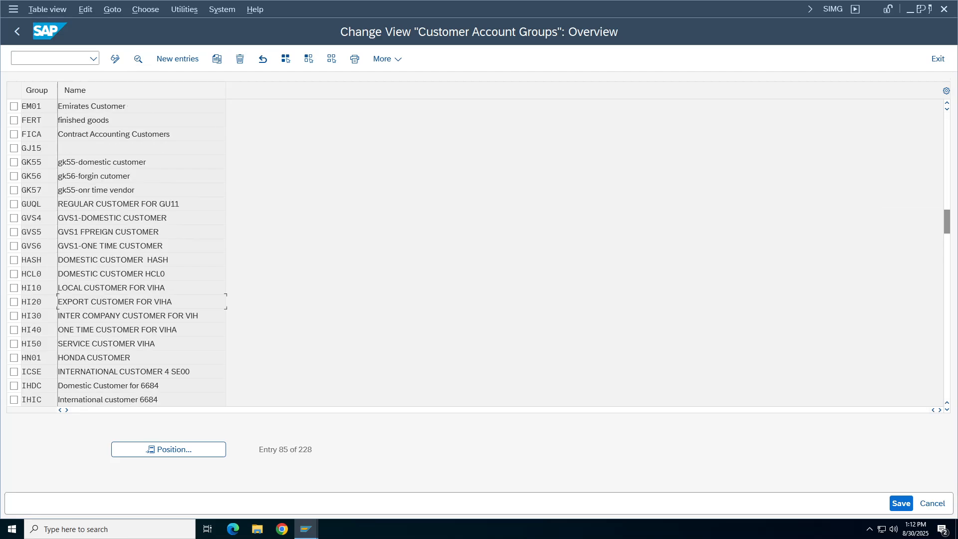
click(14, 218)
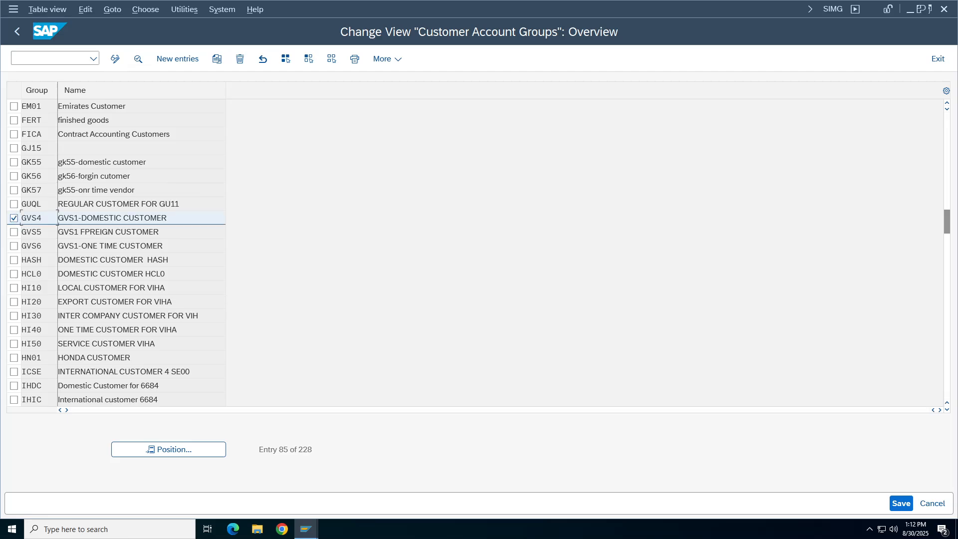
click(217, 59)
Enter TADC as the account group key of the copied entry.
click(144, 85)
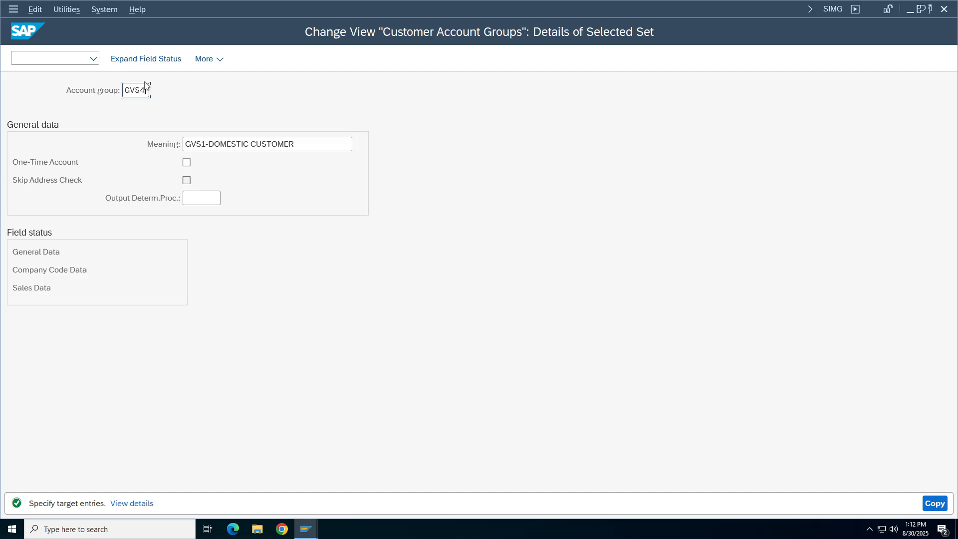
click(146, 85)
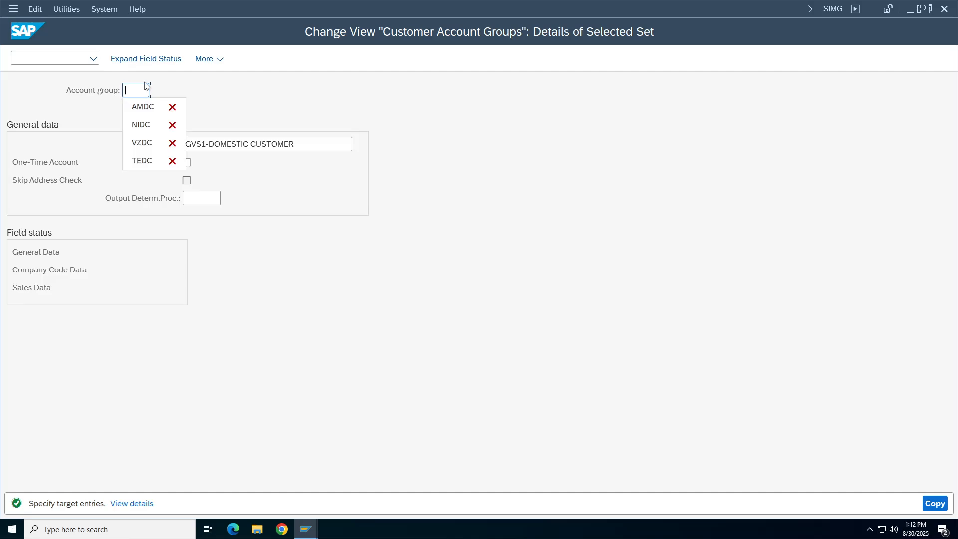
text(TA==)
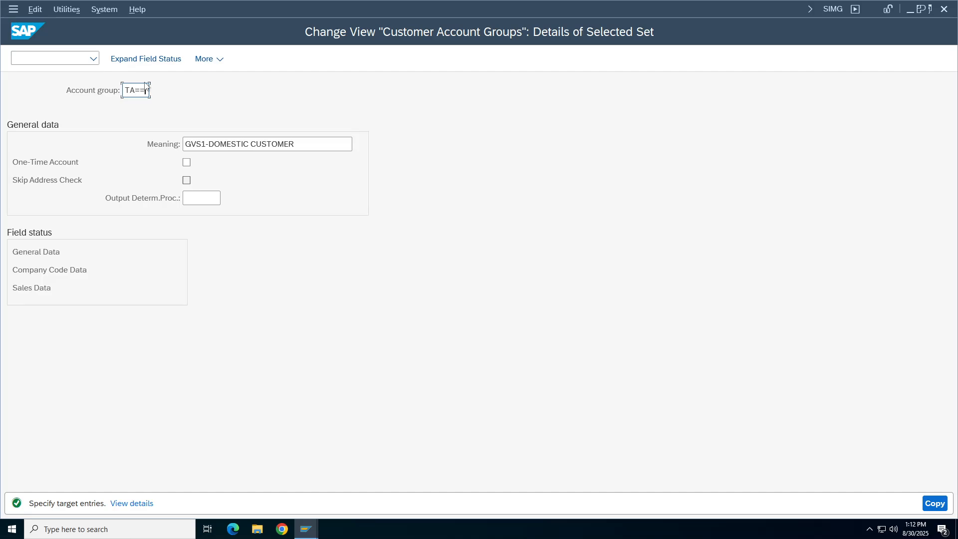
key(BackSpace)
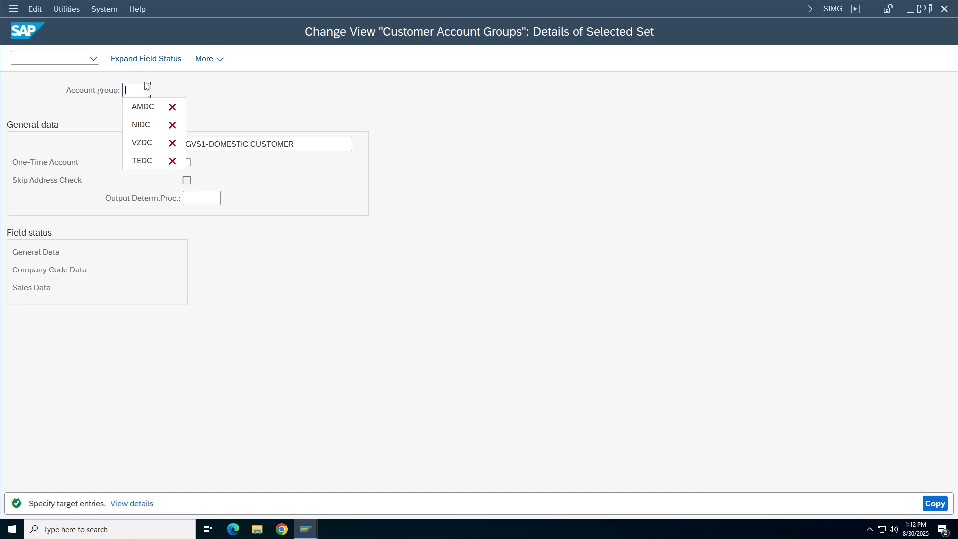
text(TADC)
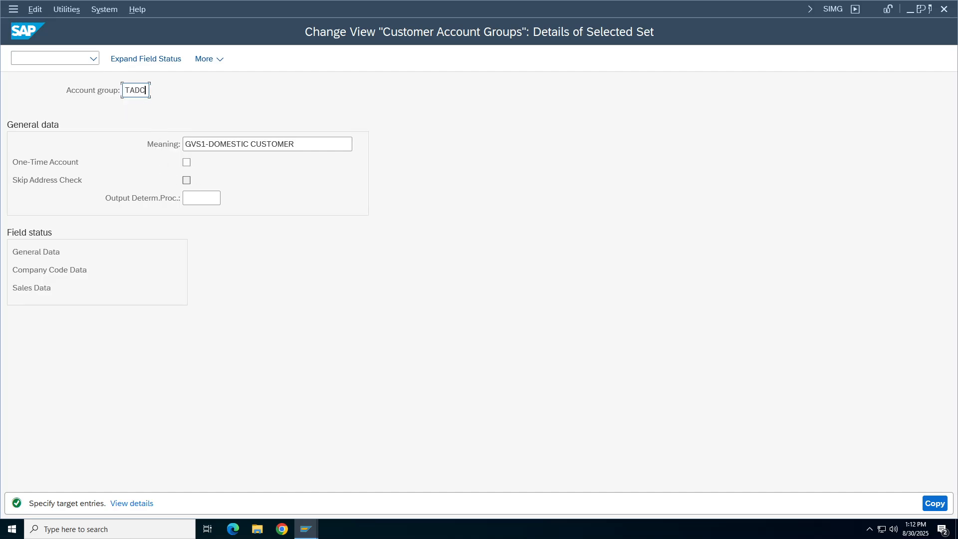
double_click(145, 90)
key(Tab)
Set the copied account group's meaning to TA98 DOMESTIC CUSTOMER and confirm the copy.
click(206, 144)
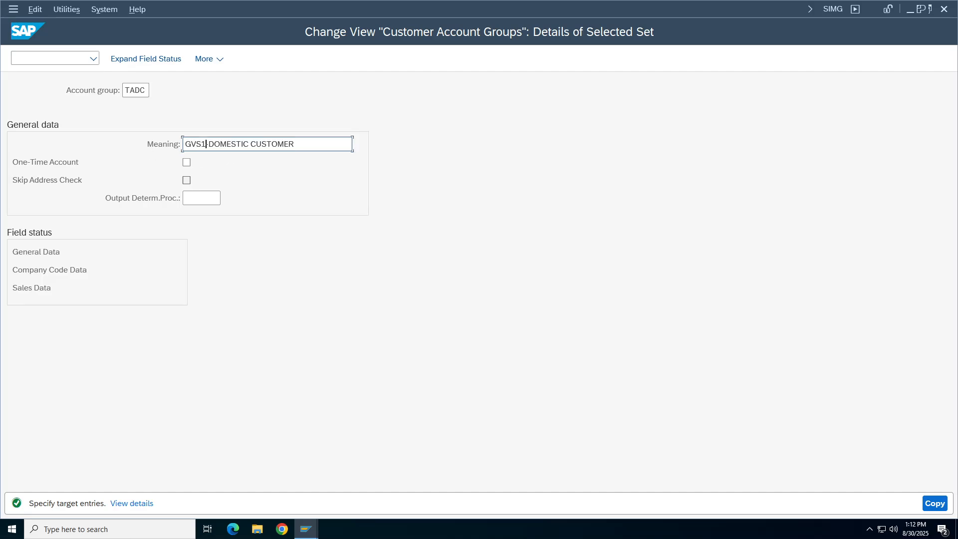
key(BackSpace)
key(BackSpace)
key(BackSpace)
key(BackSpace)
key(BackSpace)
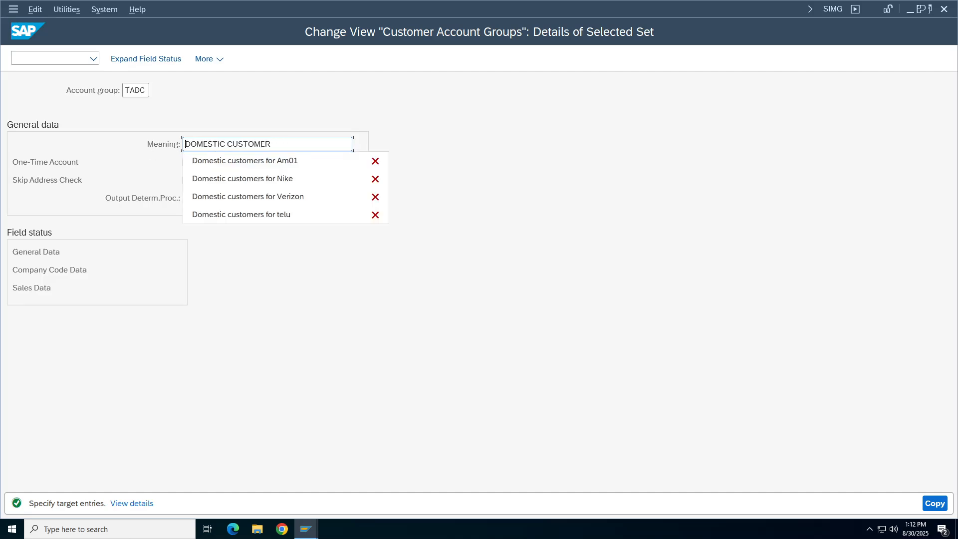
text(TA98)
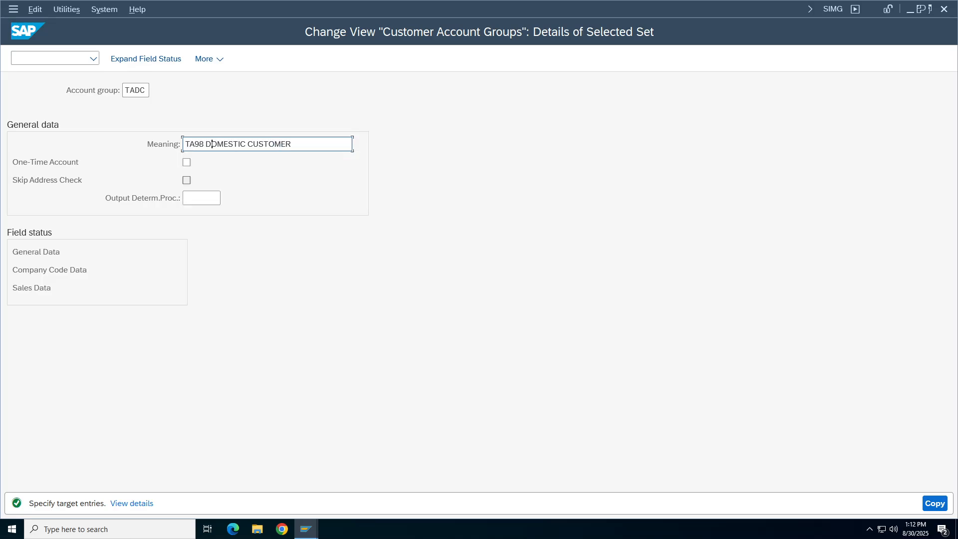
key(Return)
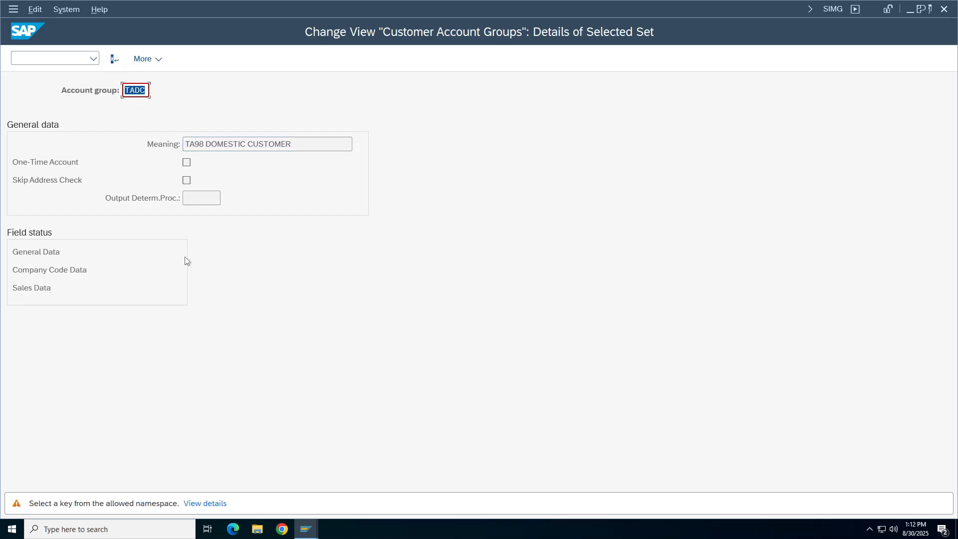
key(Return)
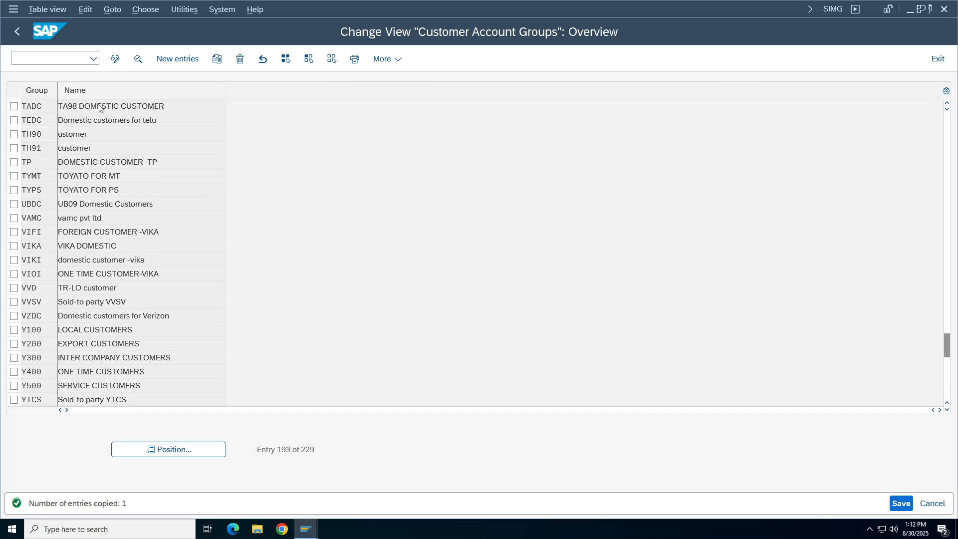
Examine the Address field status under General Data for account group TADC, then return to the group's details.
double_click(100, 106)
double_click(38, 252)
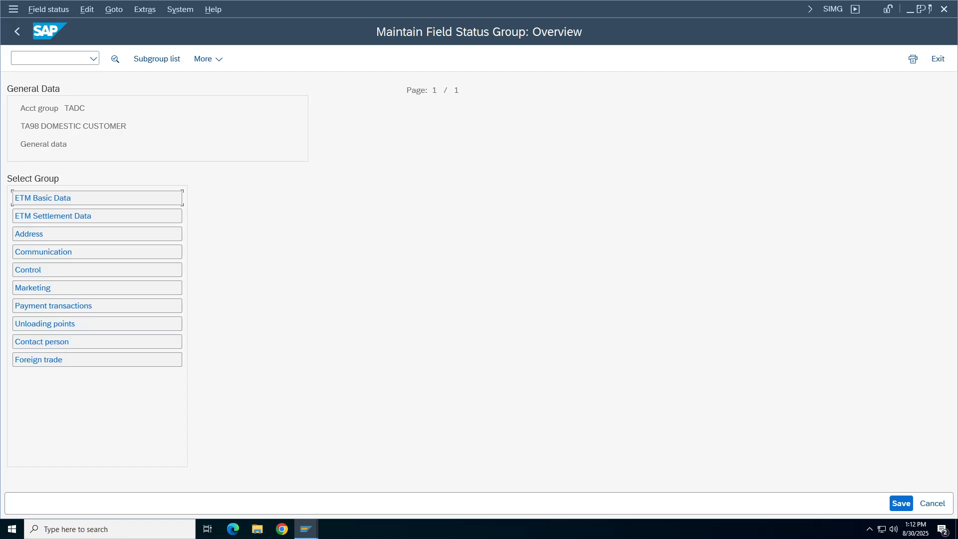
double_click(36, 235)
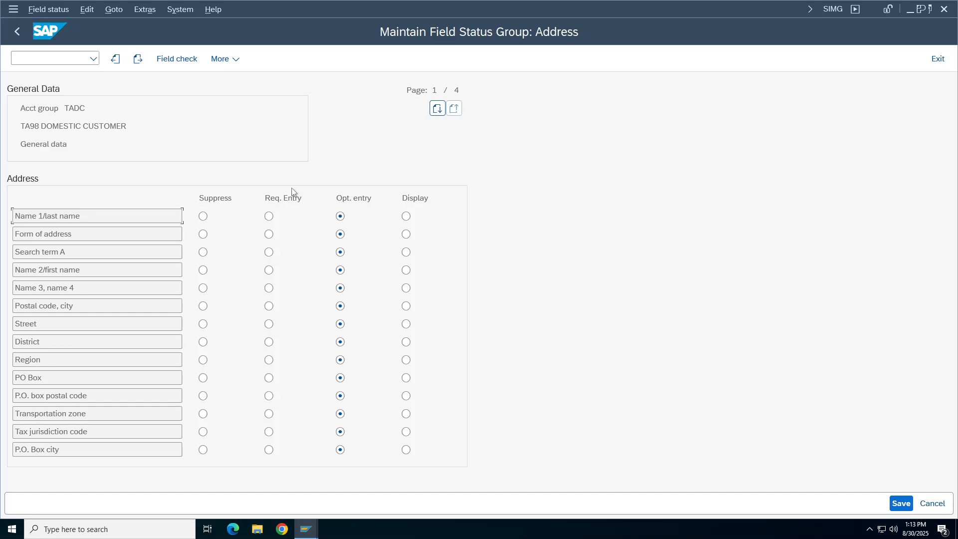
drag(81, 216, 15, 215)
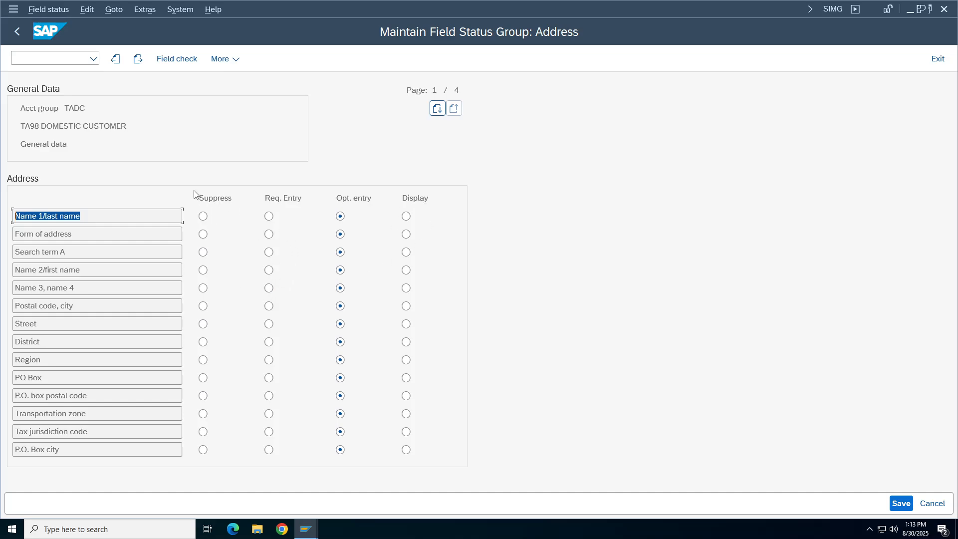
click(17, 31)
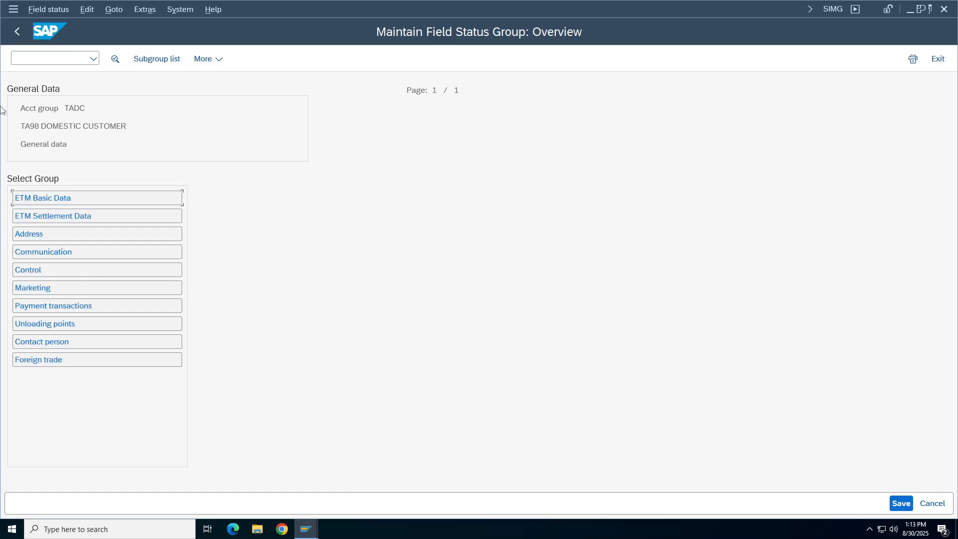
click(17, 31)
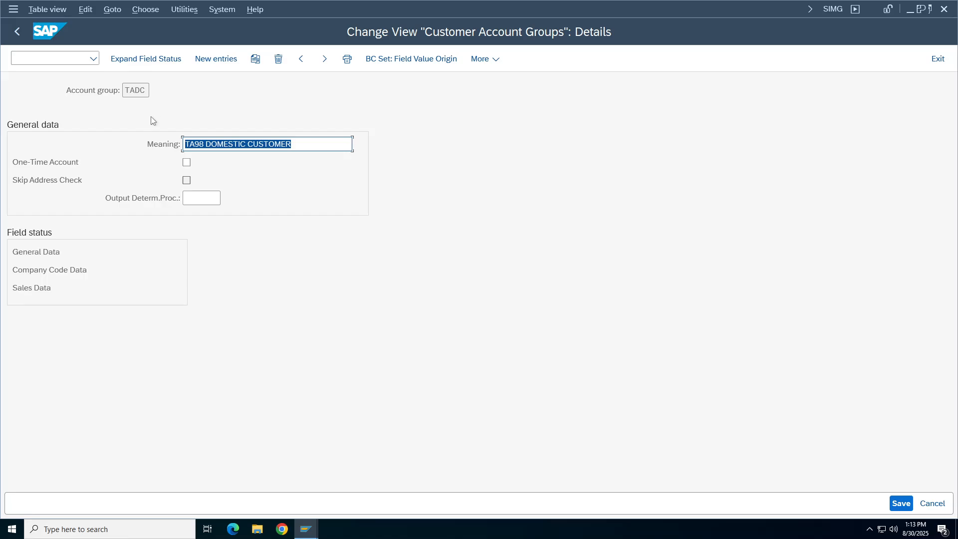
Save account group TADC to the customizing request Tata Group Tata98, found by searching own requests for ta98, and return to the IMG.
drag(145, 91, 125, 90)
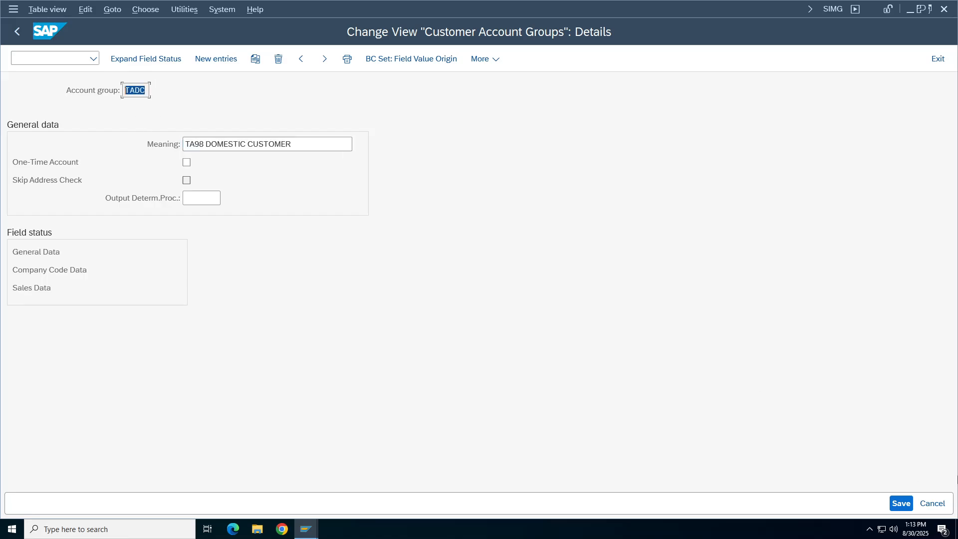
click(901, 503)
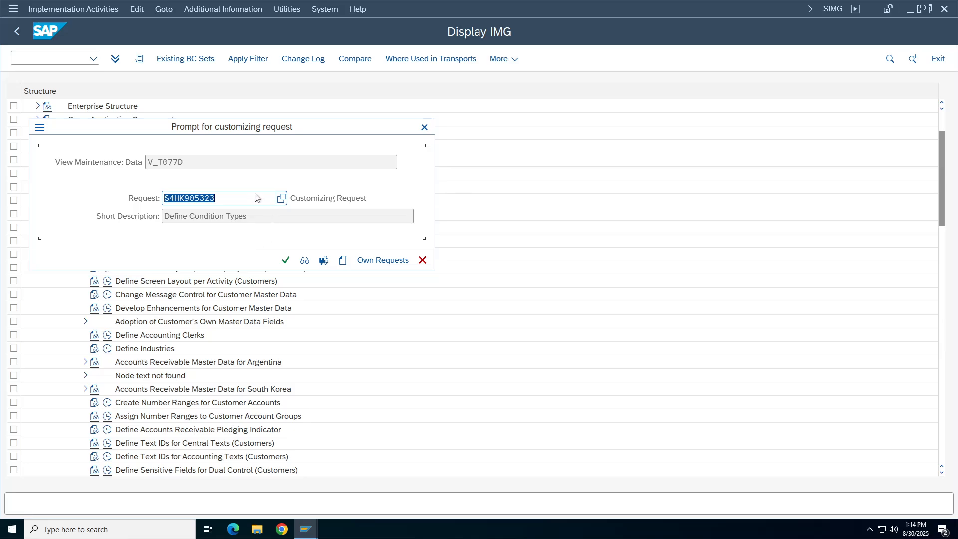
click(382, 259)
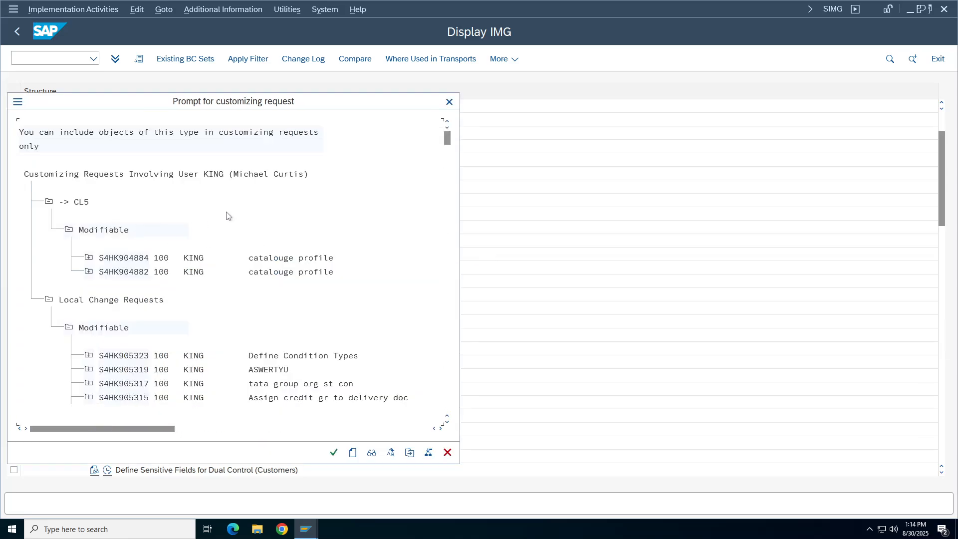
double_click(164, 270)
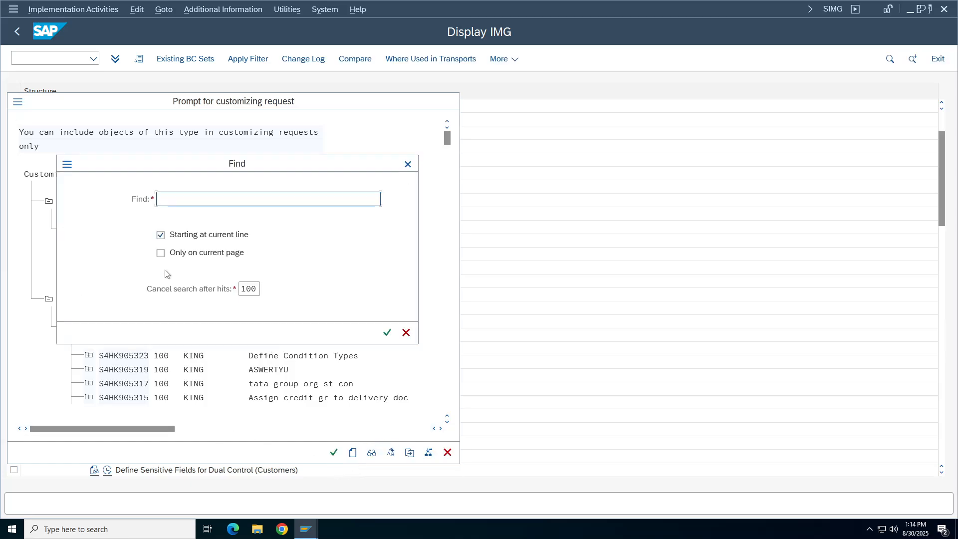
text(tata)
key(Return)
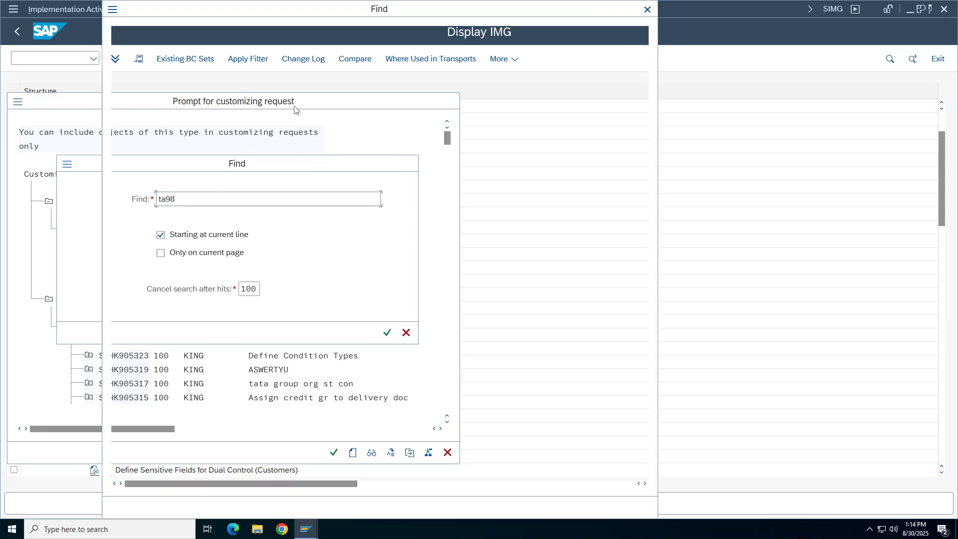
double_click(377, 67)
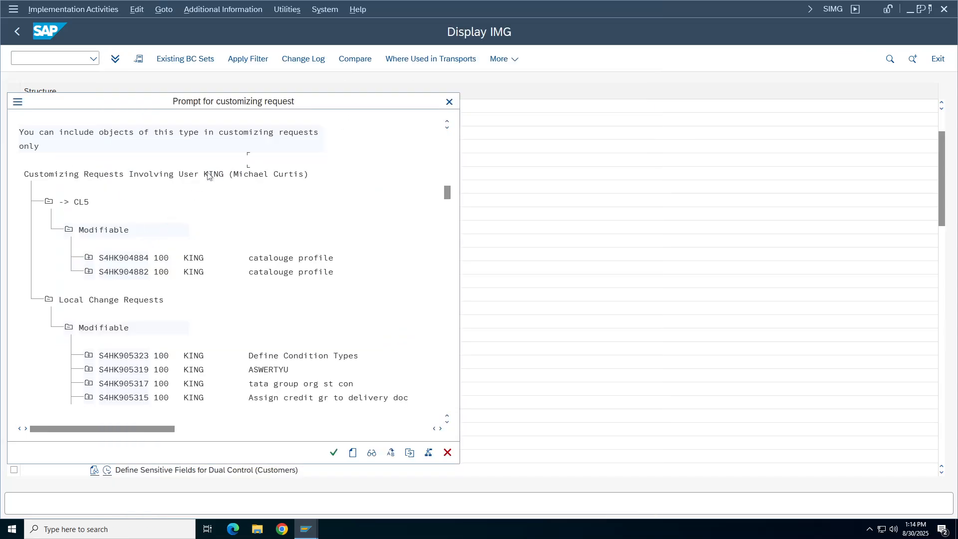
double_click(274, 160)
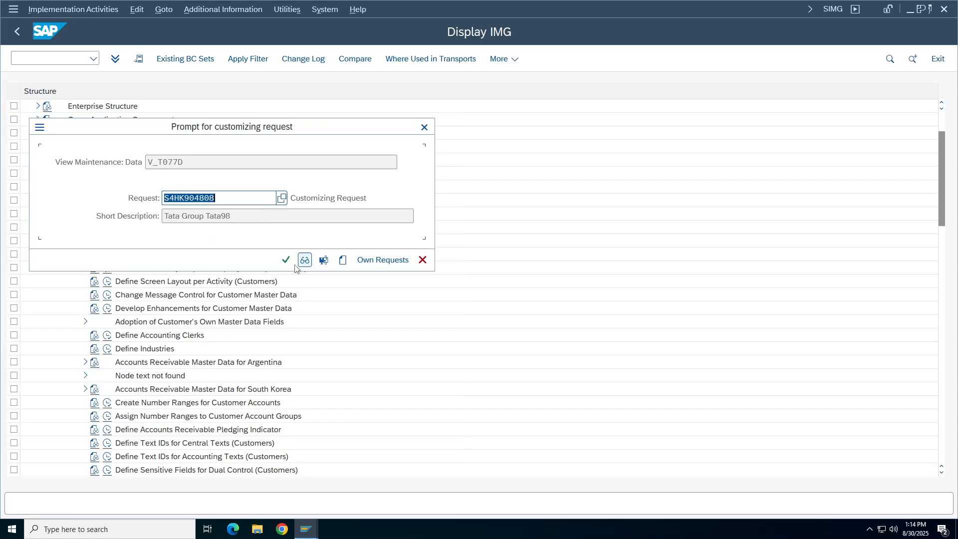
key(Return)
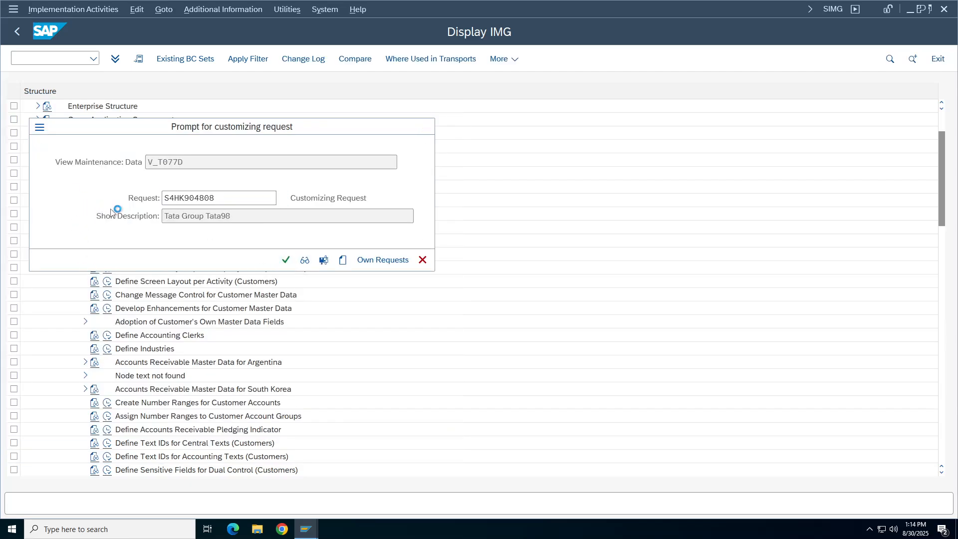
click(15, 33)
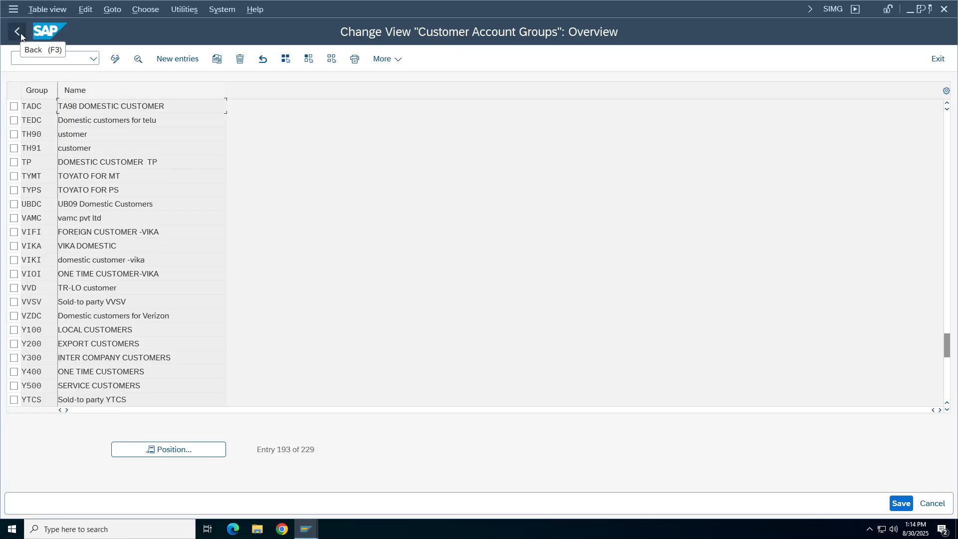
click(18, 33)
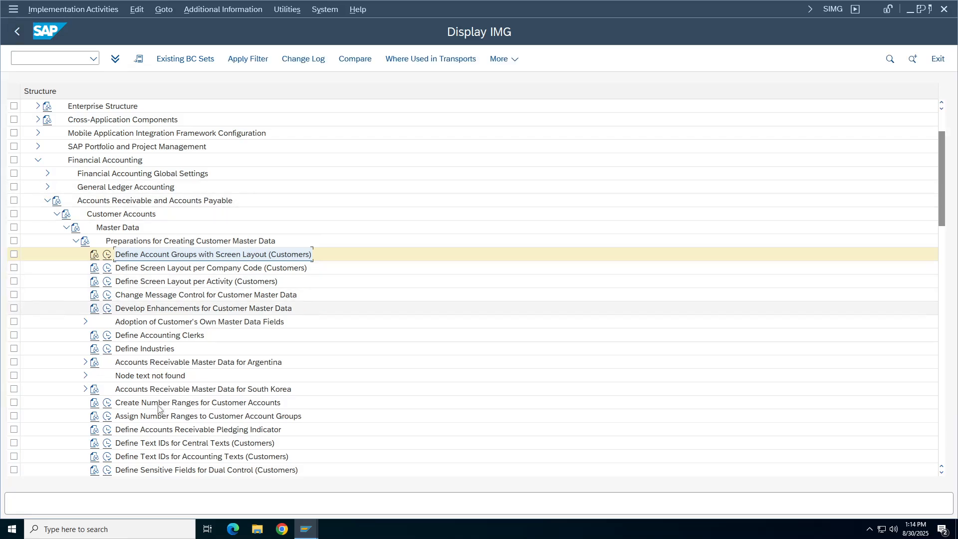
Open Create Number Ranges for Customer Accounts and display the customer intervals in change mode.
click(158, 404)
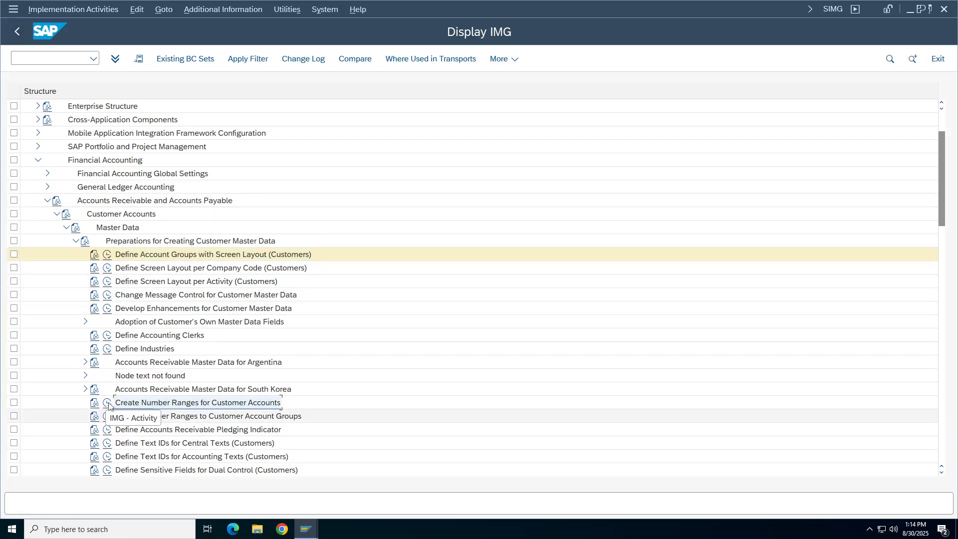
click(107, 403)
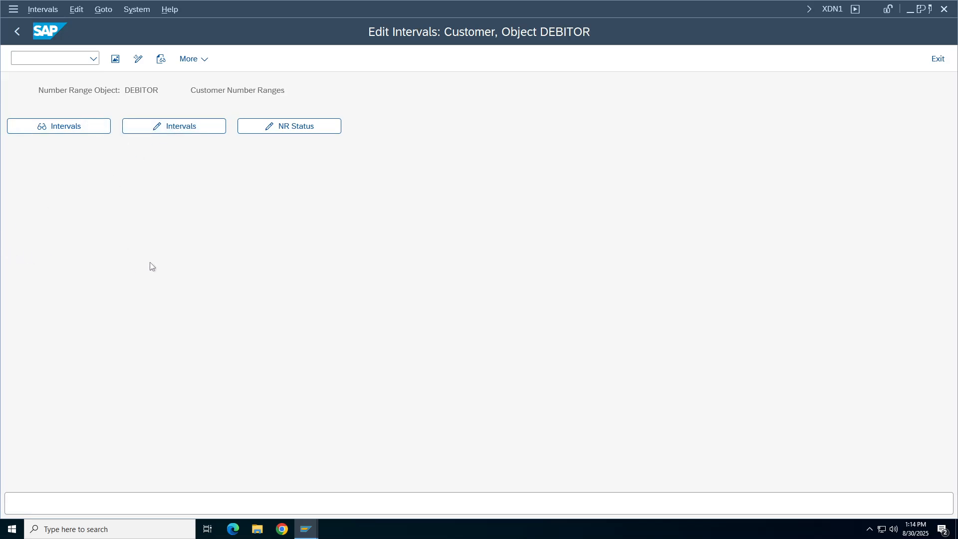
click(158, 128)
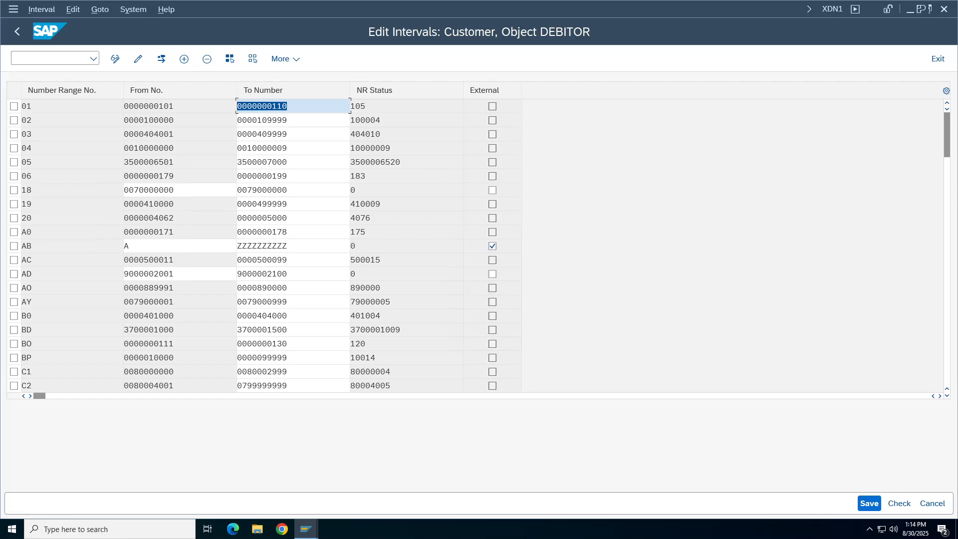
click(180, 330)
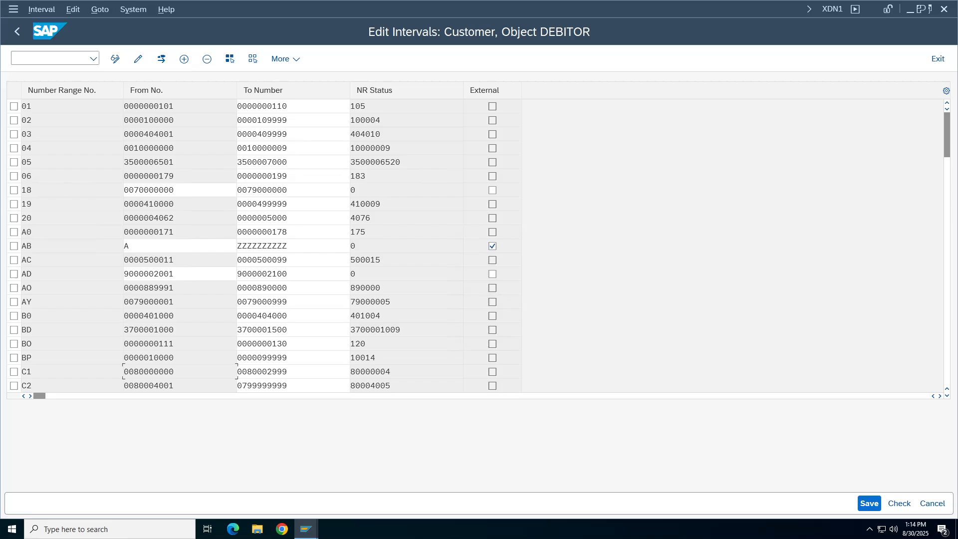
Look through the existing customer number range intervals to the end of the list.
double_click(142, 372)
scroll(142, 373, down, 6)
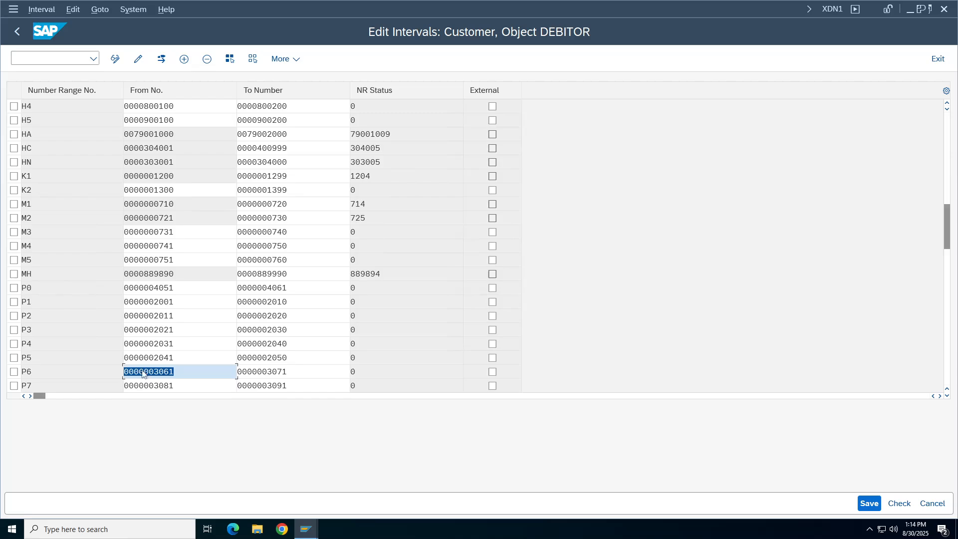
scroll(142, 373, down, 5)
scroll(142, 373, down, 5)
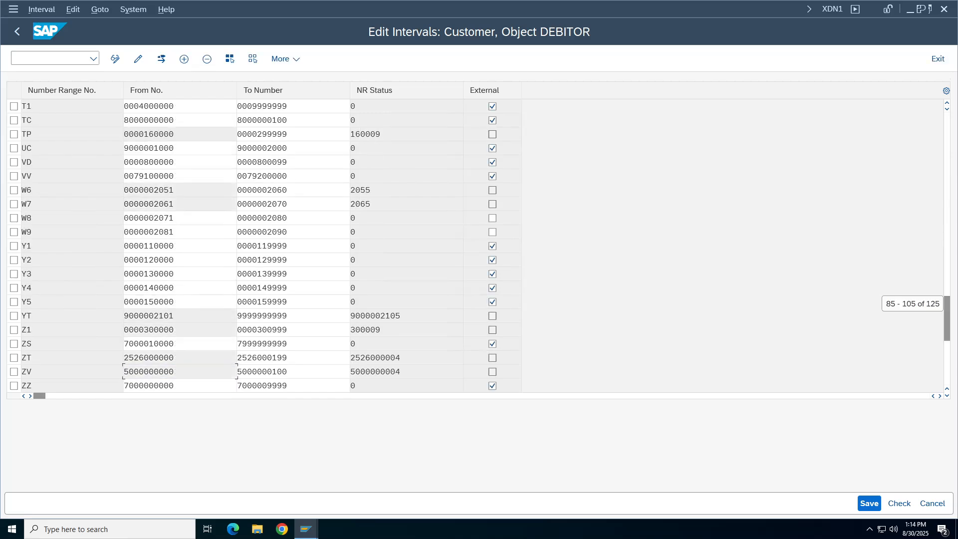
scroll(142, 370, down, 5)
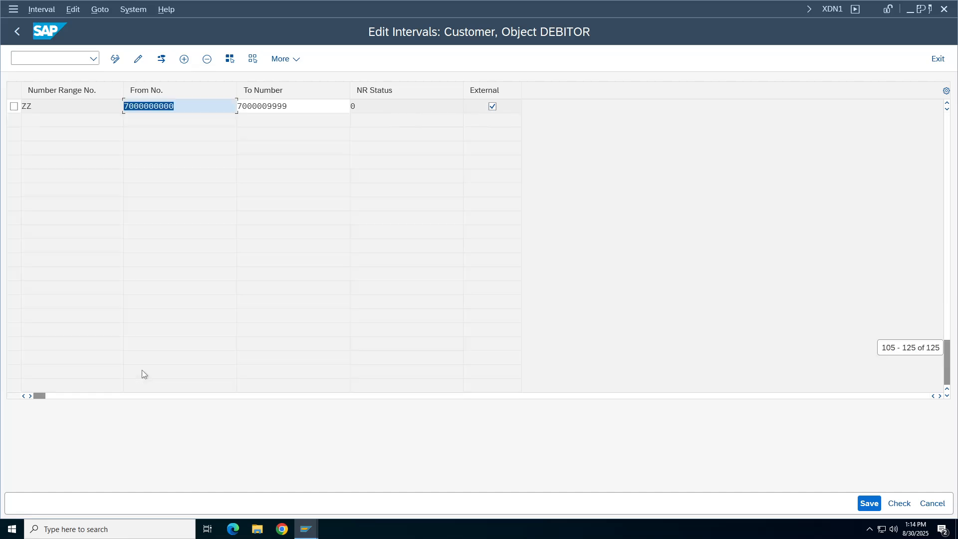
scroll(142, 370, up, 13)
scroll(141, 370, up, 13)
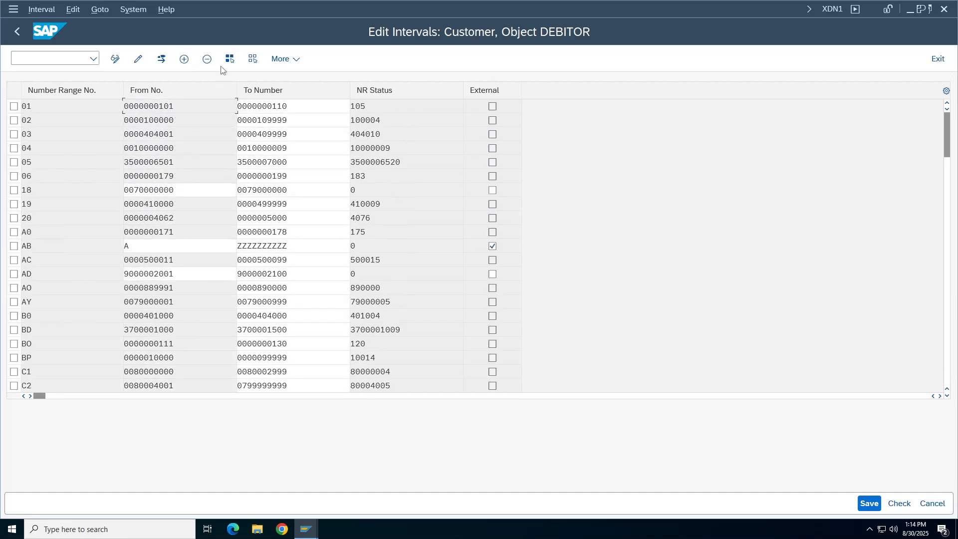
click(184, 59)
click(183, 107)
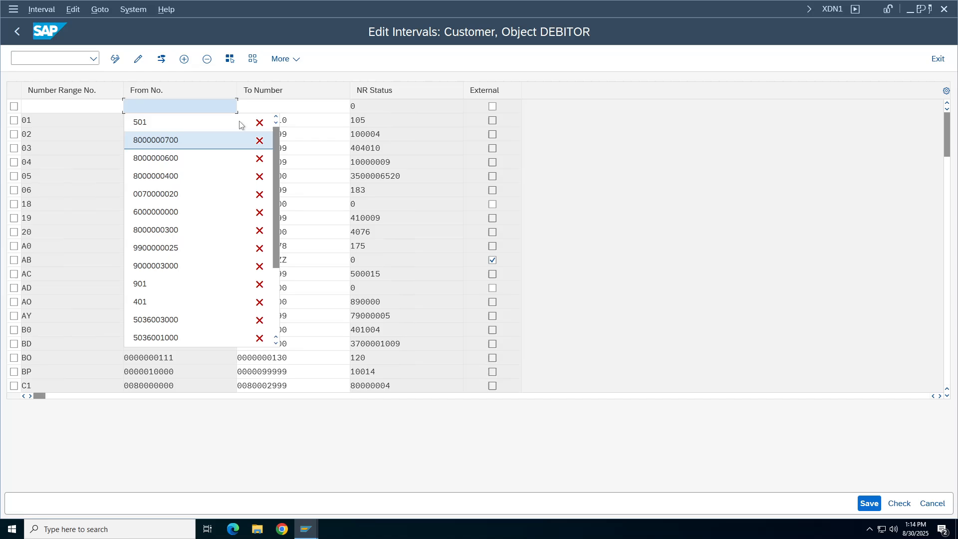
click(279, 107)
click(278, 140)
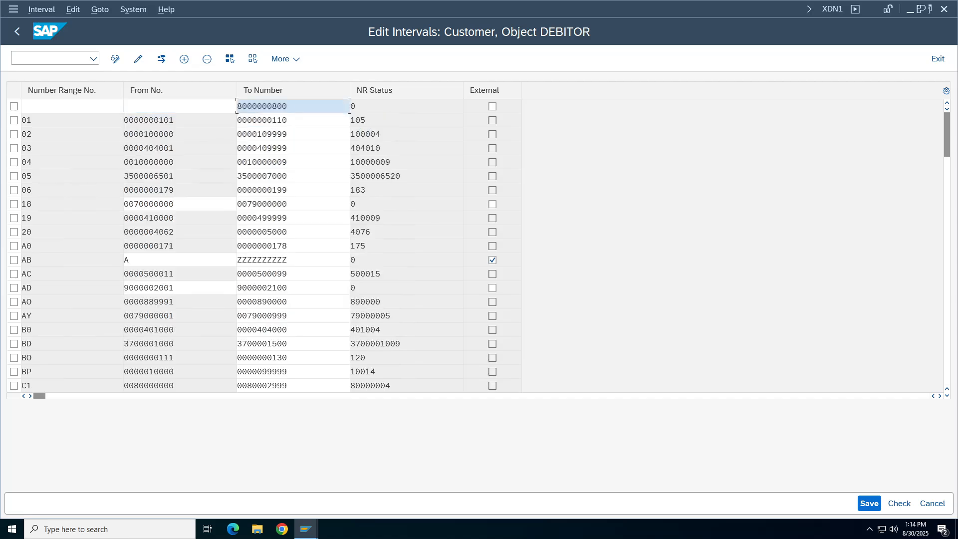
click(177, 106)
click(169, 142)
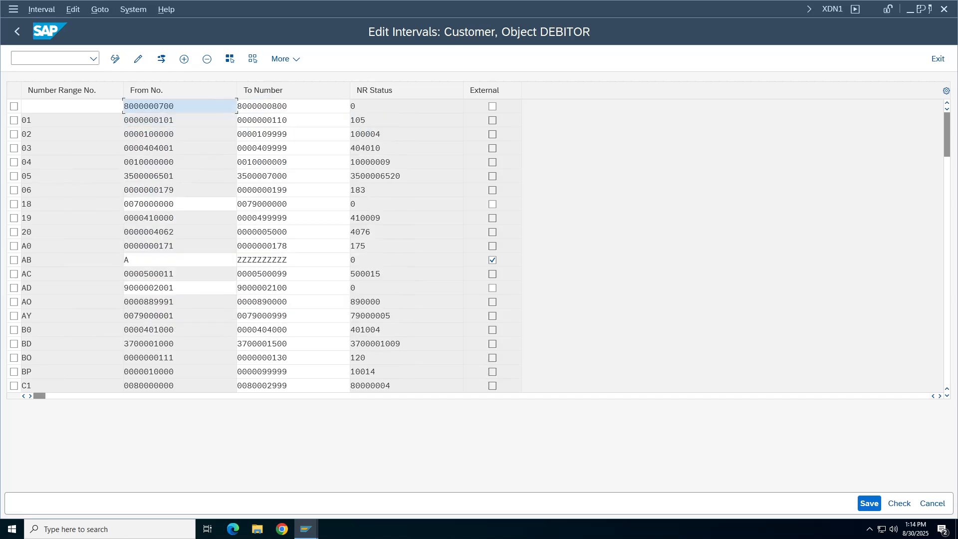
click(55, 106)
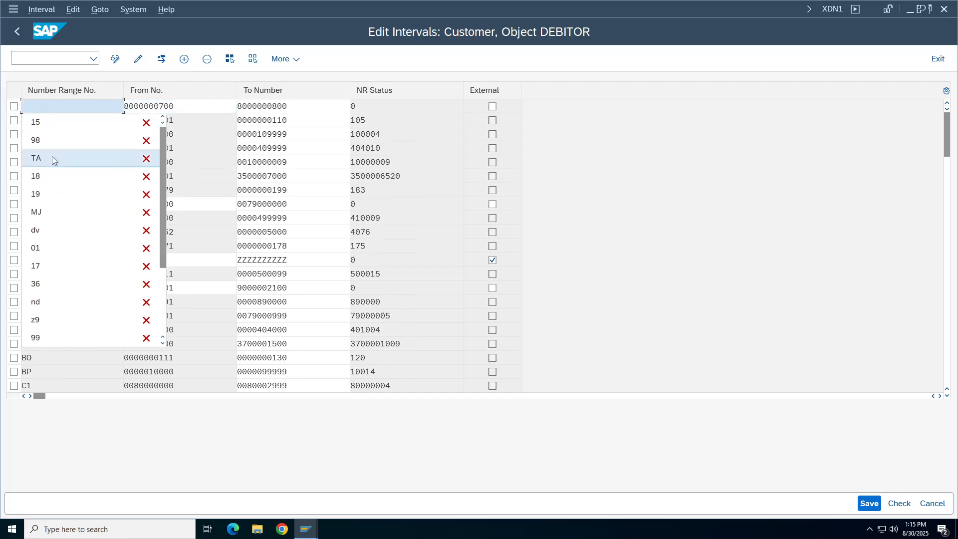
click(53, 140)
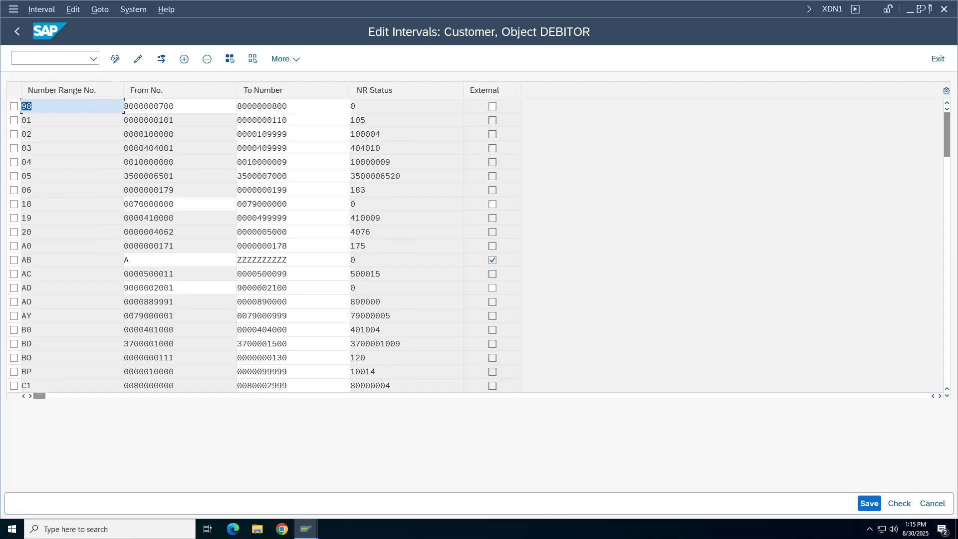
key(Tab)
key(Tab)
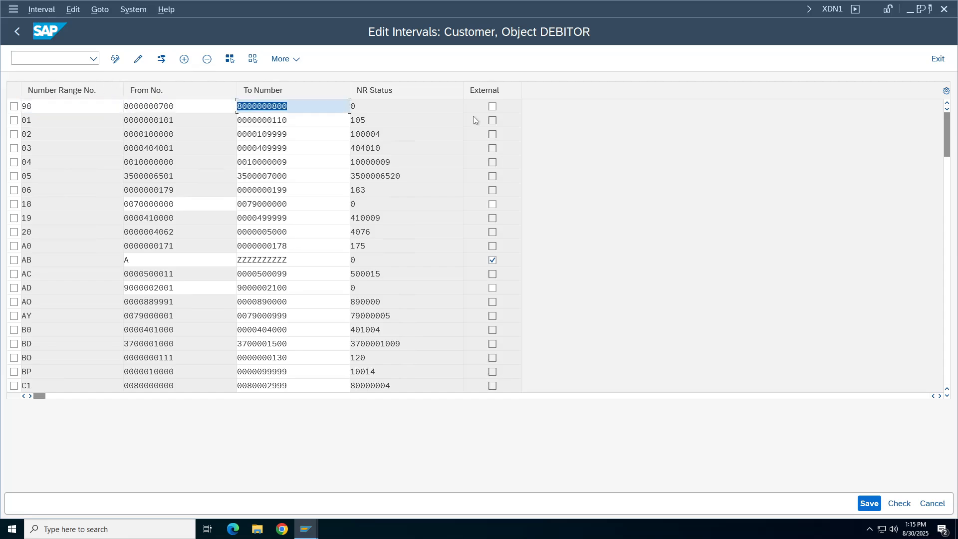
click(492, 106)
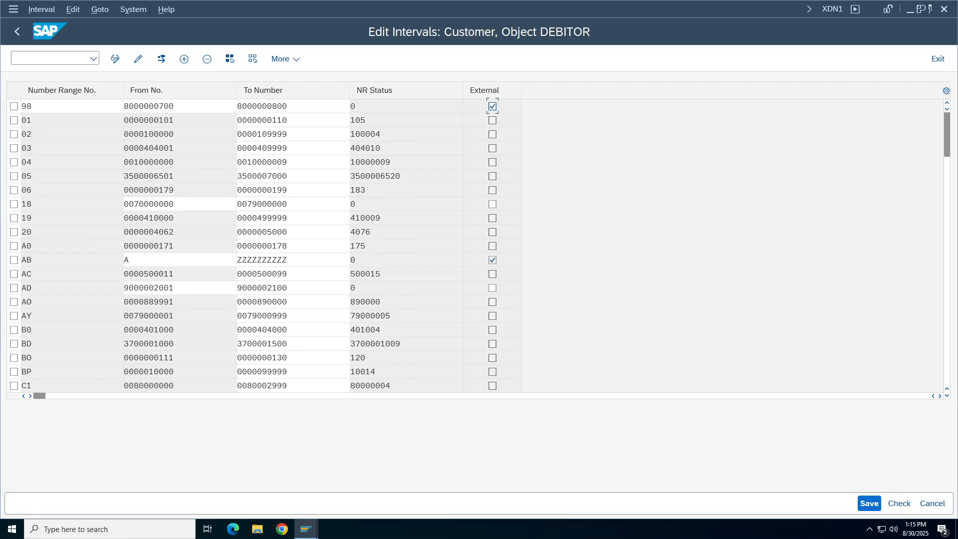
Save the customer intervals, acknowledge the interval transport notice, and return to the IMG.
click(869, 503)
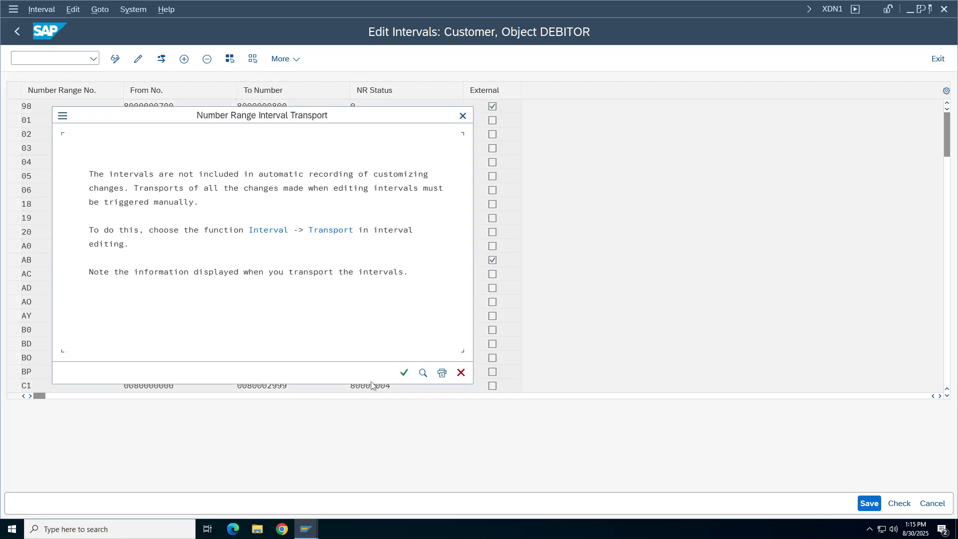
click(404, 373)
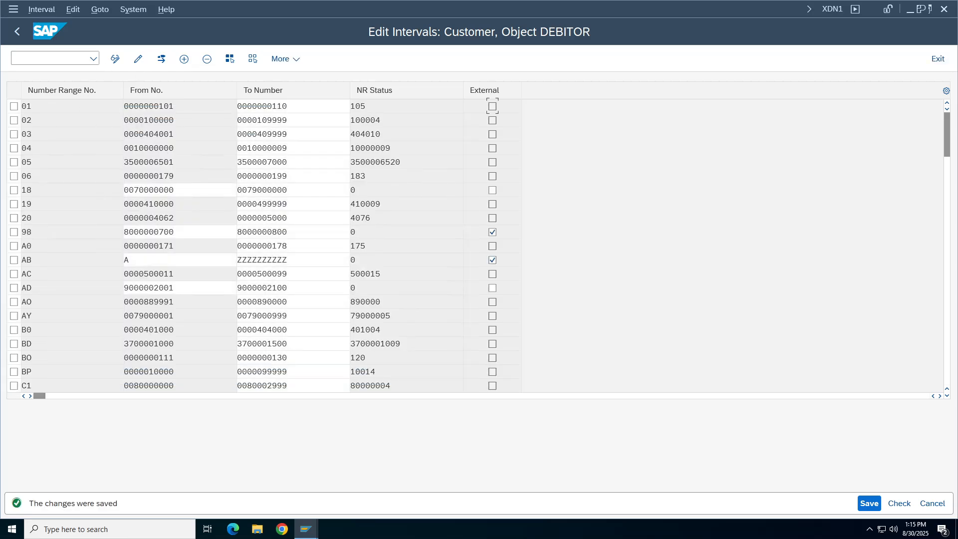
click(17, 31)
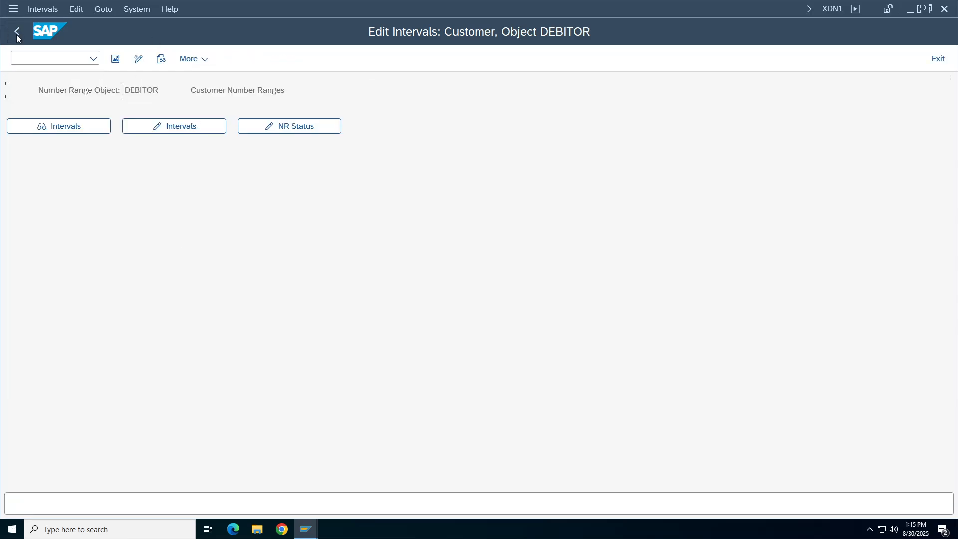
click(17, 31)
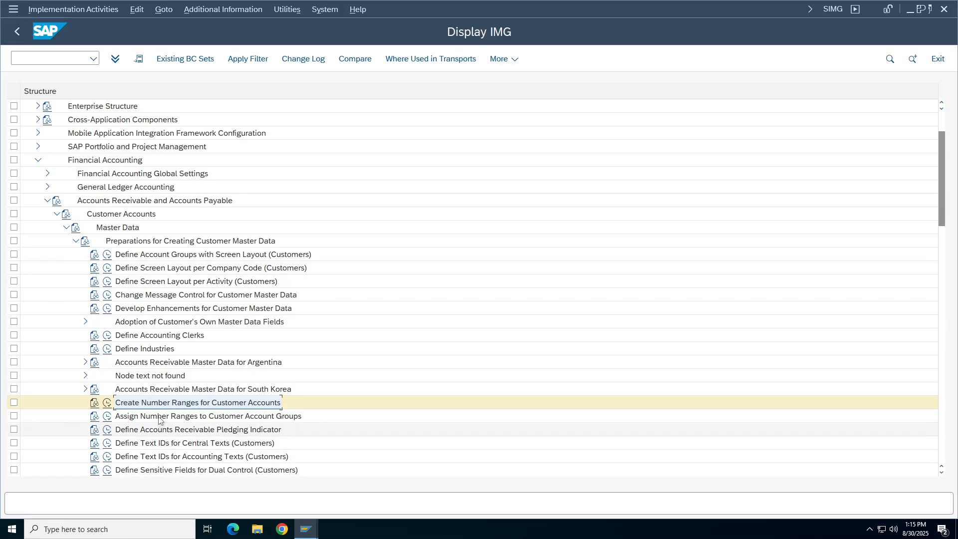
Open Assign Number Ranges to Customer Account Groups and position the list at account group TADC.
click(107, 415)
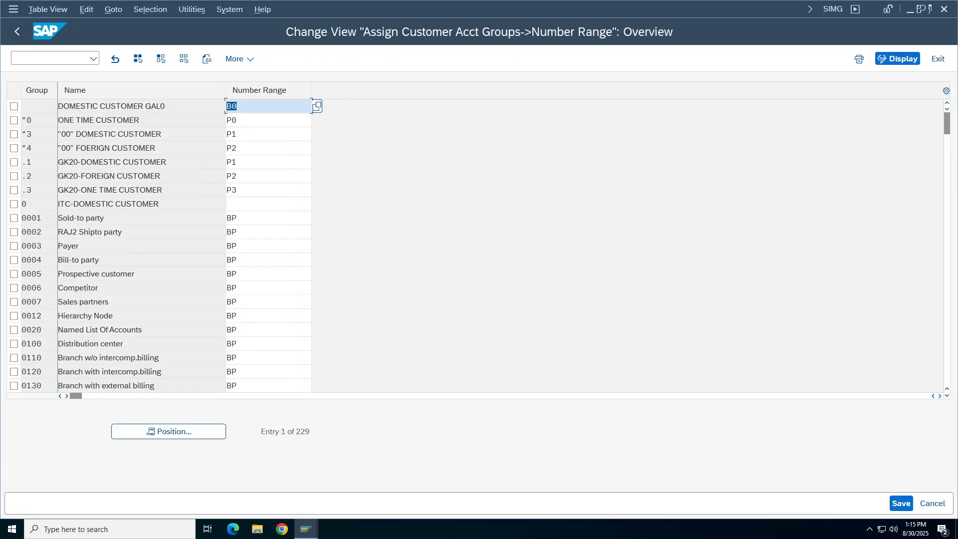
click(202, 433)
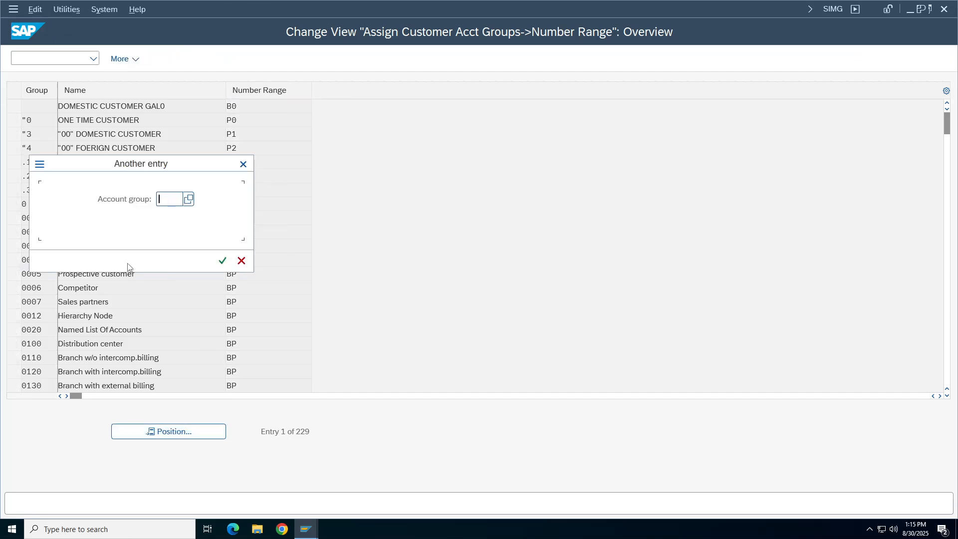
text(tadc)
key(Return)
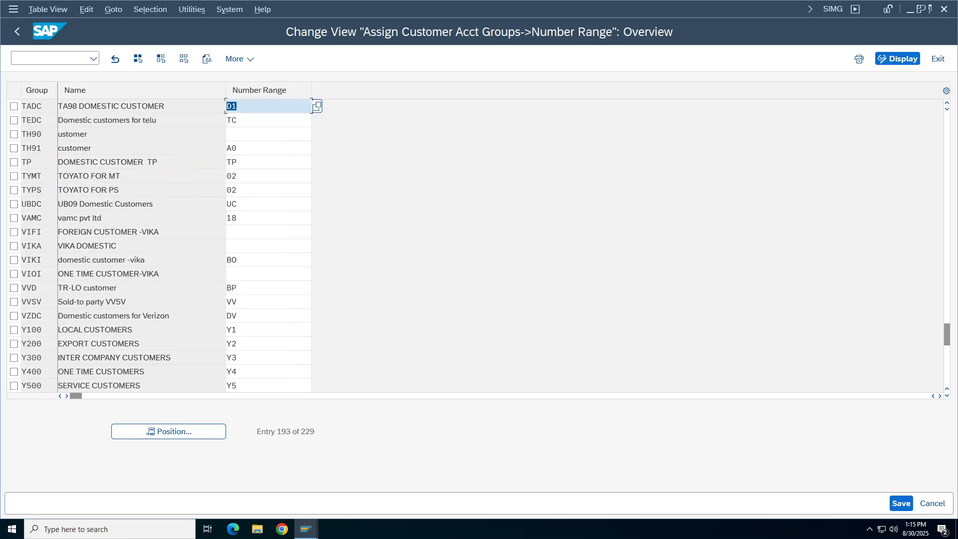
Assign number range 98 to account group TADC, save the assignment, and return to the IMG.
click(121, 106)
drag(91, 106, 166, 106)
double_click(232, 107)
key(Return)
key(ctrl+s)
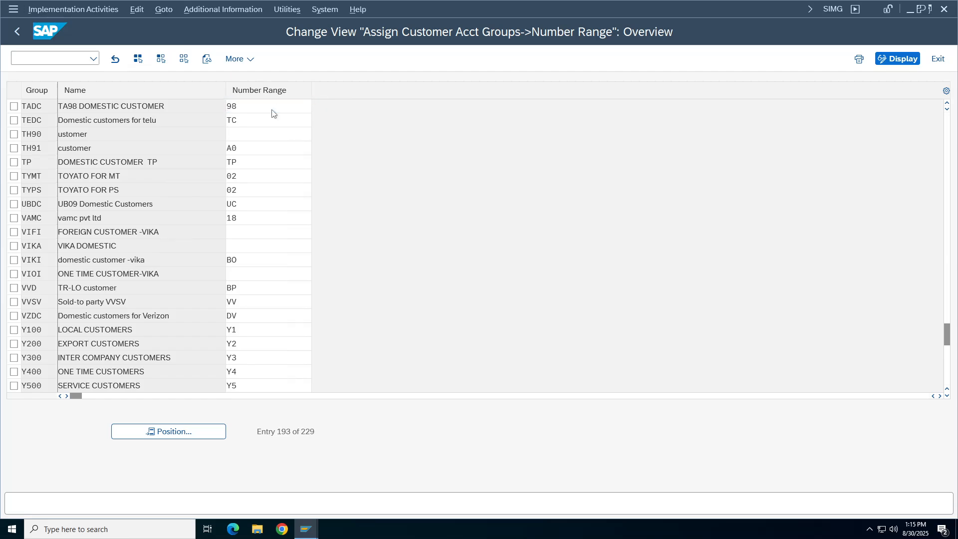
click(285, 259)
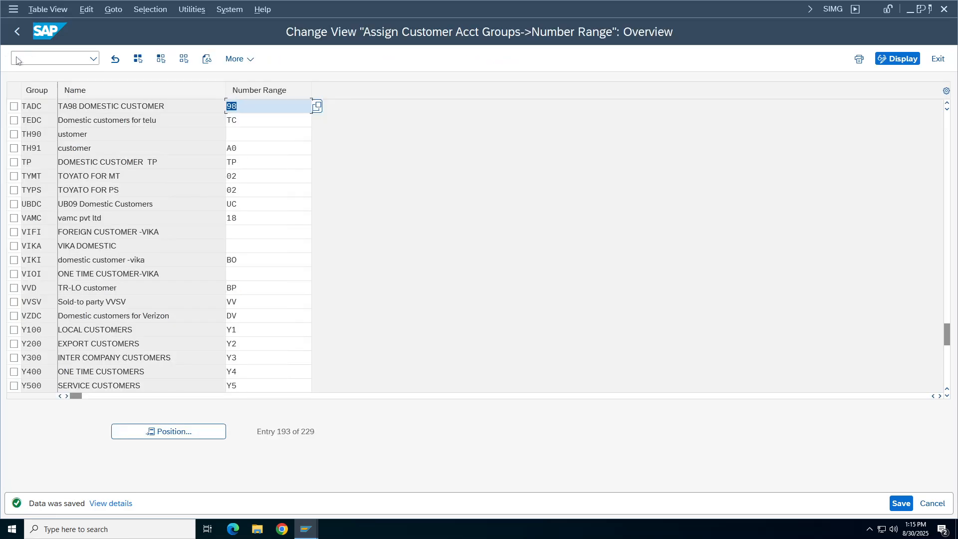
click(17, 31)
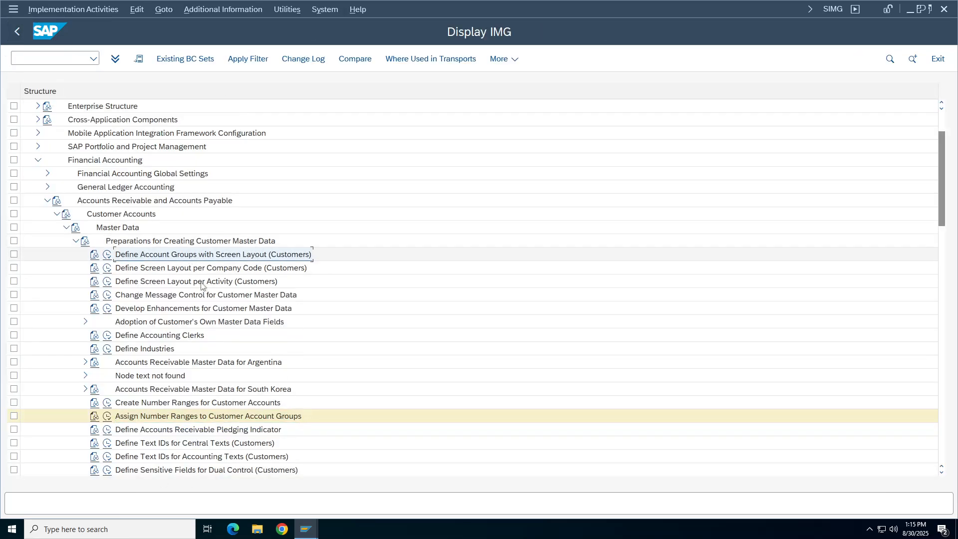
key(Up)
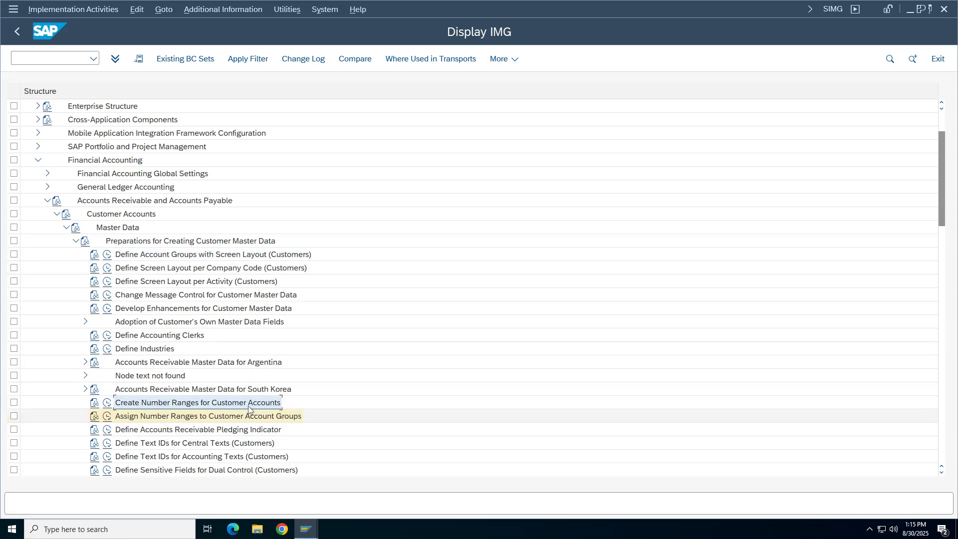
key(Up)
key(Up)
key(Up)
key(Up)
key(Up)
key(Up)
key(Up)
key(Up)
key(Up)
key(Up)
key(Up)
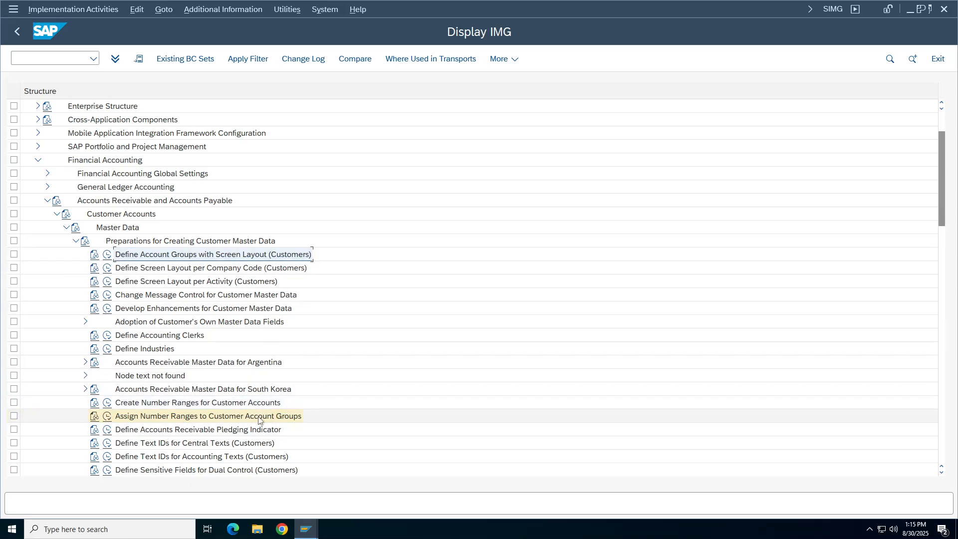
Collapse the expanded customer master data nodes up through the whole Financial Accounting branch of the IMG structure.
click(256, 418)
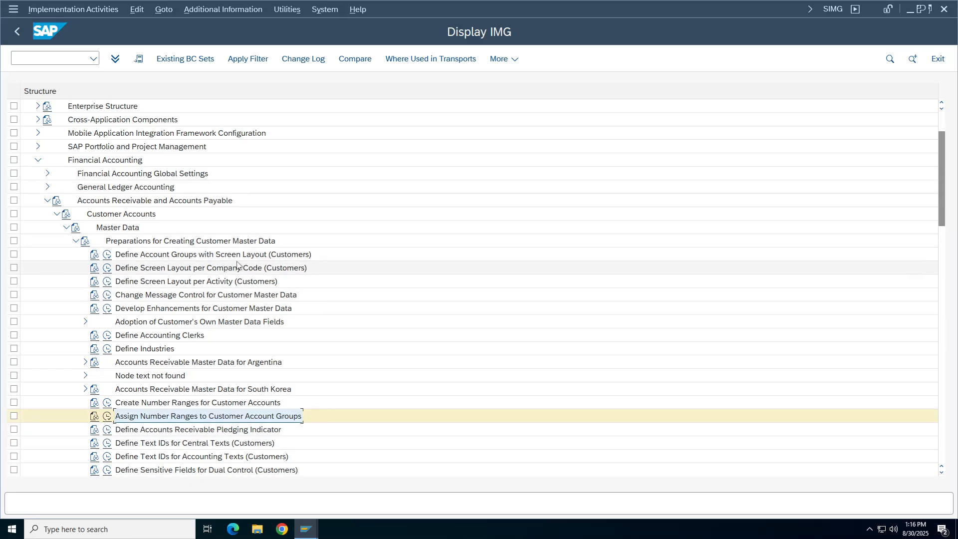
click(257, 418)
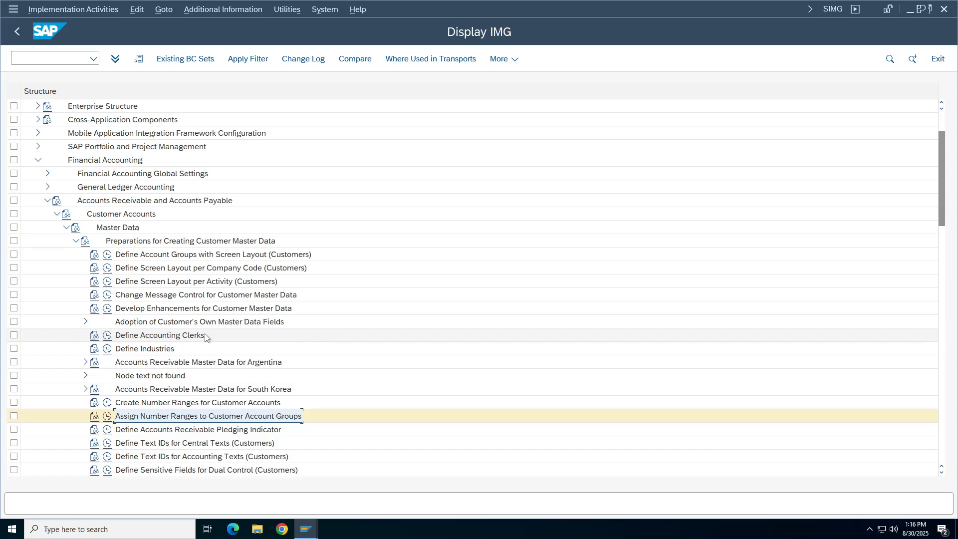
click(76, 241)
click(65, 228)
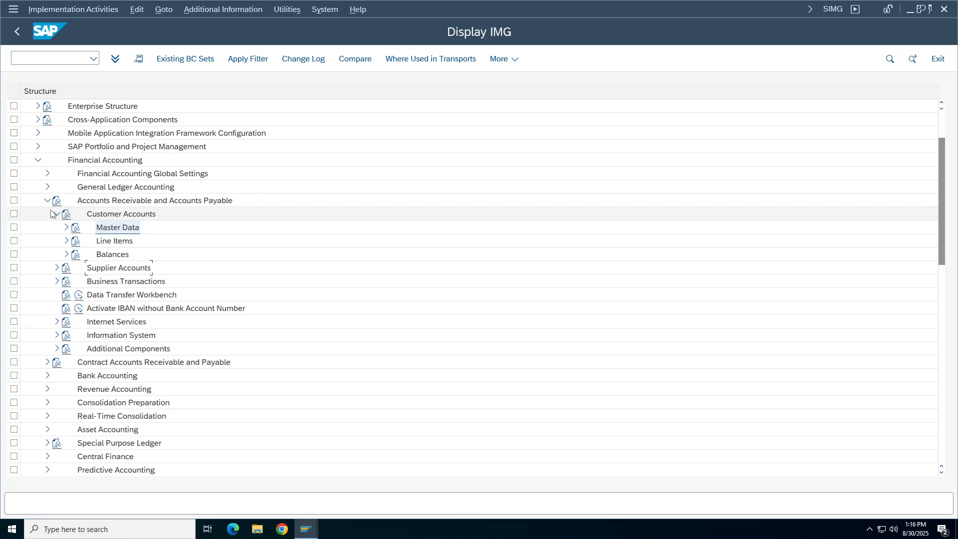
click(52, 211)
click(48, 200)
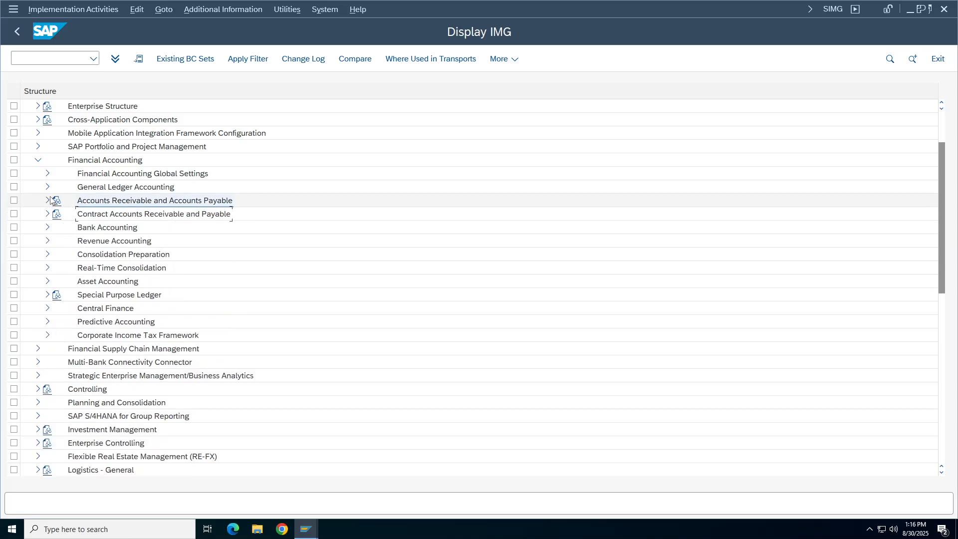
click(37, 162)
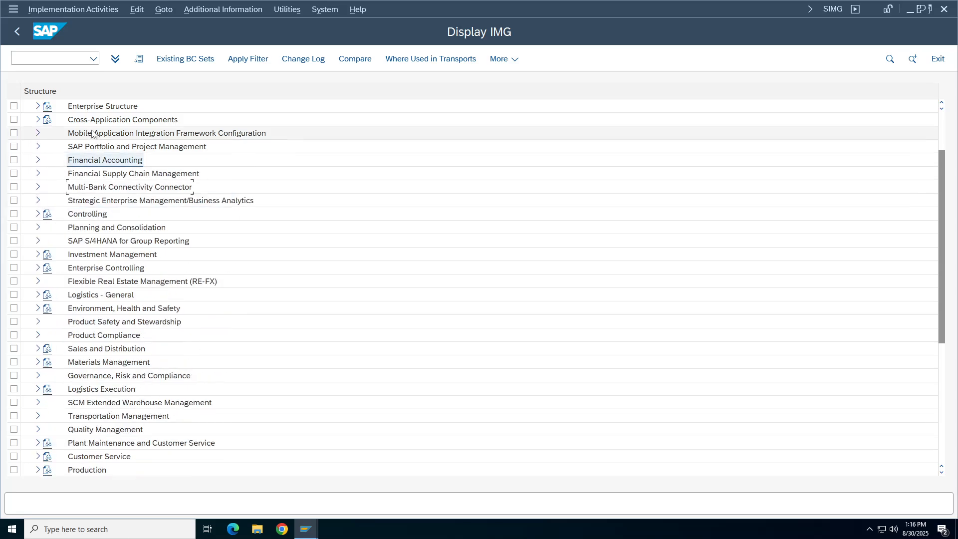
Open the Define Number Ranges activity under Cross-Application Components, SAP Business Partner, Business Partner, Basic Settings, Number Ranges and Groupings.
click(38, 120)
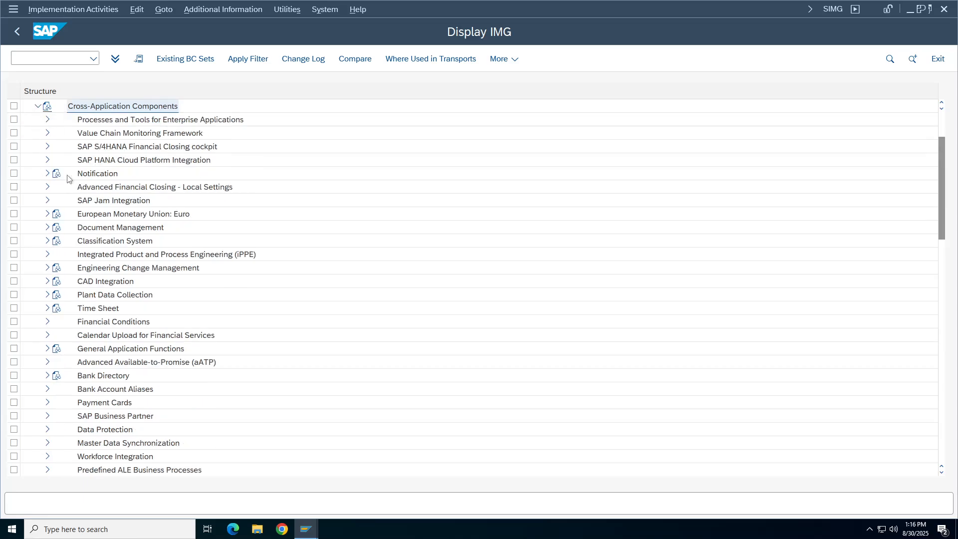
double_click(94, 417)
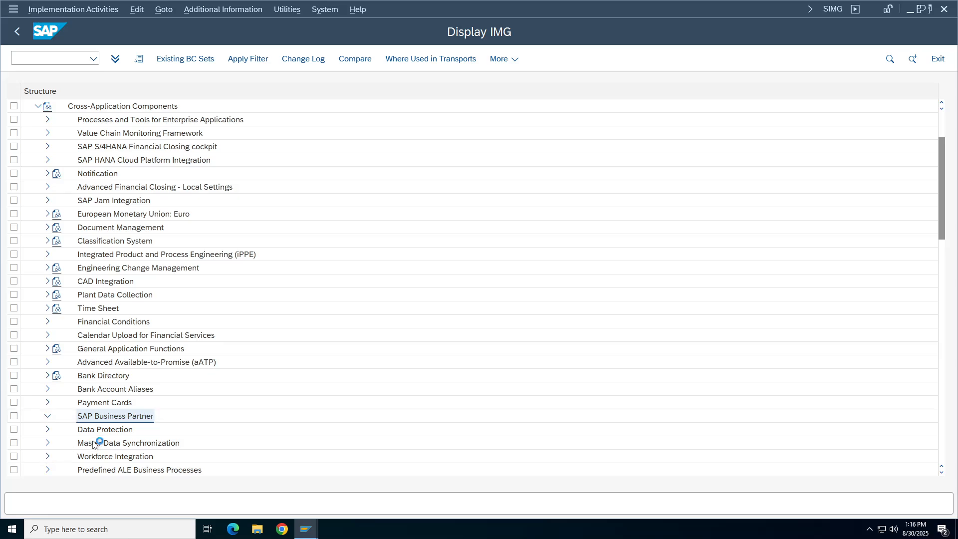
click(95, 362)
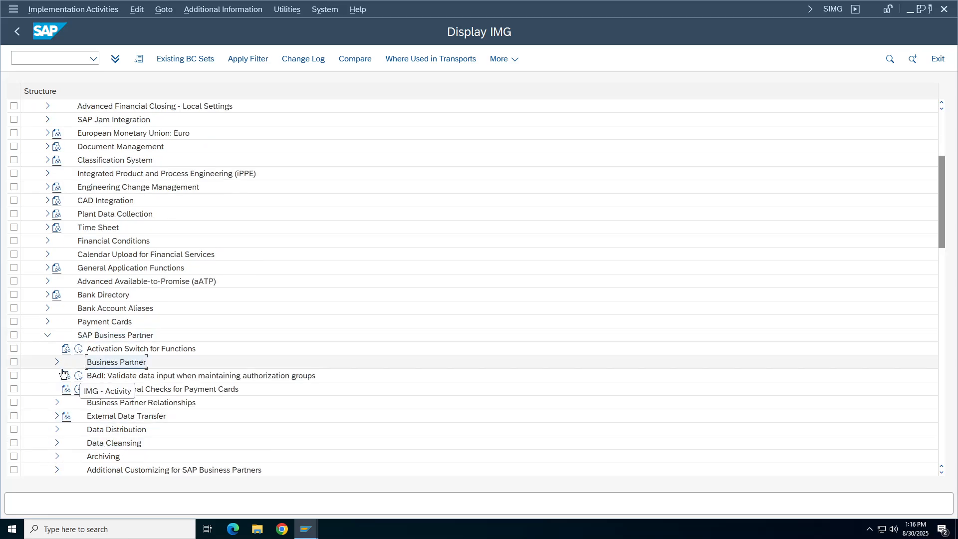
click(57, 363)
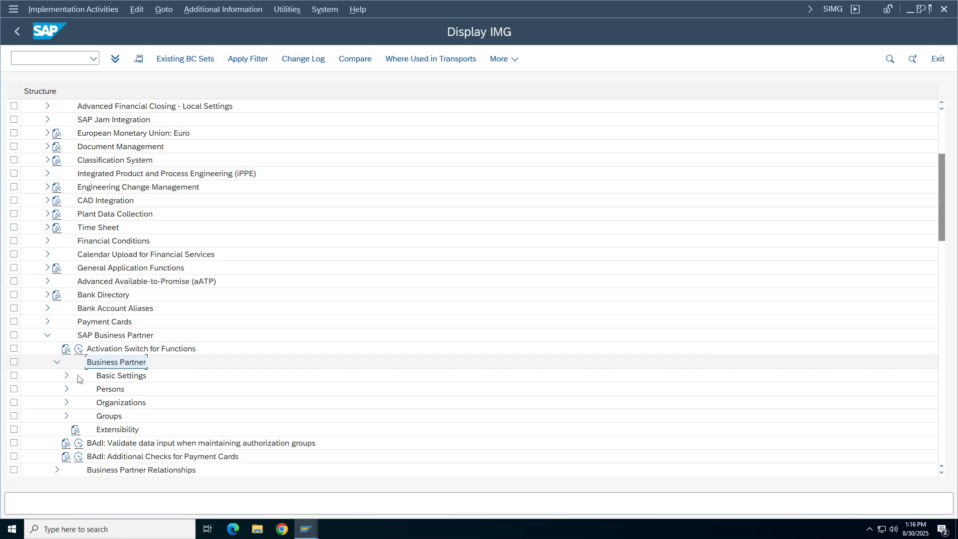
click(67, 375)
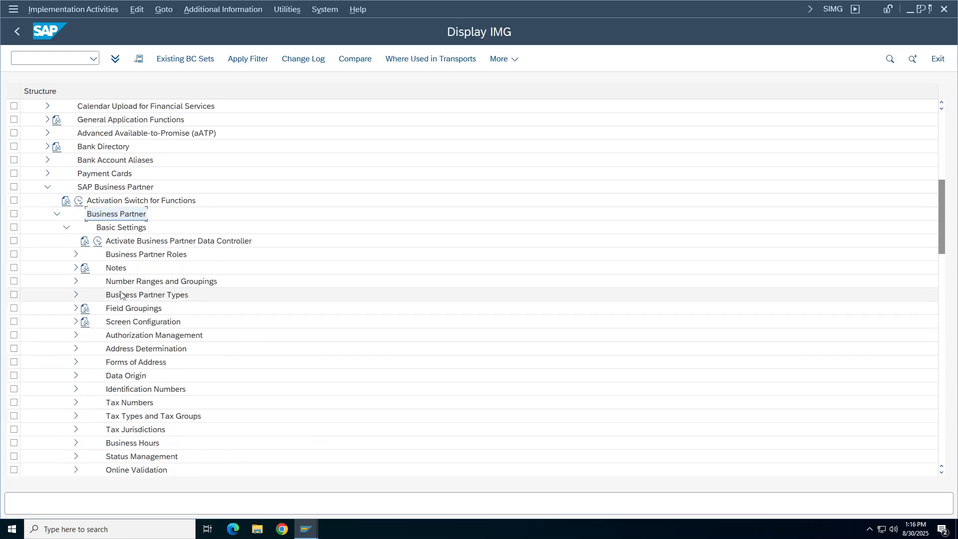
click(165, 283)
click(76, 280)
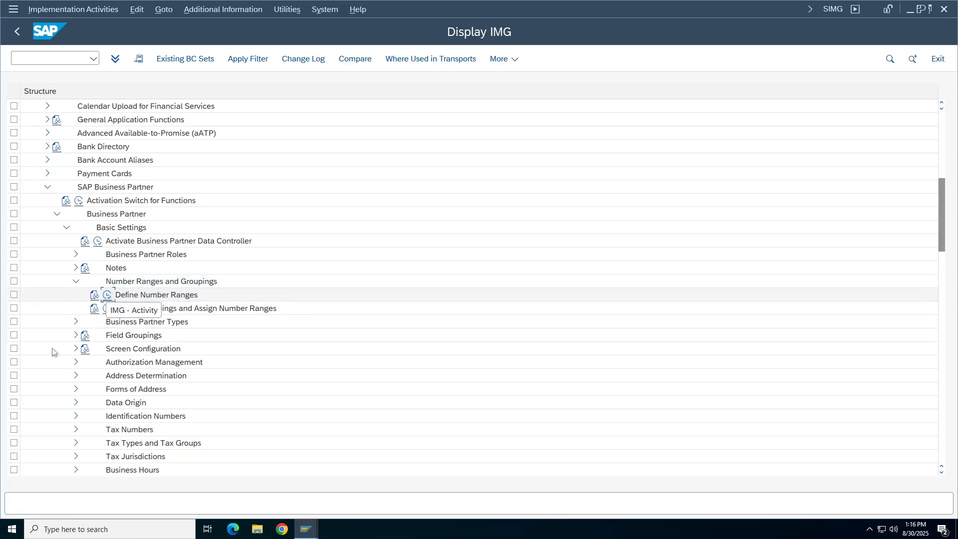
click(107, 295)
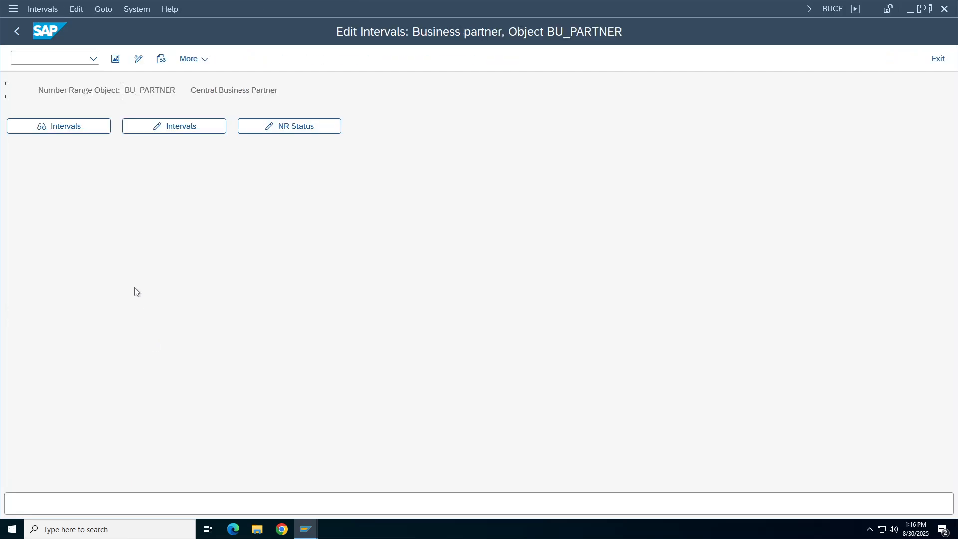
click(175, 131)
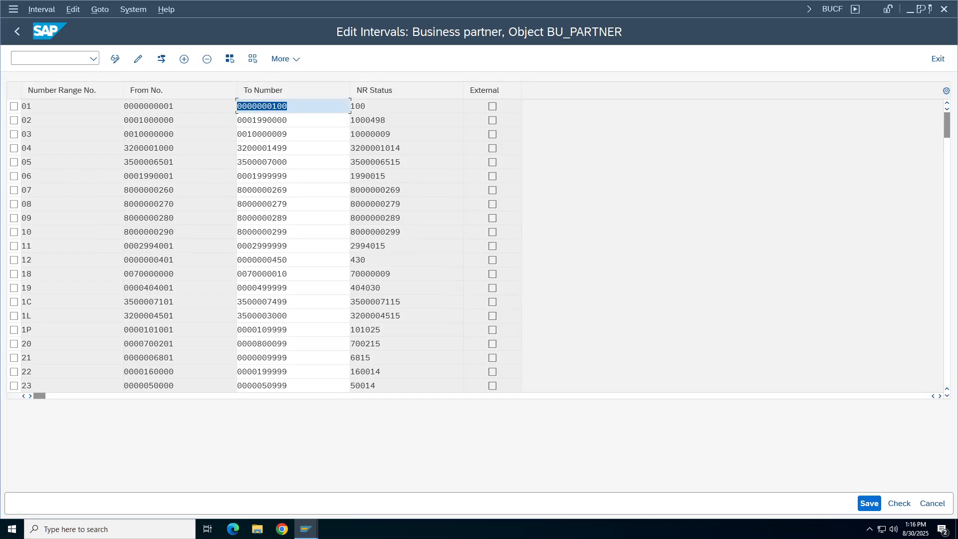
click(184, 59)
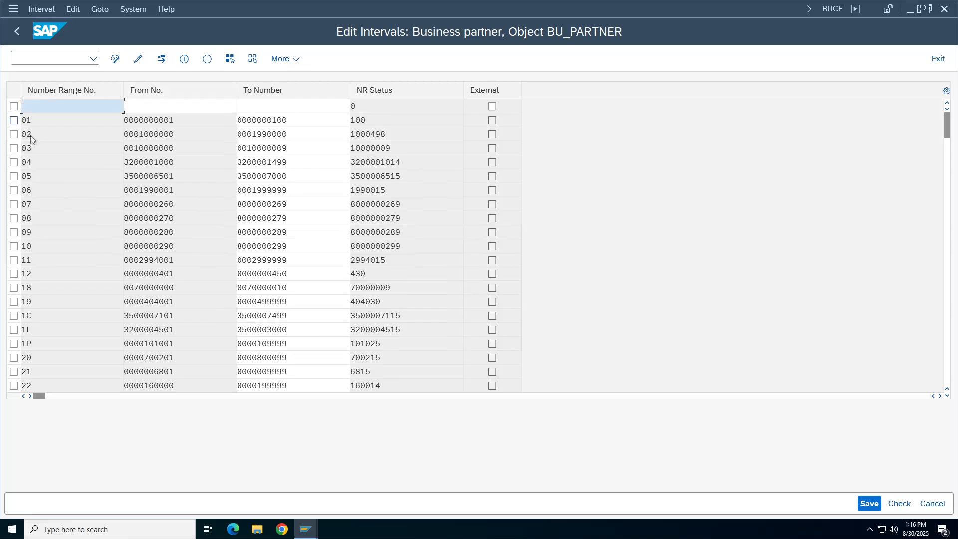
text(98)
click(164, 106)
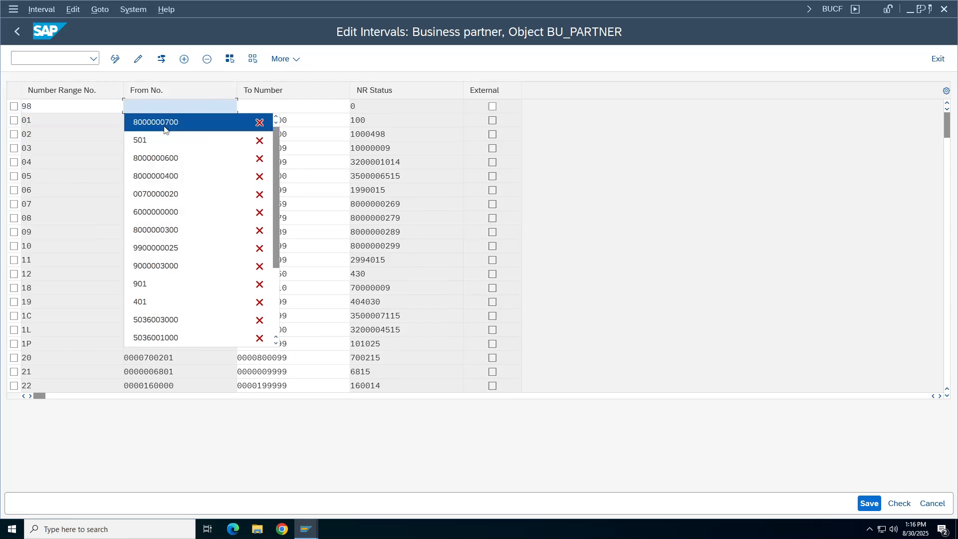
click(165, 125)
click(280, 106)
click(279, 122)
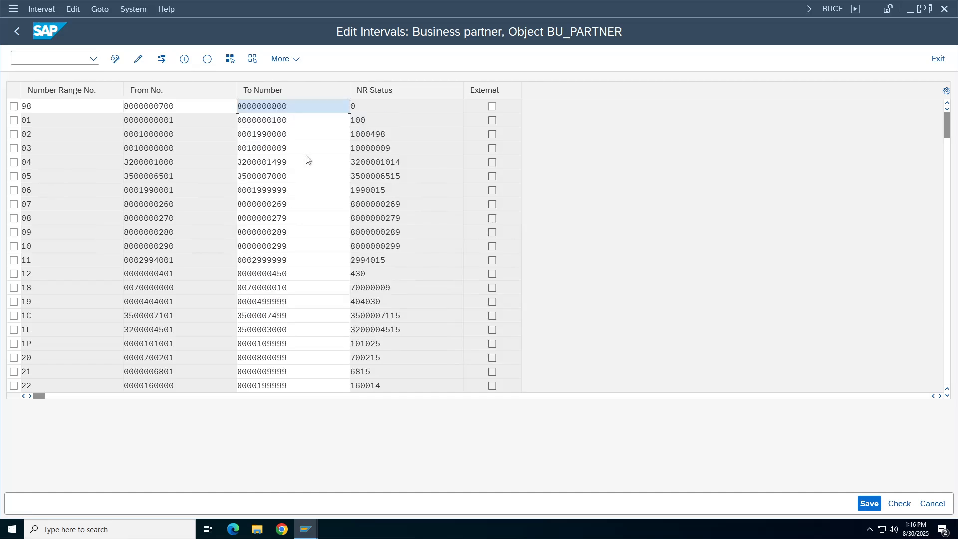
click(868, 504)
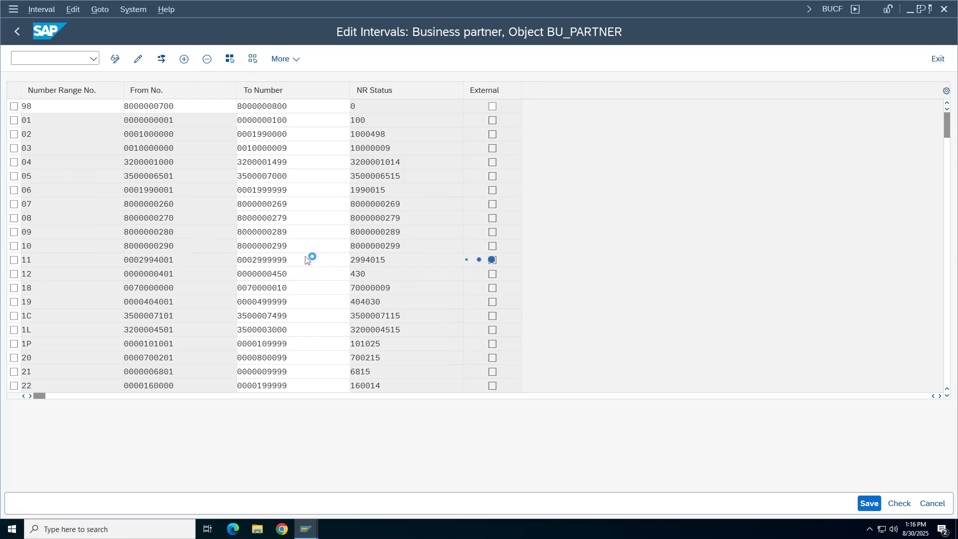
click(404, 375)
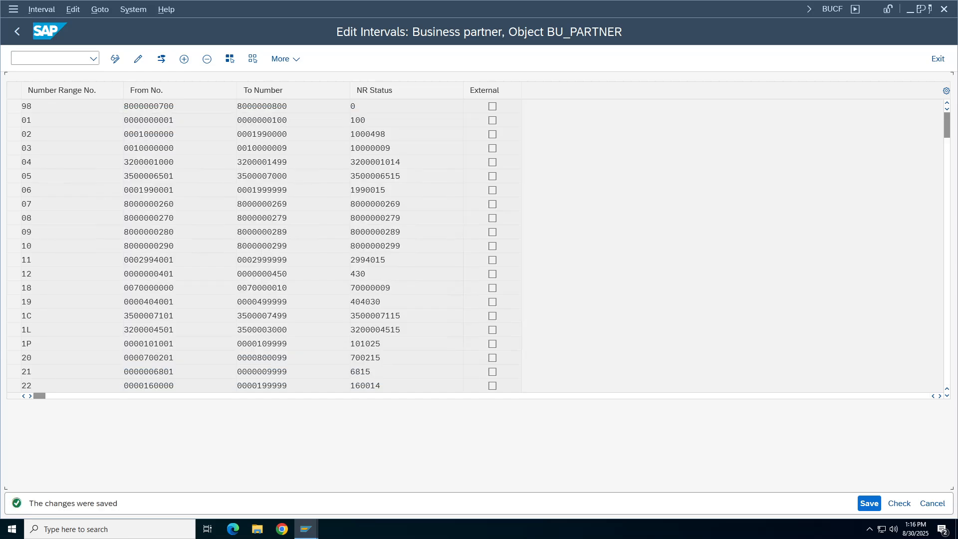
click(18, 31)
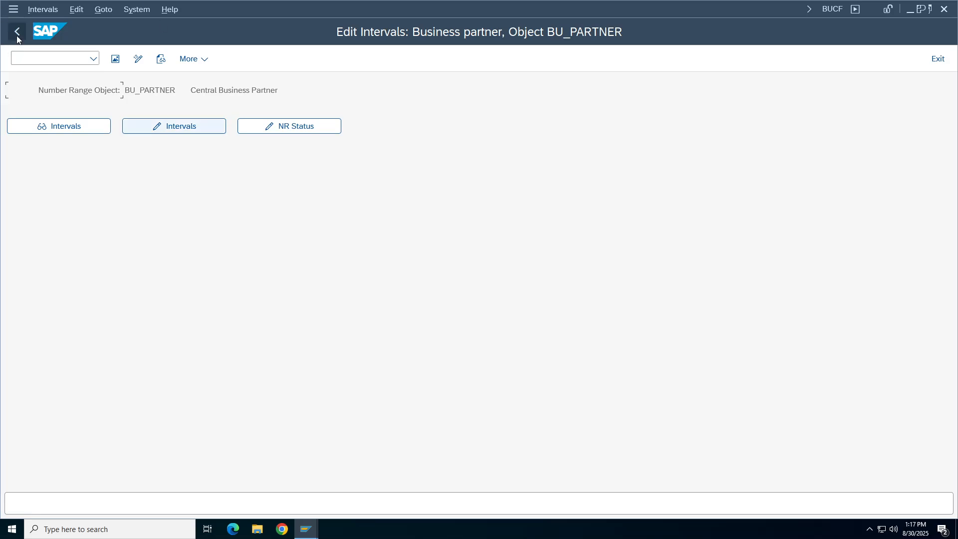
click(18, 31)
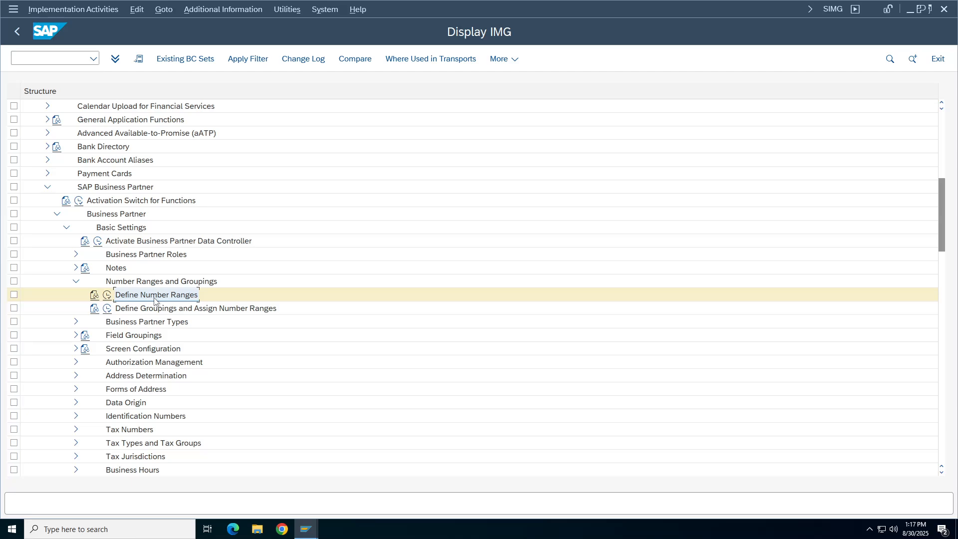
Create a new BP grouping TADC in Define Groupings and Assign Number Ranges, with short name and description "BP for TA98".
click(107, 309)
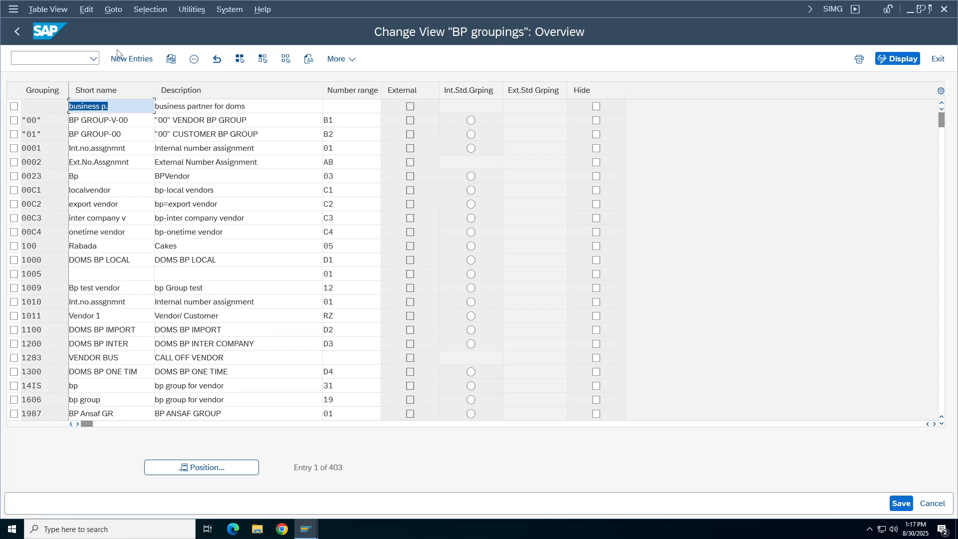
click(124, 59)
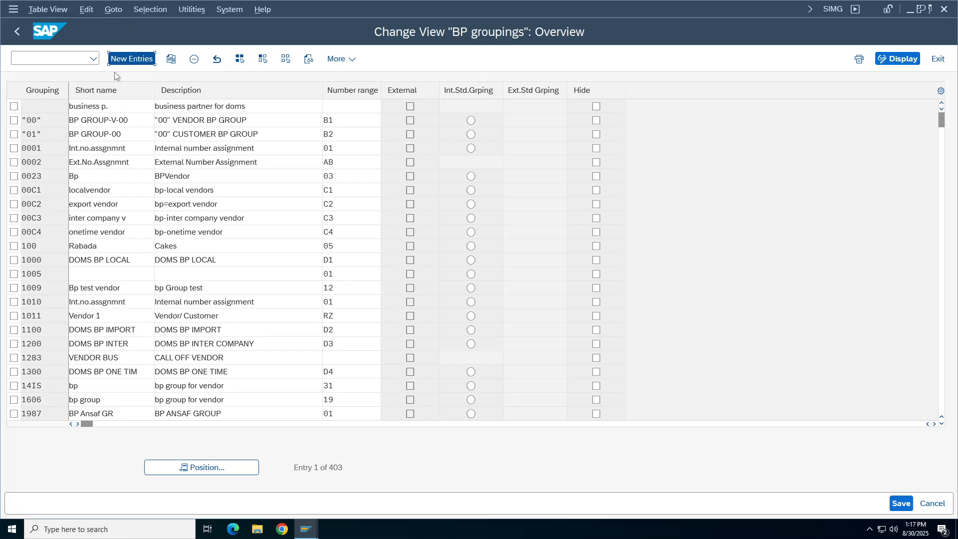
key(Escape)
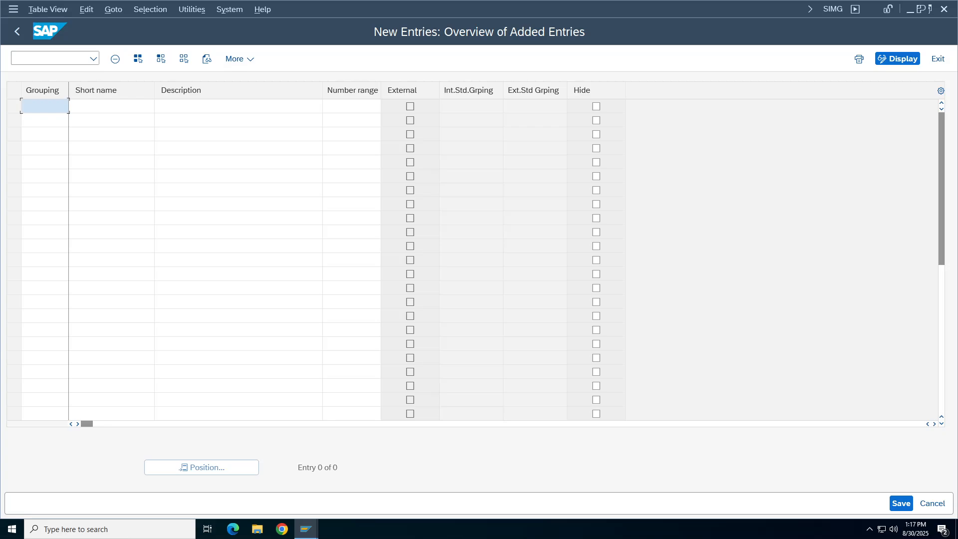
text(TADC)
key(Tab)
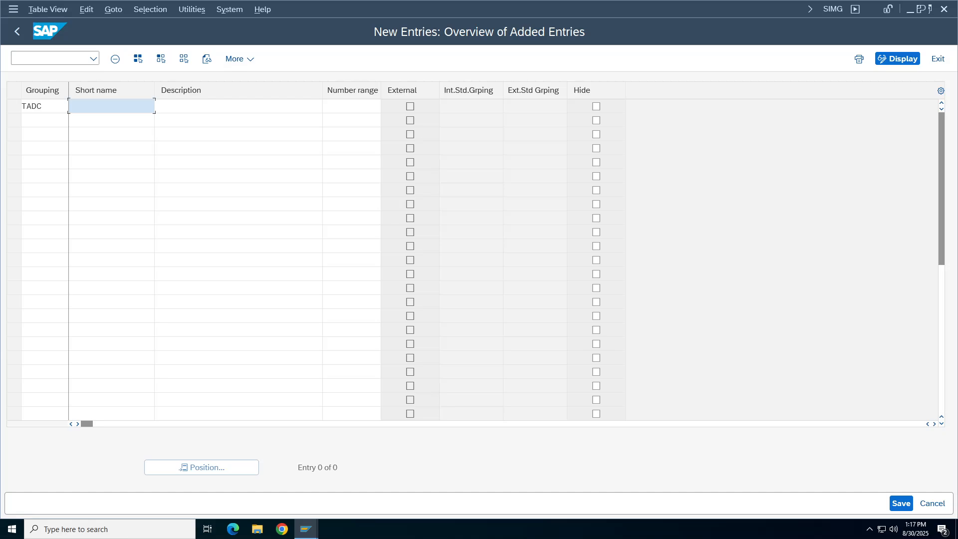
text(BP for TA98)
key(ctrl+a)
key(ctrl+c)
key(Right)
key(Tab)
key(ctrl+v)
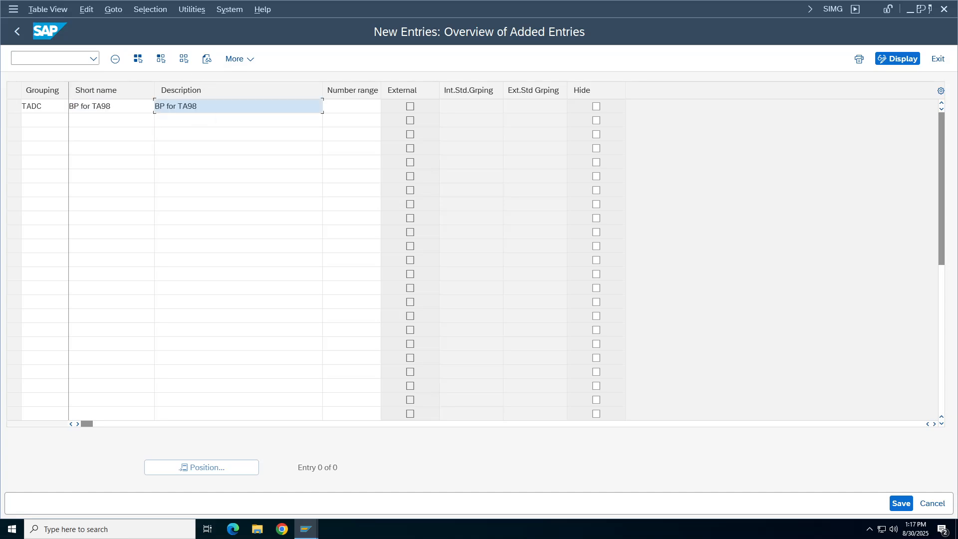
Assign number range 98 to grouping TADC and save the entry in customizing request S4HK904808.
key(Tab)
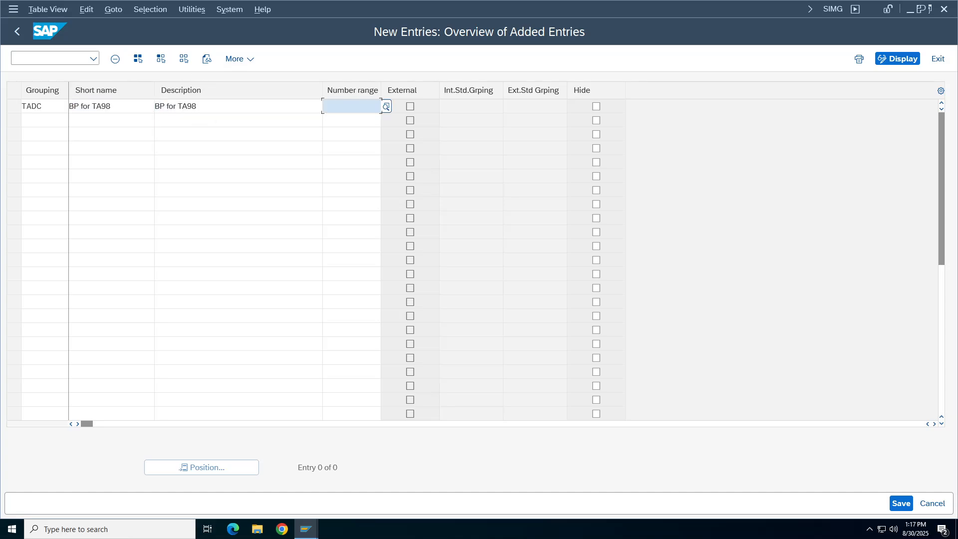
text(98)
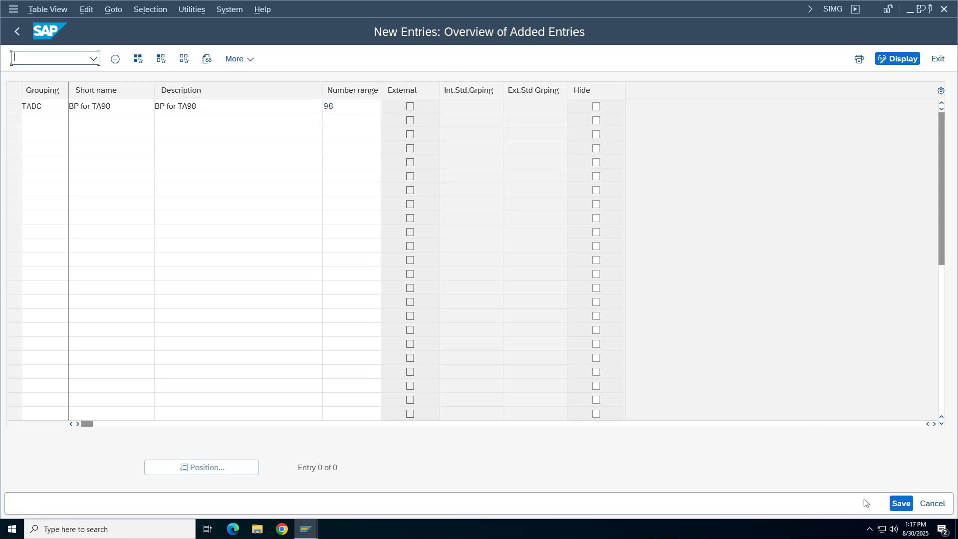
click(901, 503)
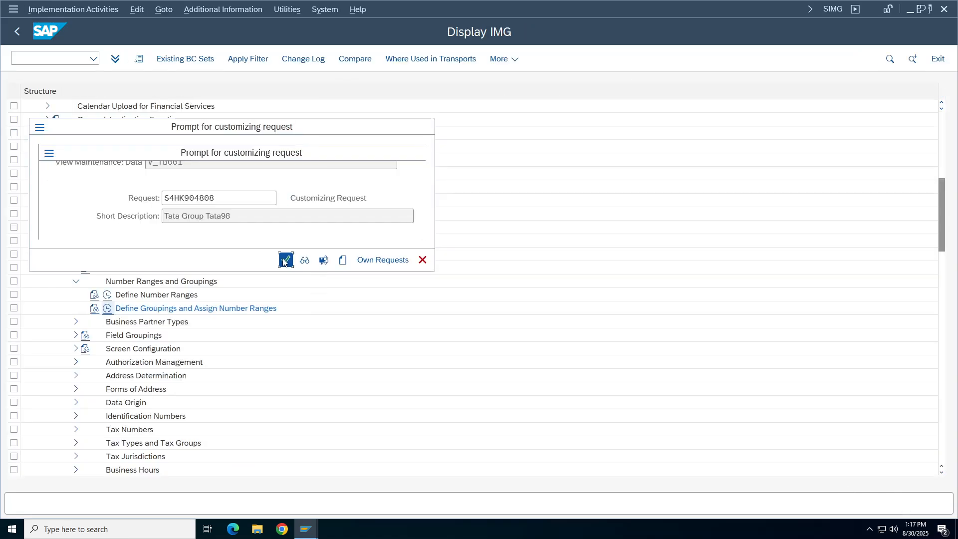
click(283, 258)
click(17, 31)
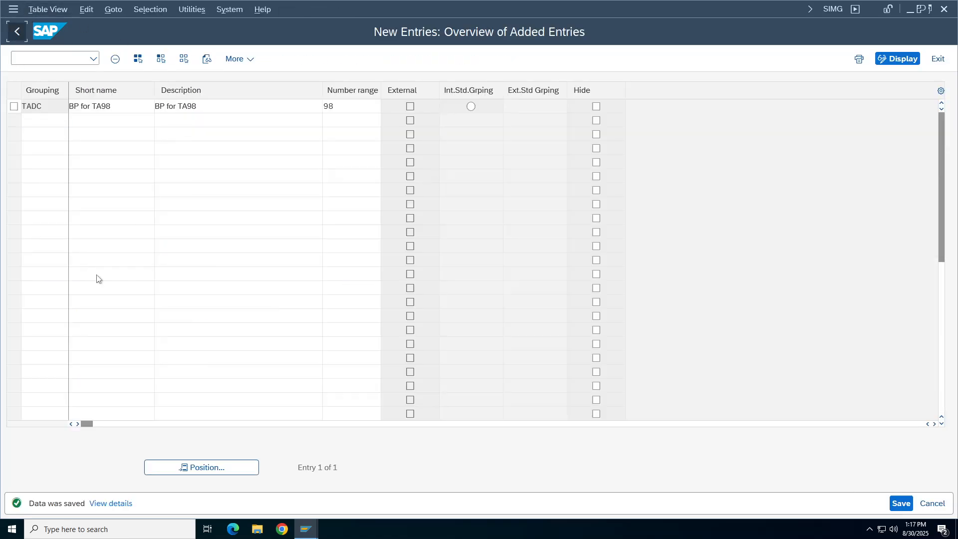
Position the BP groupings list at TADC to check the entry, and return to the IMG structure.
click(231, 464)
text(tadc)
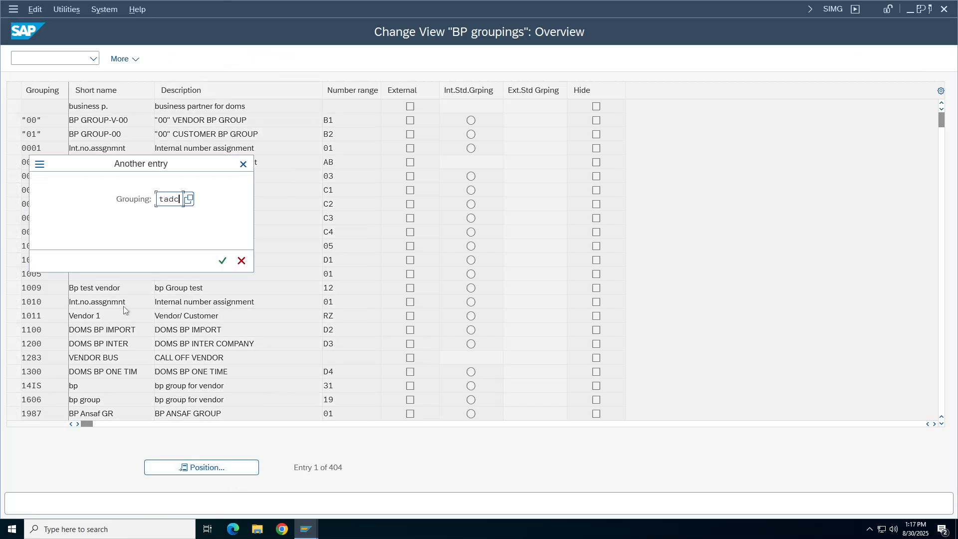
key(Return)
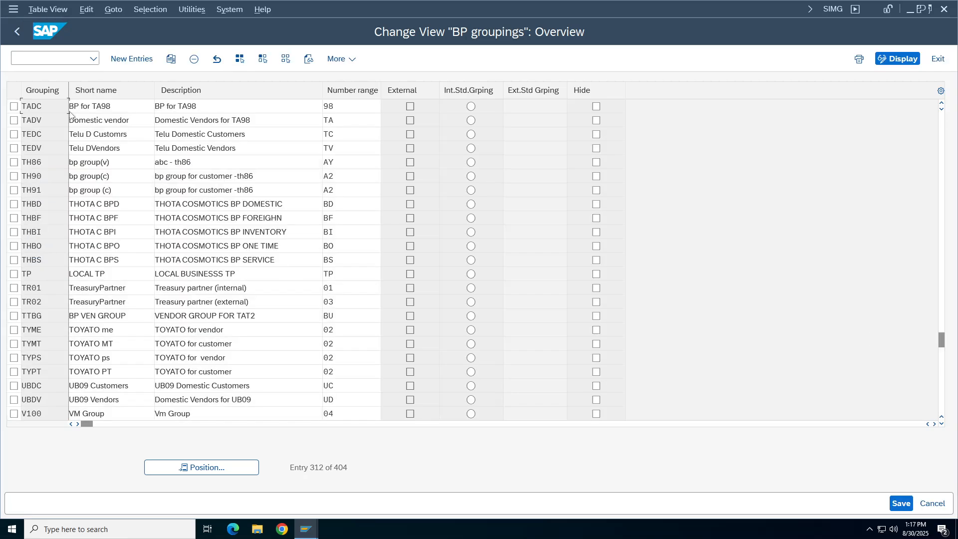
double_click(31, 106)
click(17, 32)
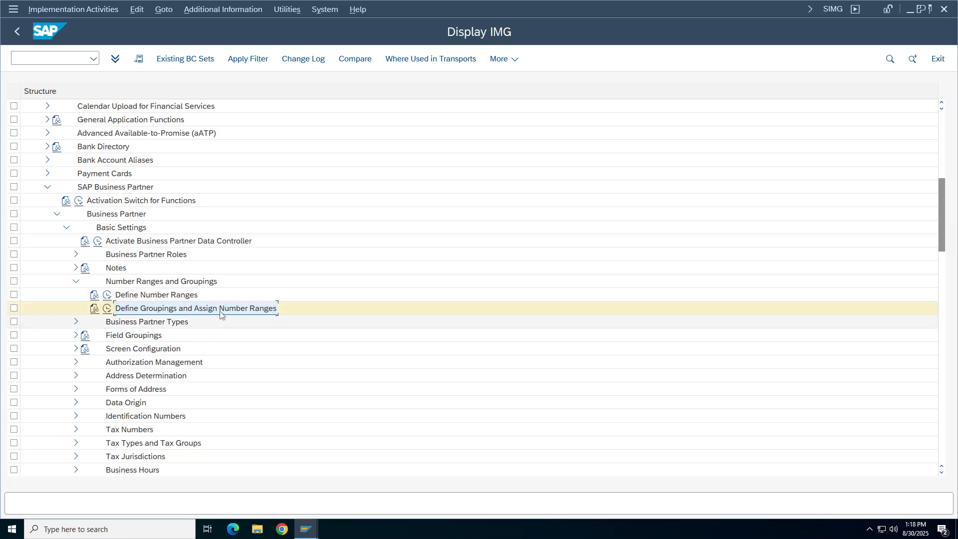
Collapse the Basic Settings, Business Partner and SAP Business Partner nodes in the IMG structure.
double_click(154, 282)
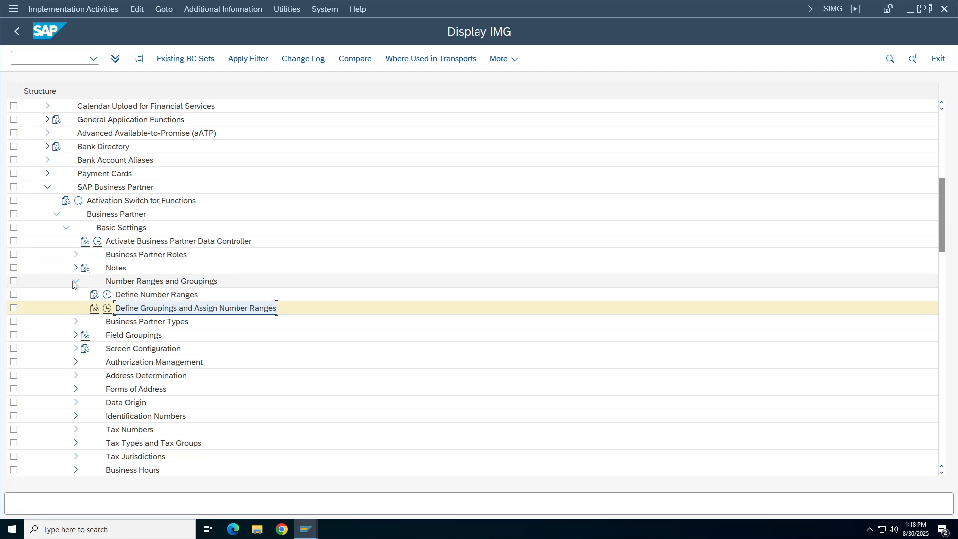
click(66, 228)
click(57, 213)
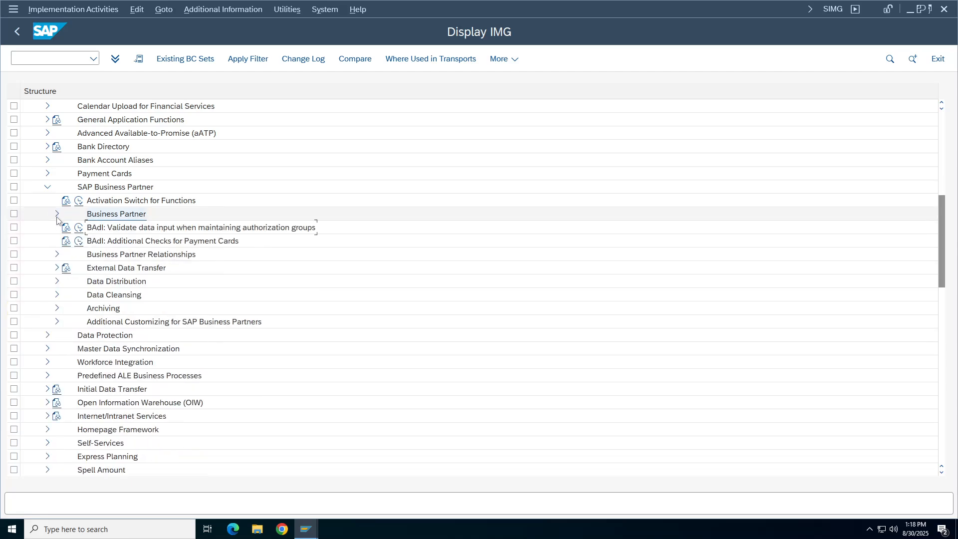
click(47, 187)
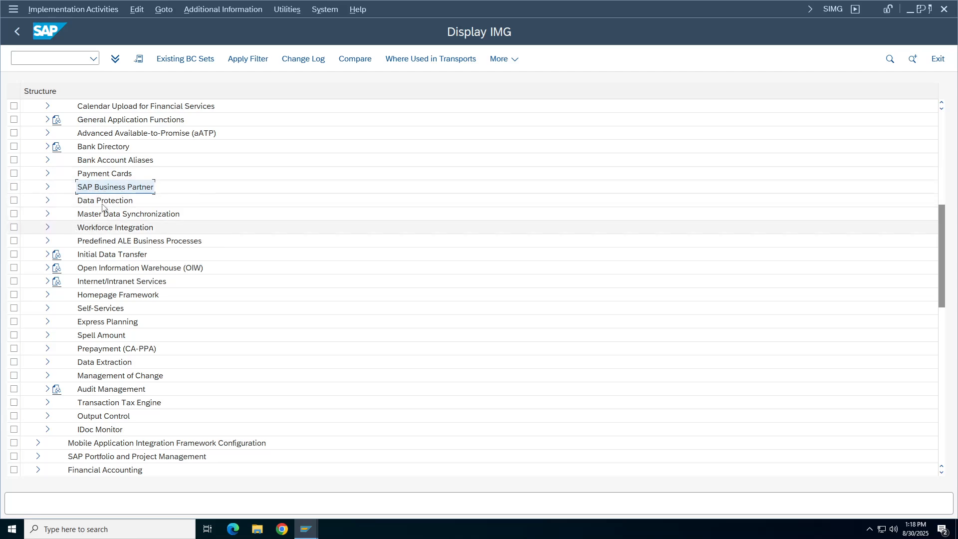
Expand Master Data Synchronization and its Customer/Vendor Integration node in the IMG structure.
click(83, 218)
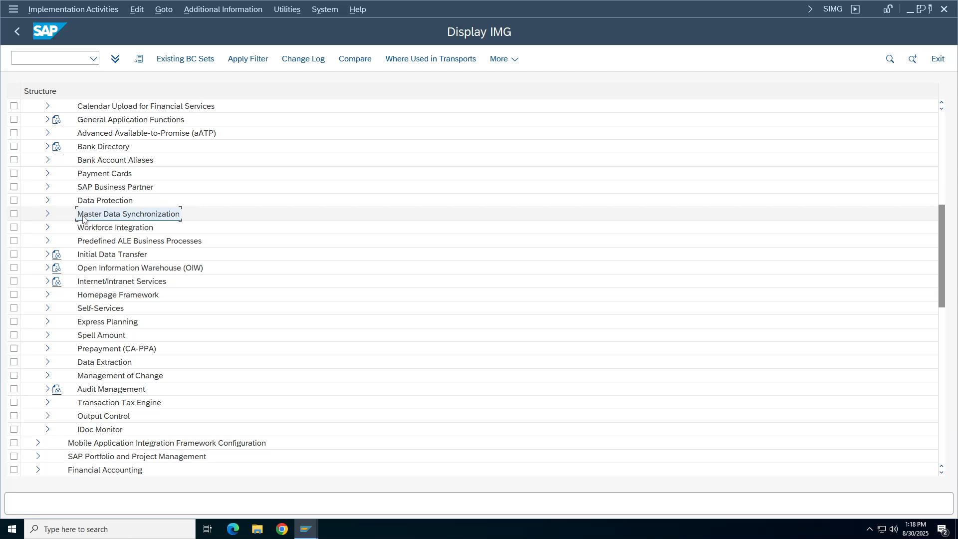
click(47, 214)
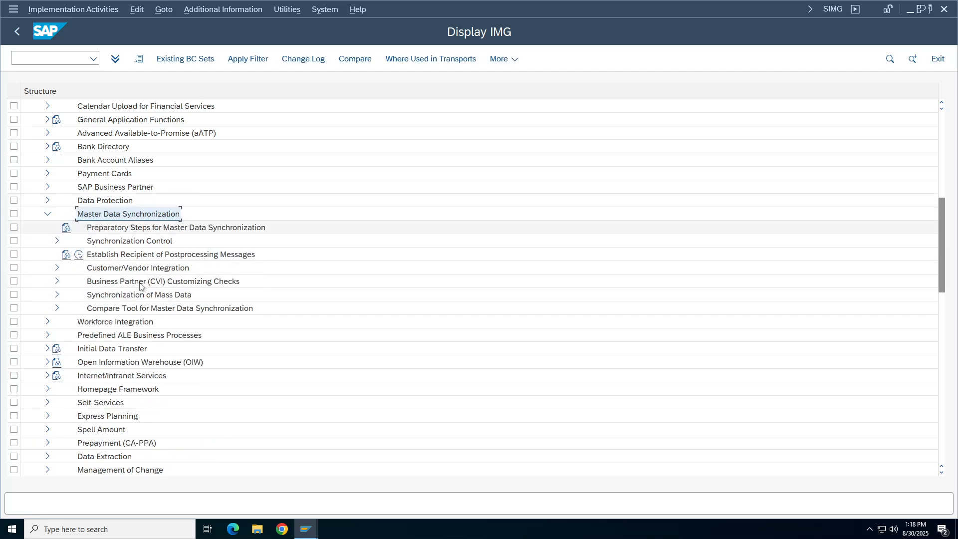
click(76, 271)
click(57, 268)
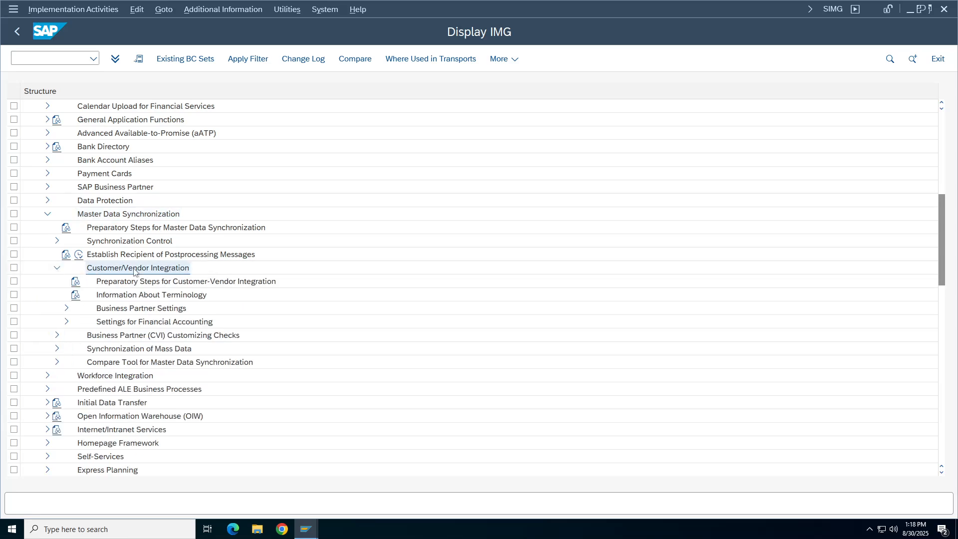
Expand Business Partner Settings, Settings for Customer Integration, Field Assignment for Customer Integration and Assign Keys, and select Define Number Assignment for Direction BP to Customer.
click(66, 308)
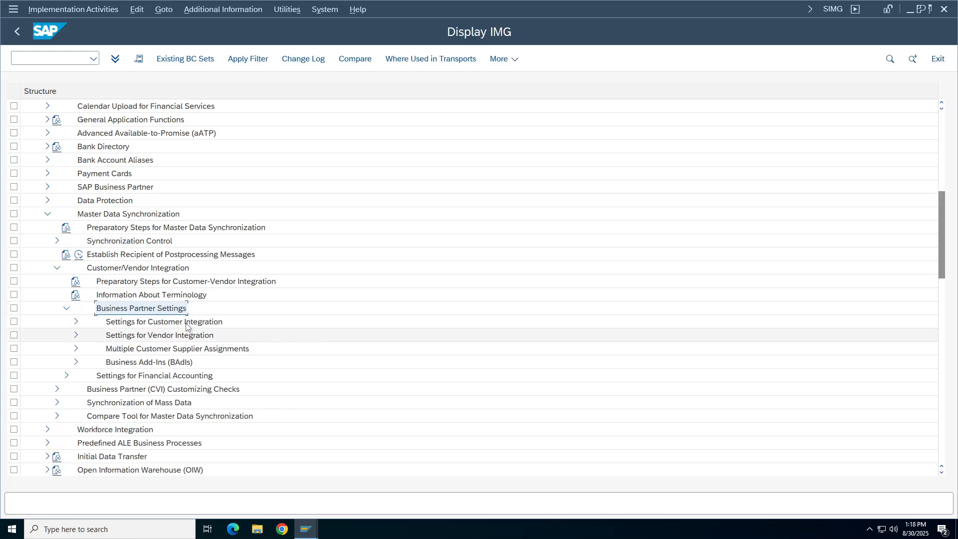
click(72, 323)
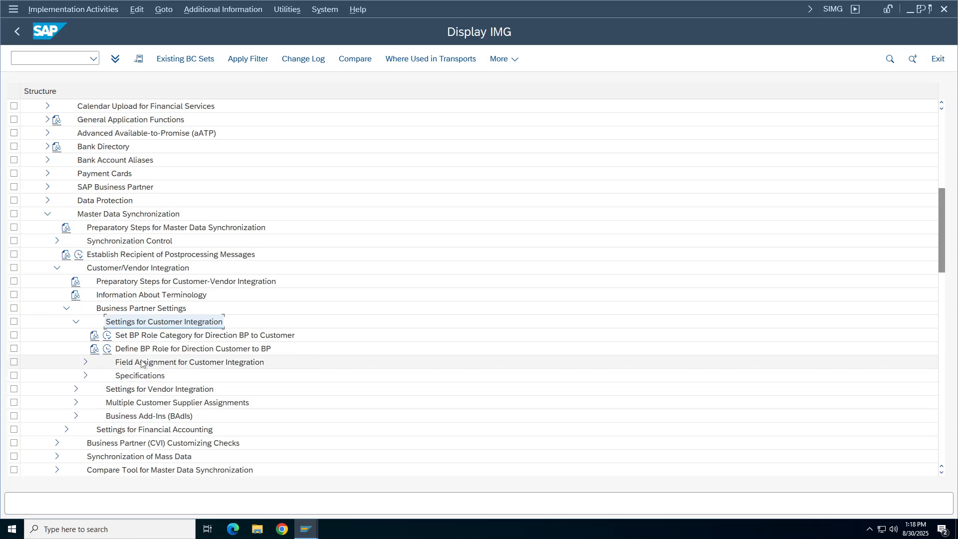
double_click(218, 367)
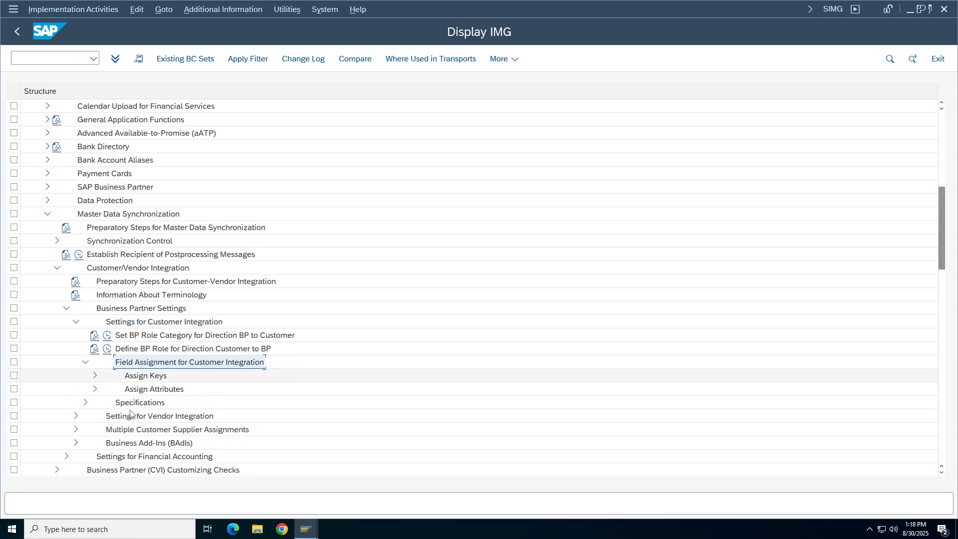
click(94, 375)
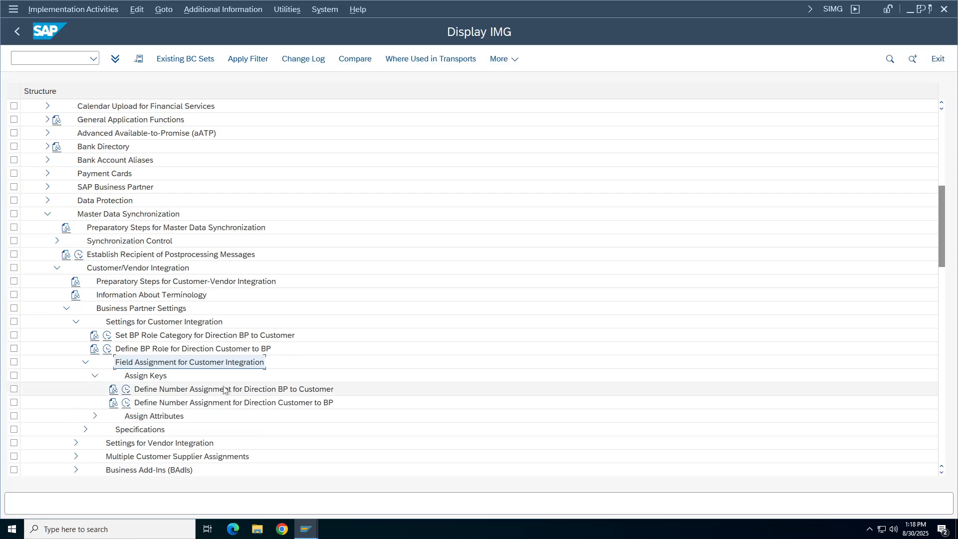
click(220, 392)
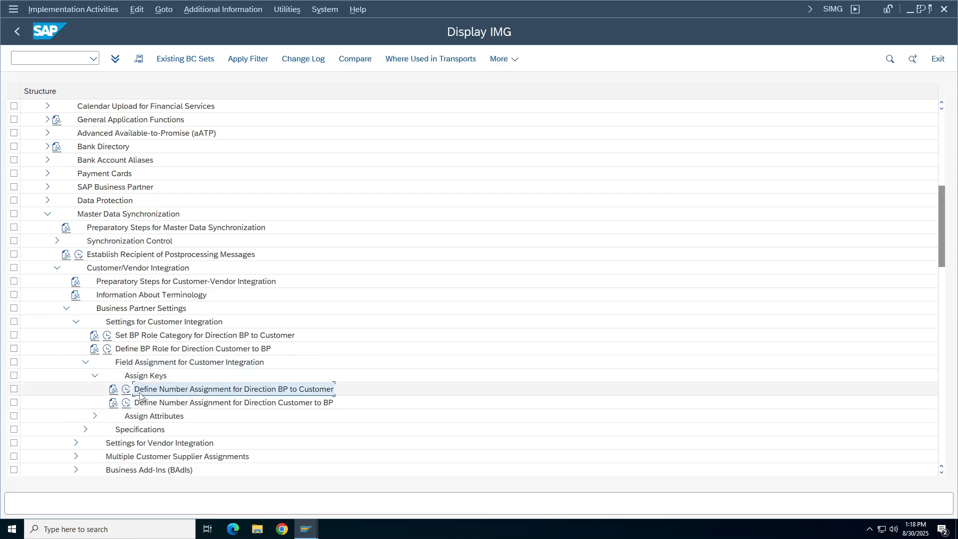
Read the IMG documentation of Define Number Assignment for Direction BP to Customer, following its Define Number Ranges and account groups links, and close it.
click(114, 390)
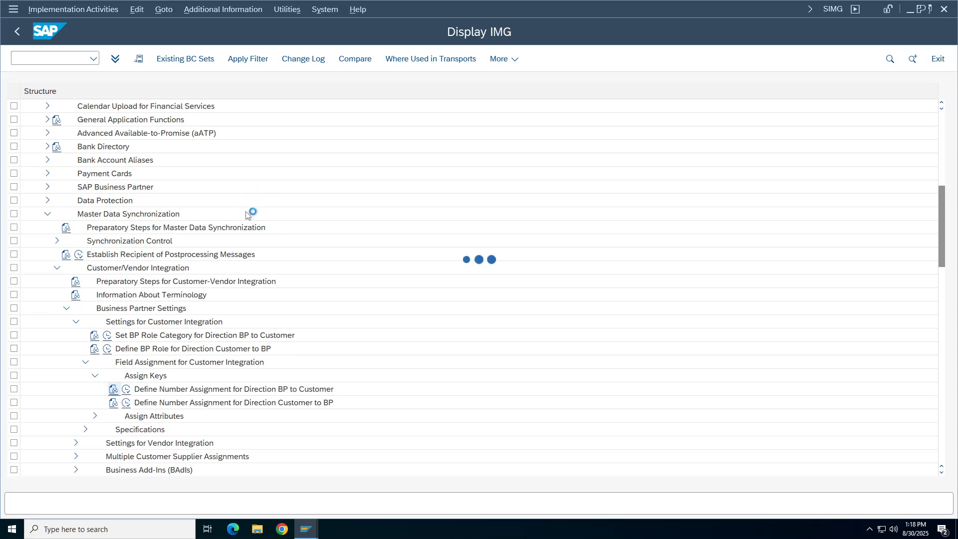
click(125, 390)
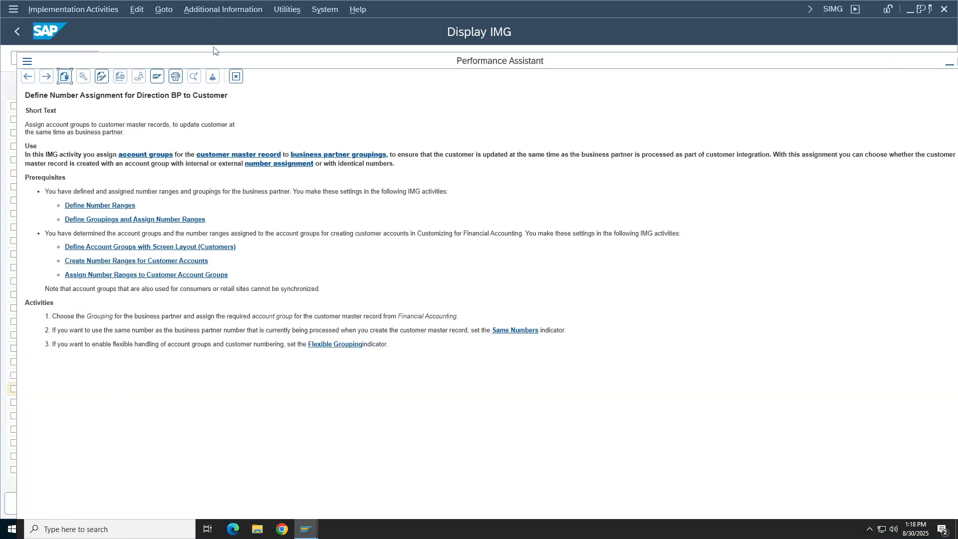
click(235, 79)
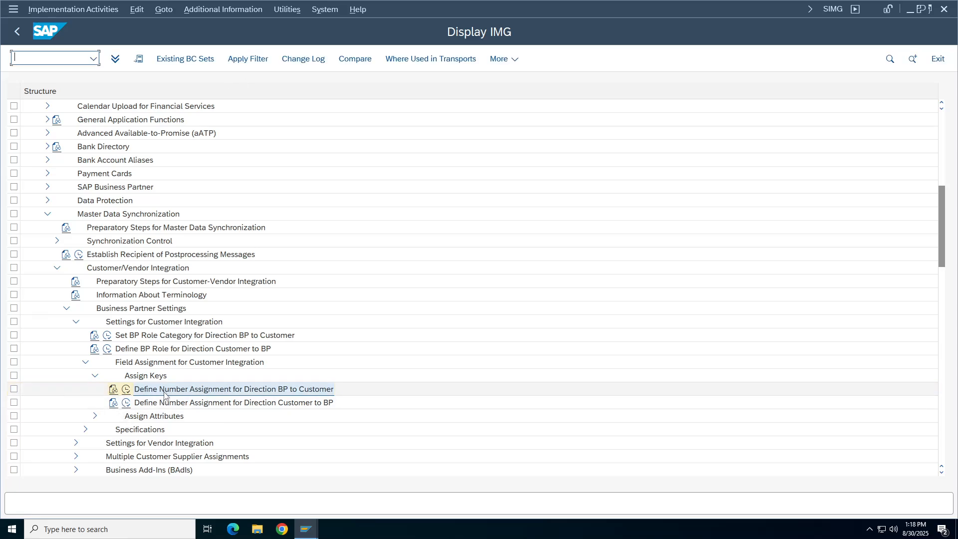
click(113, 389)
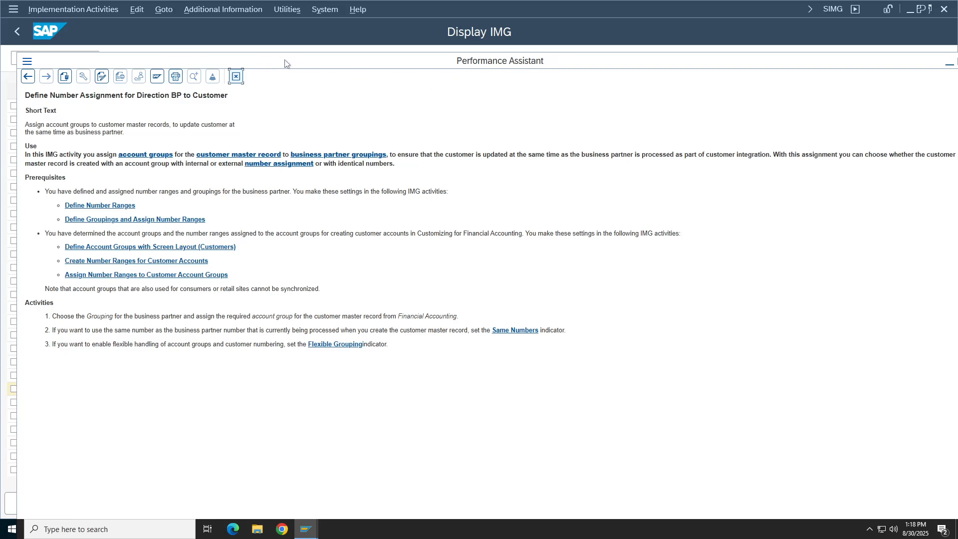
drag(287, 62, 590, 132)
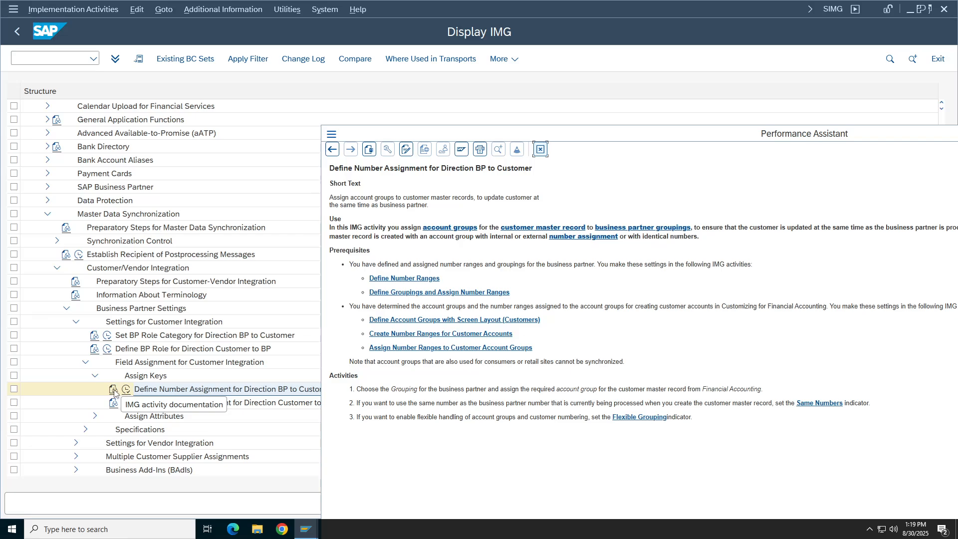
click(388, 284)
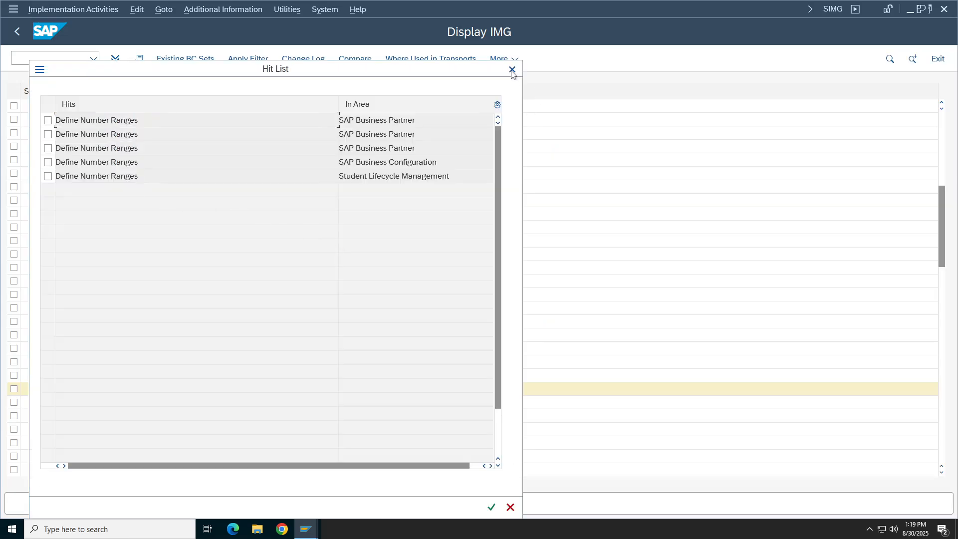
click(512, 70)
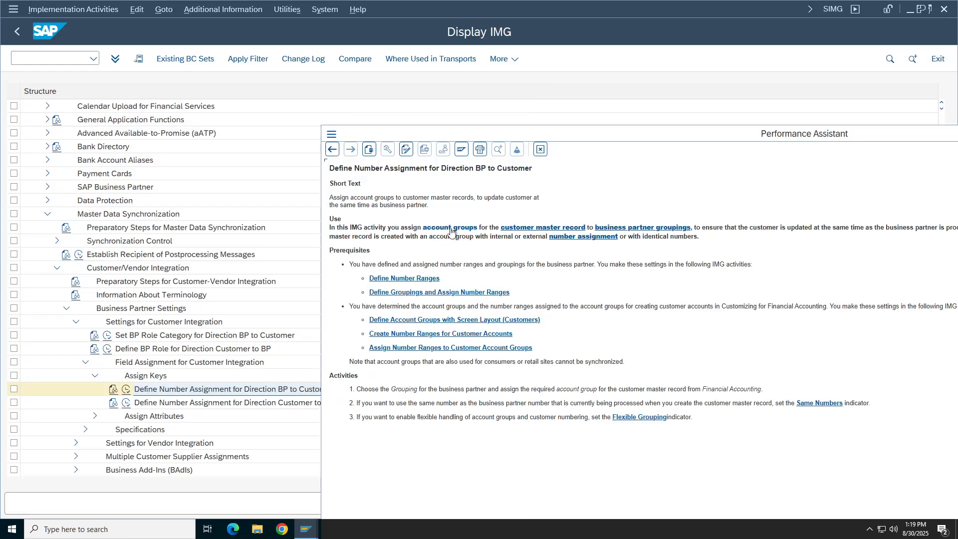
click(450, 228)
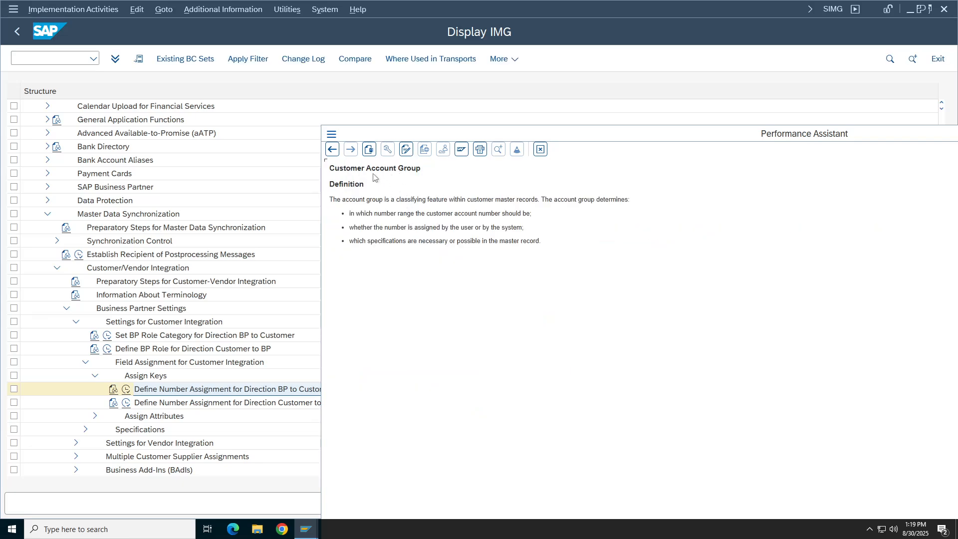
click(332, 149)
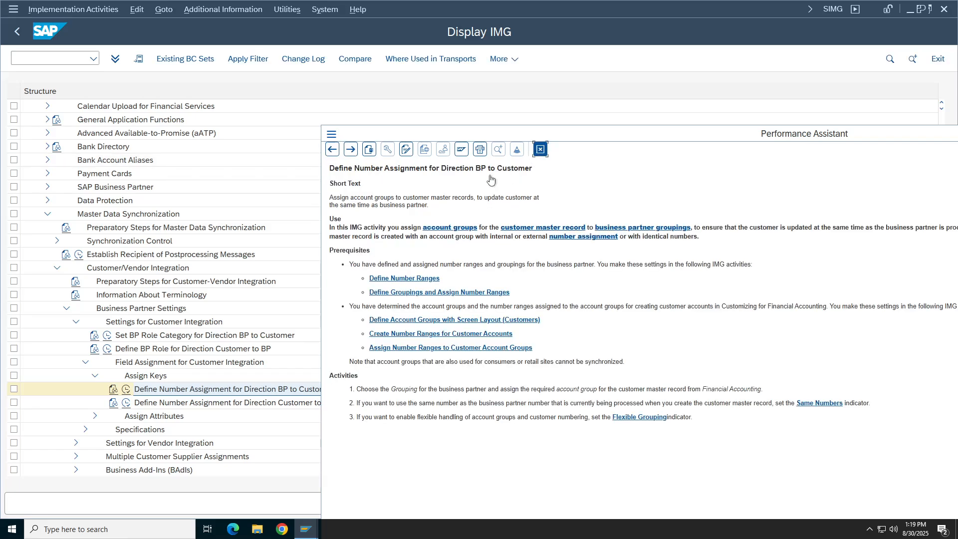
click(540, 149)
Open Define Number Assignment for Direction BP to Customer and start a new entry for grouping TADC.
click(125, 389)
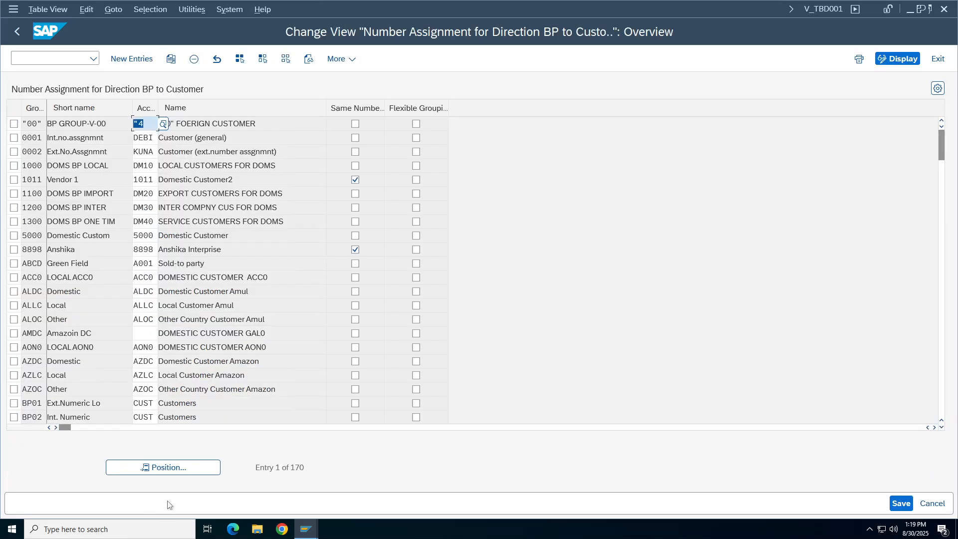
click(163, 467)
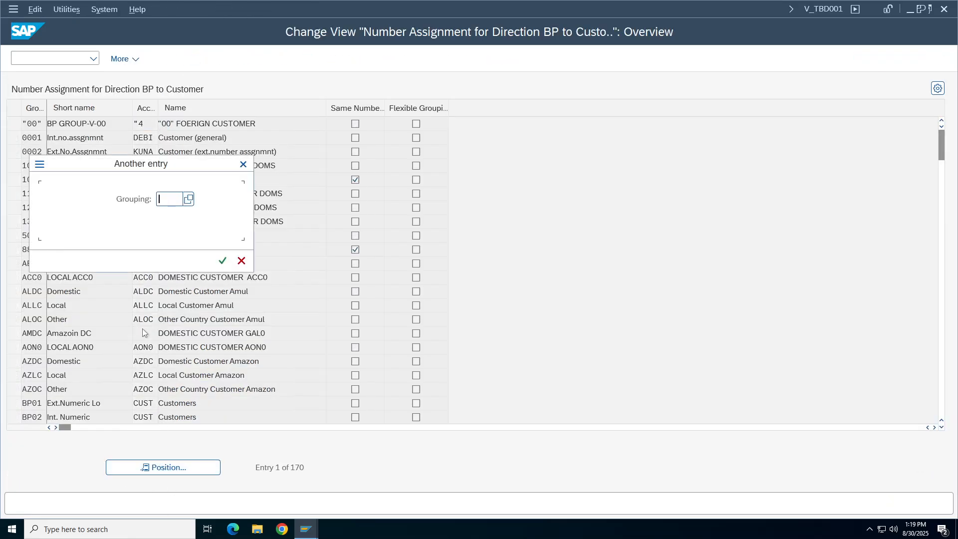
click(241, 166)
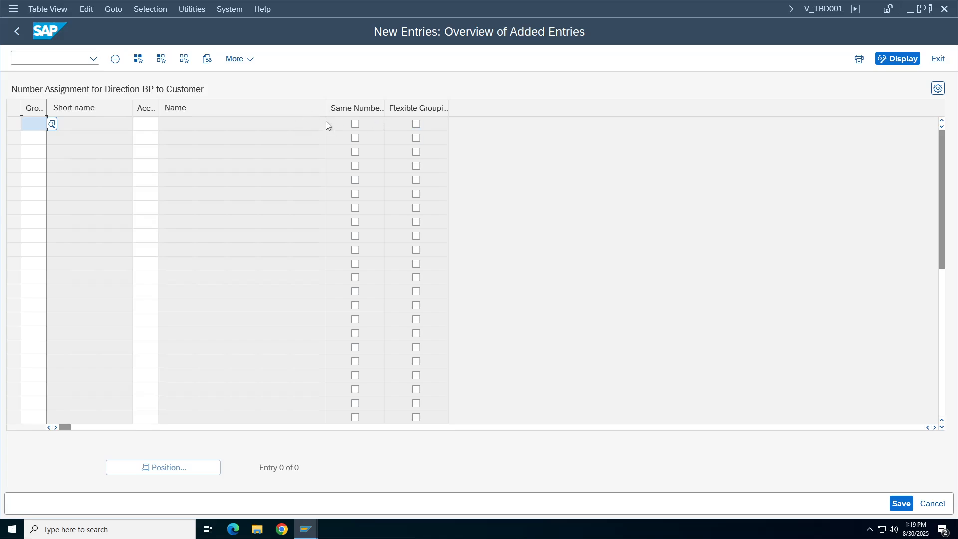
click(34, 123)
click(34, 123)
text(T)
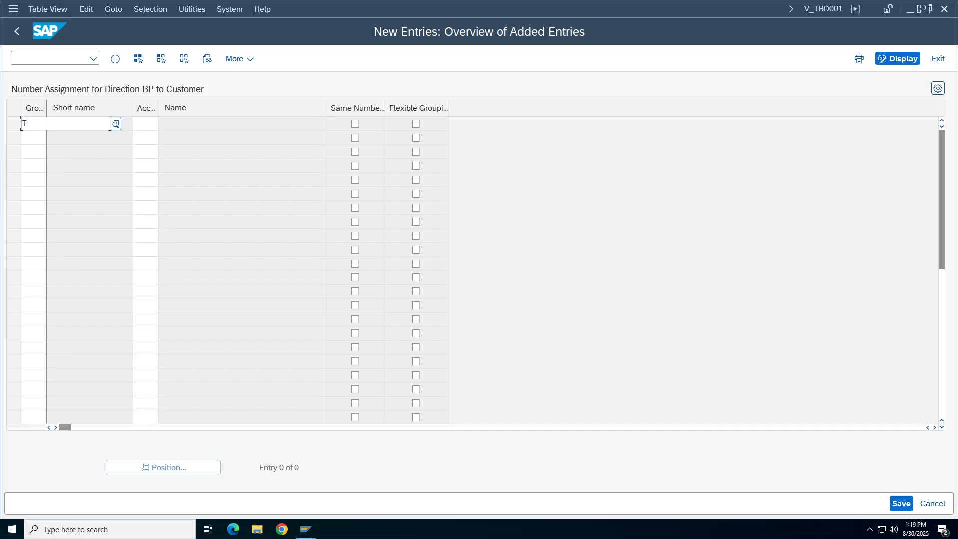
text(ADc)
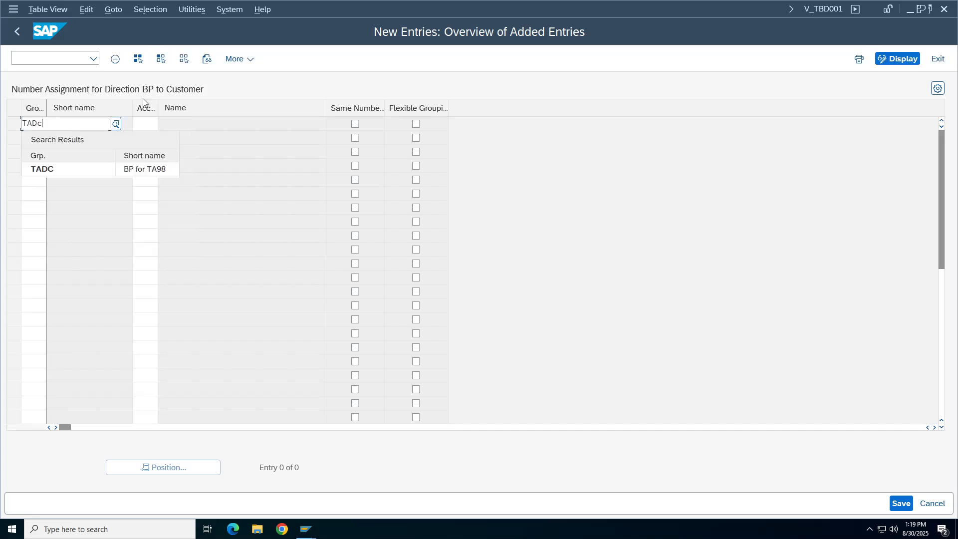
key(Escape)
key(Tab)
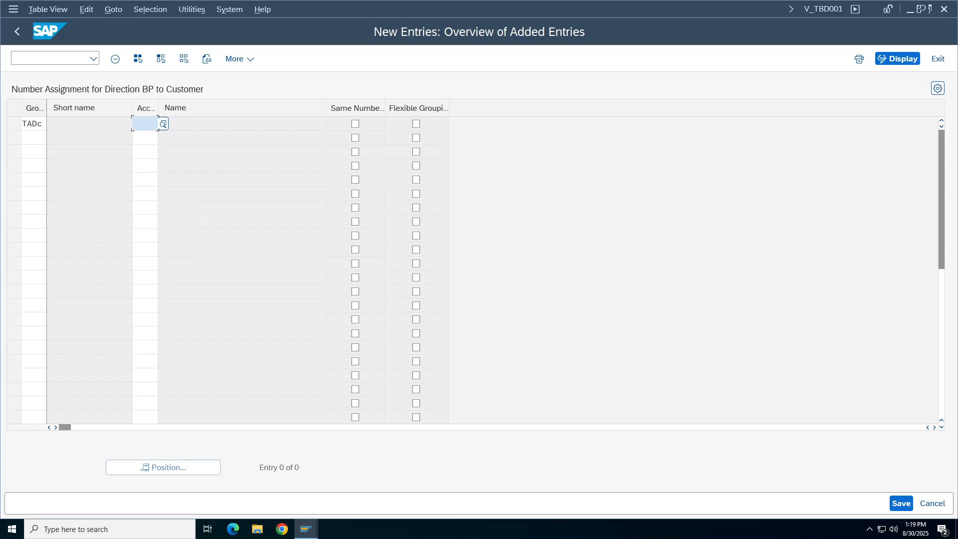
Assign account group TADC to the new entry, enable Same Numbers, and save it.
text(TADC)
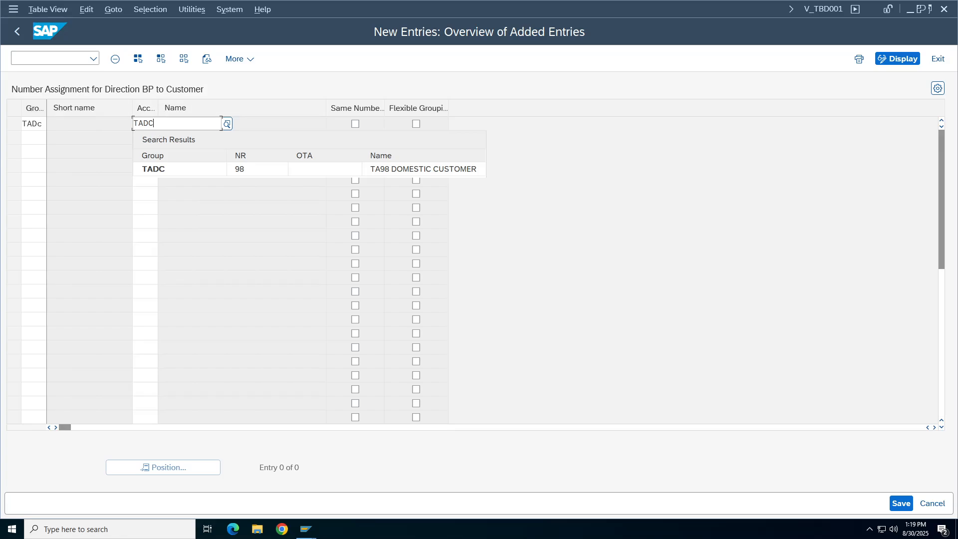
click(161, 171)
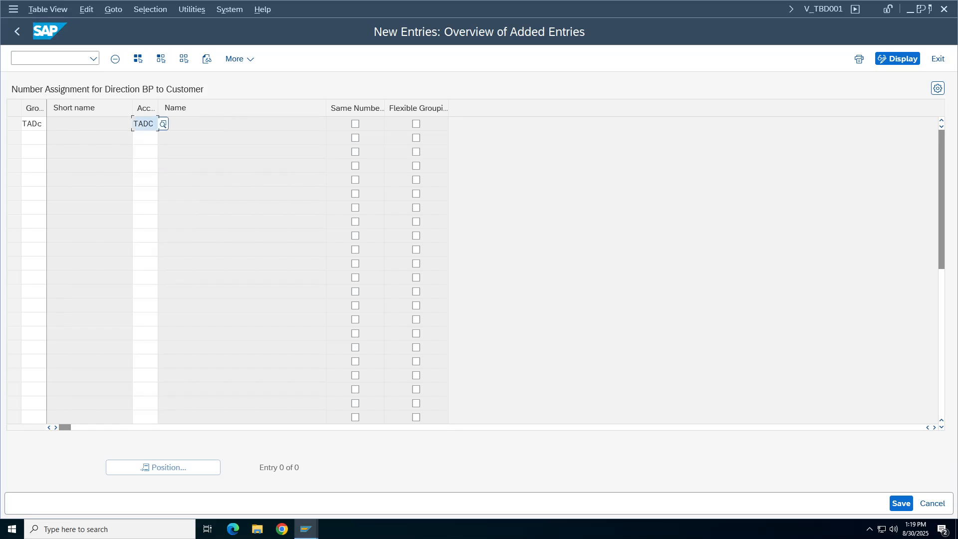
click(355, 124)
key(Return)
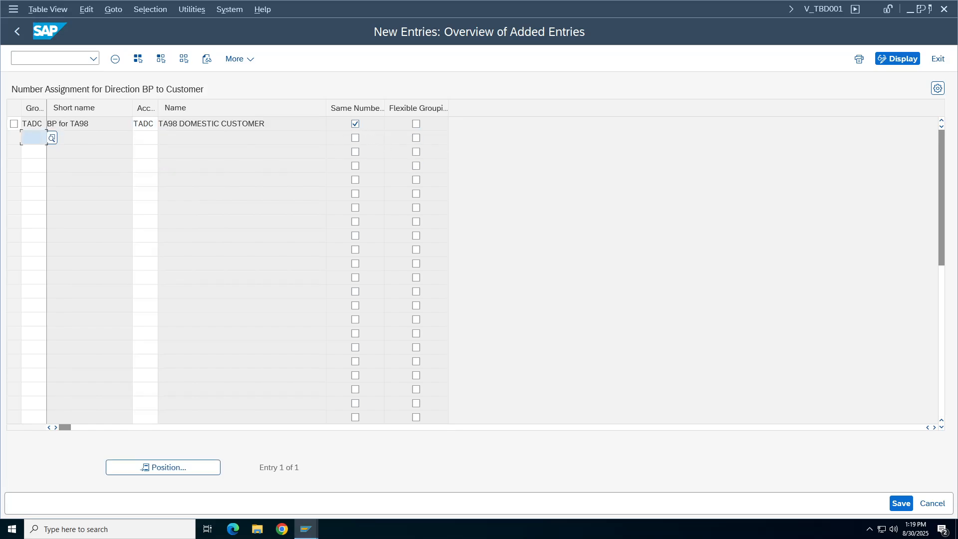
click(901, 503)
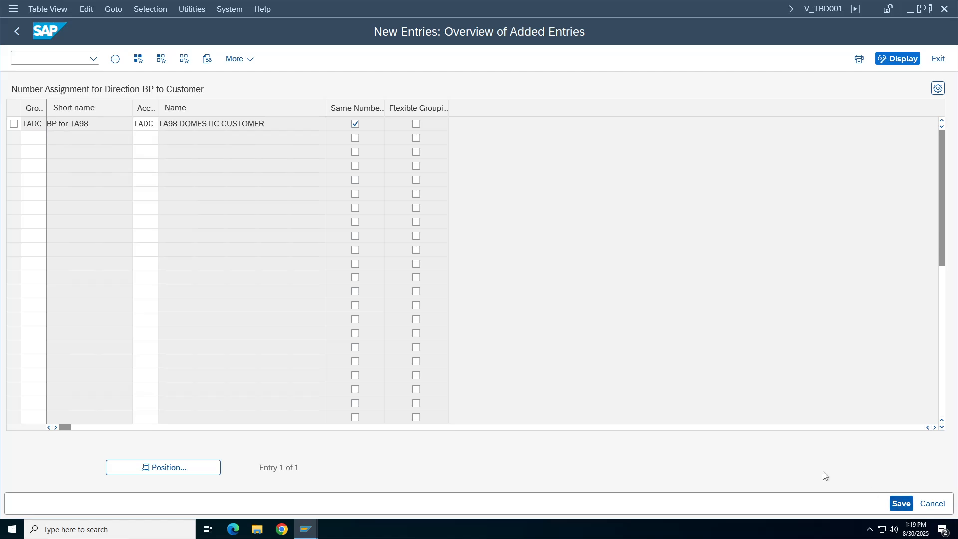
click(286, 260)
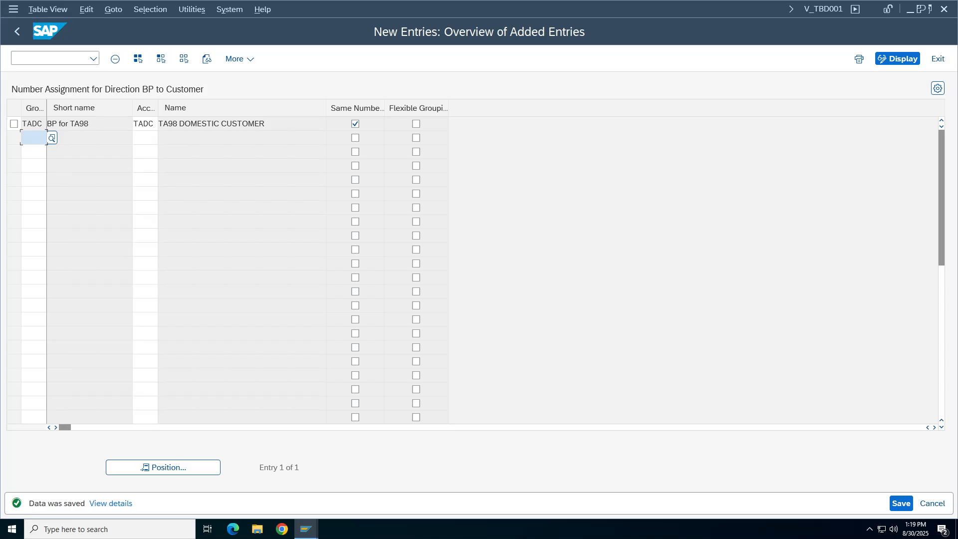
Widen the Grouping column of the number assignment table and return to the IMG structure.
drag(47, 104, 85, 105)
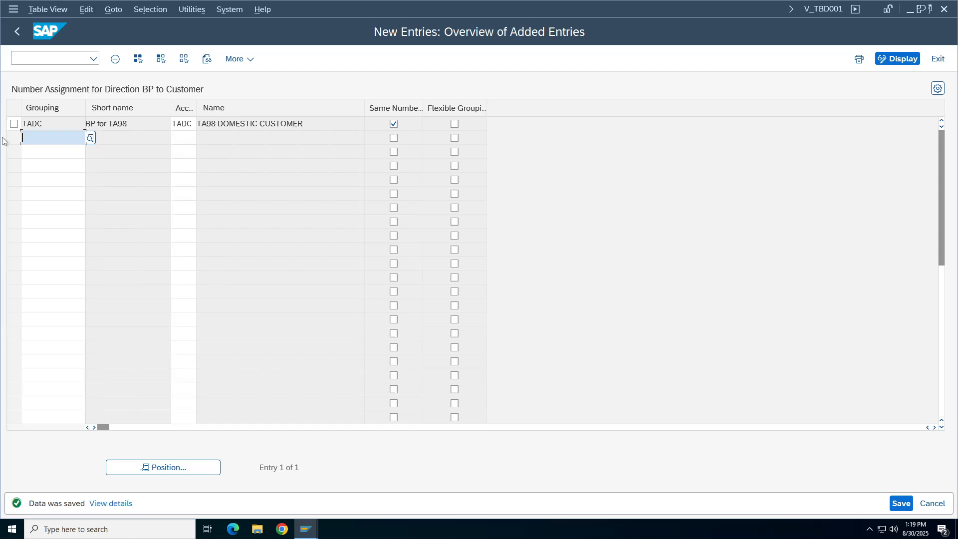
click(14, 38)
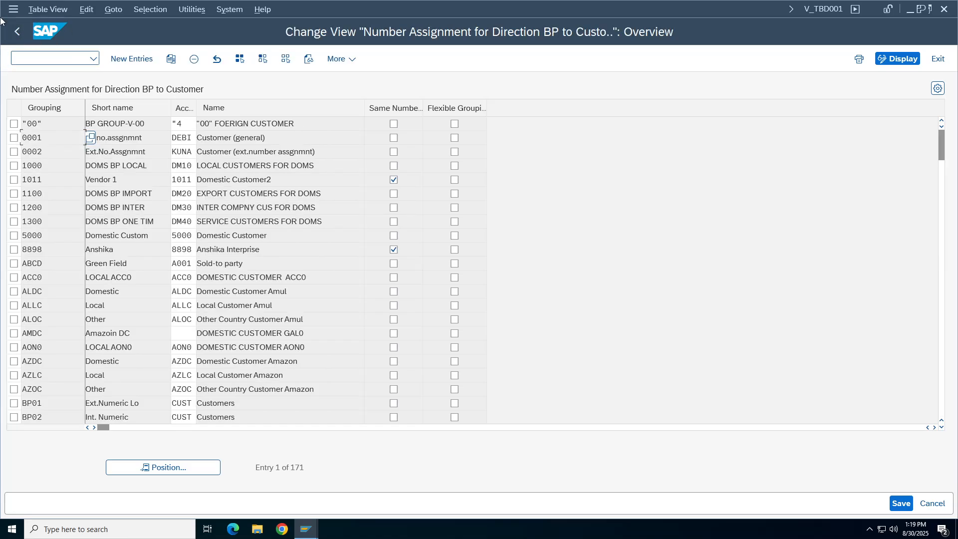
click(17, 34)
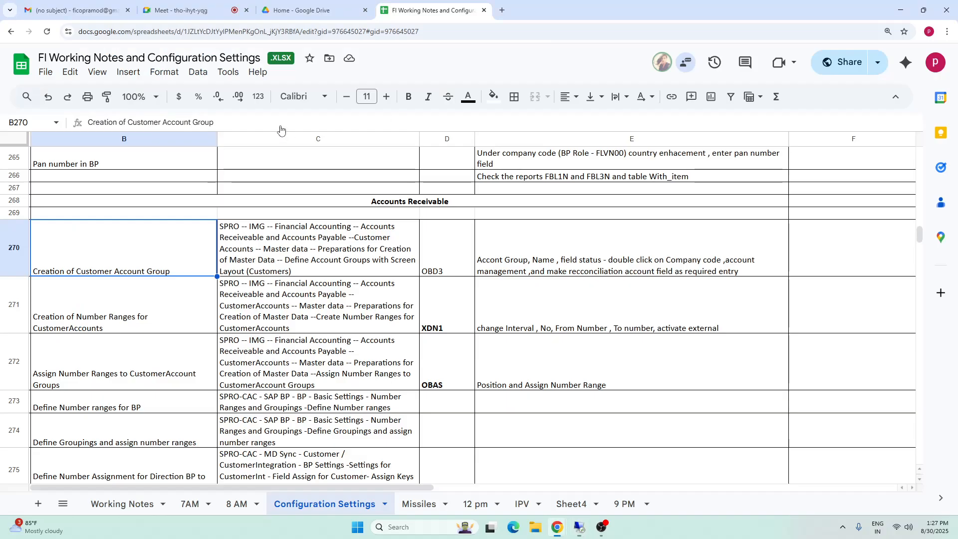
Switch to the FI Working Notes spreadsheet in Google Sheets, review Accounts Receivable rows 270 to 276, and return to SAP.
click(582, 7)
click(119, 313)
drag(135, 259, 559, 474)
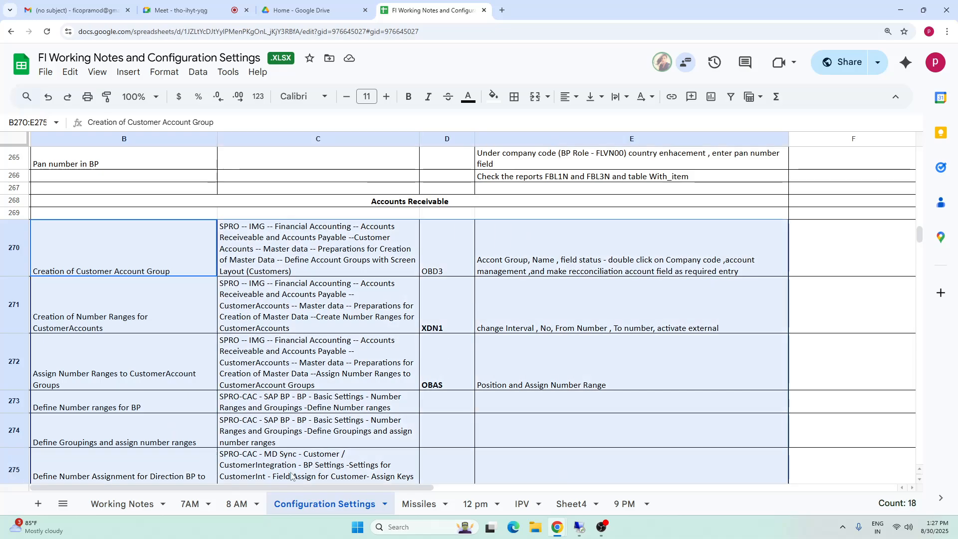
click(920, 479)
click(919, 479)
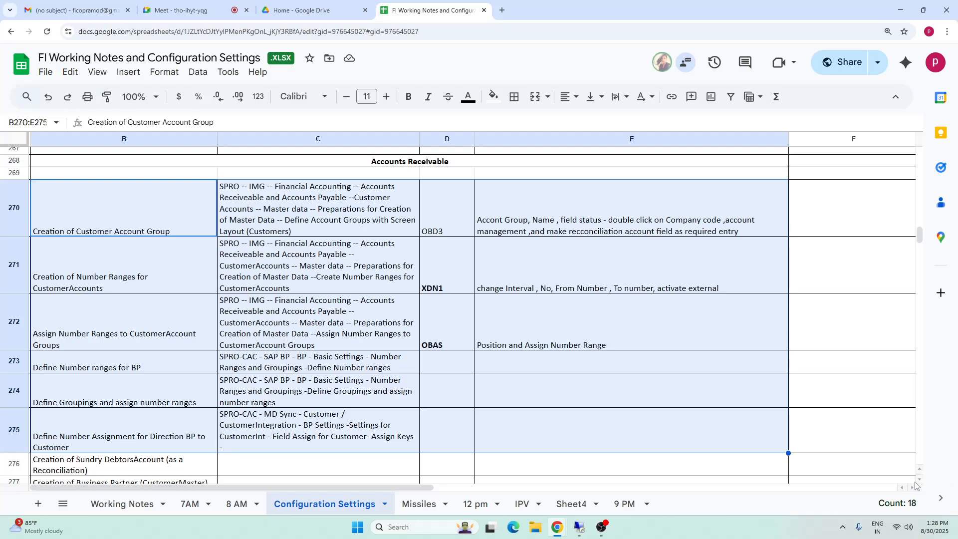
drag(921, 482, 921, 482)
click(120, 286)
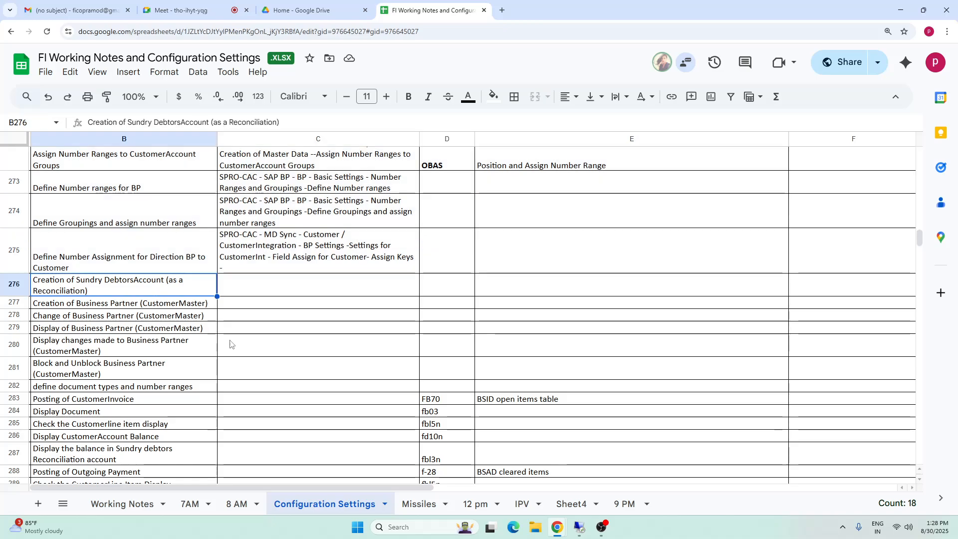
click(601, 530)
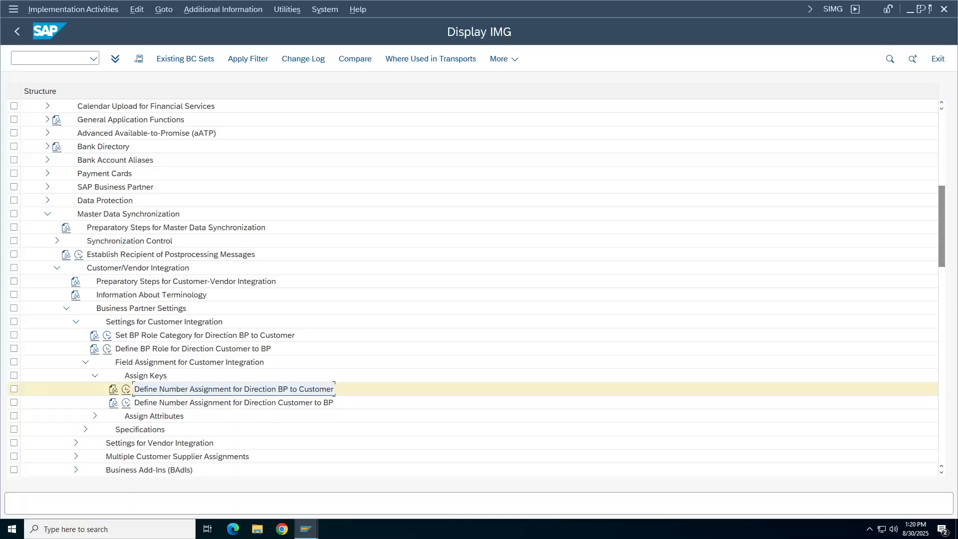
Open an additional SAP session at the Easy Access screen and bring the Display IMG window back to the front.
click(14, 10)
click(54, 130)
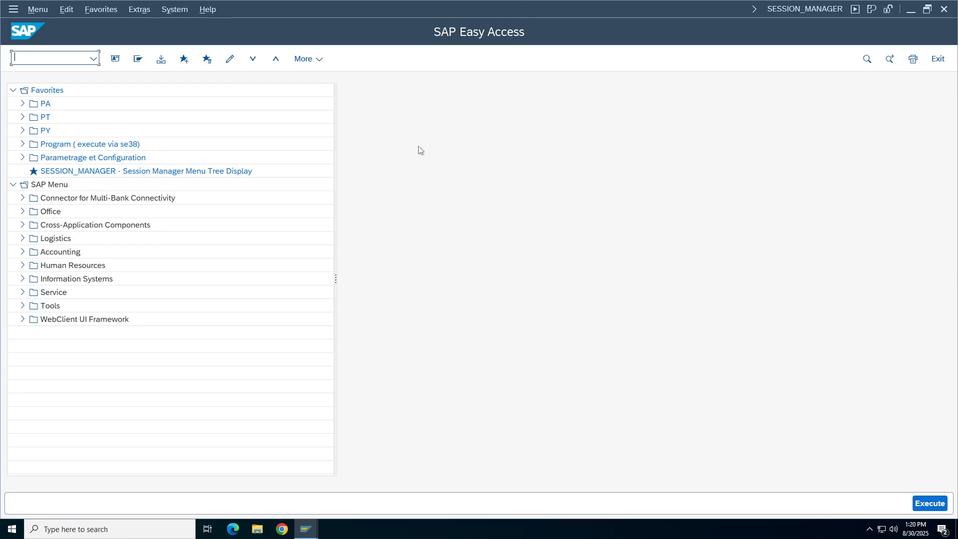
mouse_move(317, 529)
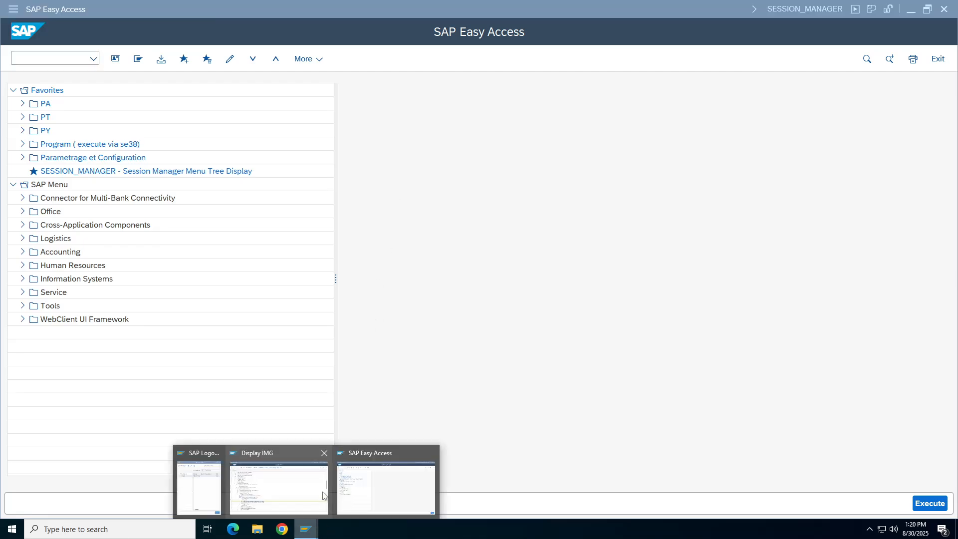
click(289, 488)
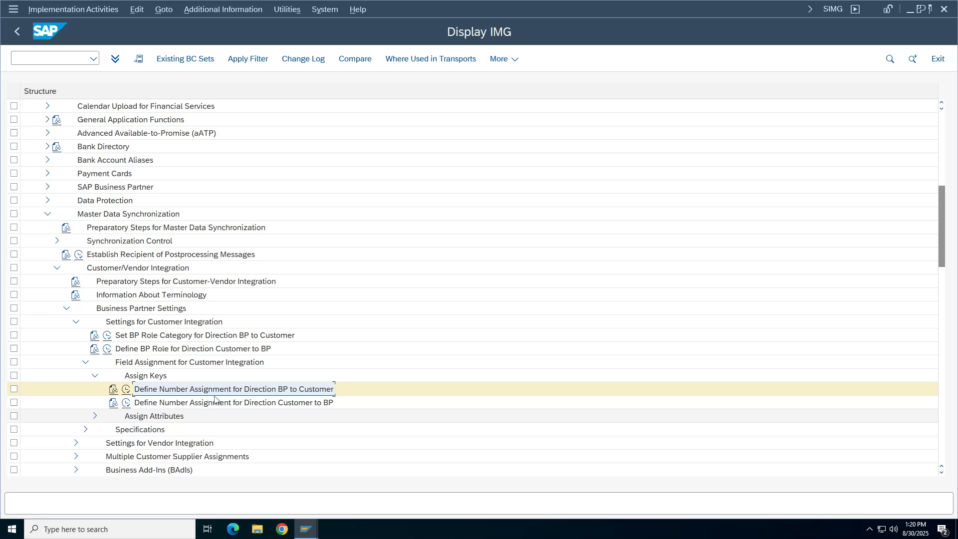
Switch to the FI Working Notes spreadsheet in Google Sheets and review the customer master and BP role notes on the Missiles sheet, rows 504 to 517.
click(580, 8)
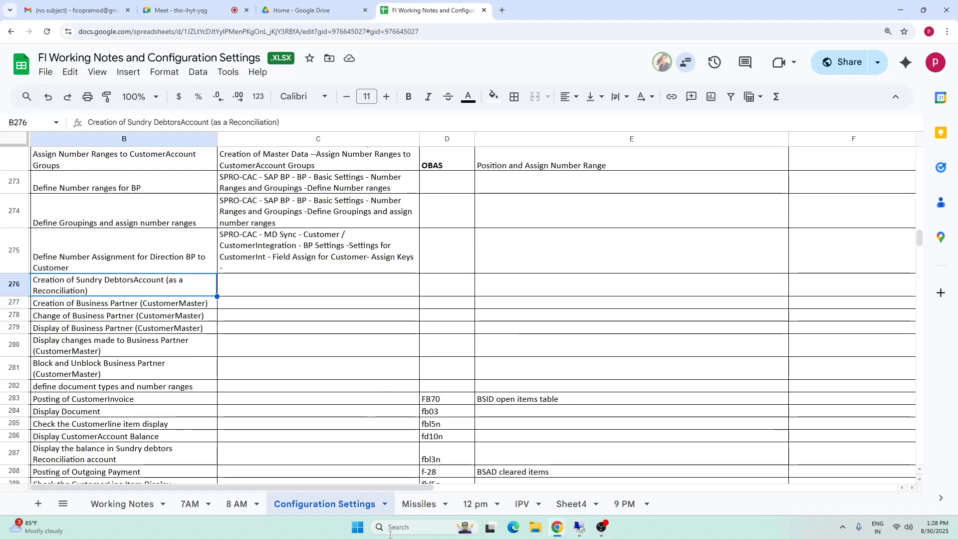
click(418, 504)
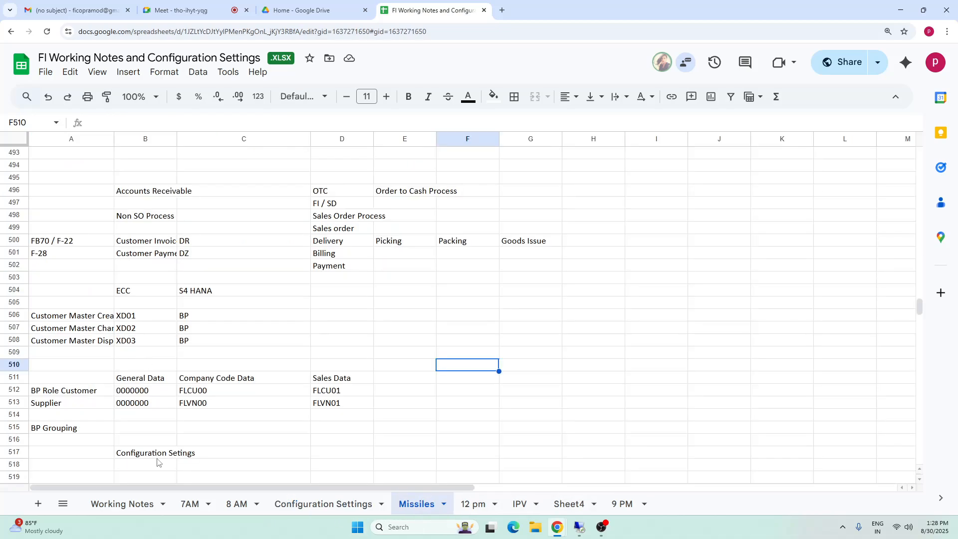
click(124, 452)
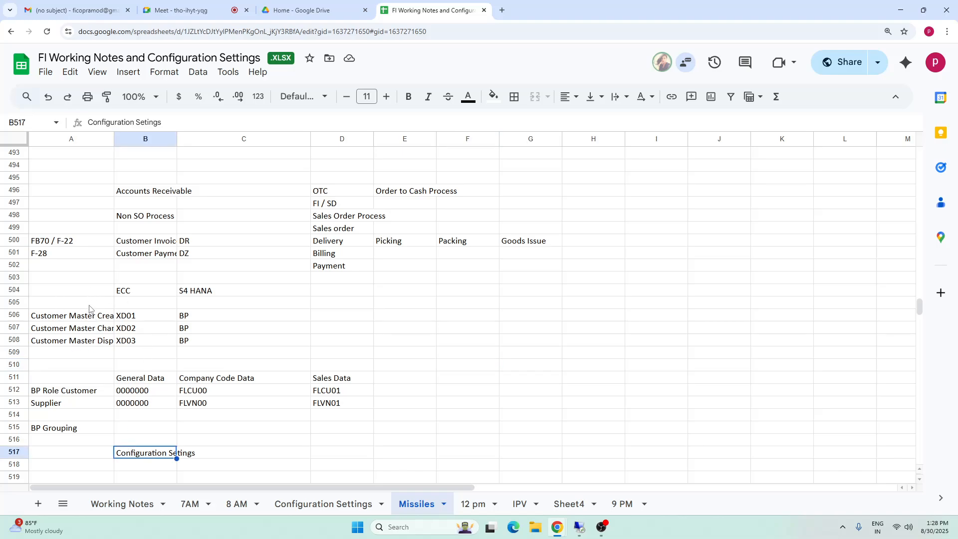
drag(95, 295, 242, 347)
click(94, 405)
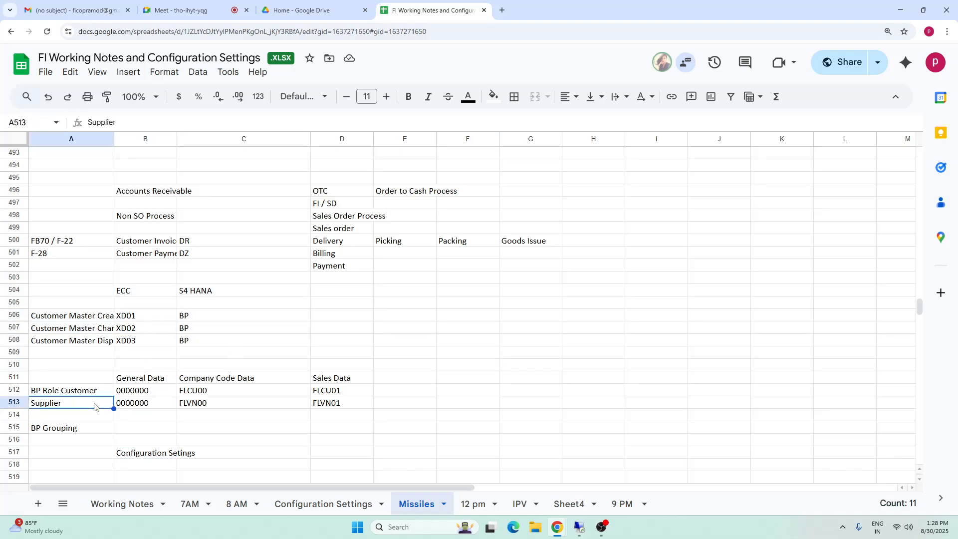
click(93, 368)
drag(188, 317, 196, 341)
click(96, 456)
click(94, 459)
Enter the heading HCL Tech in cell C524, in the blank area below the Configuration Setings note.
key(Down)
key(Down)
key(Down)
key(Down)
key(Down)
key(Down)
key(Down)
key(Down)
key(Down)
key(Down)
key(Down)
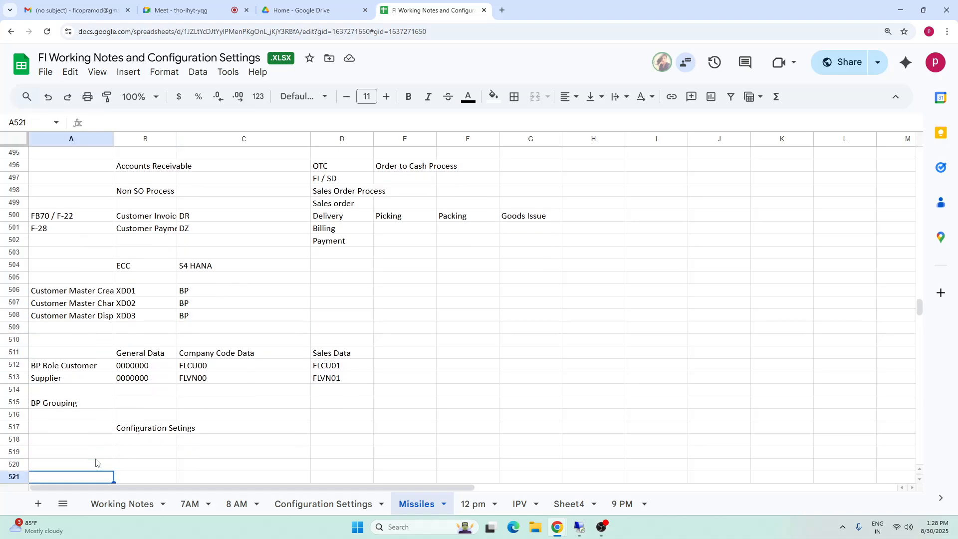
key(Down)
key(Down)
key(Down)
key(Down)
key(Down)
key(Down)
key(Down)
key(Down)
key(Down)
key(Down)
key(Down)
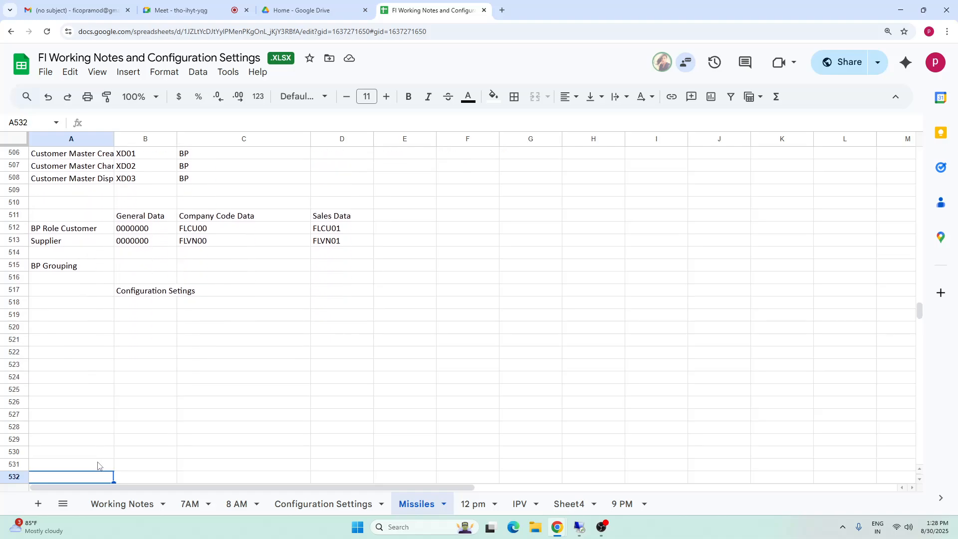
key(Down)
key(Down)
key(Down)
key(Down)
key(Down)
key(Down)
key(Down)
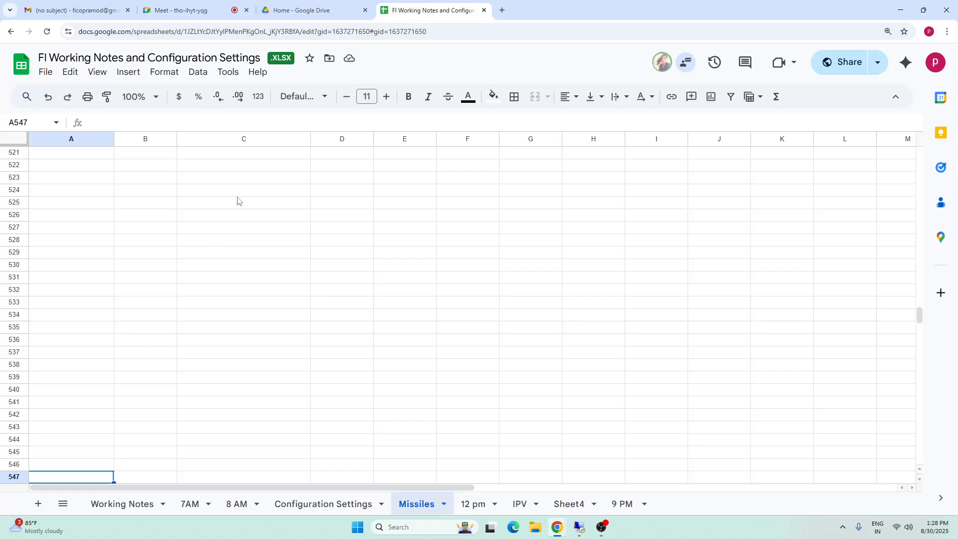
click(218, 195)
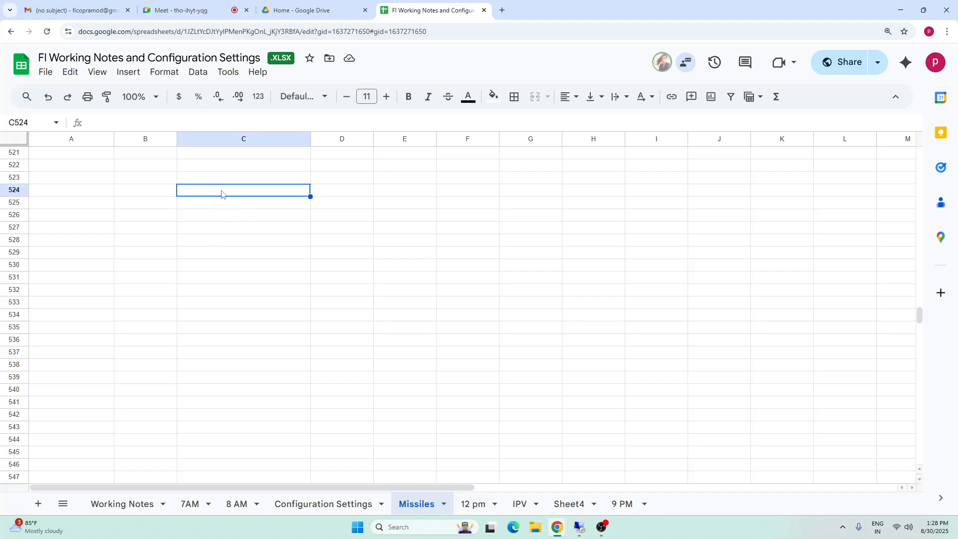
text(HCL Tec)
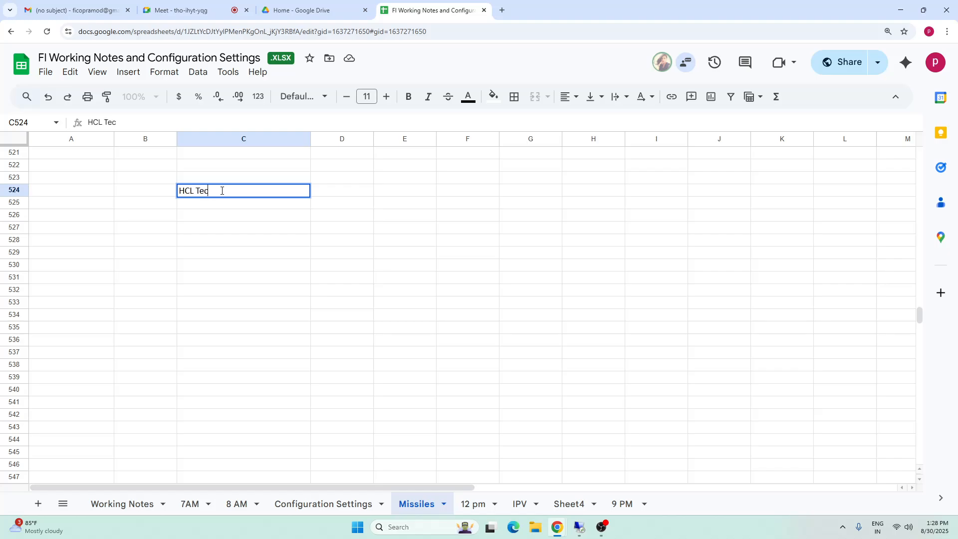
text(h)
click(196, 265)
click(190, 194)
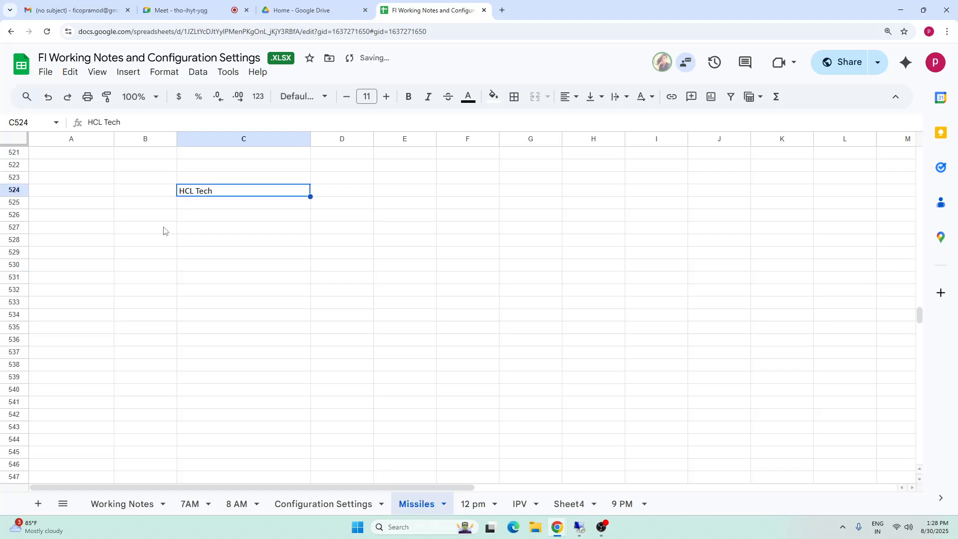
Enter General Data in cell C526, two rows below the HCL Tech heading.
click(155, 218)
click(201, 216)
click(150, 220)
click(192, 218)
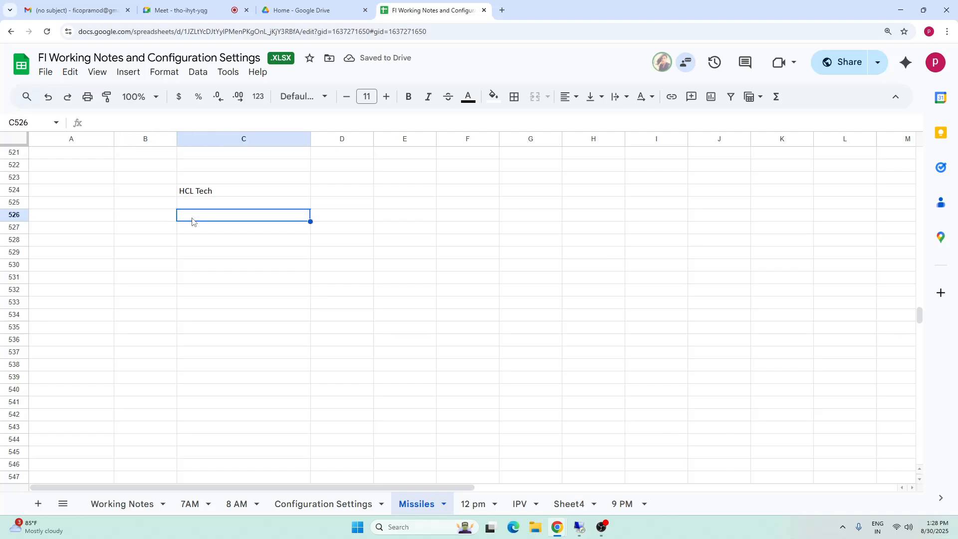
text(Gener)
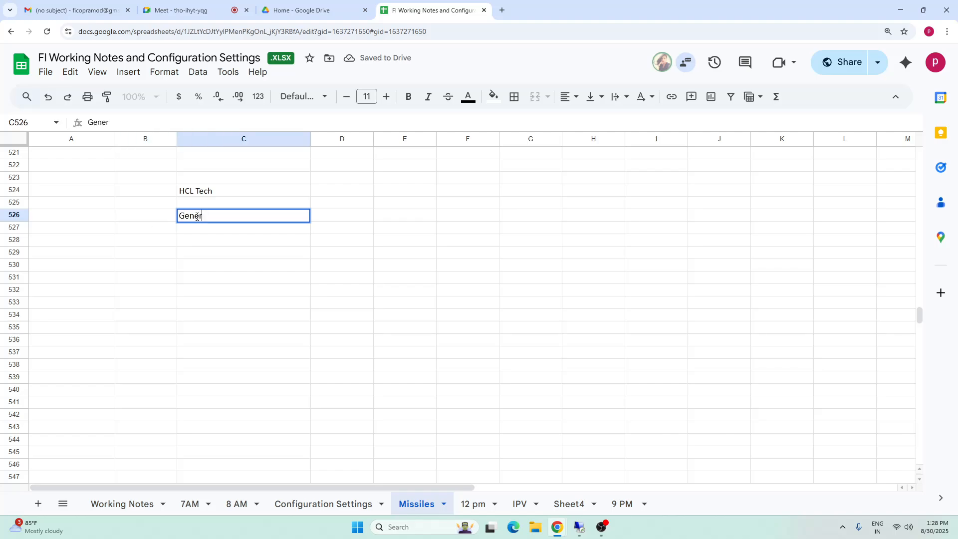
text(al Data)
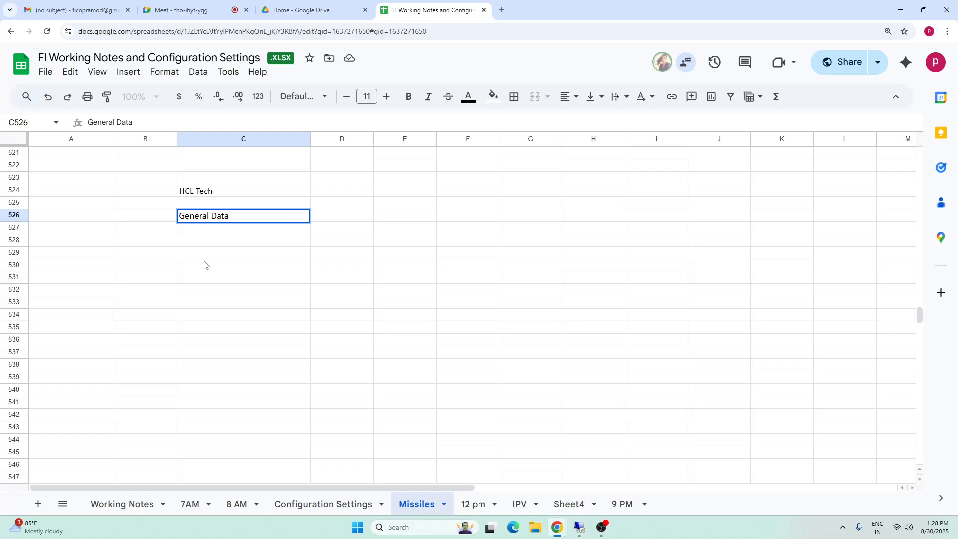
click(205, 265)
Add the label BP Role in cell B526, beside General Data.
click(141, 219)
text(BP)
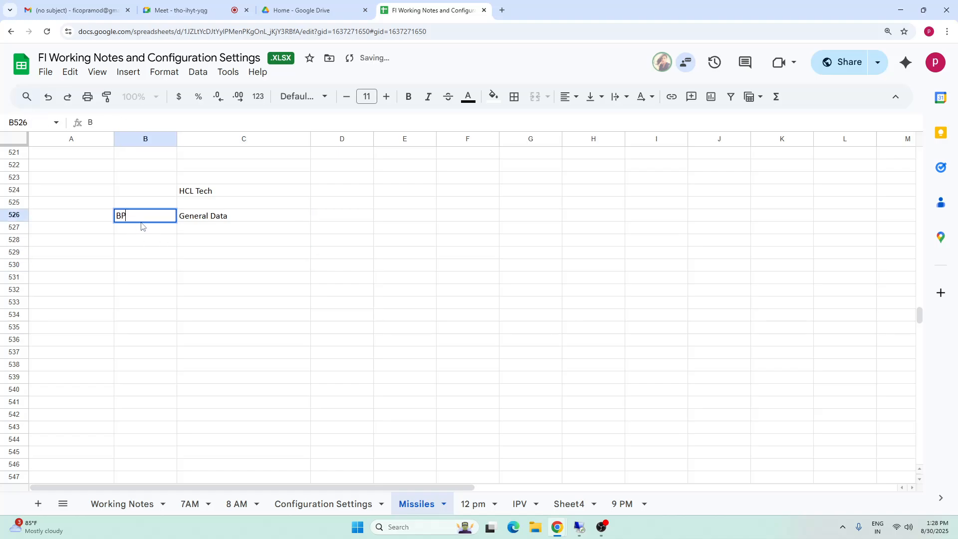
text( Role)
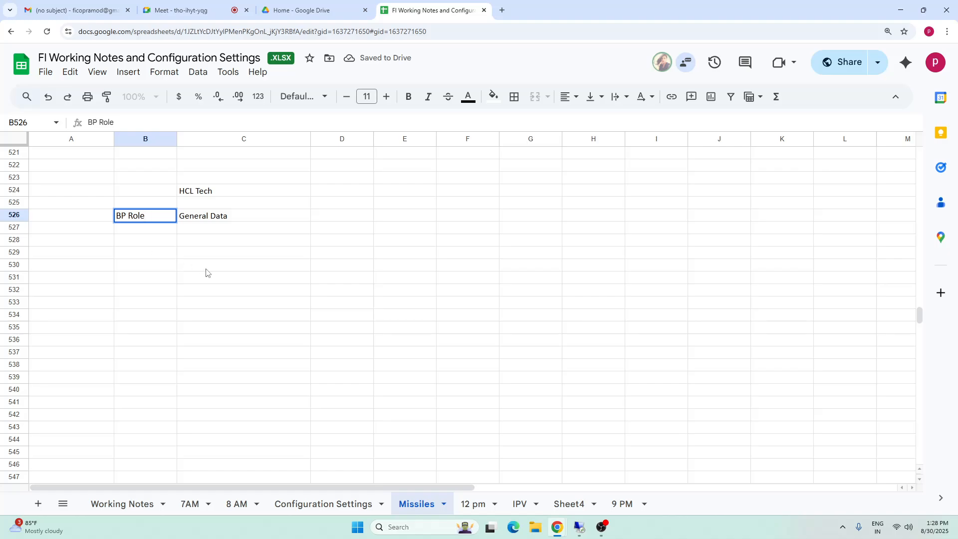
click(205, 267)
click(192, 193)
click(204, 218)
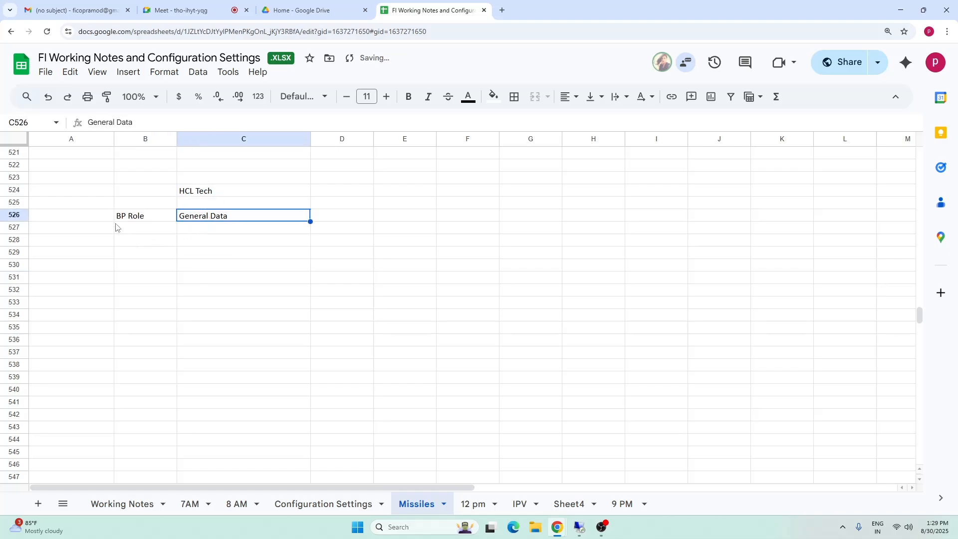
click(124, 214)
Enter the role code FLCU00 in cell A526 and move it down to cell A527.
click(93, 220)
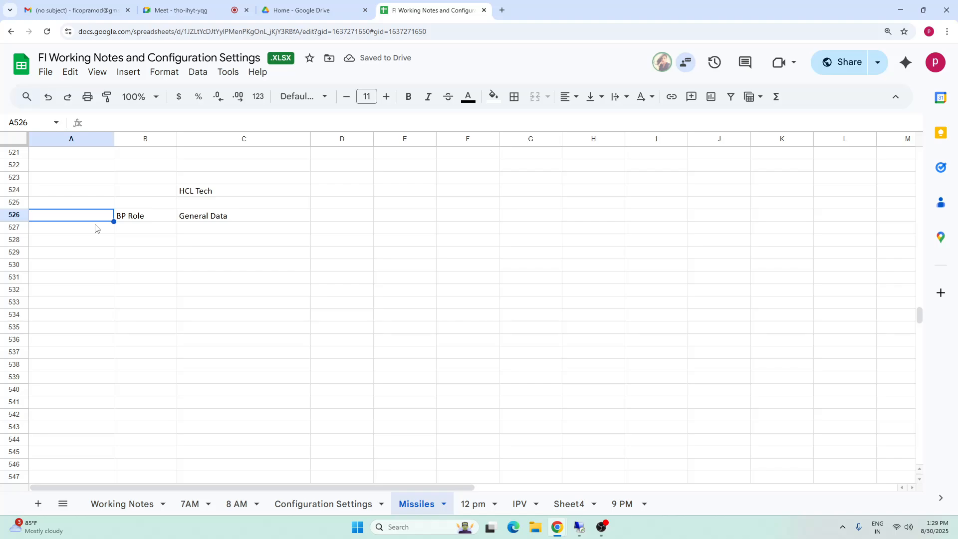
text(FLVN)
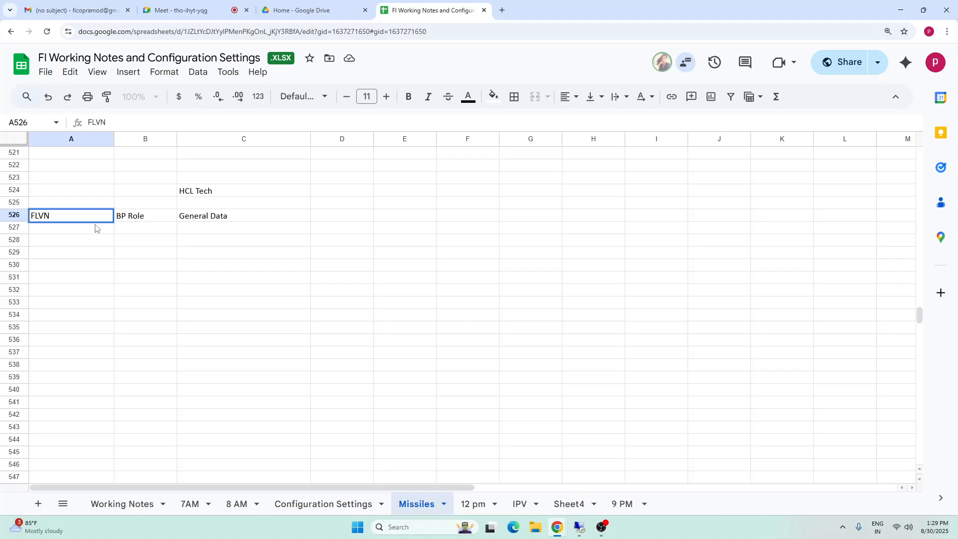
key(BackSpace)
key(BackSpace)
text(CU00)
click(78, 251)
drag(77, 217, 77, 223)
key(ctrl+c)
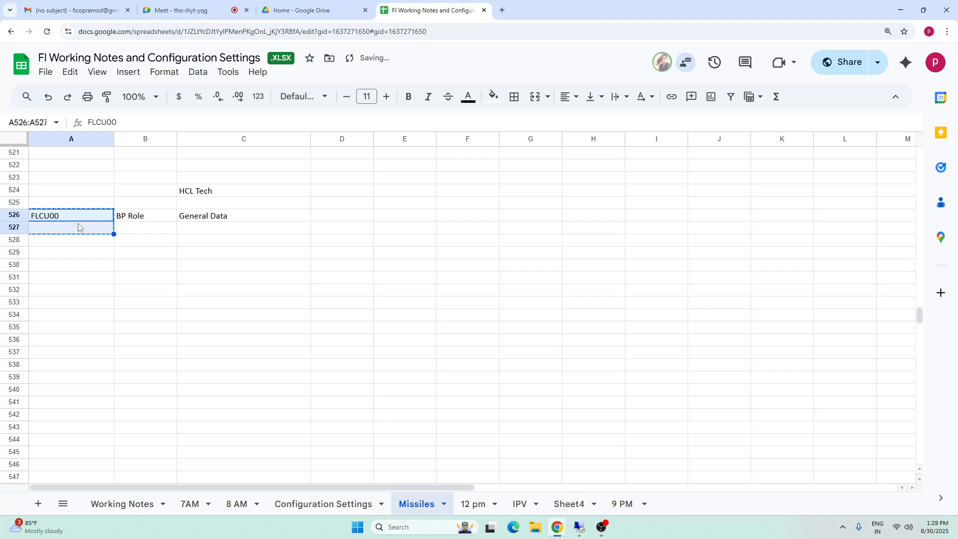
click(80, 229)
key(ctrl+v)
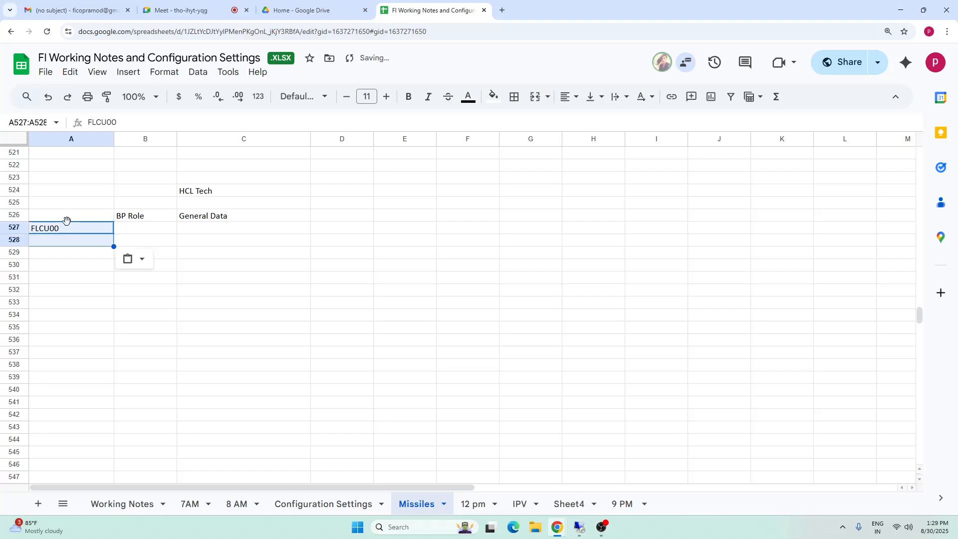
Enter the general role code 000000 as text in cell A526, beside BP Role.
click(73, 217)
text('00000)
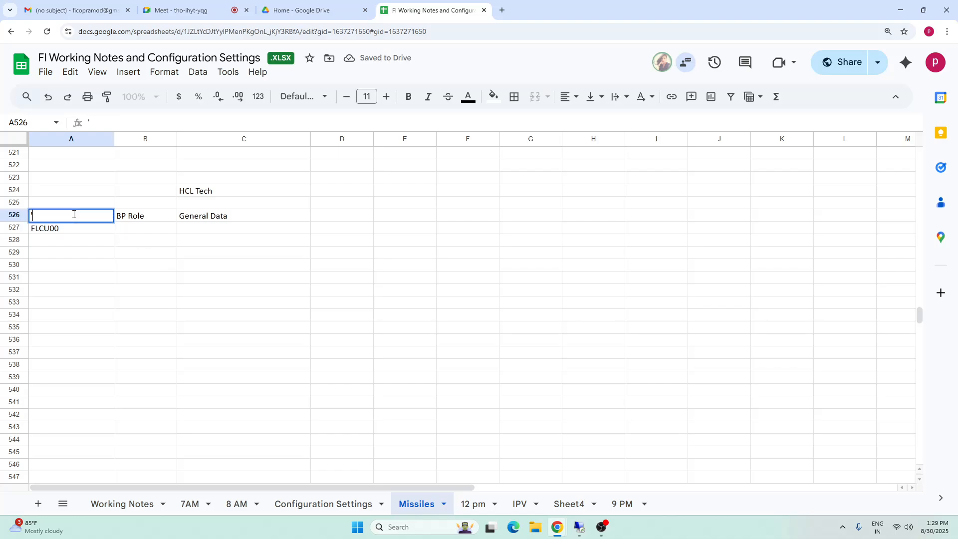
click(224, 277)
click(68, 214)
double_click(68, 213)
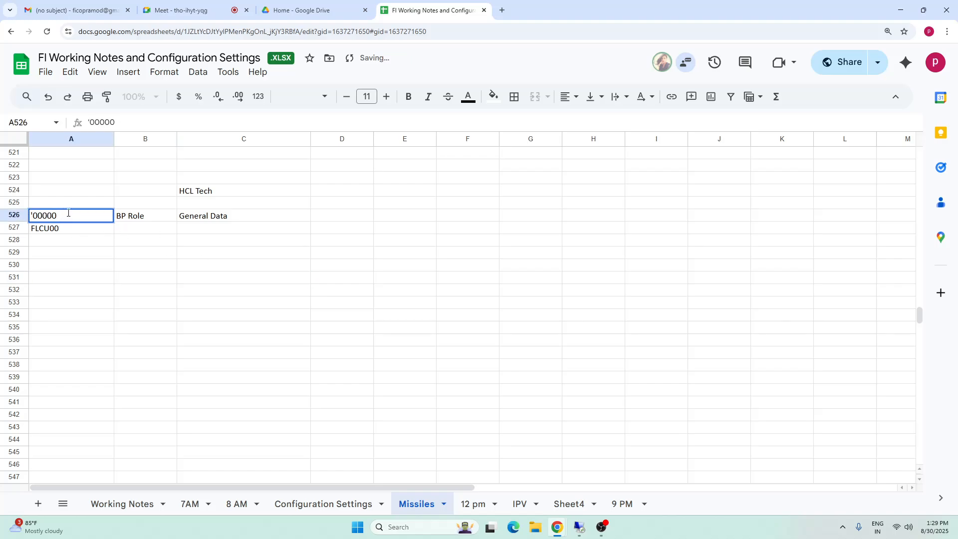
text(0)
drag(293, 282, 293, 290)
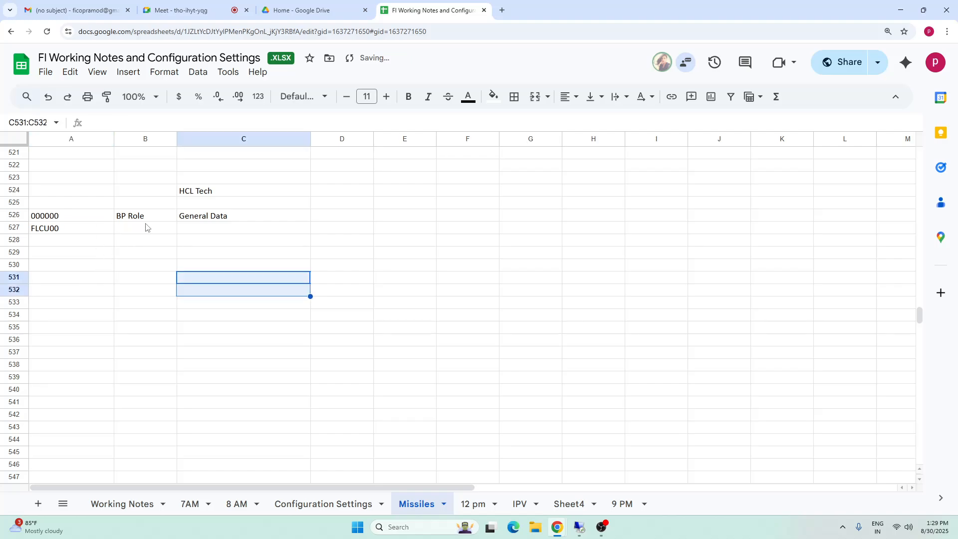
click(78, 218)
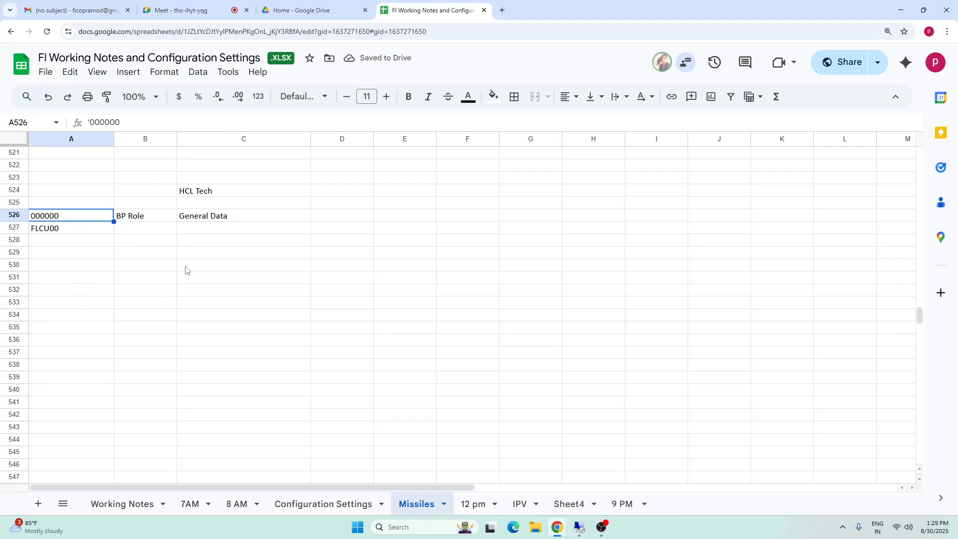
drag(182, 253, 178, 258)
click(205, 191)
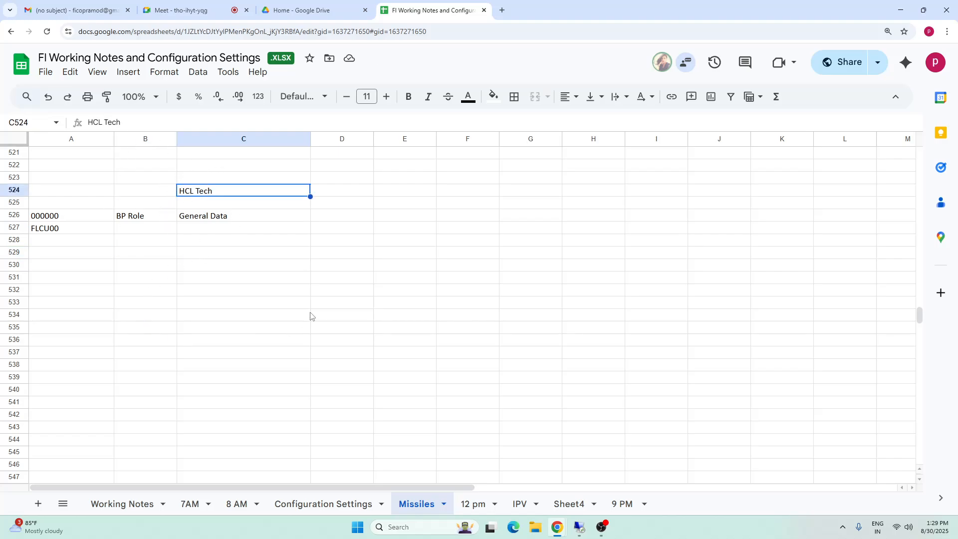
click(55, 218)
click(151, 220)
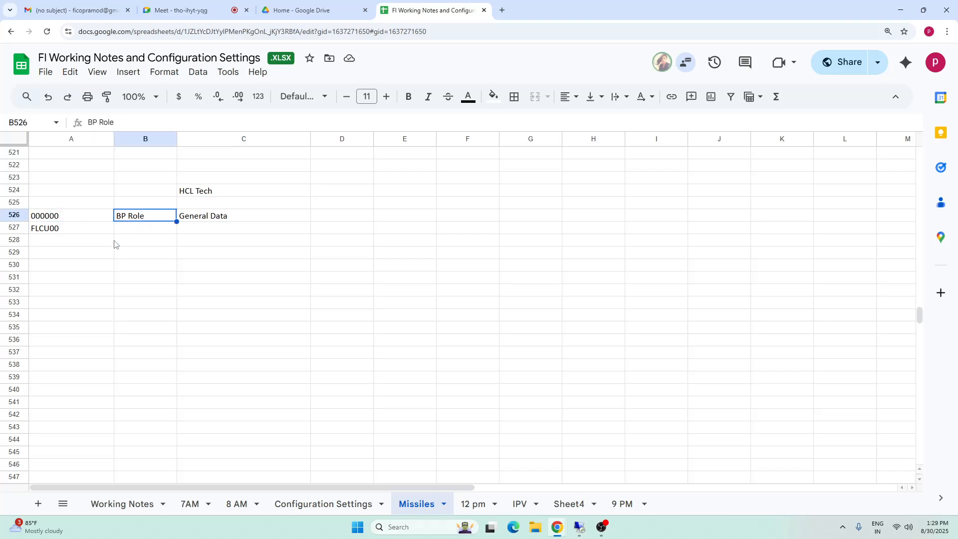
click(201, 194)
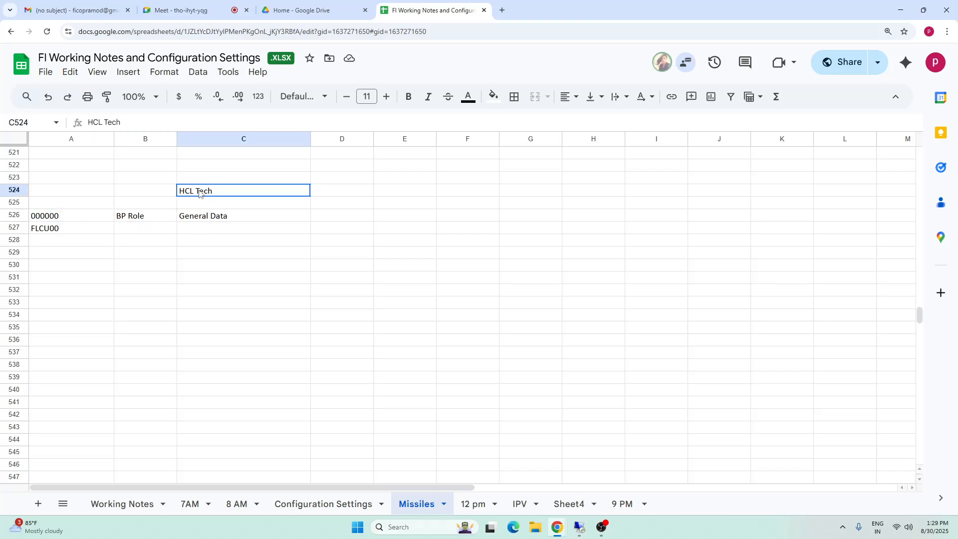
click(200, 231)
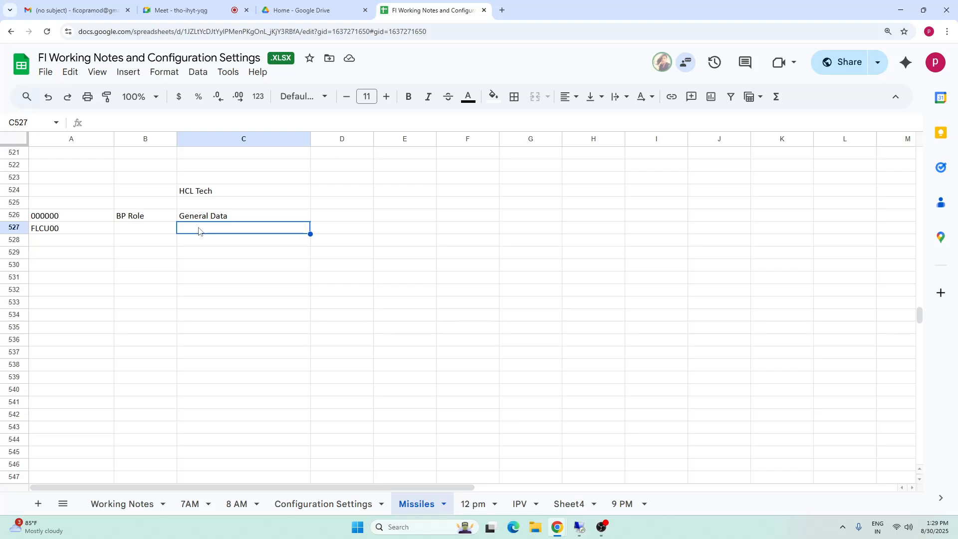
click(224, 195)
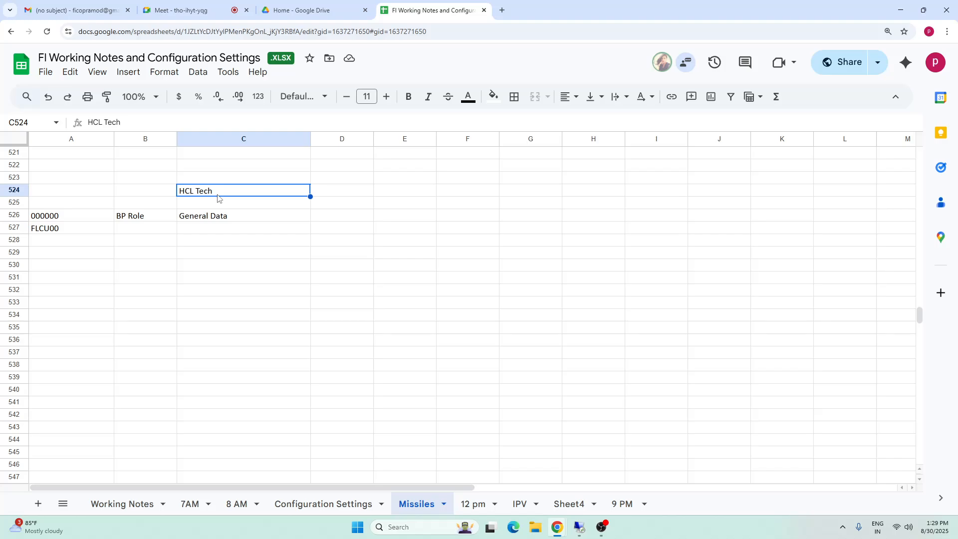
Enter Company Code Data in cell C527, in the FLCU00 row.
click(206, 229)
text(Compa)
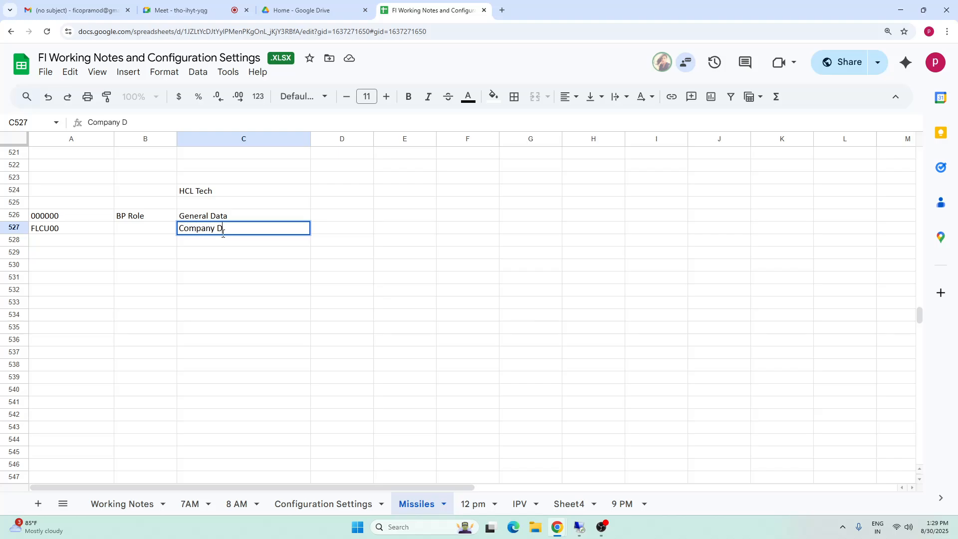
text(ny Code Data)
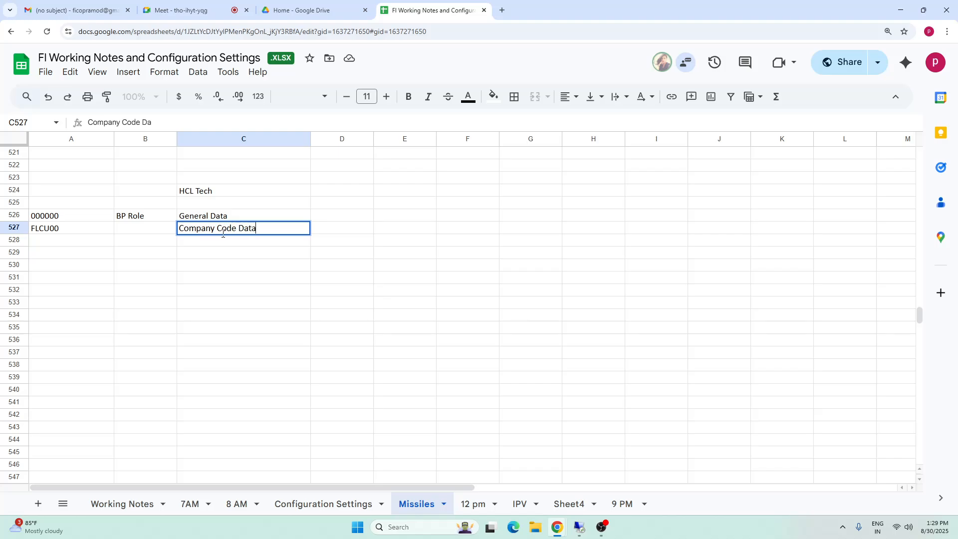
click(235, 318)
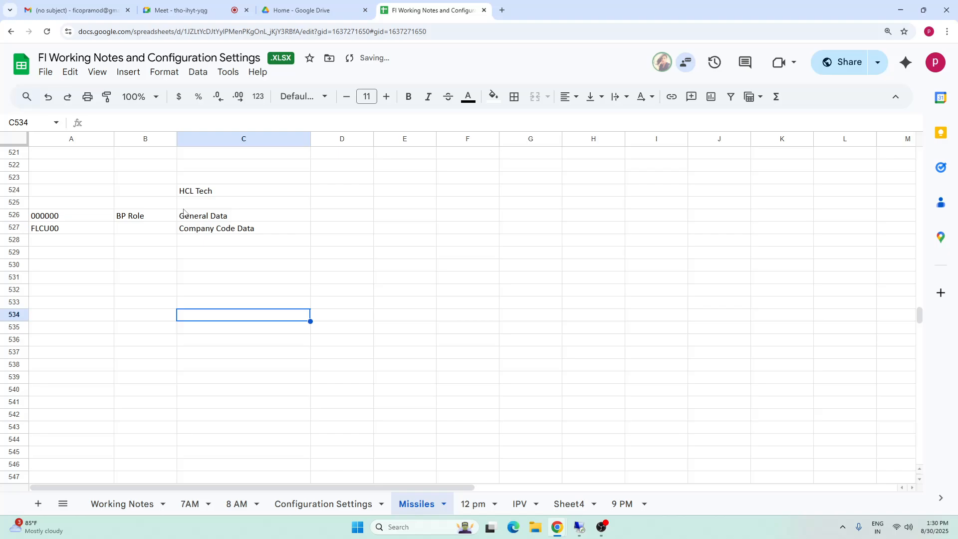
Enter the heading BP Role in cell A525 above the role codes and clear the BP Role label from cell B526.
click(200, 193)
click(82, 232)
key(Up)
key(Up)
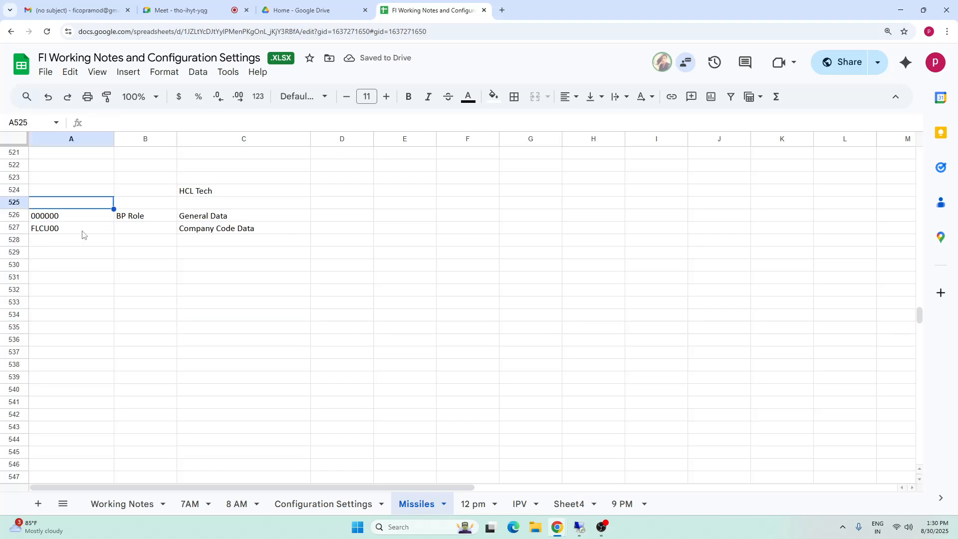
text(BO)
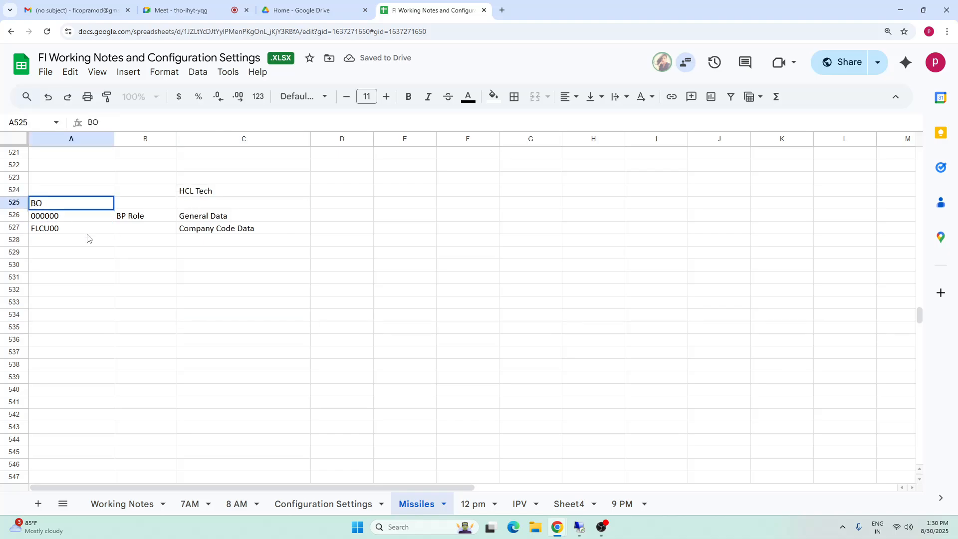
key(BackSpace)
text(P Rol)
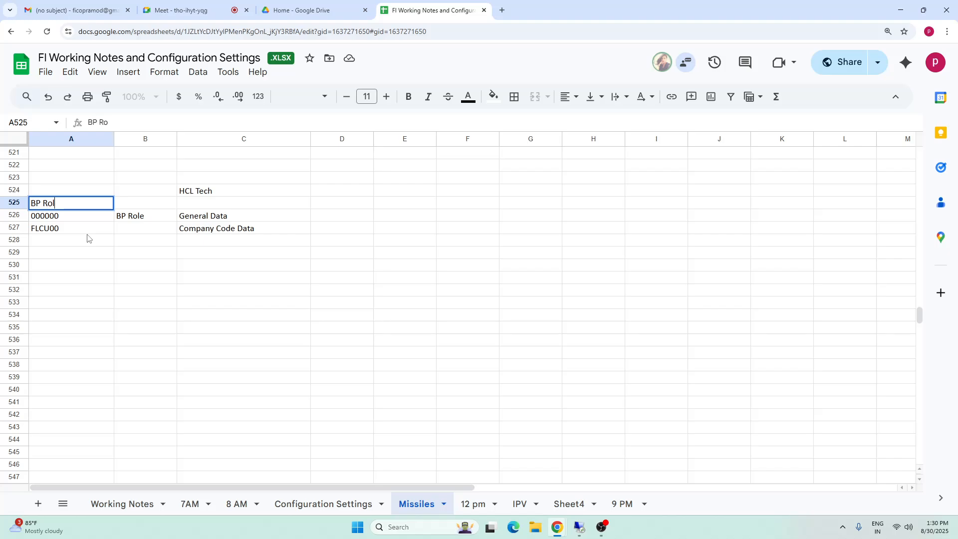
text(e)
click(129, 218)
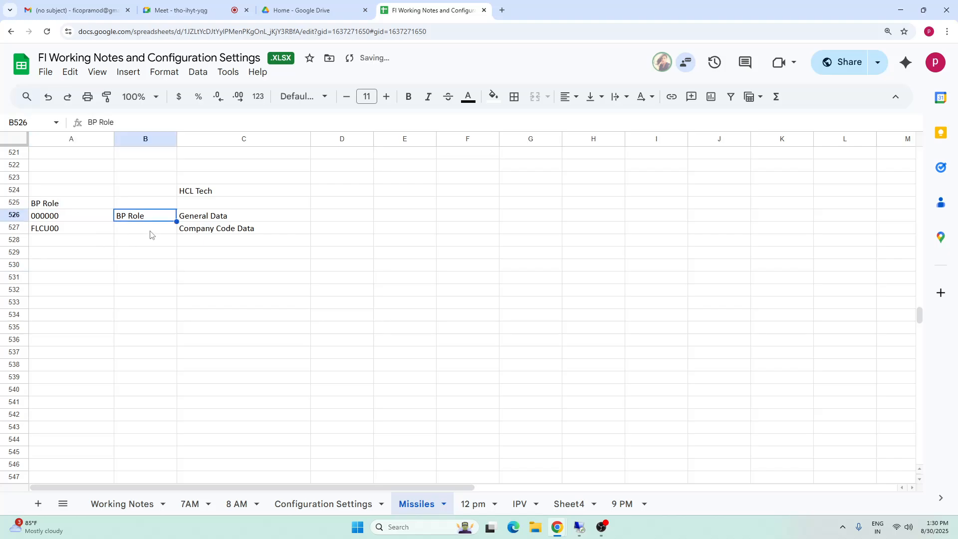
key(Delete)
click(234, 294)
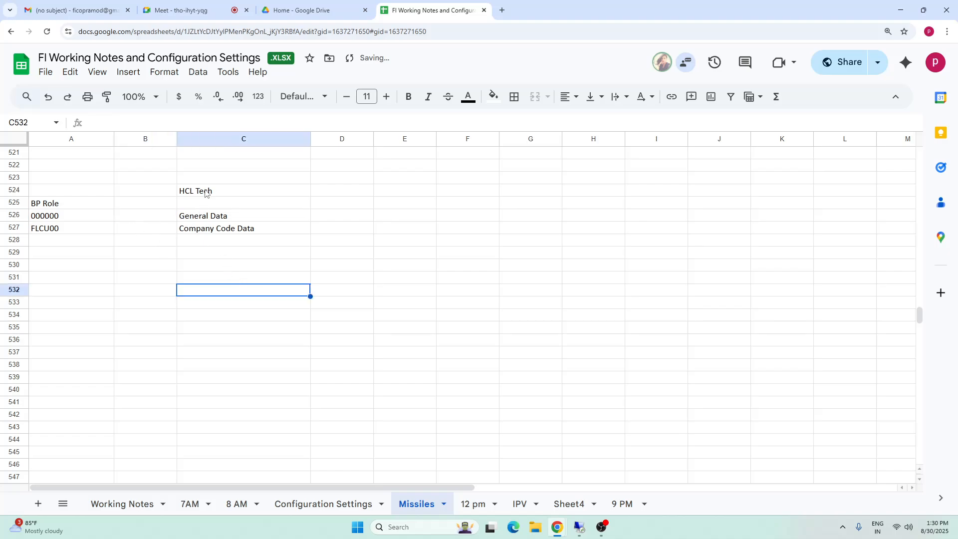
Move the HCL Tech, General Data and Company Code Data entries from C524:C527 to B524:B527, beside the role codes.
drag(205, 191, 218, 230)
key(ctrl+c)
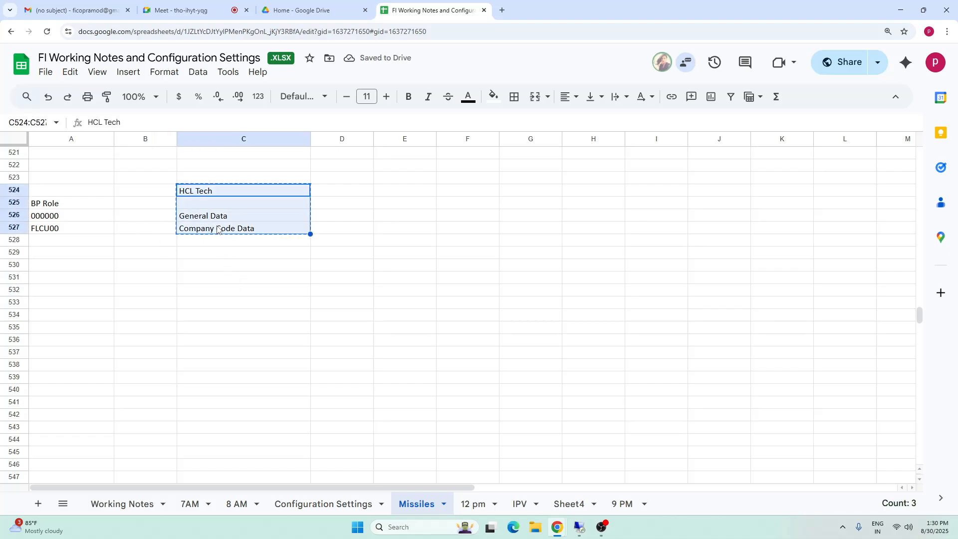
key(Left)
key(ctrl+v)
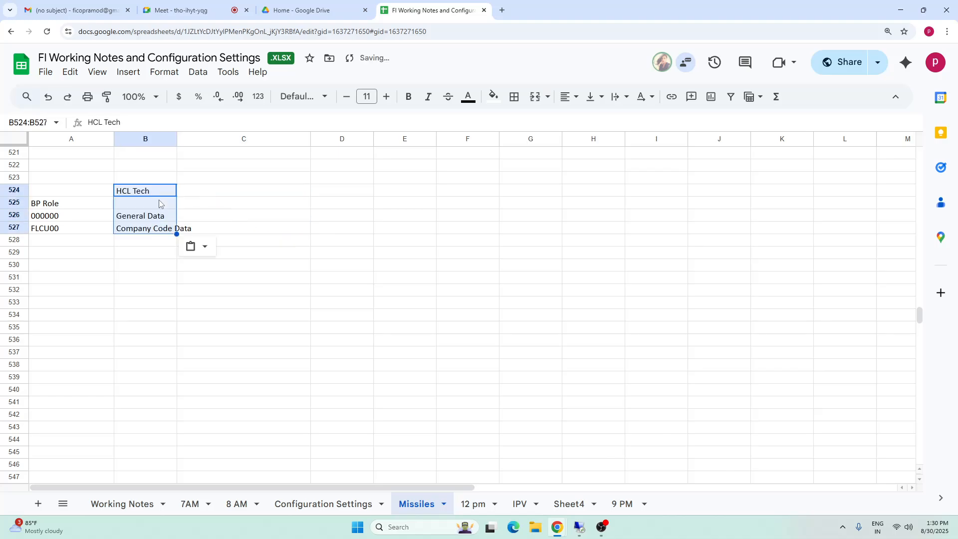
click(404, 277)
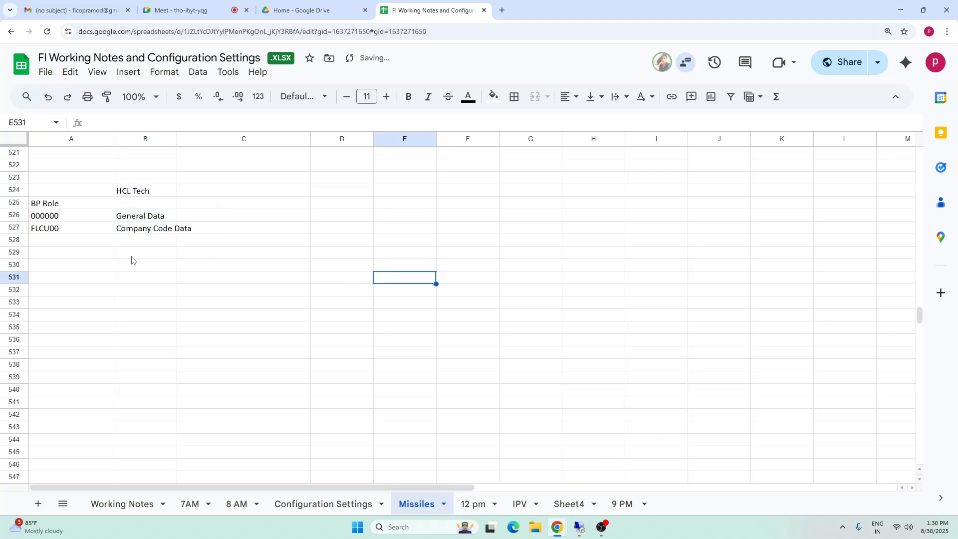
Review the HCL Tech customer entry against its general data and company code data role rows.
click(81, 191)
click(131, 193)
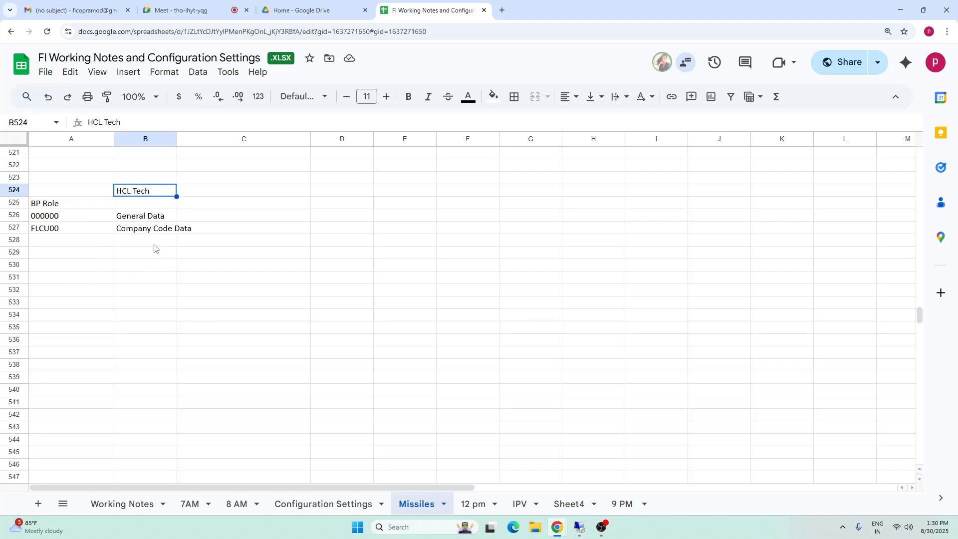
click(62, 218)
click(142, 193)
click(127, 232)
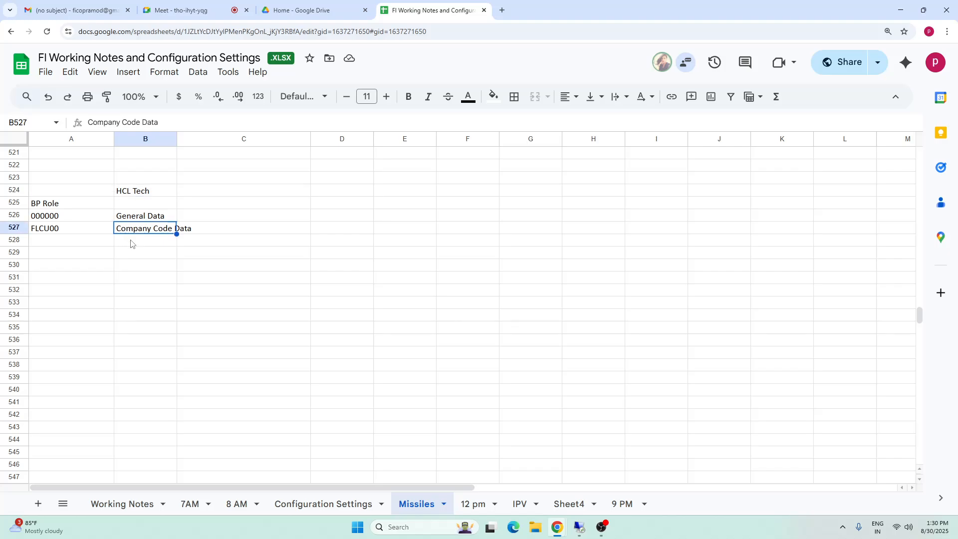
click(135, 190)
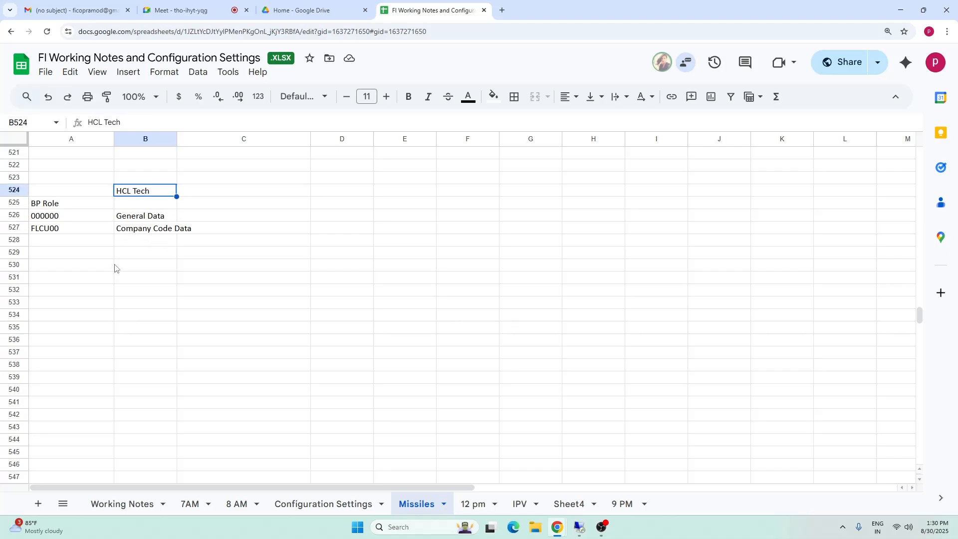
click(141, 231)
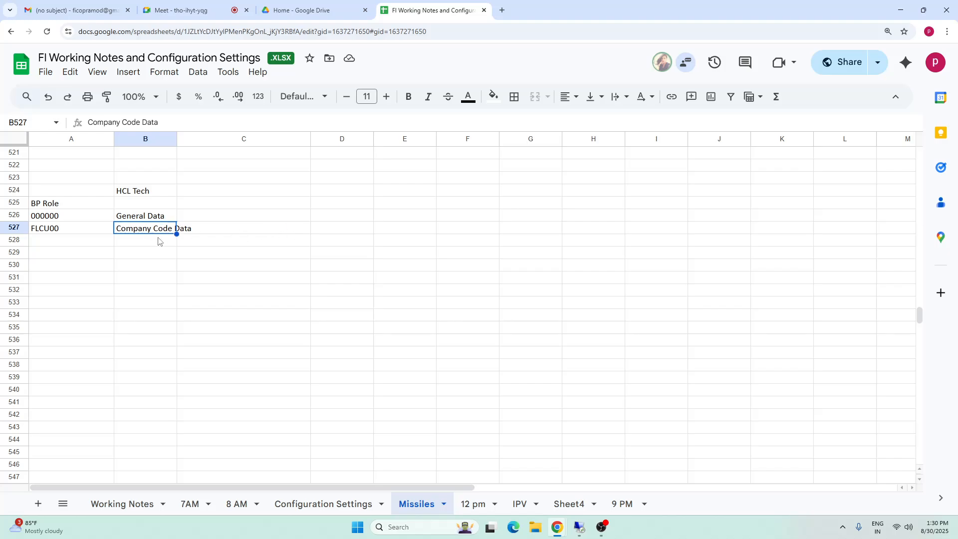
click(286, 228)
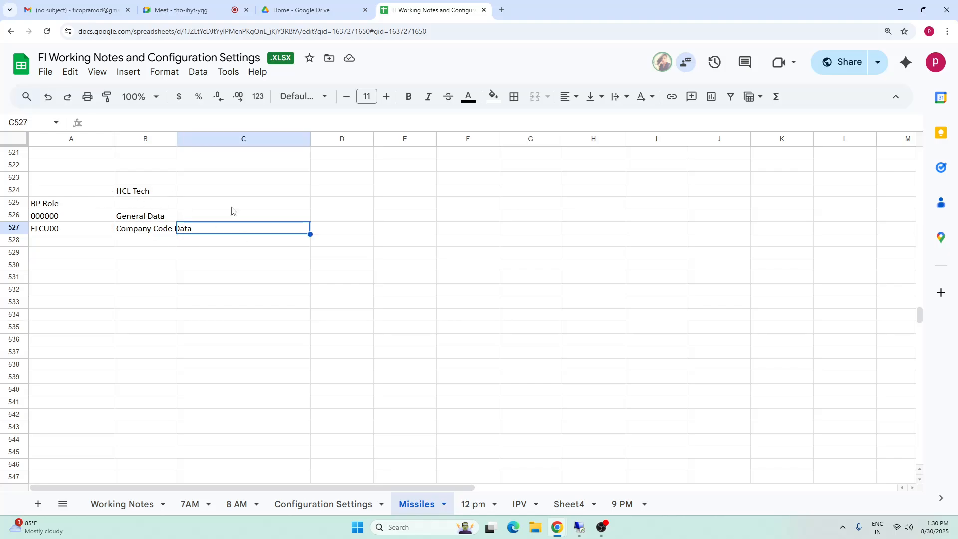
click(138, 194)
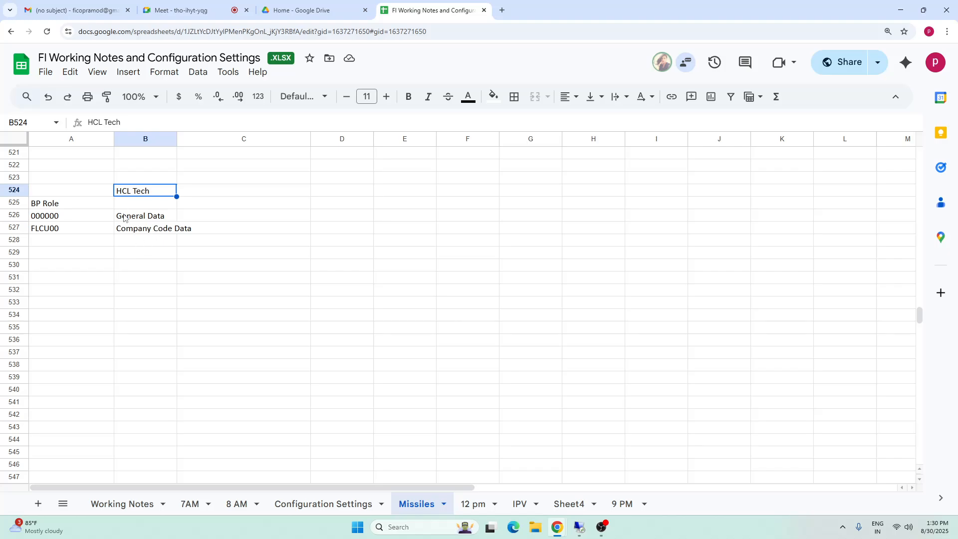
click(324, 229)
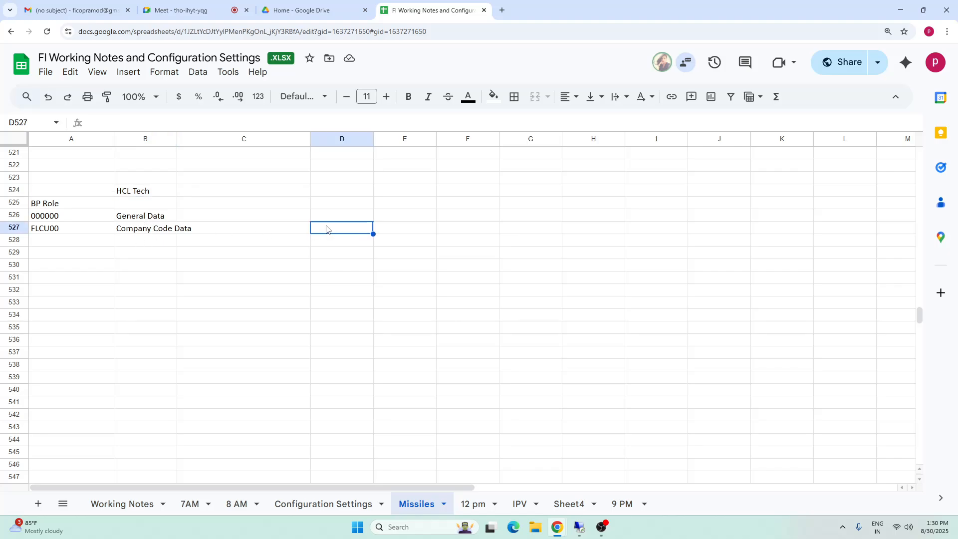
click(169, 231)
Enter Payment Terms in cell E527 and Reconciliation Account in cell F527, in the FLCU00 row.
click(383, 235)
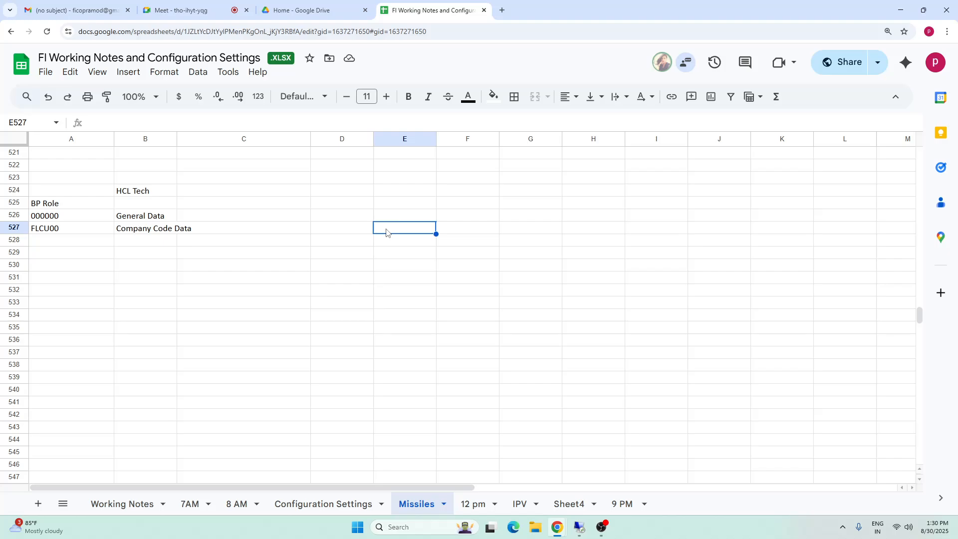
text(Payment Te)
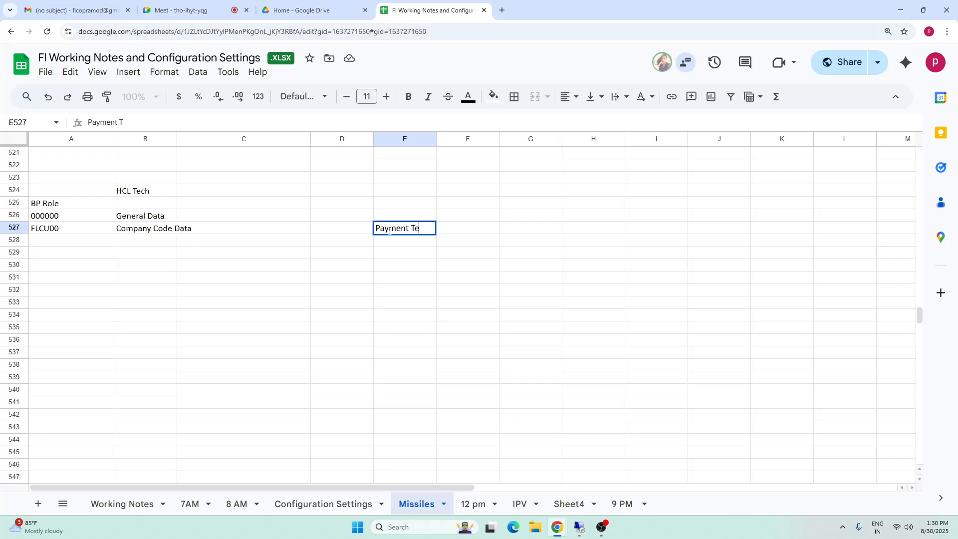
text(rms)
click(457, 259)
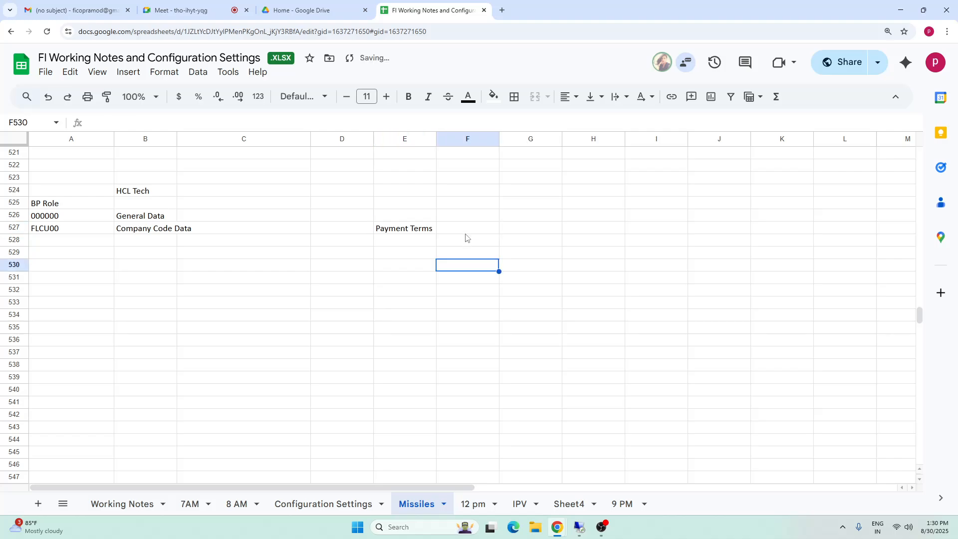
click(467, 231)
text(Reco)
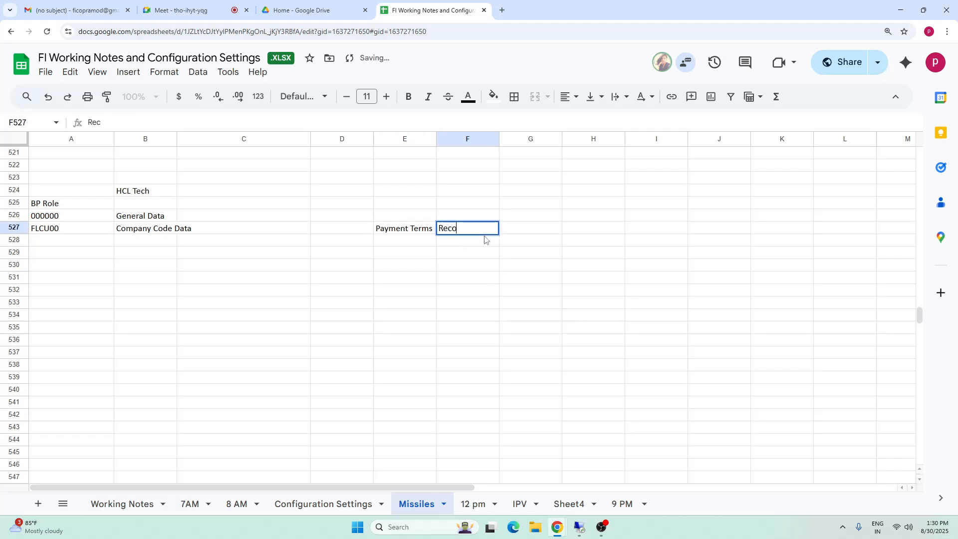
text(nciliatio)
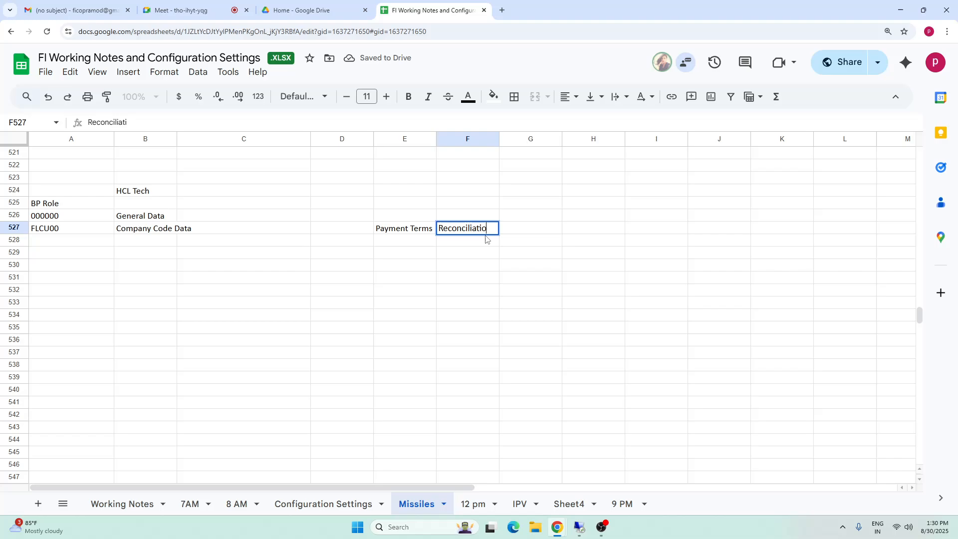
text(n Account)
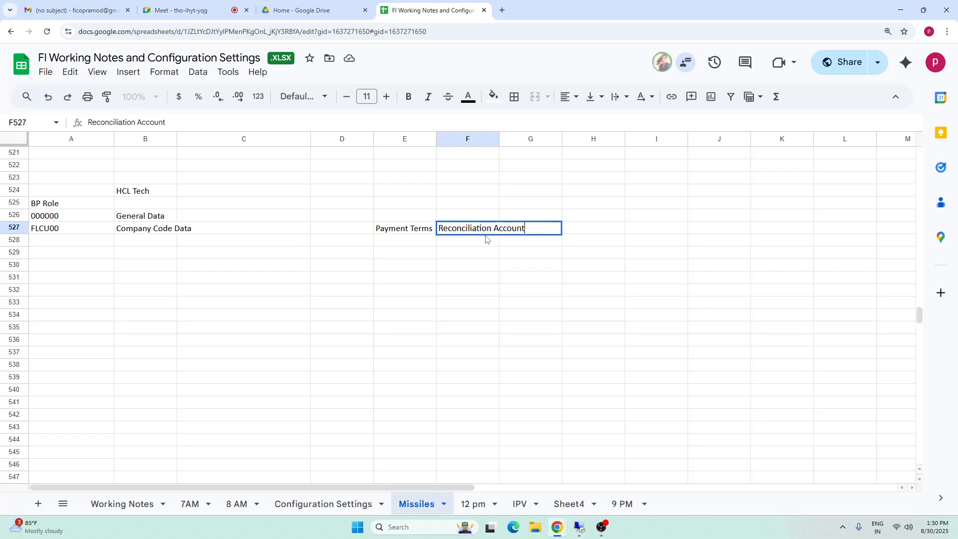
click(532, 292)
Examine how the FLCU00 company code data role relates to HCL Tech, its payment terms and its reconciliation account.
click(418, 218)
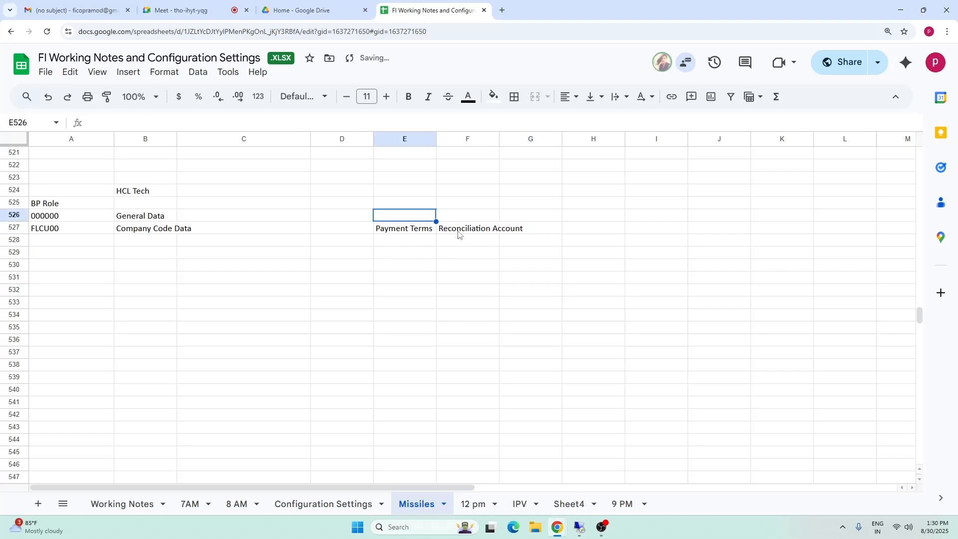
click(459, 232)
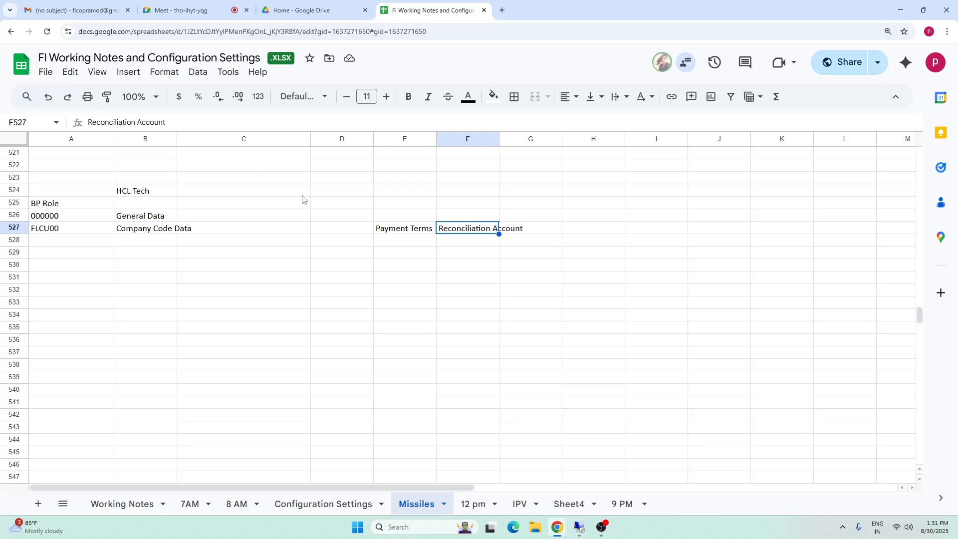
click(123, 230)
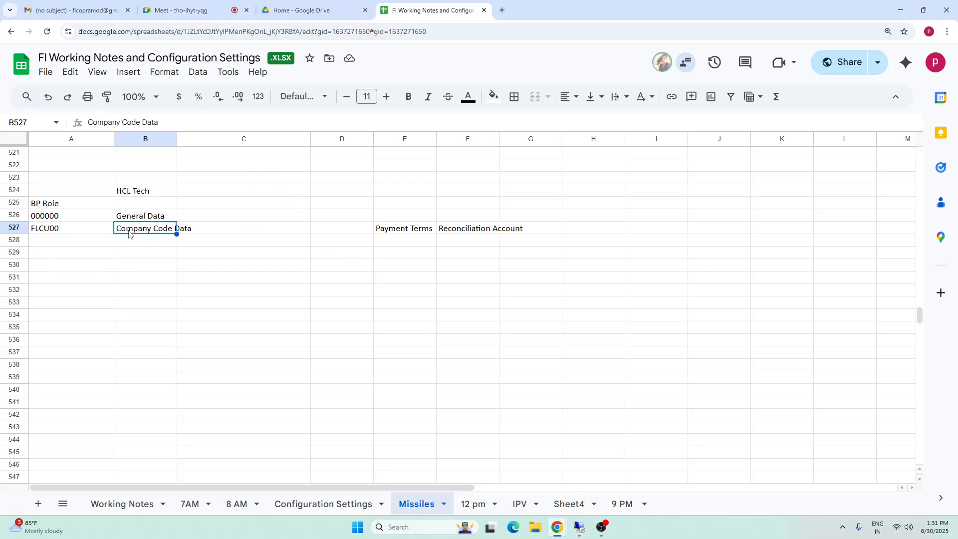
click(471, 232)
click(466, 243)
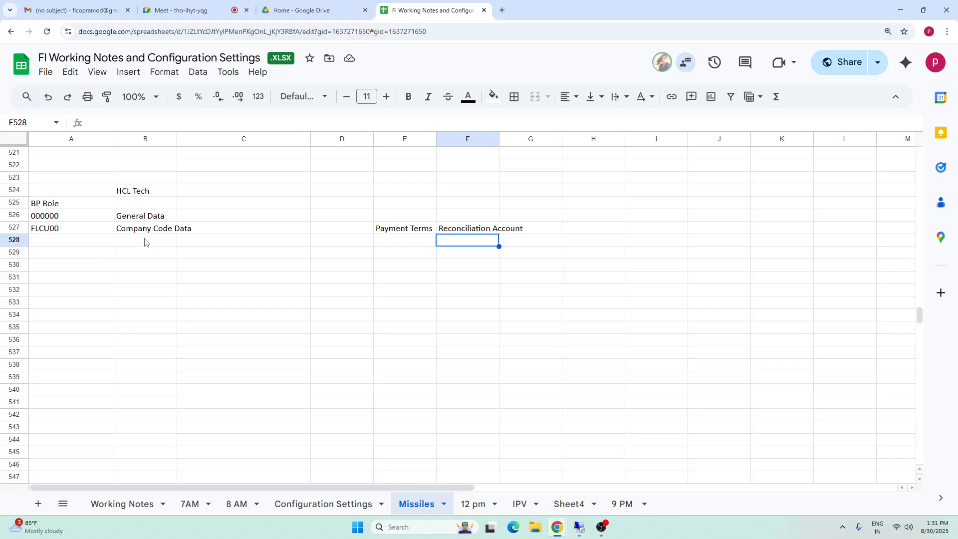
click(138, 192)
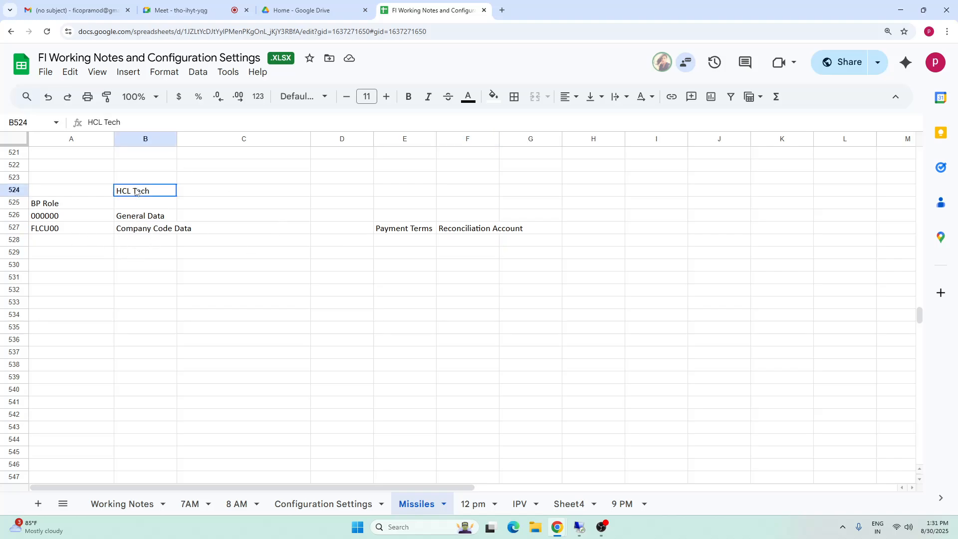
click(149, 230)
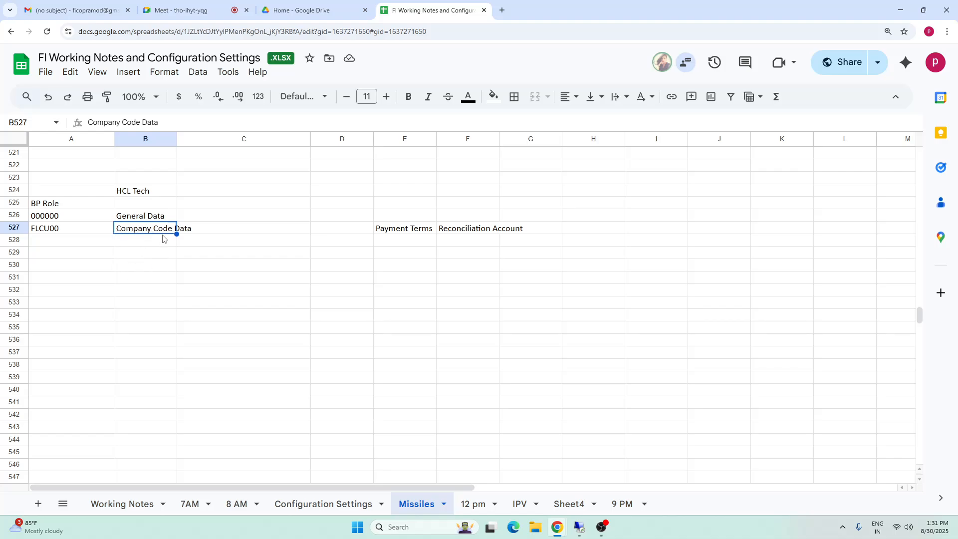
click(145, 193)
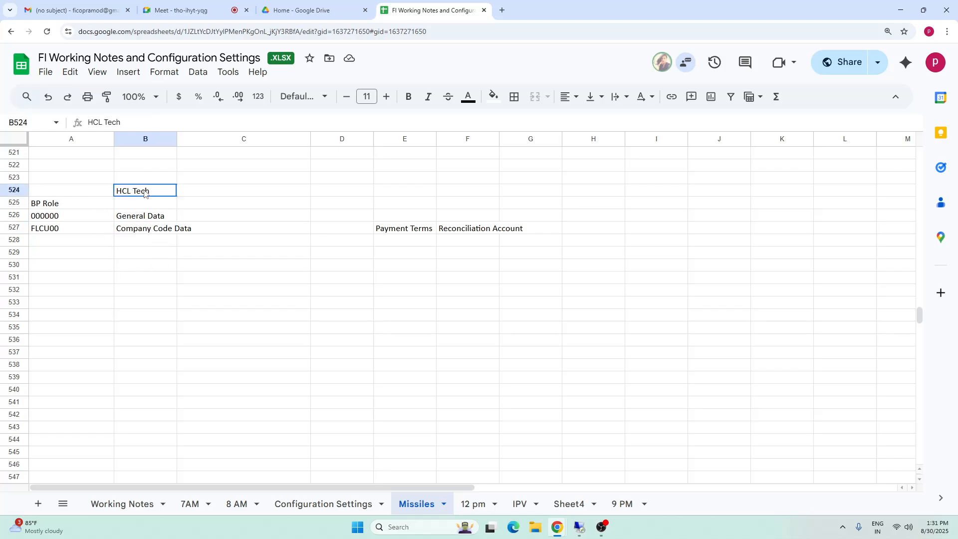
click(50, 233)
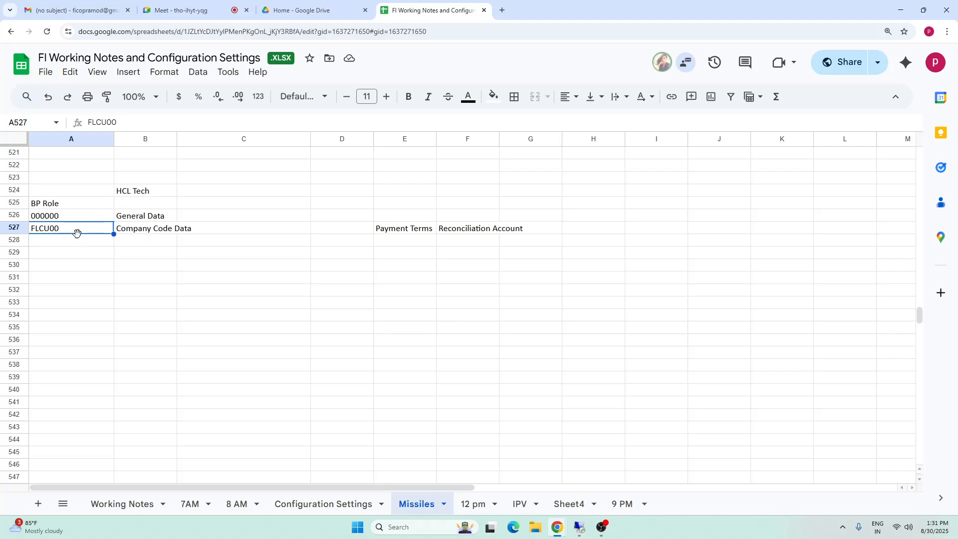
click(121, 195)
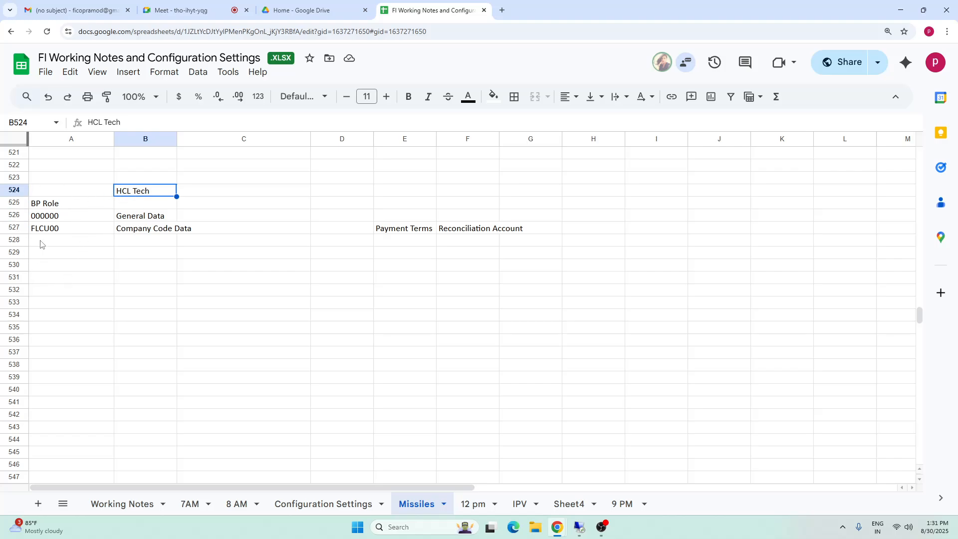
click(50, 230)
click(141, 233)
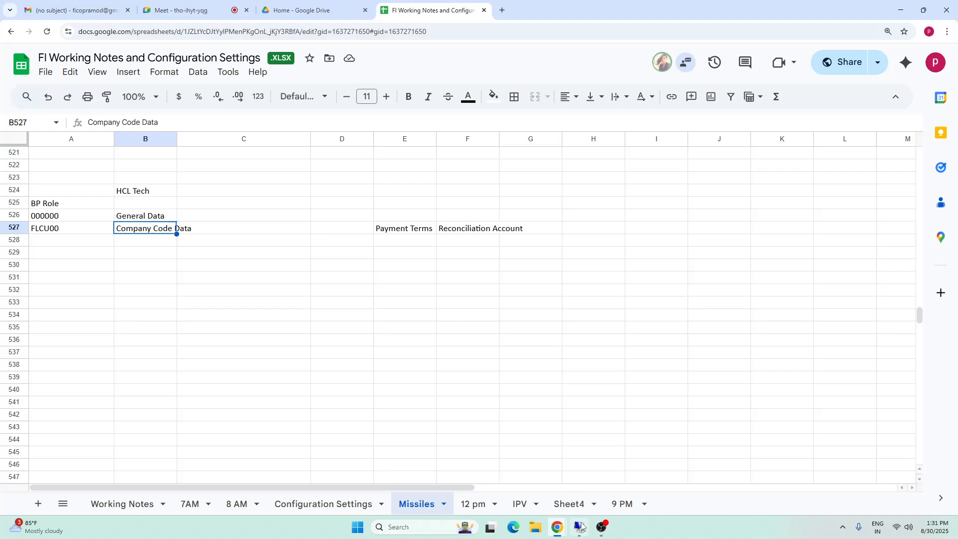
Admit the waiting participant to the Google Meet call and return to the Company Code Data cell in the working notes spreadsheet.
click(189, 10)
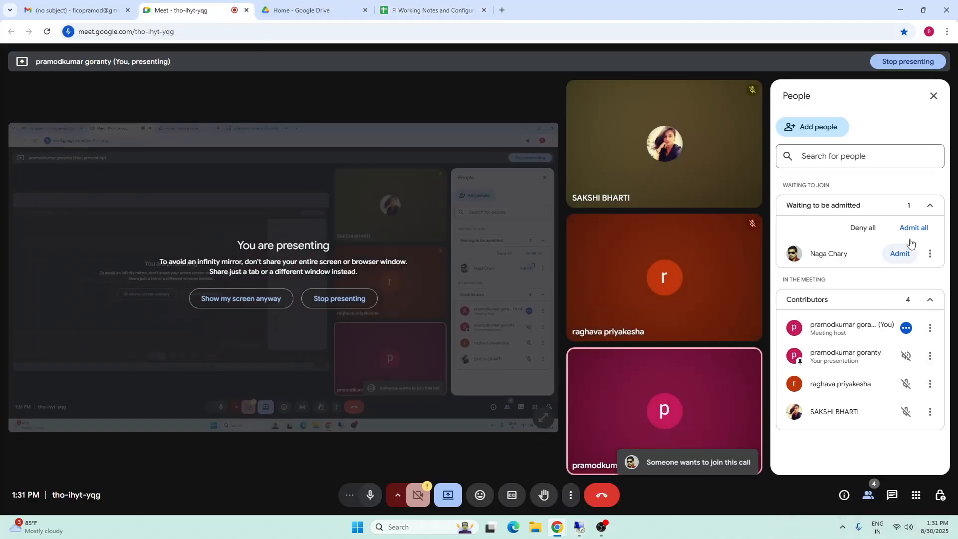
click(913, 229)
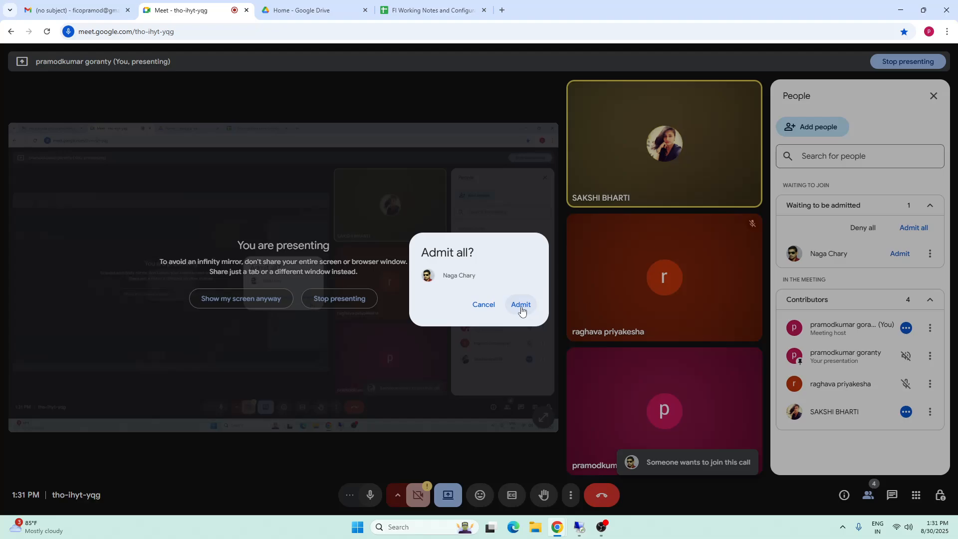
click(520, 304)
click(429, 10)
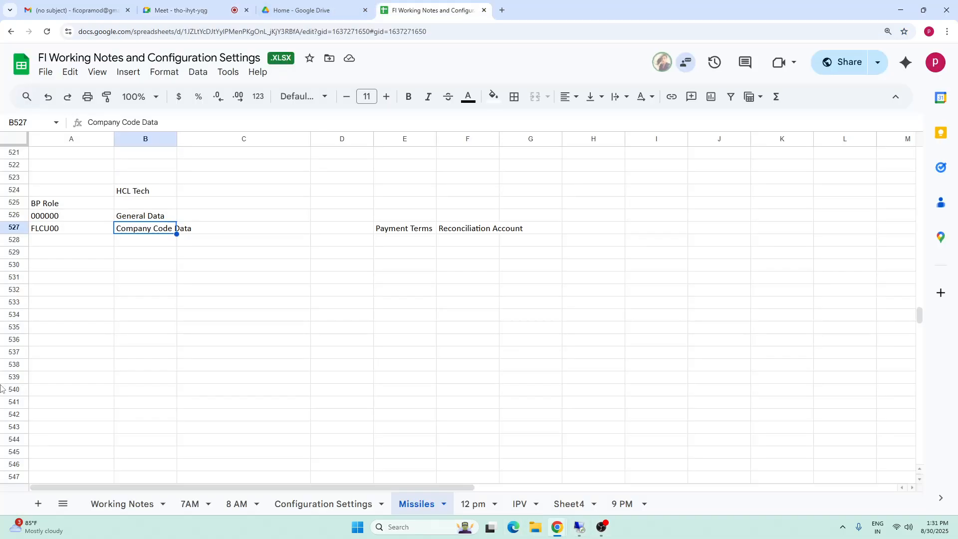
click(218, 339)
click(135, 228)
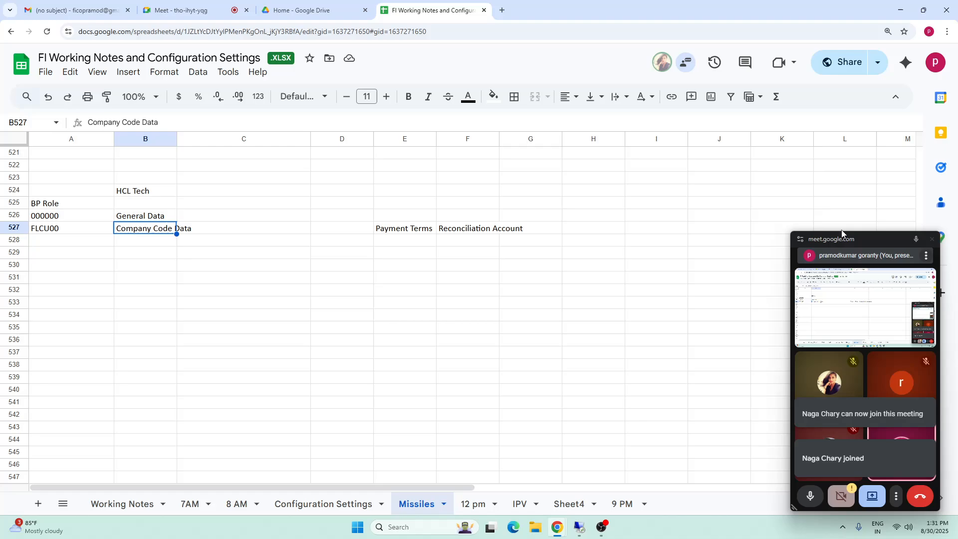
Move the meeting window out of the way and enter Non SO in cell D527 and SO in cell D528.
drag(840, 238, 888, 438)
click(155, 241)
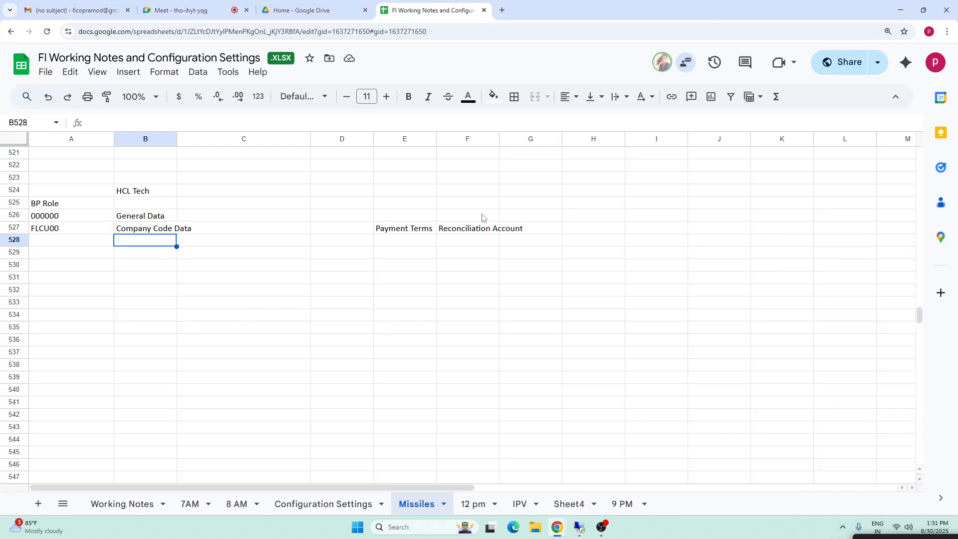
click(155, 232)
click(330, 230)
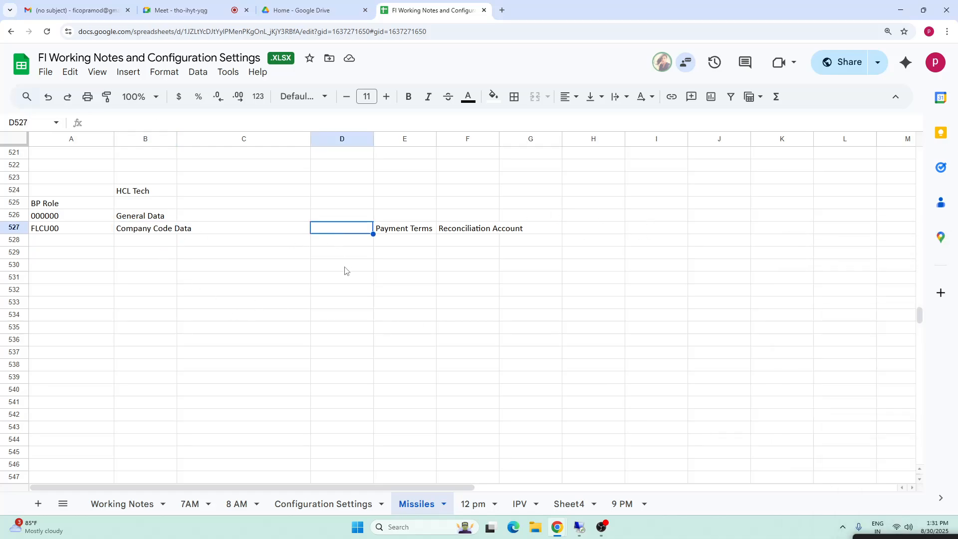
text(Non SO)
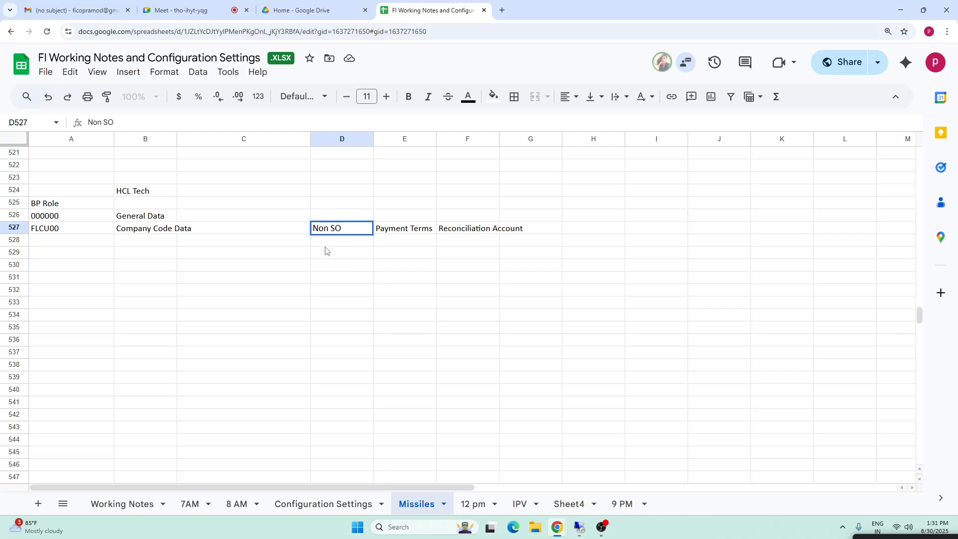
key(Return)
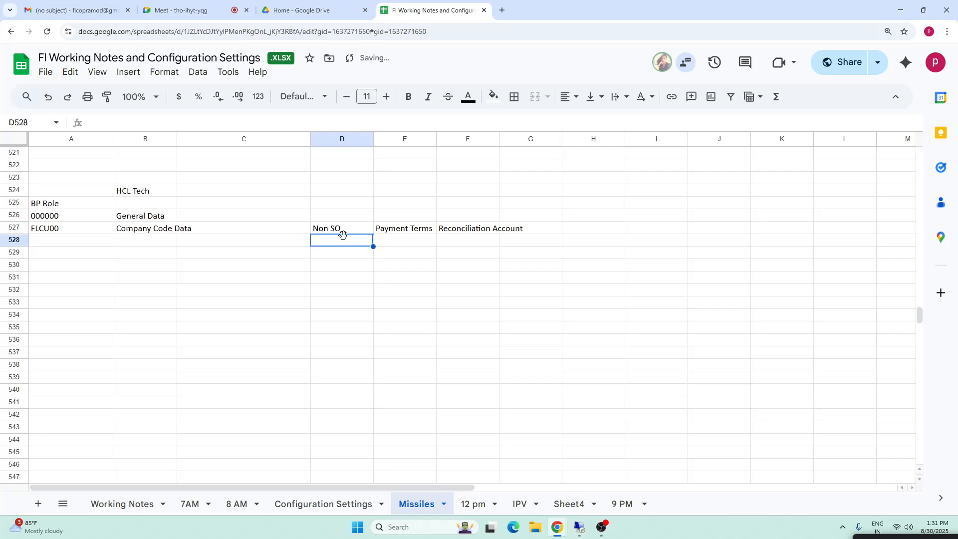
text(SO)
key(Return)
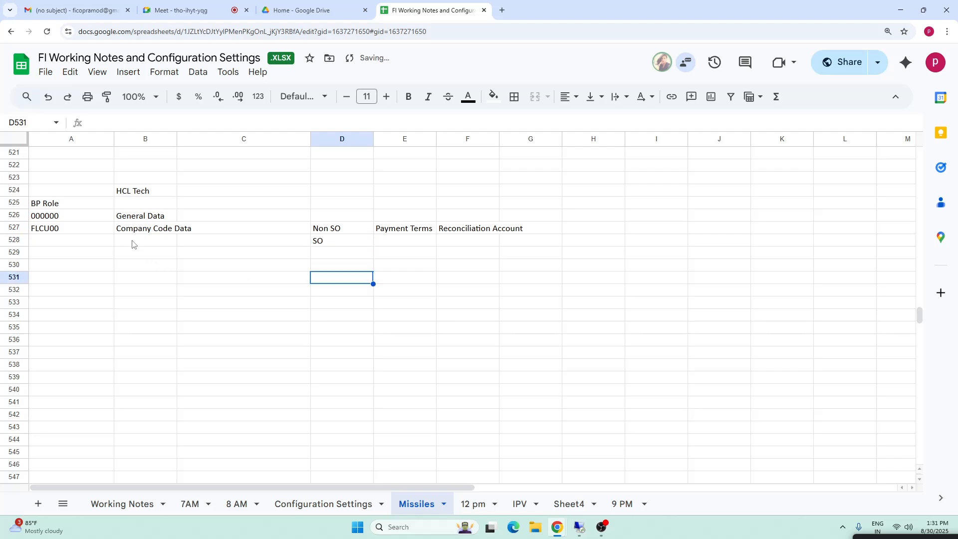
Add the FLCU01 role in cell A528 with the description Sales Data in cell B528.
click(133, 242)
text(Sale )
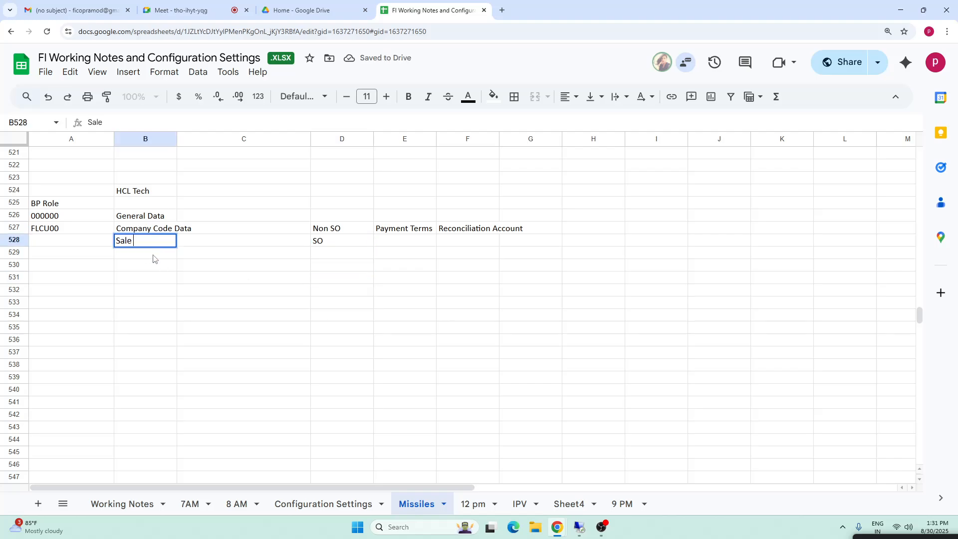
text(s Data)
click(232, 292)
click(79, 242)
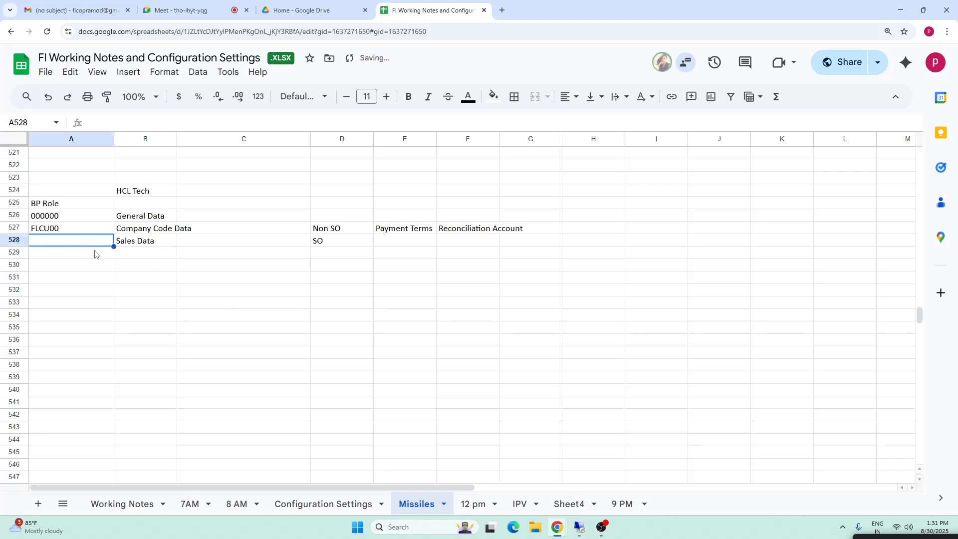
text(F)
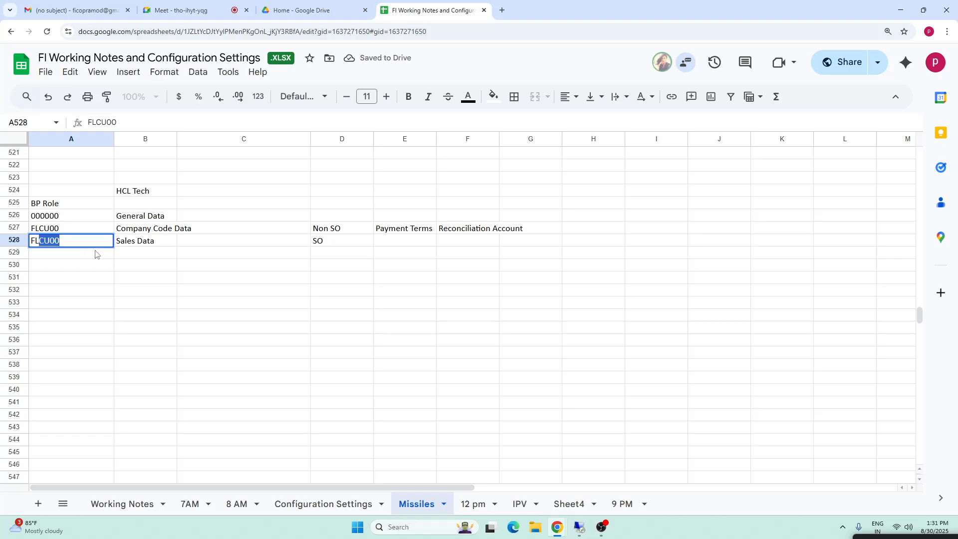
text(LCU01)
click(153, 282)
Extend the SO entry in the FLCU01 row so that cell D528 reads SO / OTC.
drag(60, 216, 62, 244)
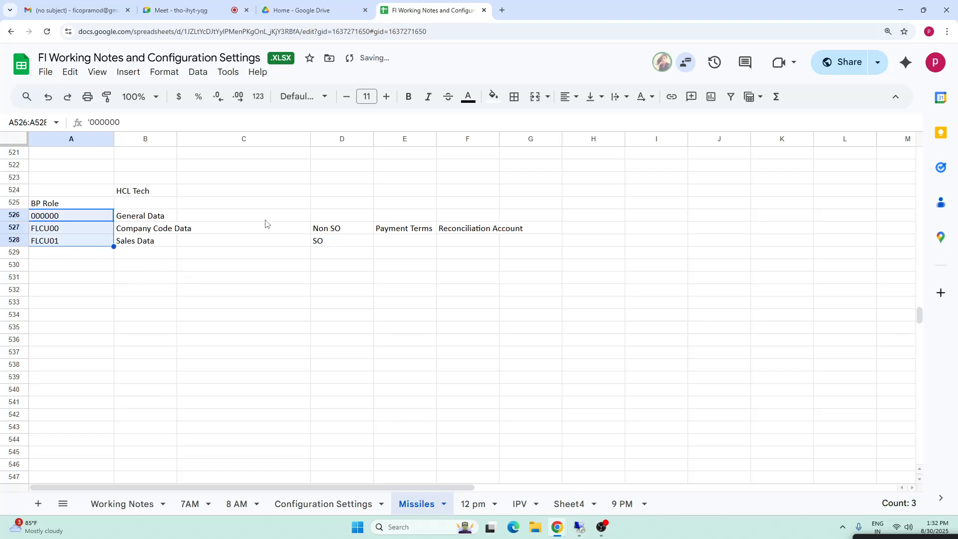
double_click(341, 240)
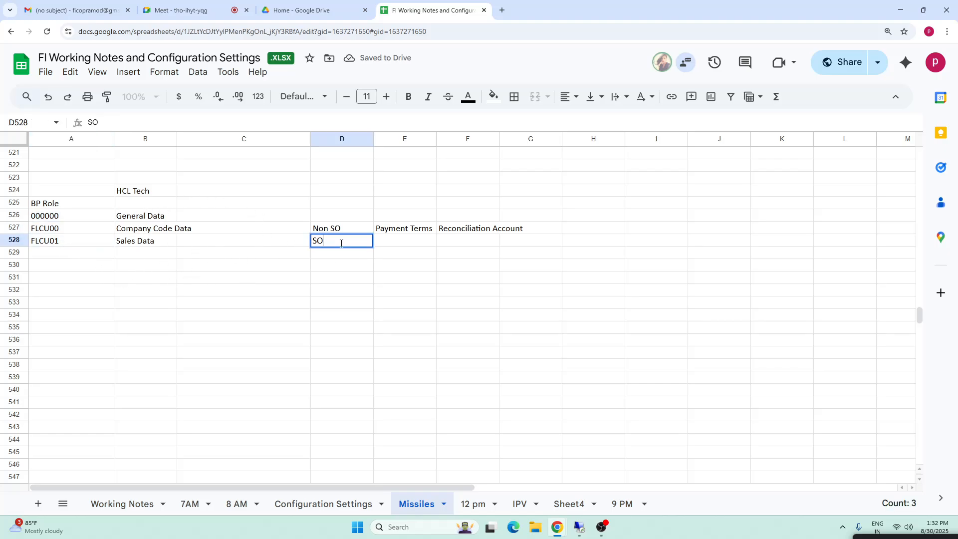
text(/ OTC)
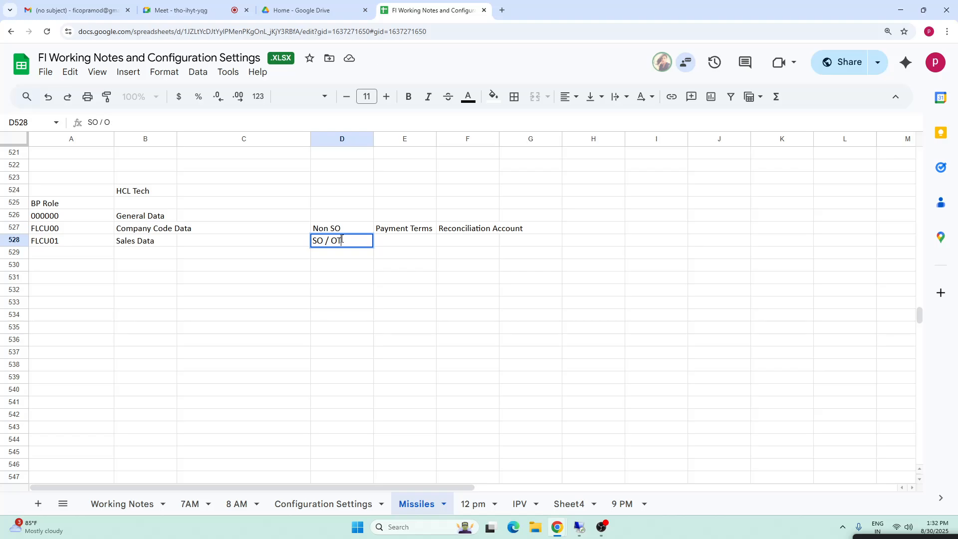
click(342, 319)
Enter Payment Terms in cell E528 for the FLCU01 sales data role of HCL Tech.
click(145, 190)
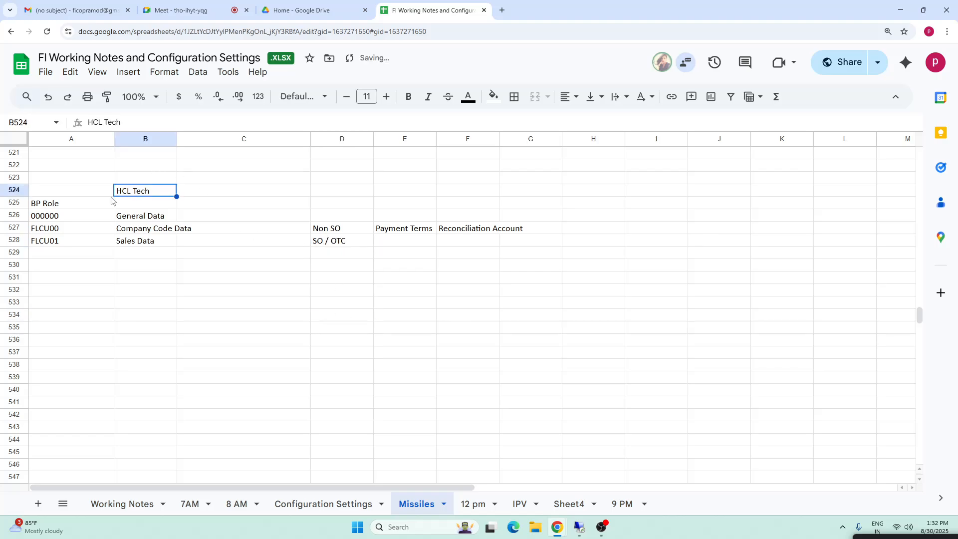
click(62, 243)
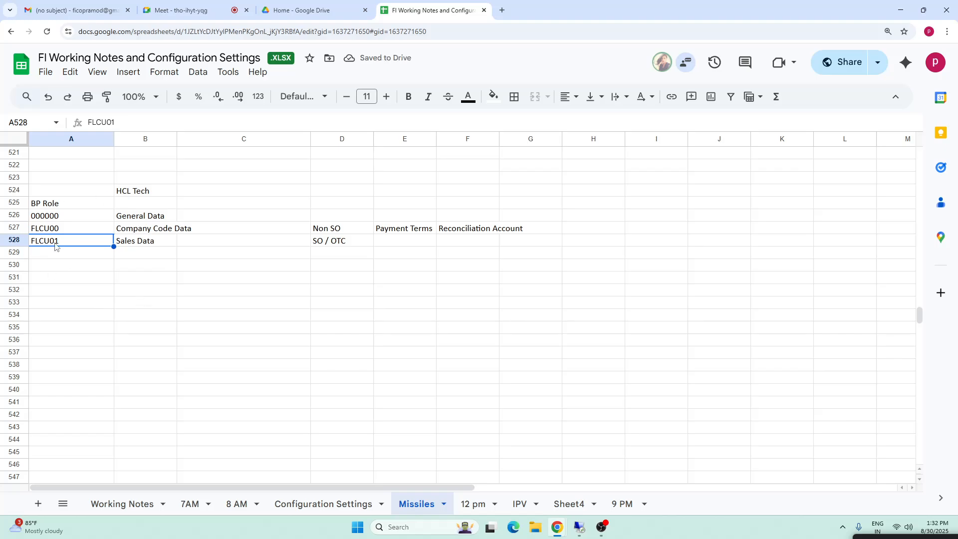
click(136, 243)
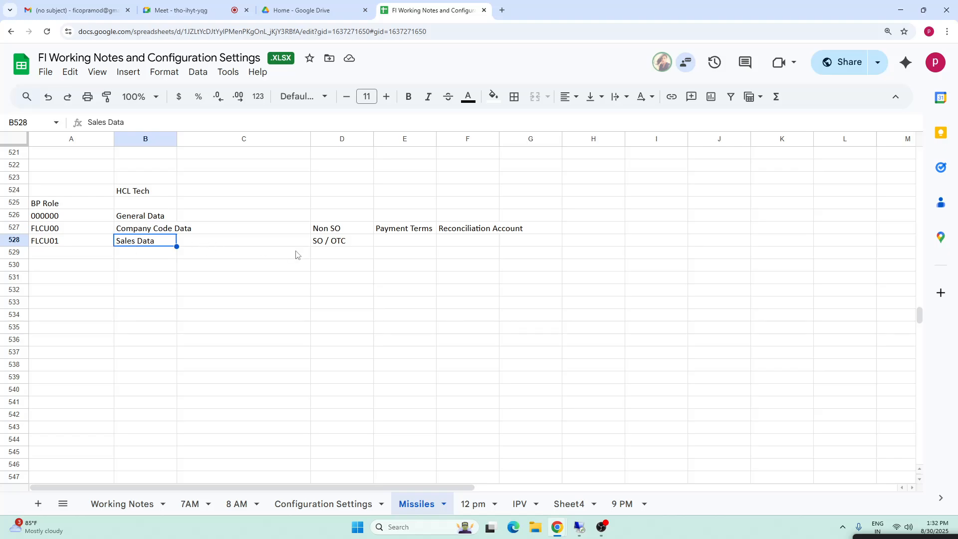
click(131, 192)
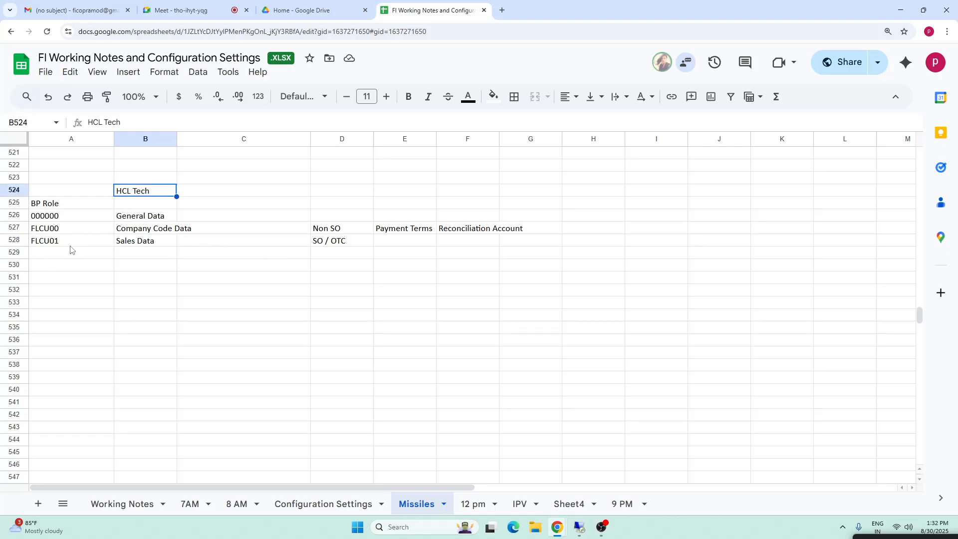
click(50, 243)
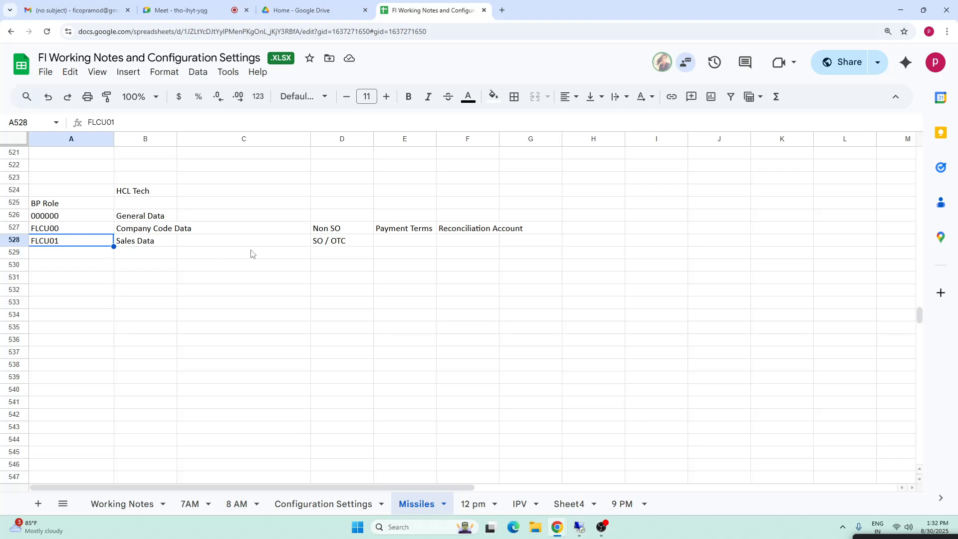
click(406, 243)
text(Pa)
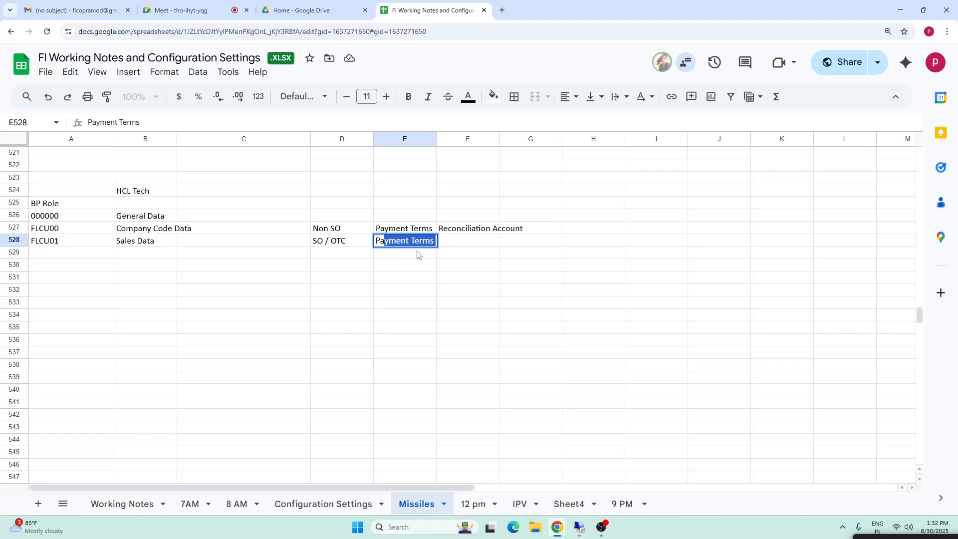
text(yment Terms)
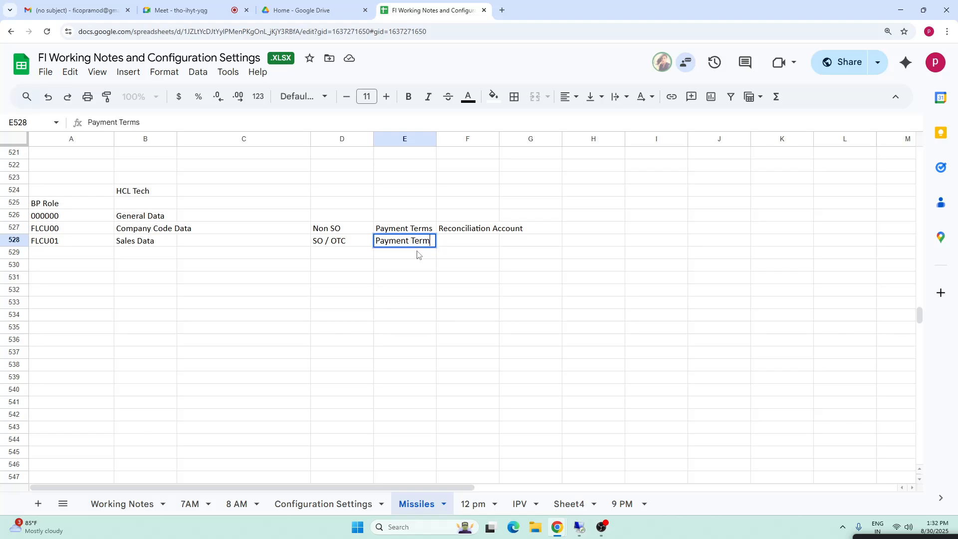
click(467, 290)
click(467, 231)
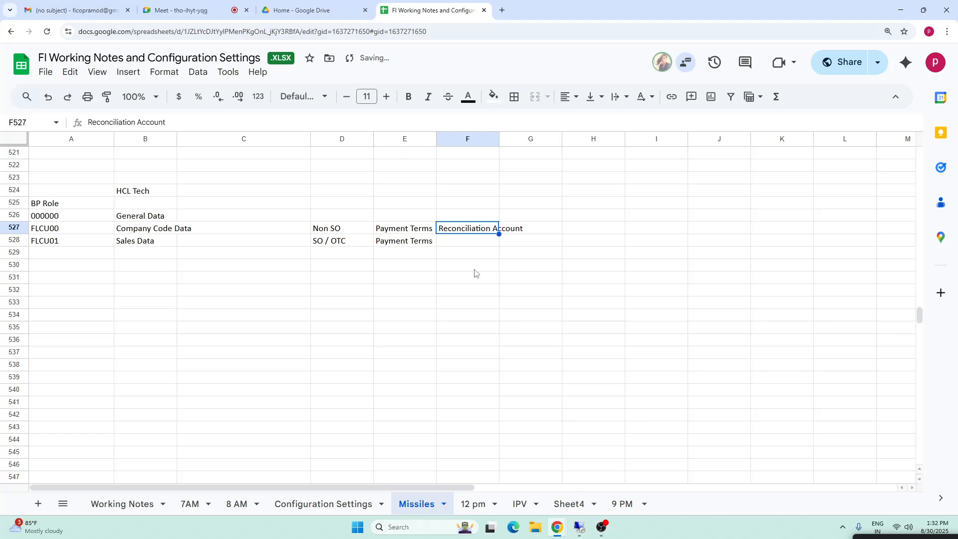
key(Down)
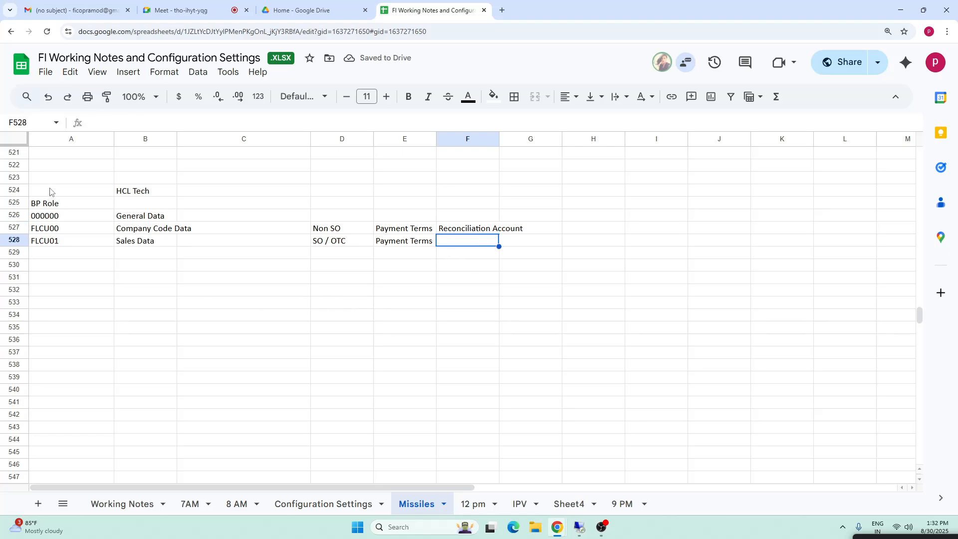
Enter the business partner number beside HCL Tech in cell C524.
click(53, 193)
click(110, 294)
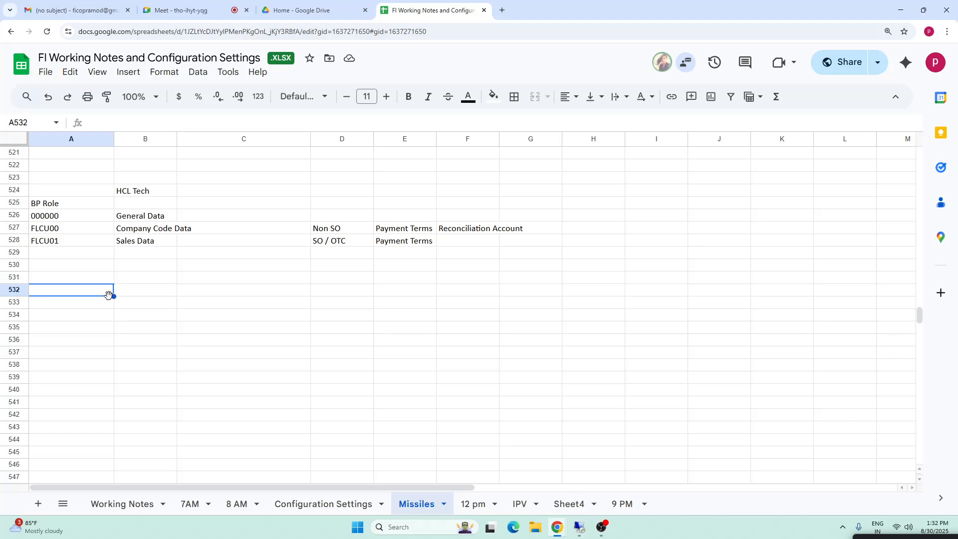
click(78, 253)
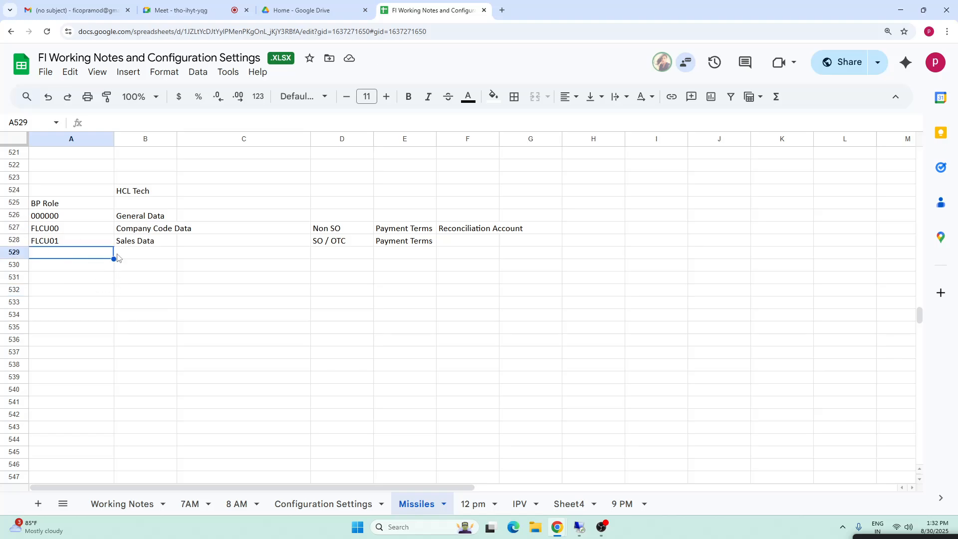
click(149, 195)
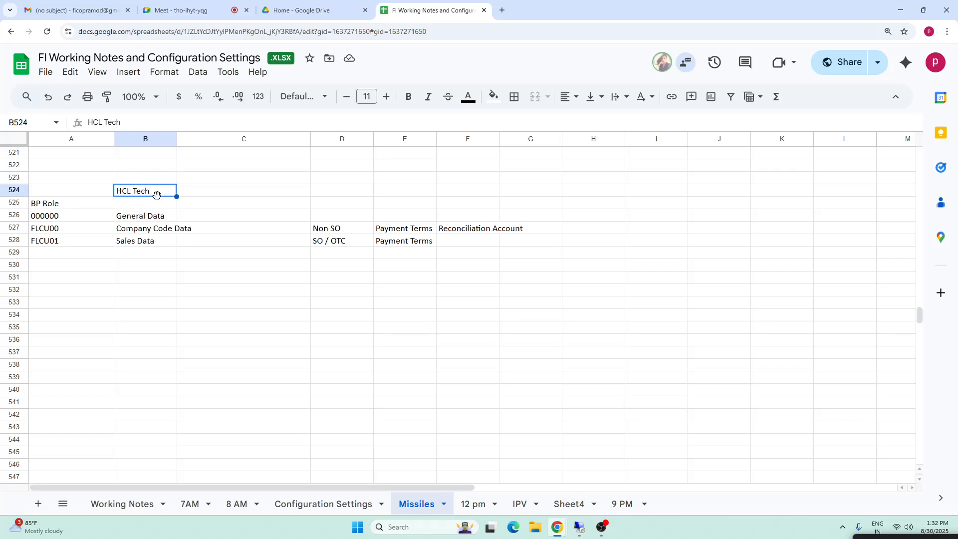
click(240, 196)
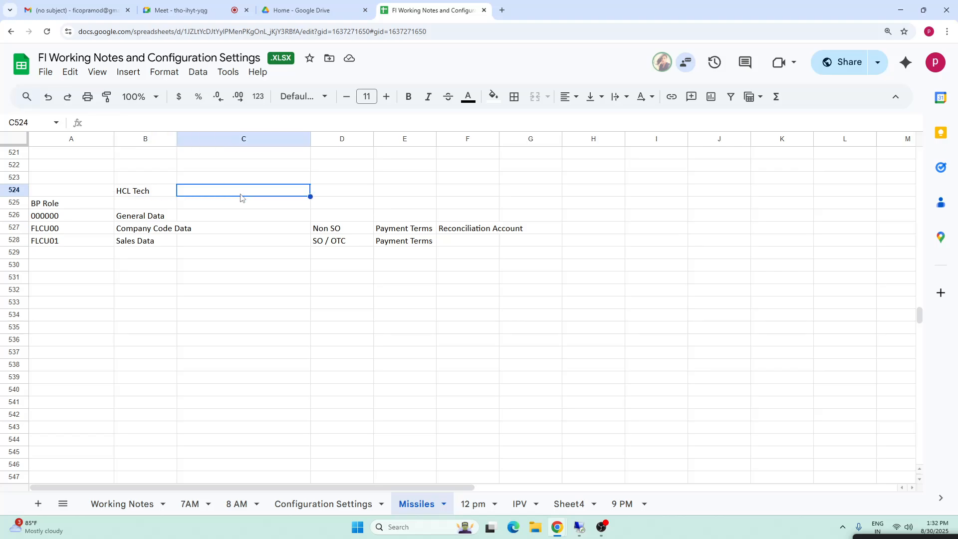
text(10000)
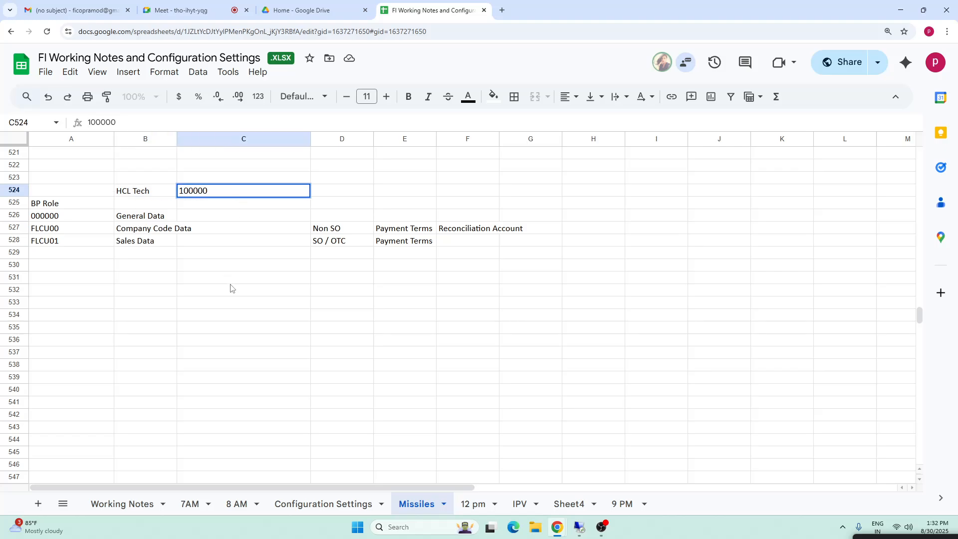
text(0)
click(230, 286)
Add the FLKM00 role in cell A529 with the description Credit Management in cell B529.
click(137, 194)
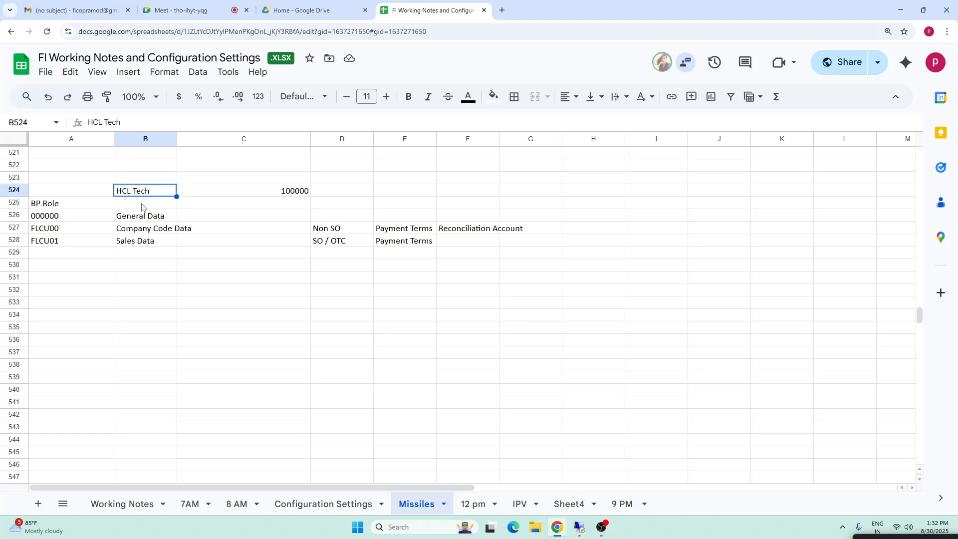
click(57, 254)
text(FLK)
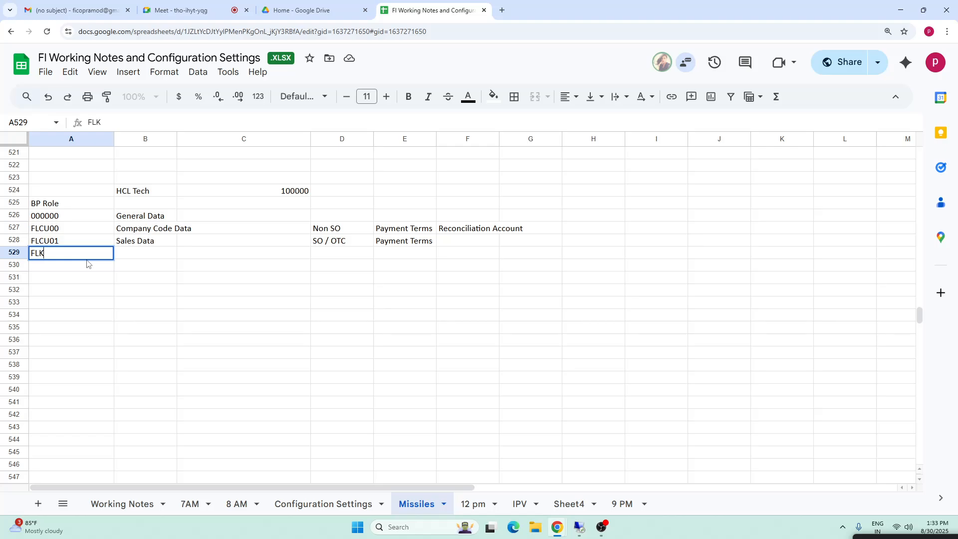
text(M00)
click(150, 302)
click(155, 254)
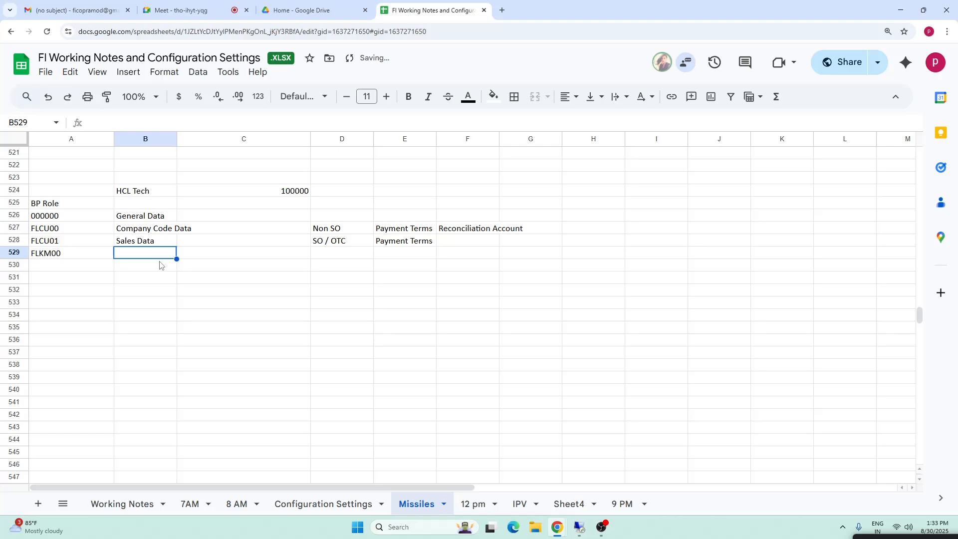
text(Credit Management)
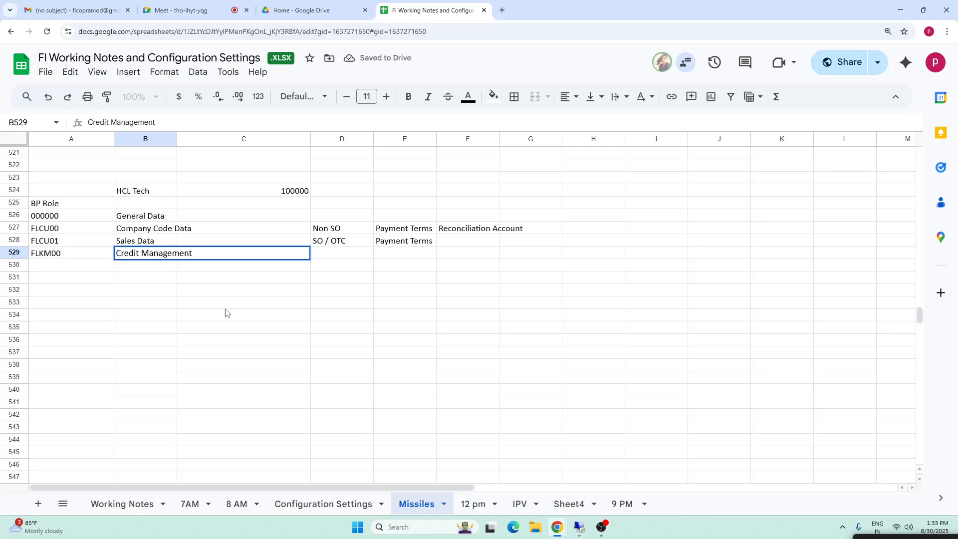
drag(227, 313, 269, 325)
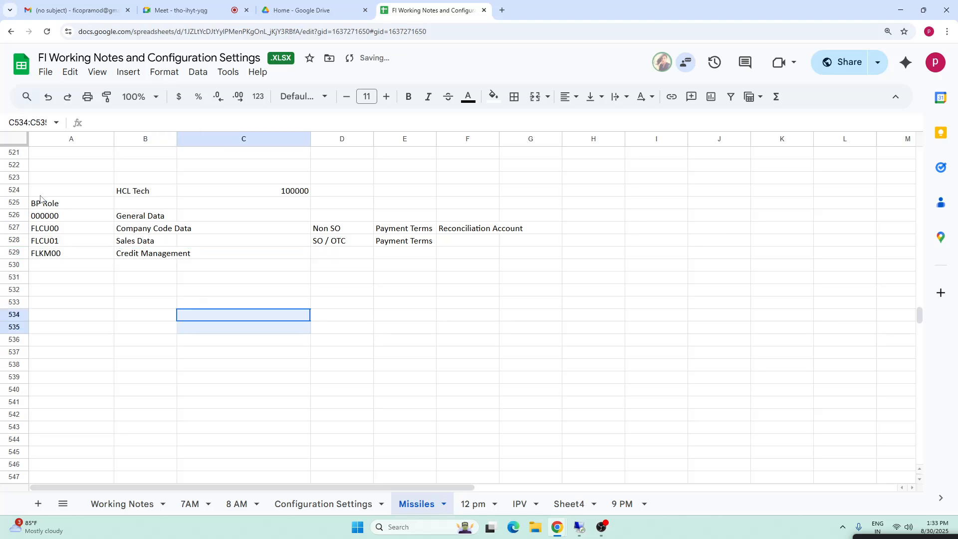
Review the role descriptions from General Data to Credit Management and switch to the SAP Display IMG window.
click(120, 216)
drag(133, 255, 133, 320)
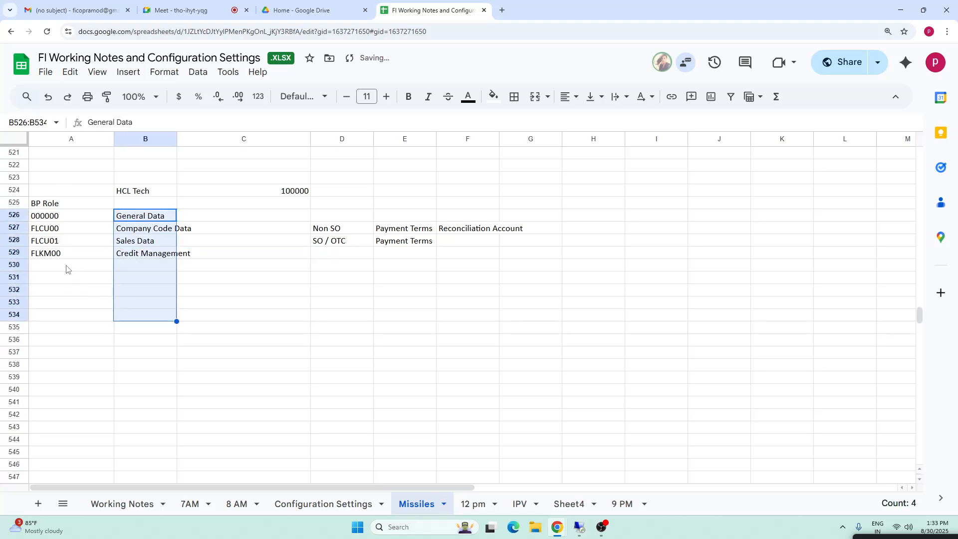
drag(67, 266, 54, 395)
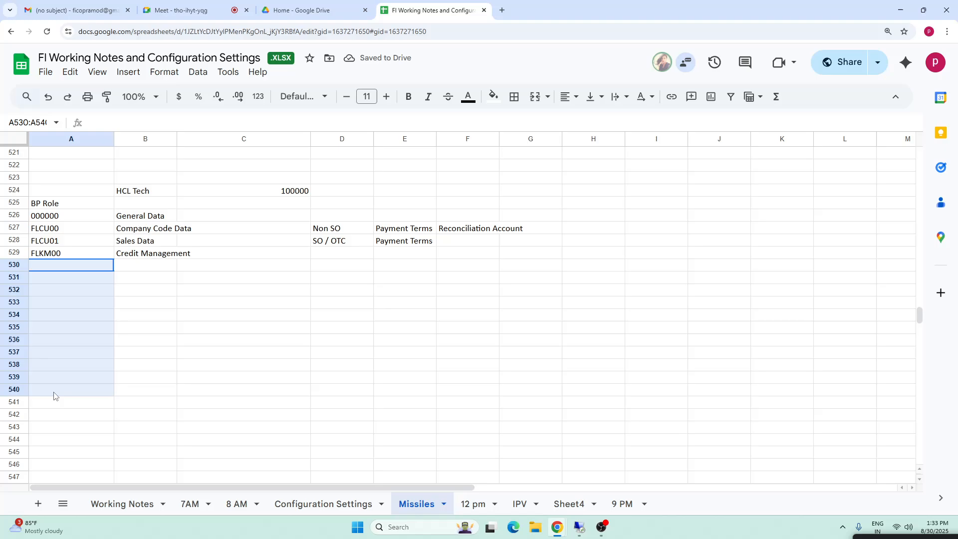
click(148, 305)
click(142, 265)
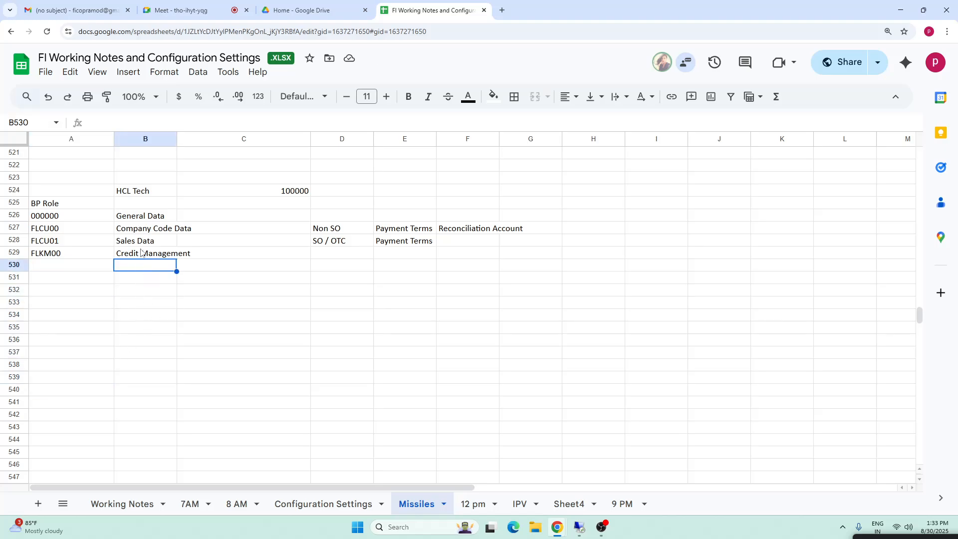
drag(136, 219, 139, 344)
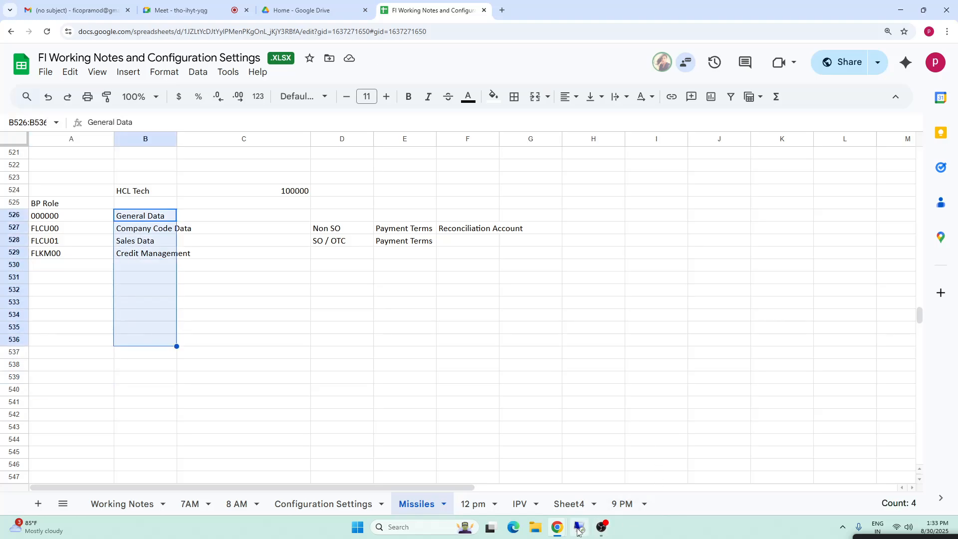
click(579, 527)
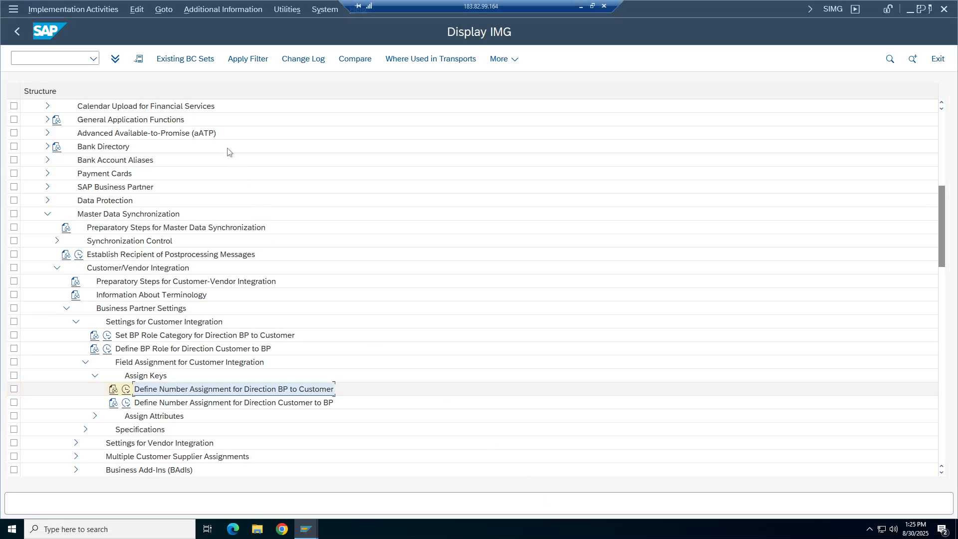
Switch to the SAP Easy Access session and start the bp transaction for maintaining business partners.
click(310, 530)
click(387, 487)
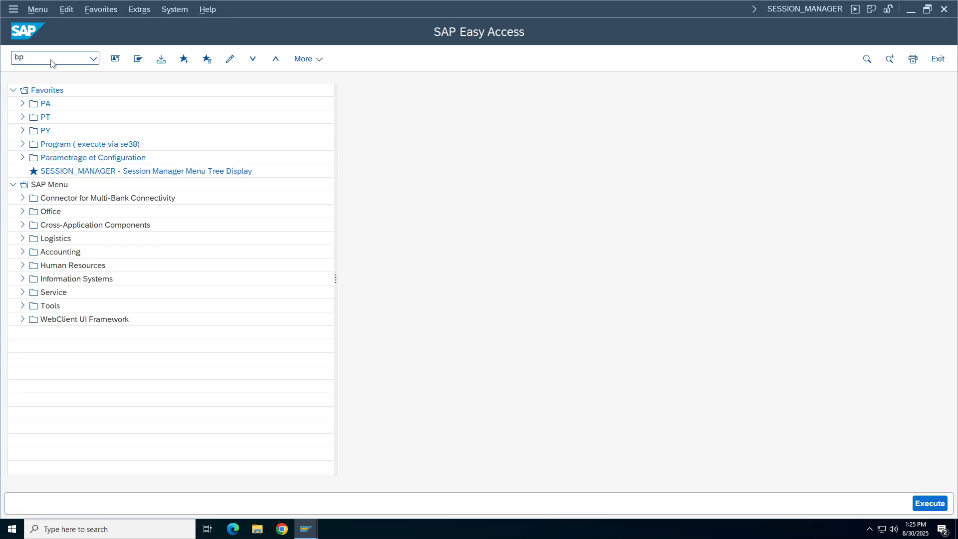
click(51, 62)
text(bp)
key(Return)
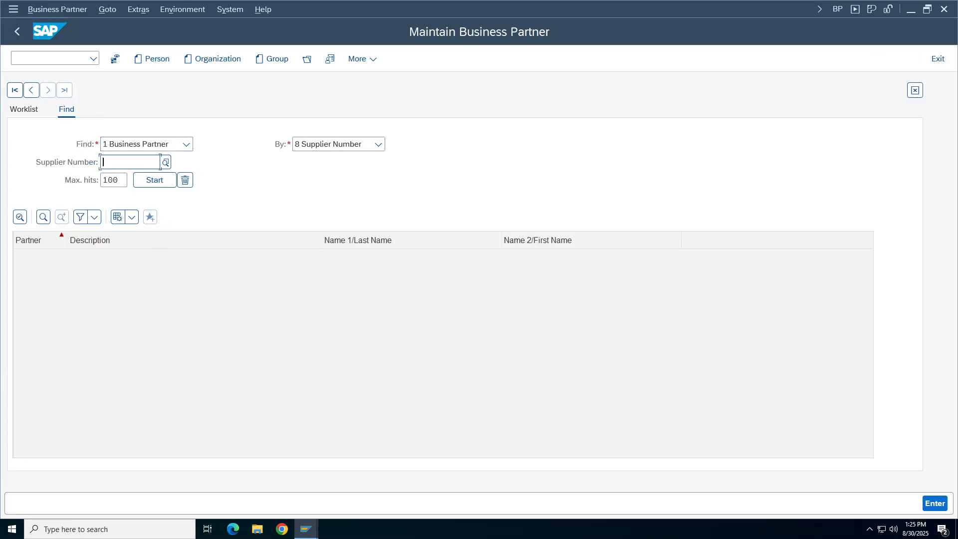
Find the TCS India Pvt Ltd business partner by its supplier number and open its record.
click(160, 162)
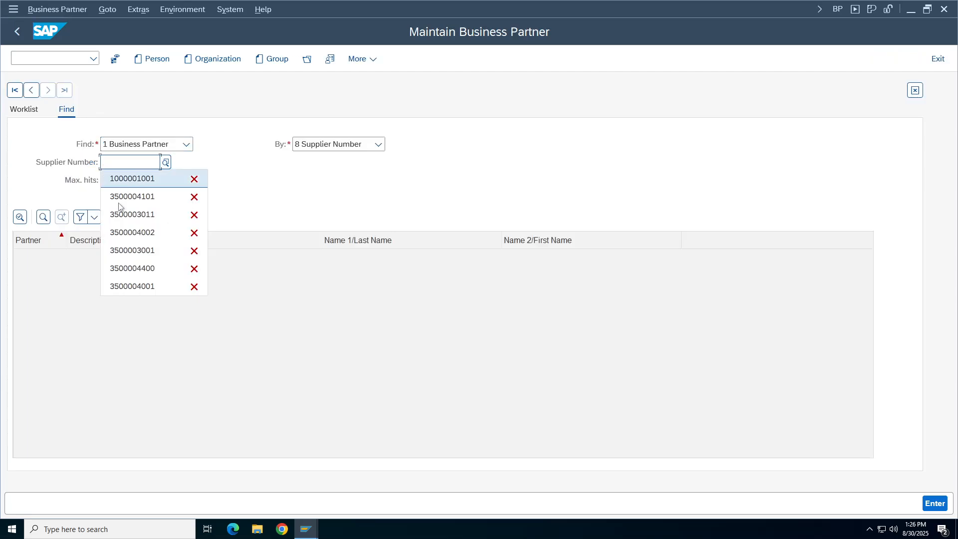
click(141, 179)
click(154, 180)
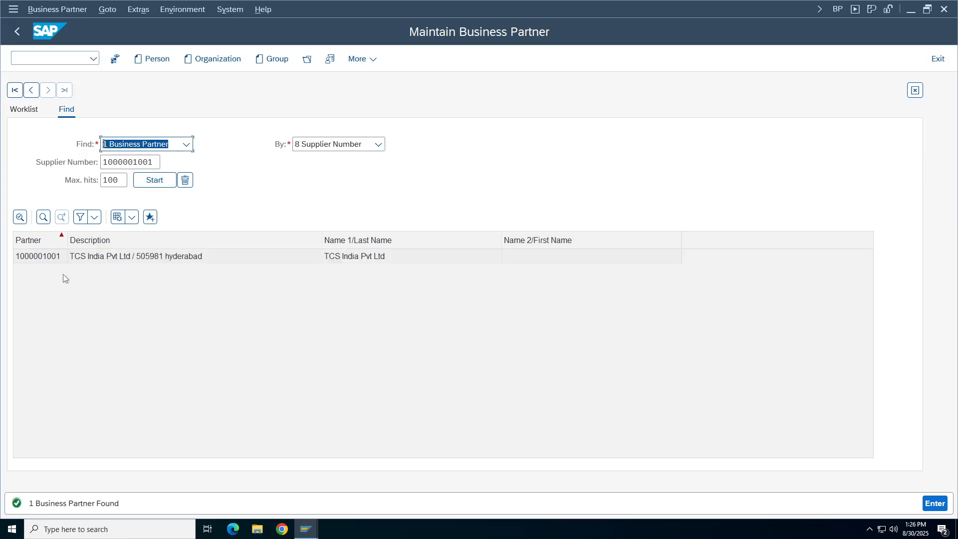
double_click(50, 257)
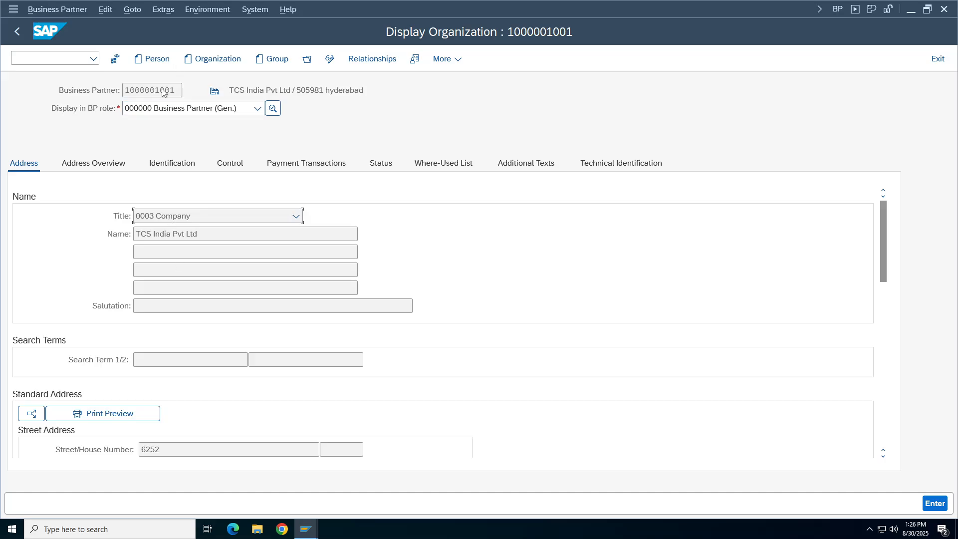
Check the roles assigned to TCS India Pvt Ltd and switch its record to change mode.
click(257, 108)
click(170, 130)
click(331, 60)
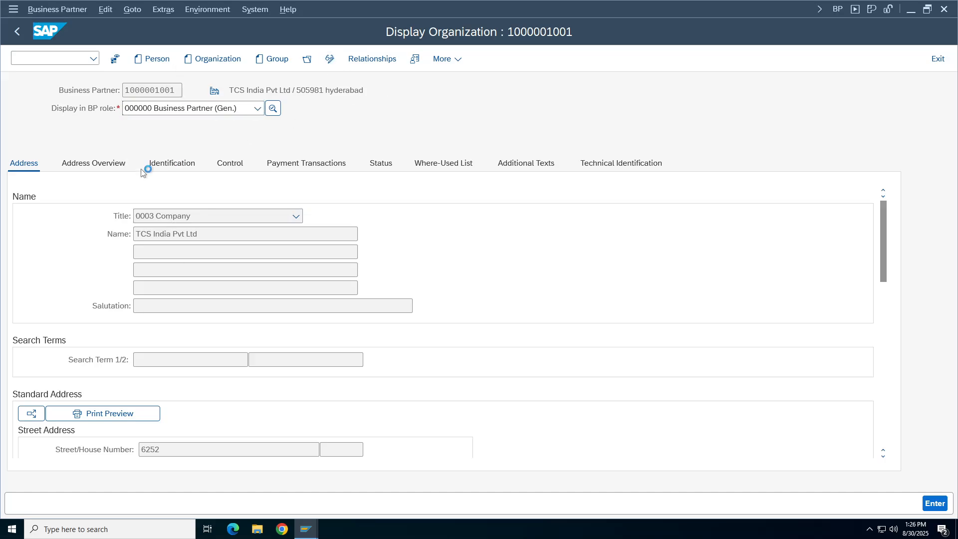
Look through the available BP roles for the customer, collections management and credit management role codes.
click(258, 108)
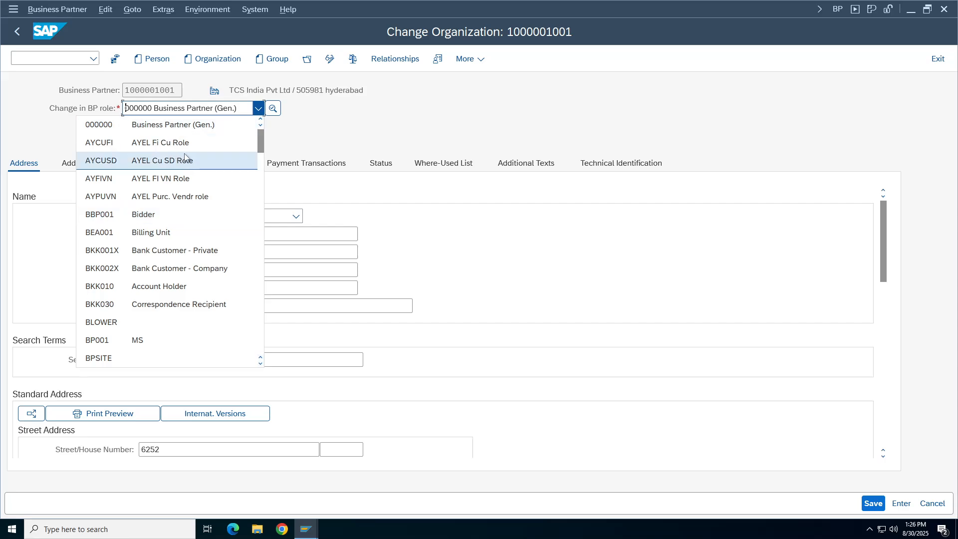
scroll(188, 157, down, 6)
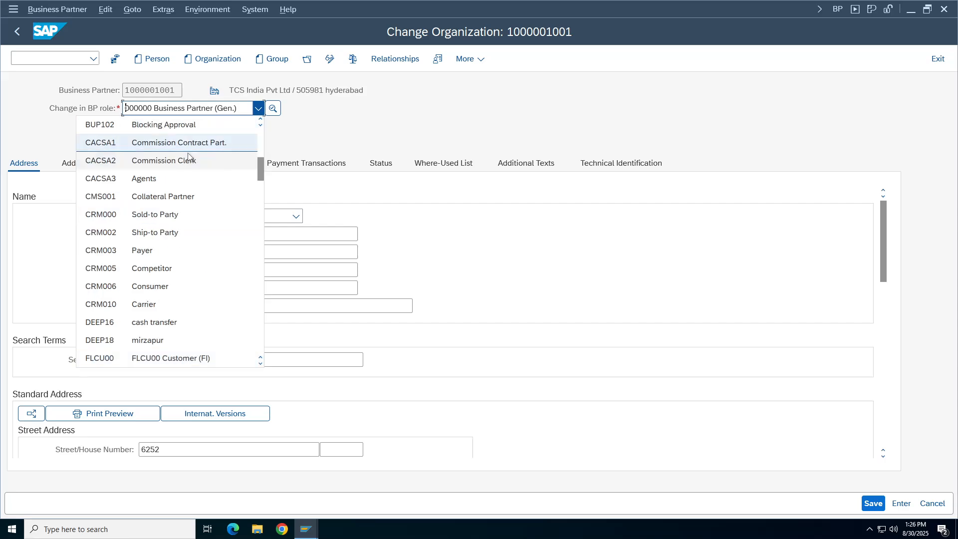
scroll(188, 157, down, 10)
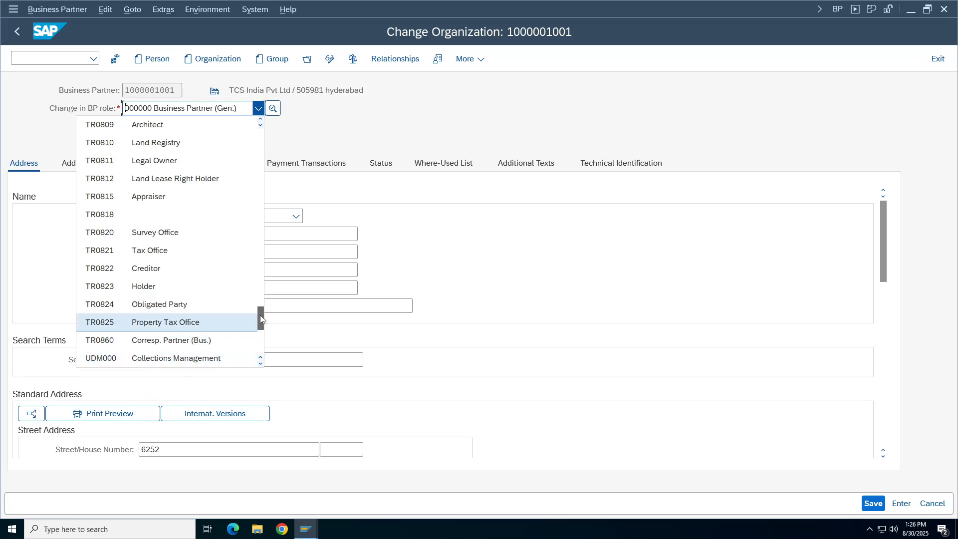
drag(260, 315, 260, 241)
drag(259, 217, 259, 235)
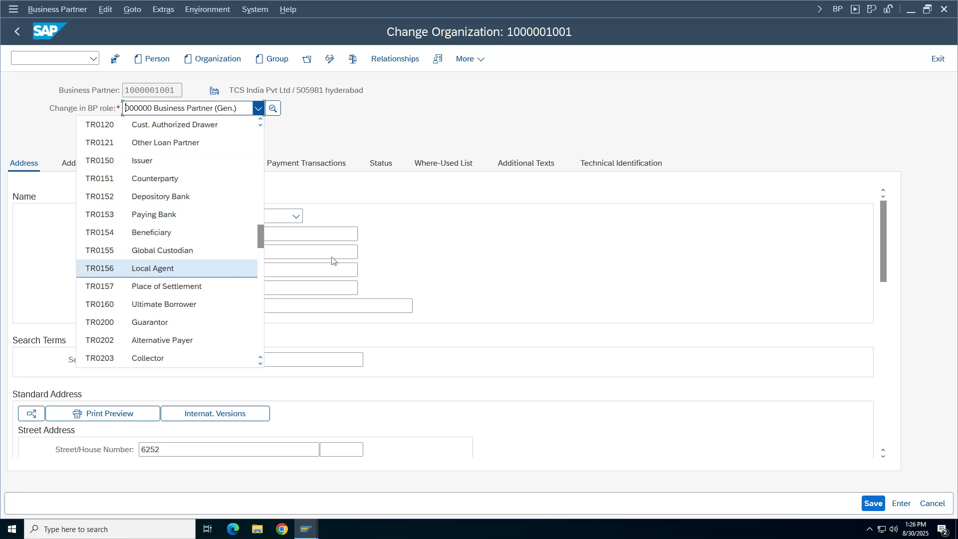
drag(258, 237, 260, 182)
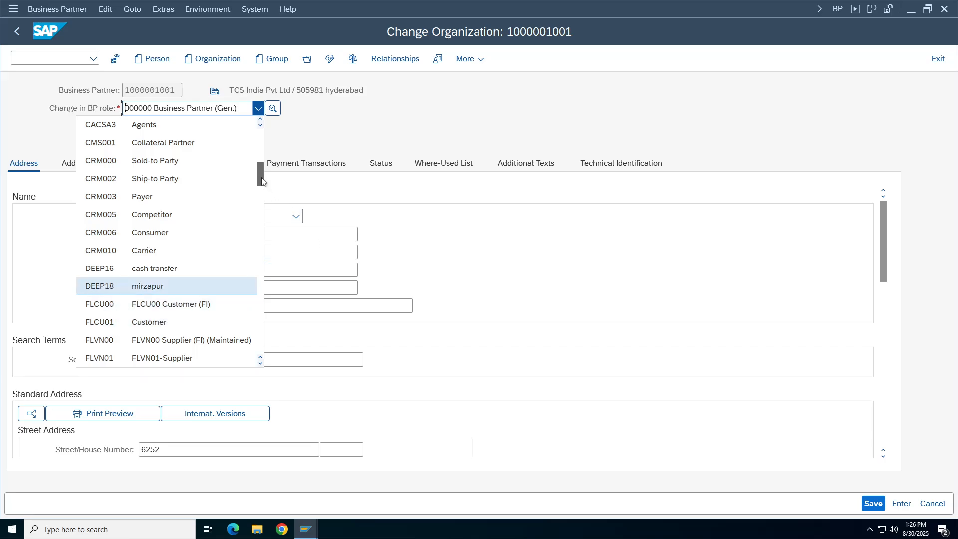
drag(262, 181, 270, 331)
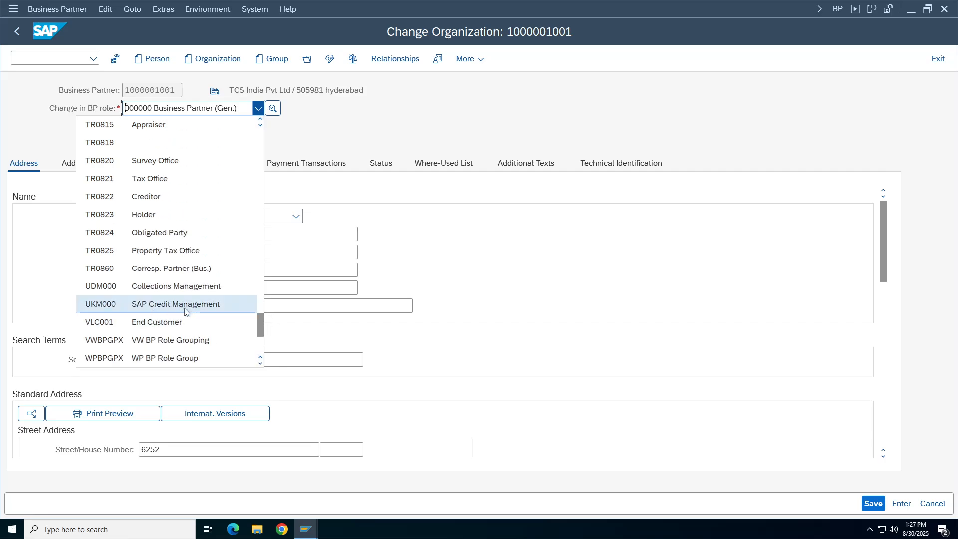
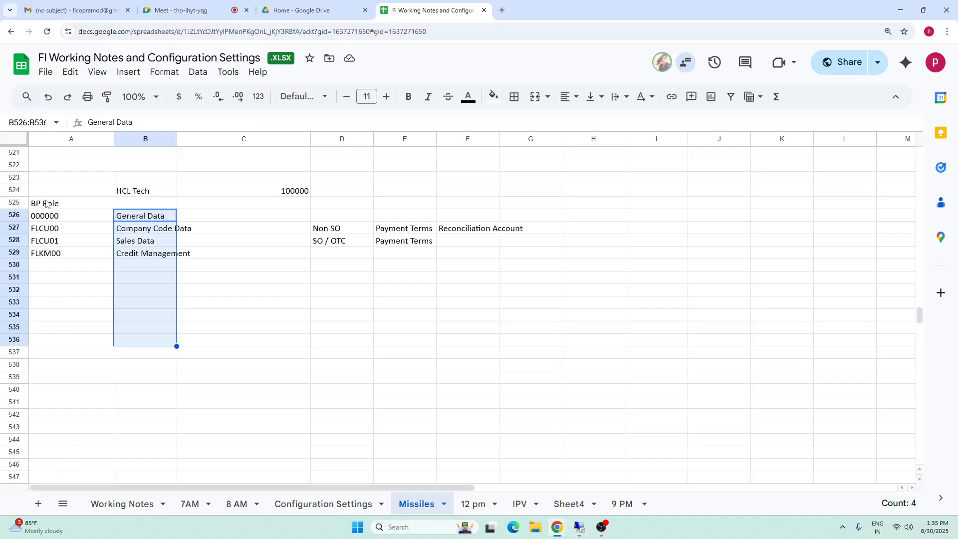
Replace the Credit Management role code in cell A529 of the Google Sheets notes with UKM000.
click(55, 255)
text(U)
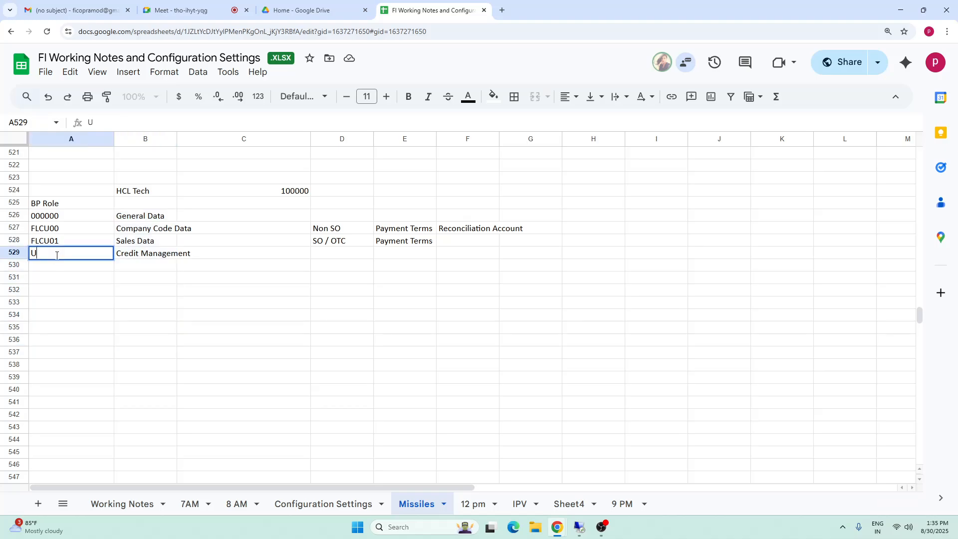
text(KM000)
Add the UDM000 role in cell A530 with the description Collection Management in cell B530.
click(62, 268)
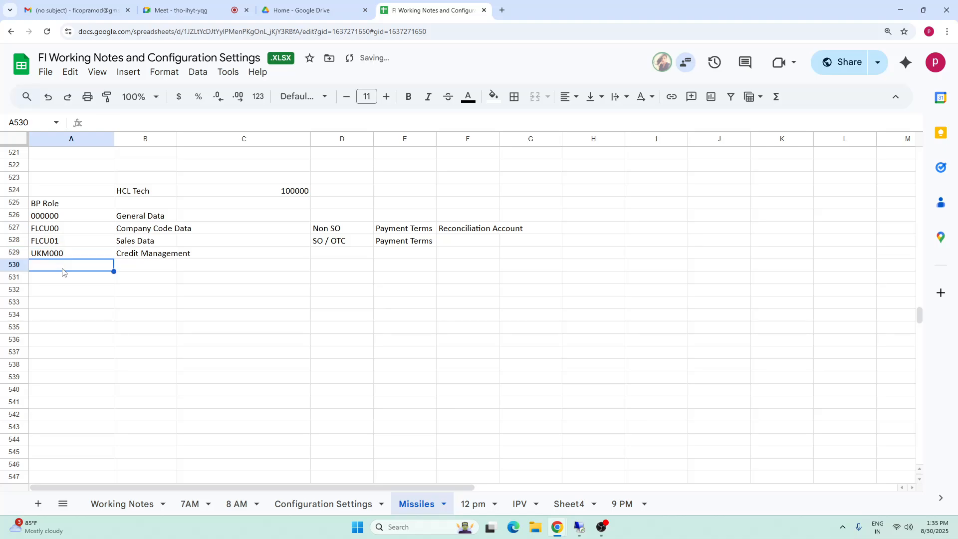
text(UDM000)
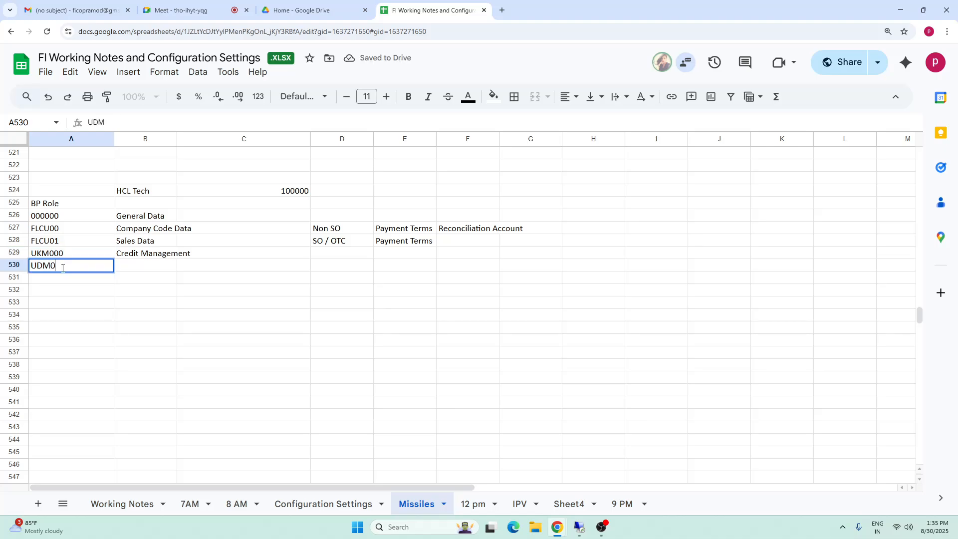
click(145, 269)
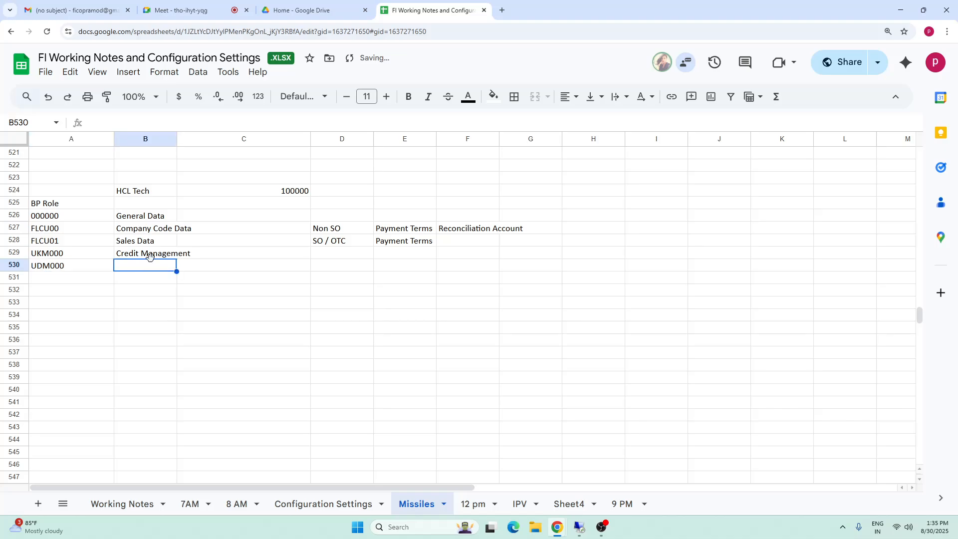
text(Collect)
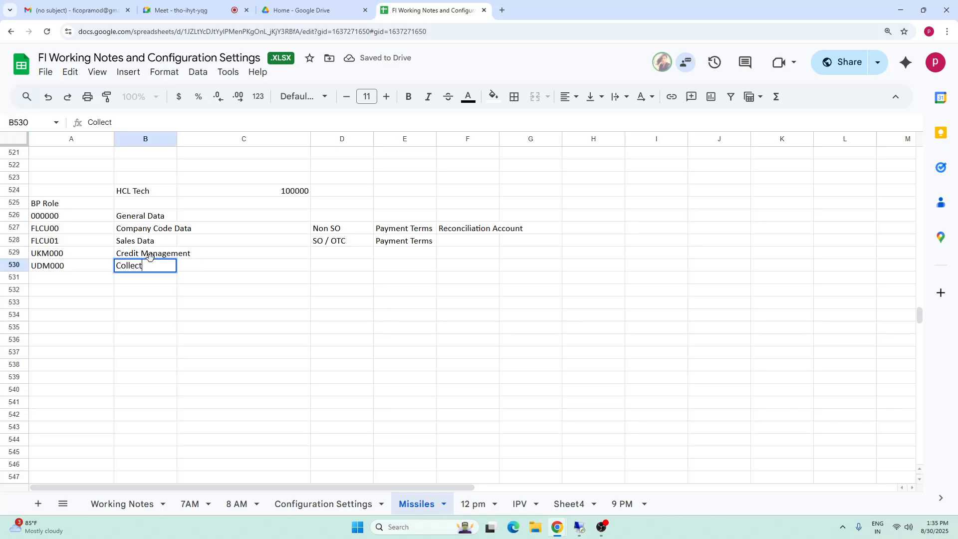
text(ion Management)
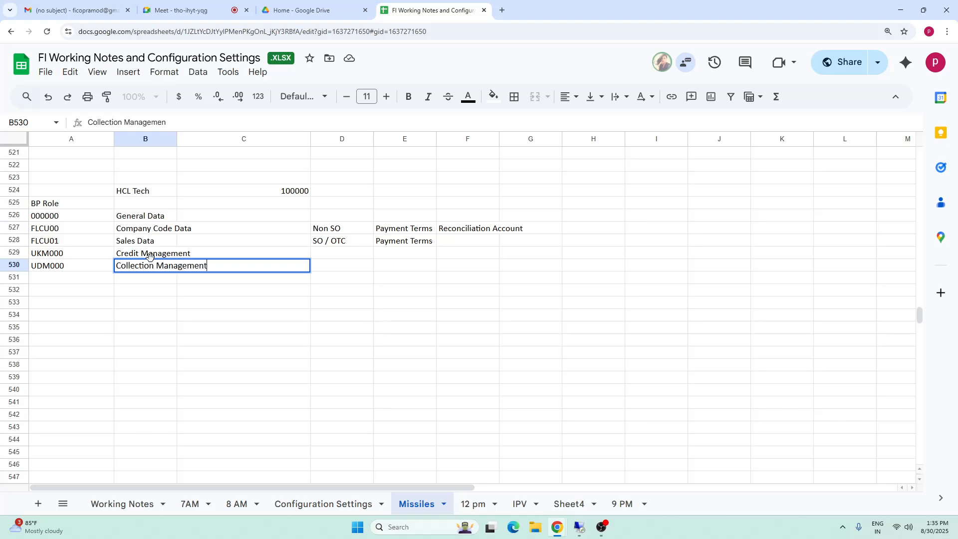
Review the HCL Tech heading and the BP role table in A525:G530.
click(151, 191)
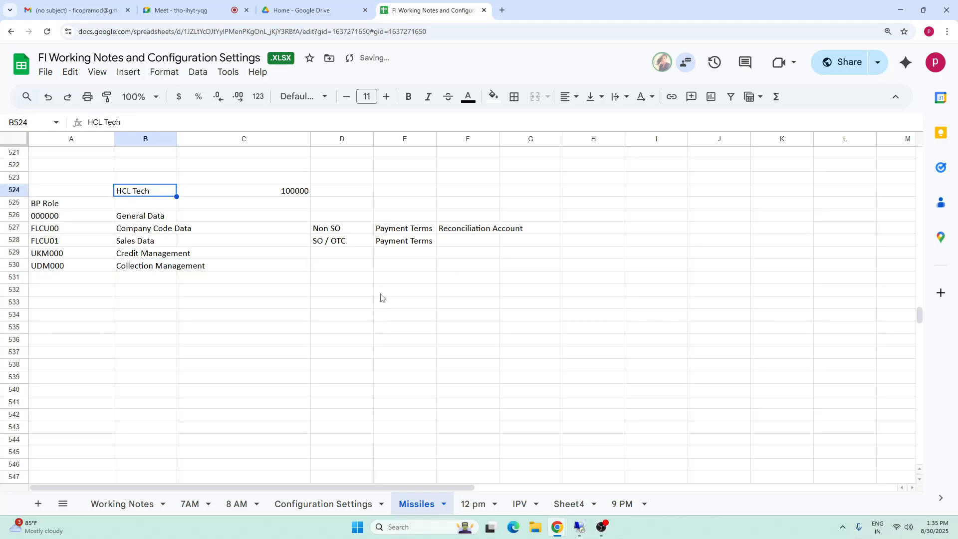
click(381, 289)
drag(70, 203, 540, 272)
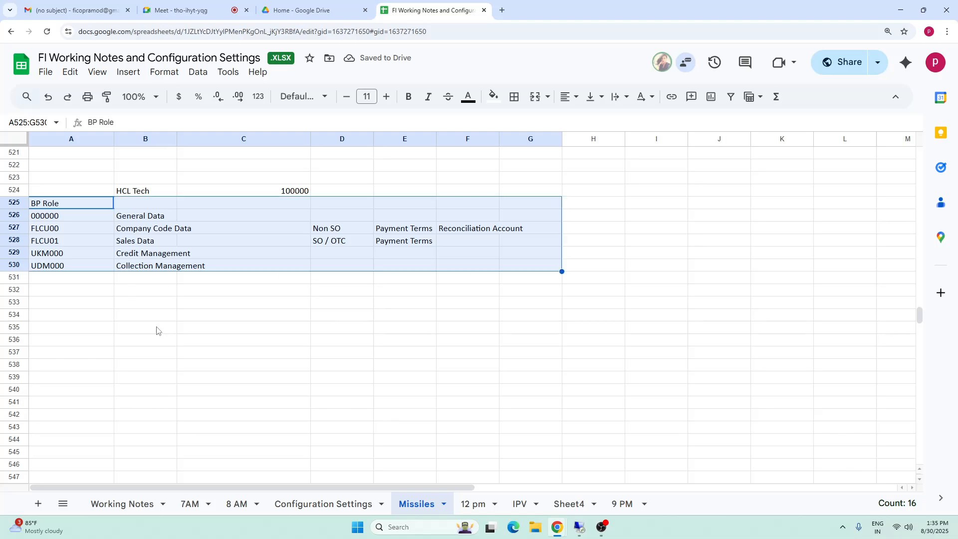
click(212, 341)
click(139, 310)
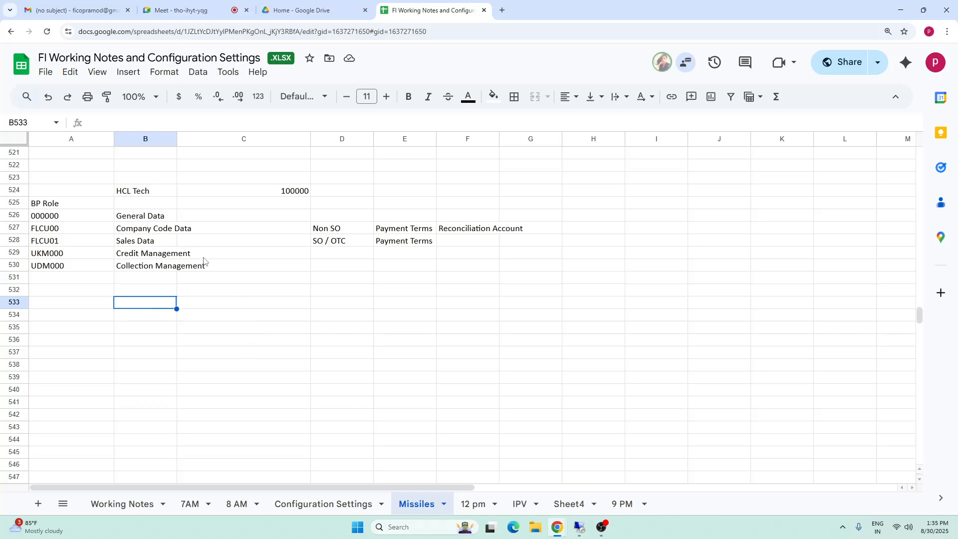
click(141, 192)
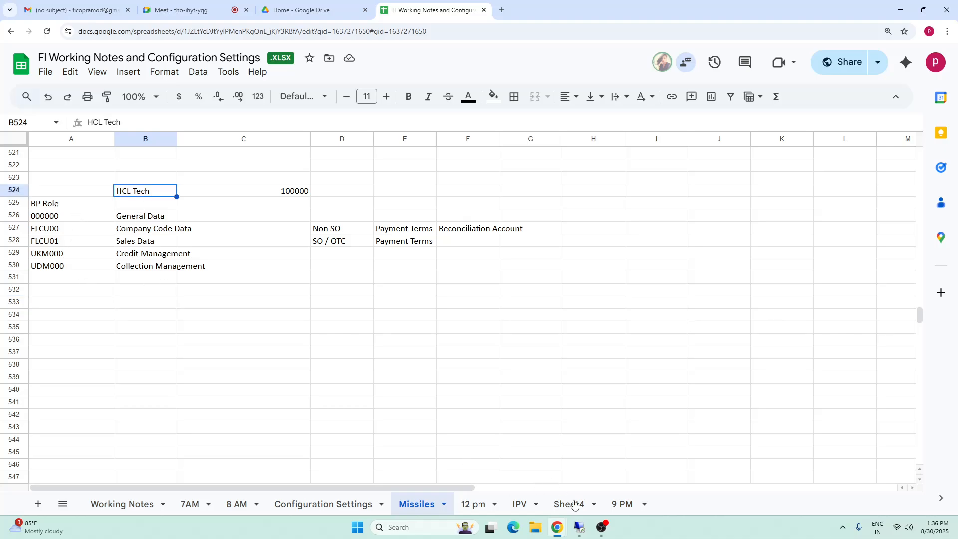
Switch to SAP, return TCS India Pvt Ltd to display mode and show its FLVN00 Supplier (FI) role.
click(580, 528)
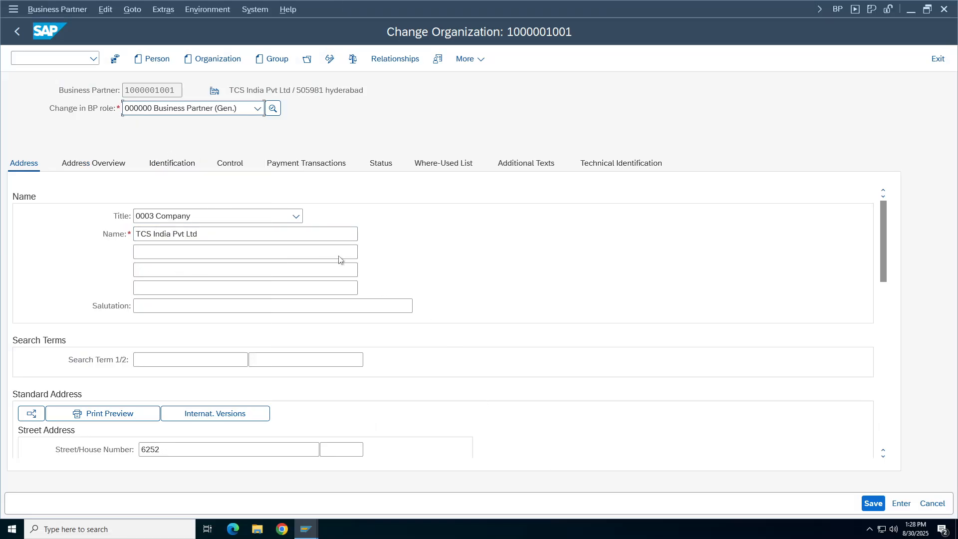
click(324, 61)
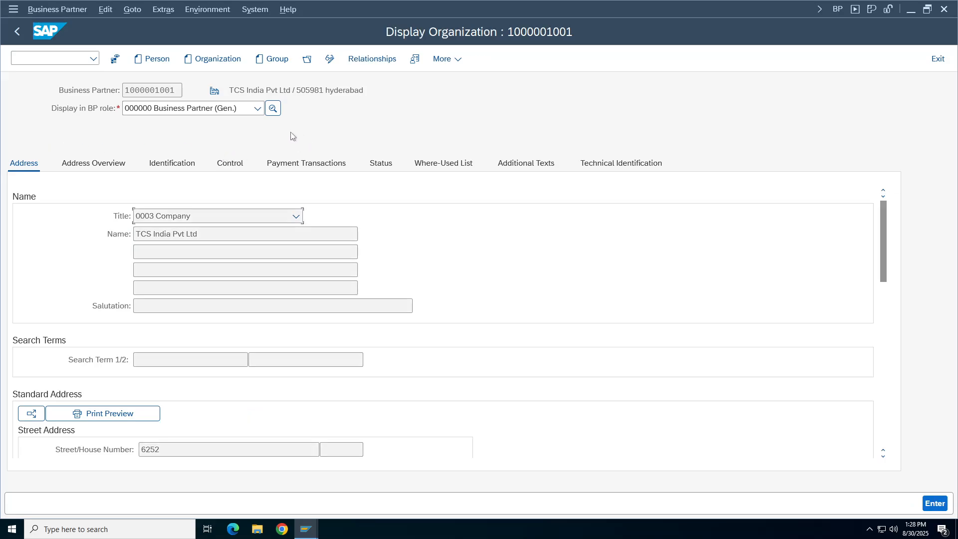
click(257, 108)
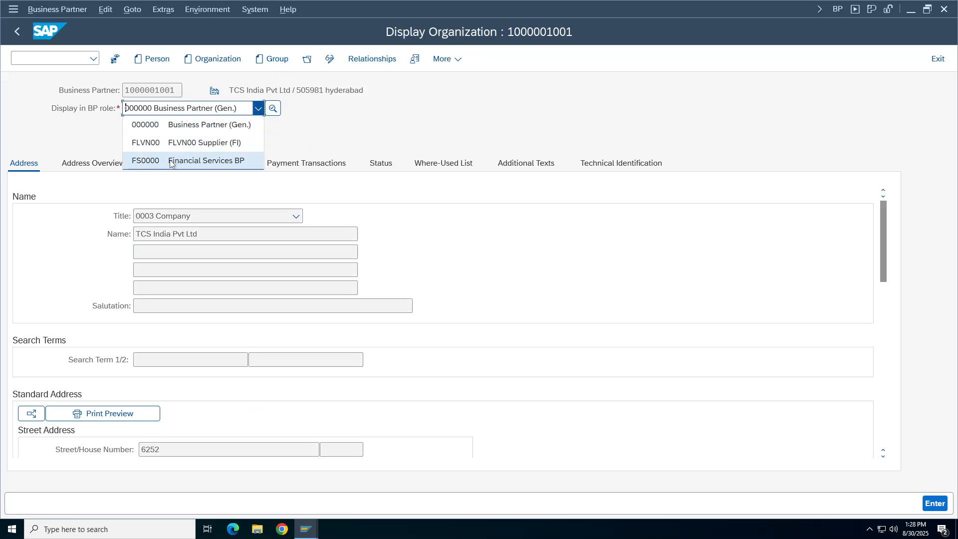
click(219, 146)
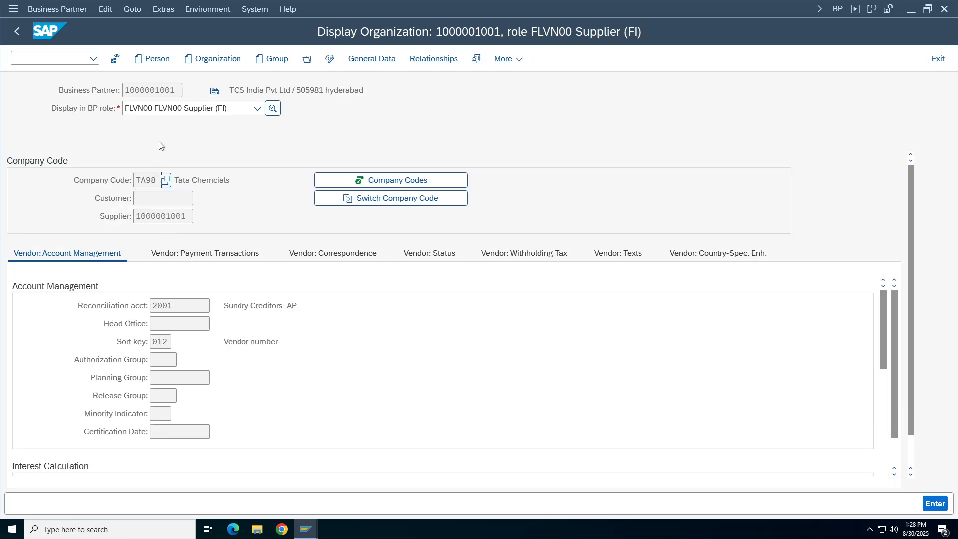
Compare the business partner number with the supplier number and examine the company code of the vendor.
drag(176, 91, 124, 92)
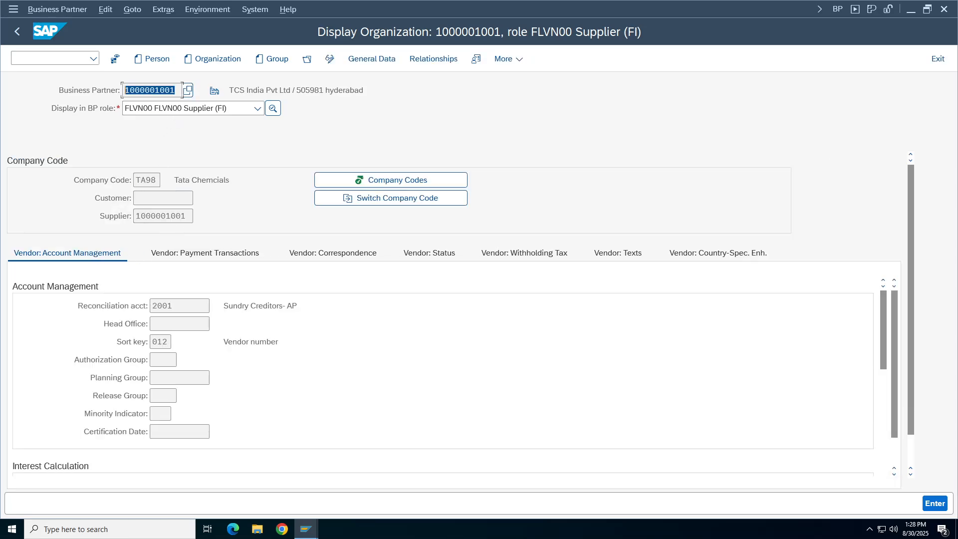
drag(185, 216, 134, 199)
click(133, 216)
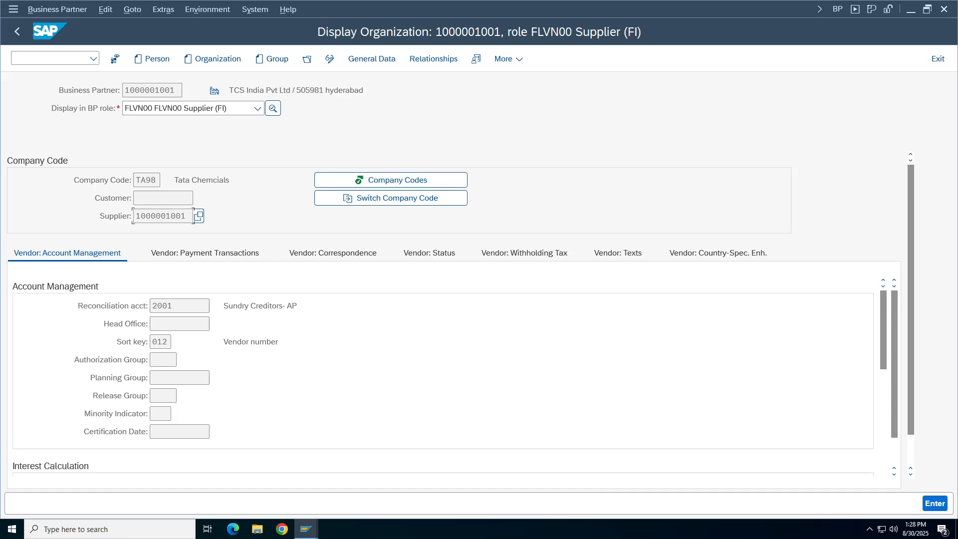
double_click(134, 216)
drag(151, 180, 134, 216)
click(215, 178)
drag(156, 180, 117, 194)
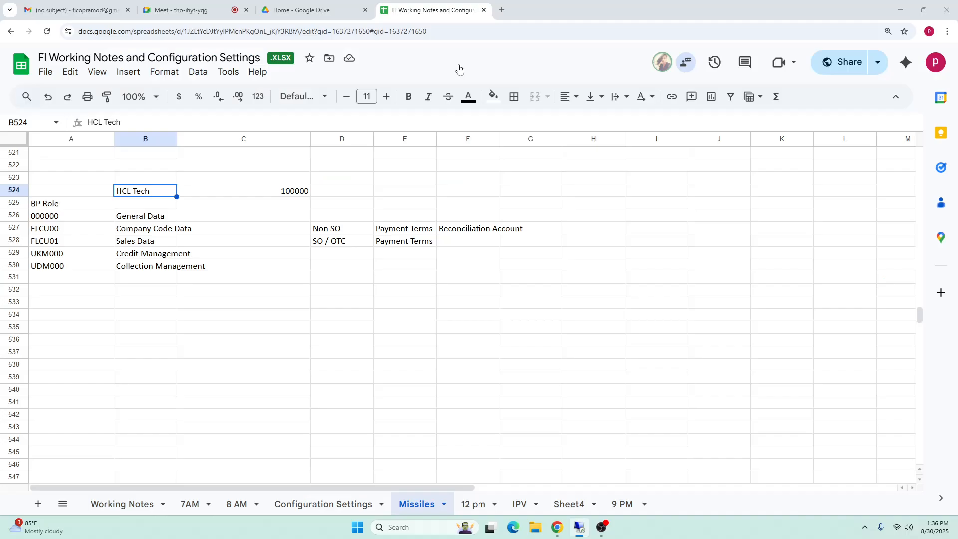
Examine the Customer field against the Supplier field in the vendor's company code data.
click(224, 317)
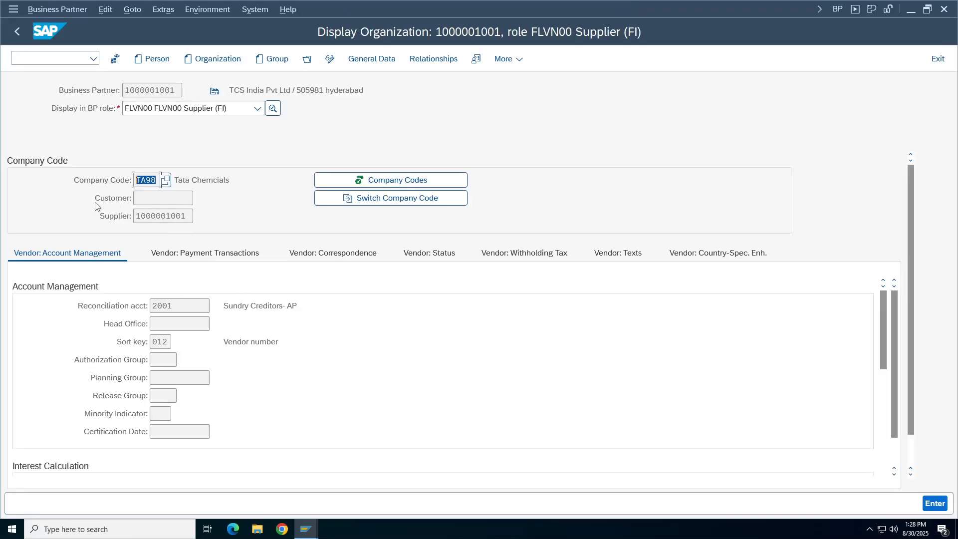
click(134, 198)
drag(136, 216, 188, 216)
click(112, 200)
click(133, 198)
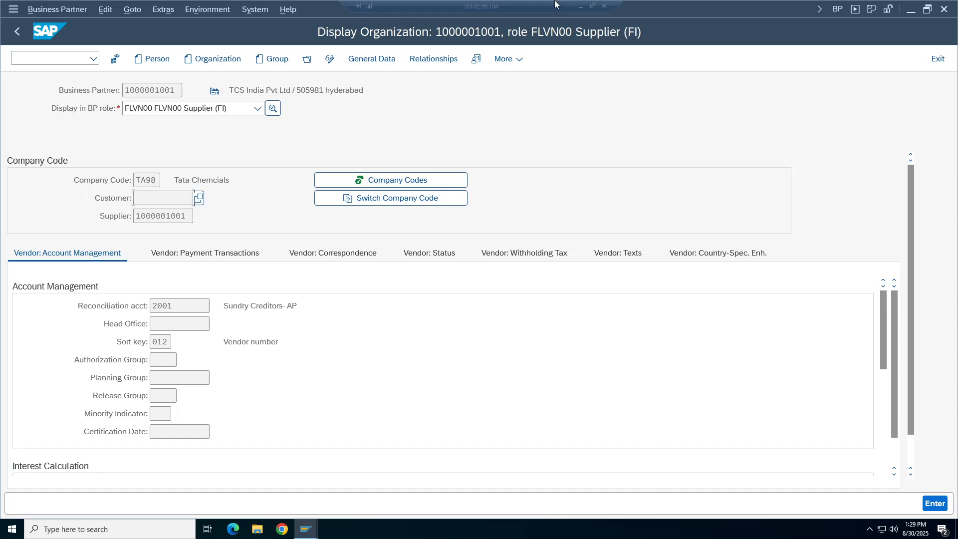
Refer to the HCL Tech entry in the Google Sheets notes and return to the SAP vendor record.
click(581, 5)
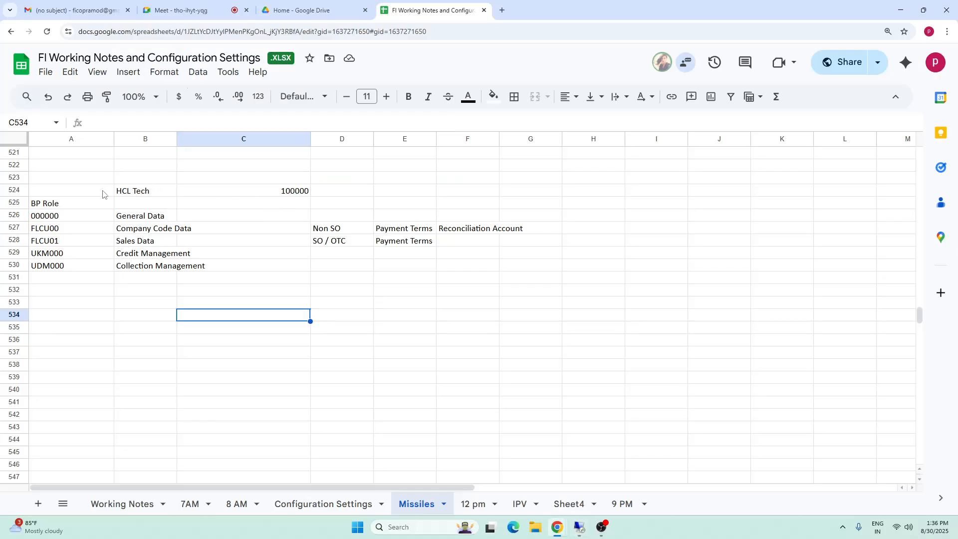
click(143, 191)
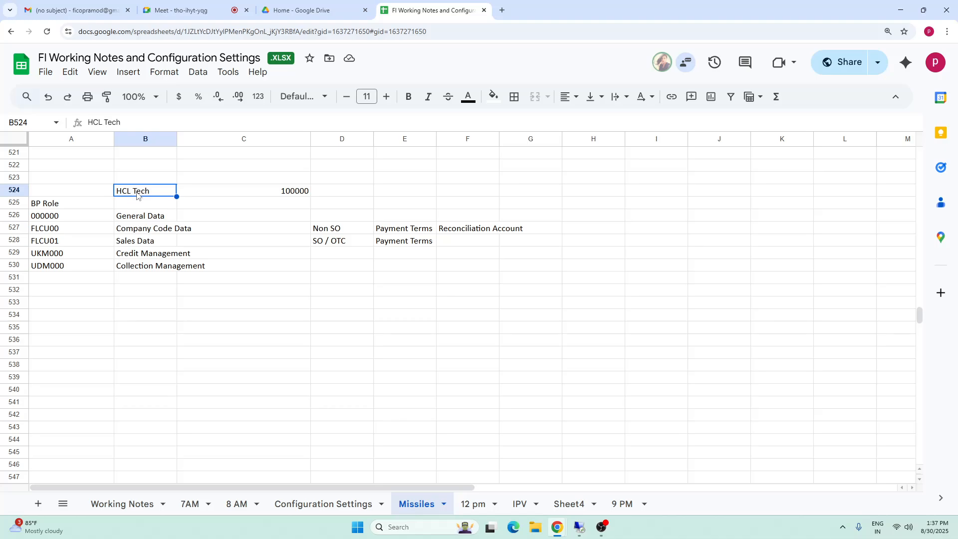
click(578, 527)
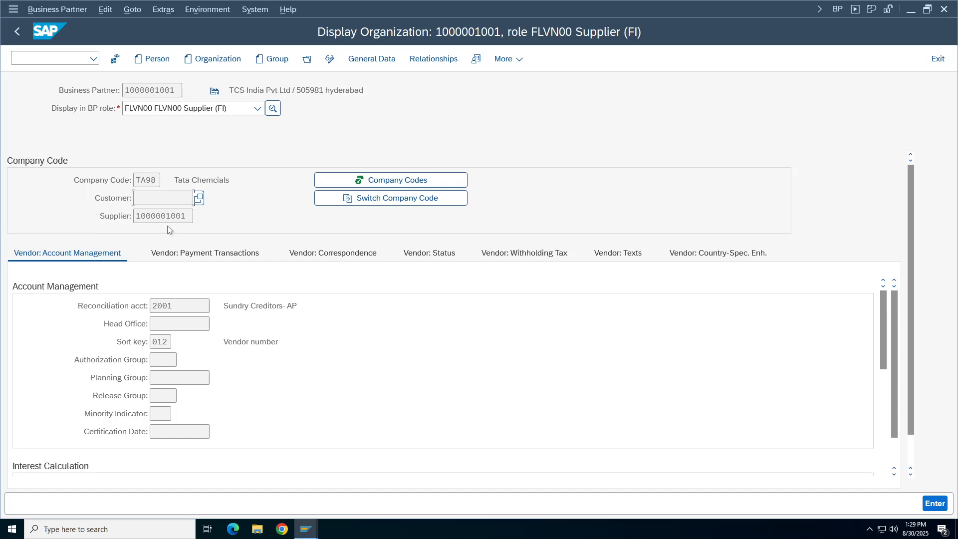
Check the vendor's company code and leave the business partner record for the SAP Easy Access menu.
drag(157, 180, 99, 179)
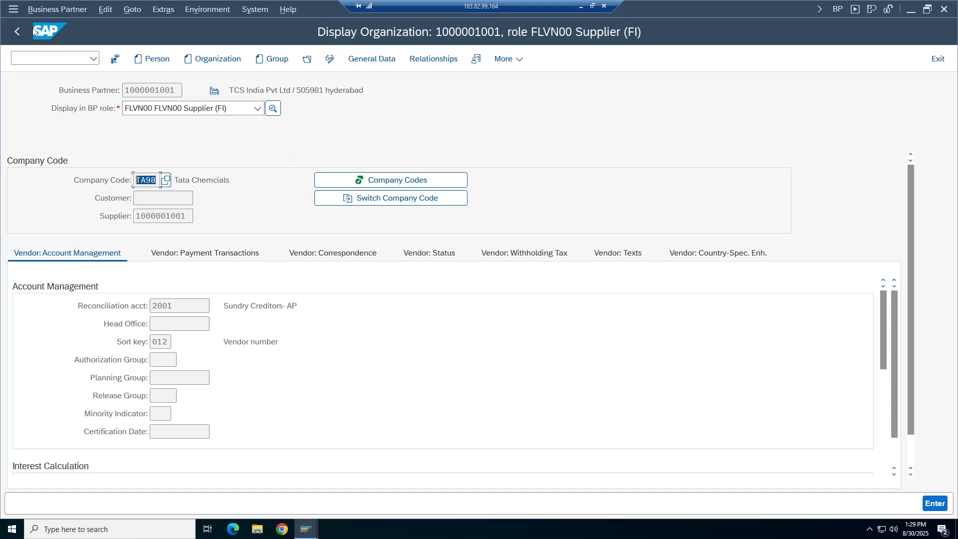
click(17, 31)
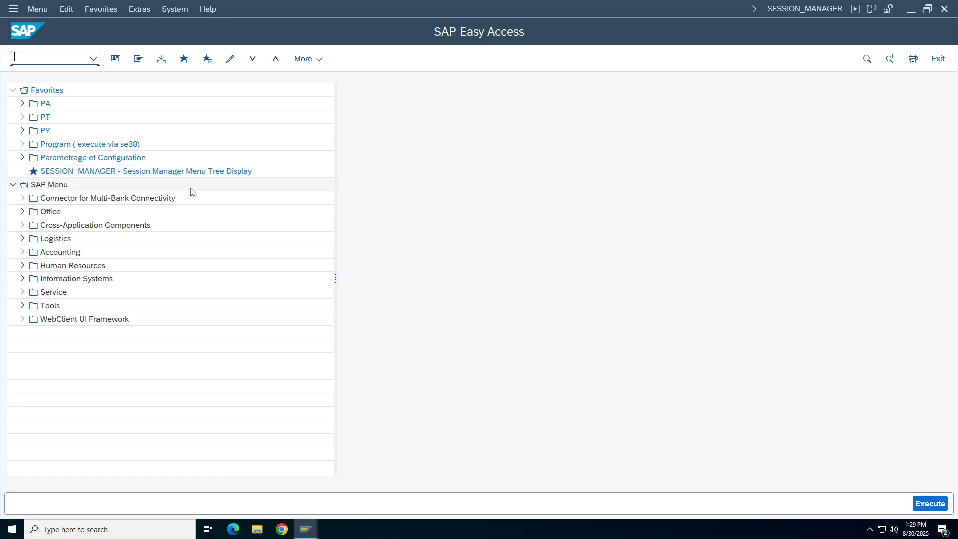
click(306, 529)
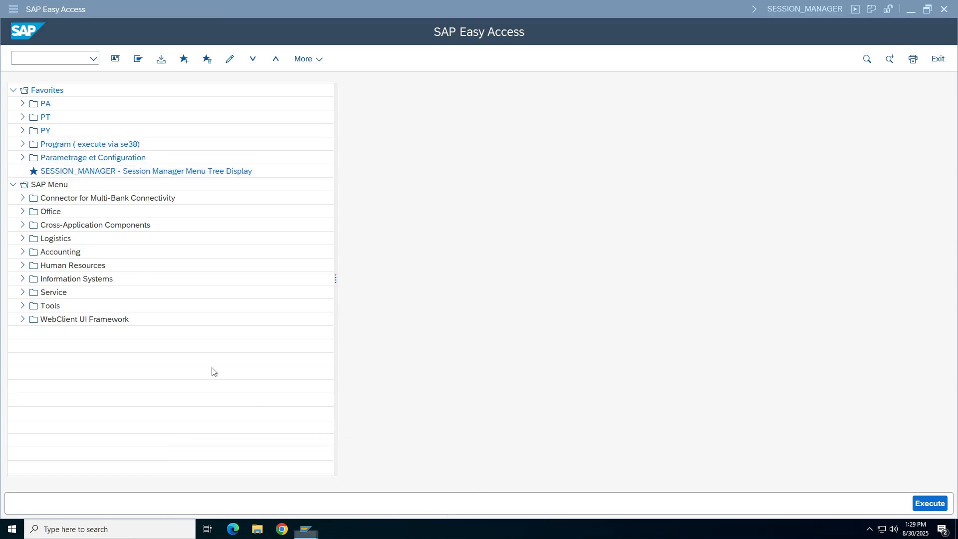
Expand Accounting and Financial Accounting in the SAP menu and look into the General Ledger and Accounts Receivable folders.
click(22, 251)
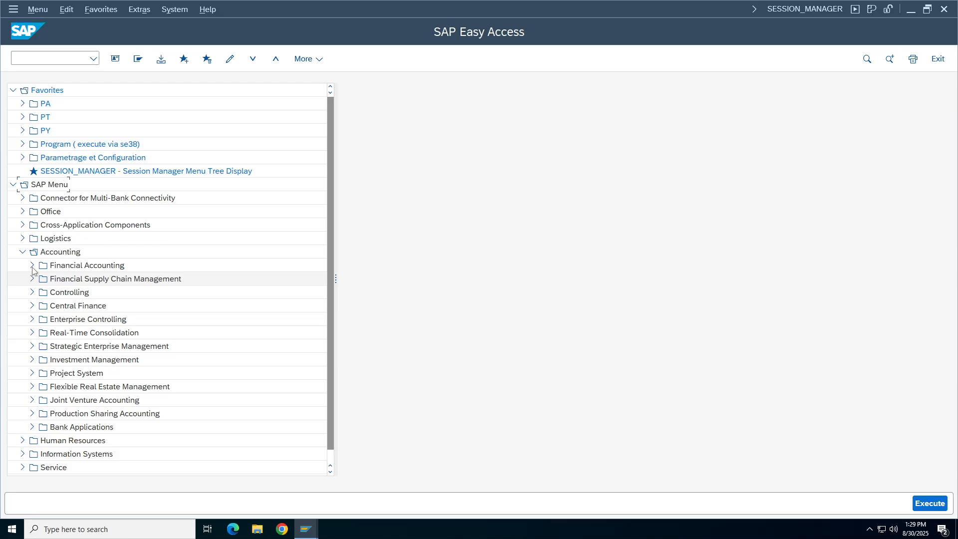
click(32, 266)
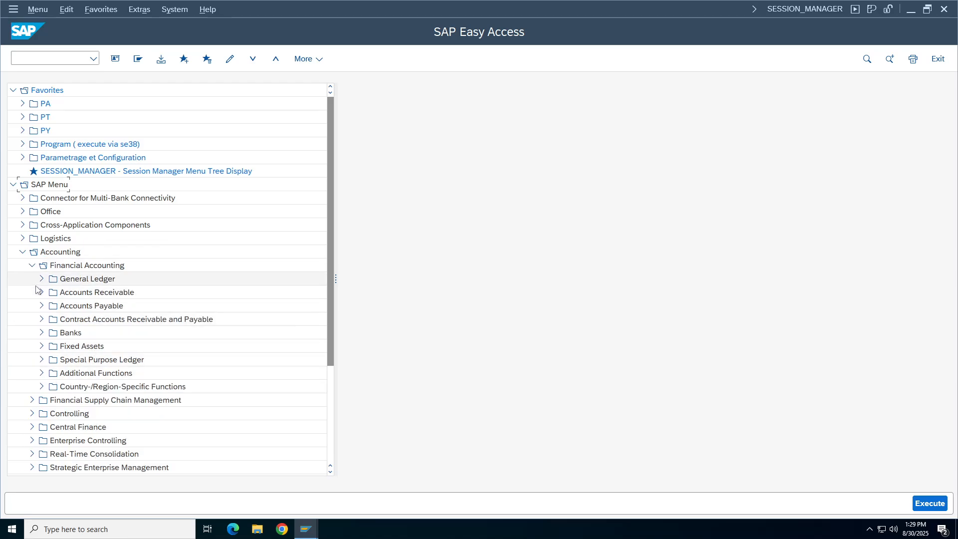
click(42, 279)
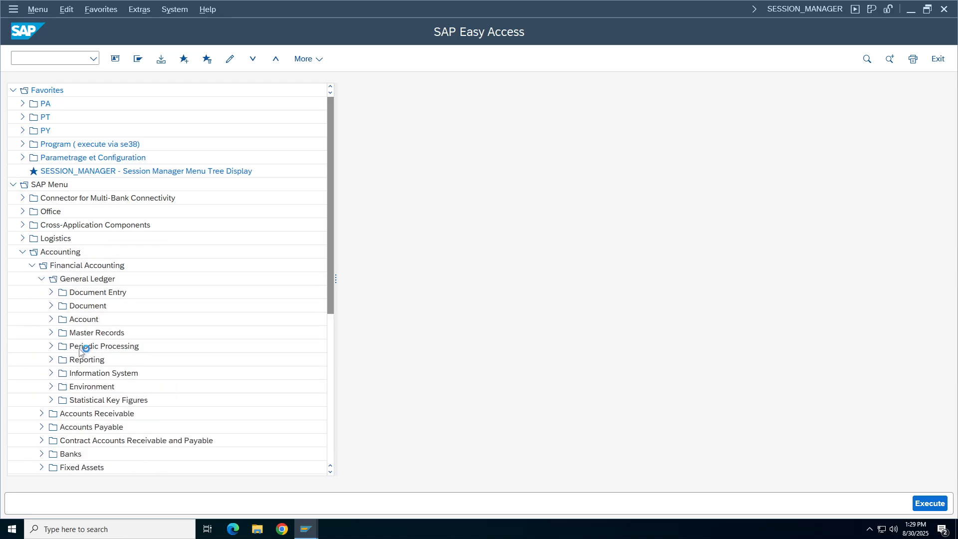
click(42, 282)
click(41, 294)
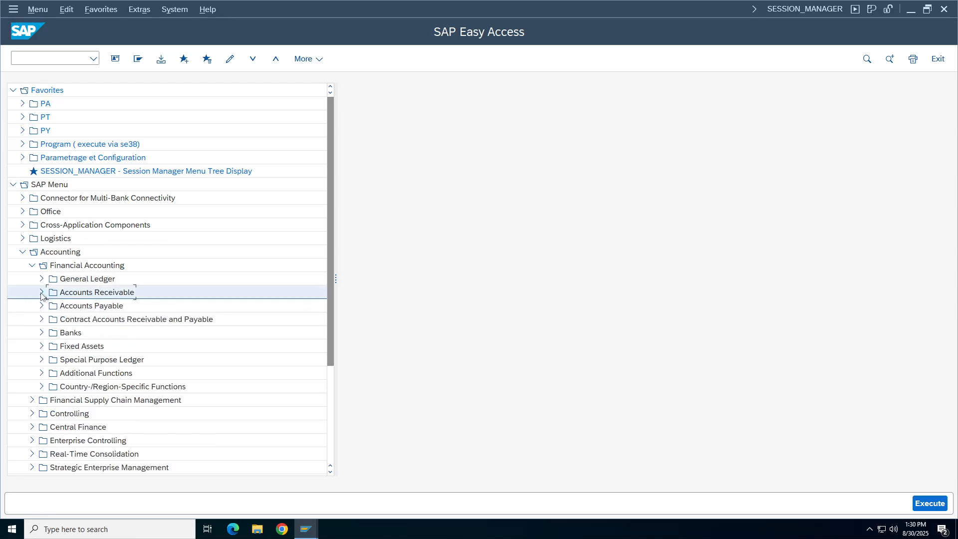
click(42, 293)
click(41, 293)
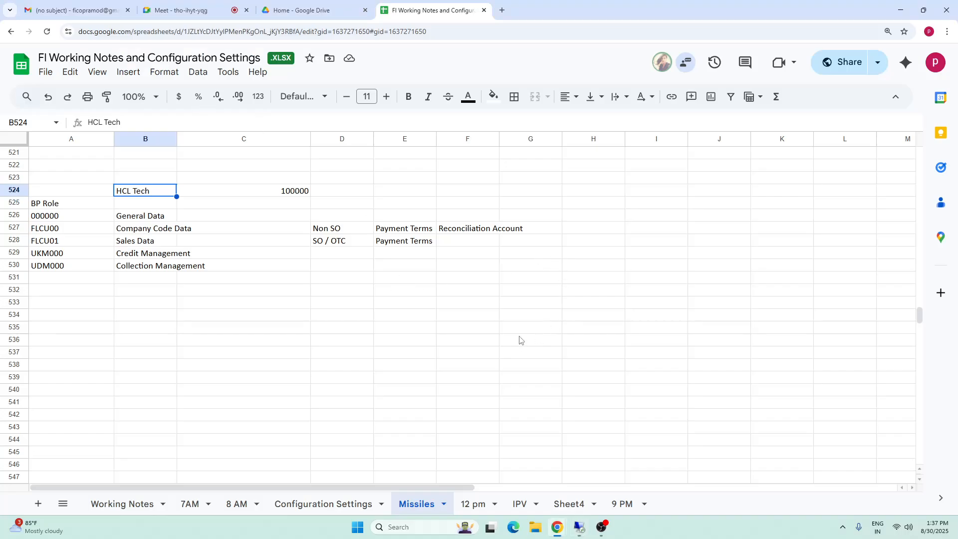
In the Google Sheets notes, enter Flipkart in G533 and A, B and C in G534 to I534.
click(516, 306)
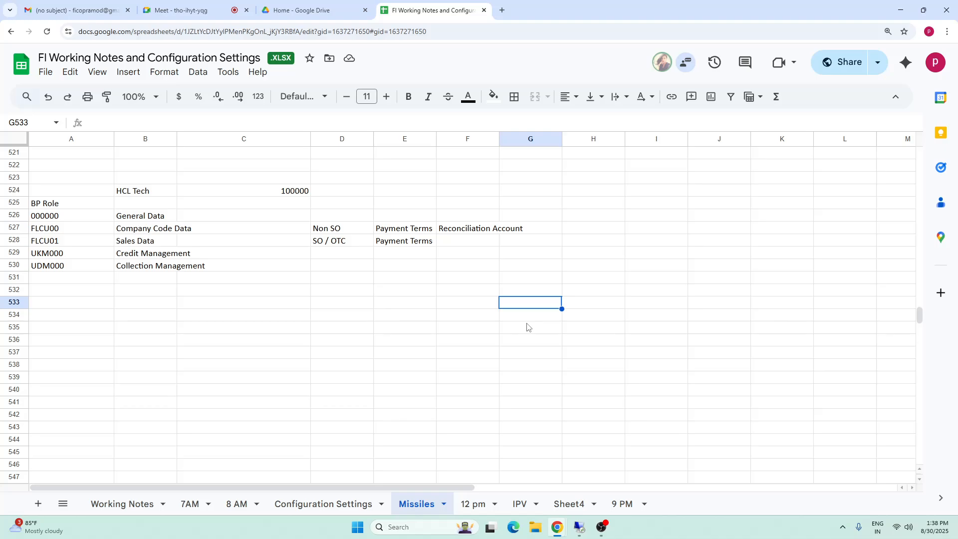
text(Flipkart)
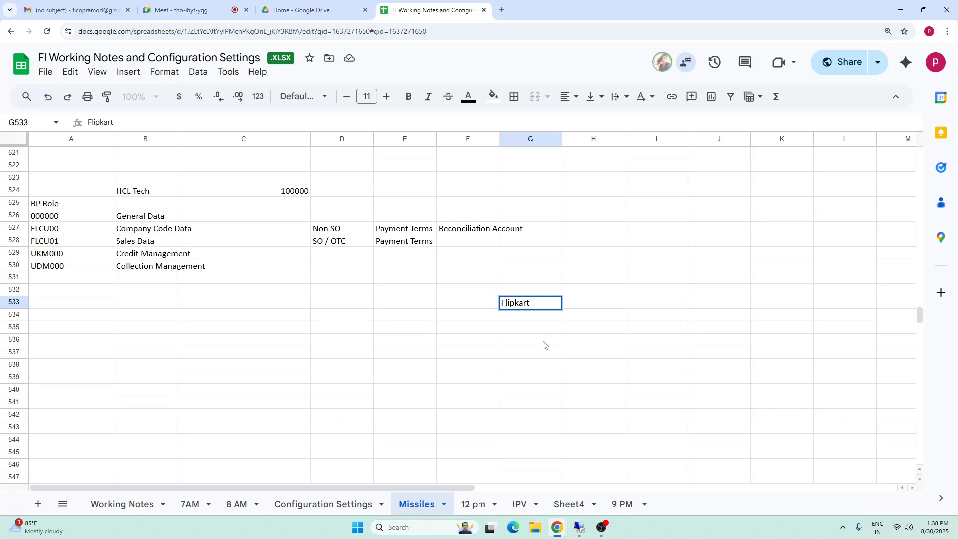
click(543, 342)
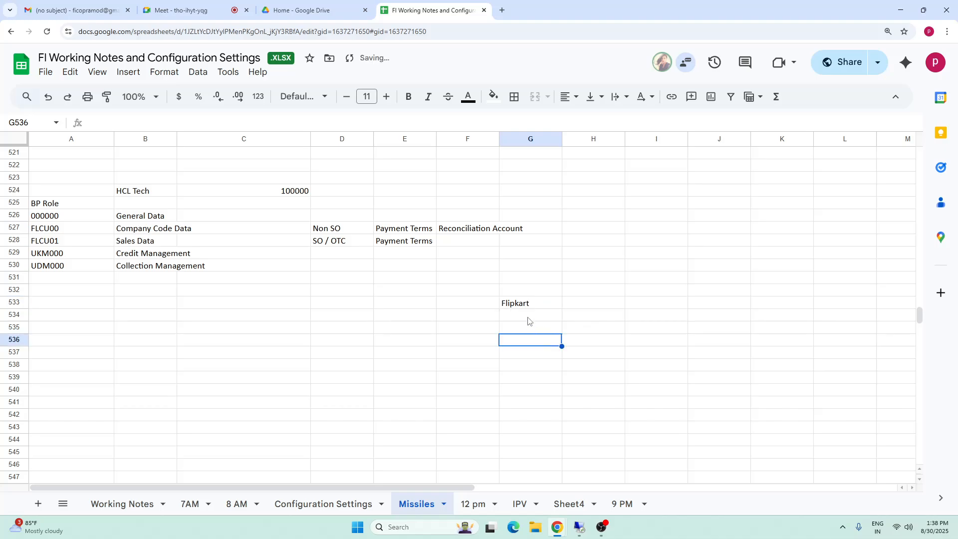
click(528, 320)
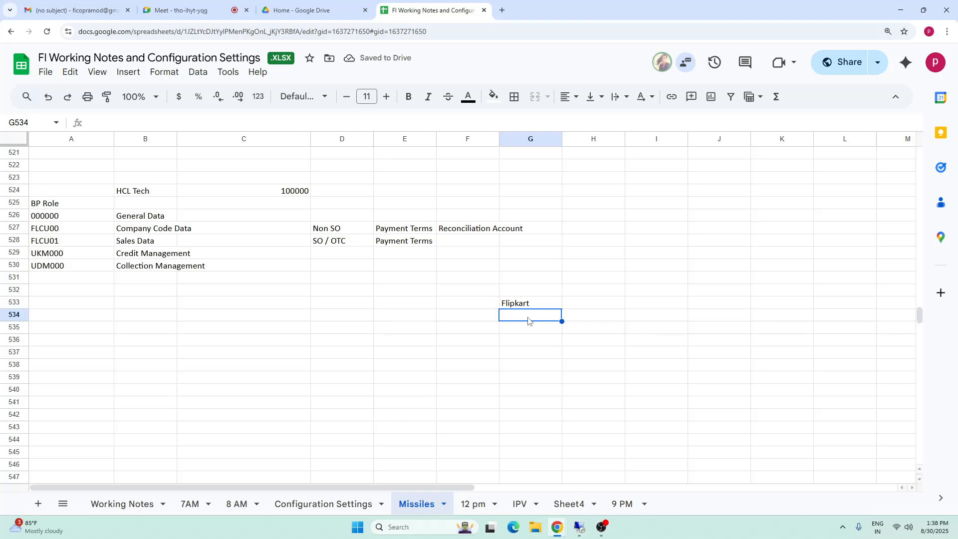
text(A)
key(Tab)
text(B)
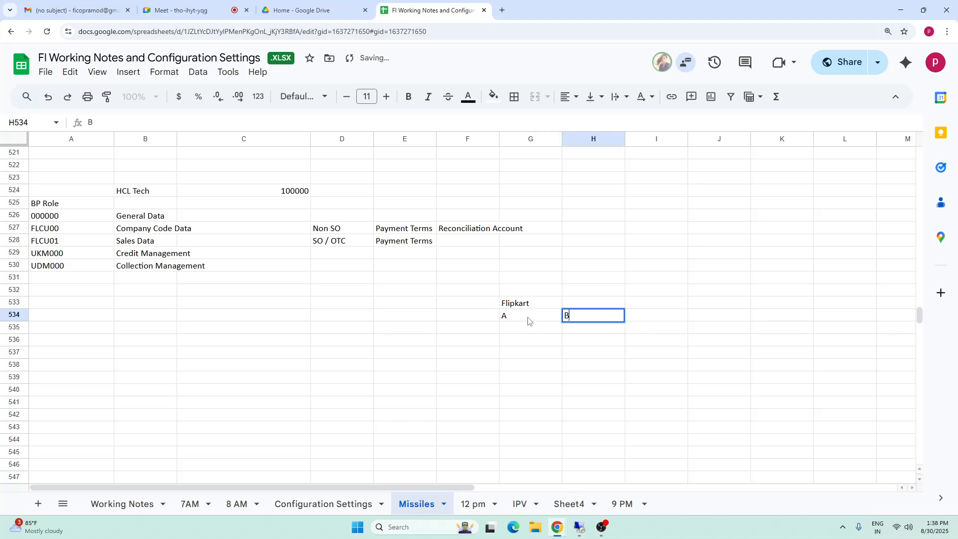
key(Tab)
text(C)
click(543, 336)
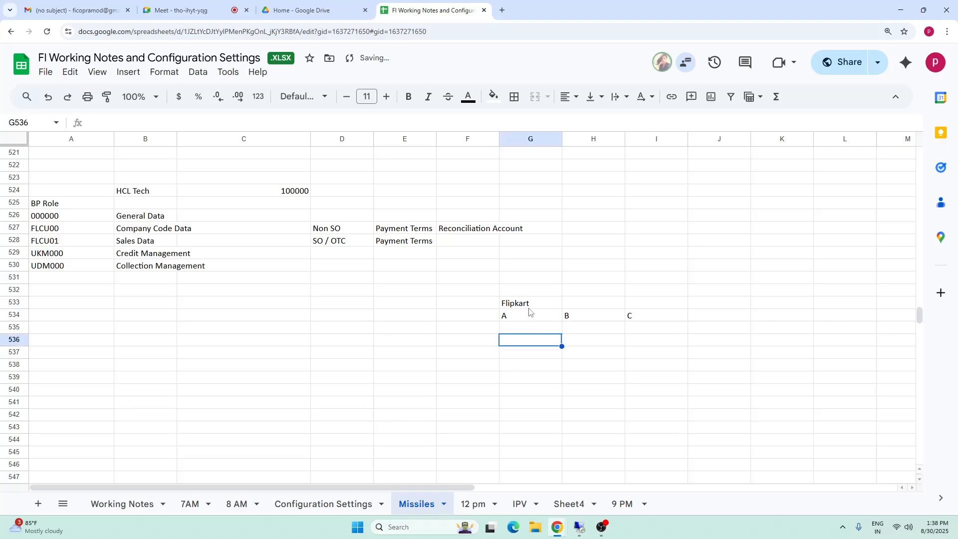
Enter the number 1000 in H533 beside Flipkart.
click(527, 294)
click(606, 304)
text(100)
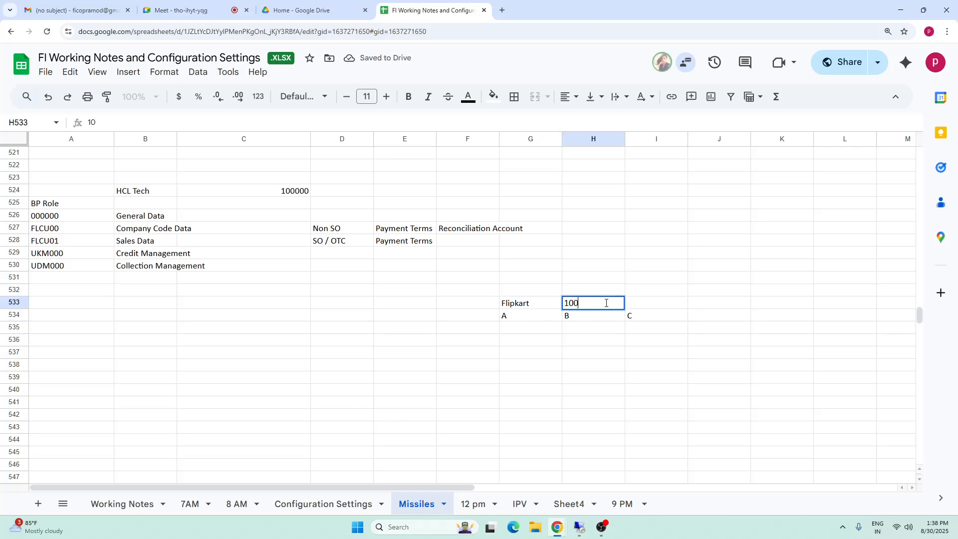
text(0)
click(571, 364)
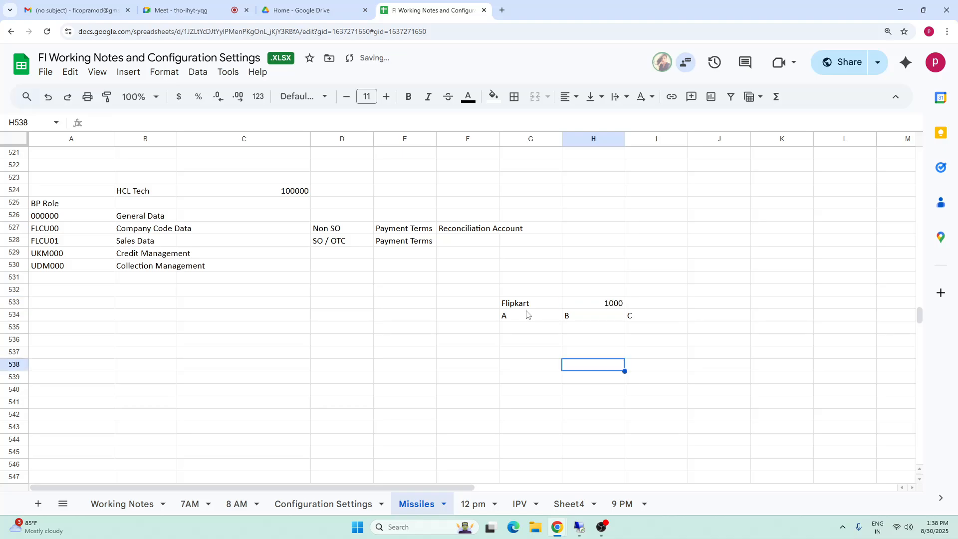
click(526, 317)
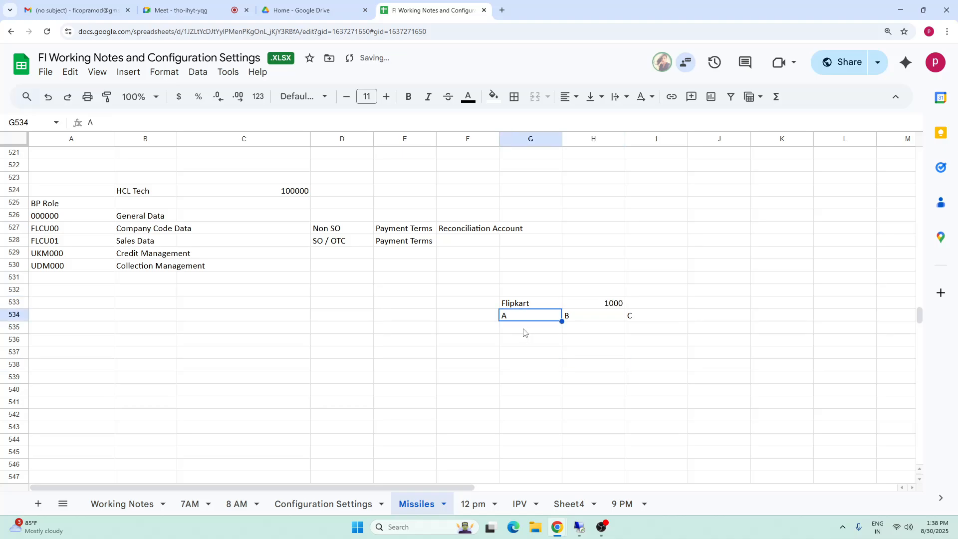
Label the row of A, B and C as Customers in F534.
click(481, 321)
text(Cu)
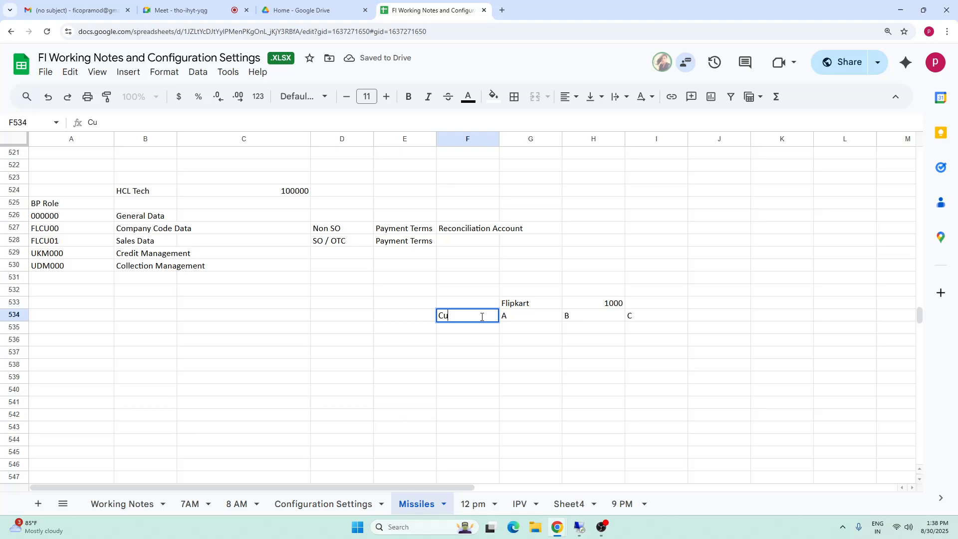
text(stomer)
click(550, 320)
key(Right)
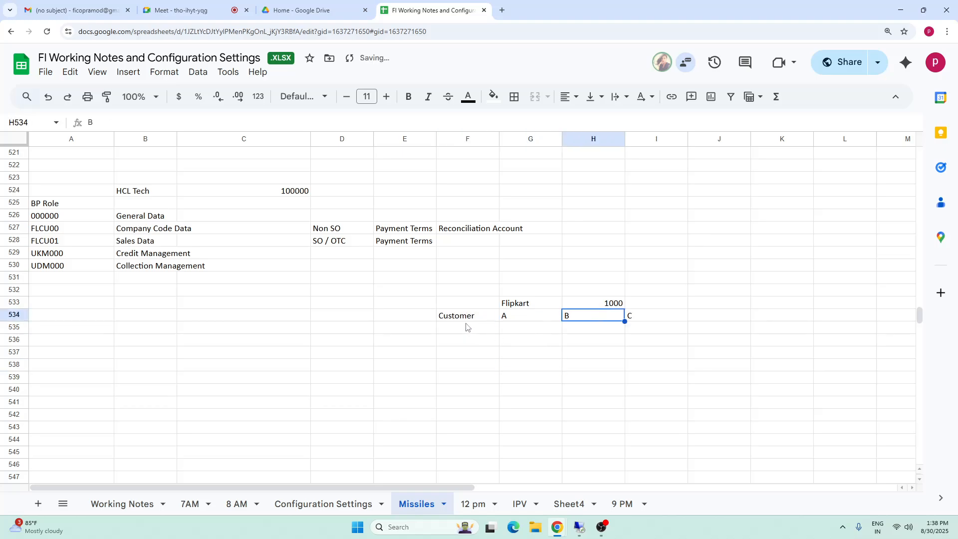
click(466, 319)
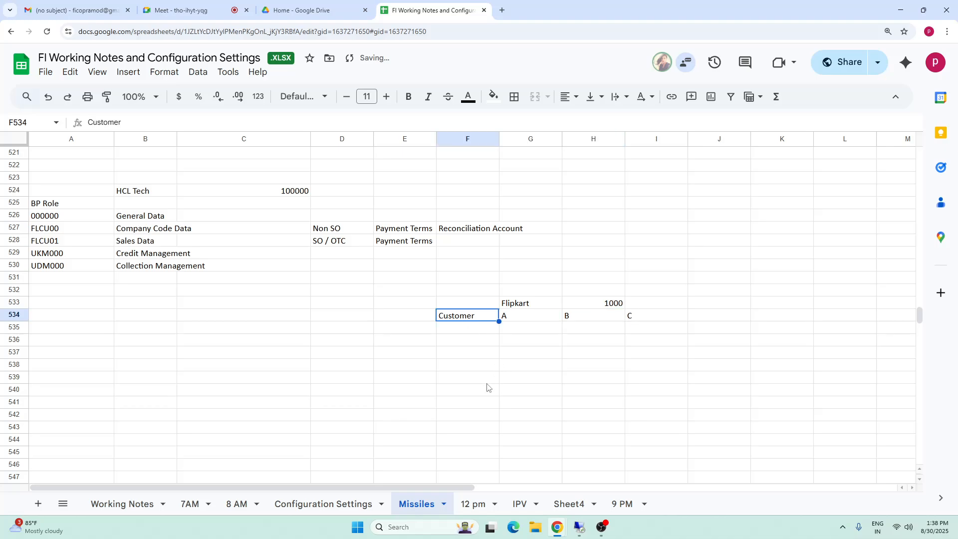
double_click(479, 316)
text(s)
click(565, 407)
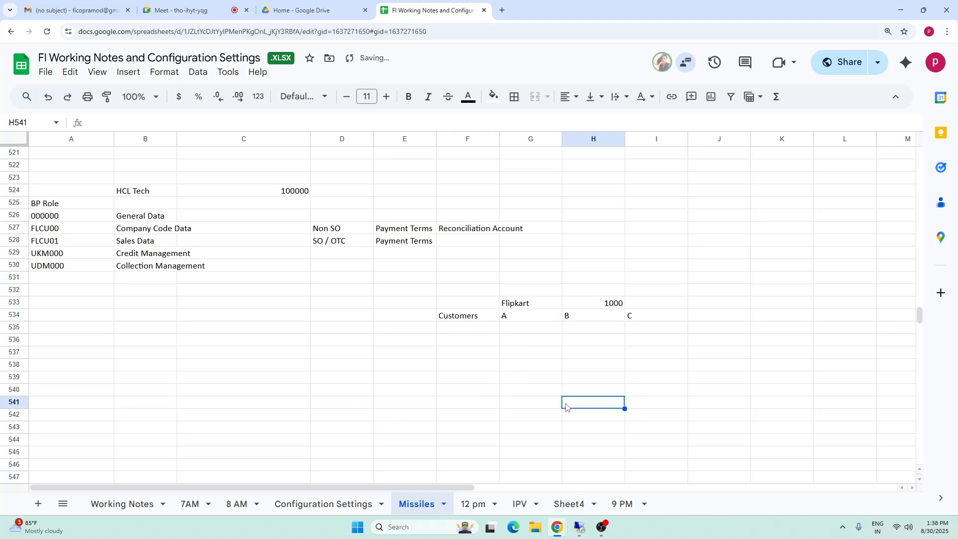
Enter BP in E534, in front of the Customers label.
click(458, 319)
double_click(419, 318)
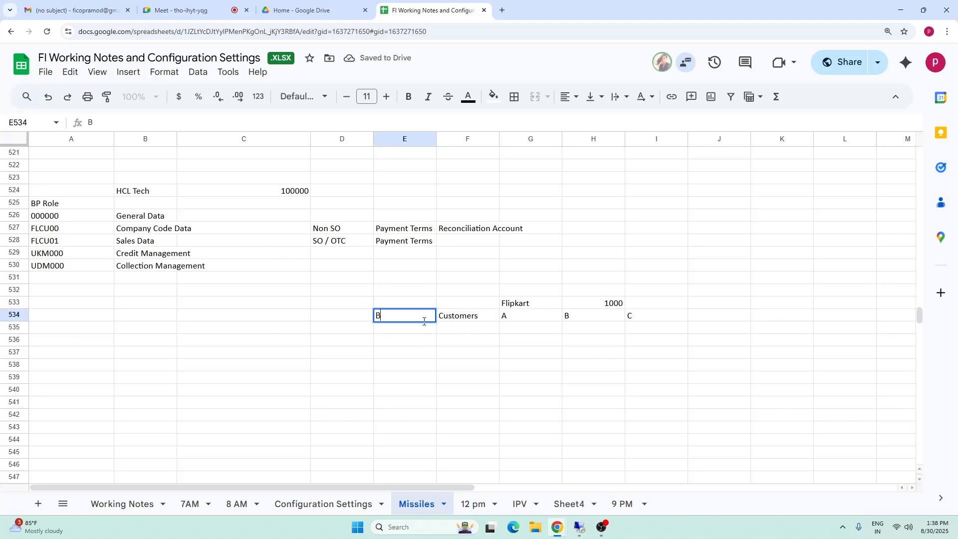
click(497, 355)
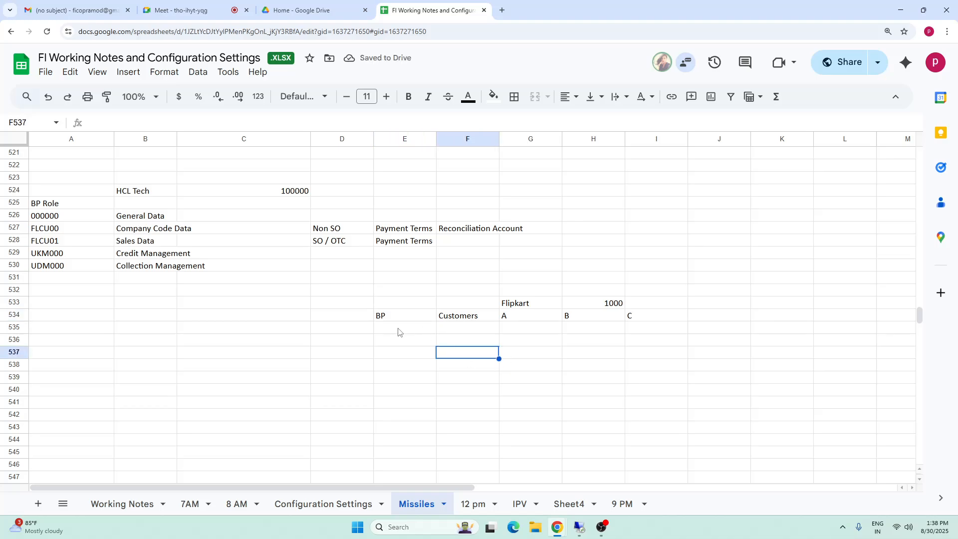
click(383, 319)
click(391, 369)
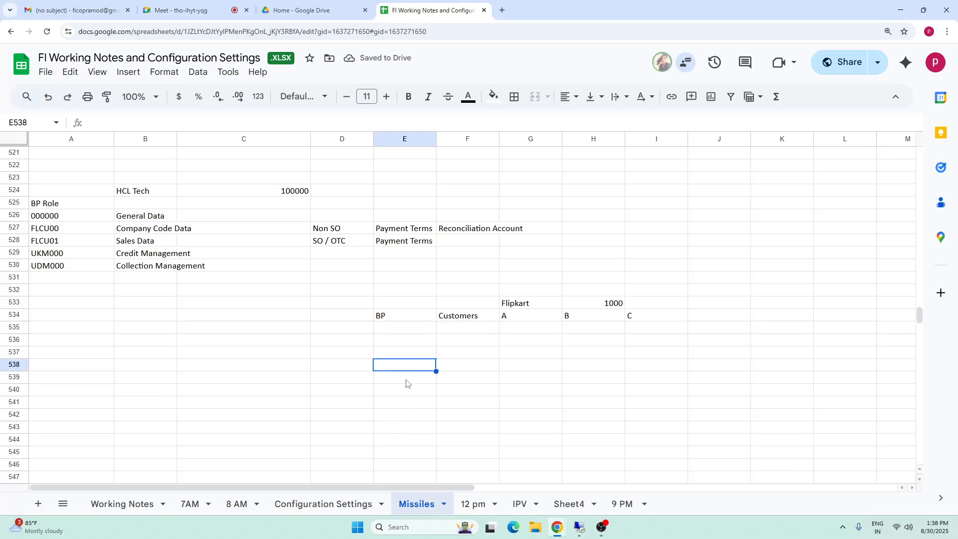
text(BP)
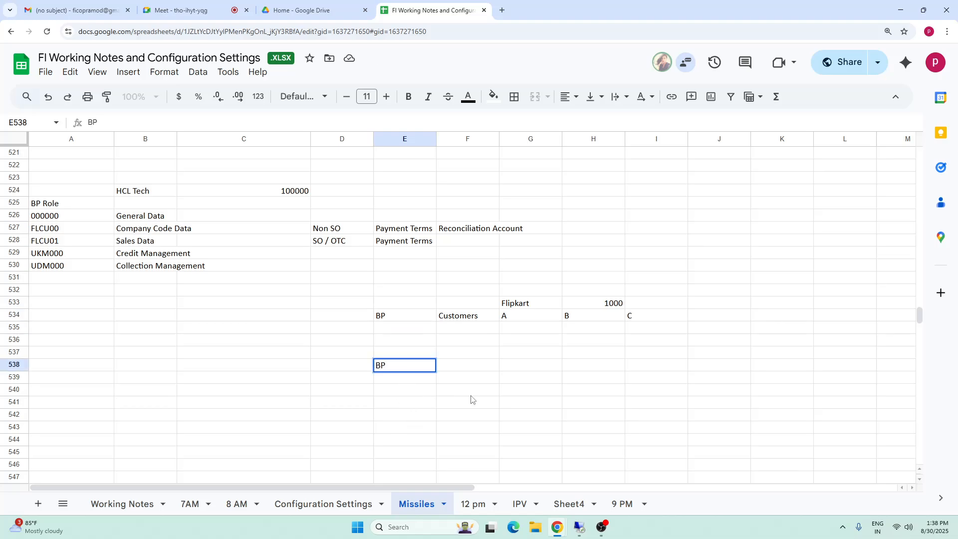
click(462, 367)
text(Cus)
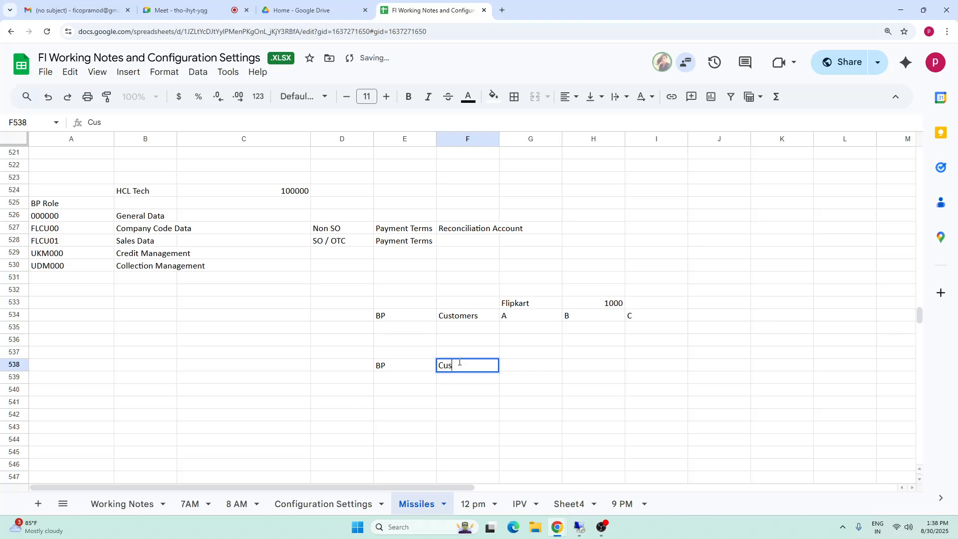
text(tomers)
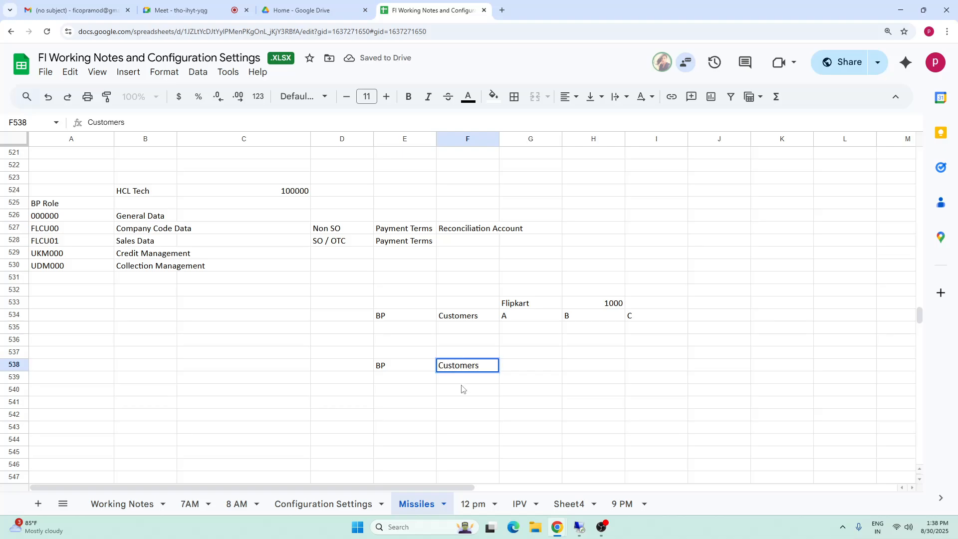
drag(464, 380, 462, 386)
click(460, 379)
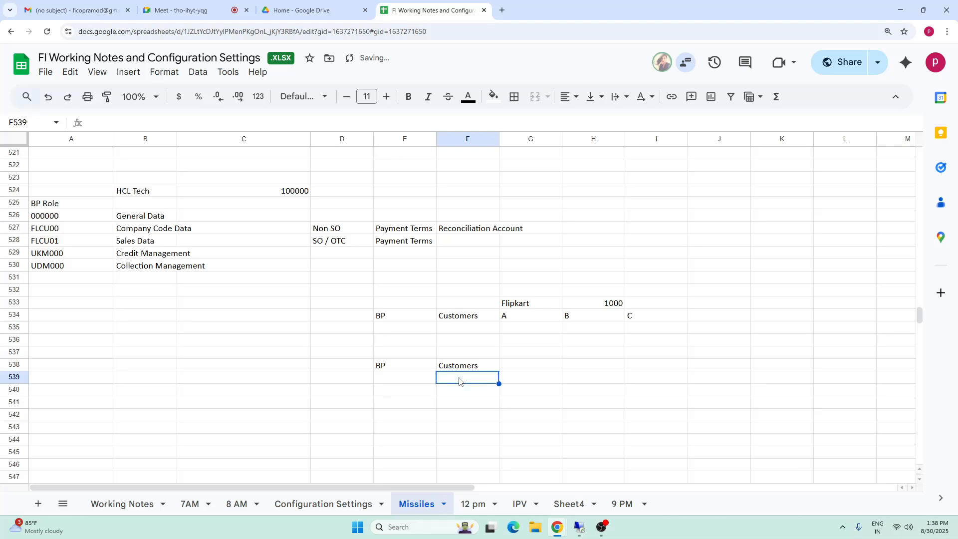
text(Suplers)
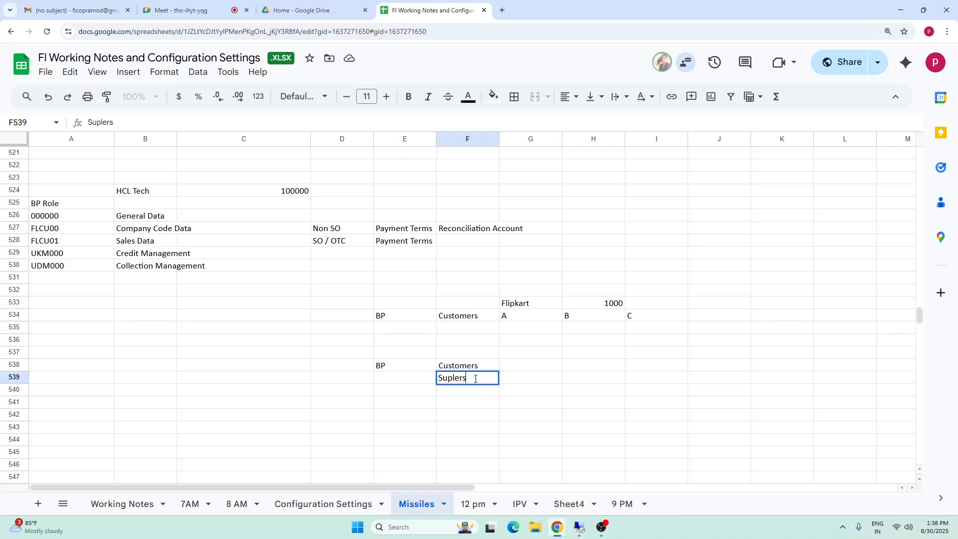
key(BackSpace)
key(BackSpace)
key(BackSpace)
key(BackSpace)
drag(421, 369, 497, 371)
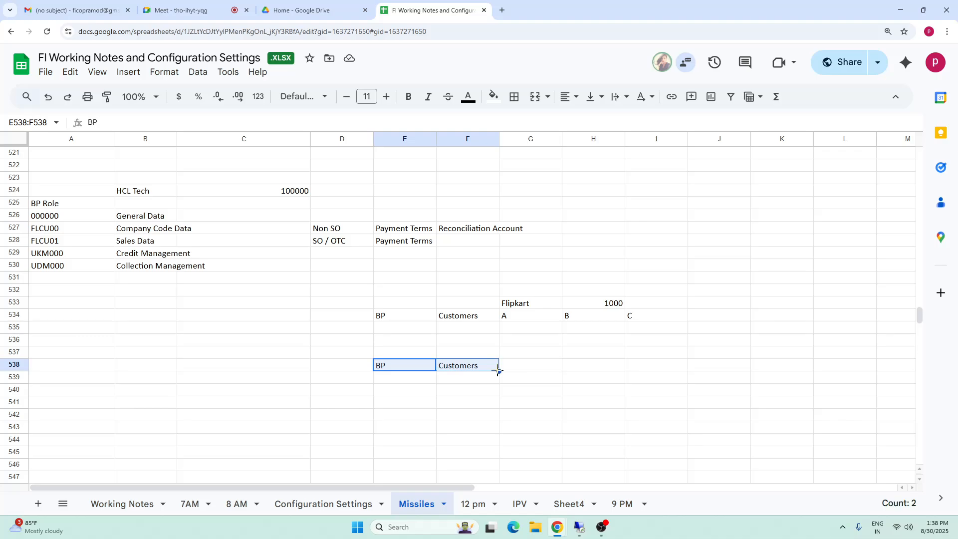
key(Delete)
click(640, 372)
click(387, 369)
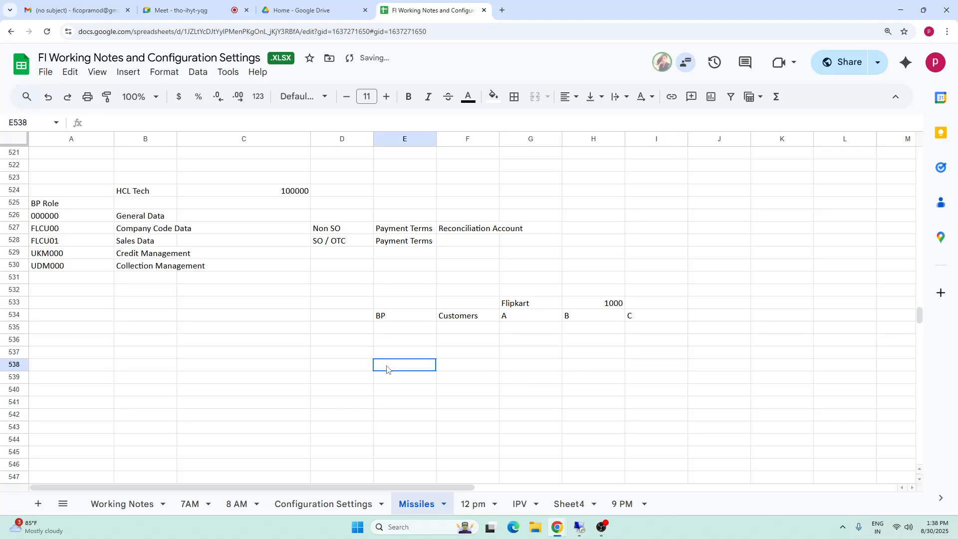
key(Up)
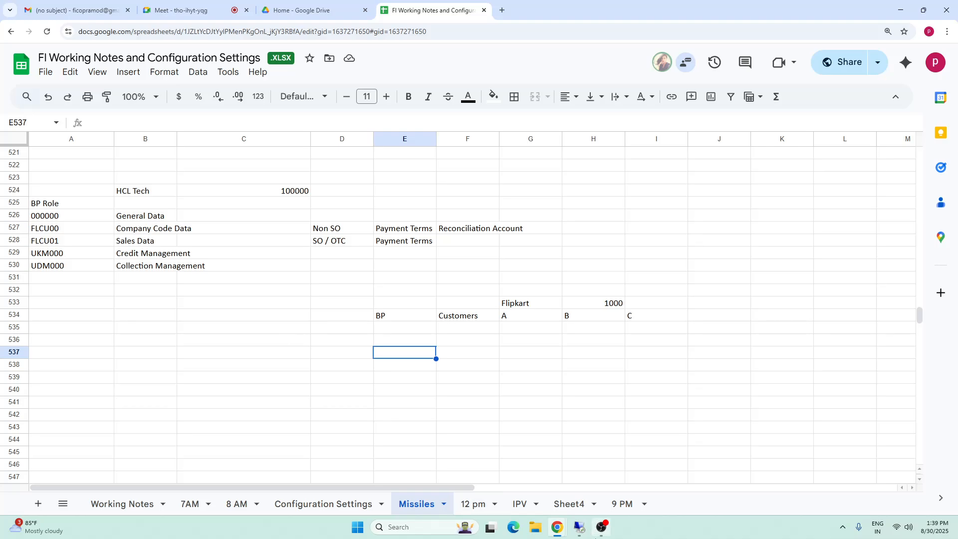
Switch to the SAP remote session and bring up the SAP Easy Access window.
click(578, 528)
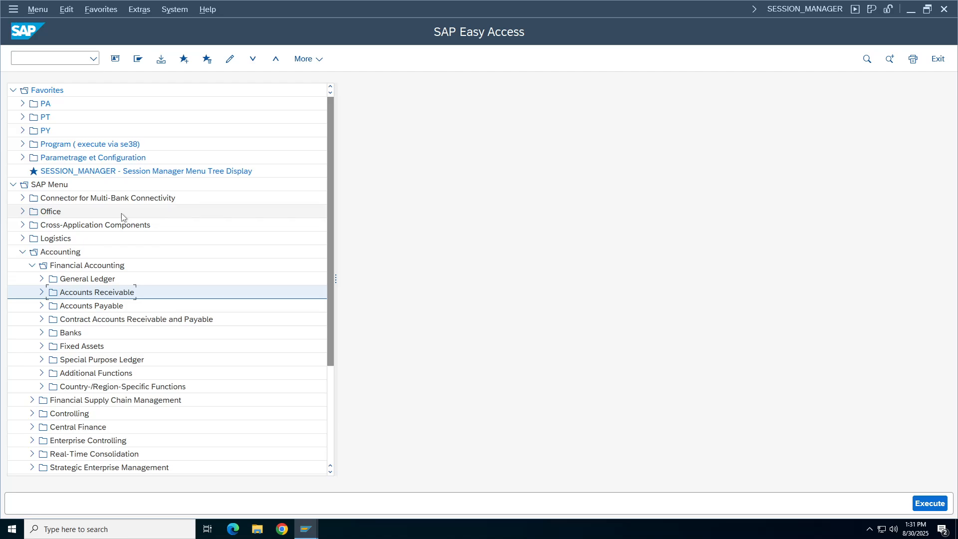
click(306, 528)
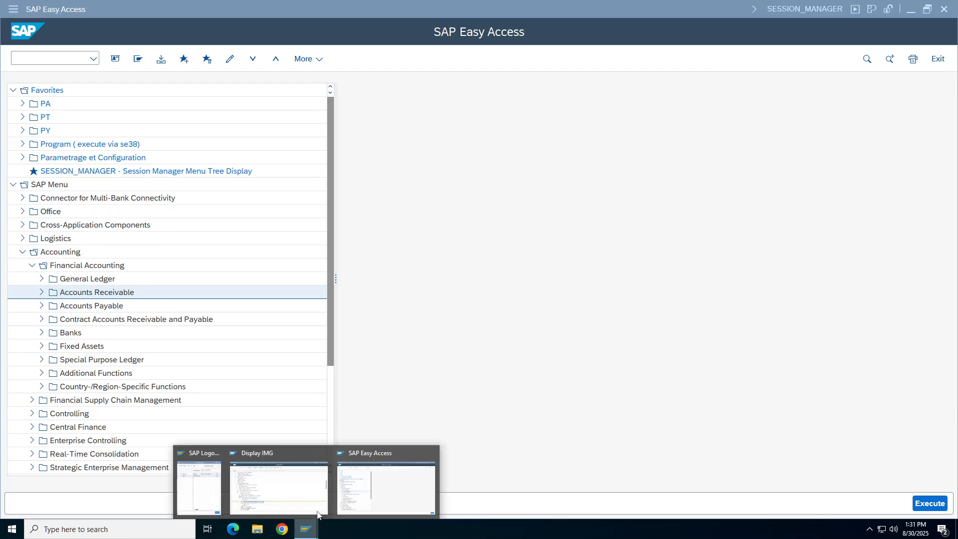
click(384, 484)
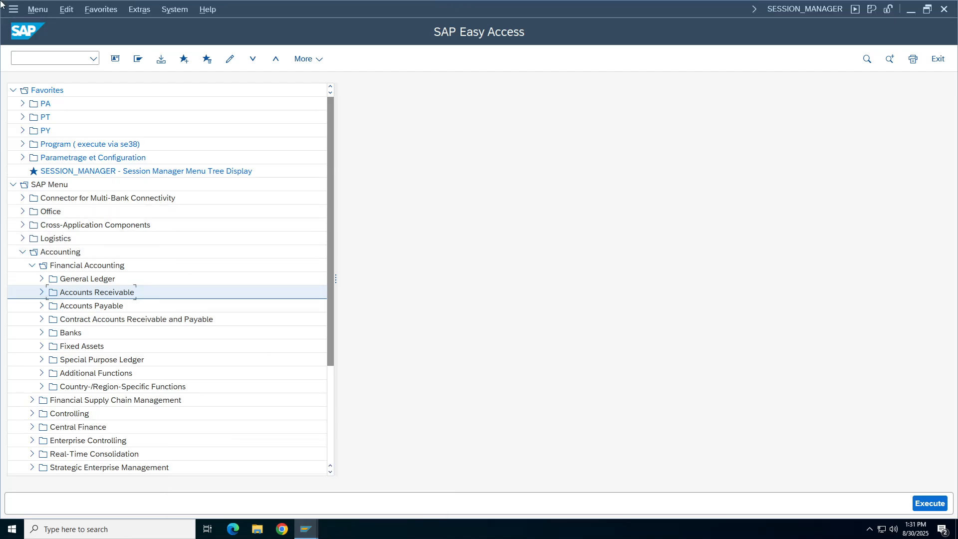
Bring up the Display IMG window and select the Field Assignment for Customer Integration node.
click(26, 59)
click(306, 528)
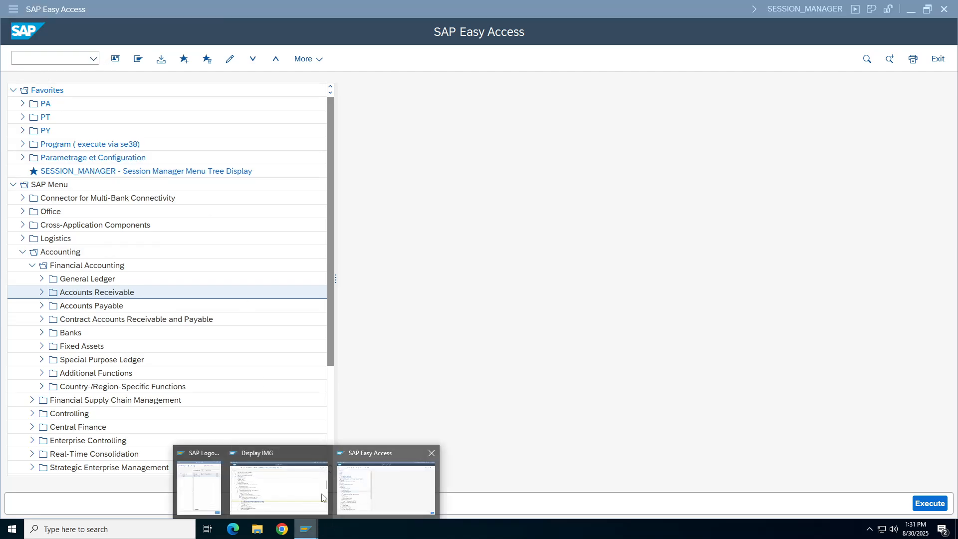
click(322, 497)
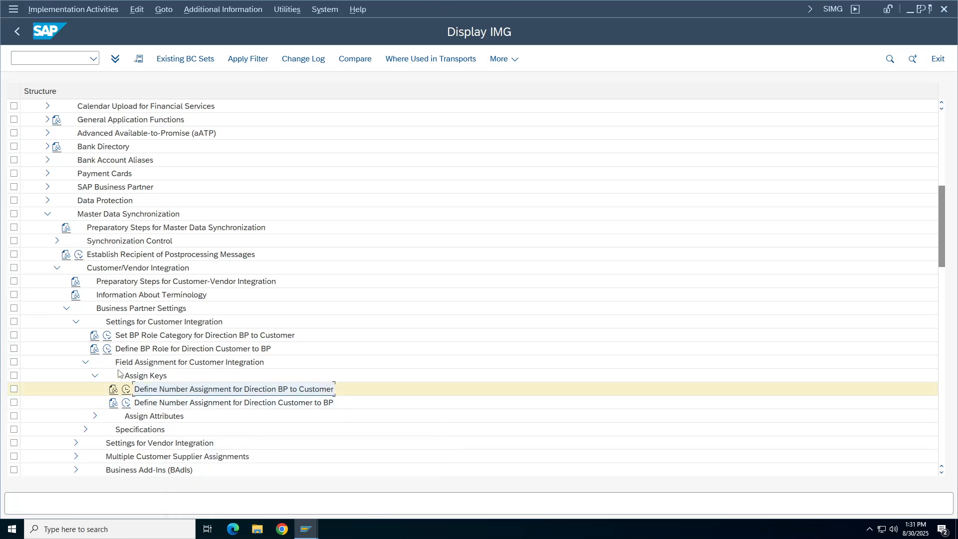
click(180, 365)
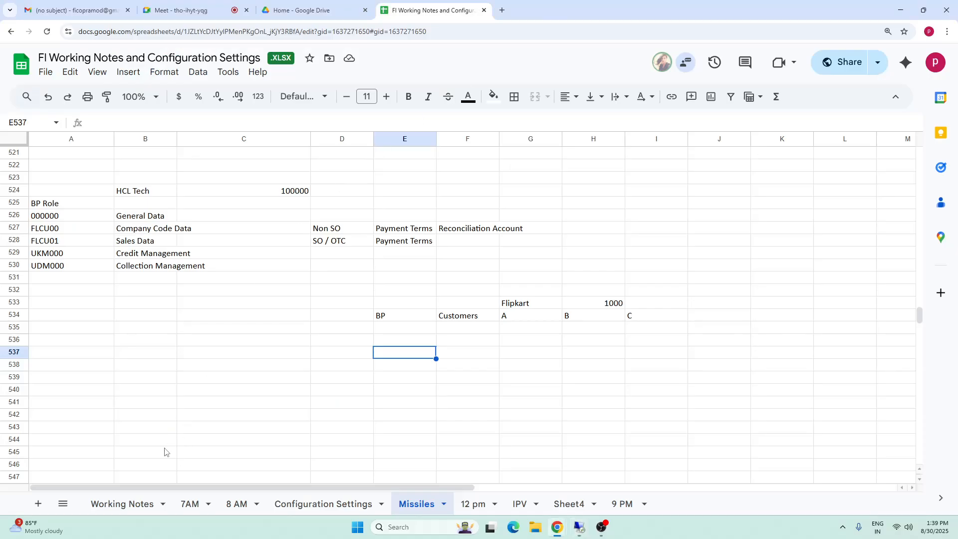
Switch to the notes spreadsheet and enter TCS in A539 with Supplier beside it in B539.
click(94, 378)
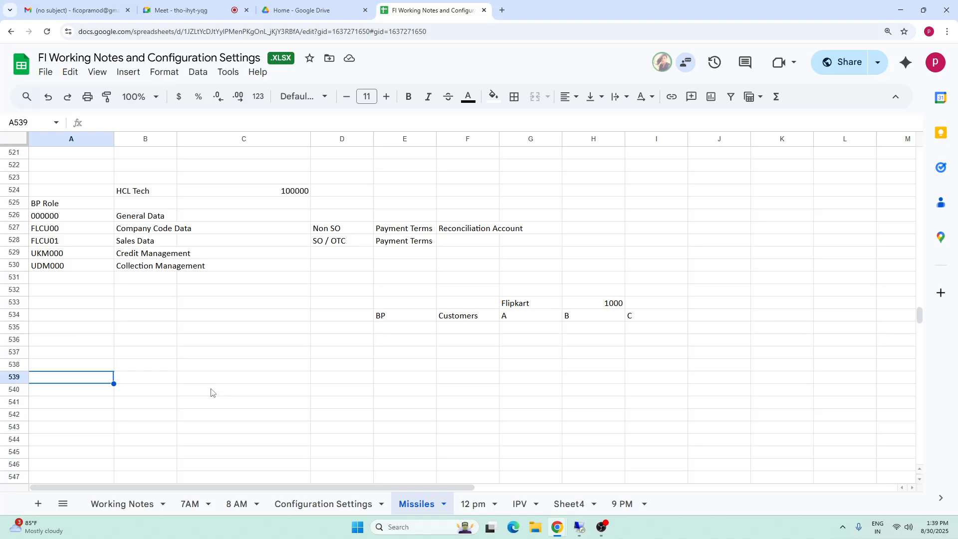
text(TCS)
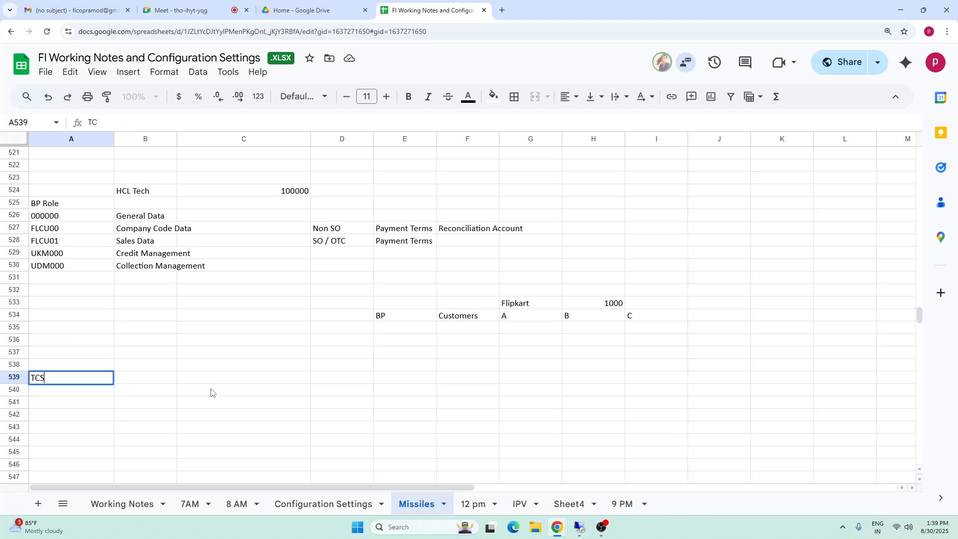
key(Tab)
text(S)
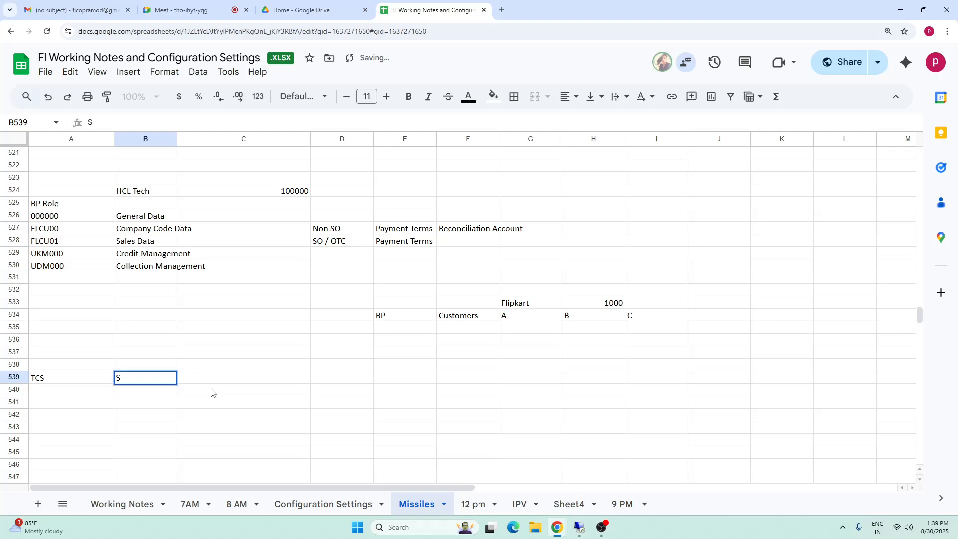
text(upplier)
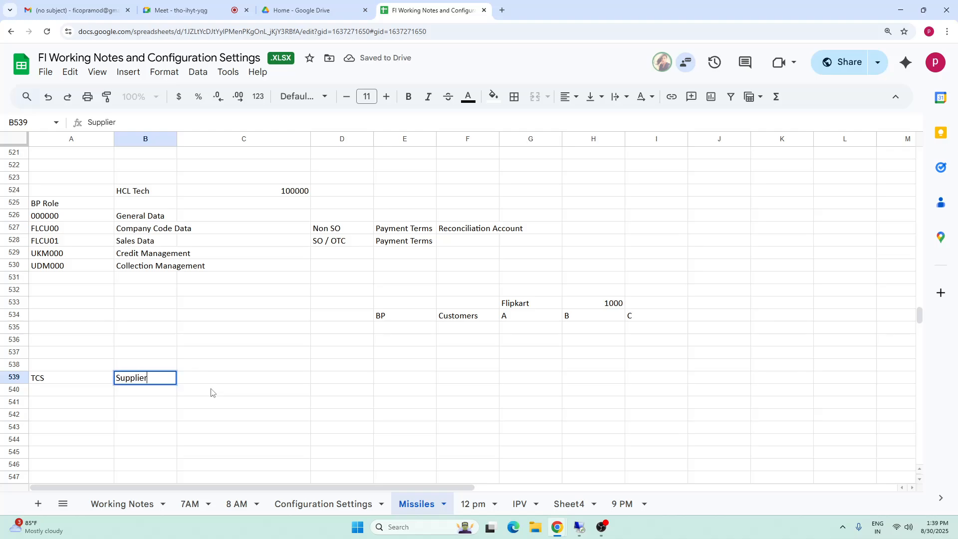
click(184, 406)
click(50, 379)
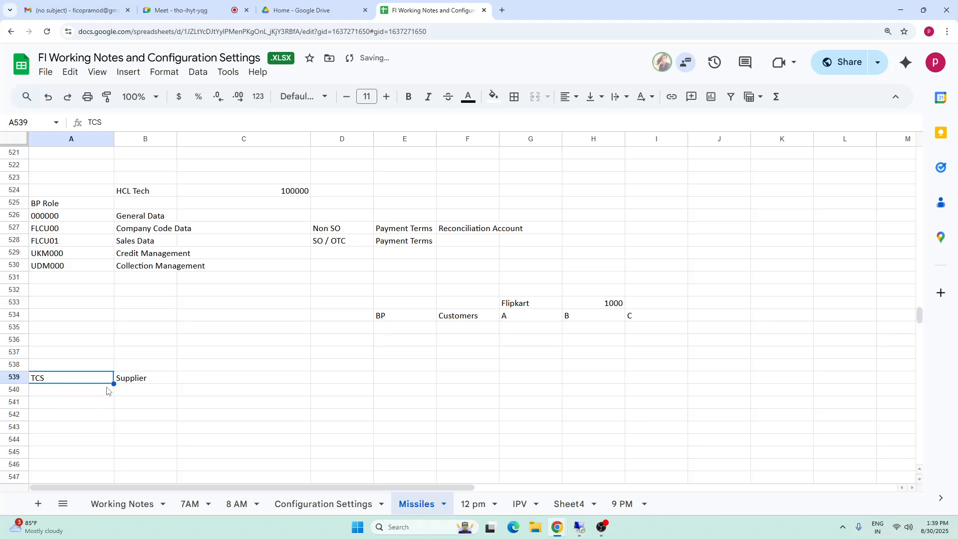
click(134, 380)
Enter the company code TA98 in A537, above the TCS row.
click(53, 357)
text(TA98)
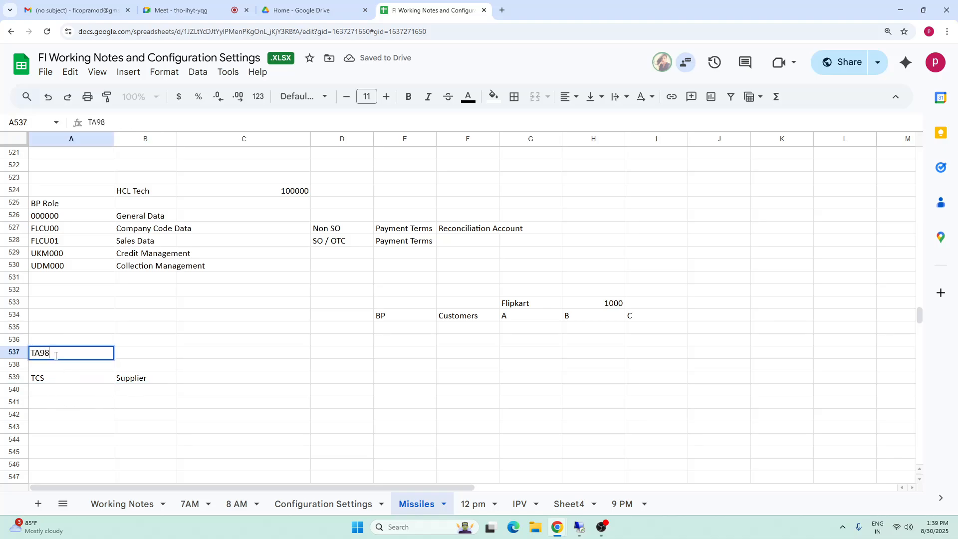
click(204, 430)
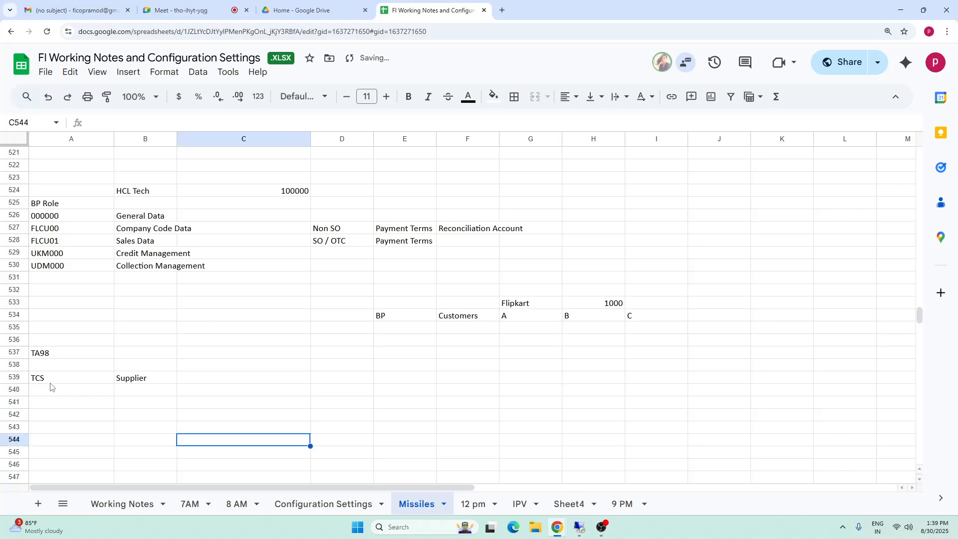
click(52, 389)
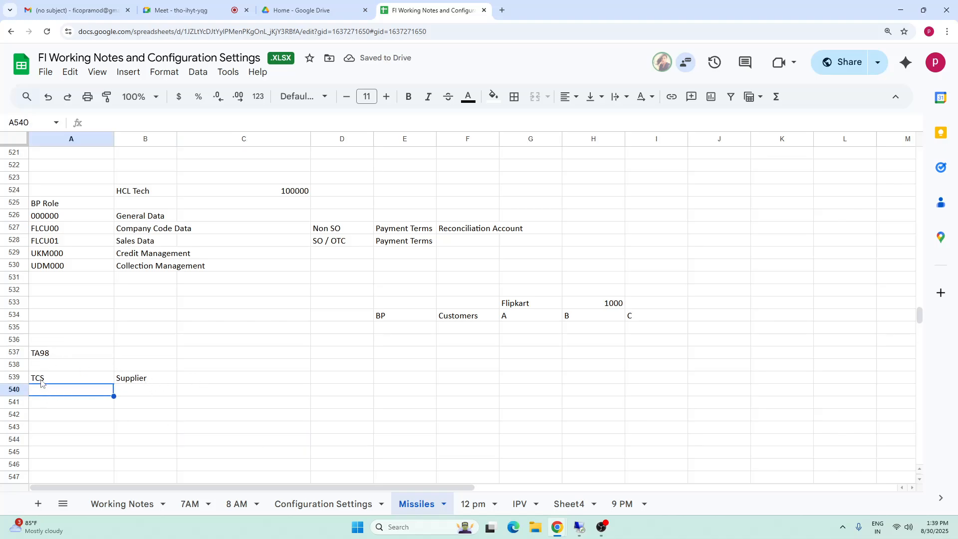
click(49, 382)
click(49, 354)
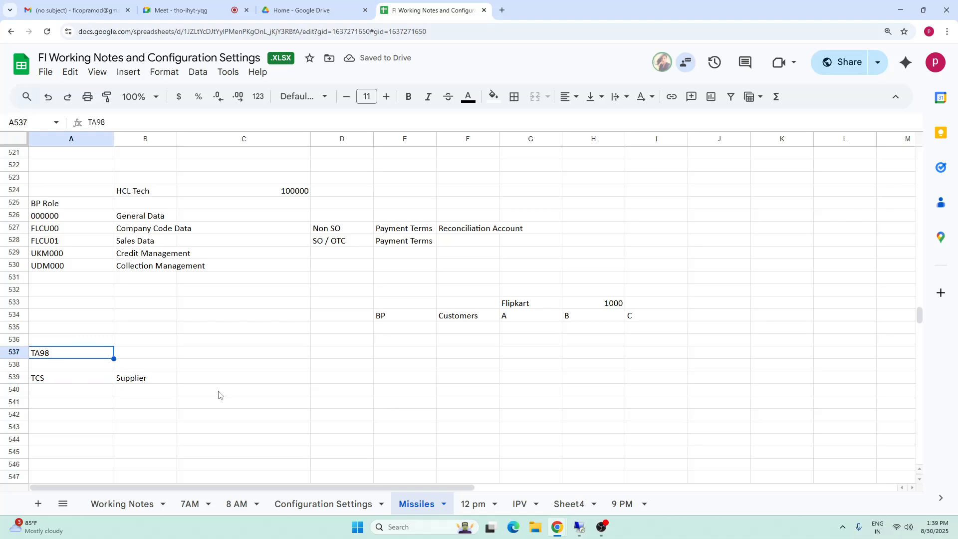
Add a customer label in B540, beneath Supplier.
click(146, 392)
text(Cust)
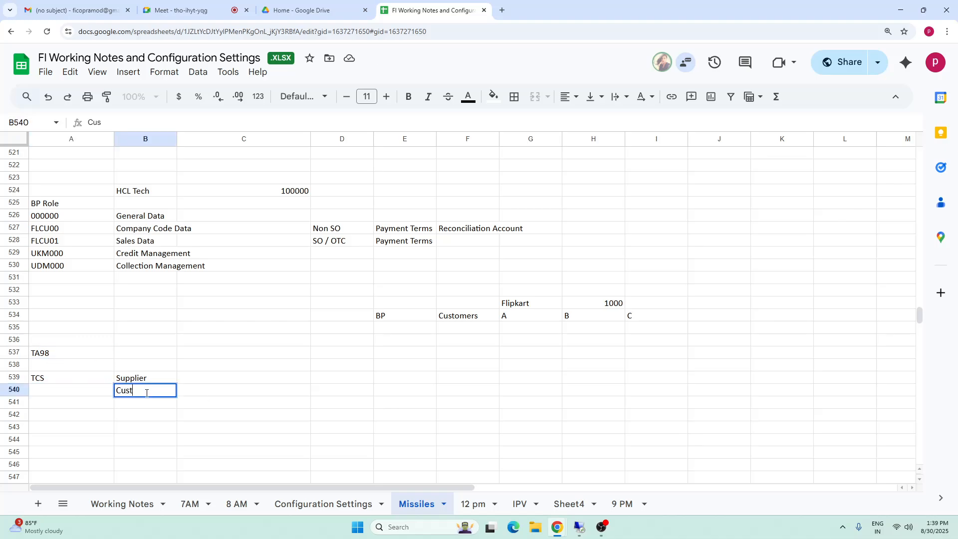
text(oemr)
click(71, 413)
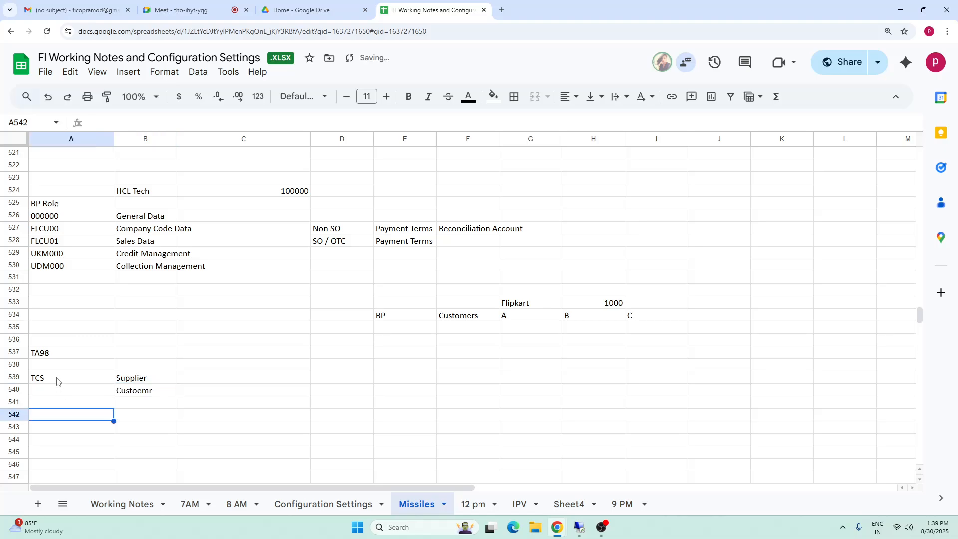
click(56, 380)
click(143, 391)
click(54, 355)
Correct the spelling of the label in B540 to Customer.
double_click(152, 393)
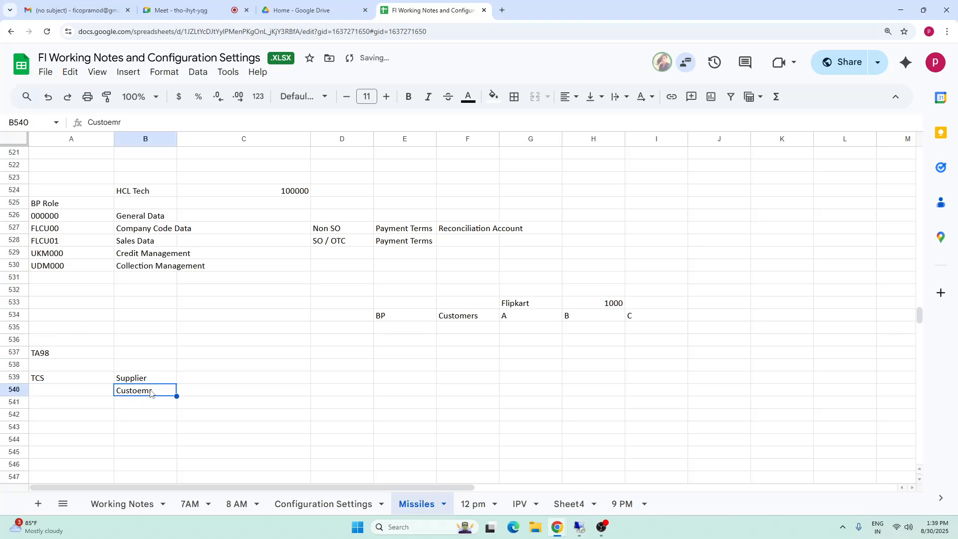
key(BackSpace)
key(BackSpace)
key(BackSpace)
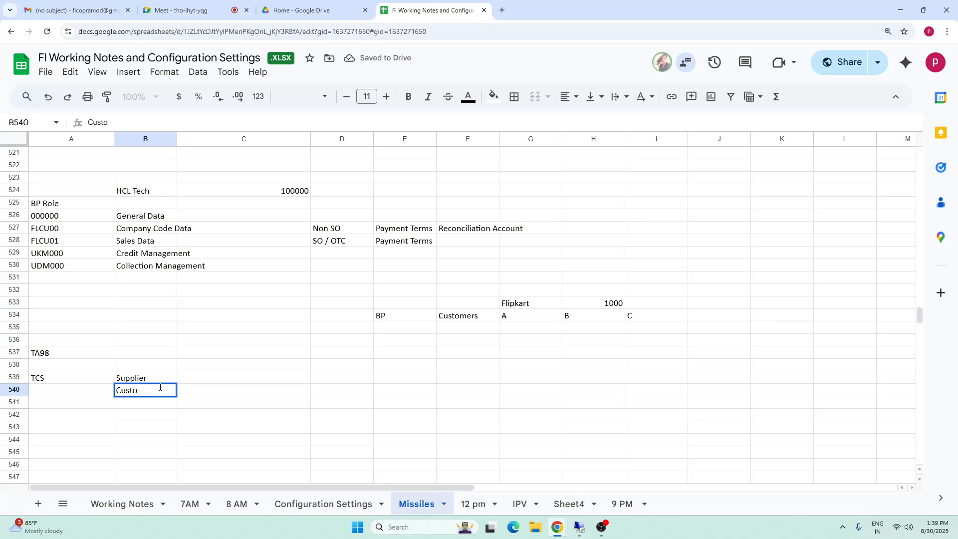
text(mer)
click(229, 363)
click(47, 382)
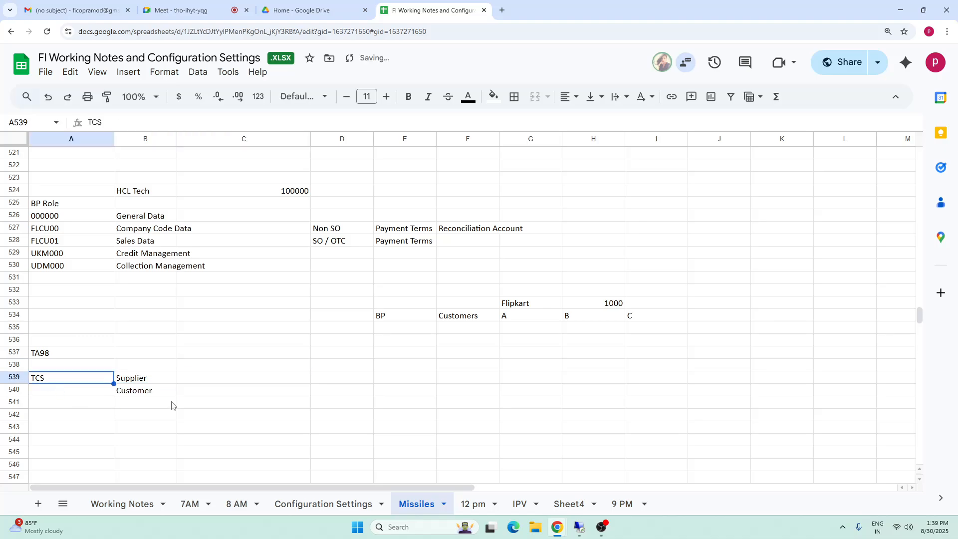
click(159, 396)
click(61, 416)
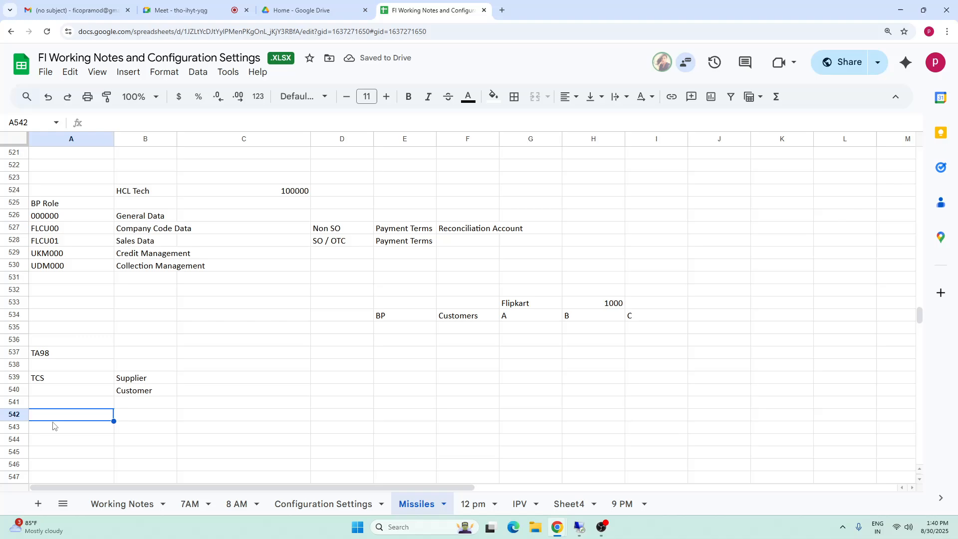
click(123, 393)
click(128, 195)
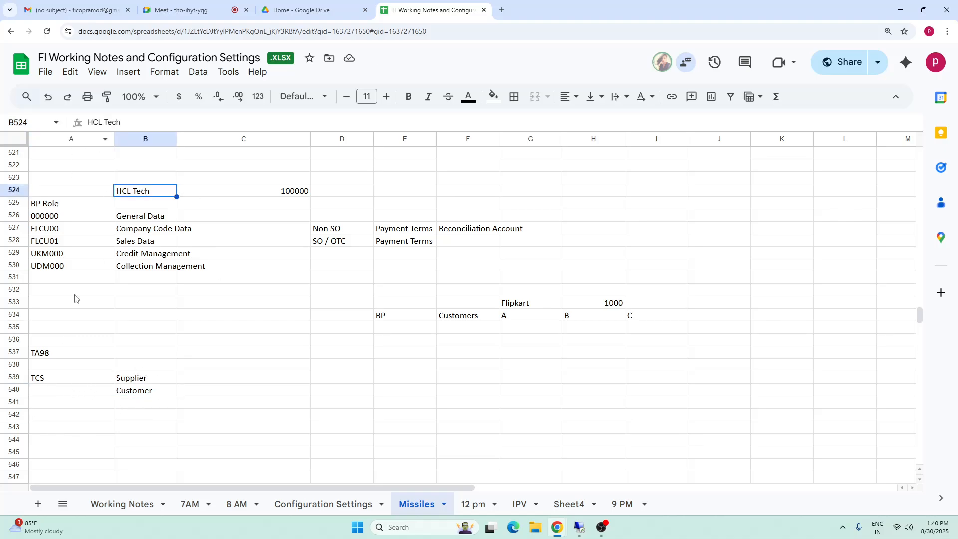
click(54, 379)
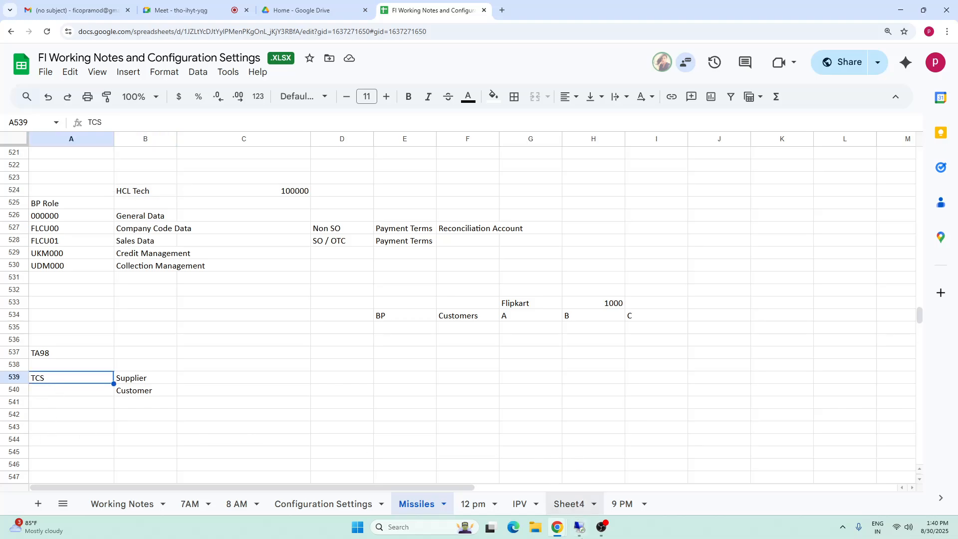
Switch to the SAP remote session and bring up the SAP Easy Access window.
click(582, 530)
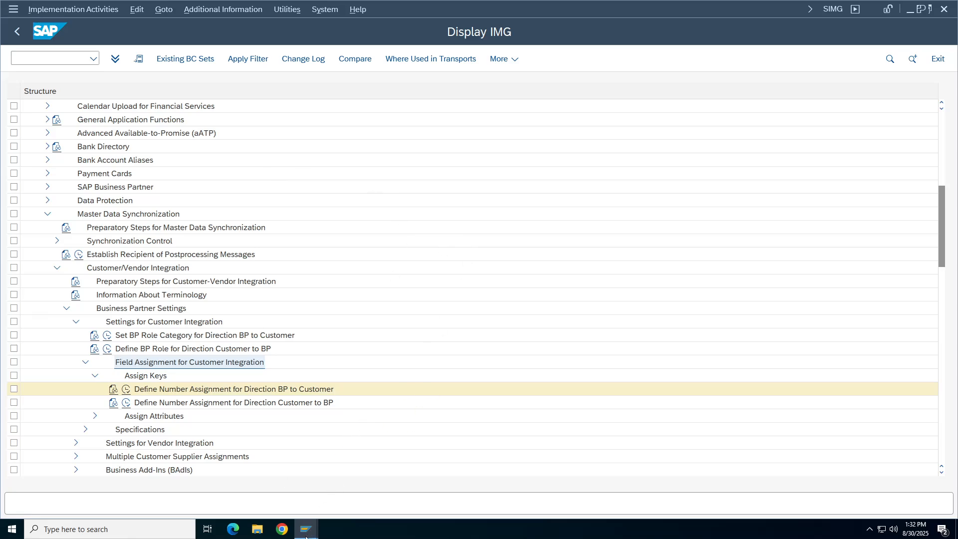
click(583, 5)
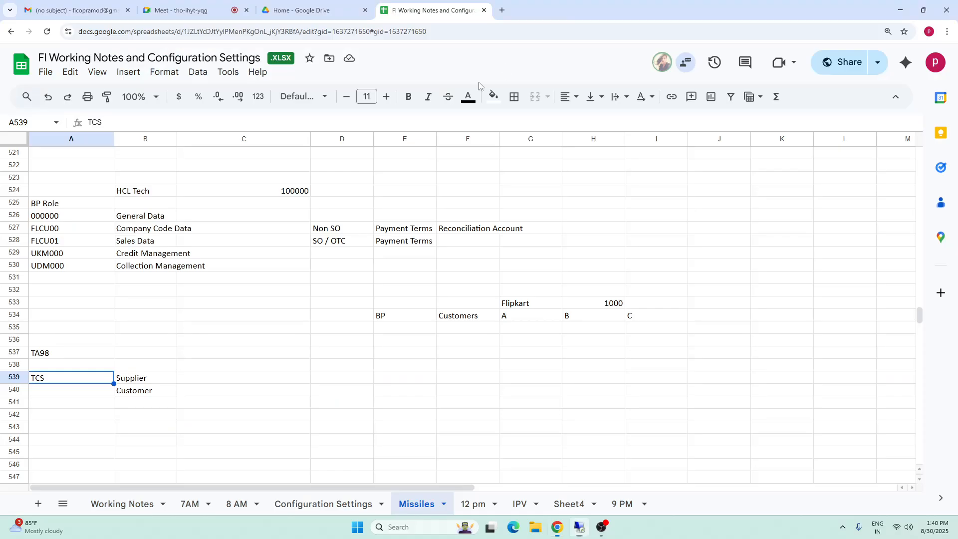
click(579, 528)
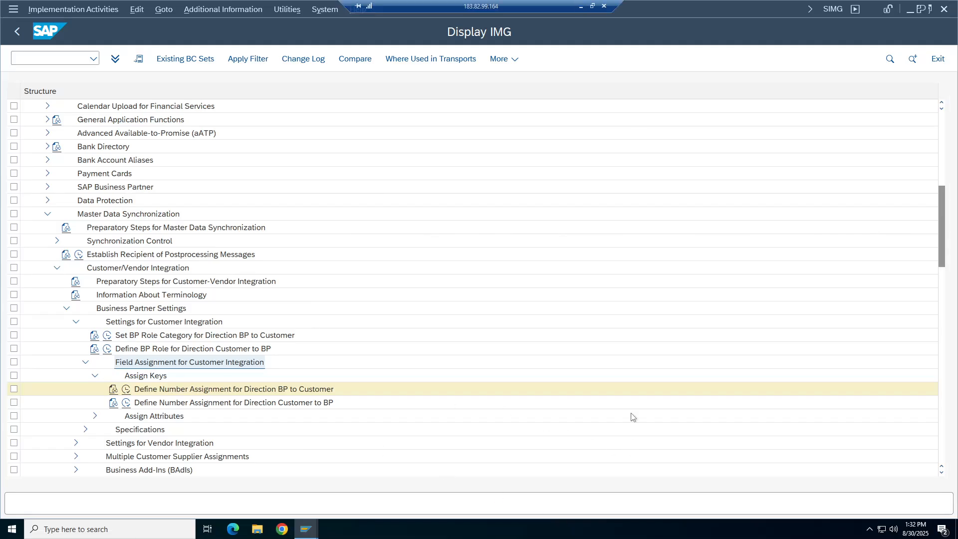
mouse_move(579, 6)
mouse_move(307, 533)
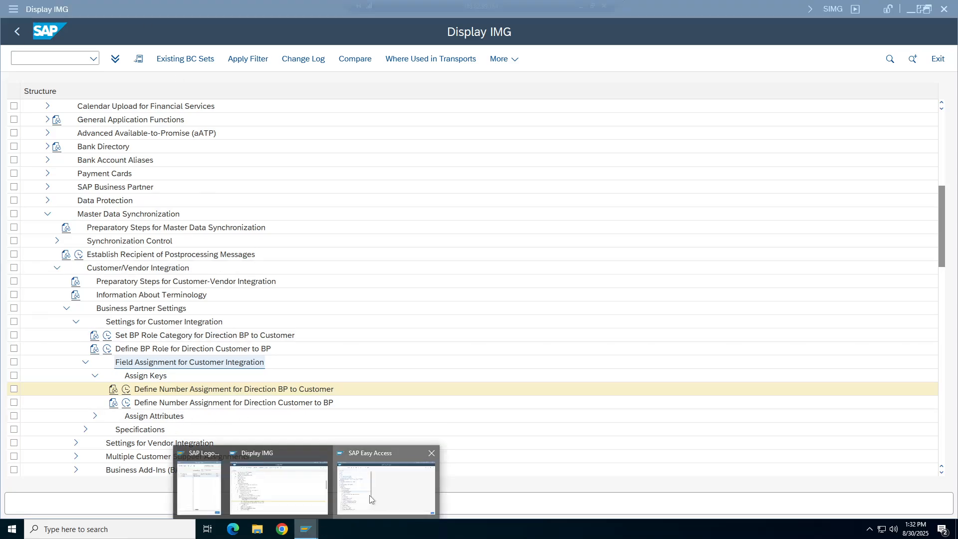
click(384, 481)
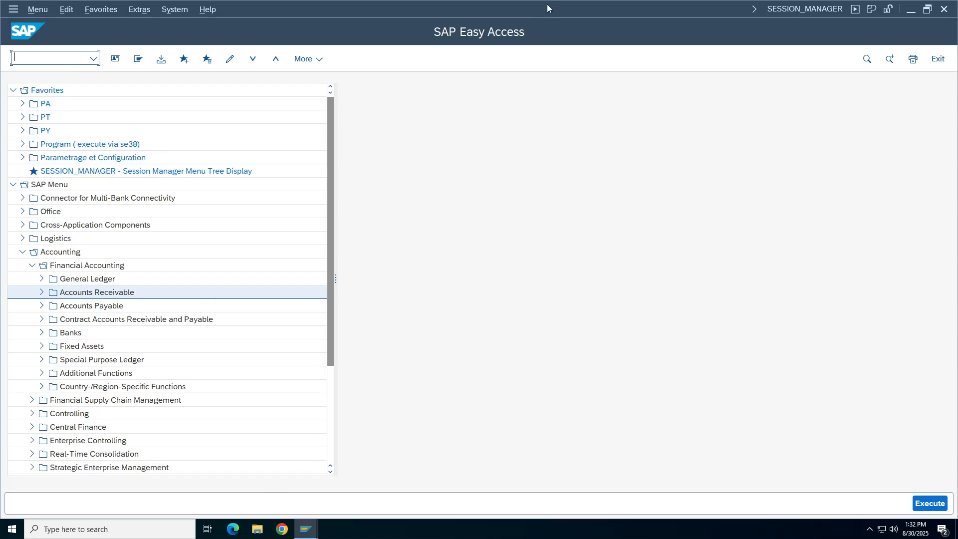
click(581, 7)
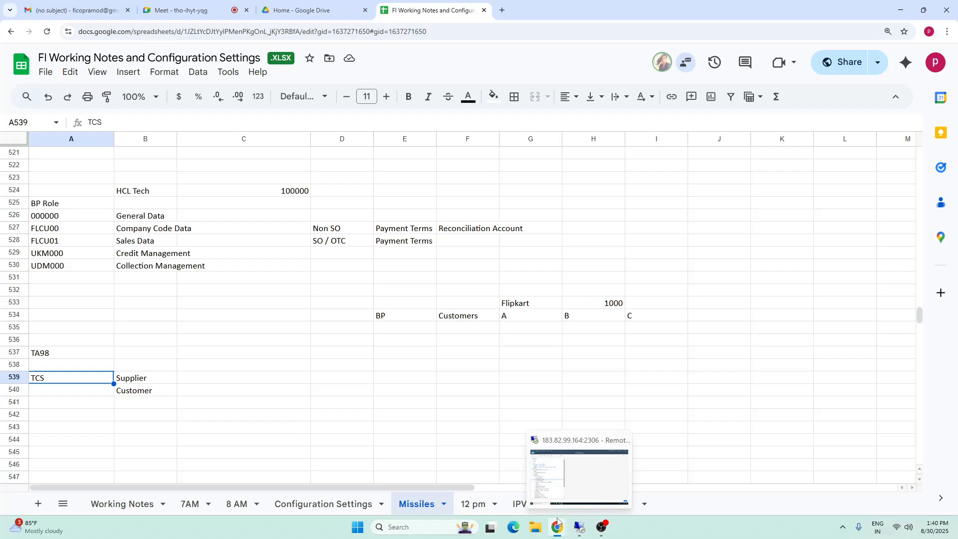
click(577, 526)
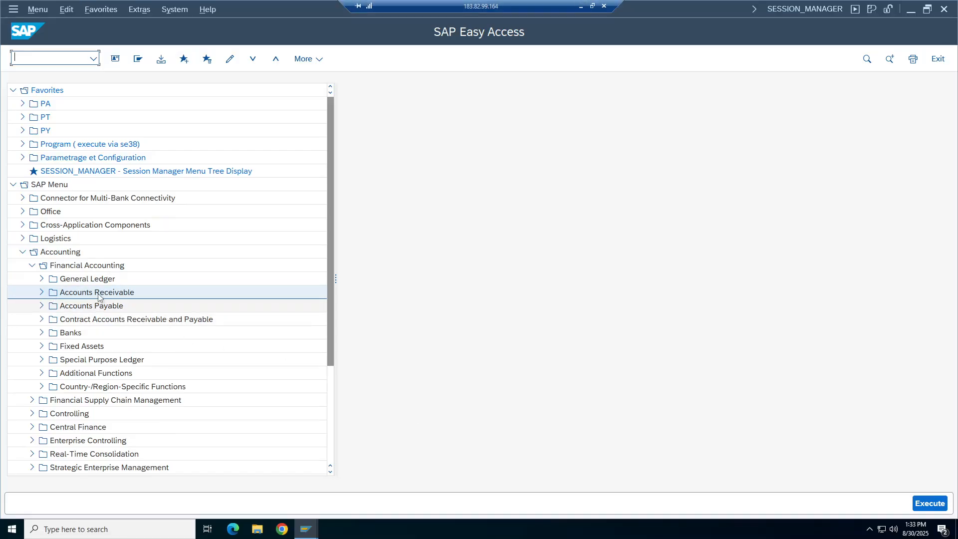
Expand Master Records under Accounts Receivable and look through the FD01, FD02, FD03 and FD05 transactions.
click(41, 293)
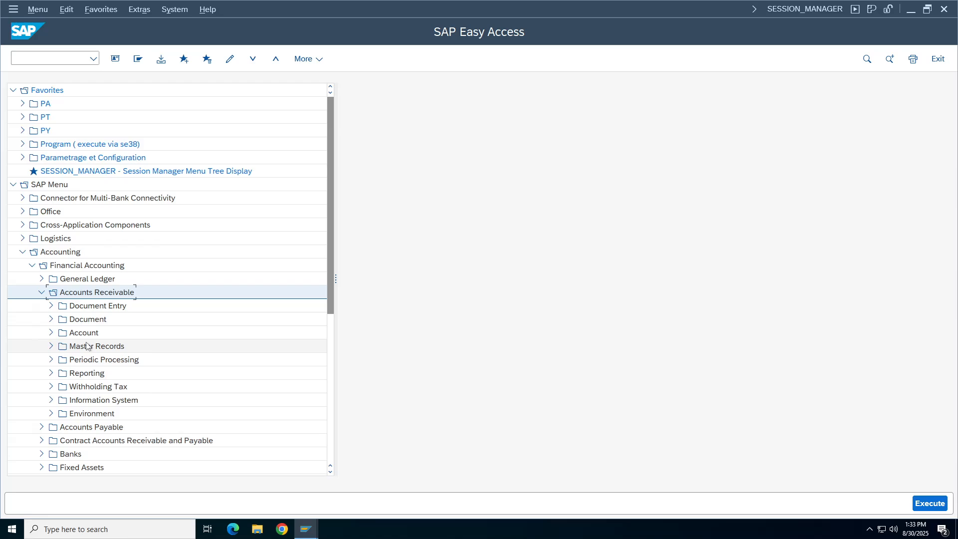
click(50, 346)
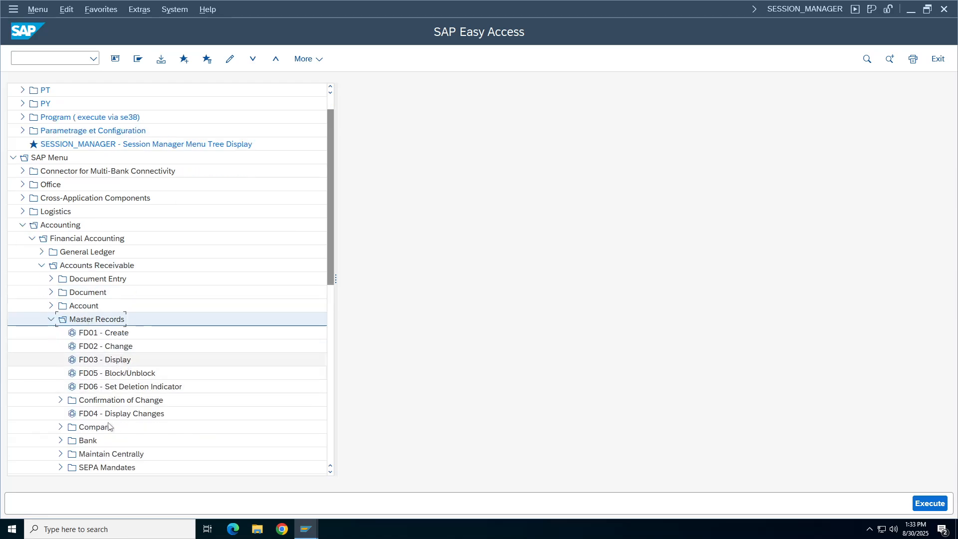
click(99, 333)
click(101, 346)
click(102, 360)
click(105, 374)
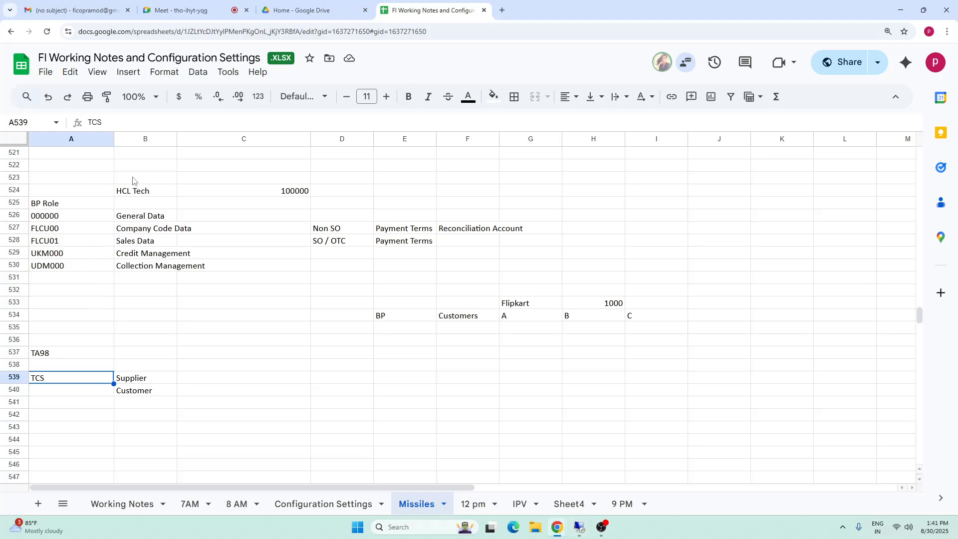
Return to the notes spreadsheet and review the BP role rows and the General, Company Code and Sales Data table in row 511.
click(152, 170)
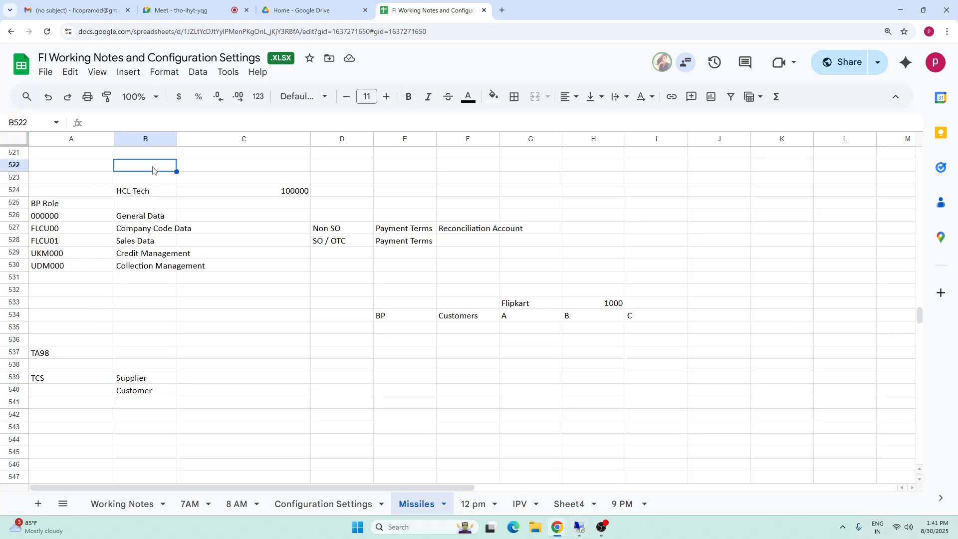
key(Up)
key(Up)
key(Up)
key(Up)
key(Up)
key(Up)
key(Up)
key(Up)
key(Up)
key(Up)
key(Up)
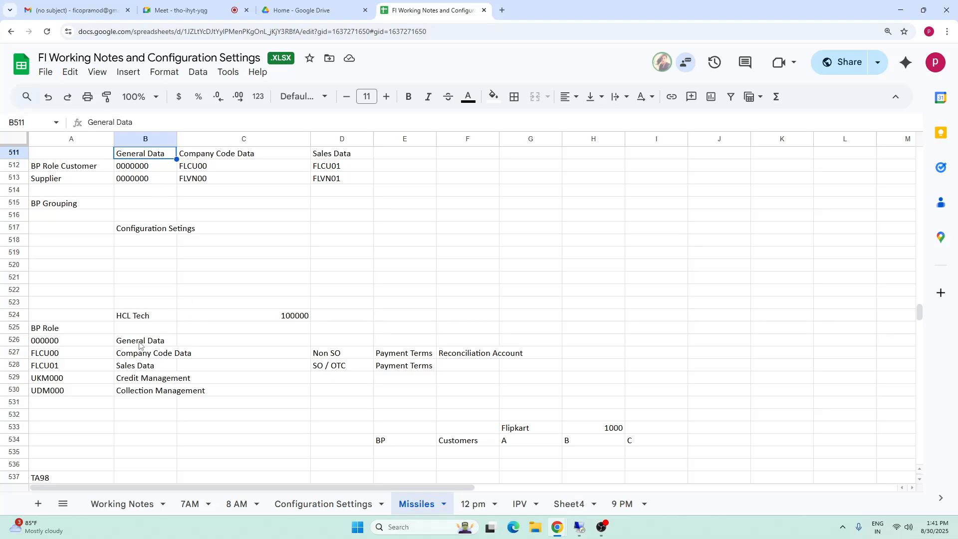
click(139, 342)
click(140, 355)
click(133, 368)
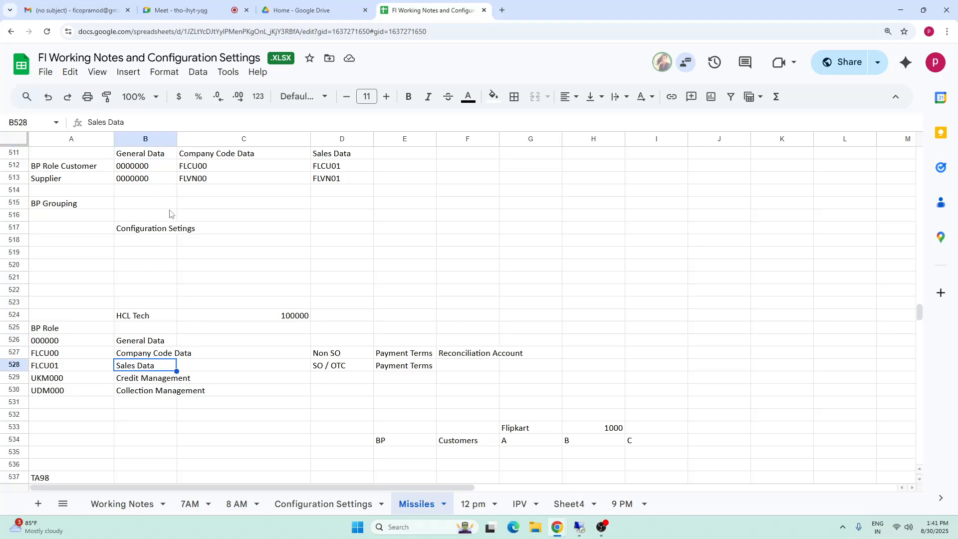
click(169, 205)
key(Up)
key(Up)
key(Up)
key(Up)
key(Up)
key(Up)
key(Up)
key(Up)
key(Up)
key(Up)
key(Up)
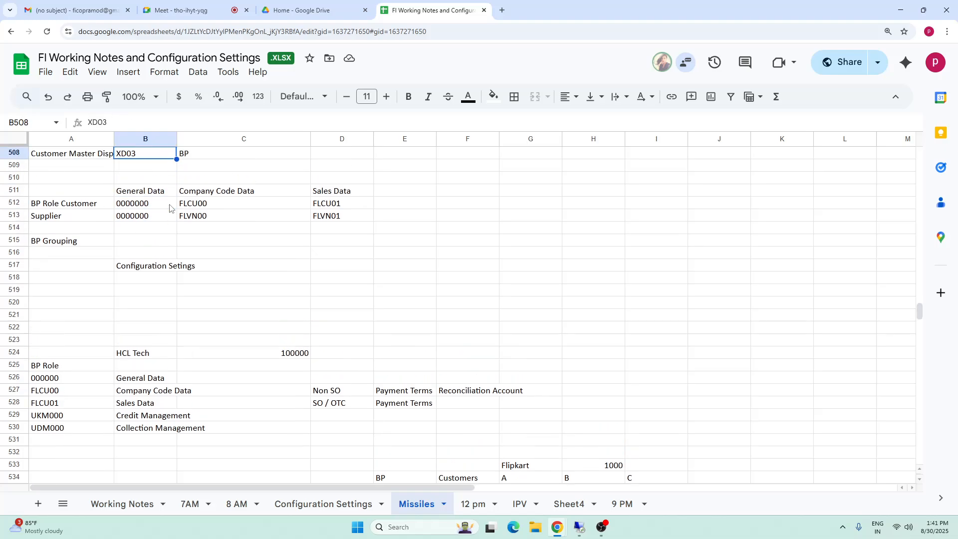
click(142, 243)
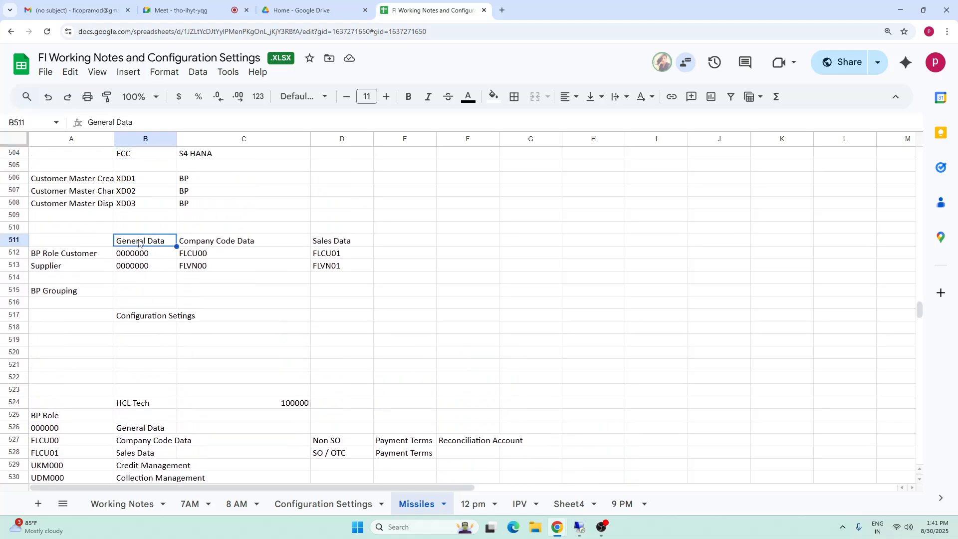
click(140, 278)
click(198, 230)
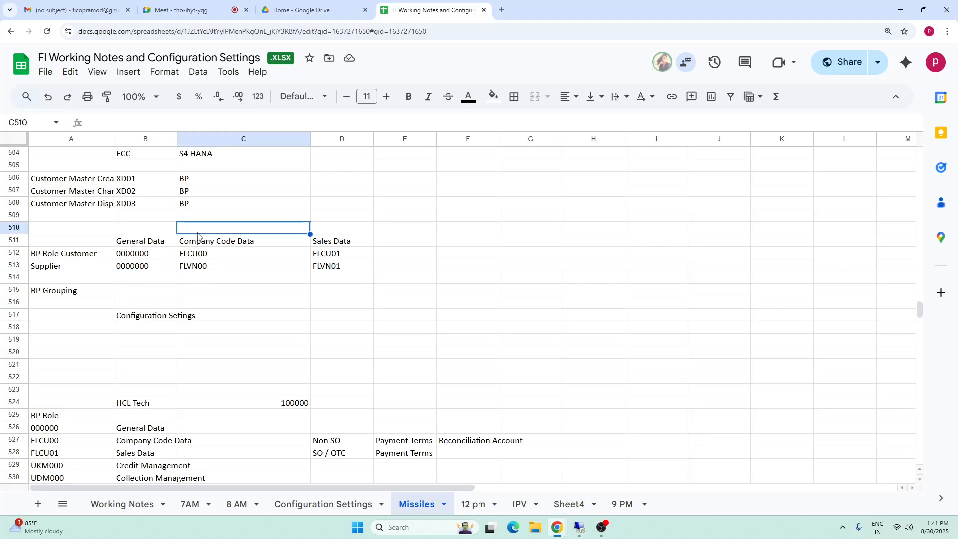
click(155, 282)
click(201, 280)
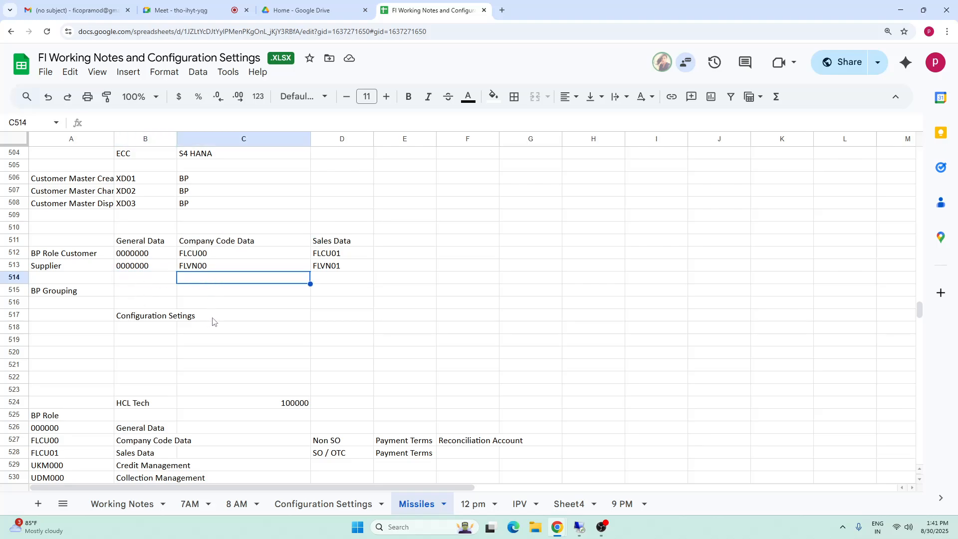
text(F)
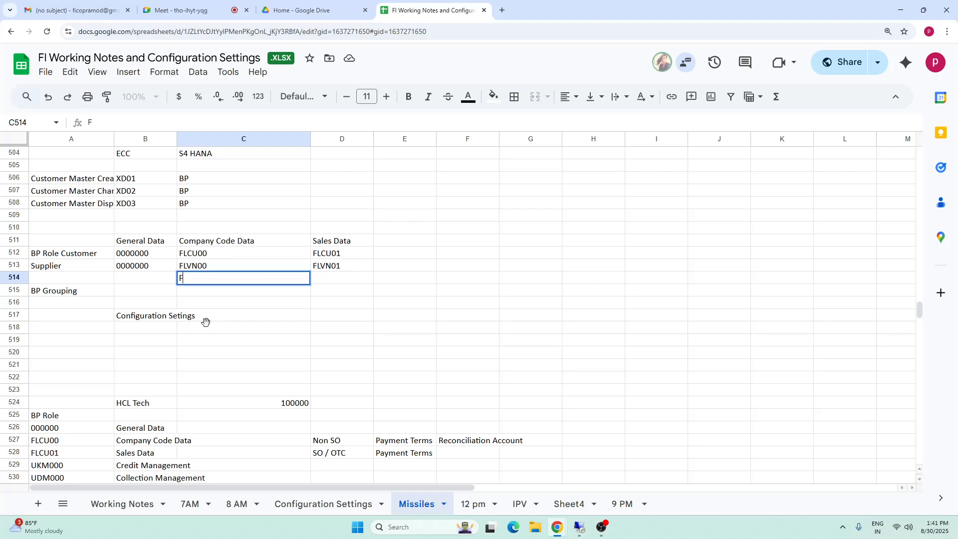
click(213, 325)
click(192, 278)
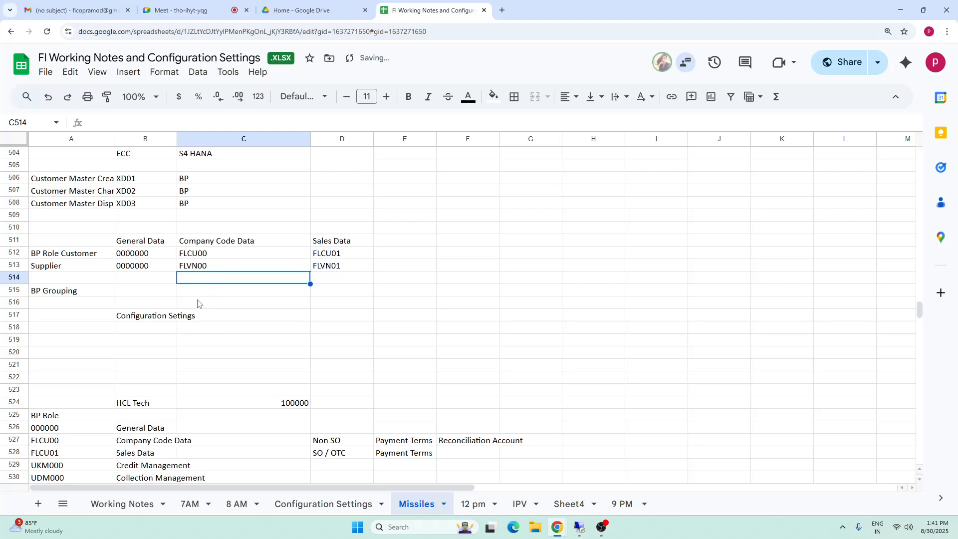
Move the Configuration Setings label from B517 to the empty cell G521.
click(133, 318)
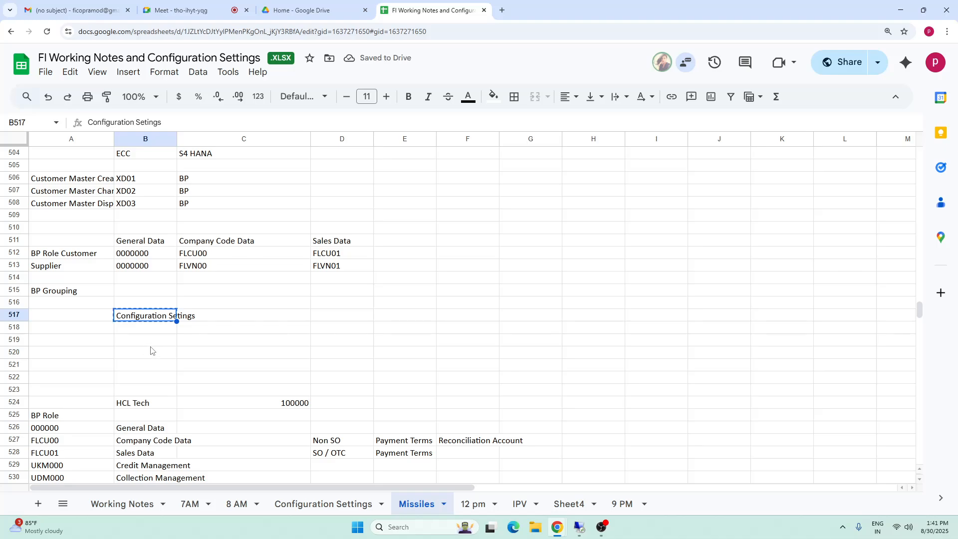
click(547, 372)
text(Configuration Setings)
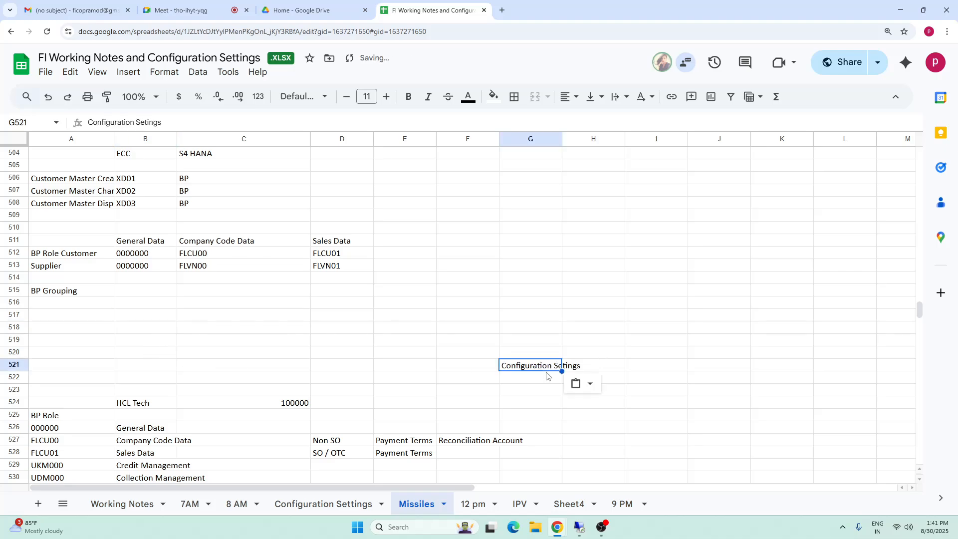
click(128, 327)
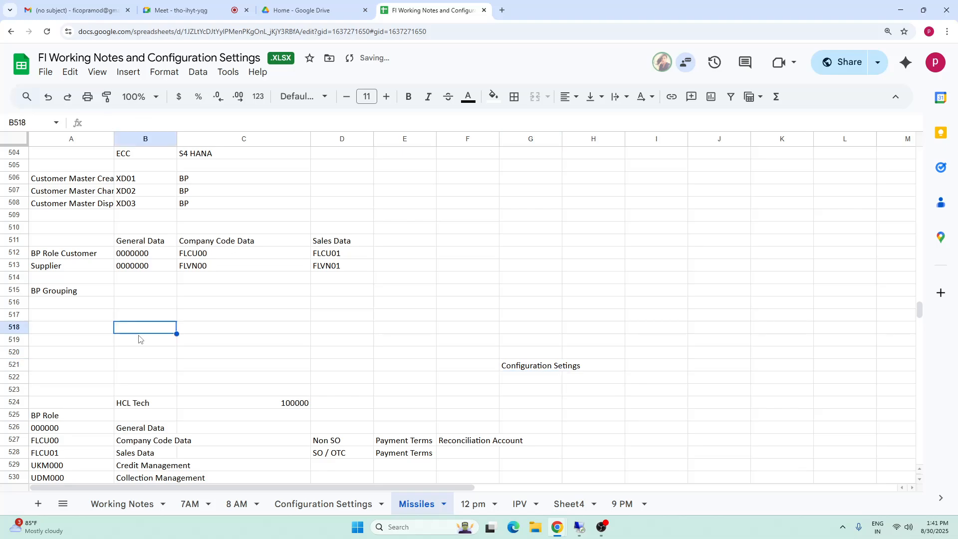
Label the XD01, XD02 and XD03 transactions under ECC as Centrally in cell B505.
click(138, 176)
click(142, 207)
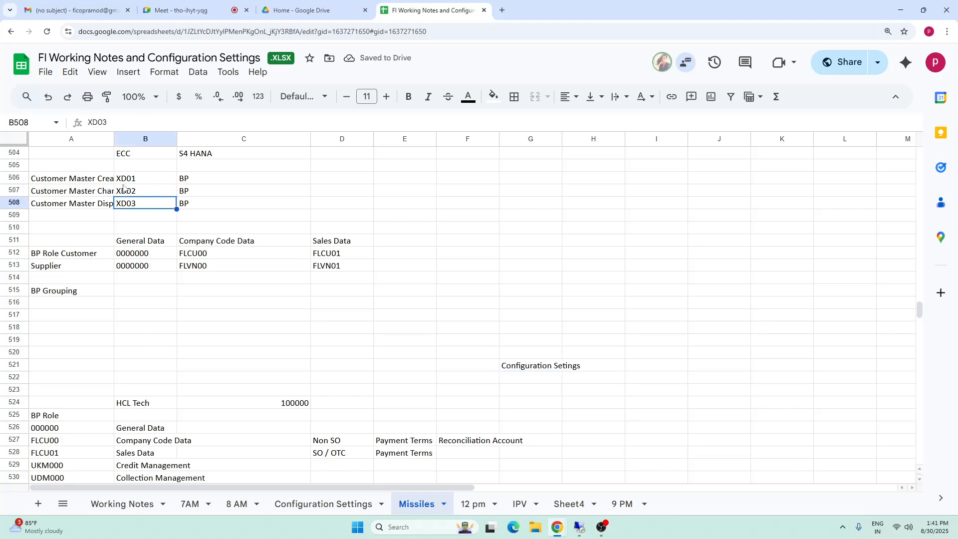
drag(129, 179, 131, 207)
double_click(143, 175)
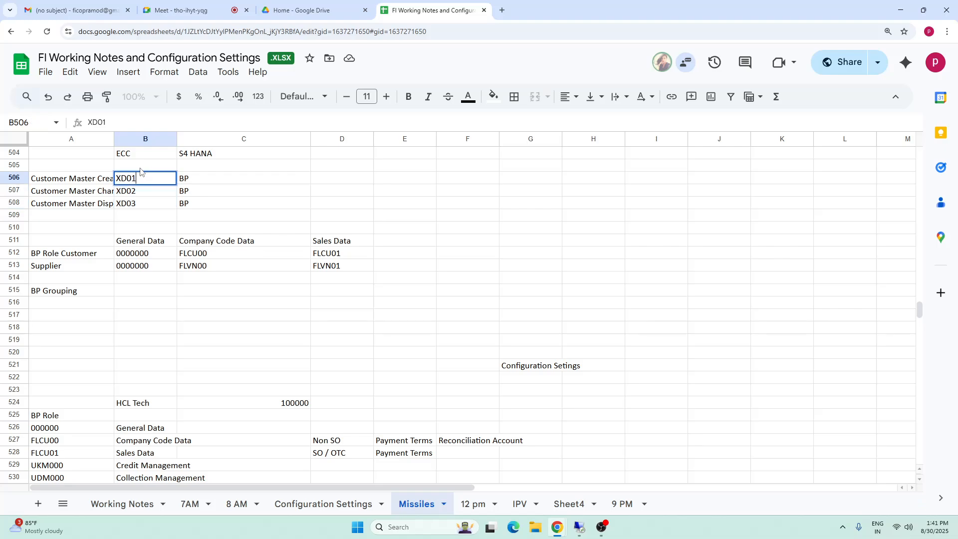
click(140, 168)
text(Centrally)
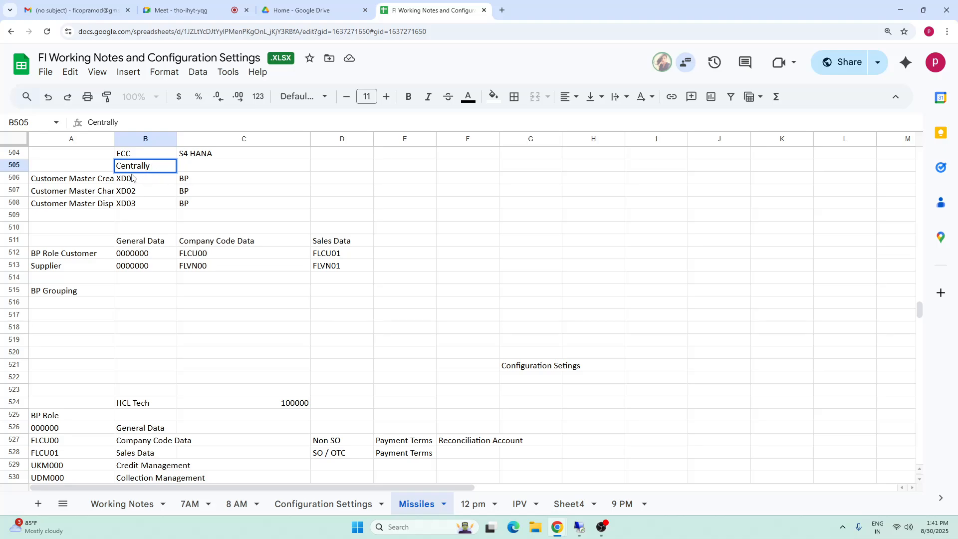
click(167, 214)
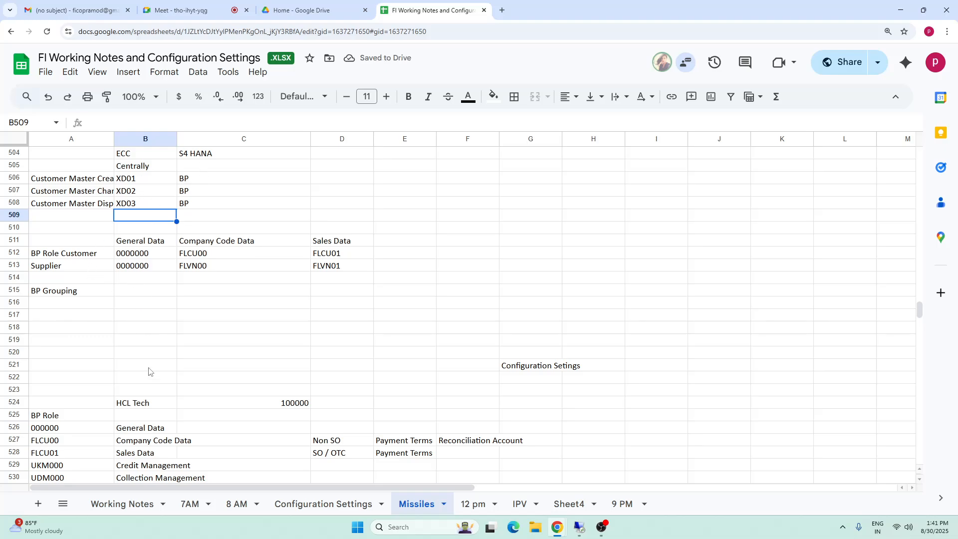
List the transaction codes FD01, FD02 and FD03 in cells B517 to B519 below BP Grouping.
click(138, 320)
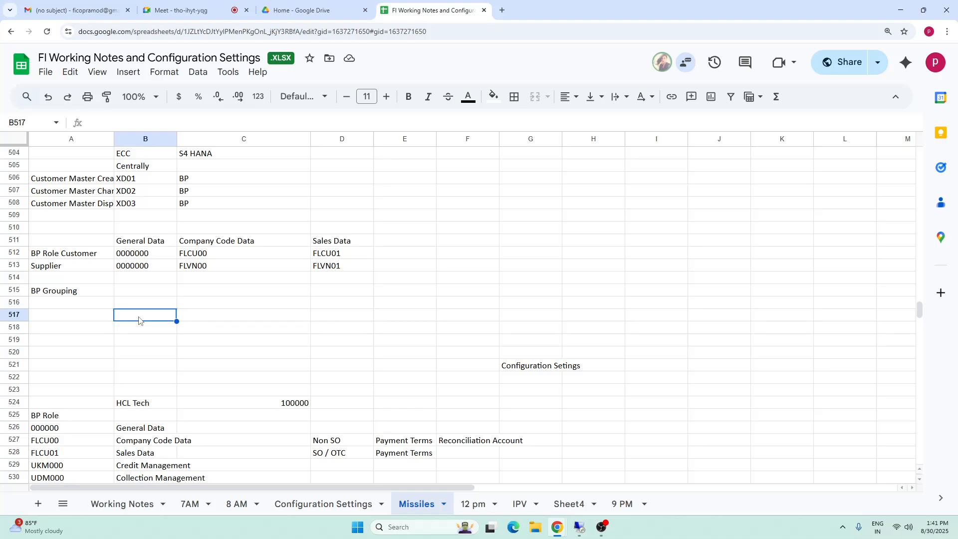
text(FD01)
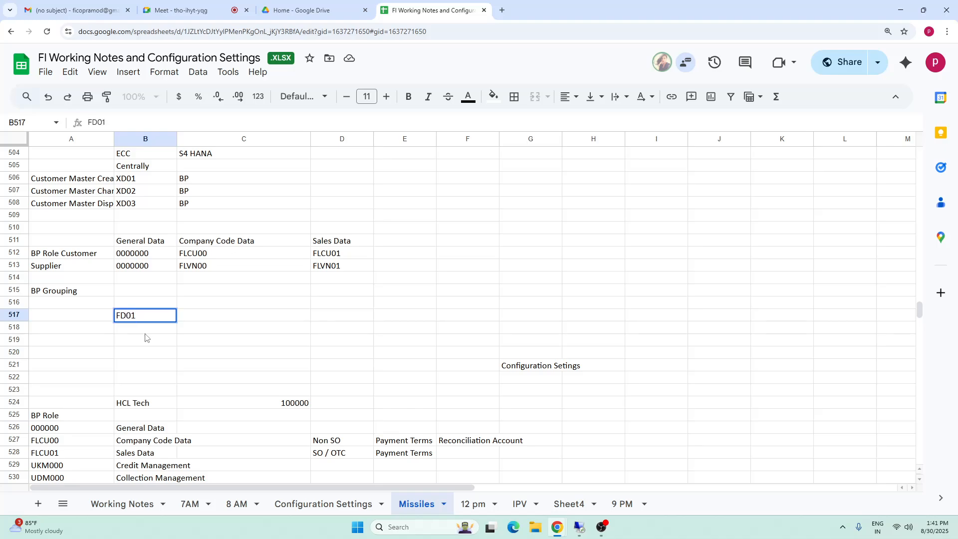
key(Return)
text(FD02)
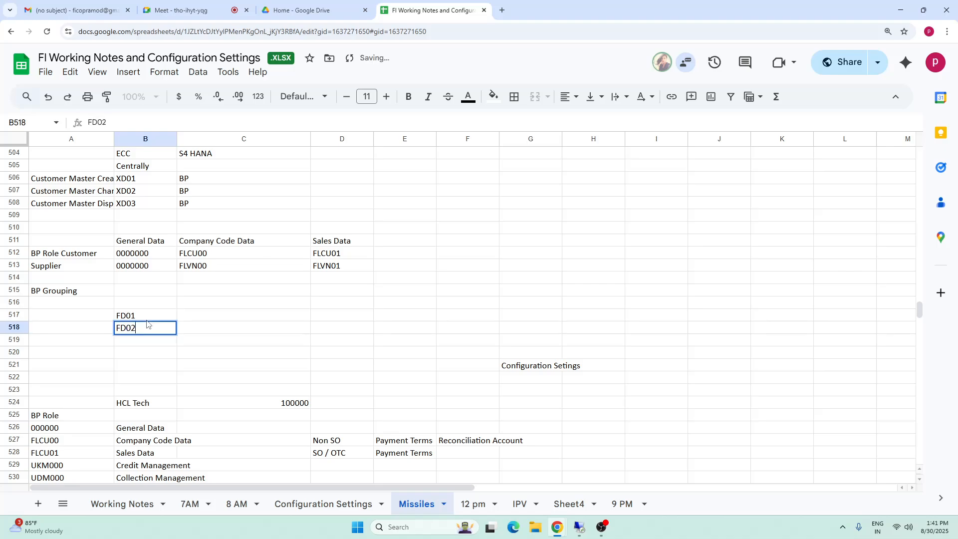
click(131, 340)
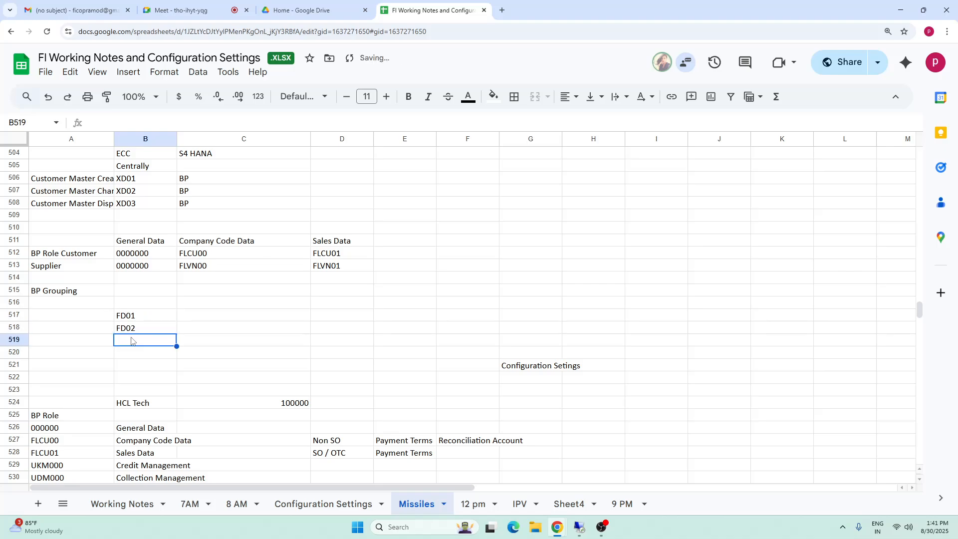
text(DFD)
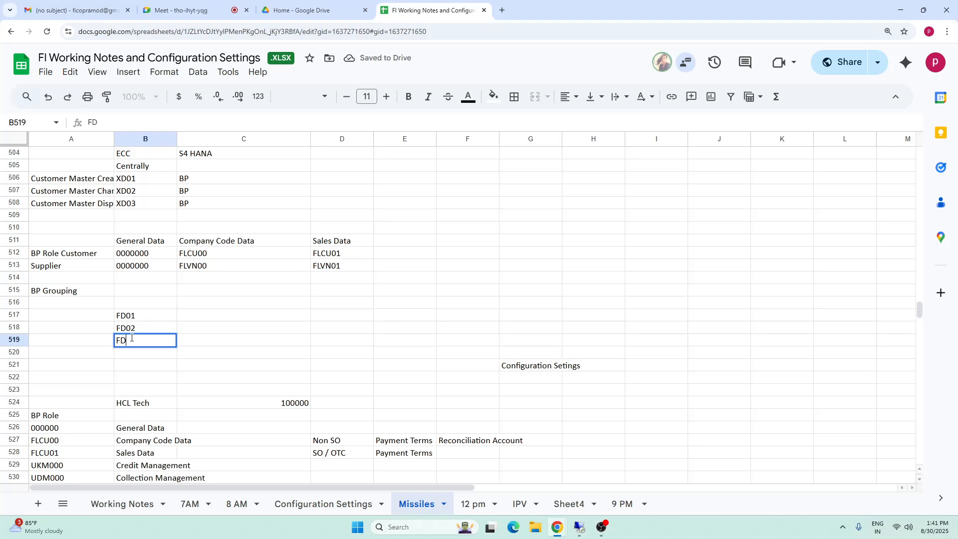
click(219, 415)
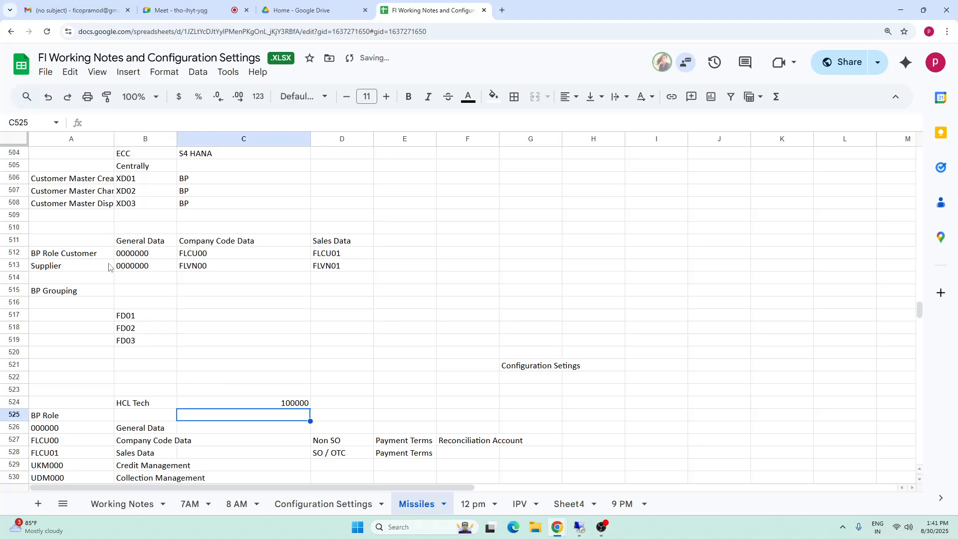
Examine the customer master transaction codes and the BP role table covering General Data, Company Code Data and Sales Data.
drag(212, 240, 218, 280)
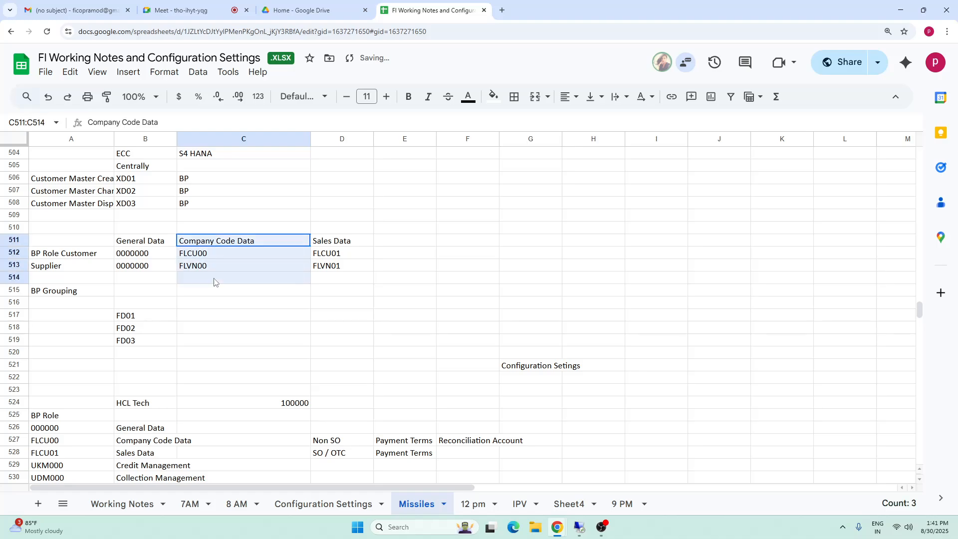
click(128, 157)
click(130, 168)
drag(229, 242, 227, 267)
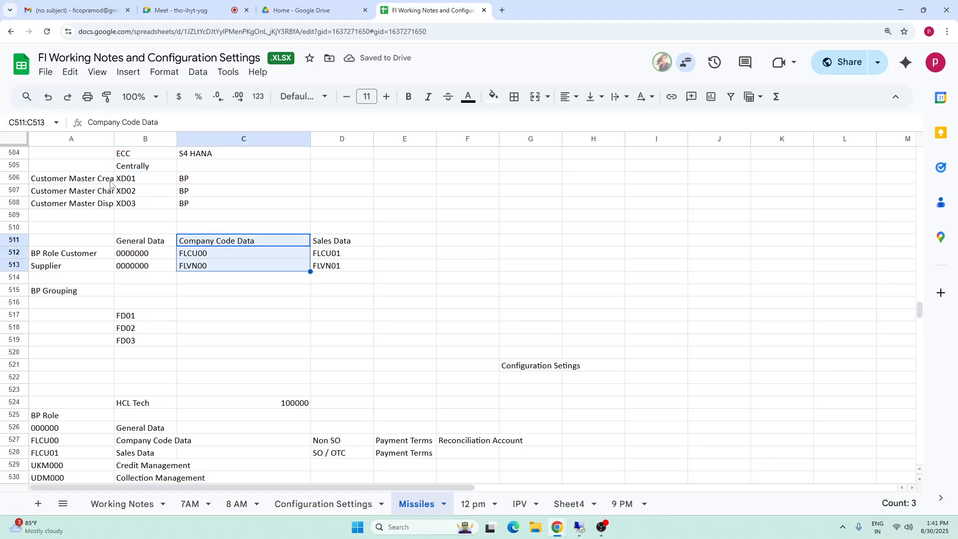
drag(129, 180, 130, 202)
drag(142, 241, 372, 298)
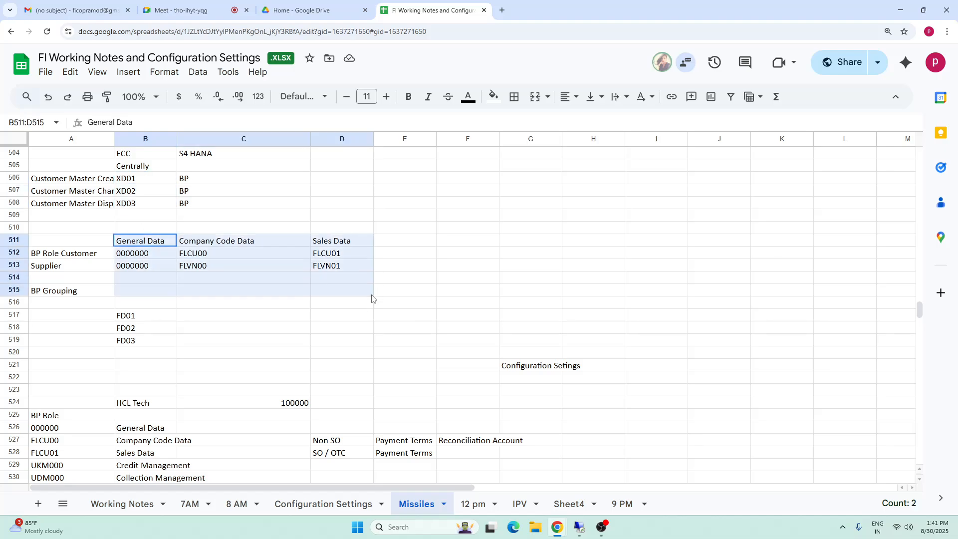
Switch to the SAP GUI session and start FD01 customer creation with the business partner created as an Organization.
click(579, 527)
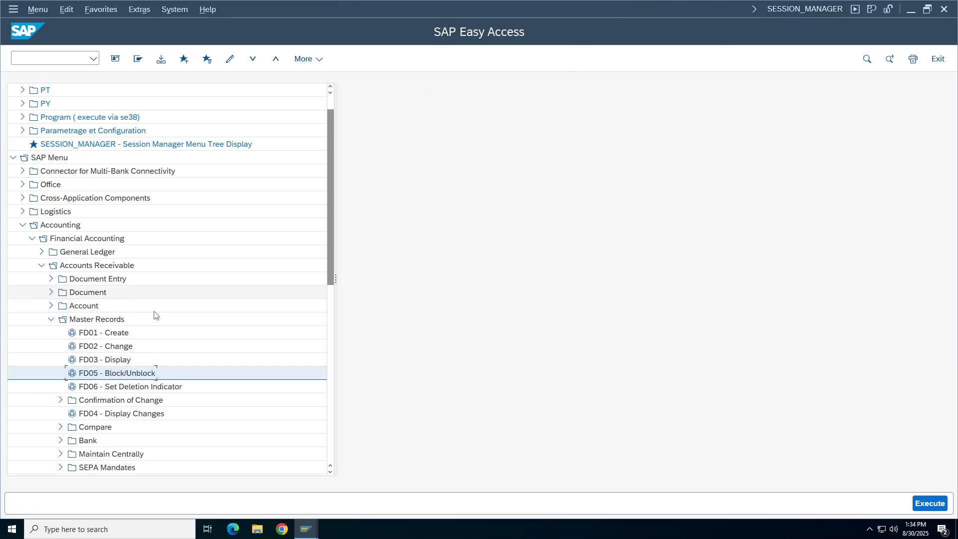
click(106, 337)
double_click(106, 337)
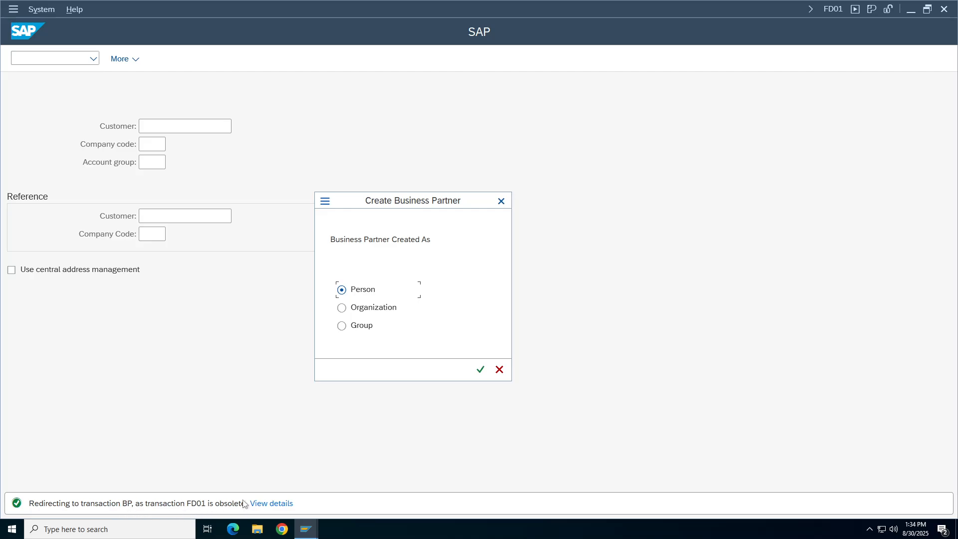
click(385, 307)
click(481, 369)
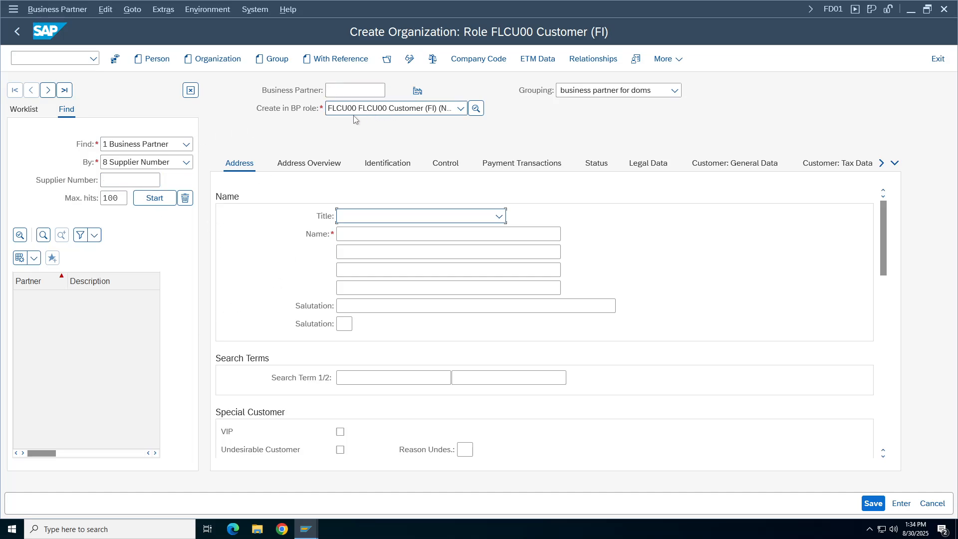
Set the business partner's grouping to TADC BP for TA98 and select the role FLCU00 Customer (FI).
click(643, 91)
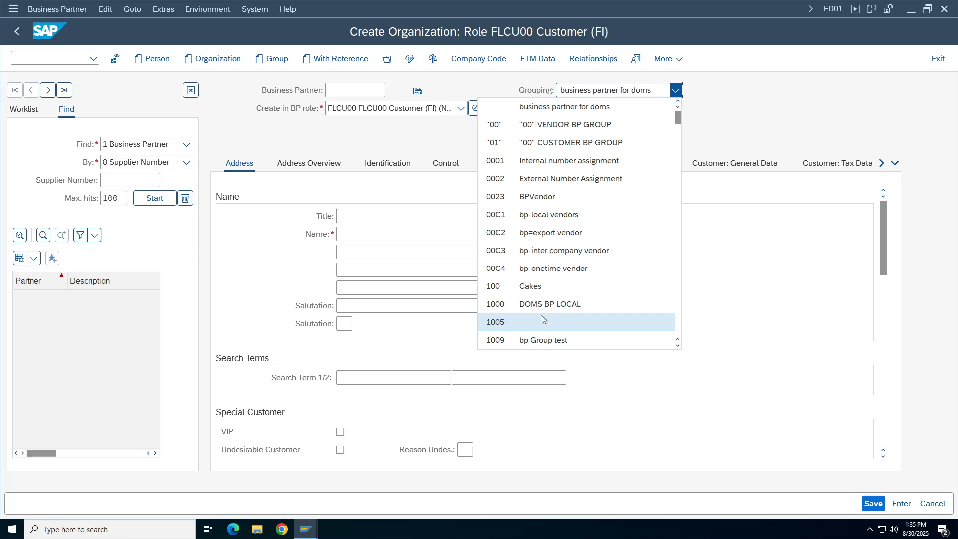
scroll(542, 318, down, 10)
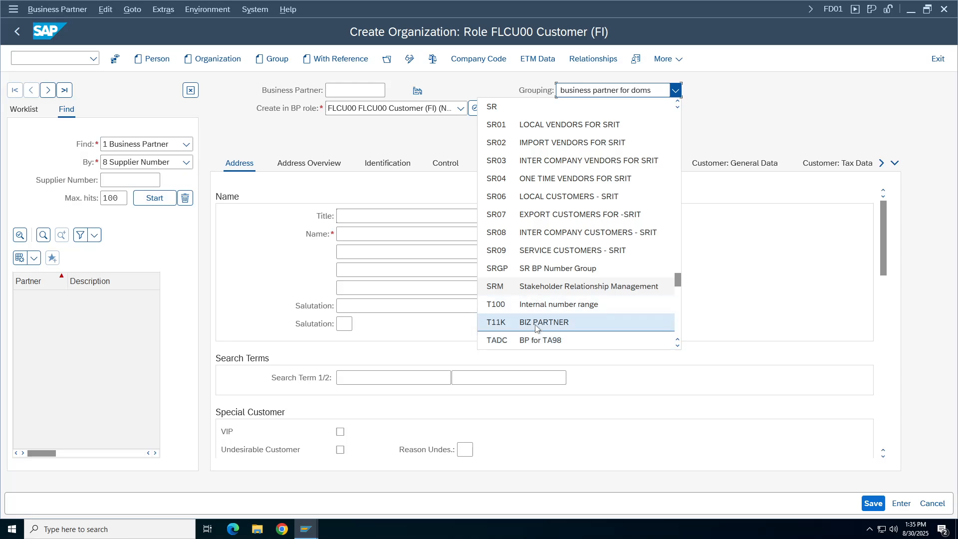
click(540, 341)
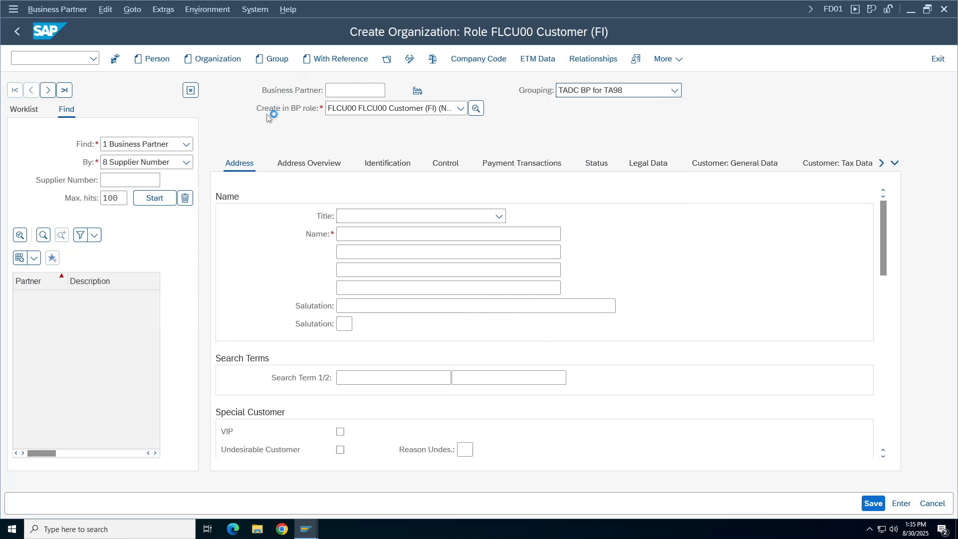
click(383, 108)
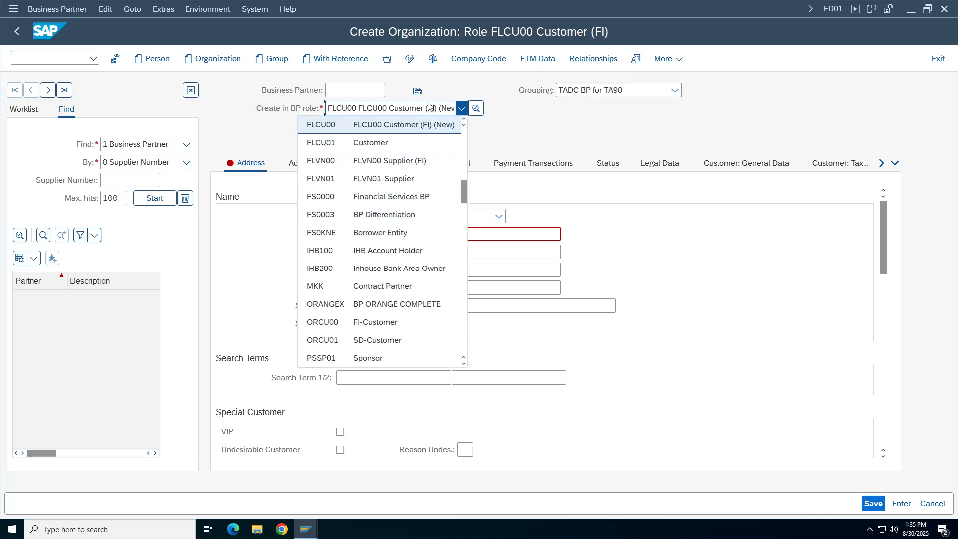
click(397, 130)
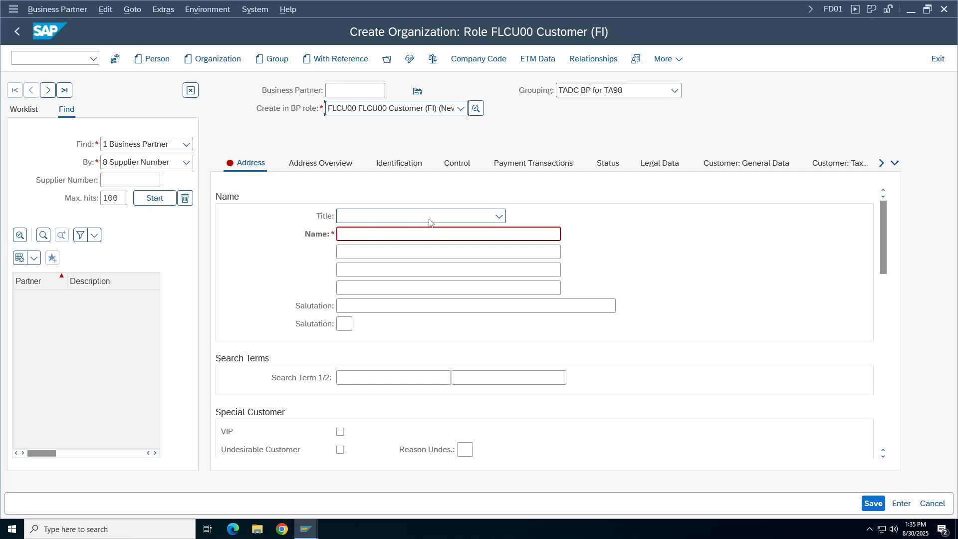
Enter title 0003 Company, name HCL Tech, country IN and language EN English, and save the business partner.
click(499, 216)
click(392, 233)
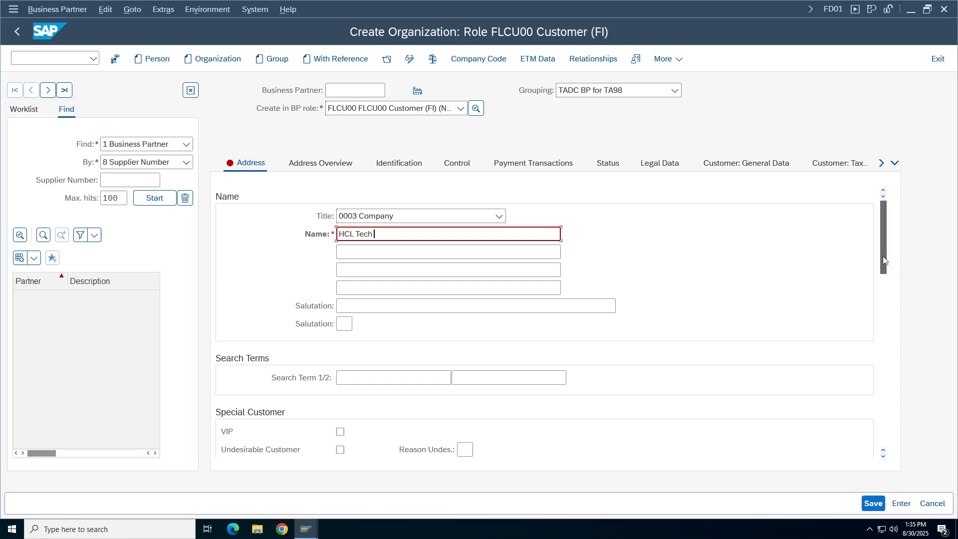
drag(884, 260, 883, 319)
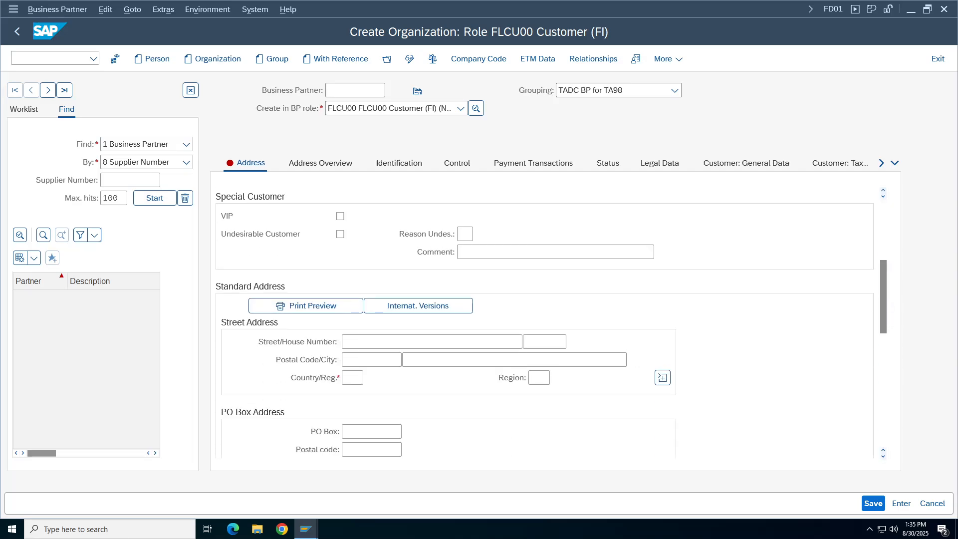
click(357, 378)
text(In)
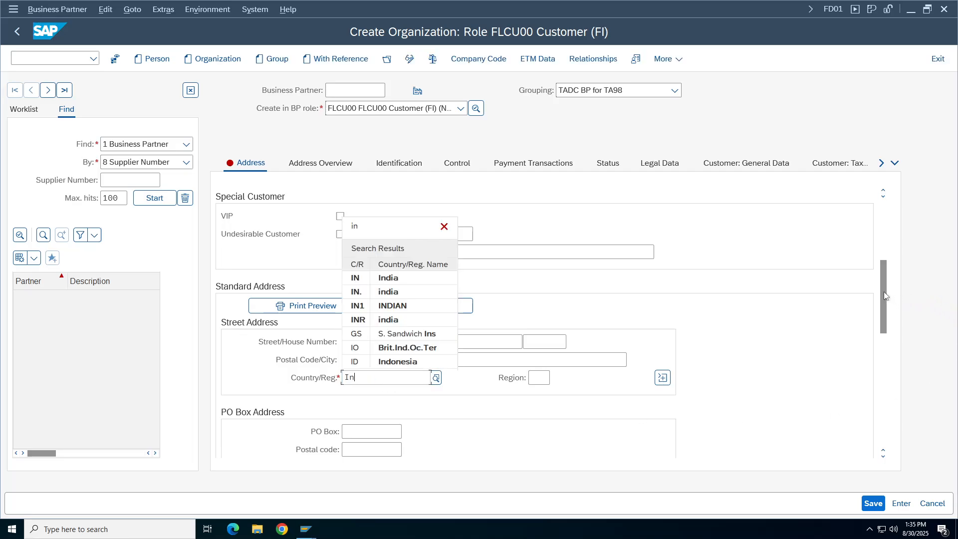
drag(884, 291, 884, 342)
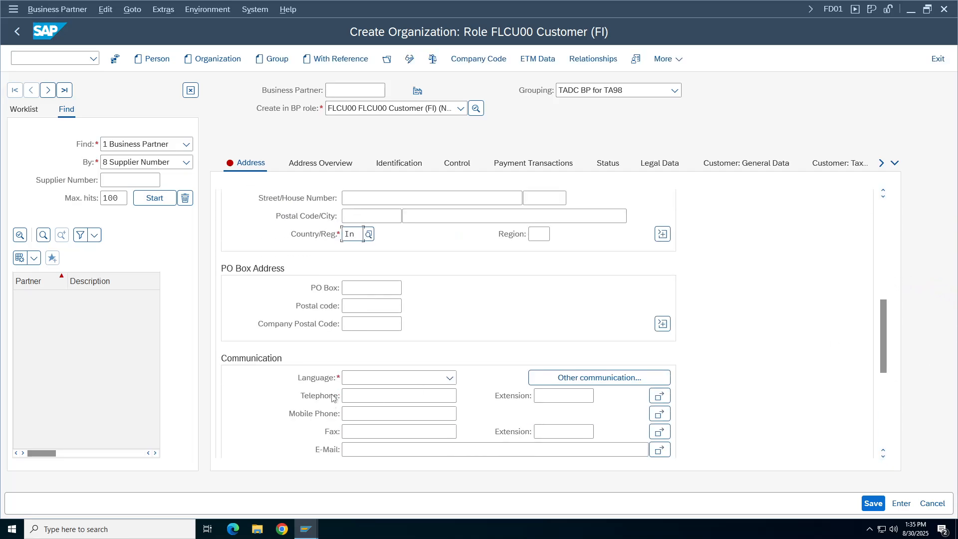
click(367, 379)
text(en)
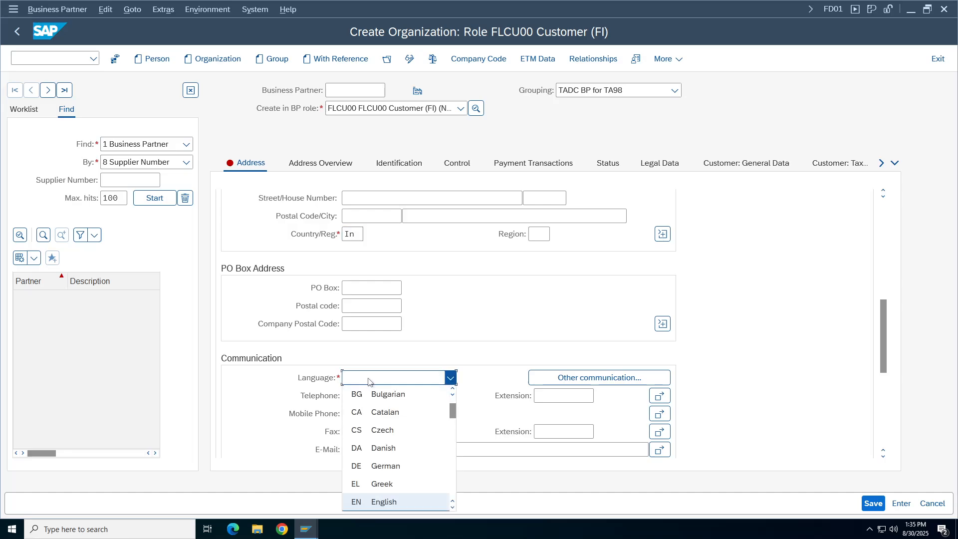
key(Return)
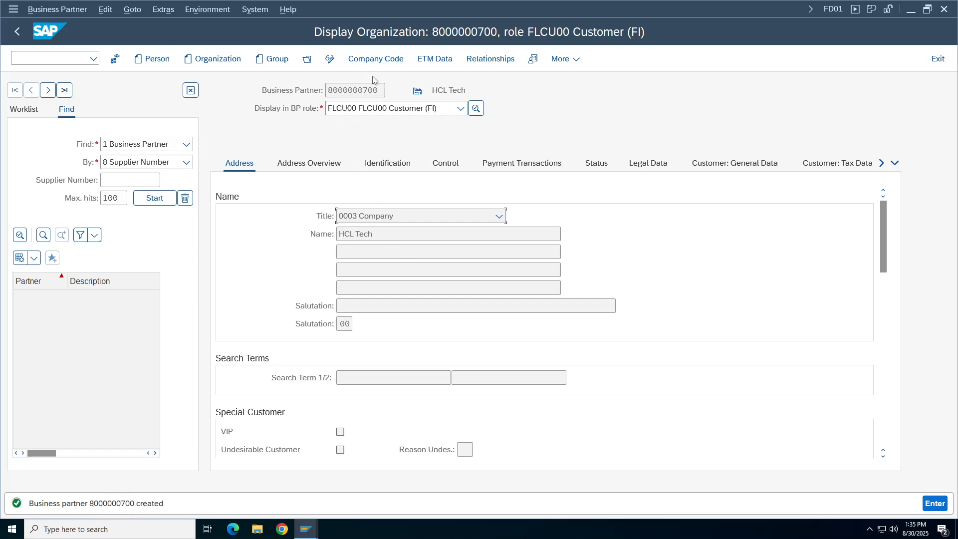
Switch the HCL Tech business partner to change mode and assign company code TA98 in its company code data.
click(329, 59)
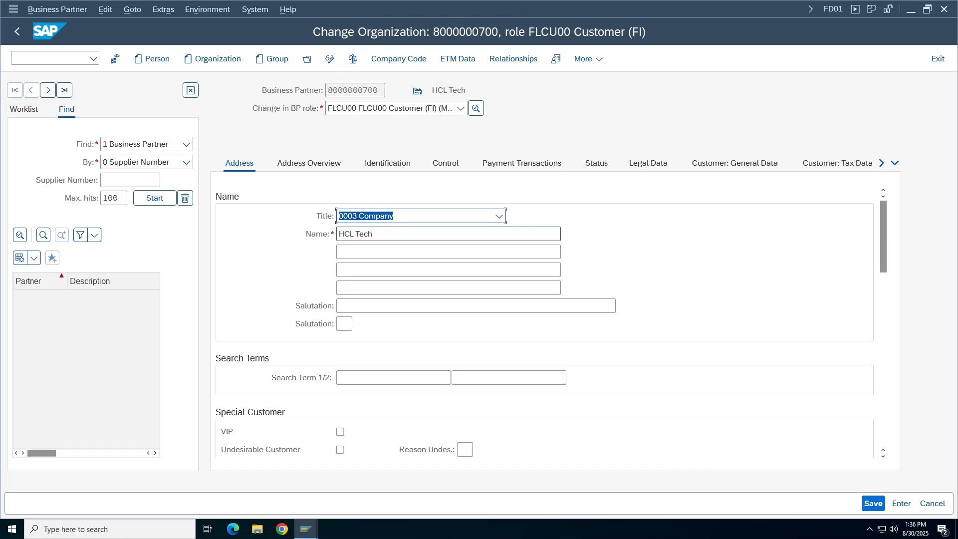
click(405, 58)
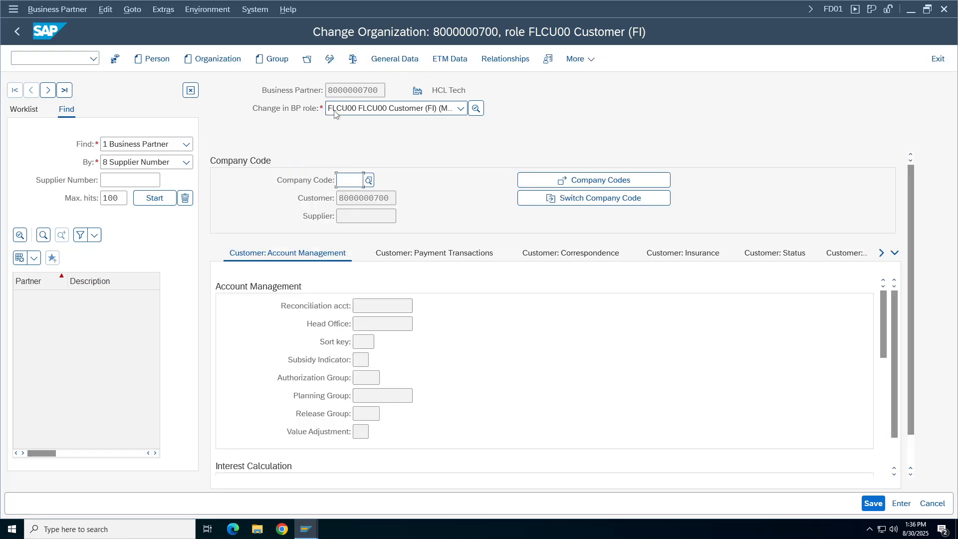
click(363, 179)
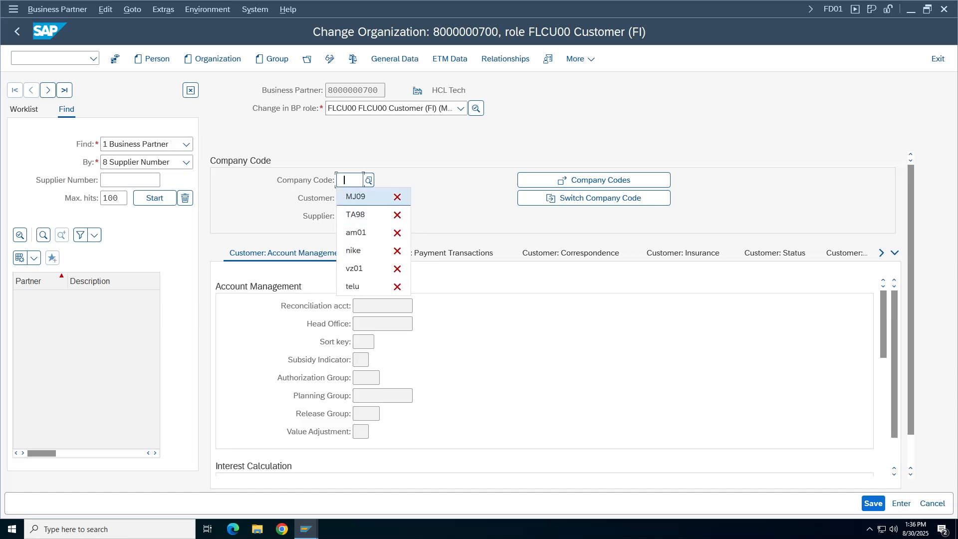
key(BackSpace)
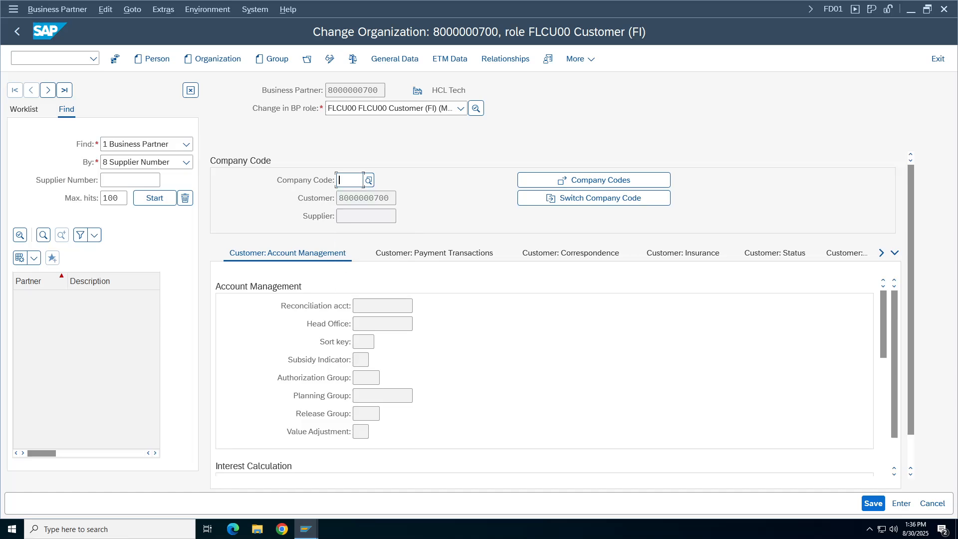
text(TA98)
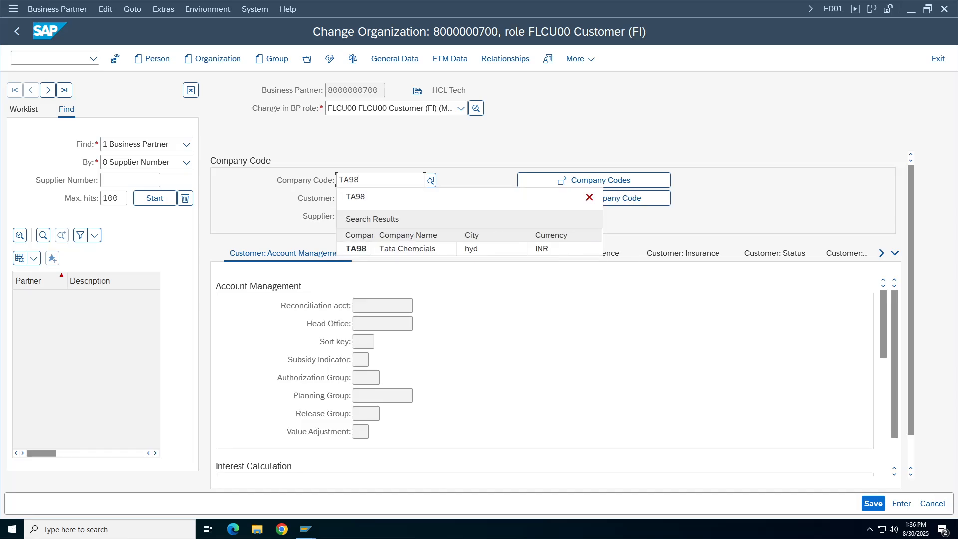
click(370, 129)
drag(392, 198, 340, 196)
click(350, 180)
double_click(363, 180)
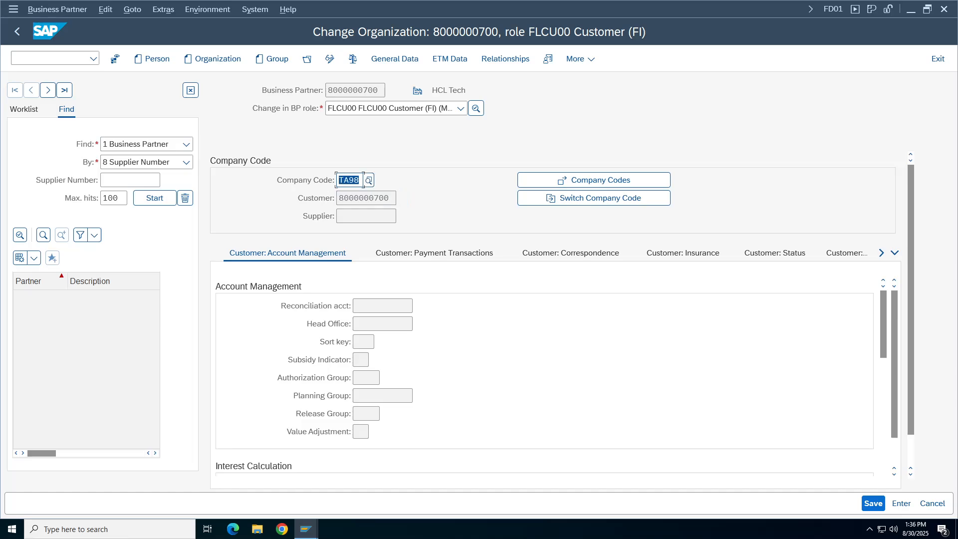
key(Return)
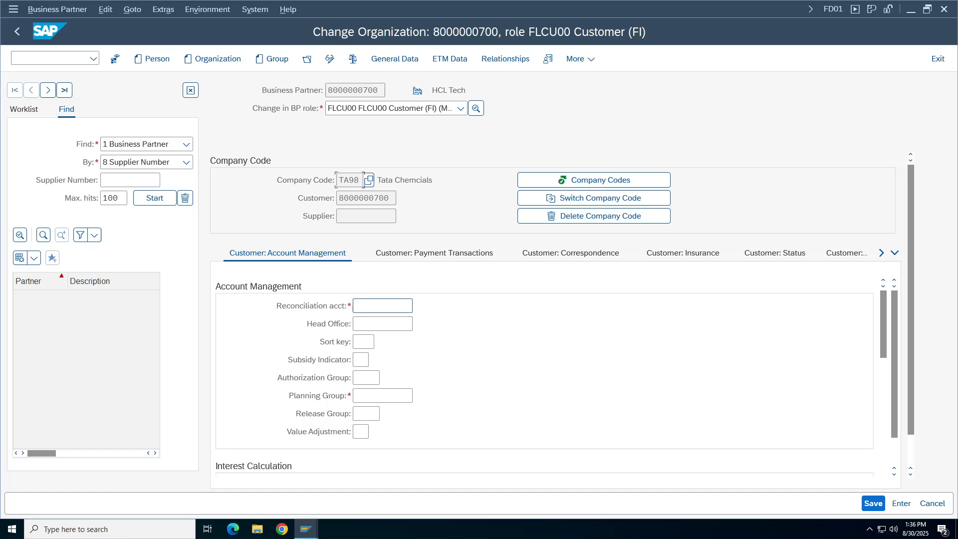
Open a new SAP GUI window and start transaction FS00 for editing G/L accounts centrally.
click(313, 530)
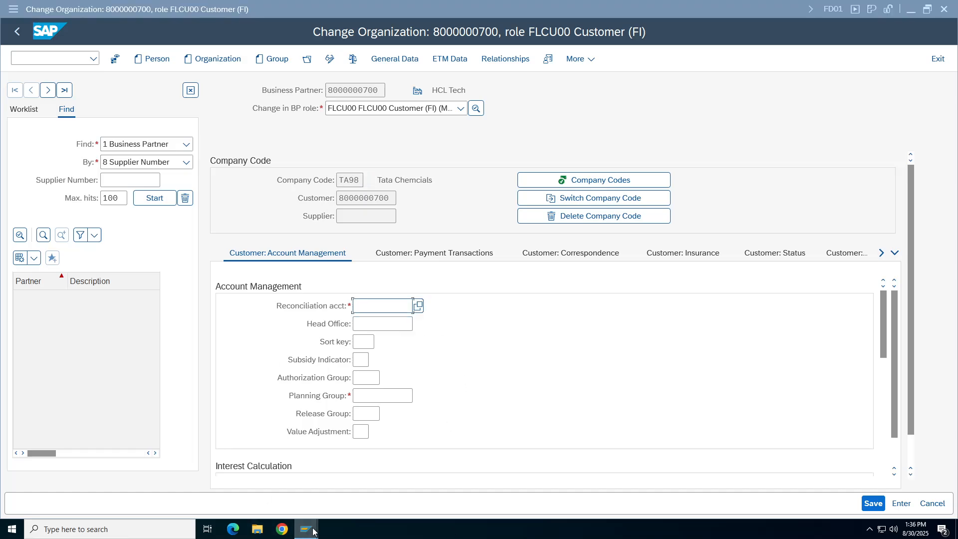
click(392, 487)
click(17, 11)
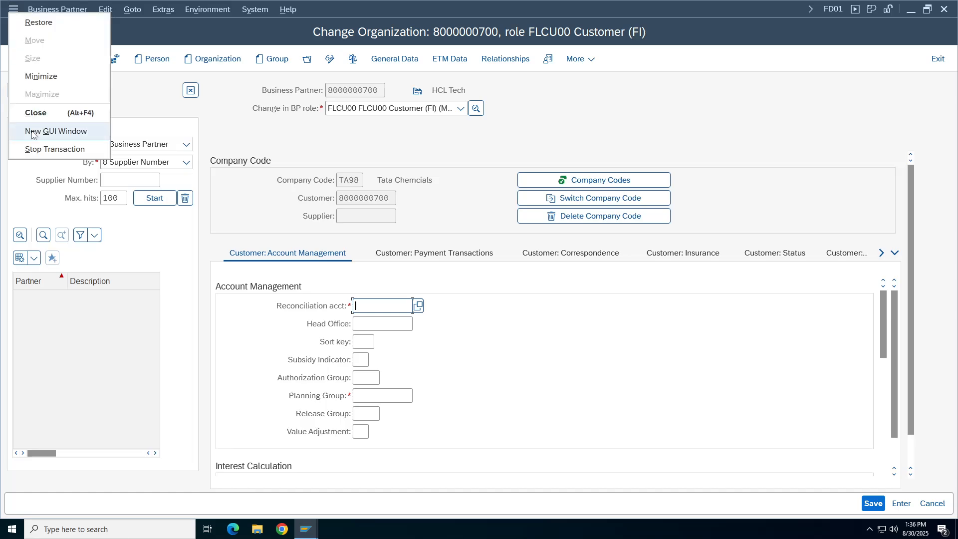
click(39, 131)
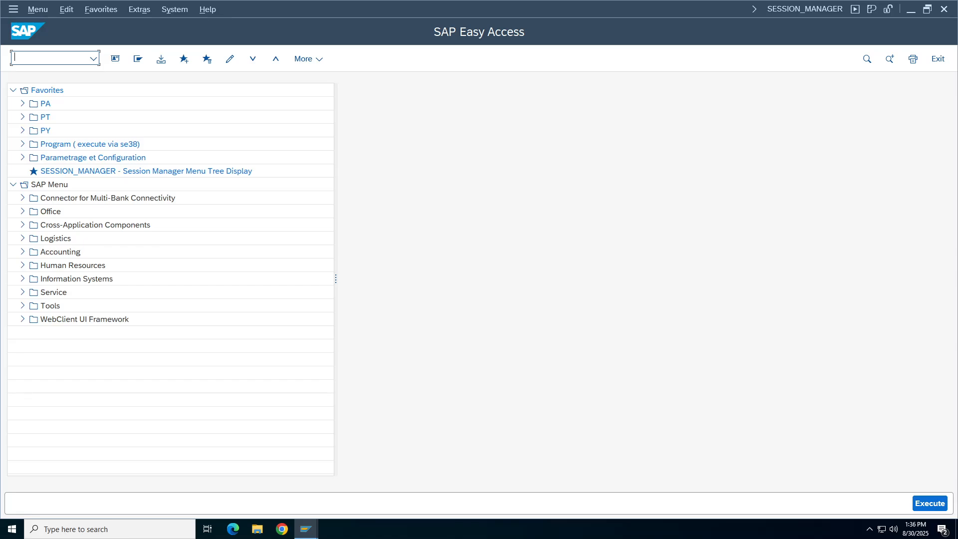
key(Return)
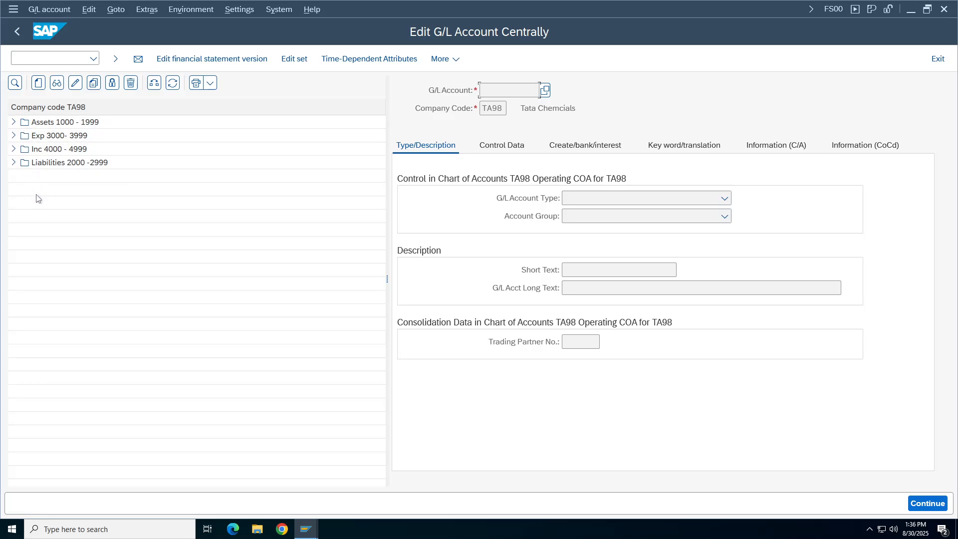
Expand the Assets 1000 - 1999 accounts and start creating G/L account 1002 in company code TA98.
click(13, 122)
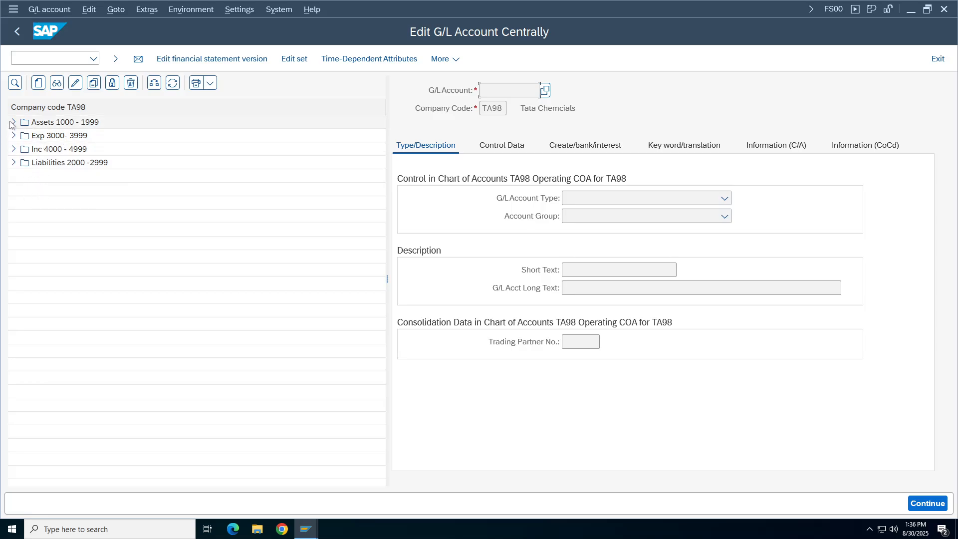
click(40, 84)
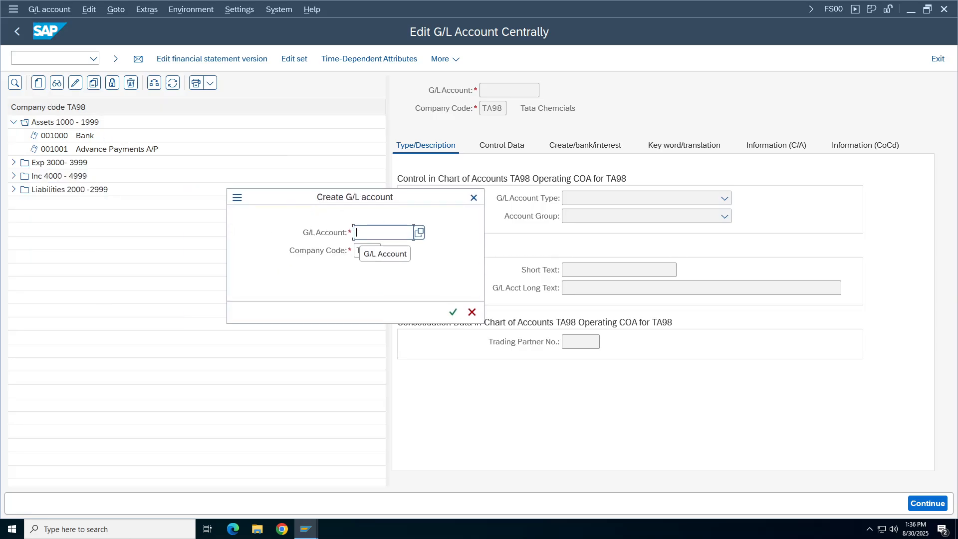
text(100)
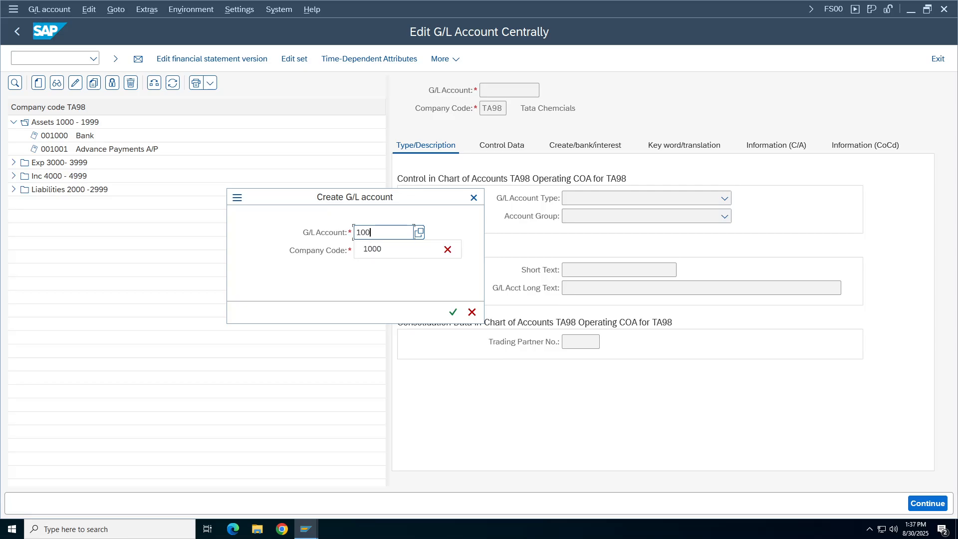
text(2)
key(Return)
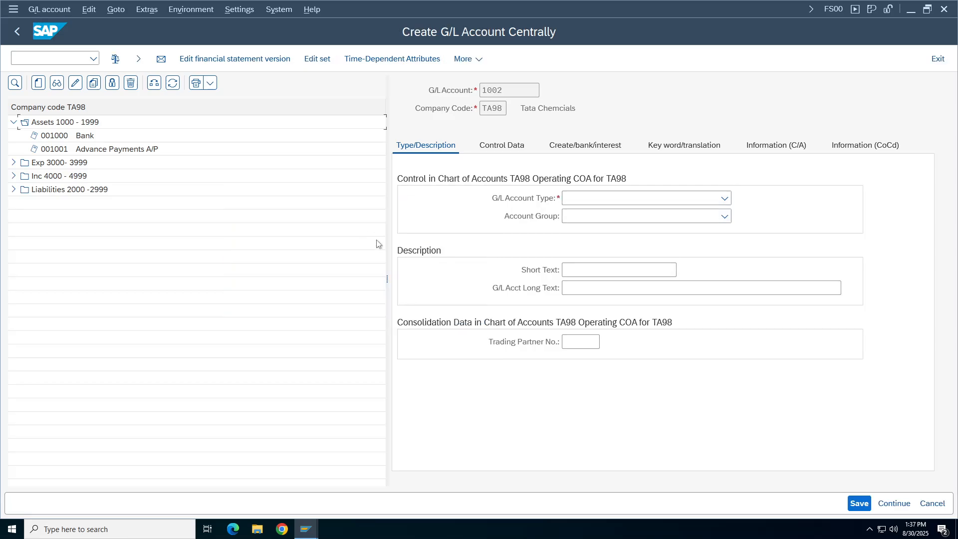
Set the G/L account type to X Balance Sheet Account and the account group to ASSE Assets 1000 - 1999.
click(646, 201)
click(618, 285)
click(587, 218)
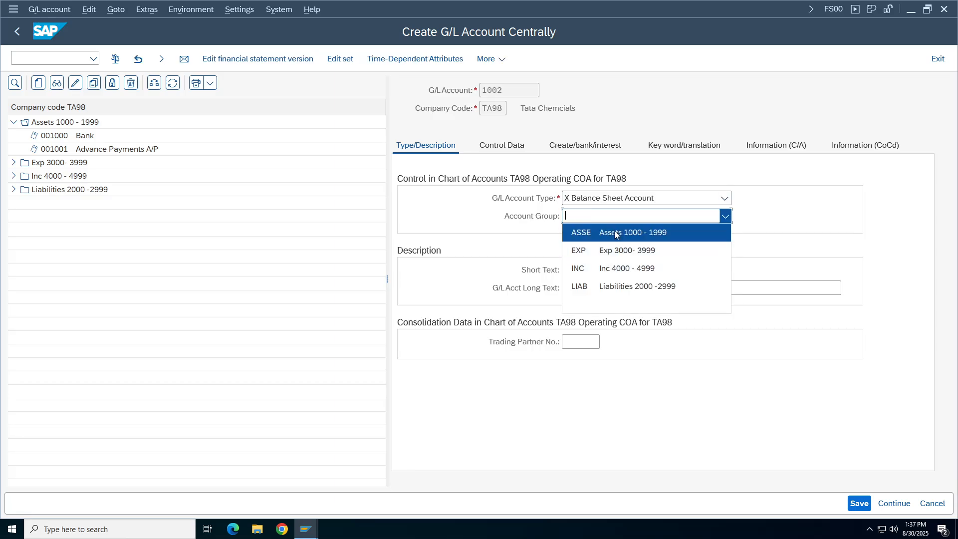
click(617, 233)
Enter Sundry Debtors - AR as both the short text and the long text of G/L account 1002.
click(565, 270)
text(S)
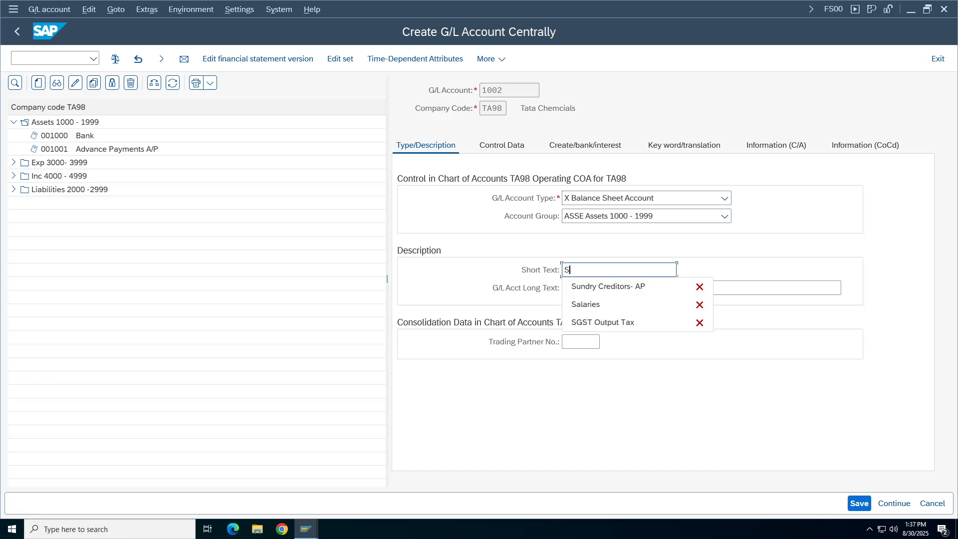
click(597, 285)
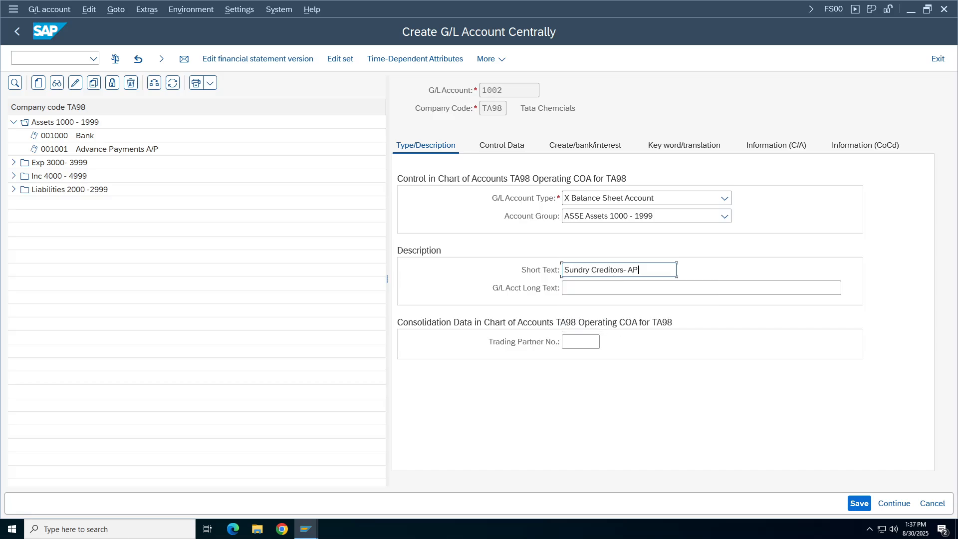
key(BackSpace)
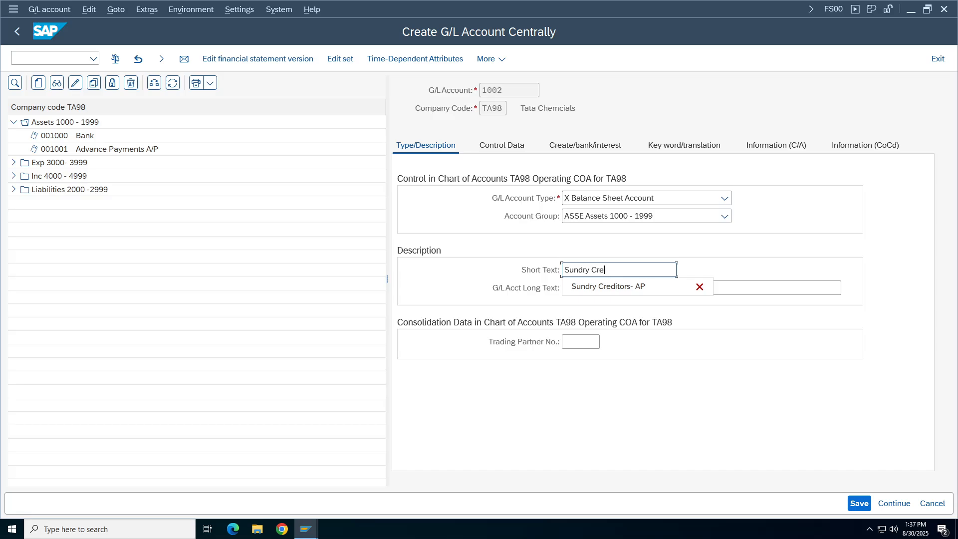
text(Debtors - AR)
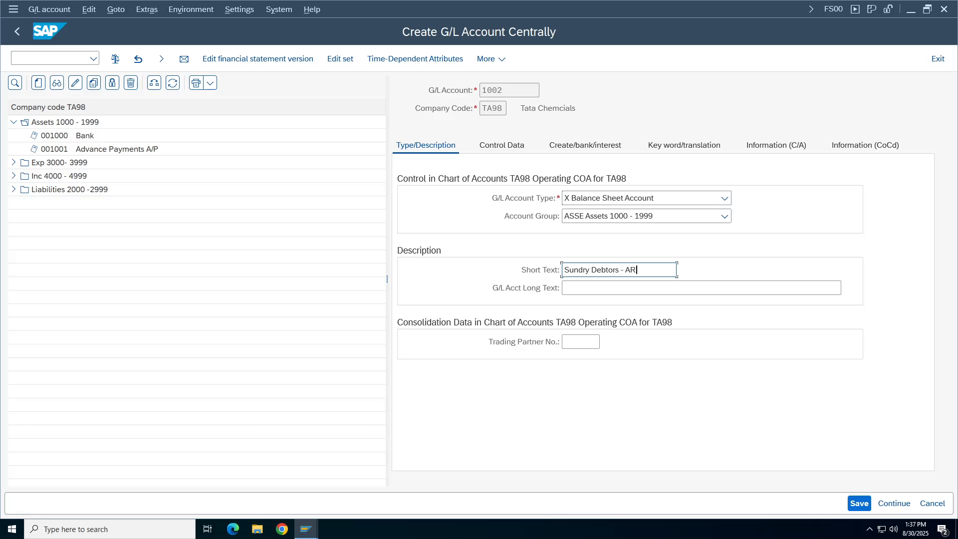
key(ctrl+a)
key(ctrl+c)
key(Tab)
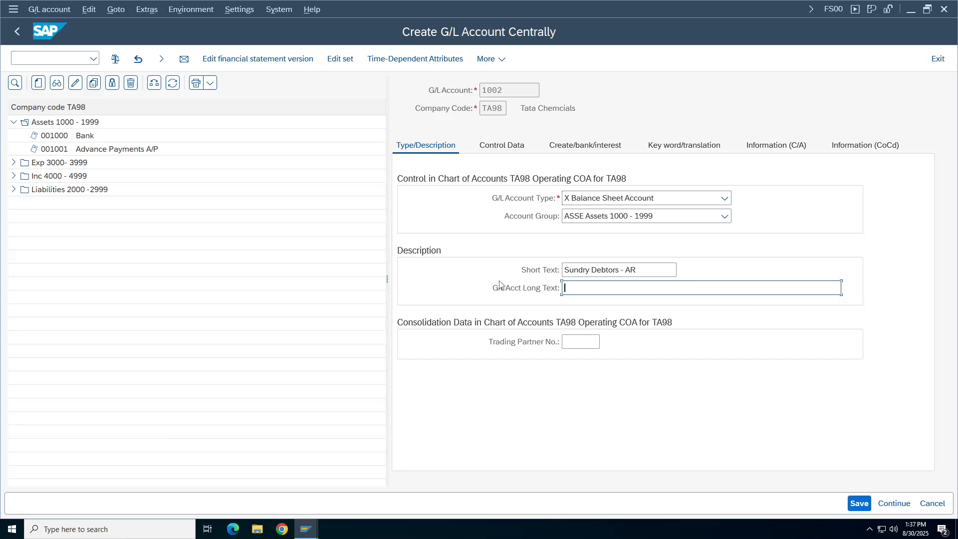
key(ctrl+v)
Try to set the reconciliation account type of G/L account 1002 to D Customers in its control data.
click(501, 145)
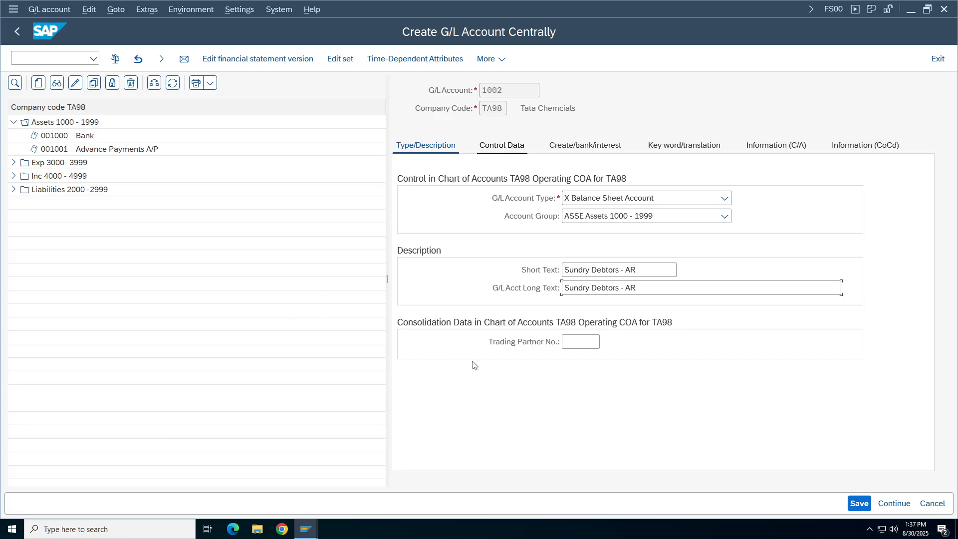
drag(926, 223, 929, 249)
click(570, 276)
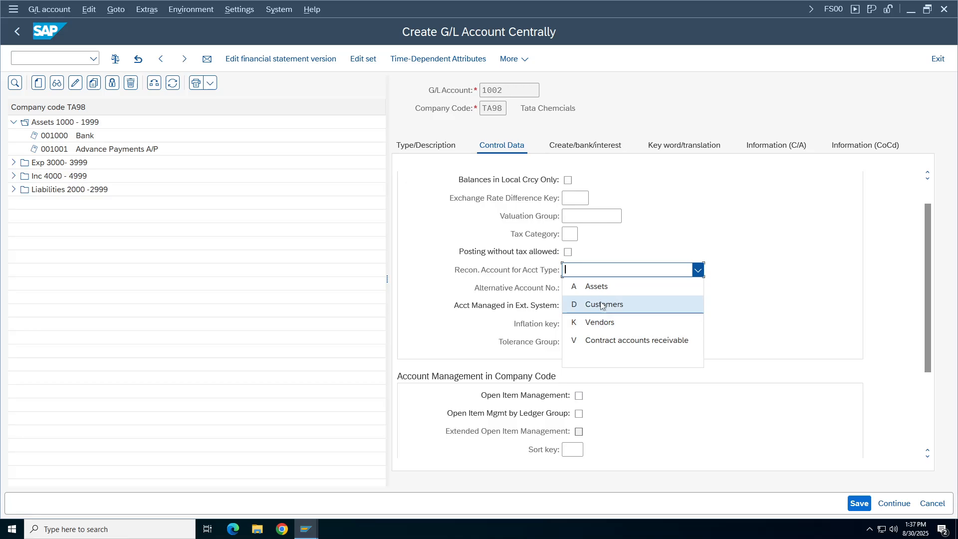
click(603, 304)
scroll(545, 412, down, 5)
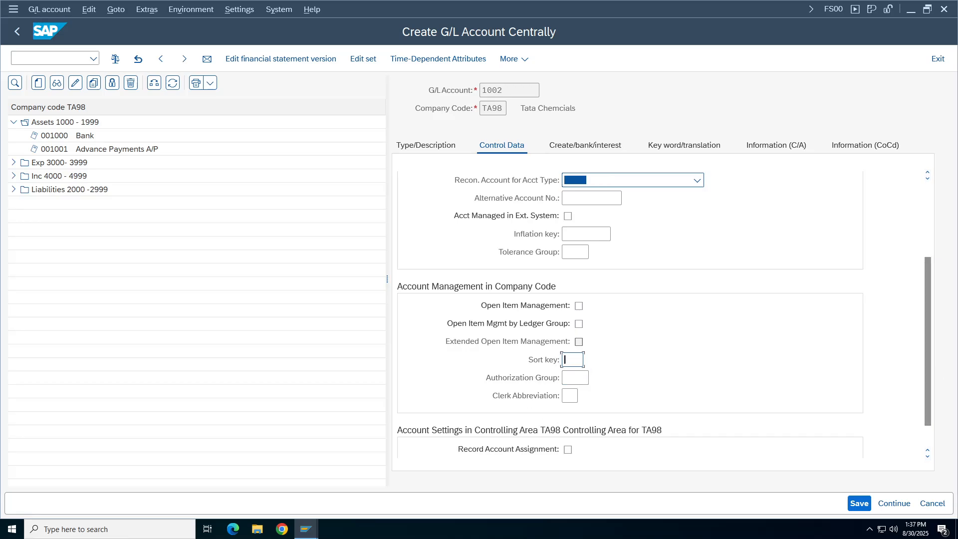
Choose sort key 031 Customer number for G/L account 1002 from the list of possible keys.
click(568, 360)
click(590, 360)
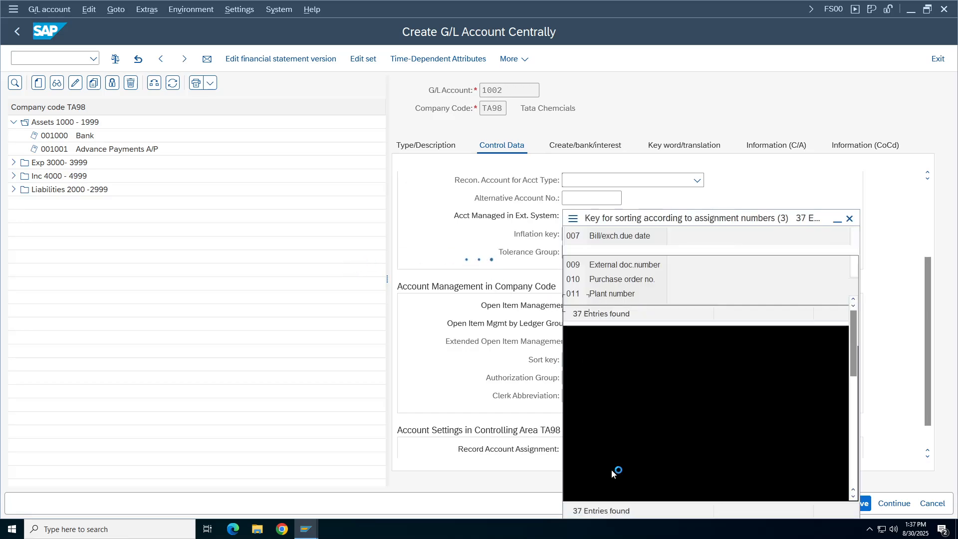
click(604, 476)
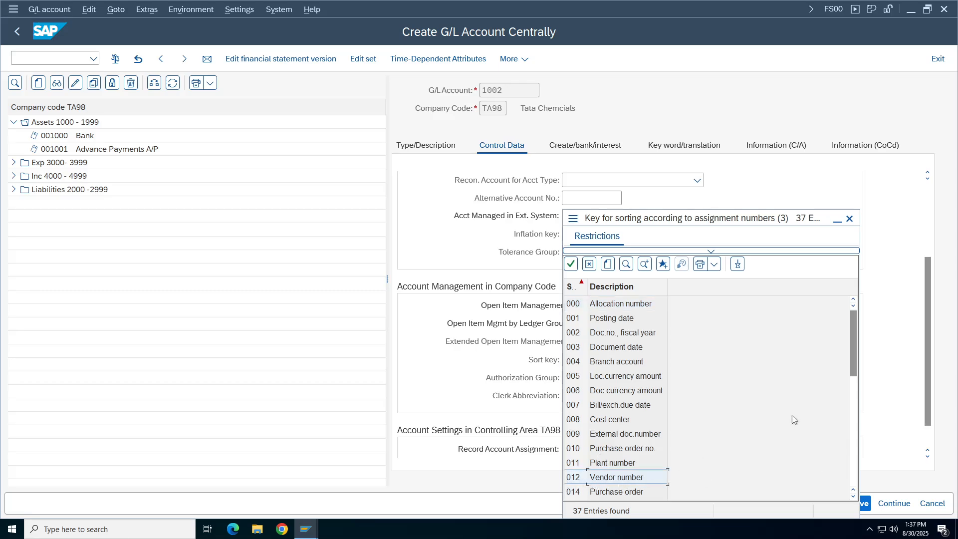
drag(854, 333, 852, 434)
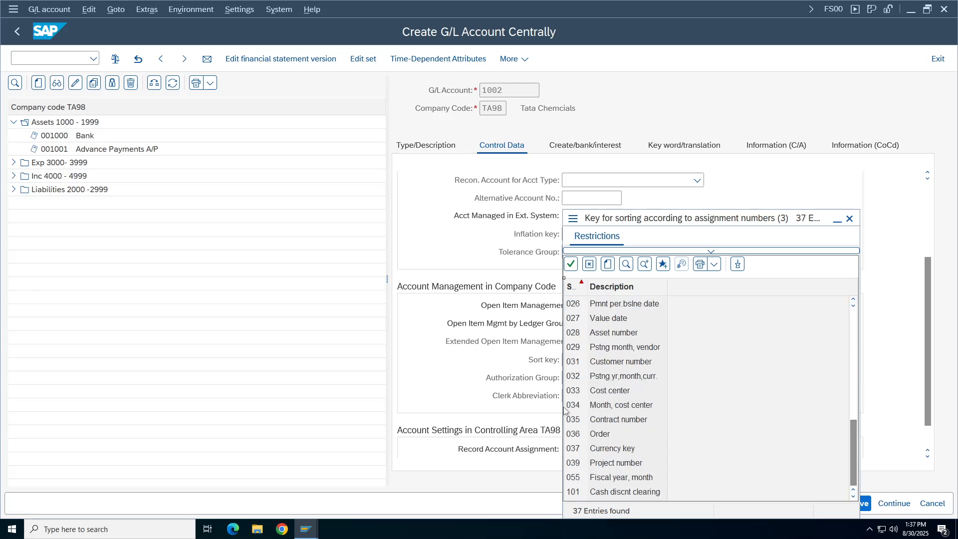
double_click(634, 361)
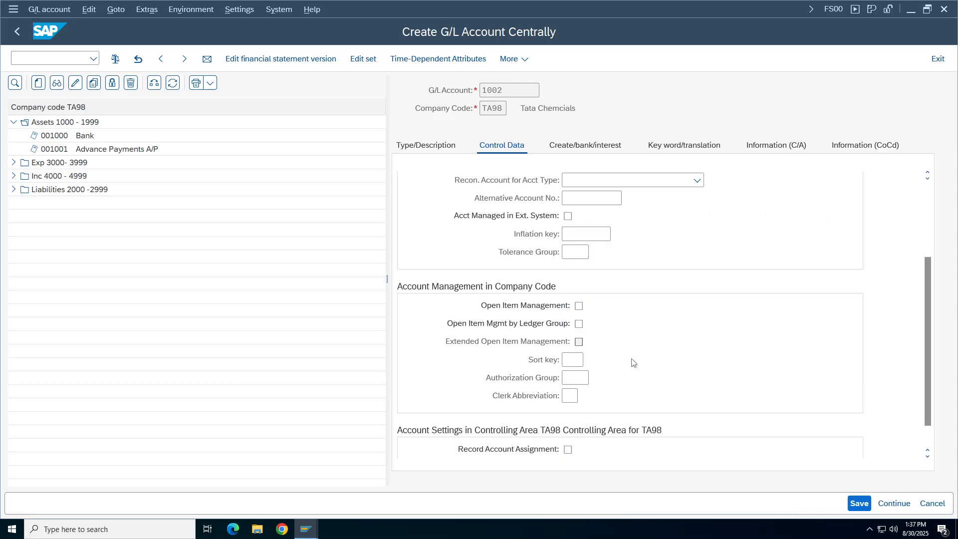
Assign field status group G067 to G/L account 1002 in its document creation settings.
click(595, 145)
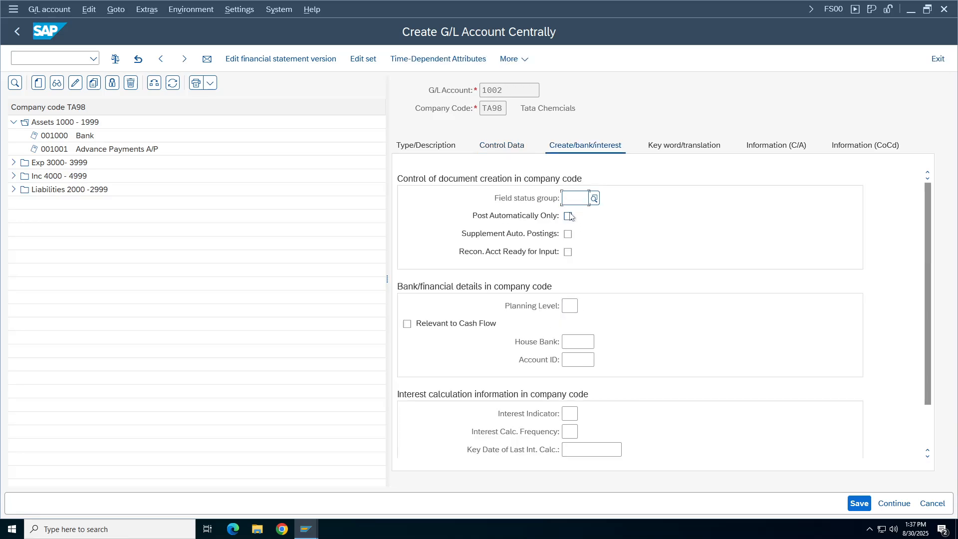
click(579, 198)
key(BackSpace)
text(g067)
key(Return)
click(683, 146)
click(585, 145)
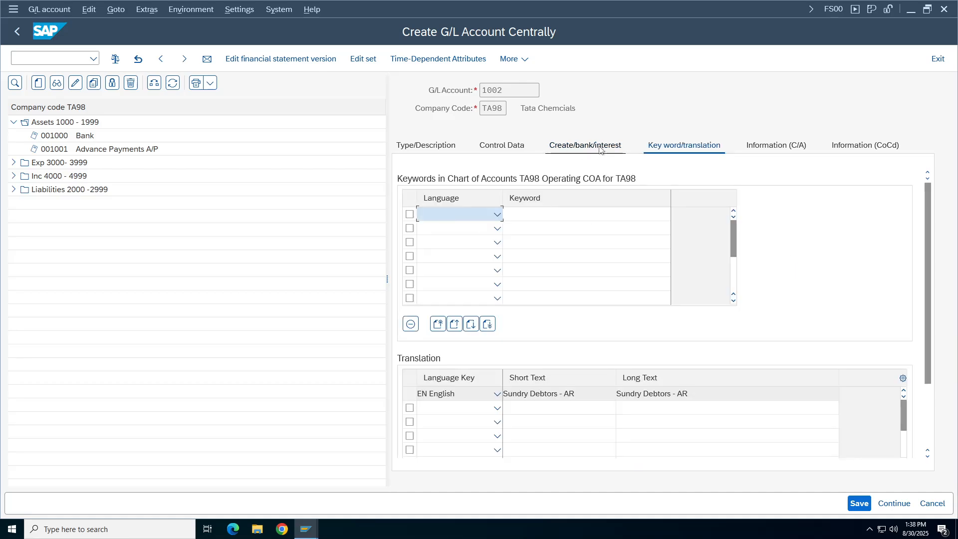
Set the reconciliation account type in the control data of G/L account 1002 to D Customers.
click(502, 146)
click(659, 288)
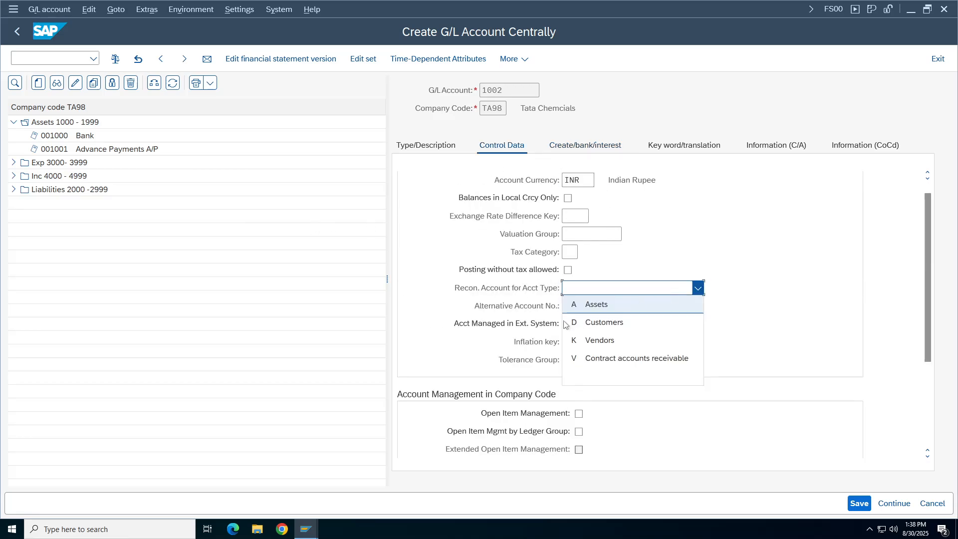
click(588, 322)
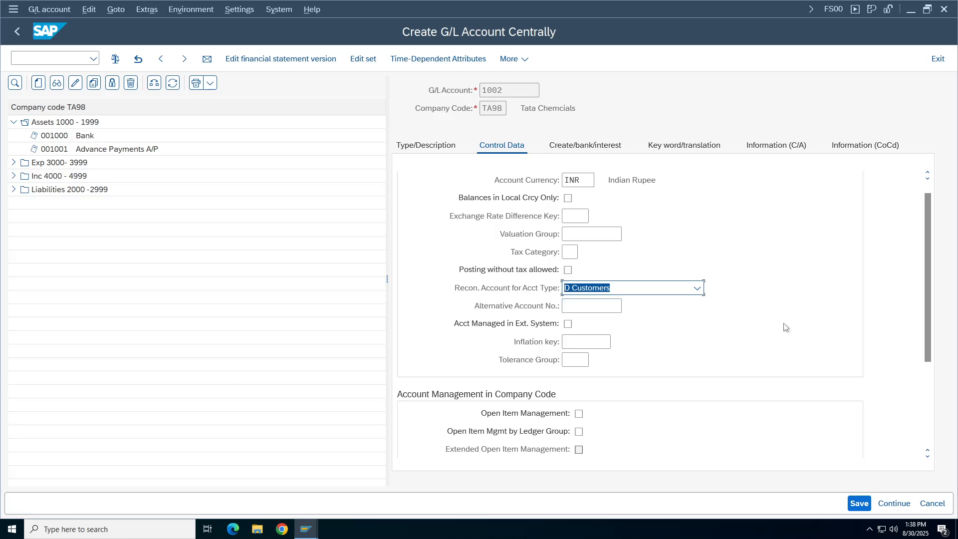
scroll(928, 275, down, 1)
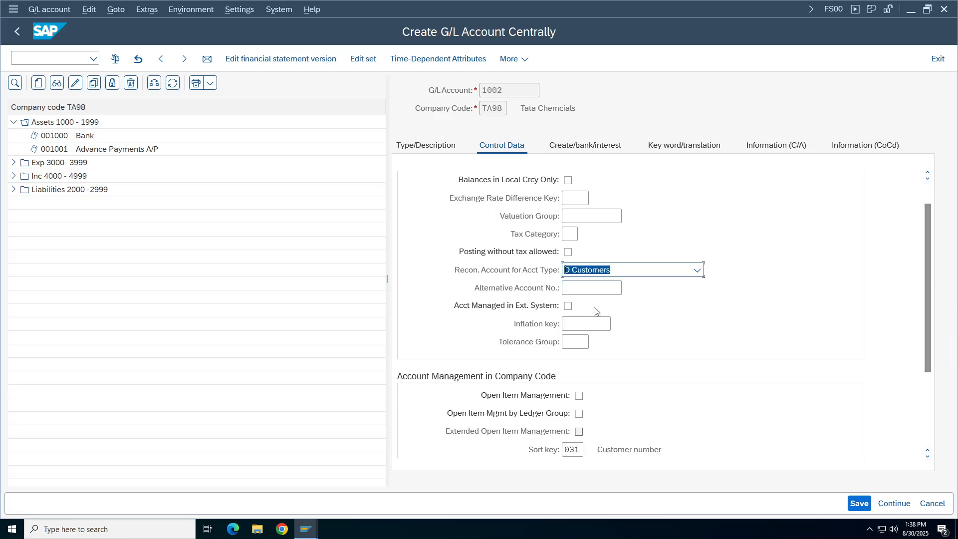
Try to save G/L account 1002 with open item management enabled, and disable that option again.
click(579, 395)
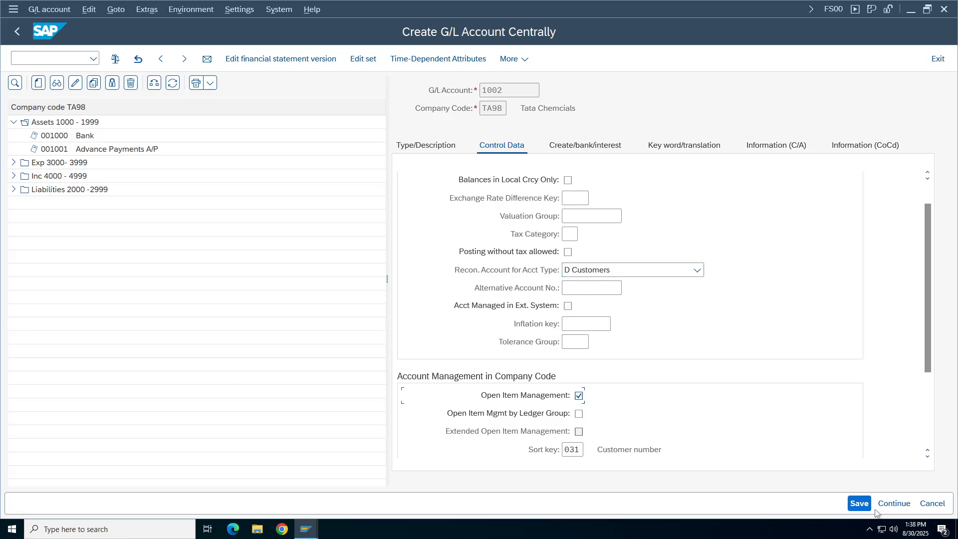
click(862, 501)
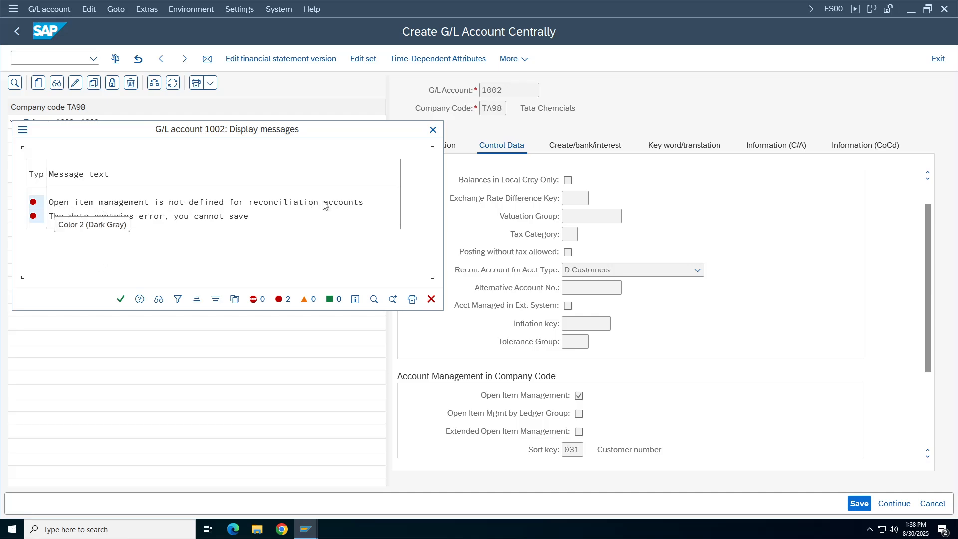
click(433, 130)
scroll(665, 302, up, 1)
double_click(592, 179)
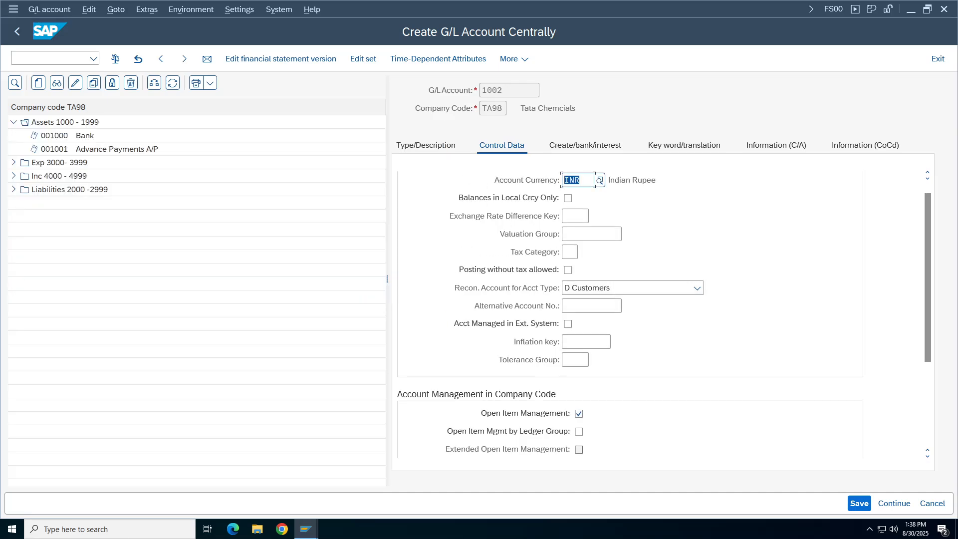
click(579, 413)
Save G/L account 1002 and review its control data and document creation settings.
click(859, 503)
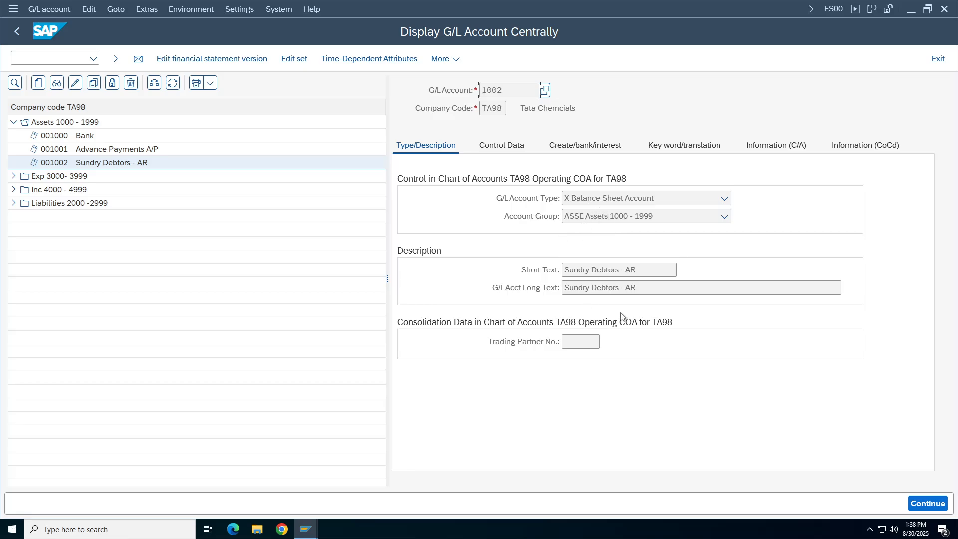
click(502, 144)
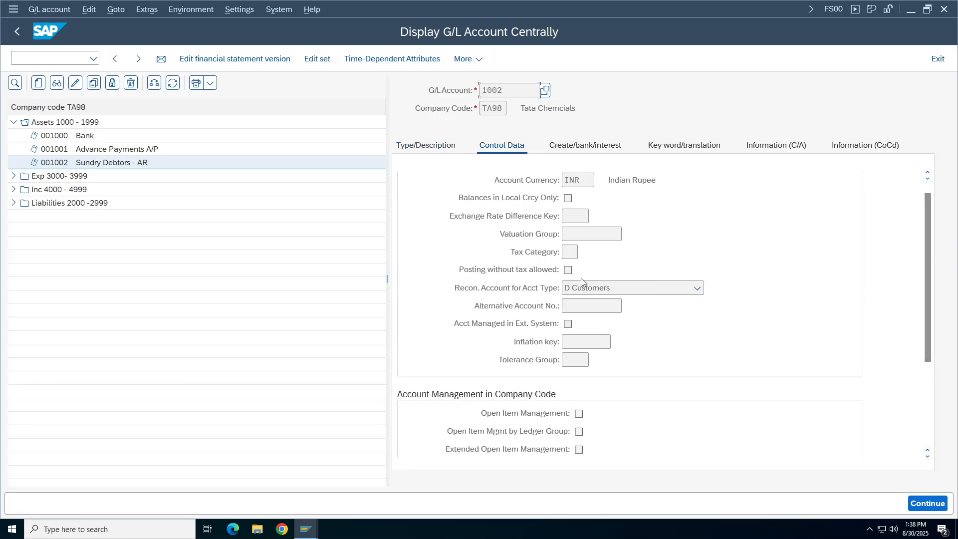
drag(928, 254, 929, 306)
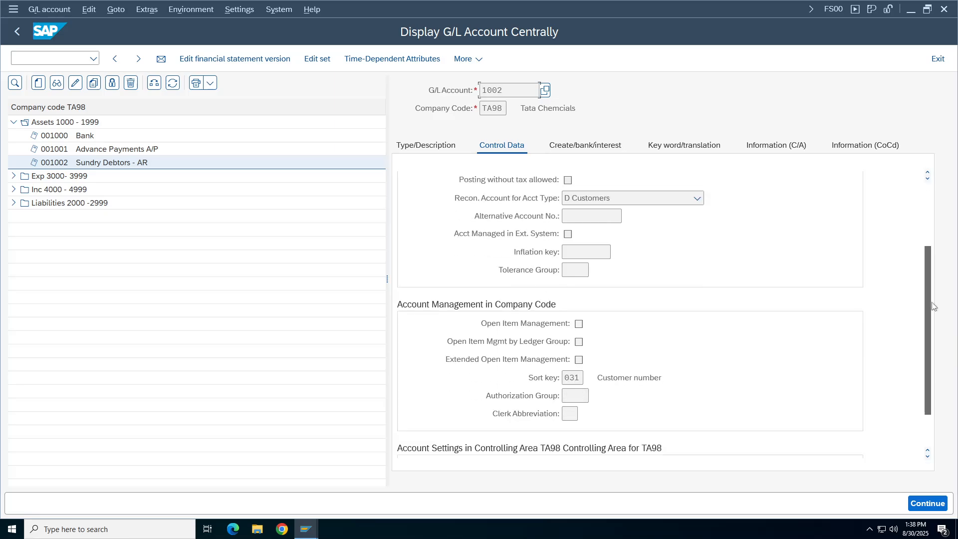
click(596, 147)
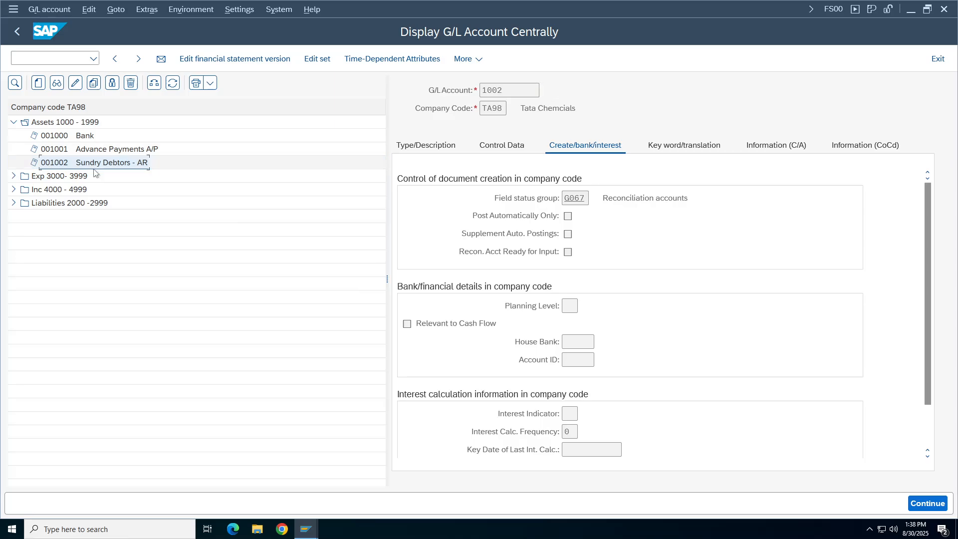
Return to the HCL Tech business partner window and choose 1002 Sundry Debtors - AR as its reconciliation account.
click(307, 530)
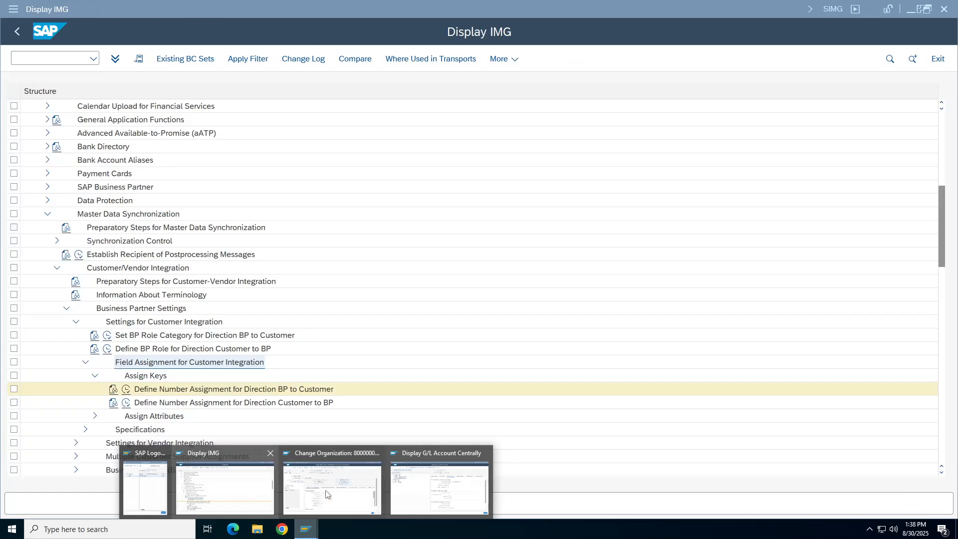
click(332, 491)
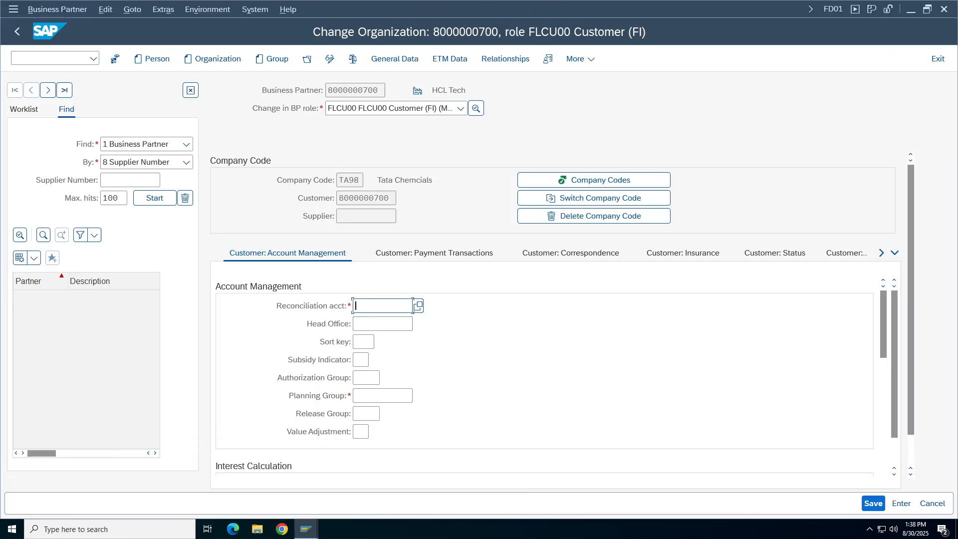
key(F4)
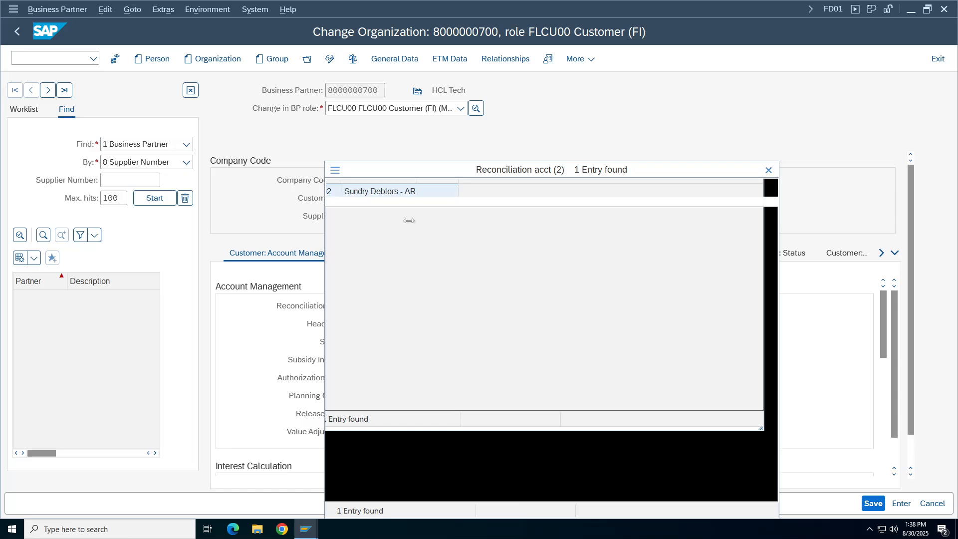
double_click(397, 257)
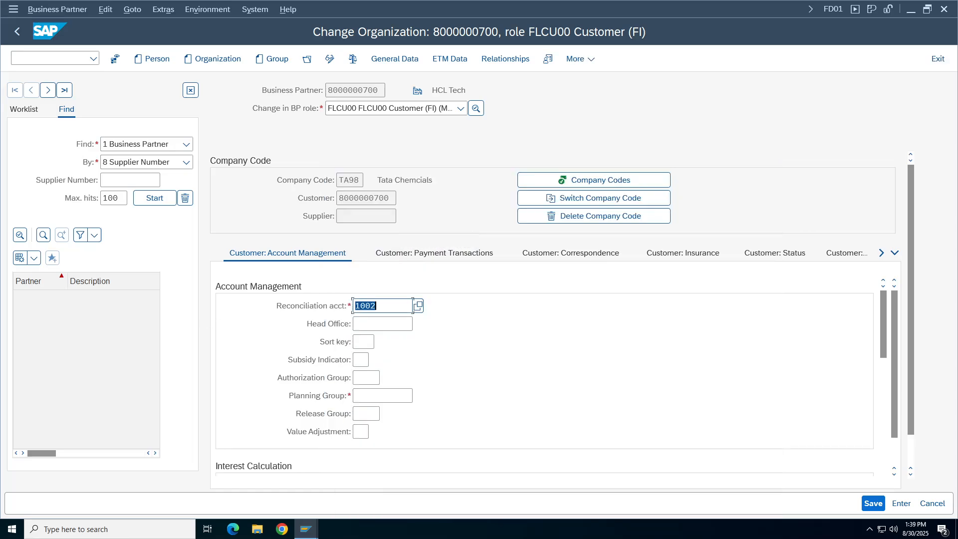
click(382, 396)
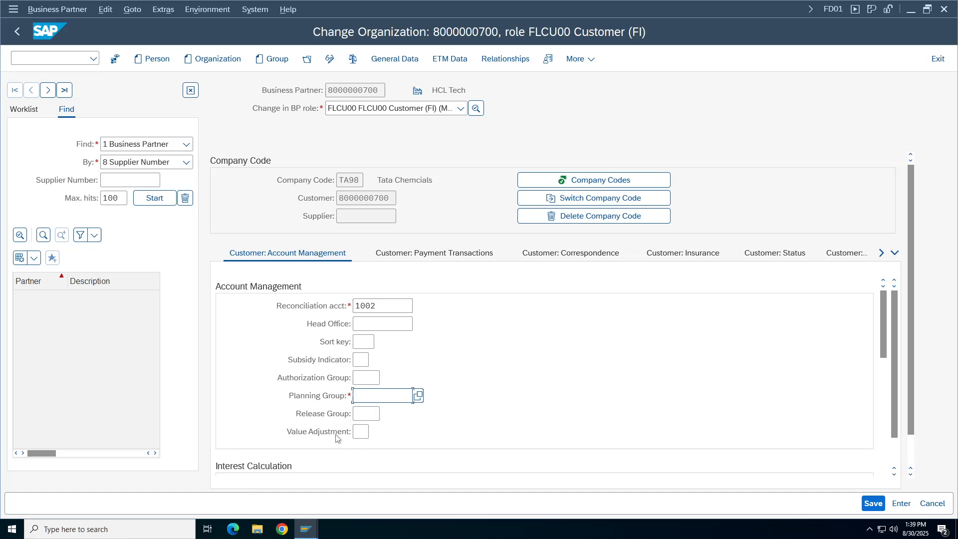
Switch to the Display IMG window and collapse the Master Data Synchronization and Cross-Application Components branches.
click(306, 528)
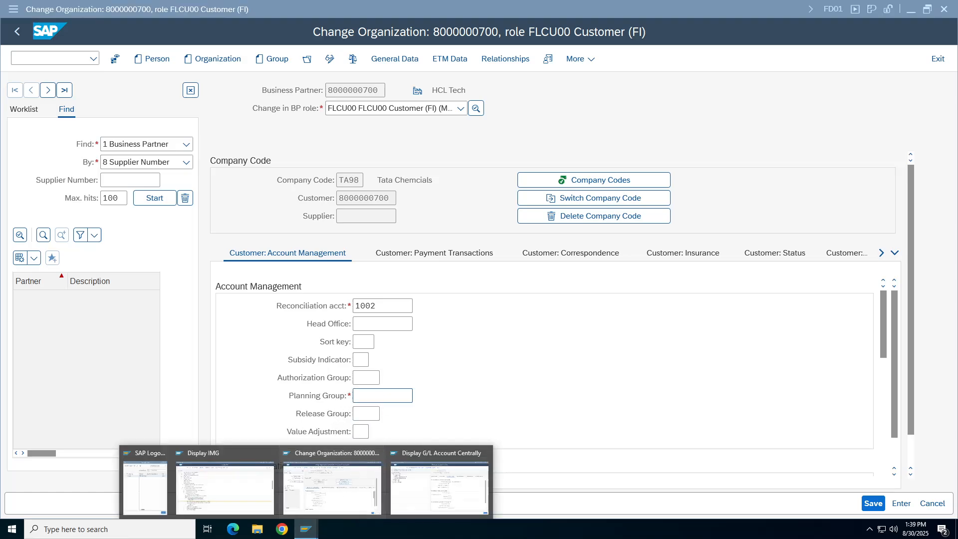
click(239, 487)
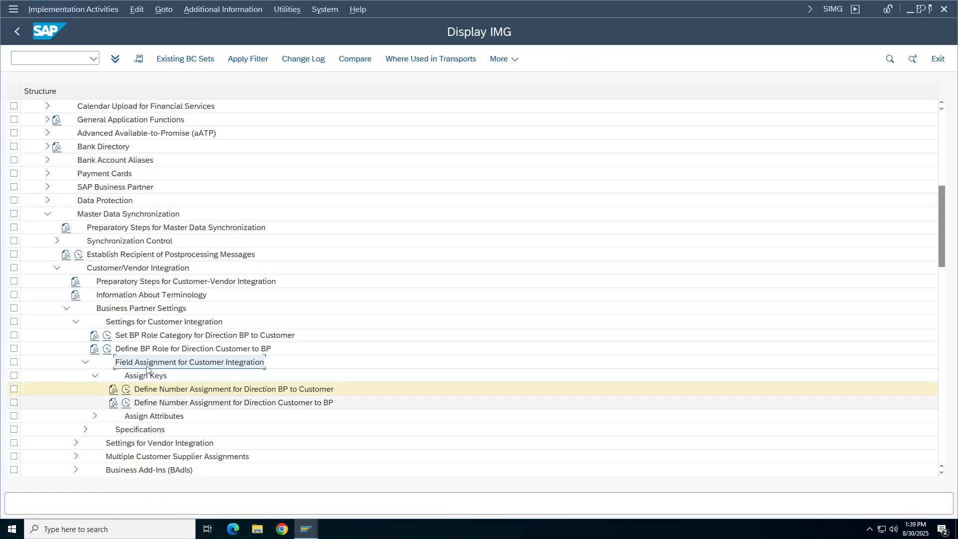
click(86, 362)
click(67, 307)
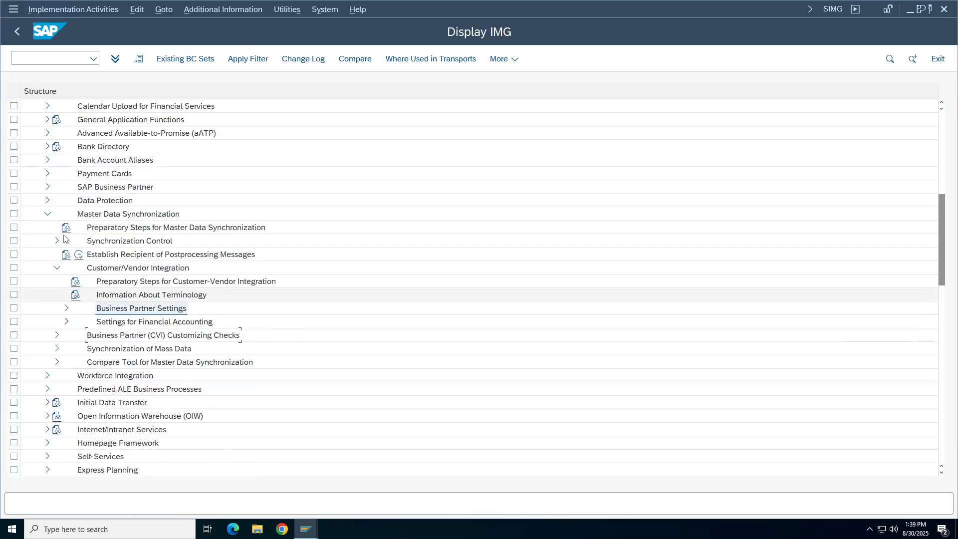
click(57, 267)
click(47, 215)
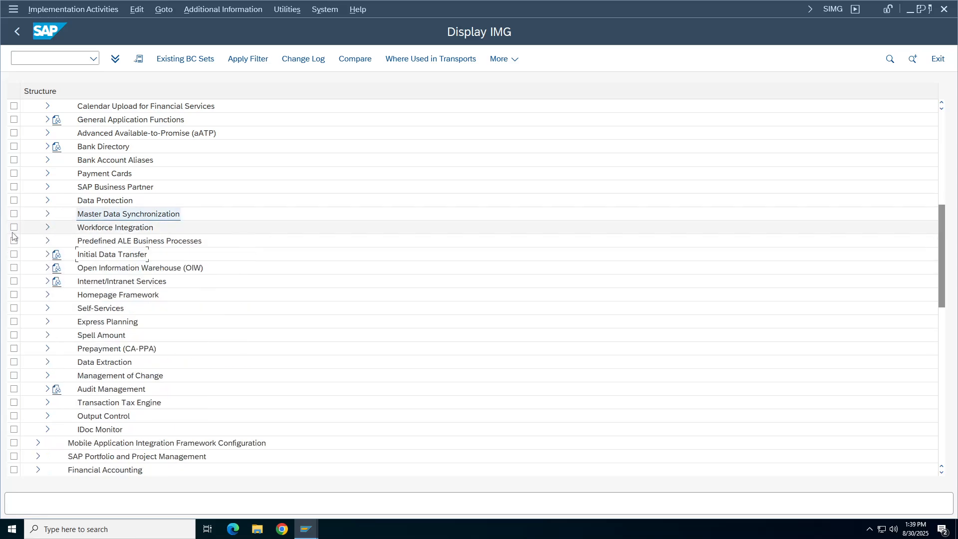
drag(941, 264, 942, 150)
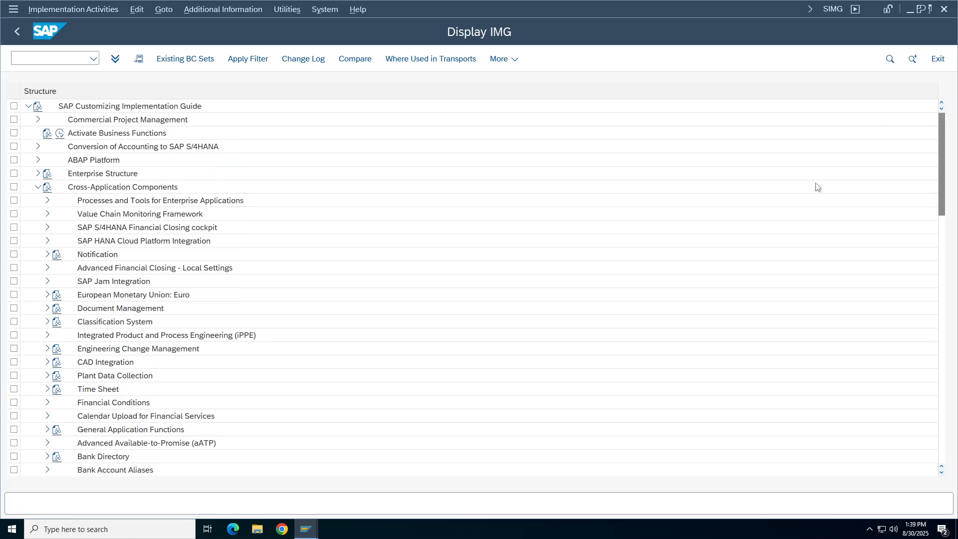
click(38, 187)
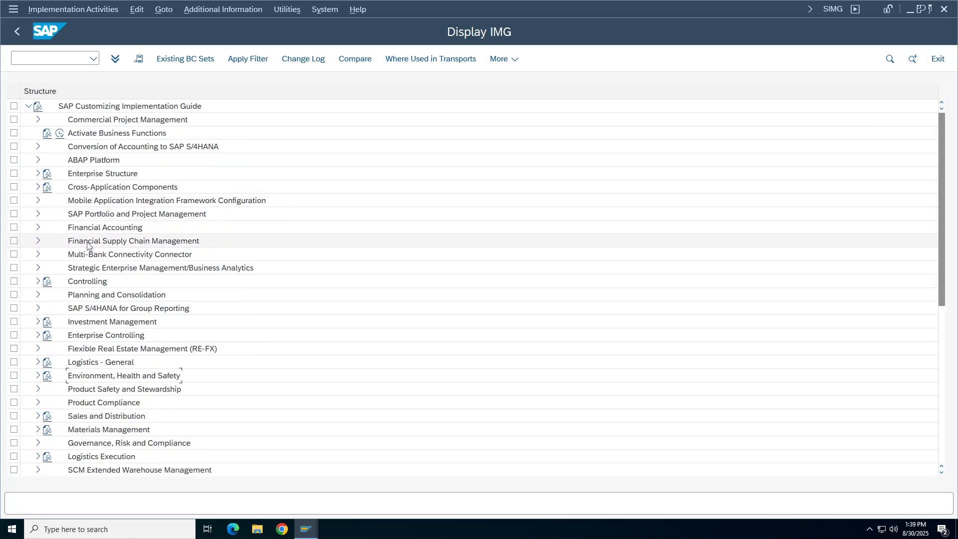
Open Define Account Groups with Screen Layout (Customers) under Financial Accounting, Accounts Receivable and Accounts Payable, Customer Accounts, Master Data, Preparations for Creating Customer Master Data.
click(38, 228)
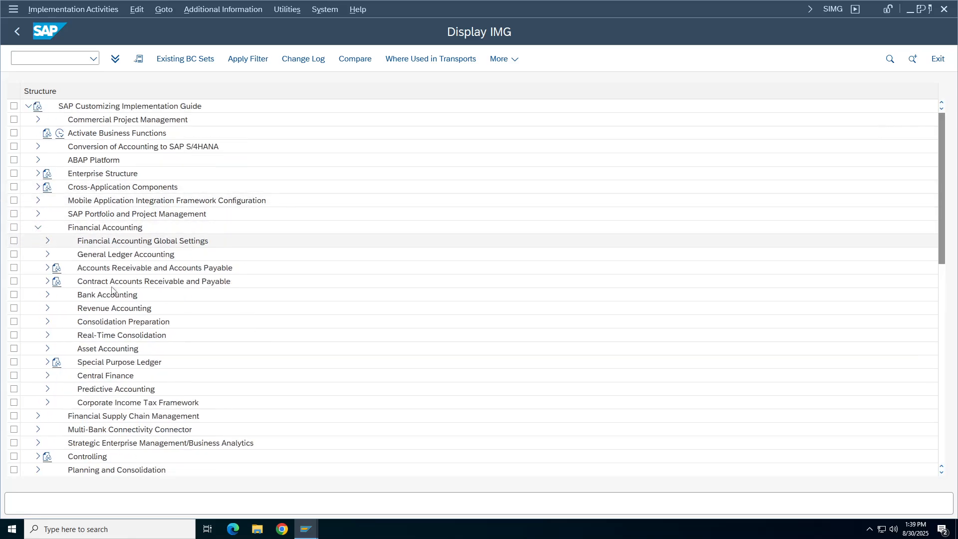
click(47, 268)
click(57, 282)
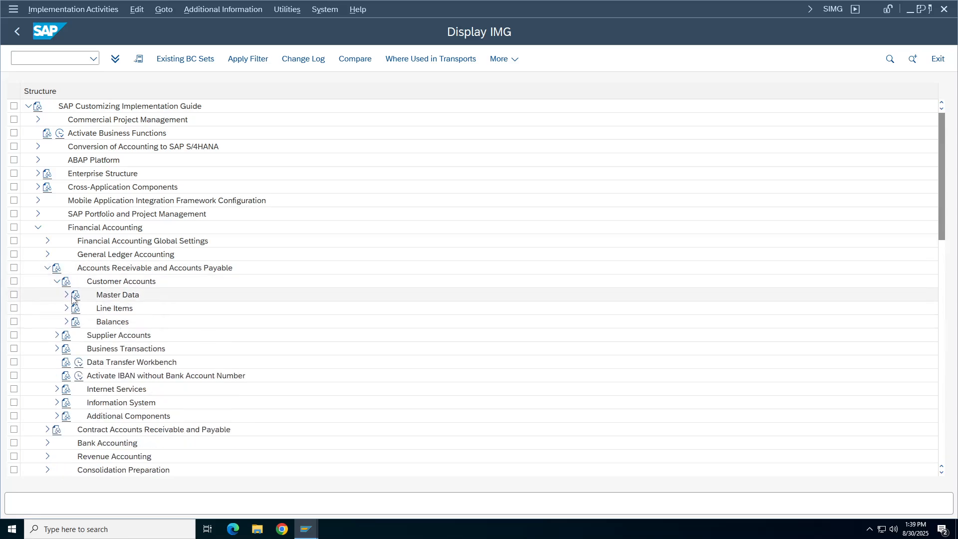
click(66, 294)
click(76, 307)
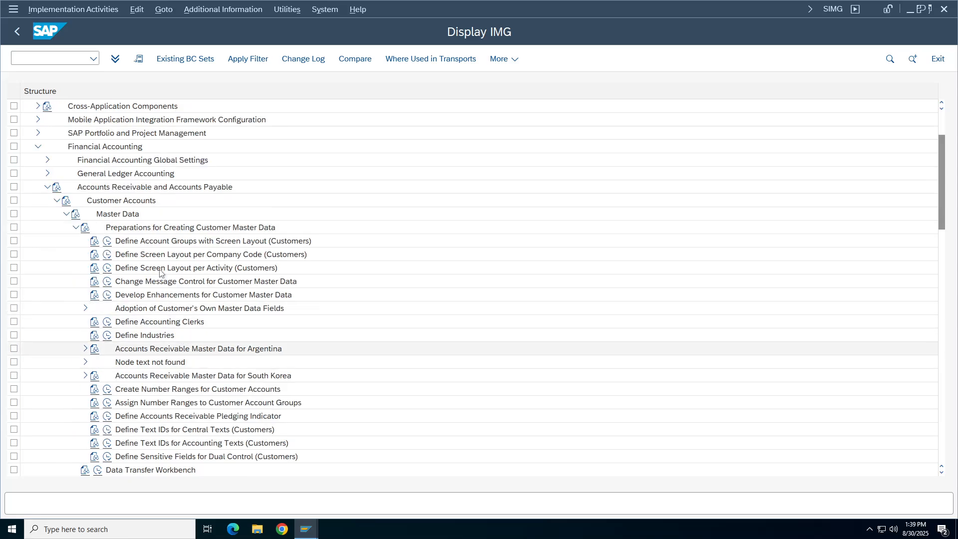
click(107, 241)
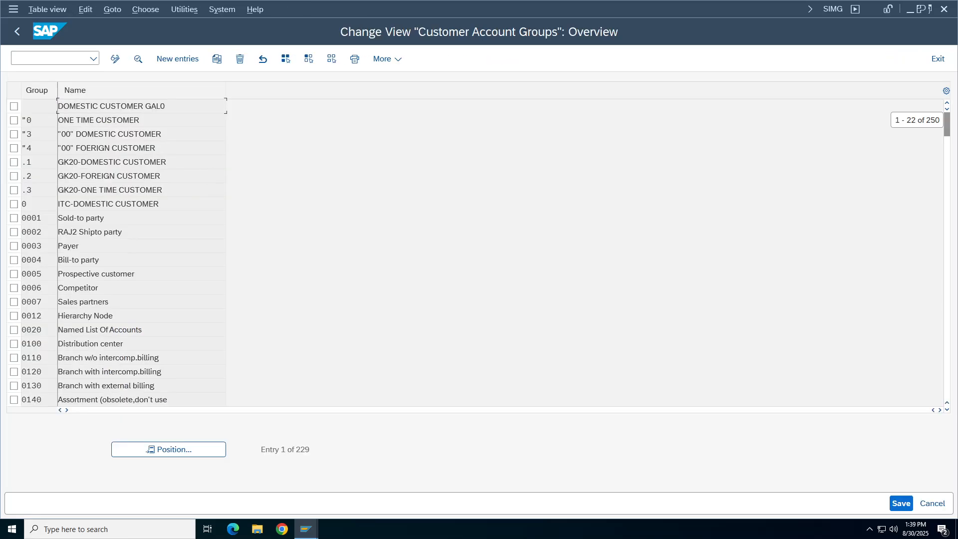
Find customer account group TADC and open the Account management field status of its company code data.
click(171, 449)
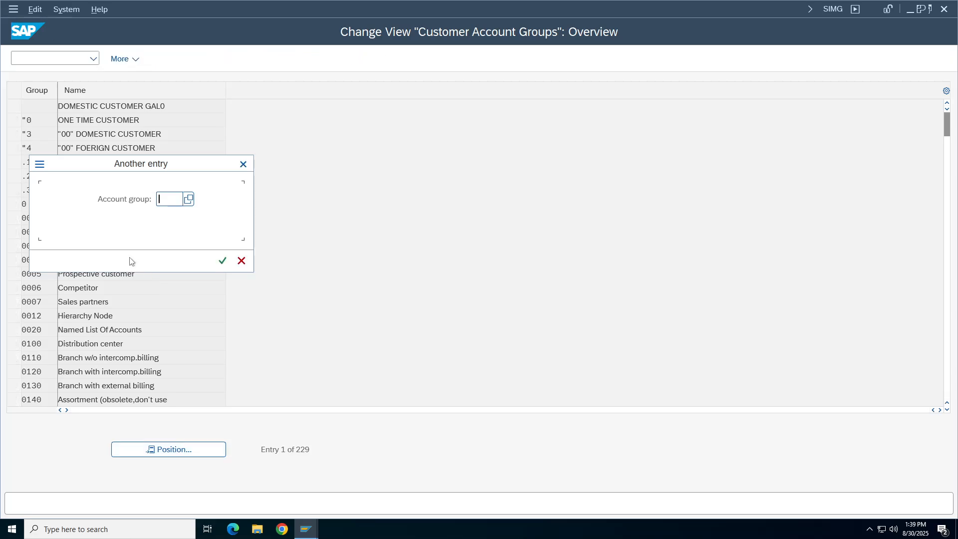
key(BackSpace)
text(tadc)
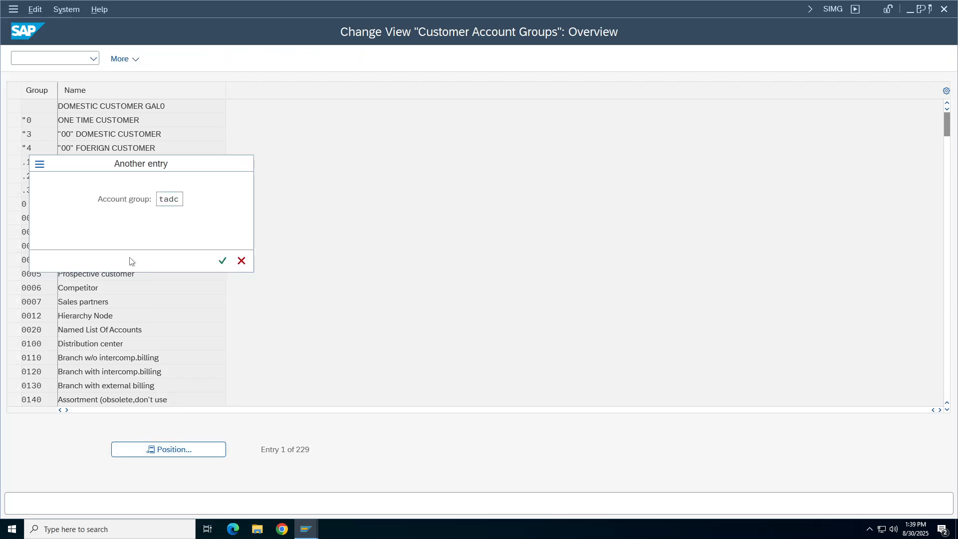
key(Return)
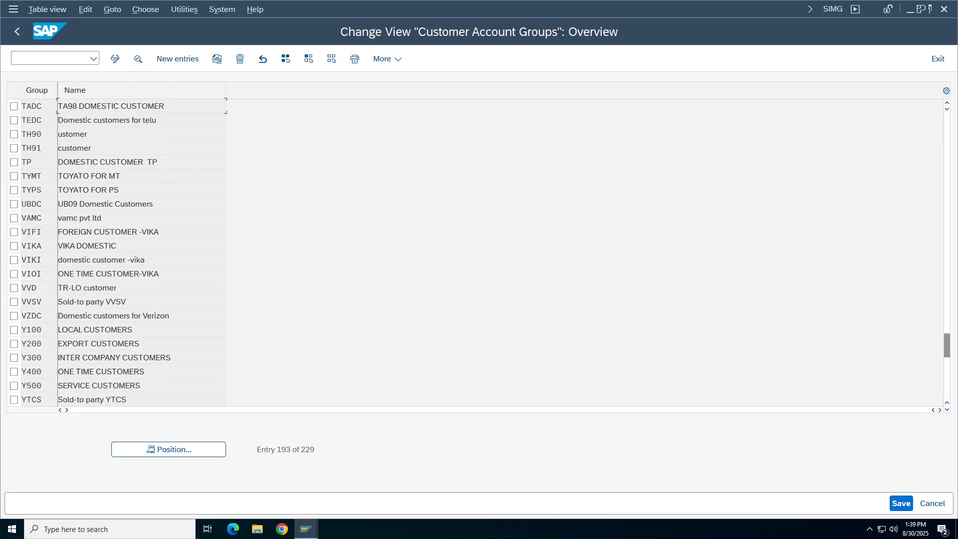
double_click(164, 105)
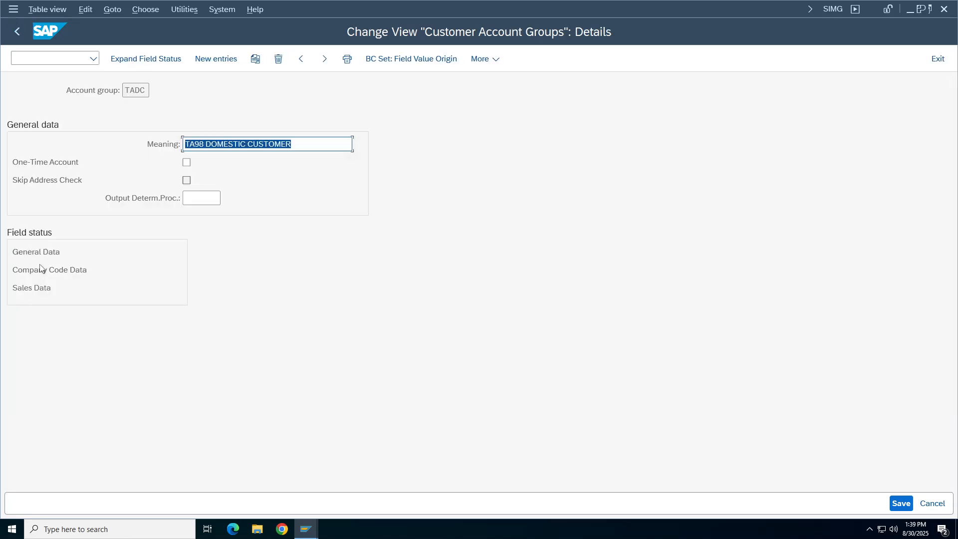
double_click(56, 273)
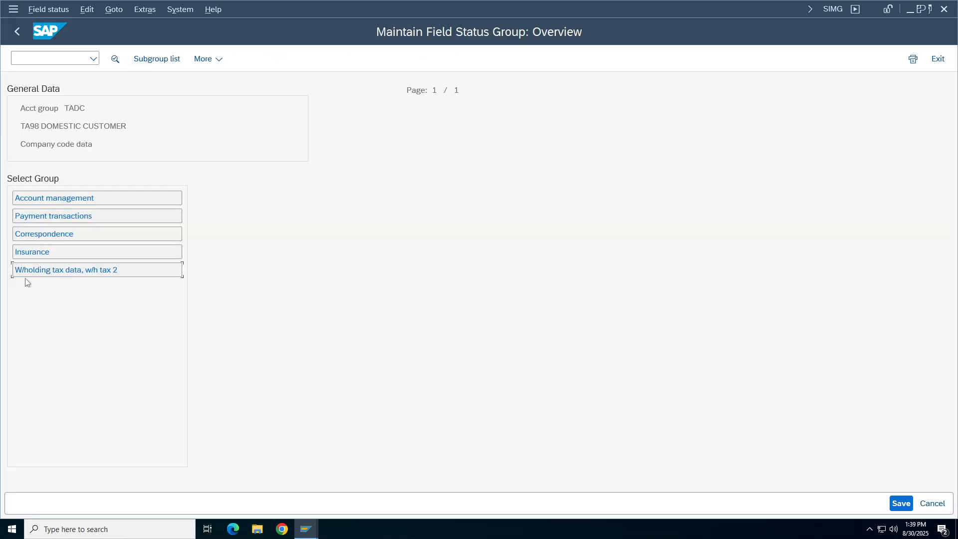
double_click(53, 198)
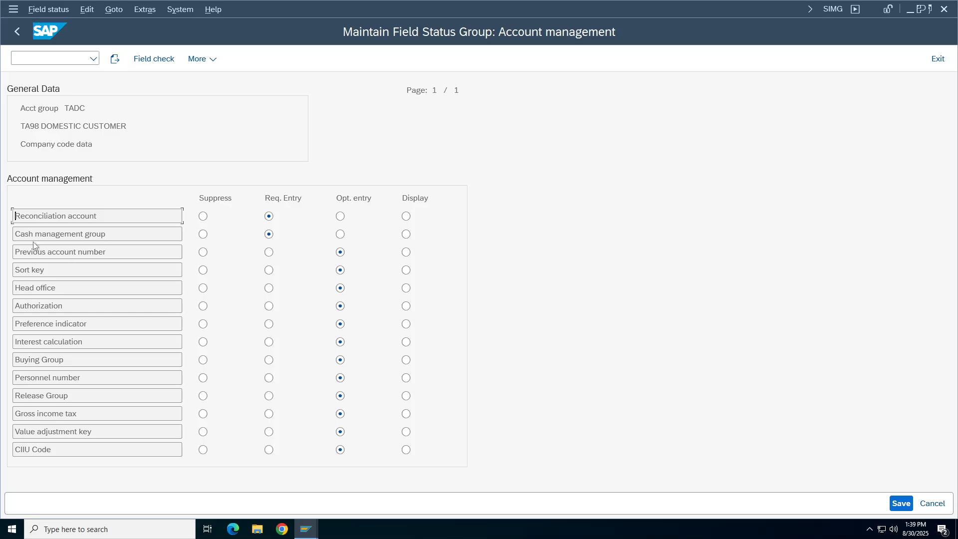
Check the required Planning Group field in the HCL Tech business partner window, and return to the Account management field status.
click(307, 529)
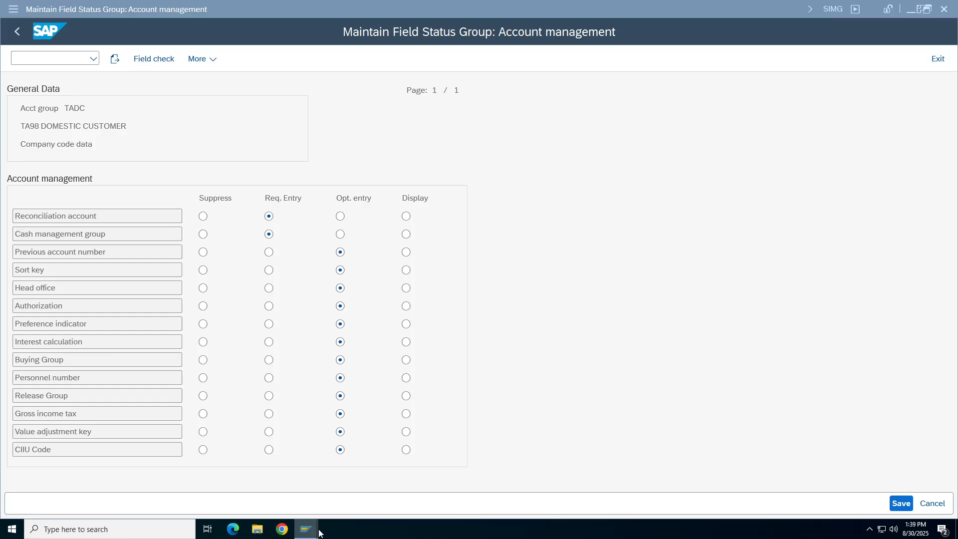
click(338, 496)
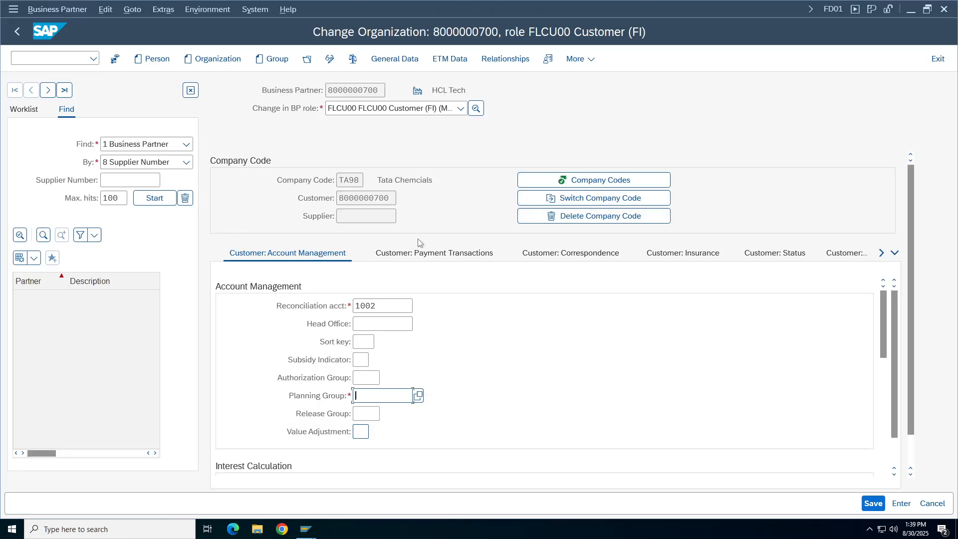
click(306, 528)
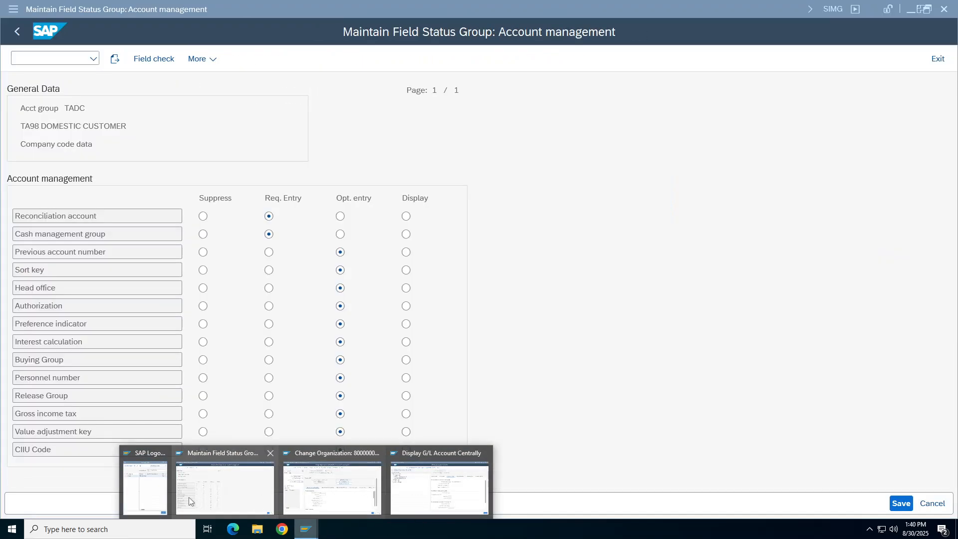
click(228, 499)
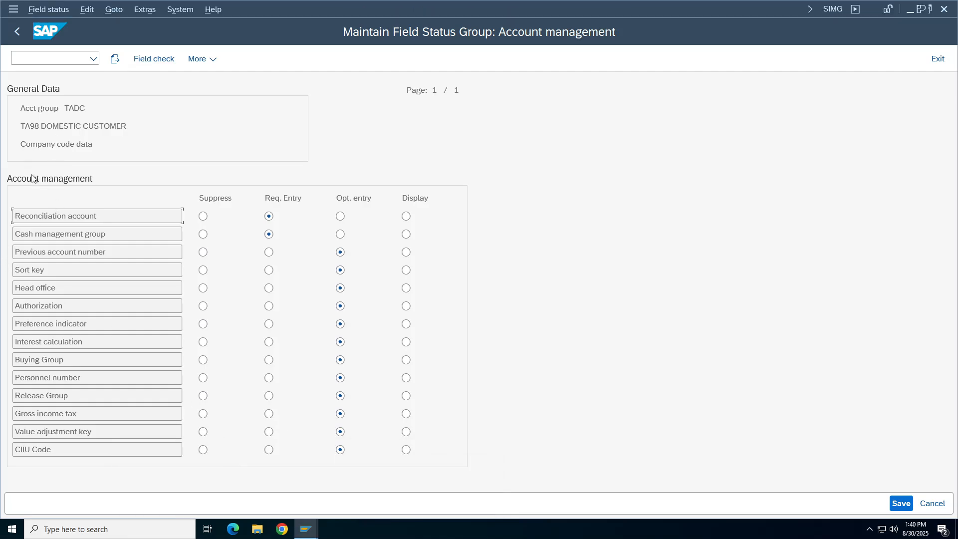
Make the Cash management group field an optional entry and save the change under customizing request S4HK904808.
drag(107, 234, 14, 234)
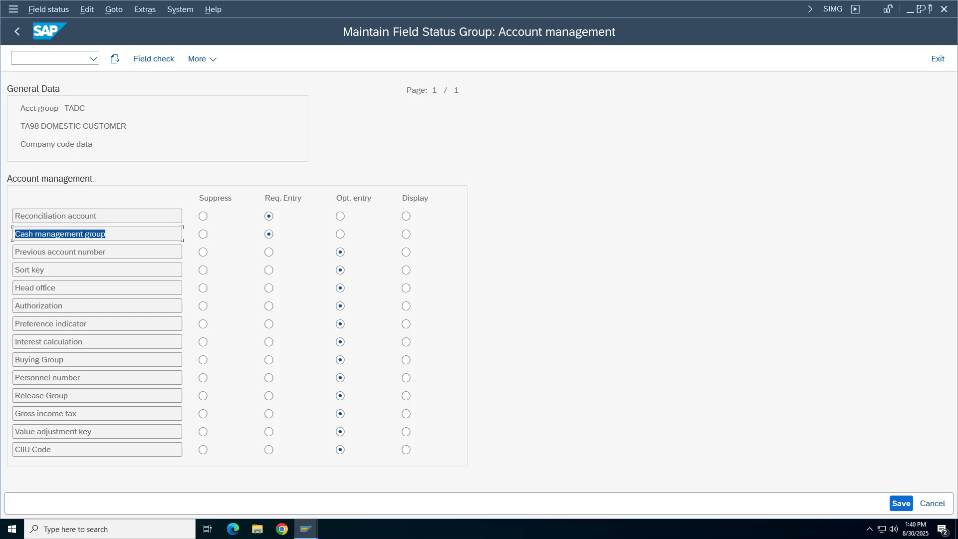
click(106, 234)
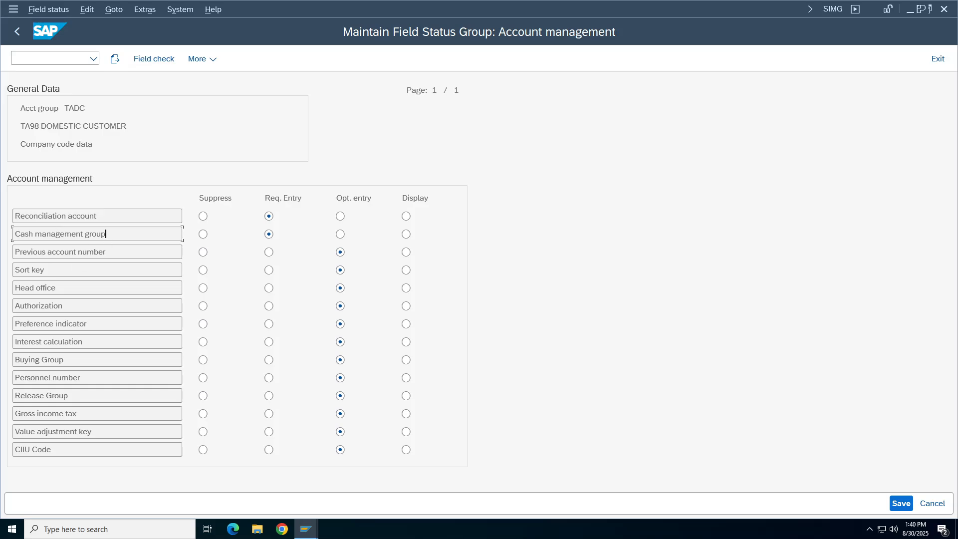
drag(107, 234, 15, 234)
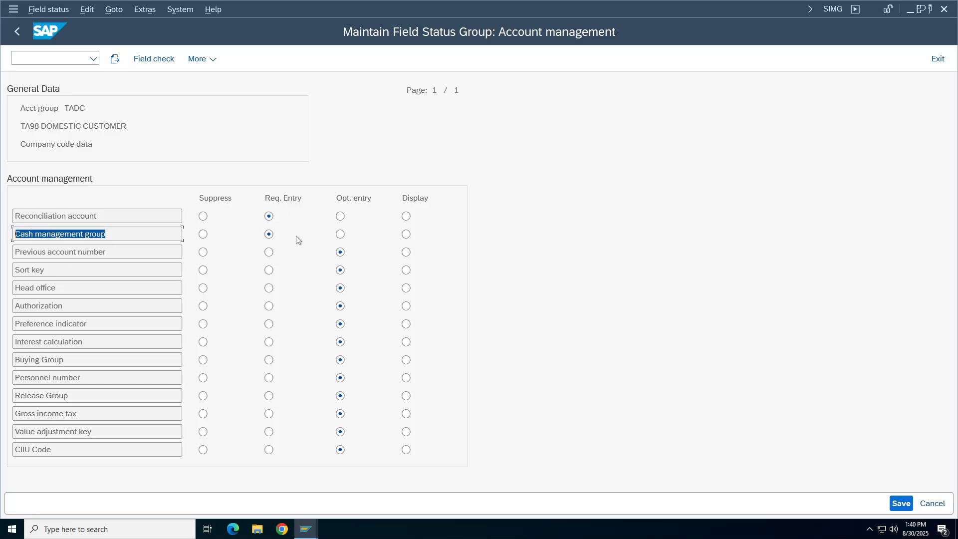
click(340, 234)
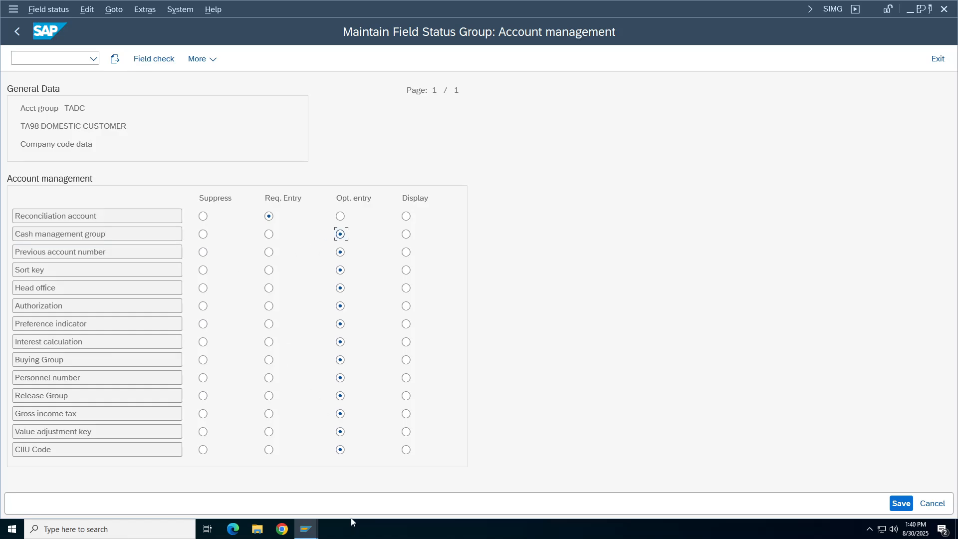
key(ctrl+s)
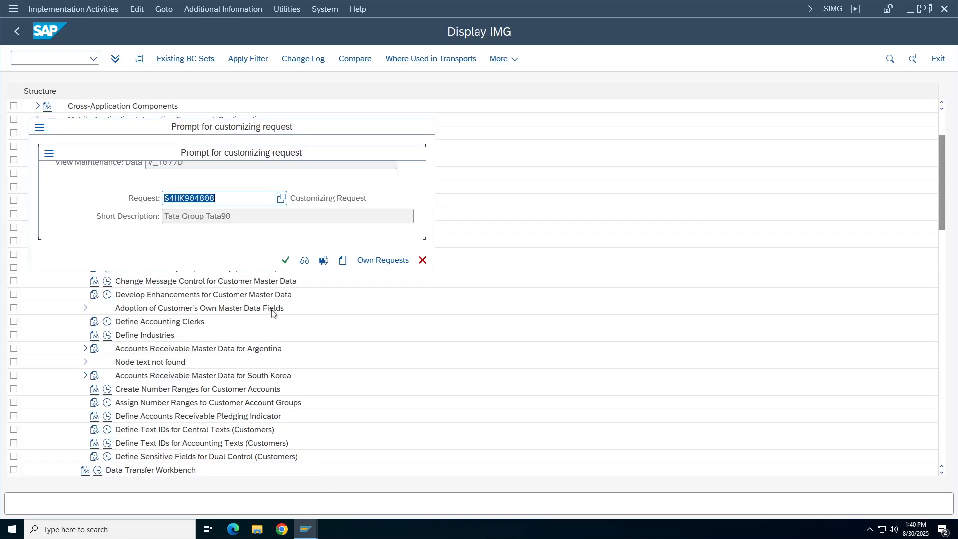
click(285, 259)
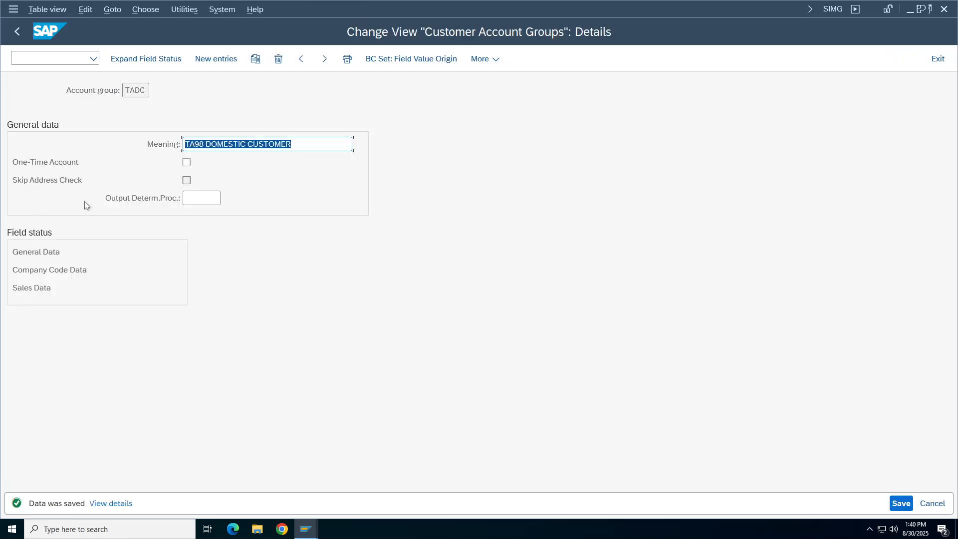
Reopen account group TADC's company code field status for Account management and check the Cash management group setting.
double_click(40, 270)
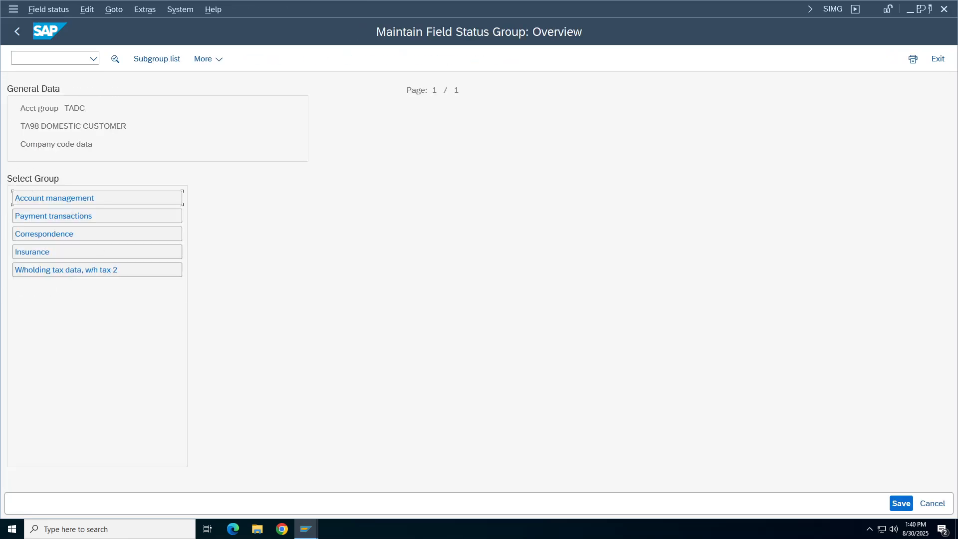
double_click(66, 199)
drag(107, 233, 20, 233)
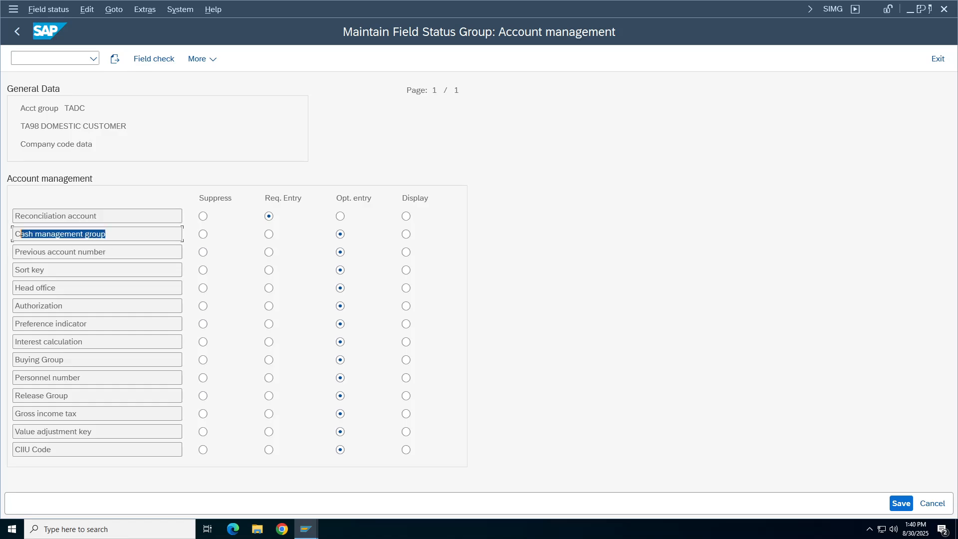
Return to the HCL Tech business partner window and cancel its editing, discarding the unsaved data.
click(305, 530)
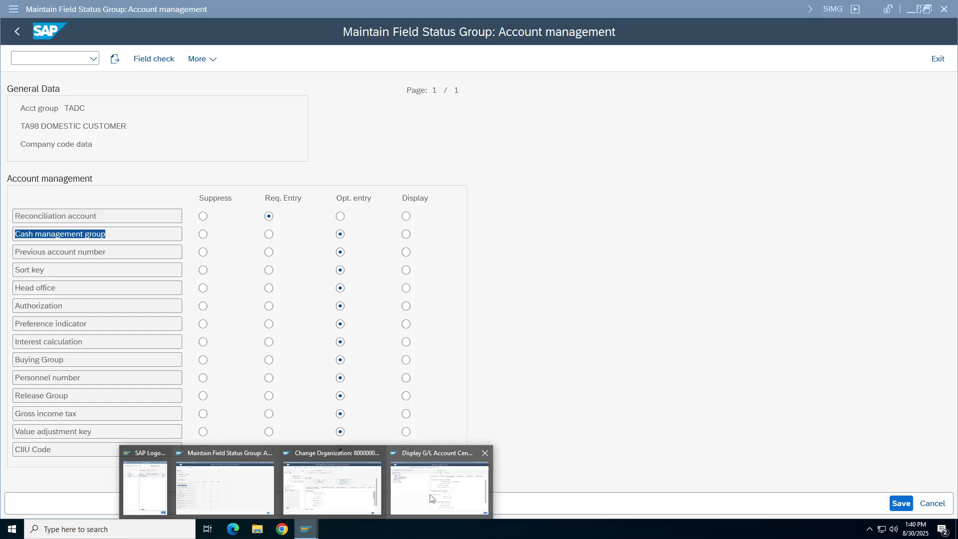
click(348, 484)
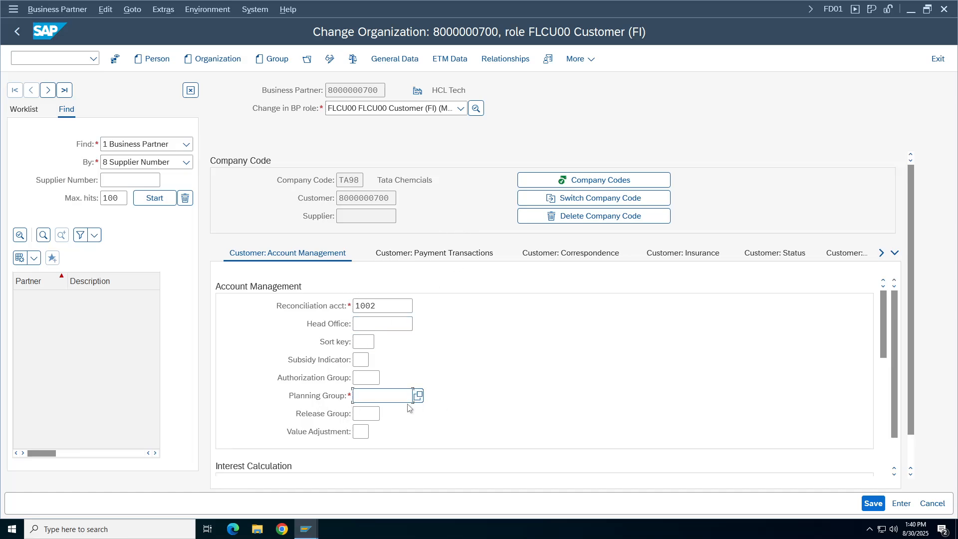
key(F12)
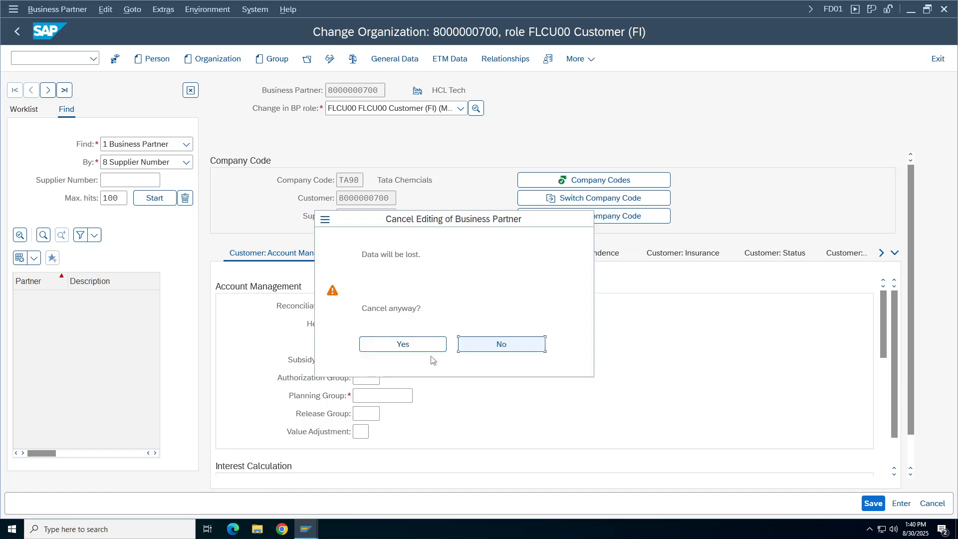
key(Return)
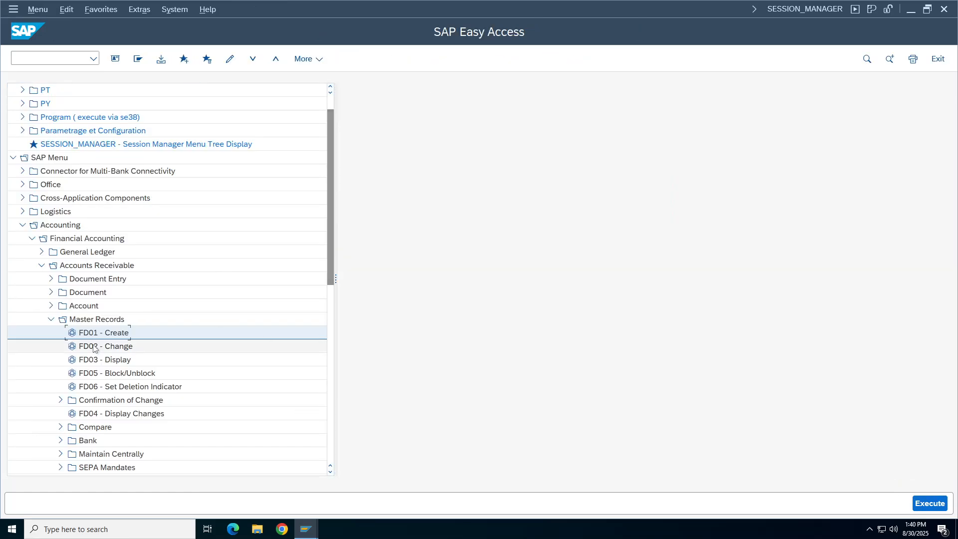
double_click(102, 333)
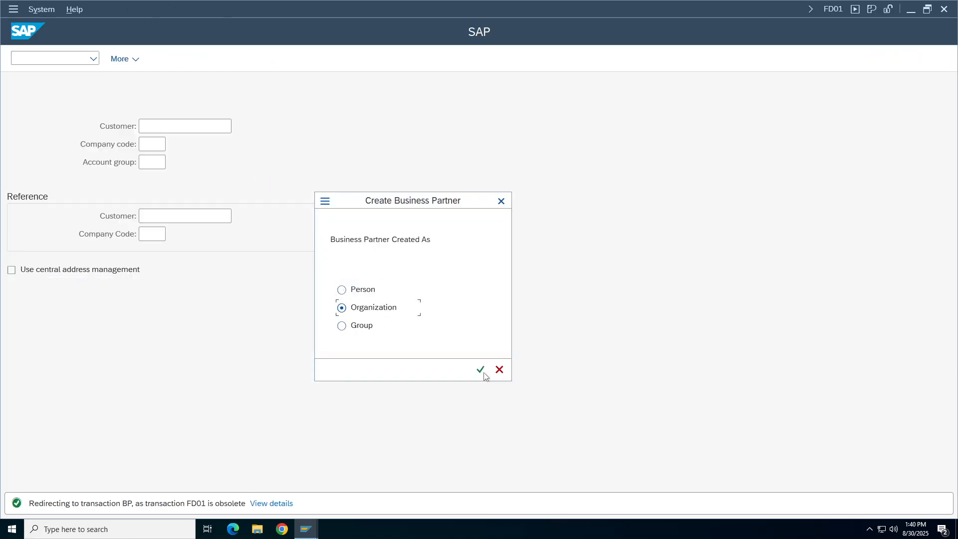
click(482, 372)
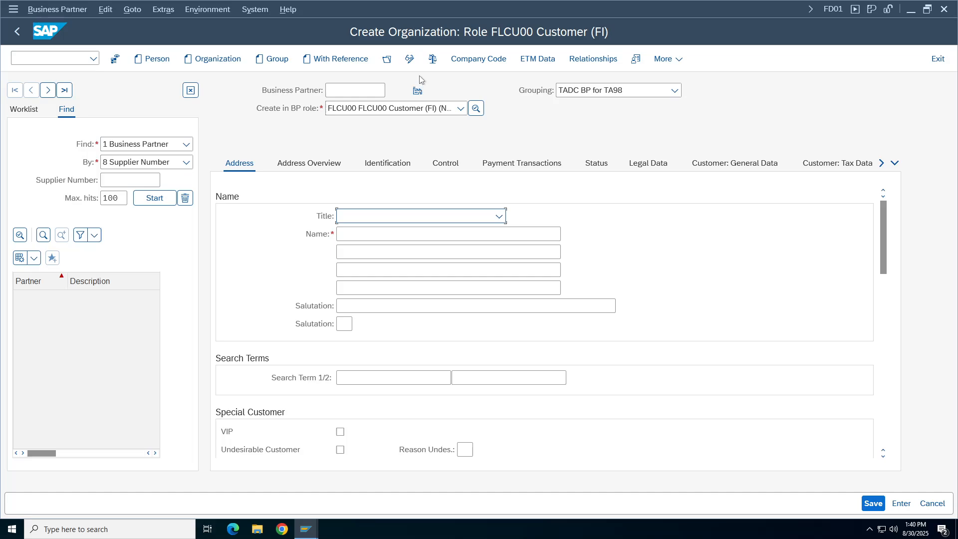
click(408, 59)
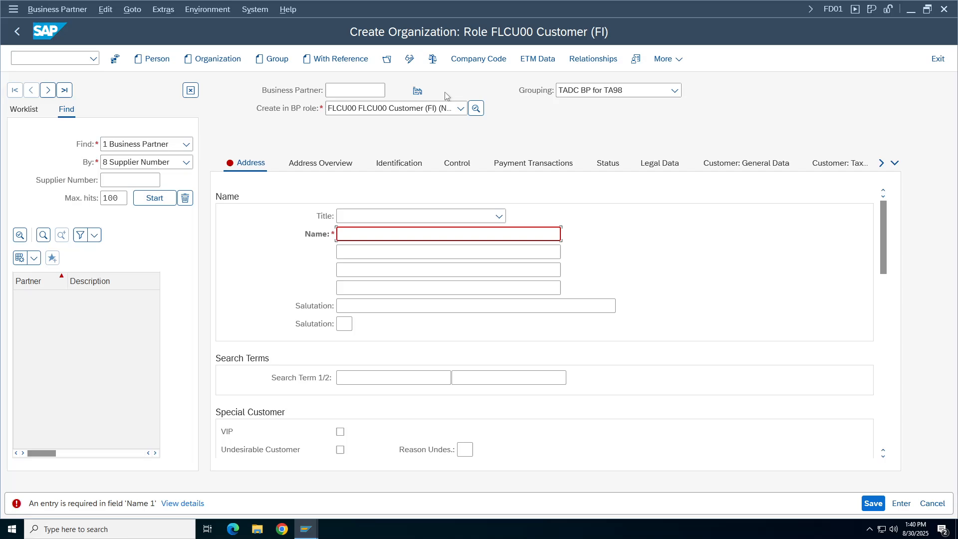
click(465, 111)
click(411, 60)
click(931, 503)
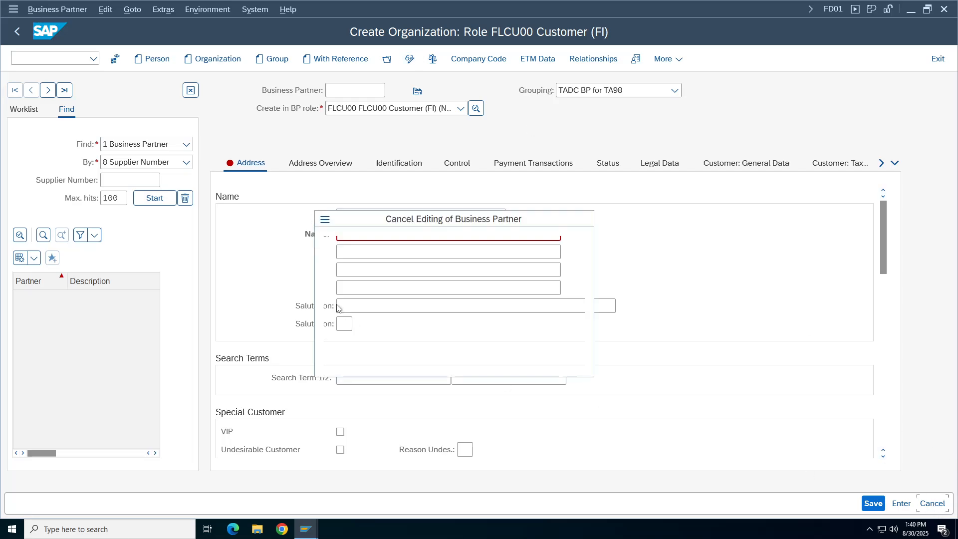
click(427, 344)
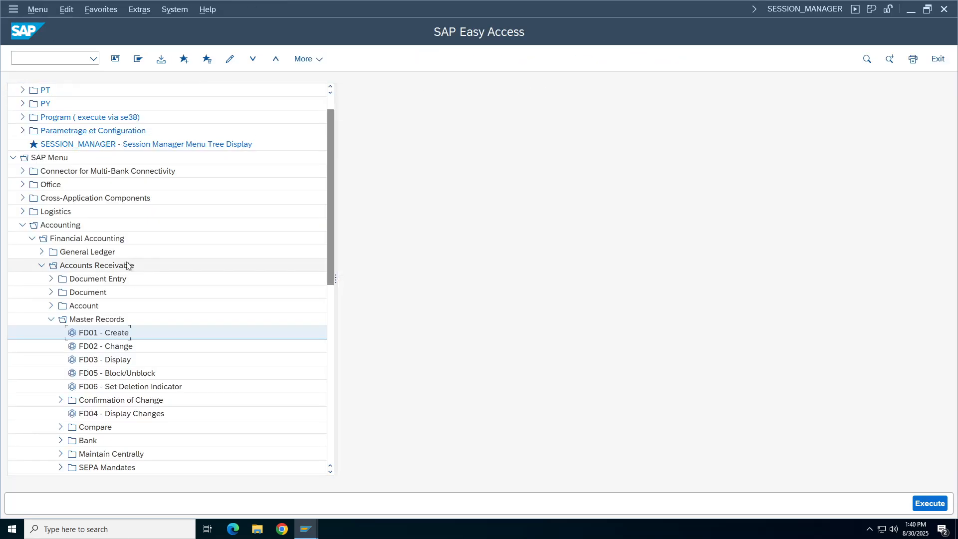
Start customer display transaction FD03 and look up the HCL Tech customer by account group TADC.
double_click(112, 360)
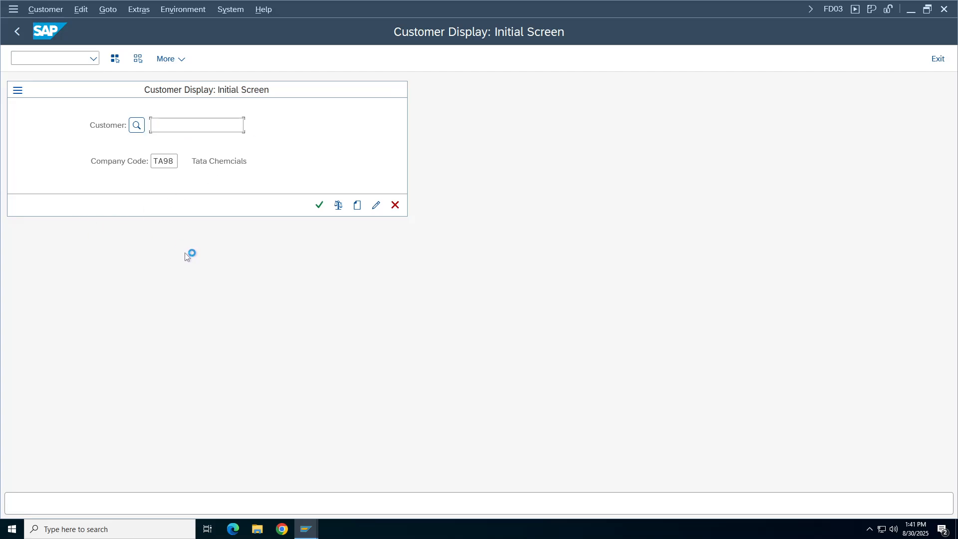
key(F4)
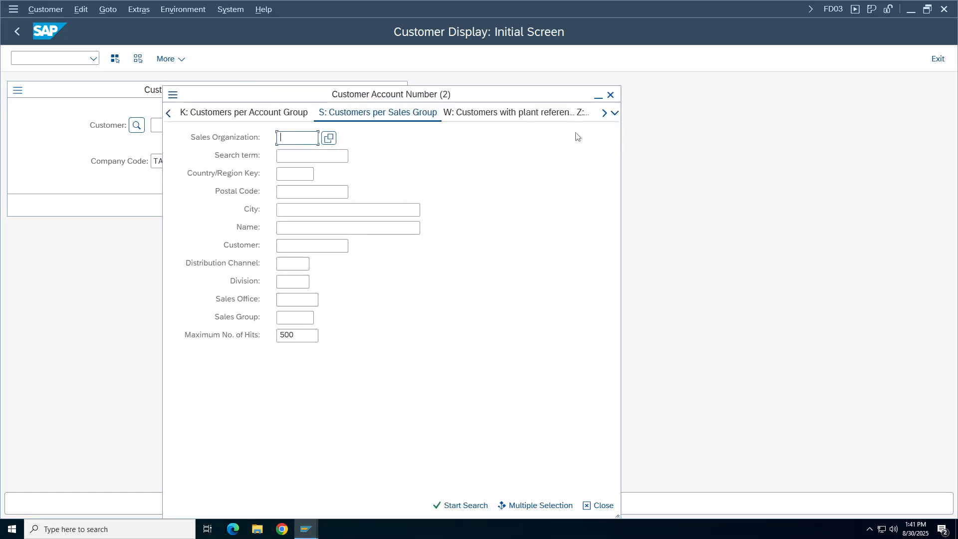
click(279, 114)
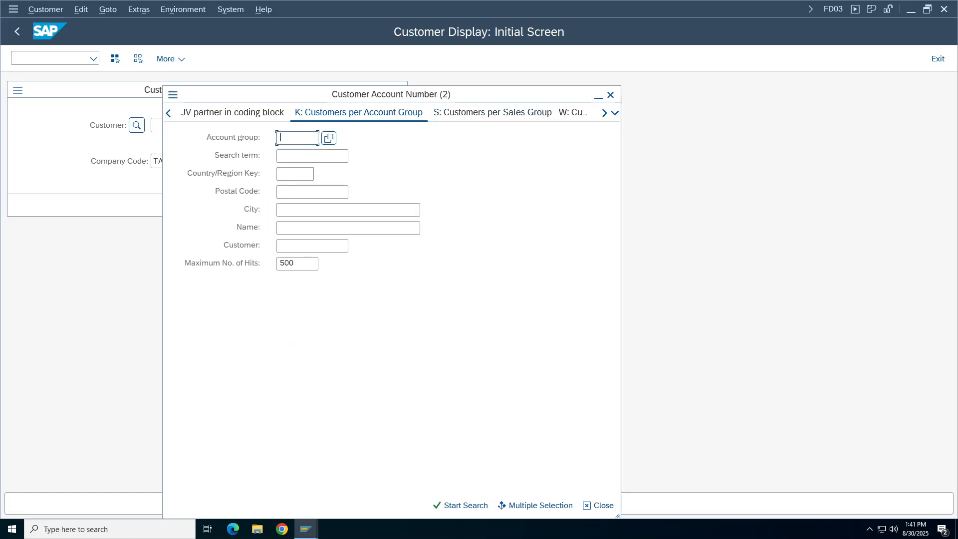
text(TADC)
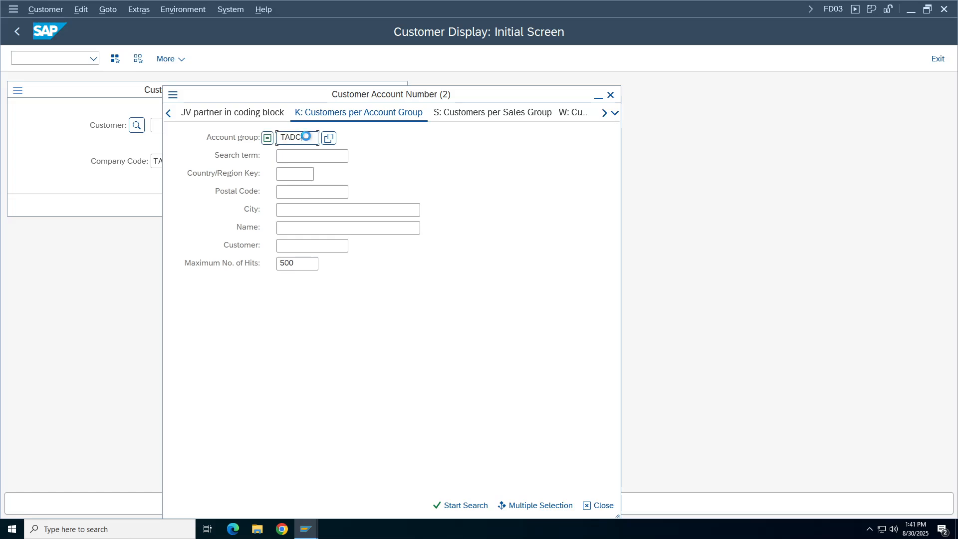
key(Return)
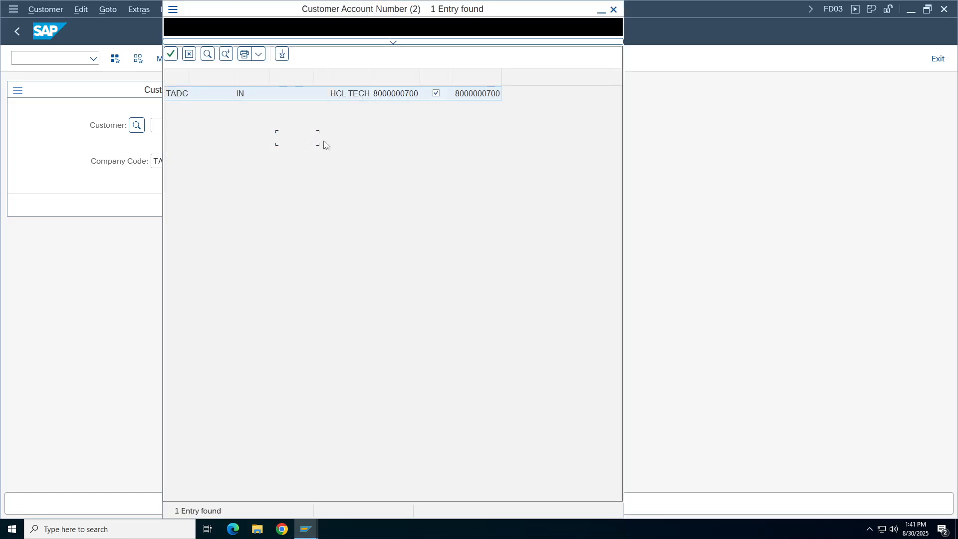
double_click(380, 96)
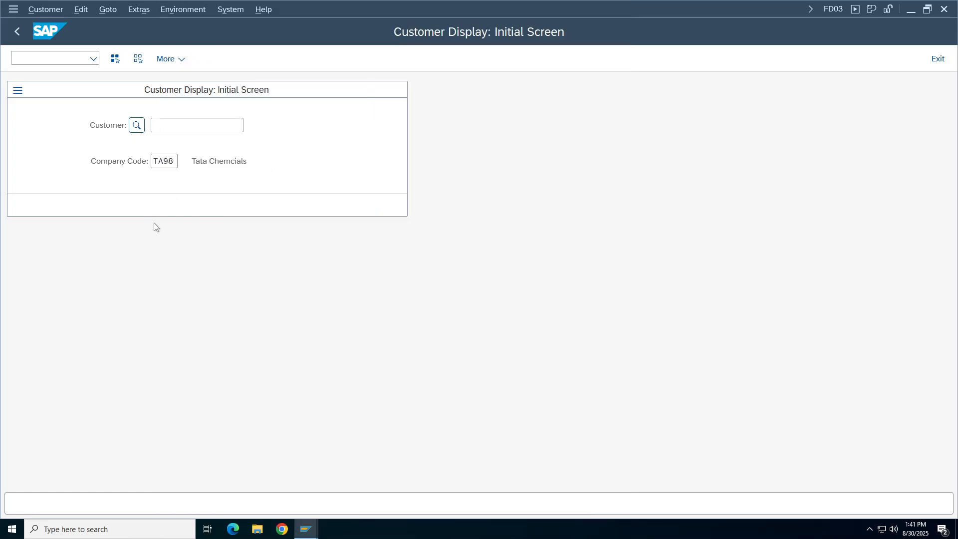
Try to display HCL Tech's data for company code TA98, and exit the customer display.
click(320, 205)
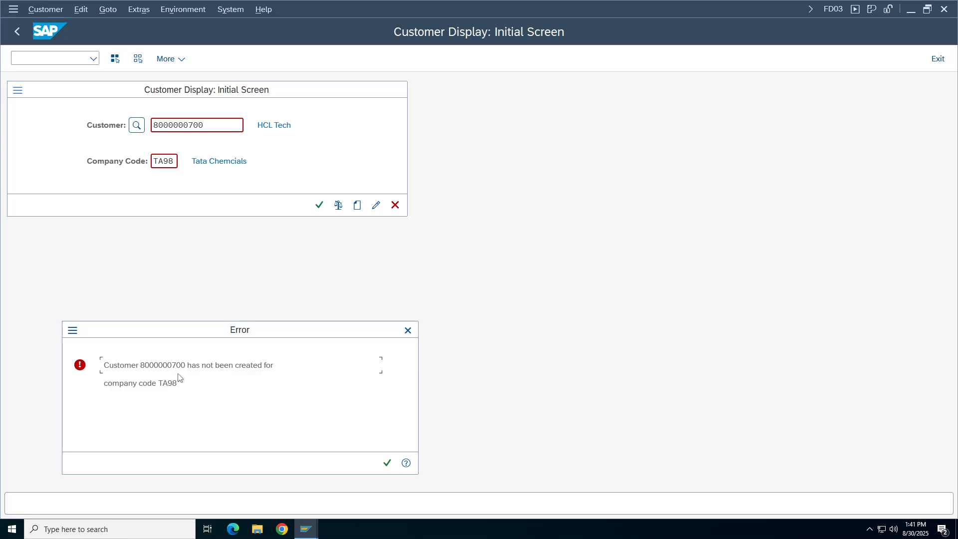
click(387, 462)
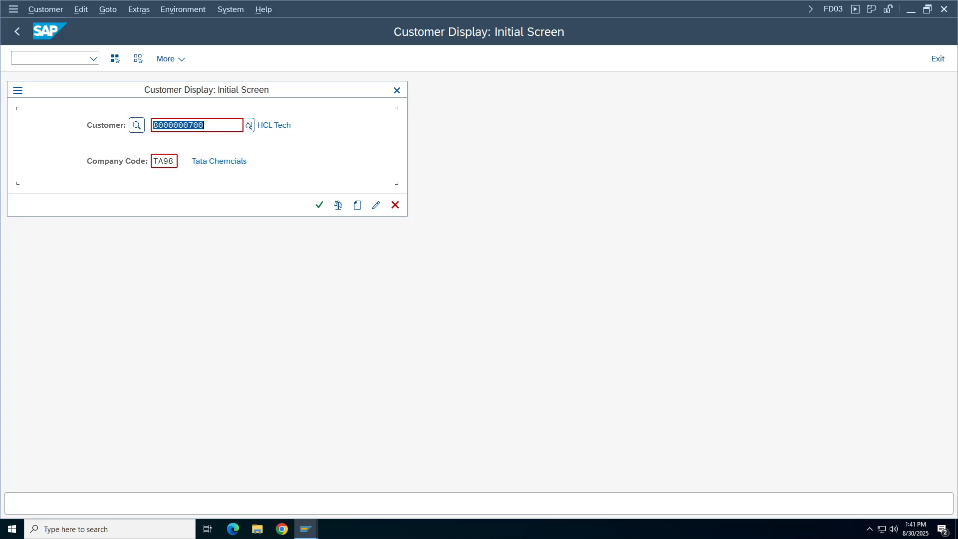
click(397, 90)
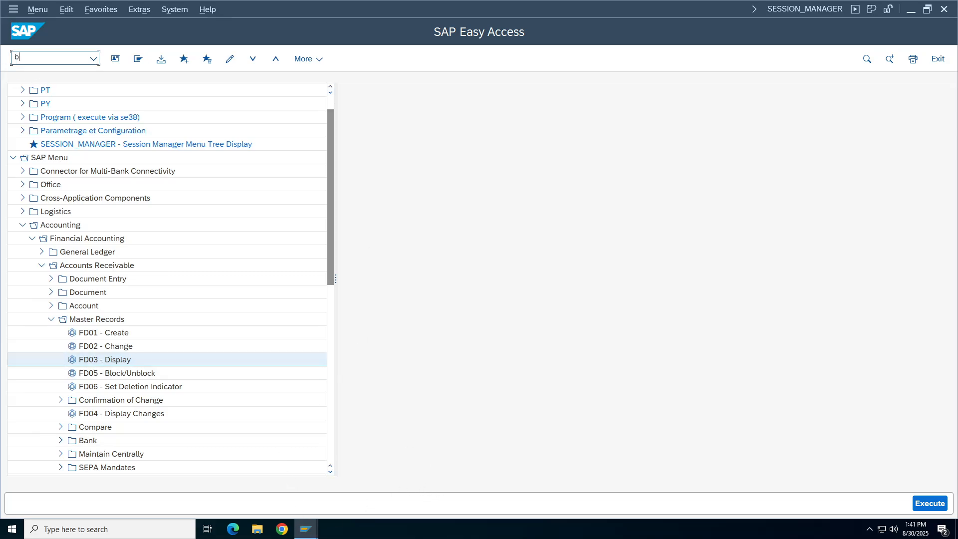
Start business partner maintenance (BP), find HCL Tech by its customer number and open the record.
key(Return)
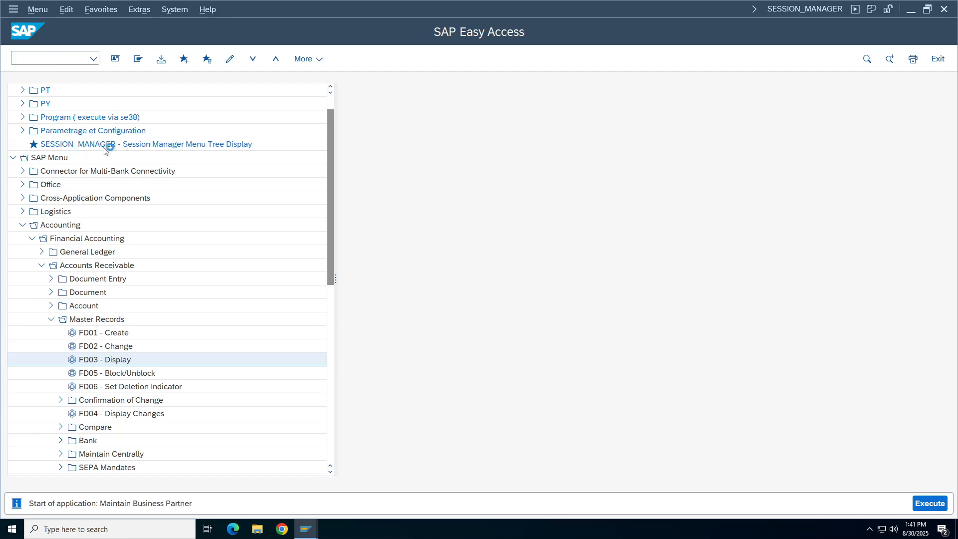
click(379, 144)
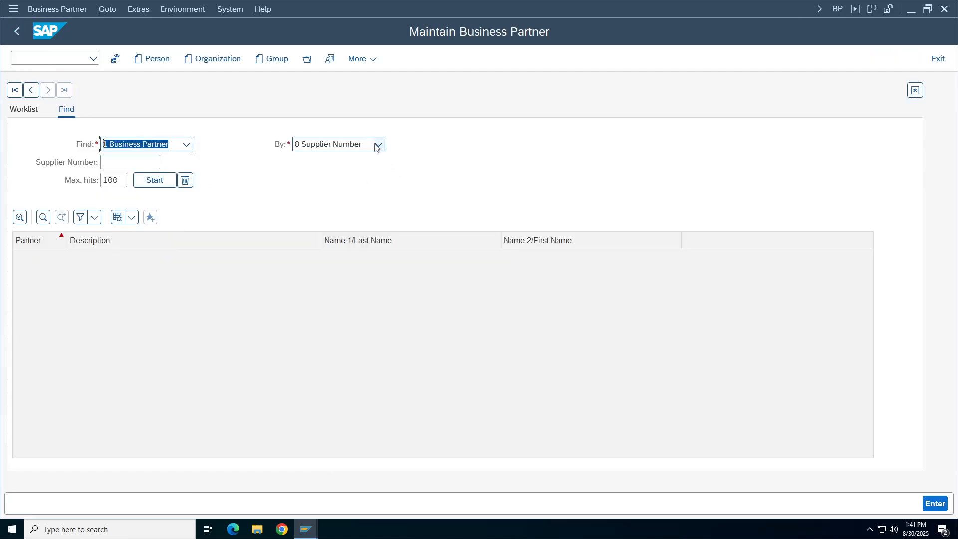
click(311, 269)
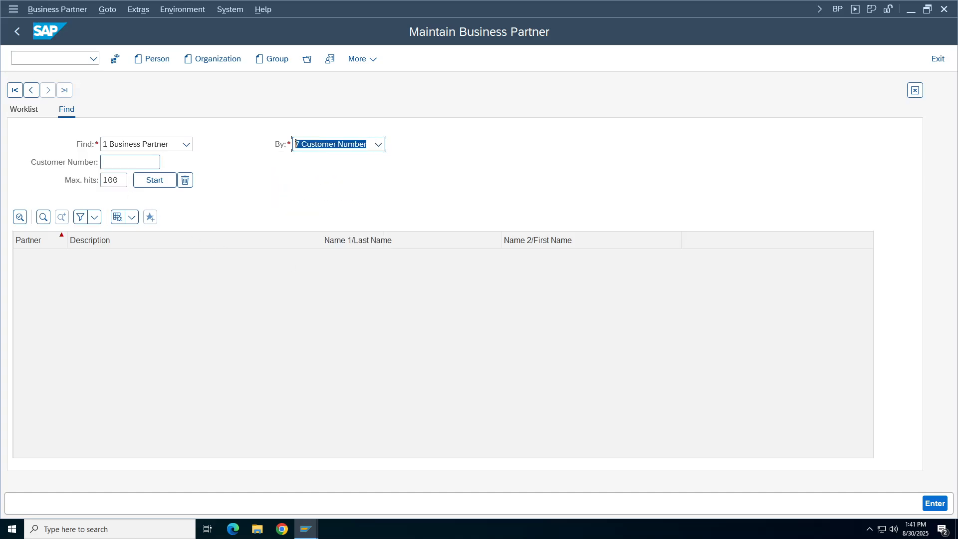
click(119, 163)
click(140, 183)
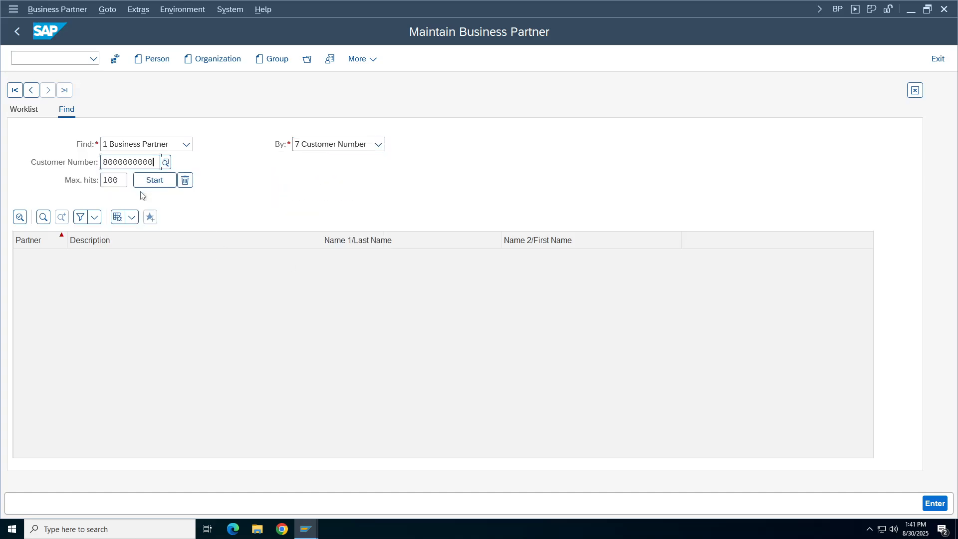
key(BackSpace)
key(BackSpace)
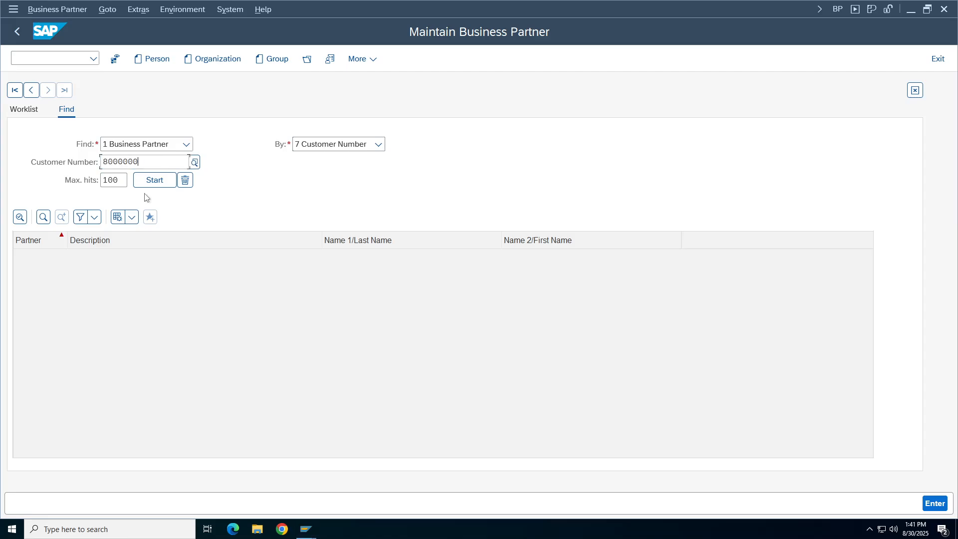
text(700)
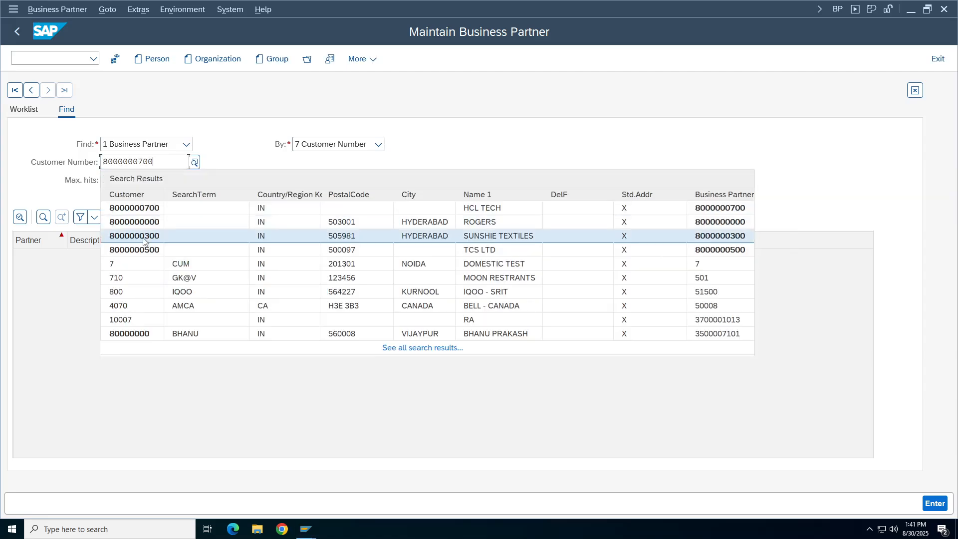
click(752, 210)
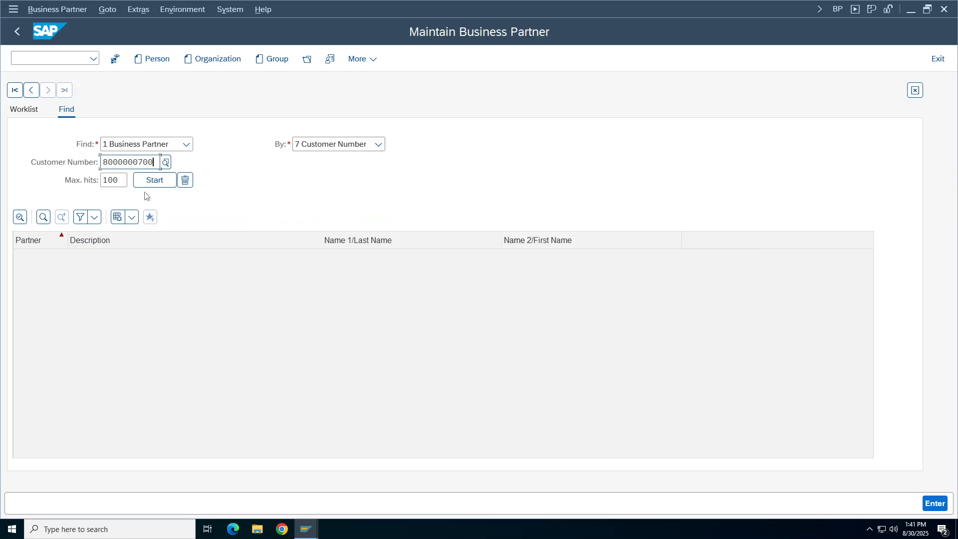
double_click(43, 260)
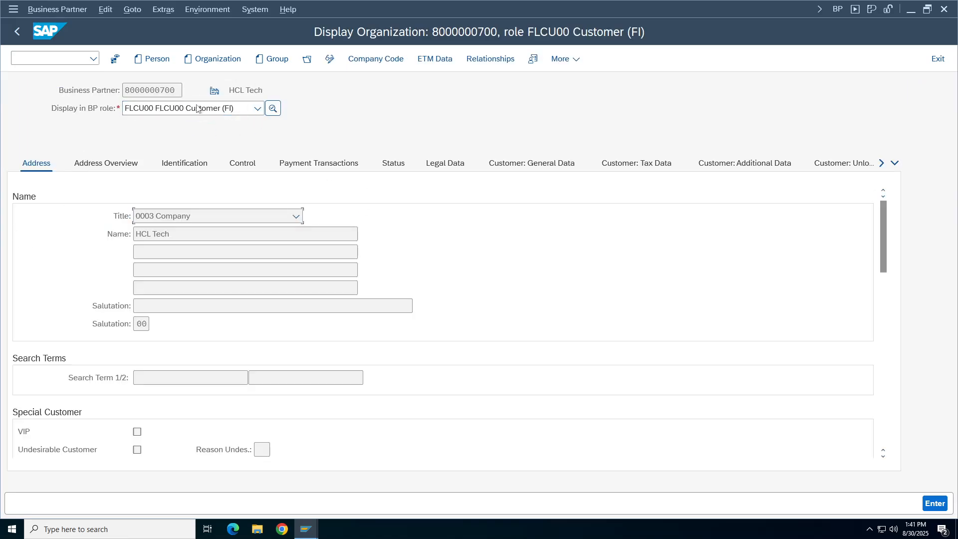
Switch HCL Tech to change mode in role FLCU00 Customer (FI) and open its company code data for TA98.
click(257, 109)
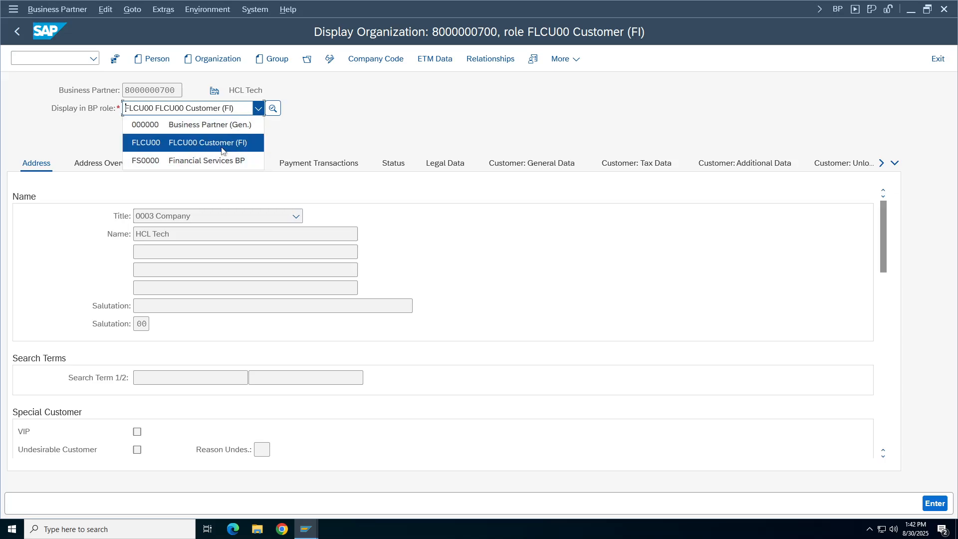
click(206, 143)
click(331, 59)
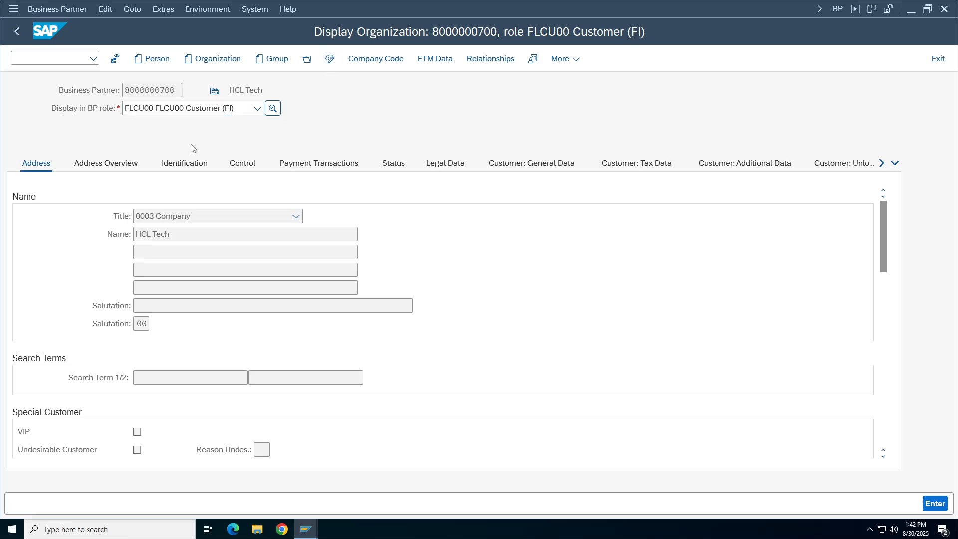
click(394, 61)
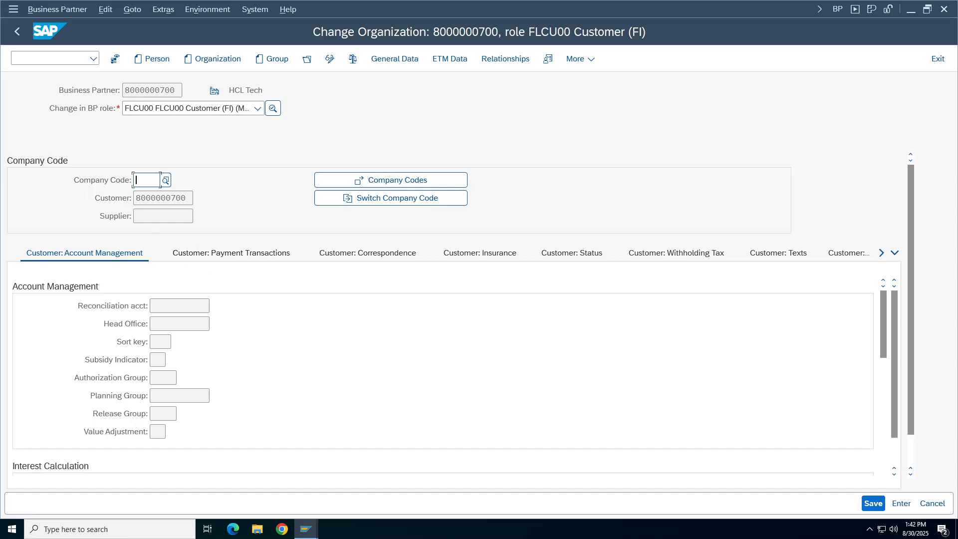
click(159, 179)
click(149, 193)
key(Return)
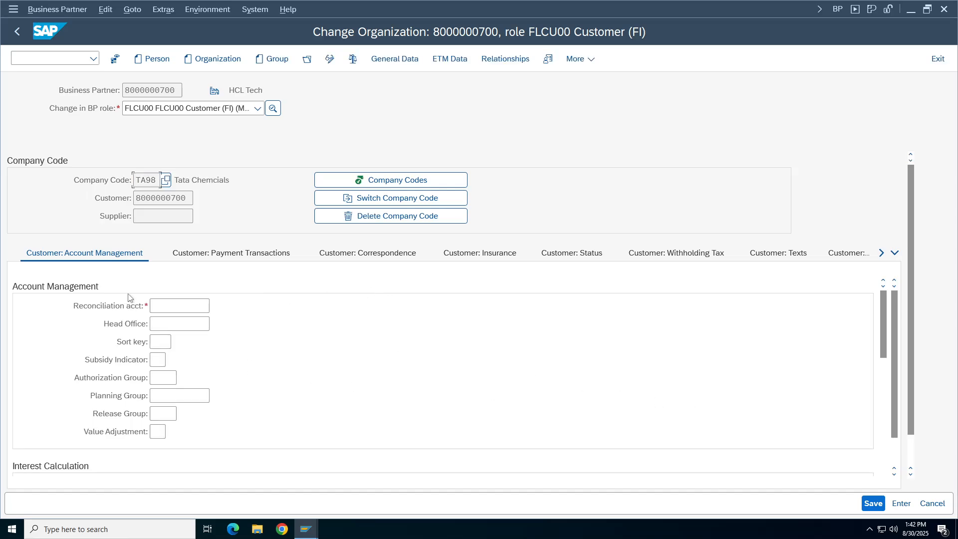
Set the customer's reconciliation account to 1002 and the sort key to 031 in the account management data.
click(167, 399)
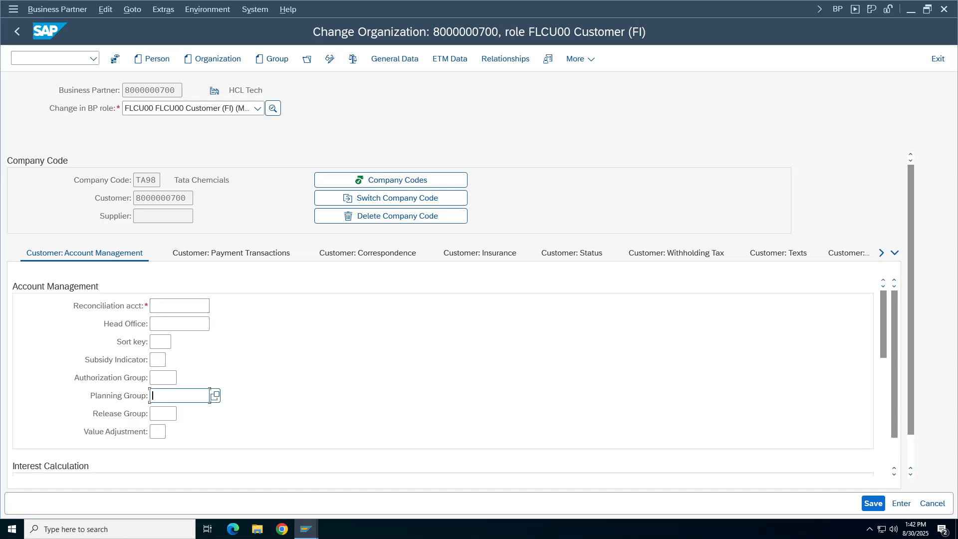
click(172, 306)
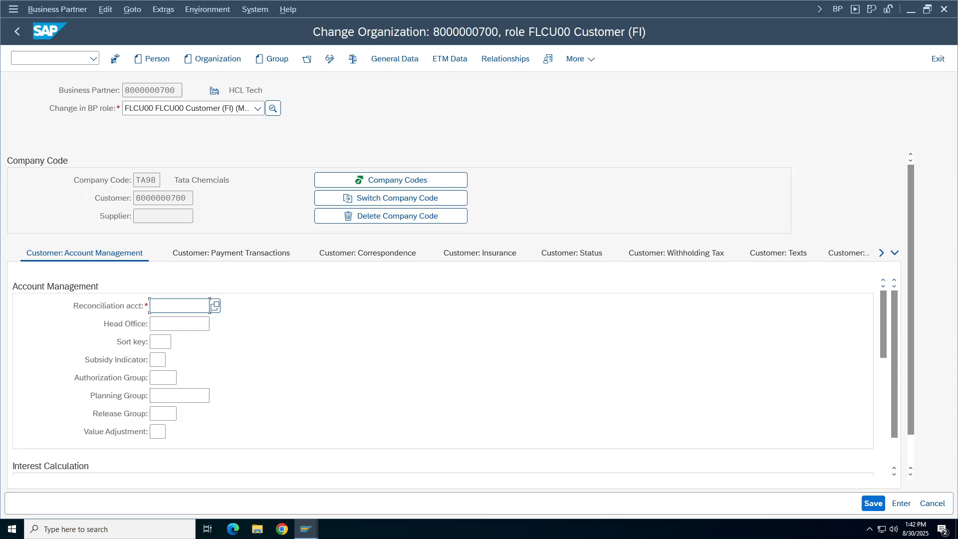
click(171, 324)
click(215, 306)
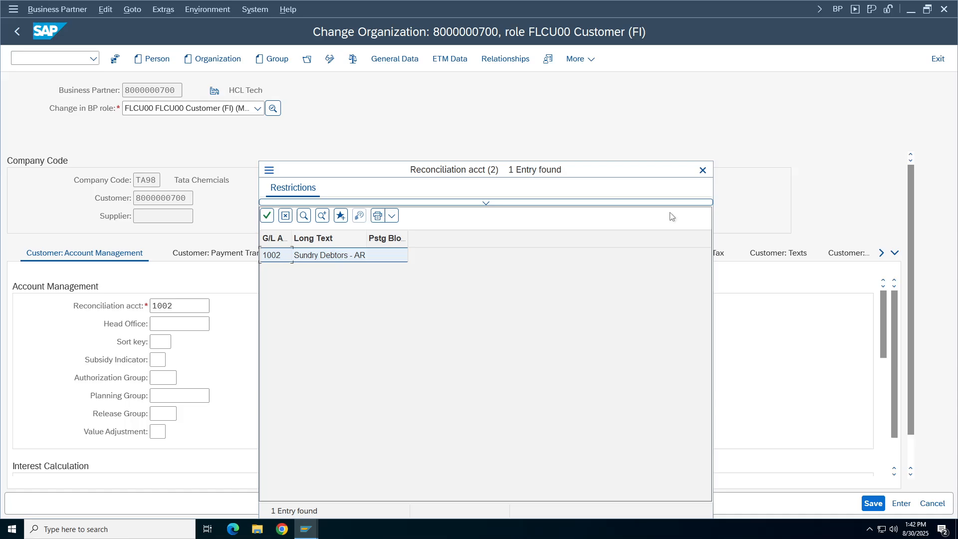
click(702, 169)
click(167, 343)
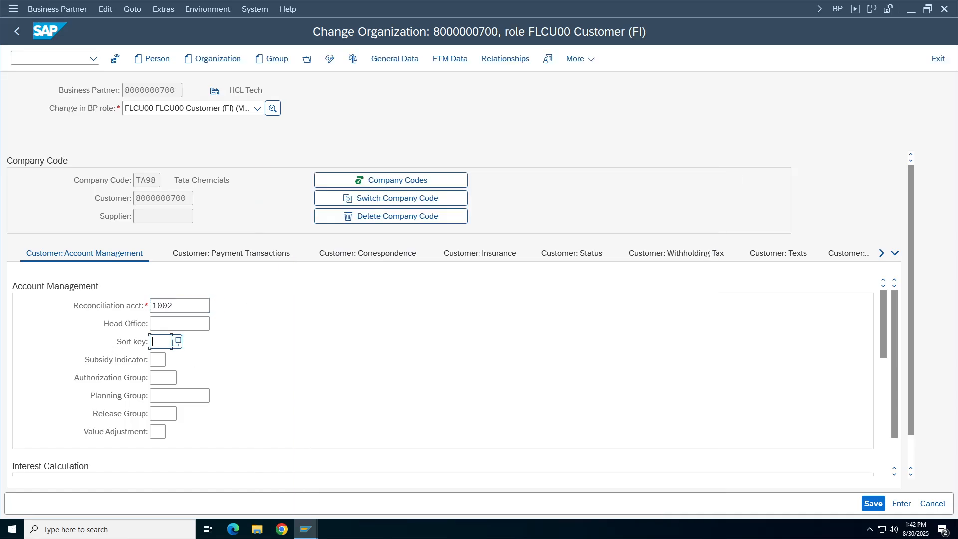
text(031)
Set the customer's terms of payment to 0001 in the payment transactions data and save the business partner.
drag(885, 332, 902, 464)
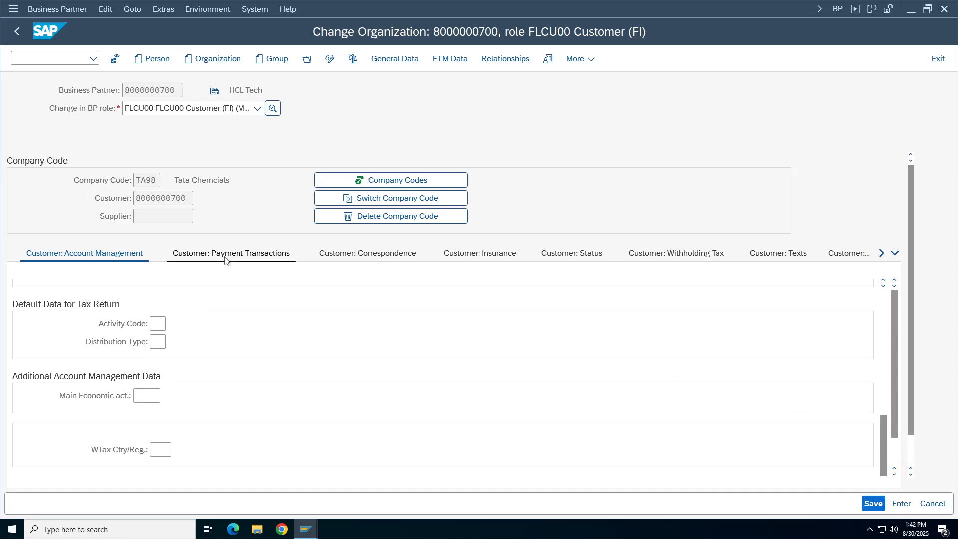
click(226, 260)
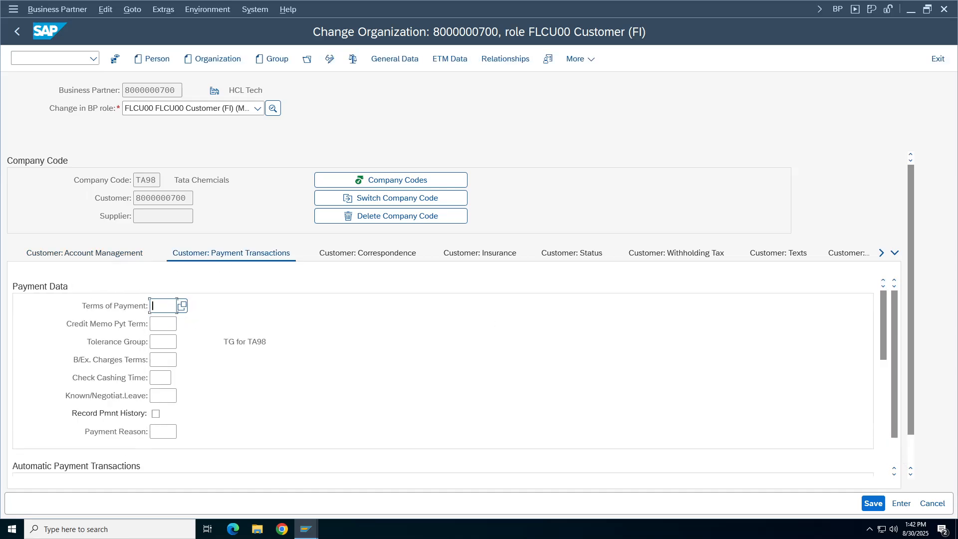
text(0001)
key(Return)
drag(285, 306, 223, 308)
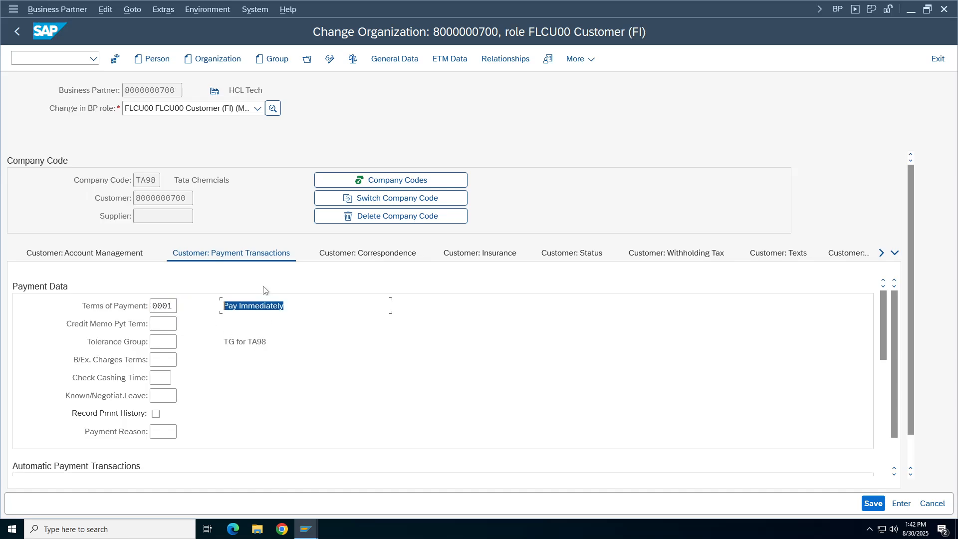
click(873, 503)
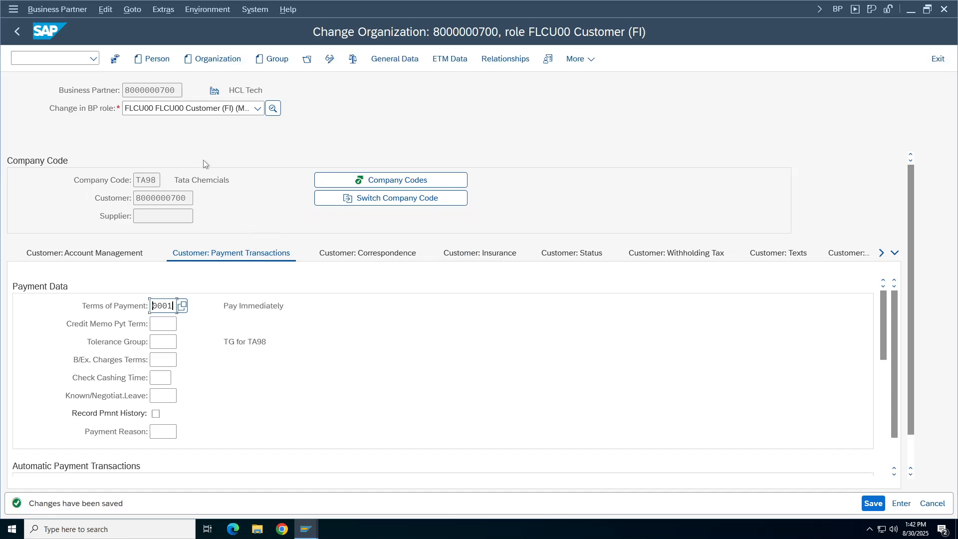
Check the selected BP role and compare HCL Tech's business partner number with its customer number.
click(258, 109)
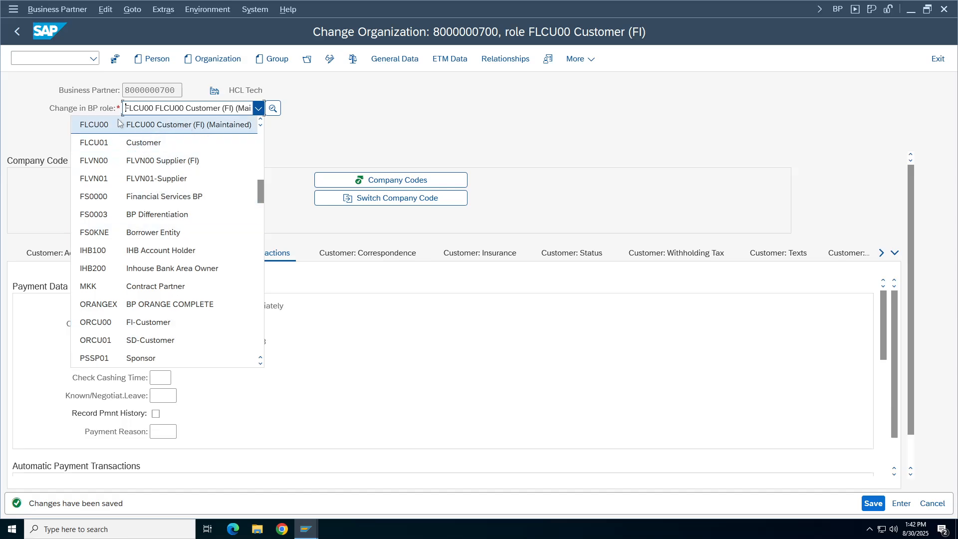
click(205, 126)
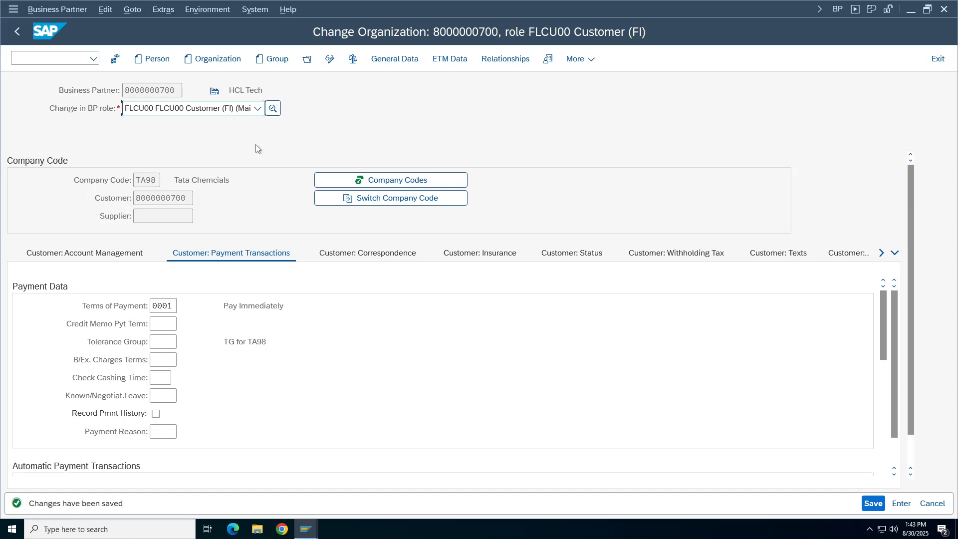
double_click(182, 90)
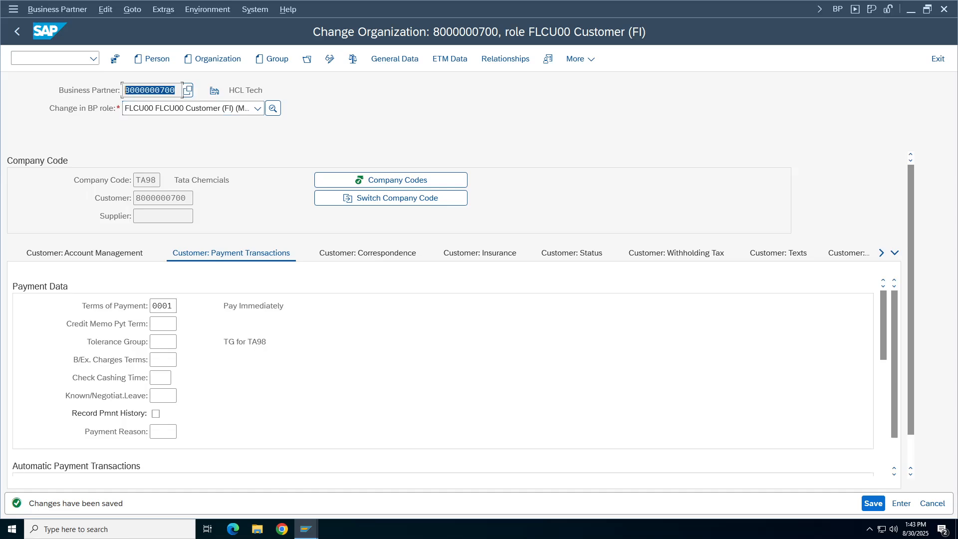
double_click(186, 198)
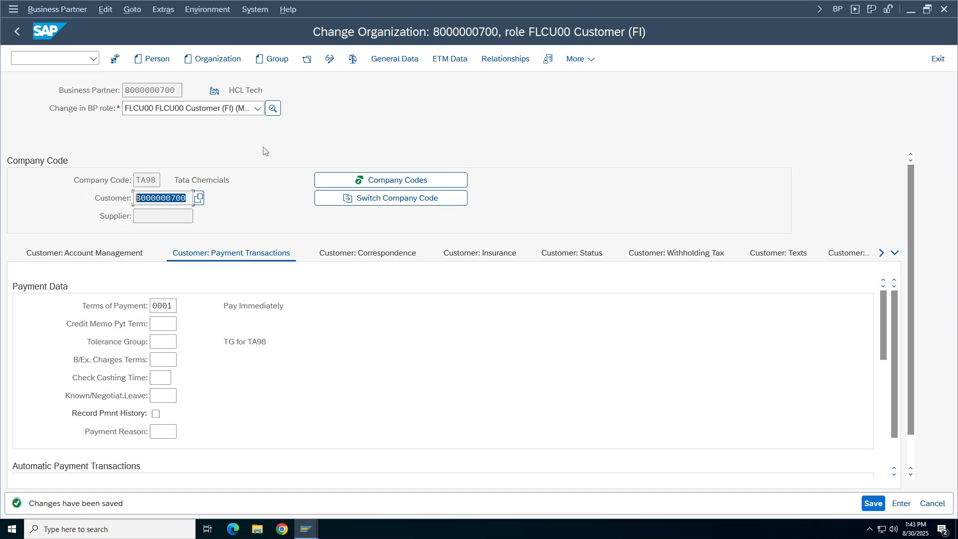
Leave the business partner, open the FD03 customer display, clear the customer number and close the initial screen.
click(17, 31)
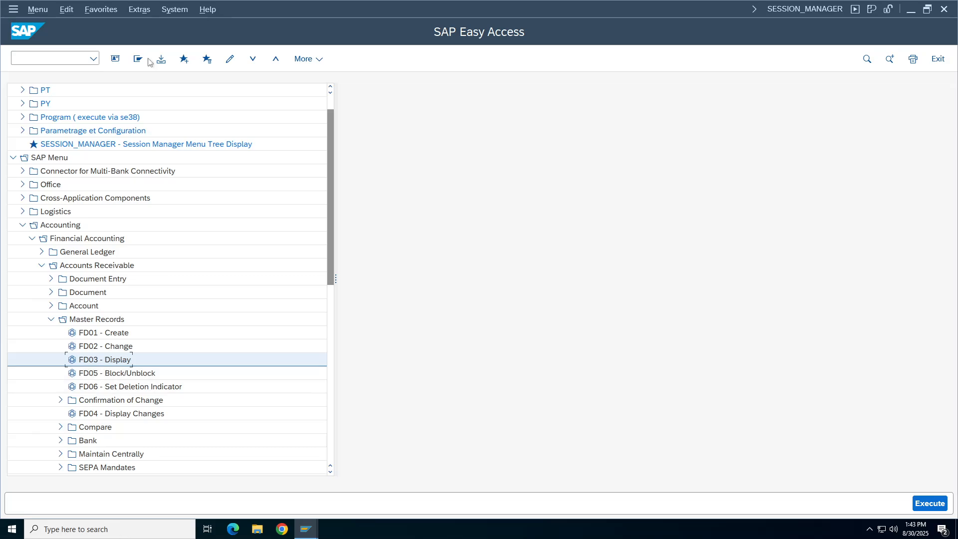
double_click(97, 362)
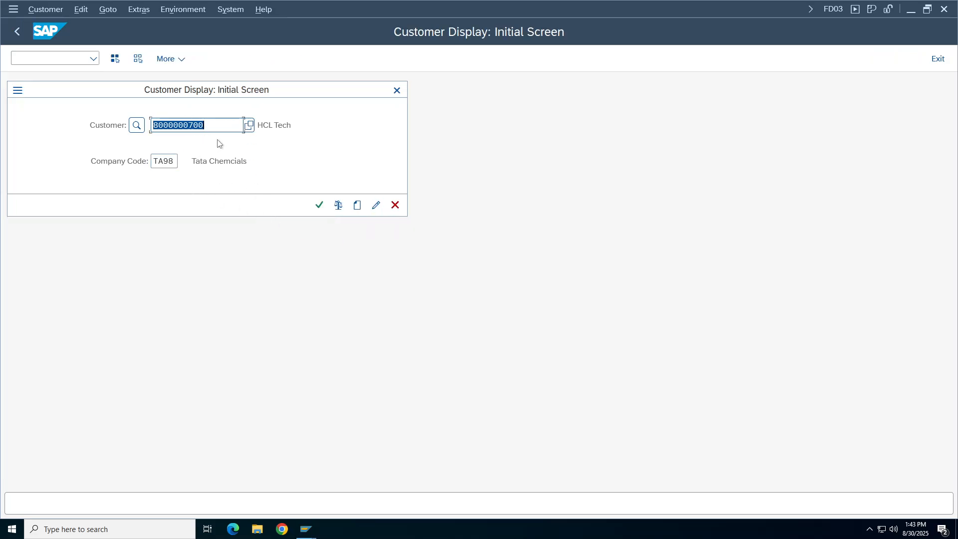
key(BackSpace)
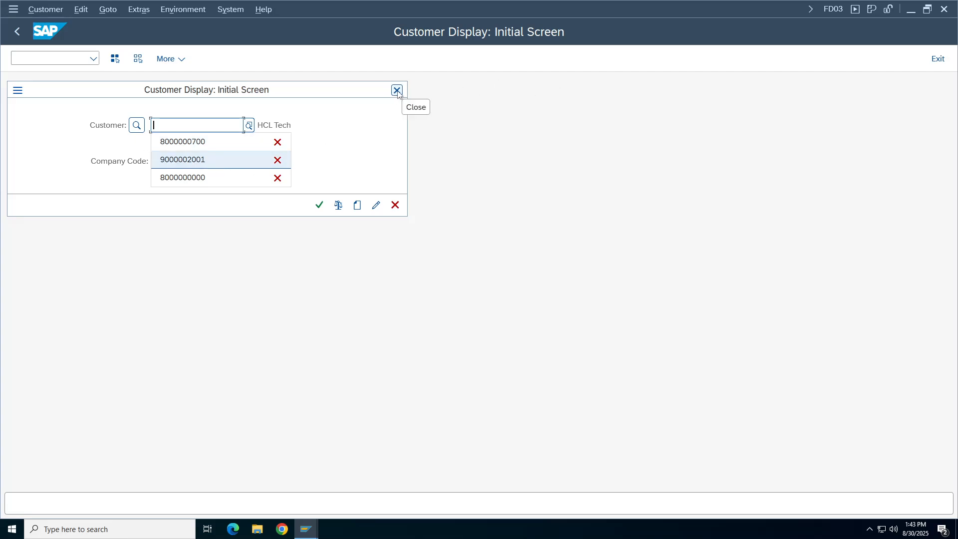
click(396, 90)
Collapse the Accounts Receivable folders and expand Accounts Payable under Financial Accounting in the SAP menu tree.
click(50, 319)
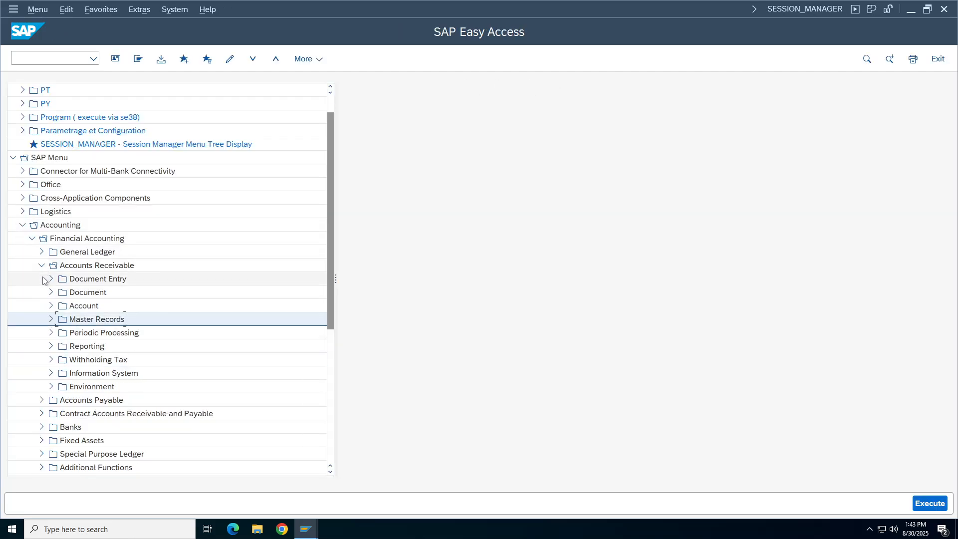
click(42, 267)
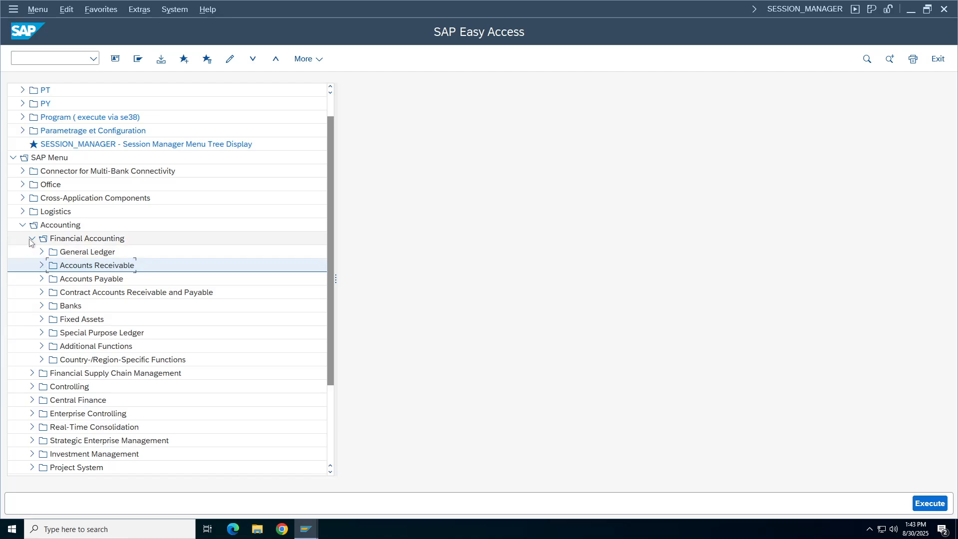
click(32, 239)
click(32, 238)
click(41, 278)
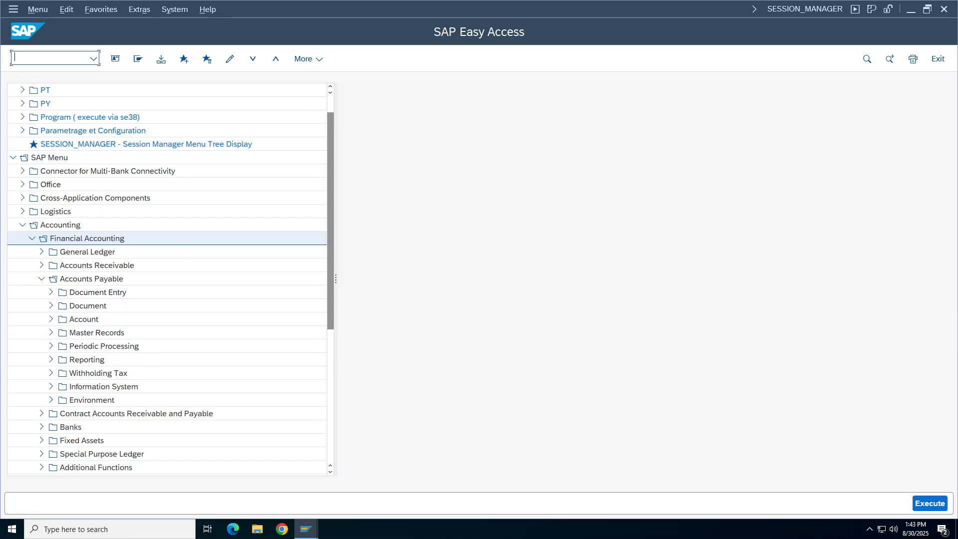
Start transaction BP and set the business partner search criterion to Supplier Number.
text(bp)
key(Return)
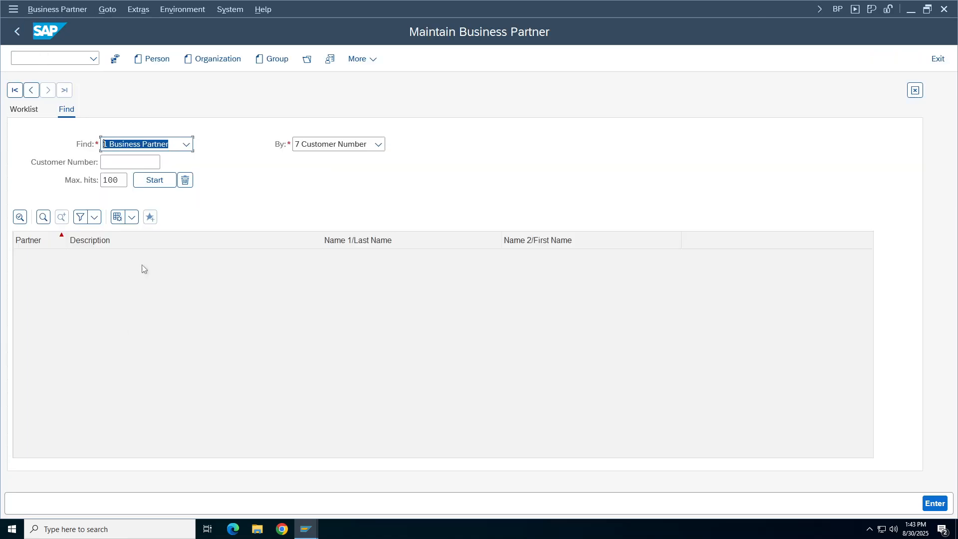
click(132, 163)
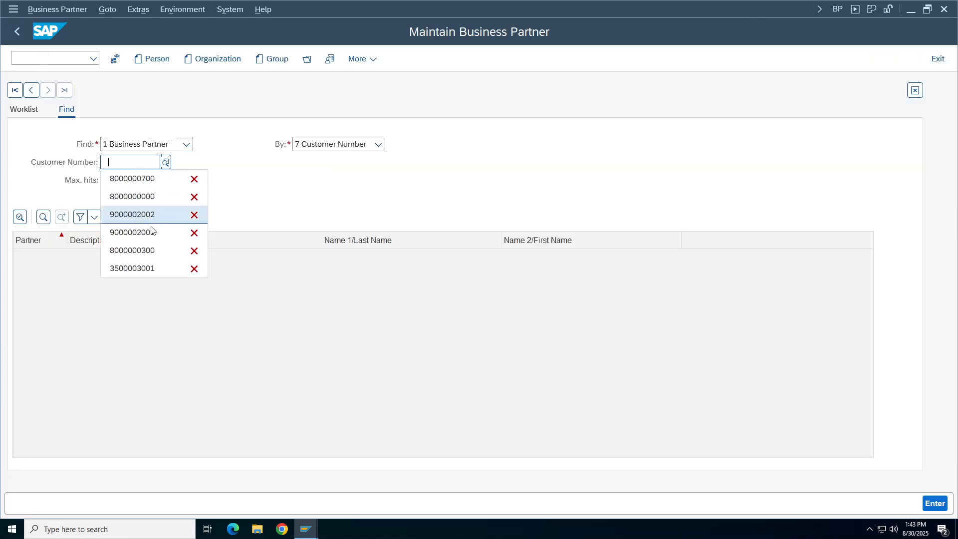
click(334, 145)
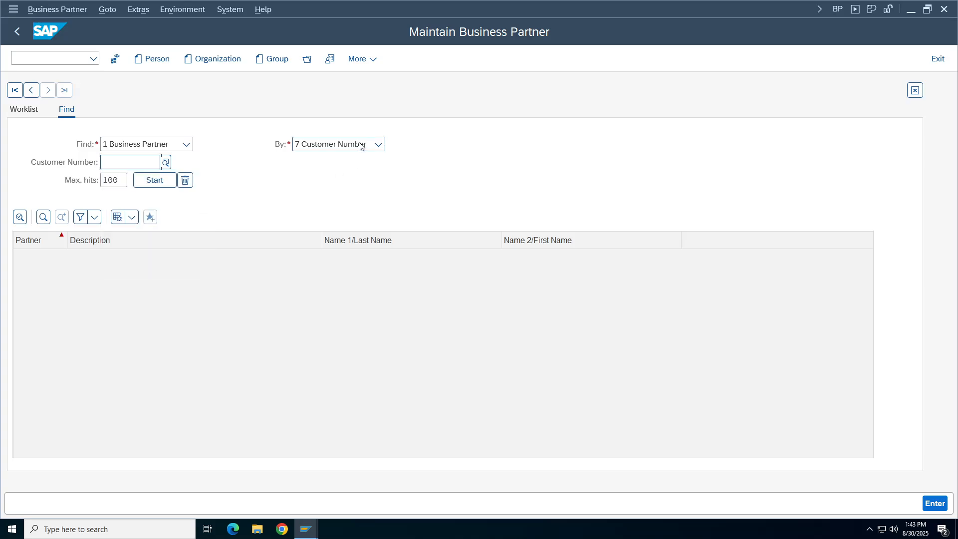
click(323, 287)
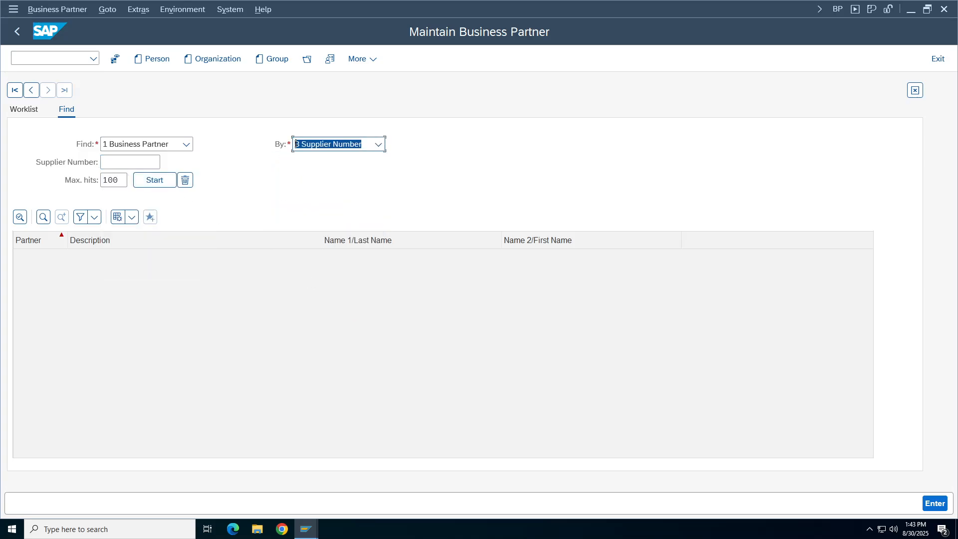
Find the business partner for TCS India Pvt Ltd by its supplier number and open its record.
click(159, 163)
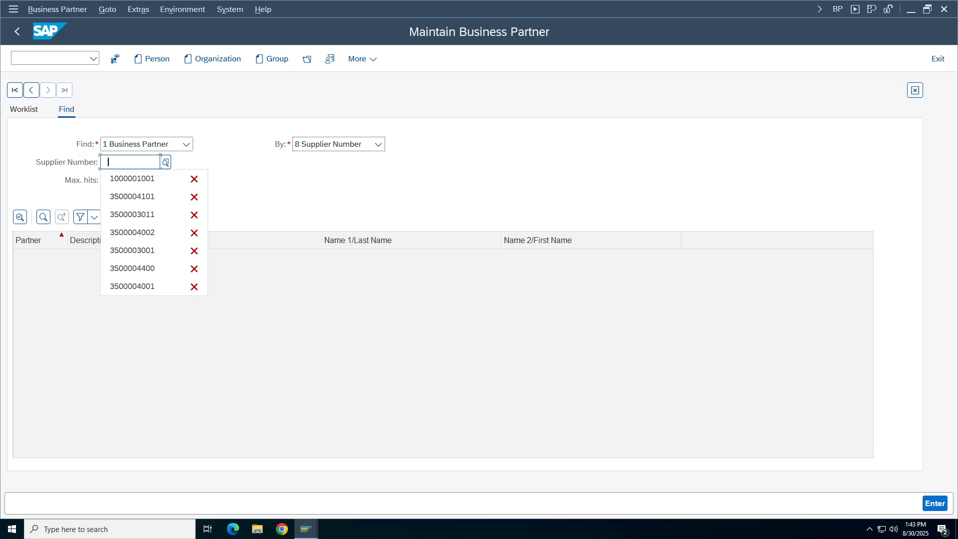
click(165, 179)
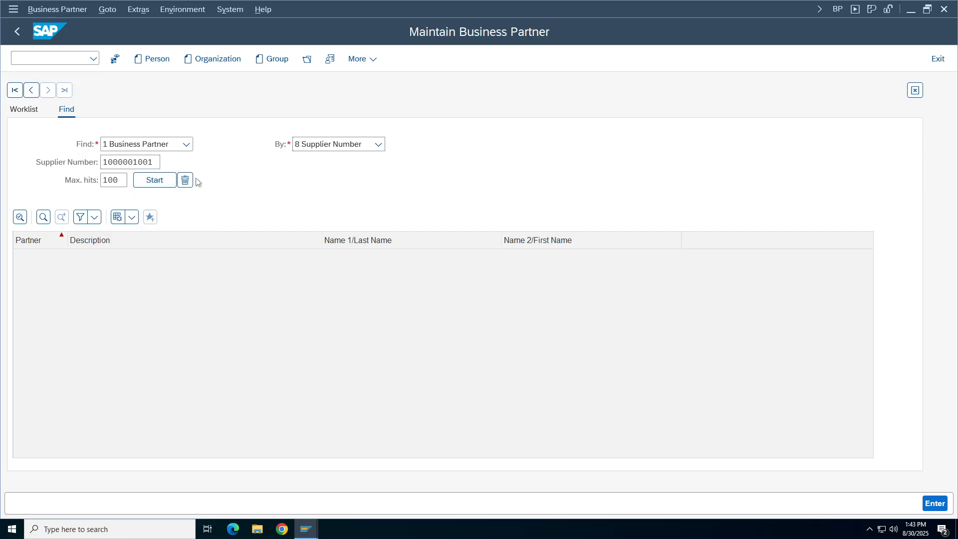
key(Return)
double_click(47, 259)
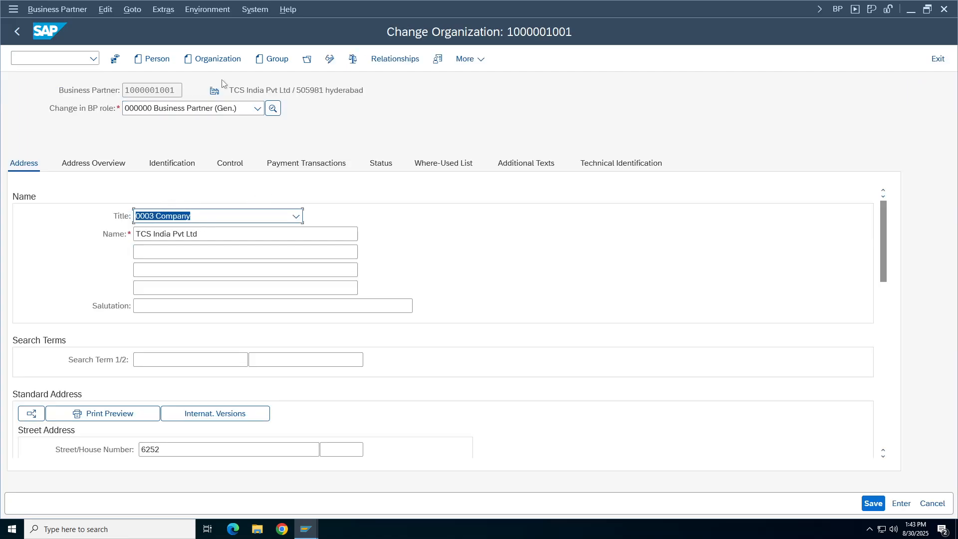
Look through the BP roles offered for TCS India Pvt Ltd in change mode.
click(257, 109)
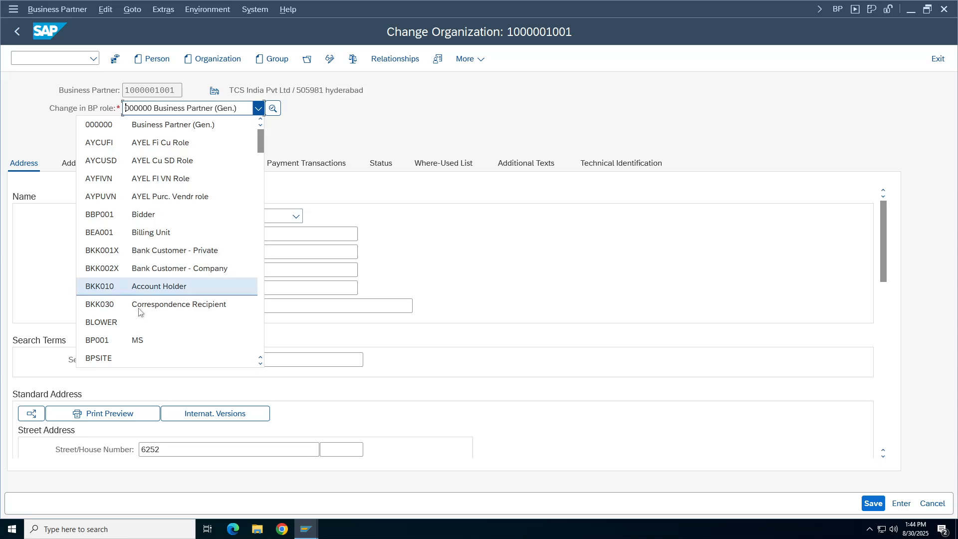
click(257, 109)
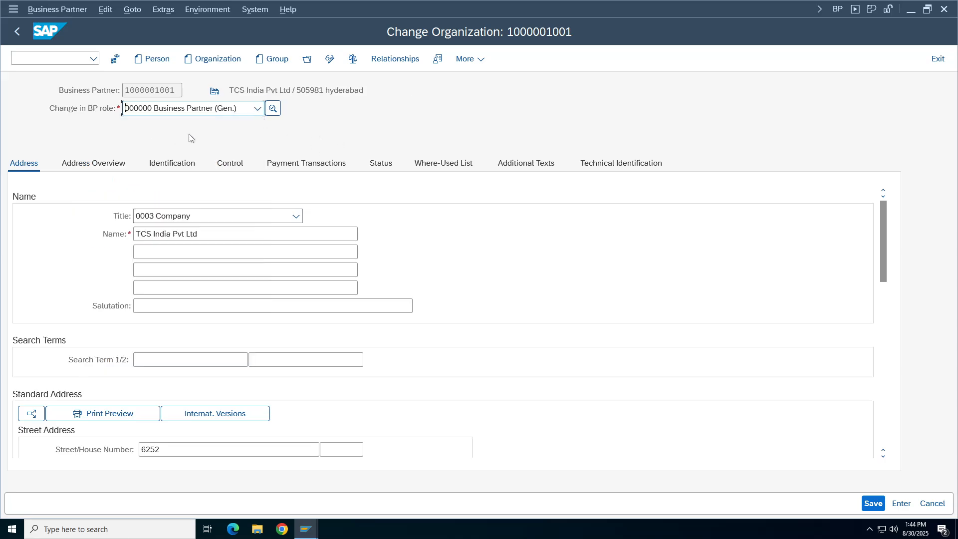
click(258, 108)
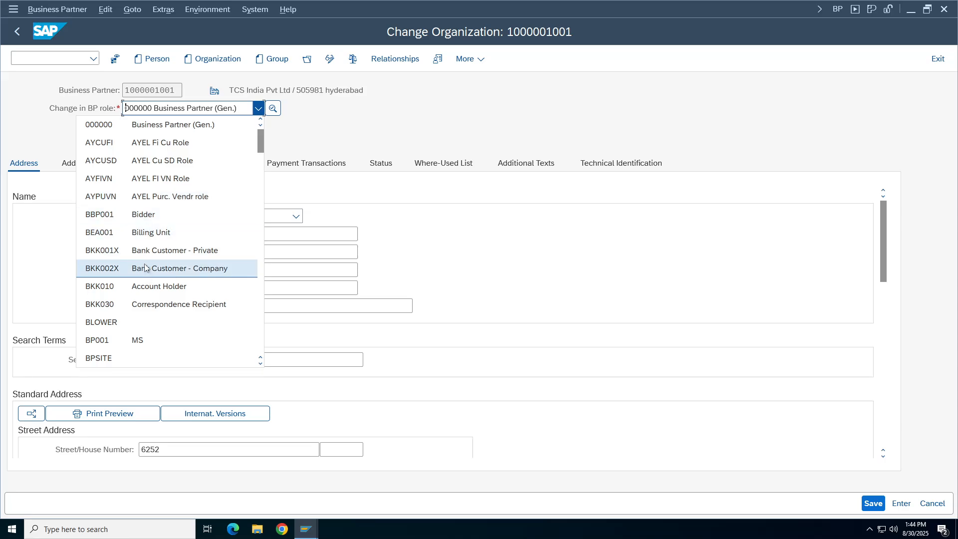
key(f)
click(382, 123)
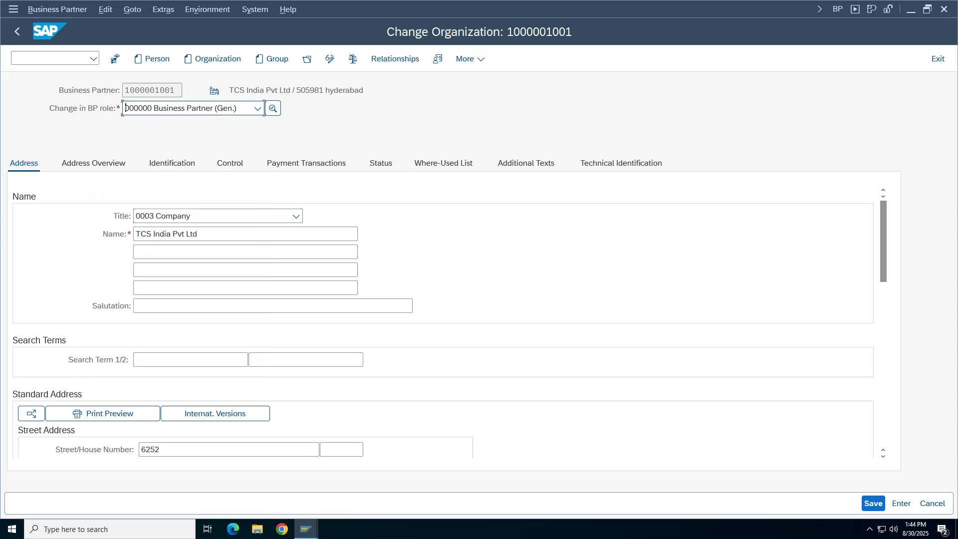
Switch TCS India Pvt Ltd to display mode and view its business partner number and assigned BP roles.
click(328, 59)
click(329, 59)
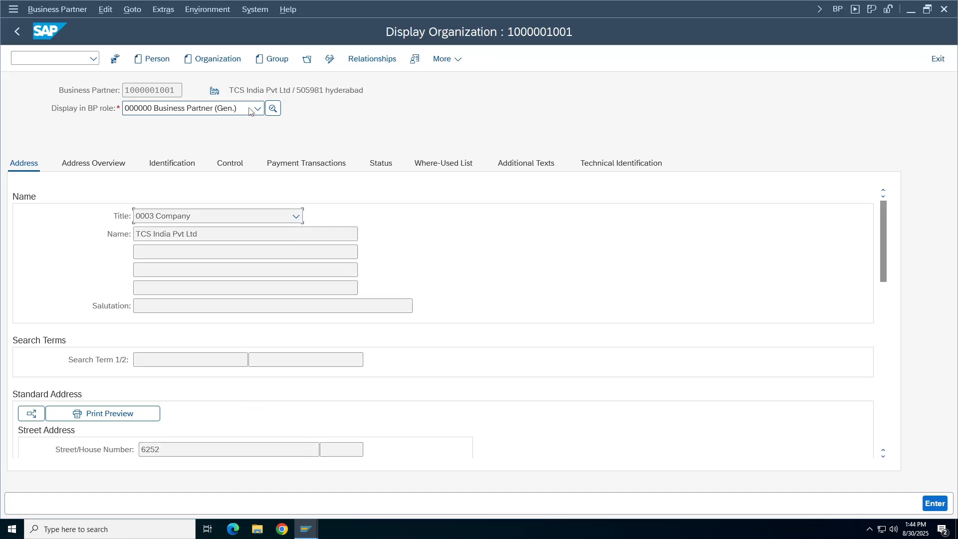
drag(176, 91, 124, 91)
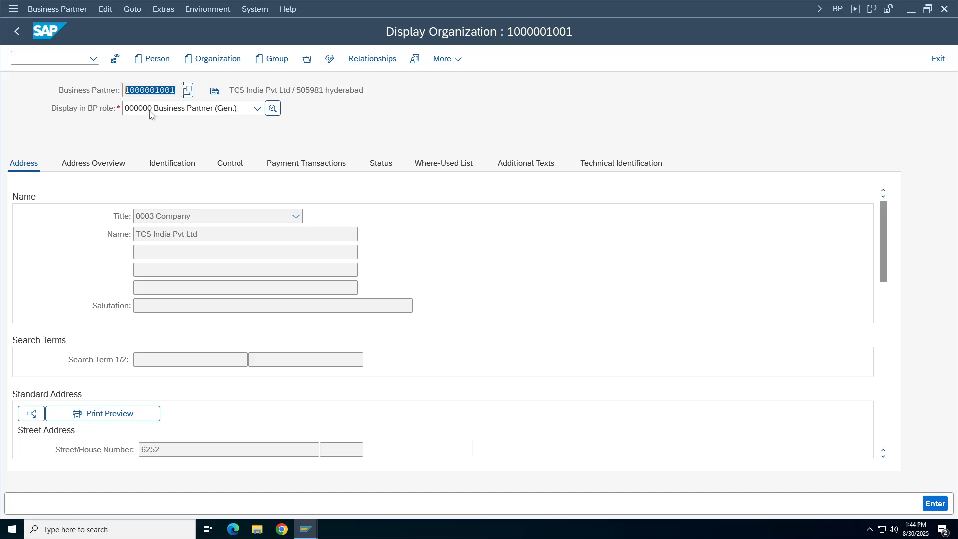
click(164, 111)
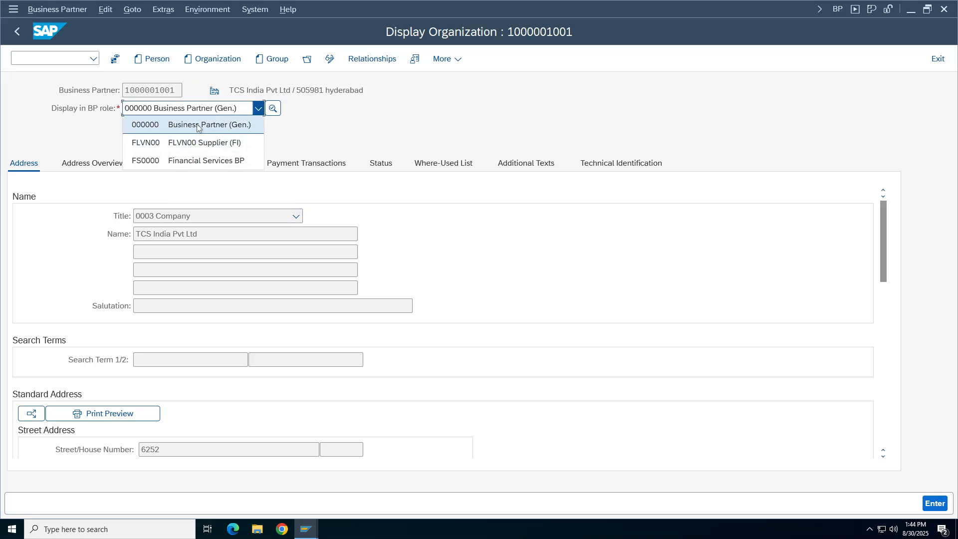
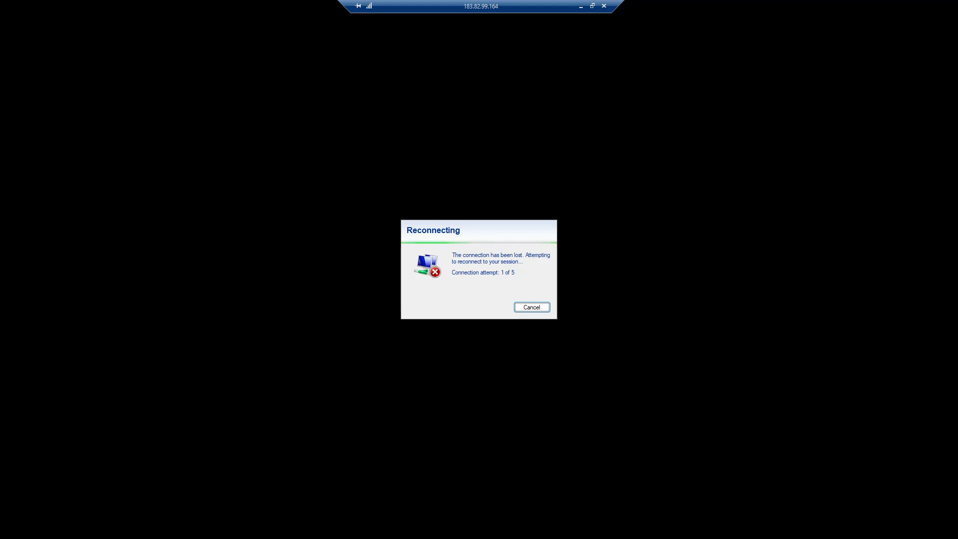
Cancel the remote session's reconnection attempt and check the available Wi-Fi networks in Windows.
click(541, 306)
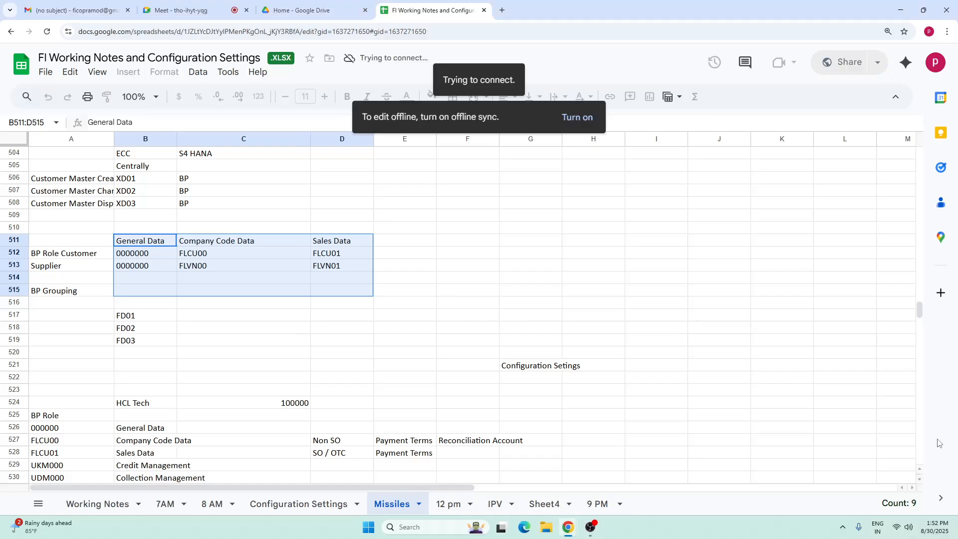
click(901, 527)
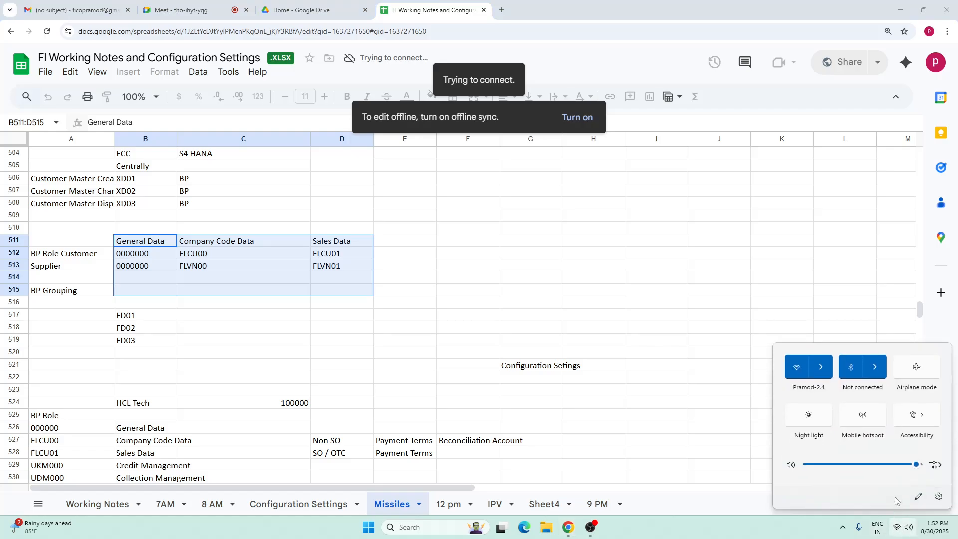
click(821, 367)
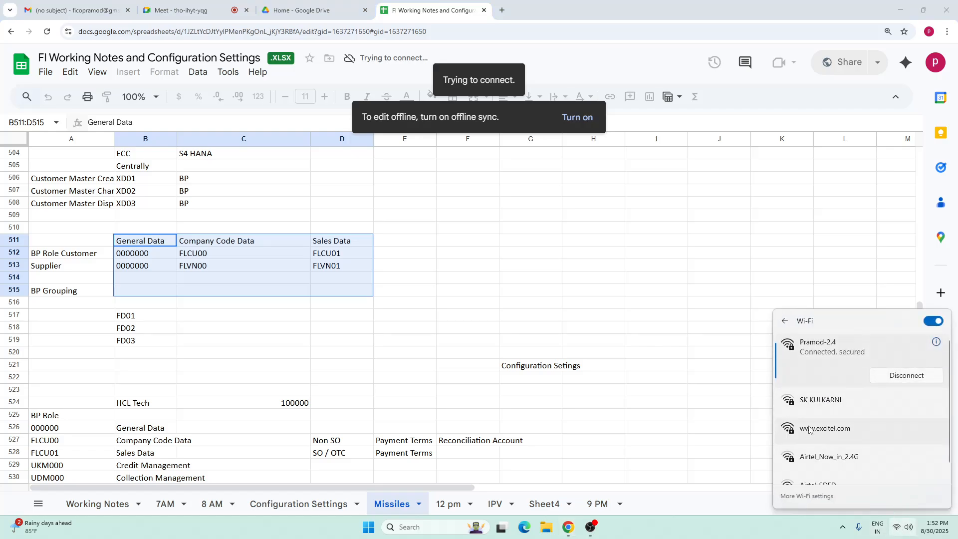
scroll(949, 405, down, 1)
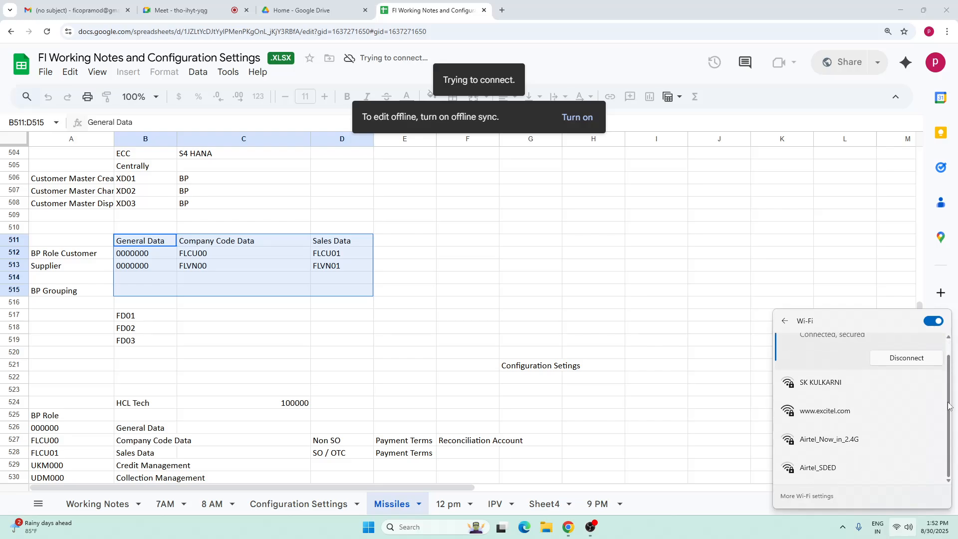
scroll(945, 352, up, 1)
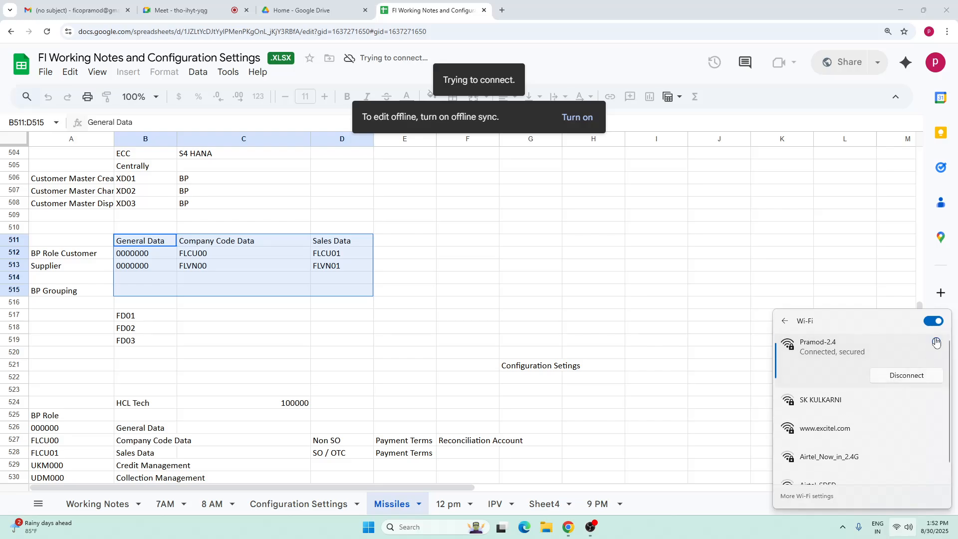
Turn Wi-Fi off and back on to reset the network connection.
click(933, 322)
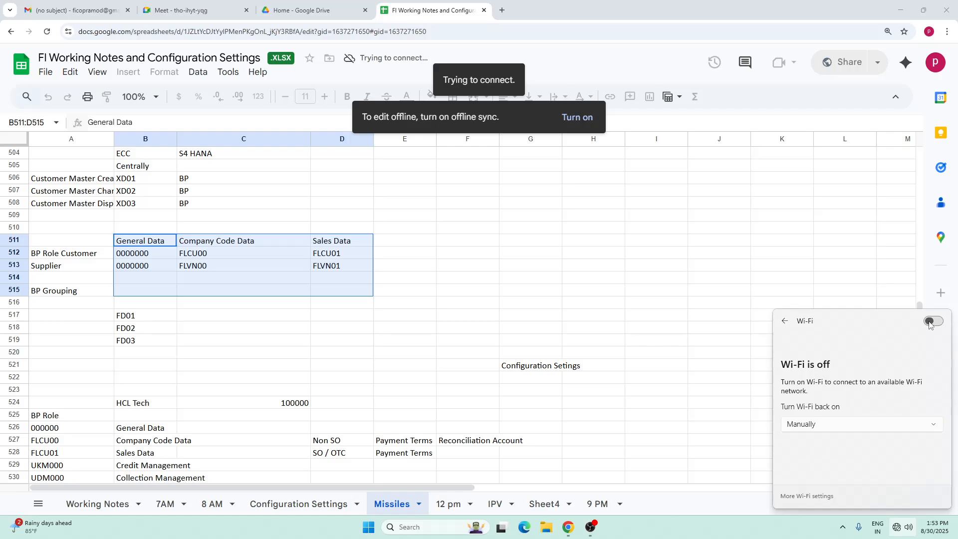
click(645, 289)
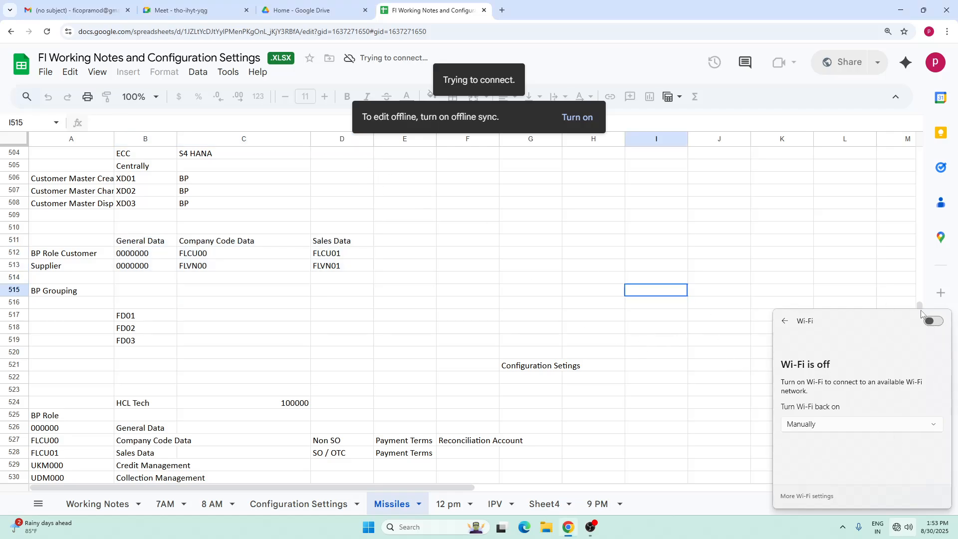
click(930, 321)
click(541, 528)
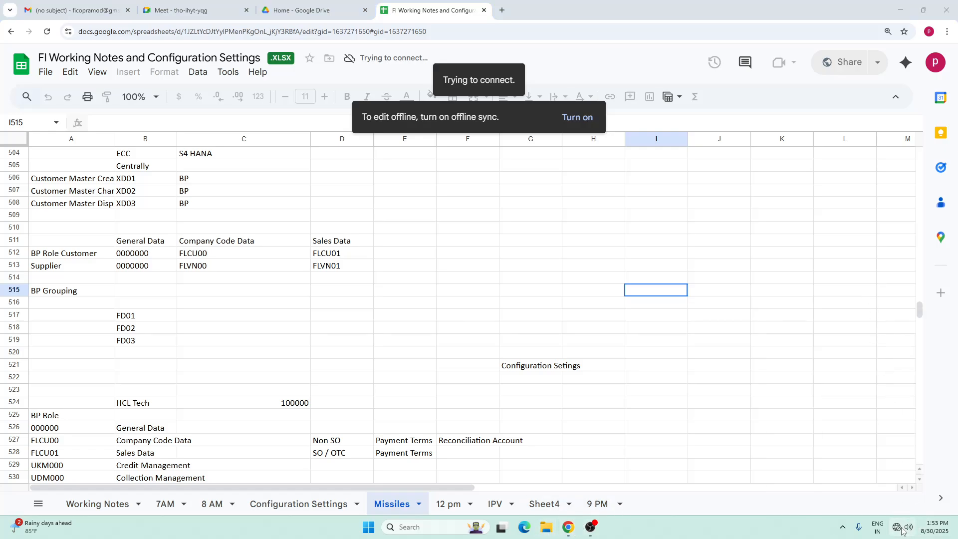
click(484, 330)
click(539, 227)
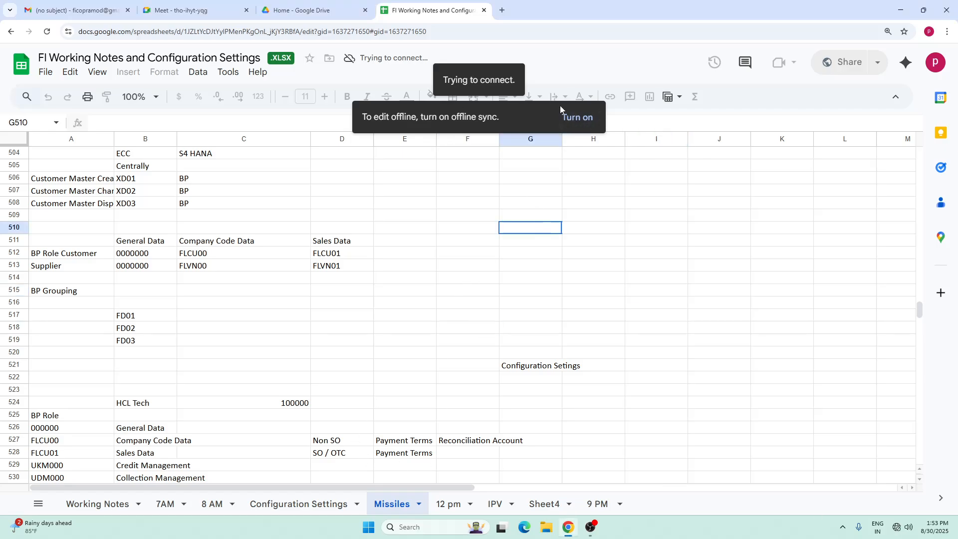
click(575, 118)
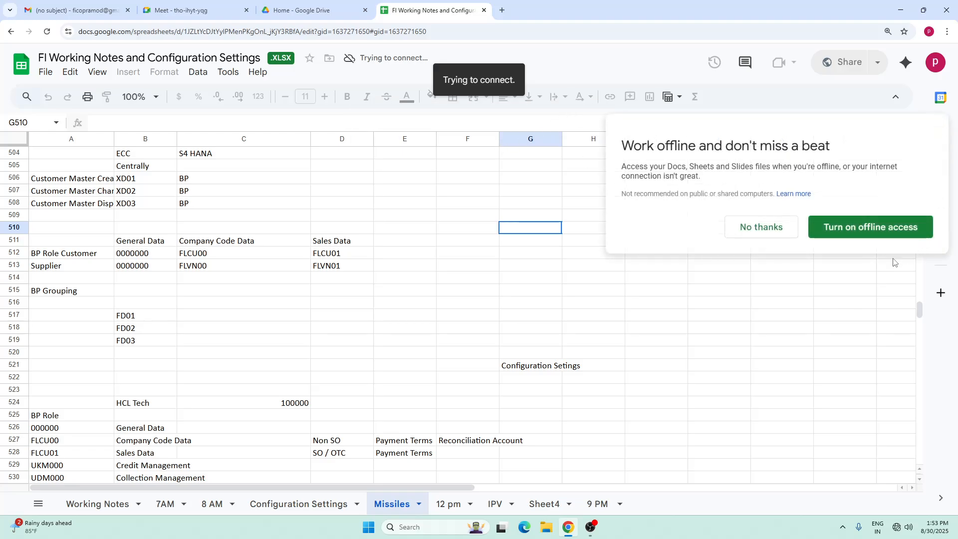
click(773, 231)
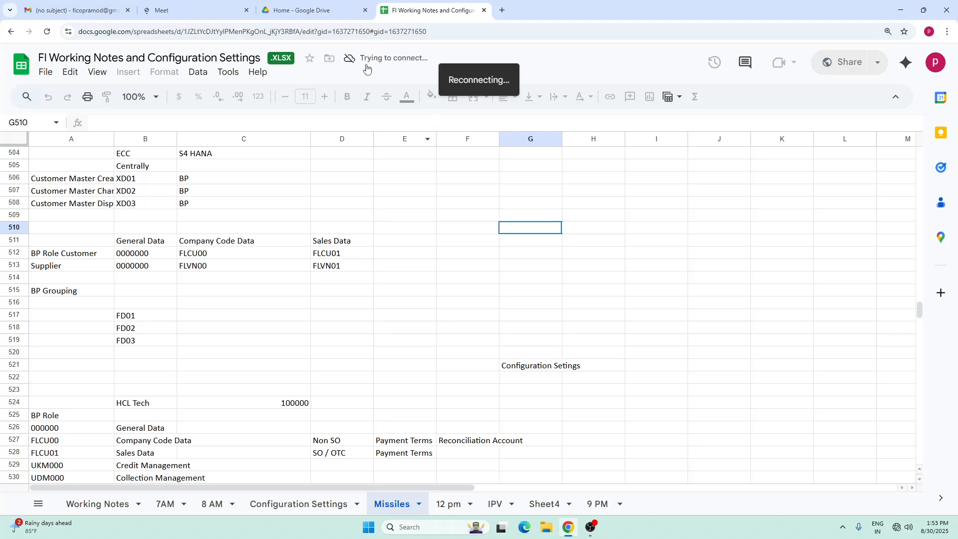
Switch to the Google Meet call to rejoin the meeting and check the network connection.
click(202, 12)
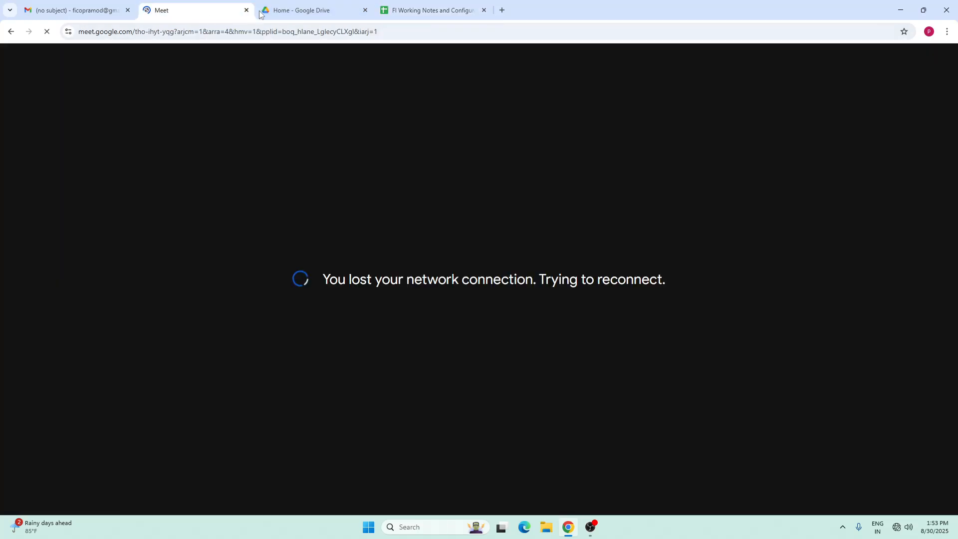
click(271, 12)
click(192, 10)
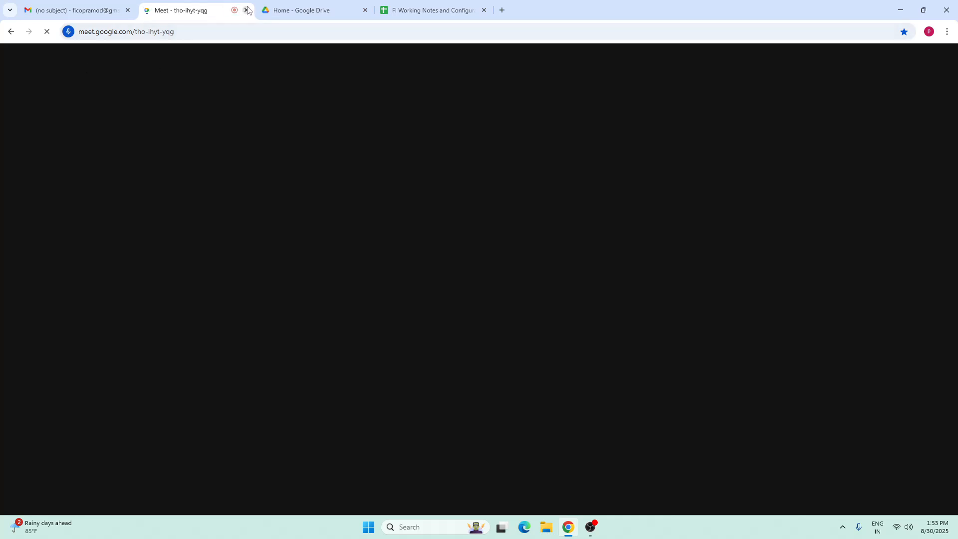
click(898, 529)
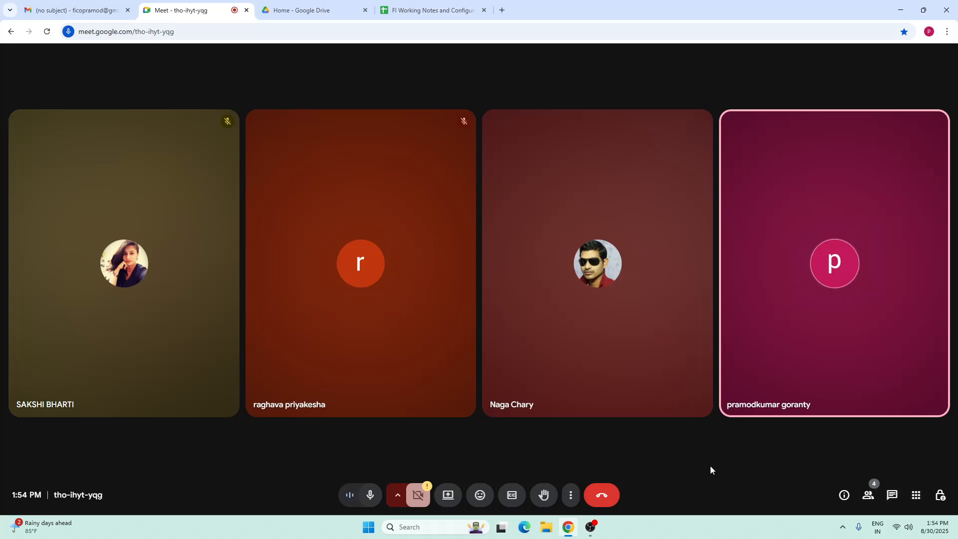
Check the OBS recording and present the entire screen in the Google Meet call, hiding the sharing notice.
click(591, 531)
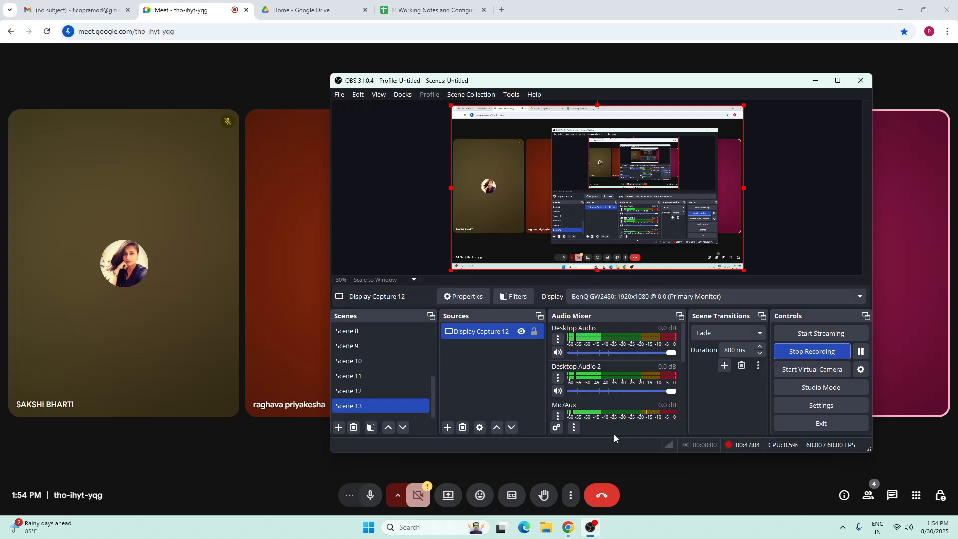
click(368, 466)
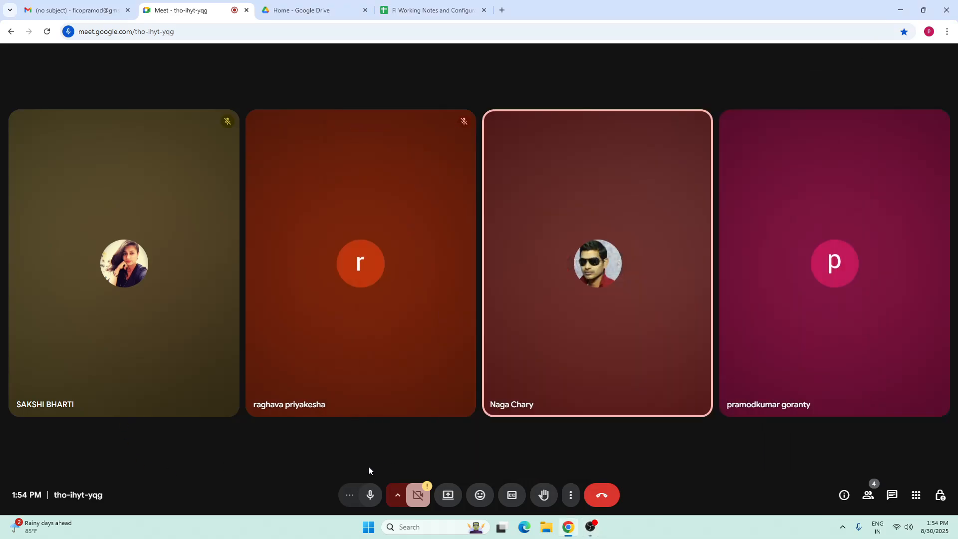
click(446, 496)
click(572, 90)
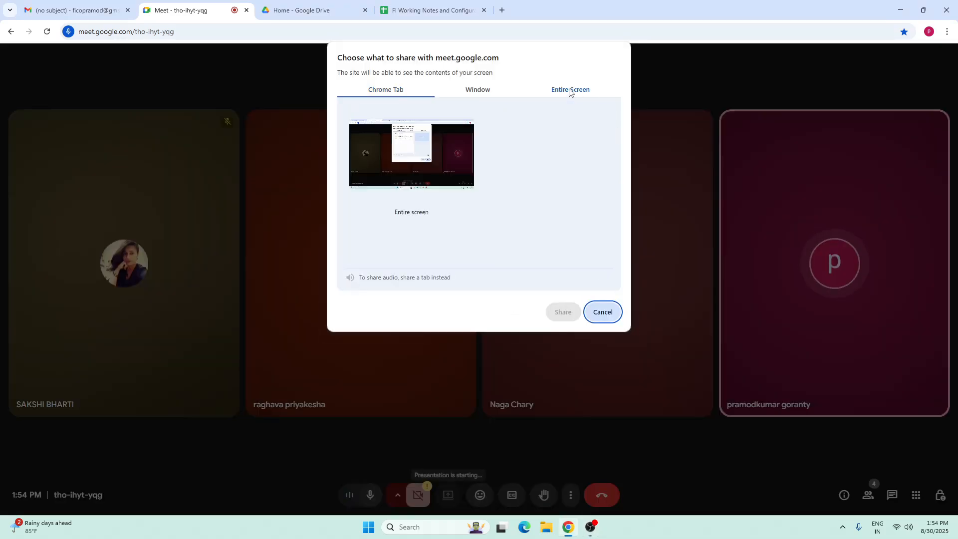
click(416, 168)
click(563, 312)
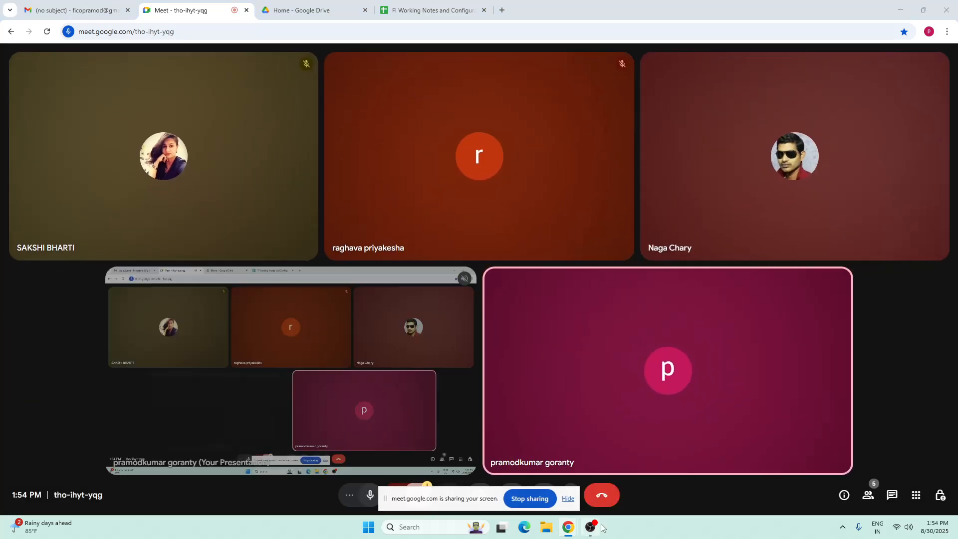
click(568, 498)
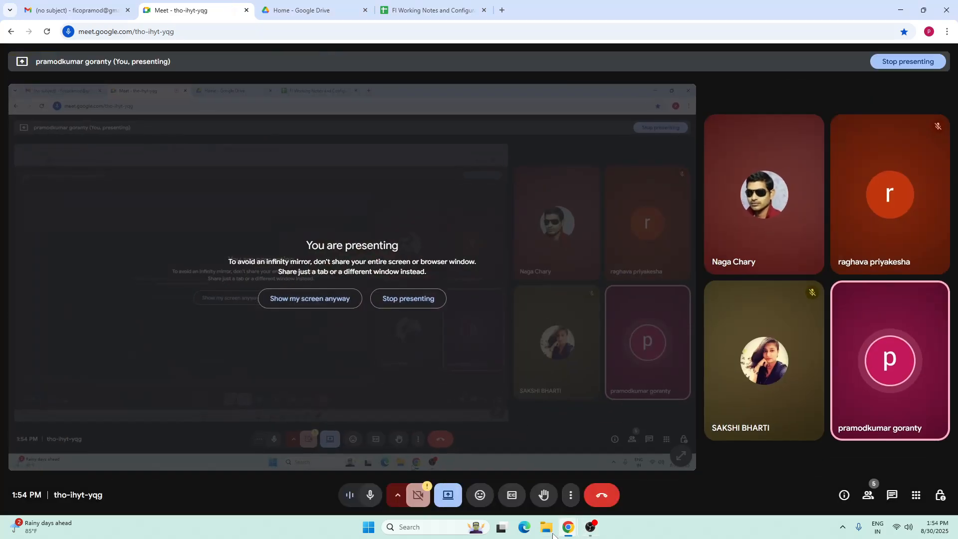
Open Remote Desktop Connection and reconnect to the saved computer with its stored credentials.
click(431, 527)
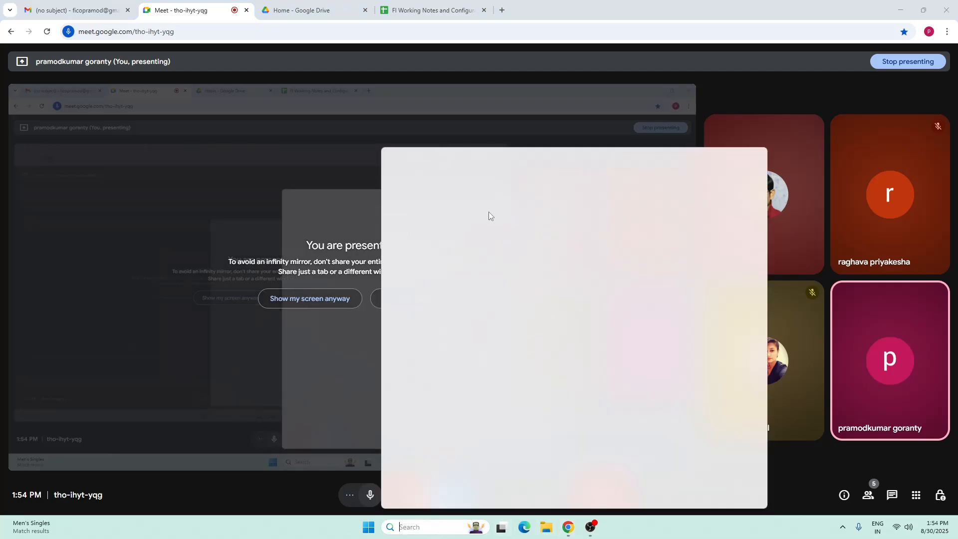
click(450, 189)
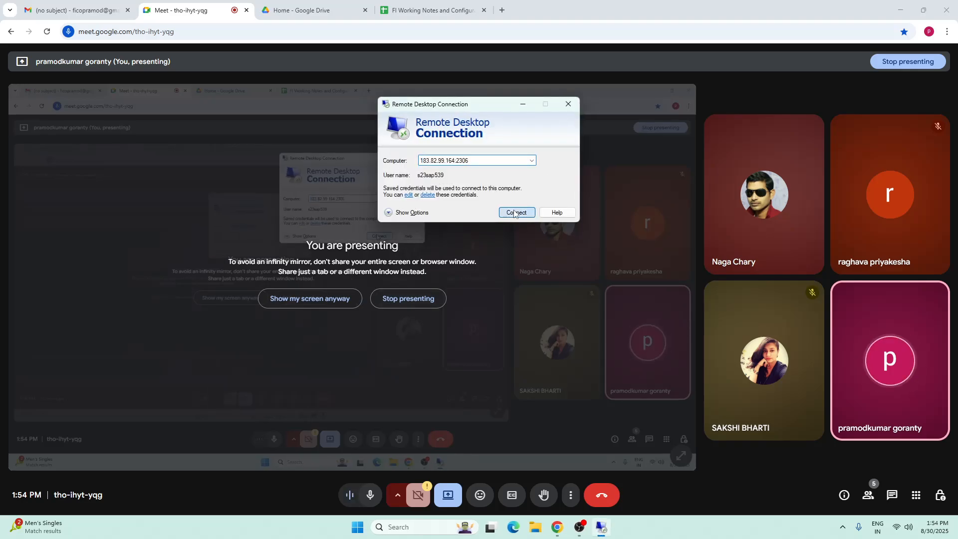
click(513, 212)
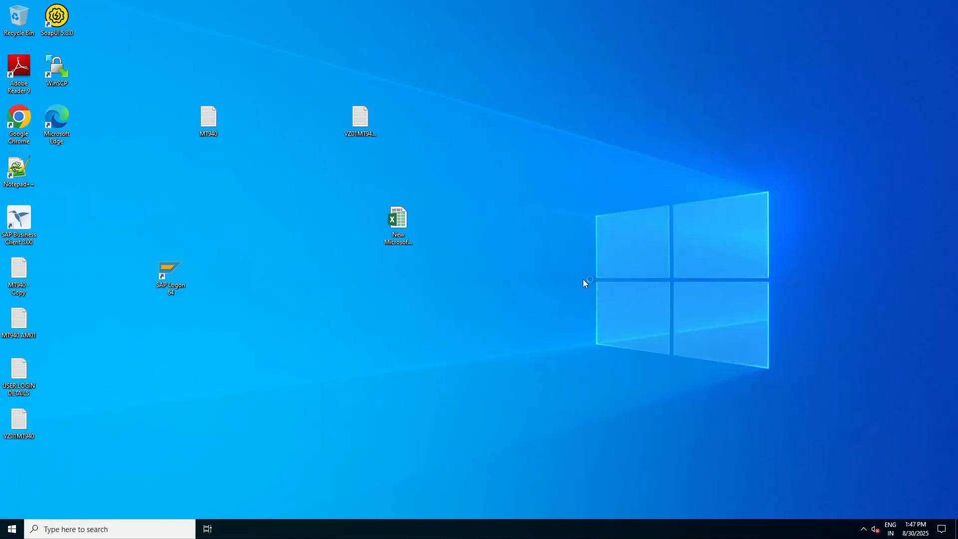
right_click(580, 280)
click(623, 308)
right_click(534, 280)
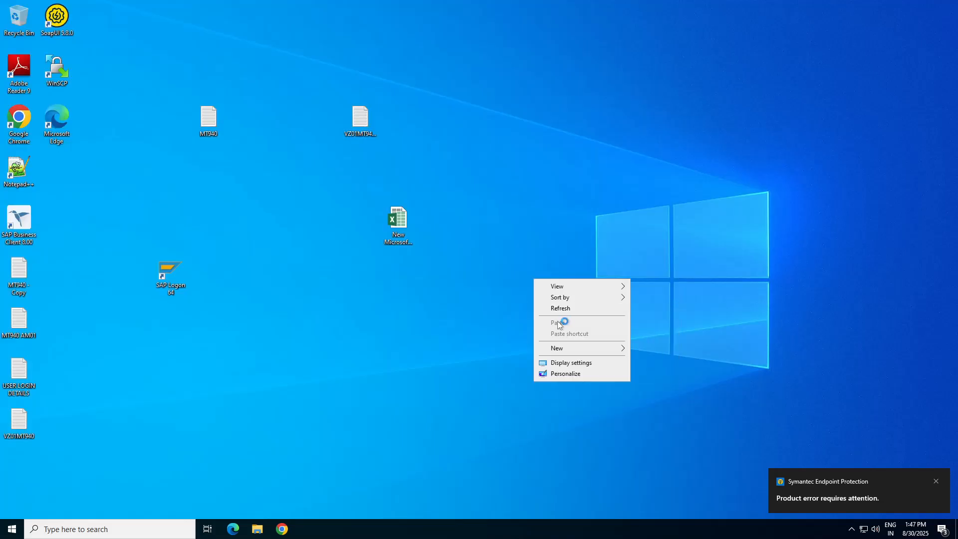
click(558, 308)
right_click(541, 294)
click(554, 322)
right_click(510, 308)
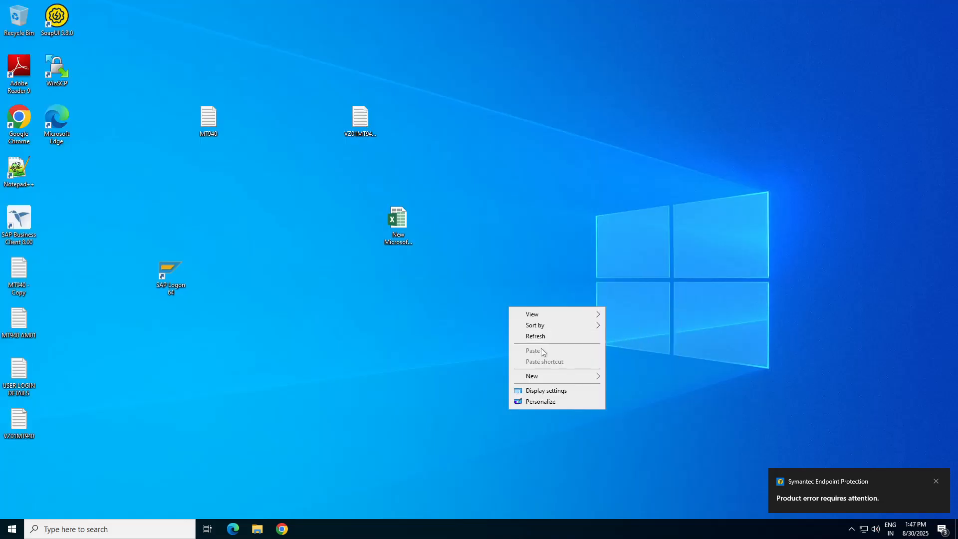
click(535, 336)
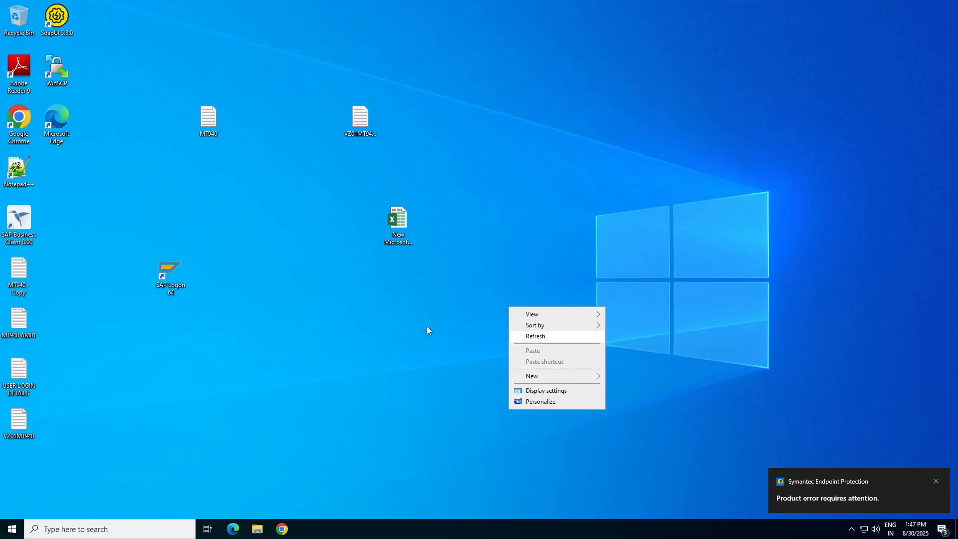
Launch SAP Logon, open the S4HANA system and log on with the user name and password.
double_click(172, 273)
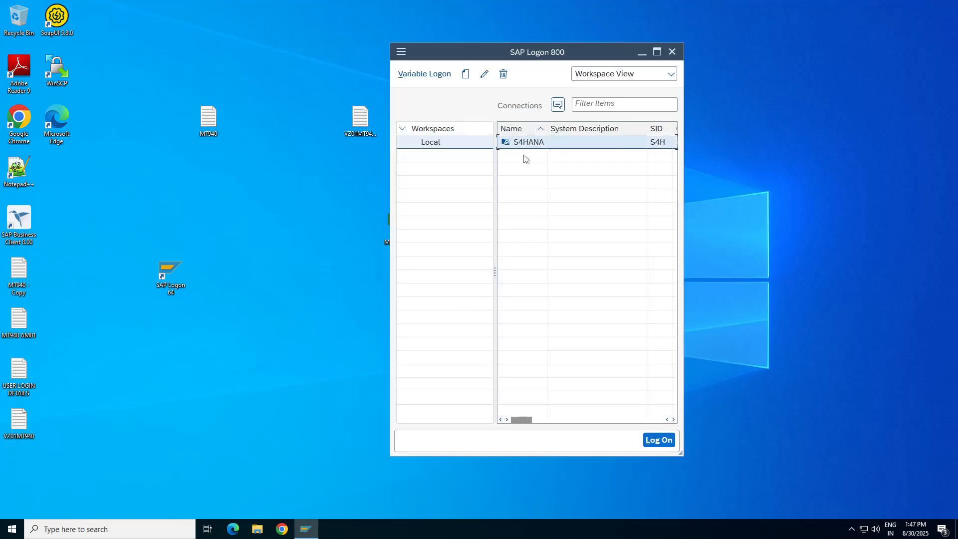
click(530, 145)
double_click(530, 145)
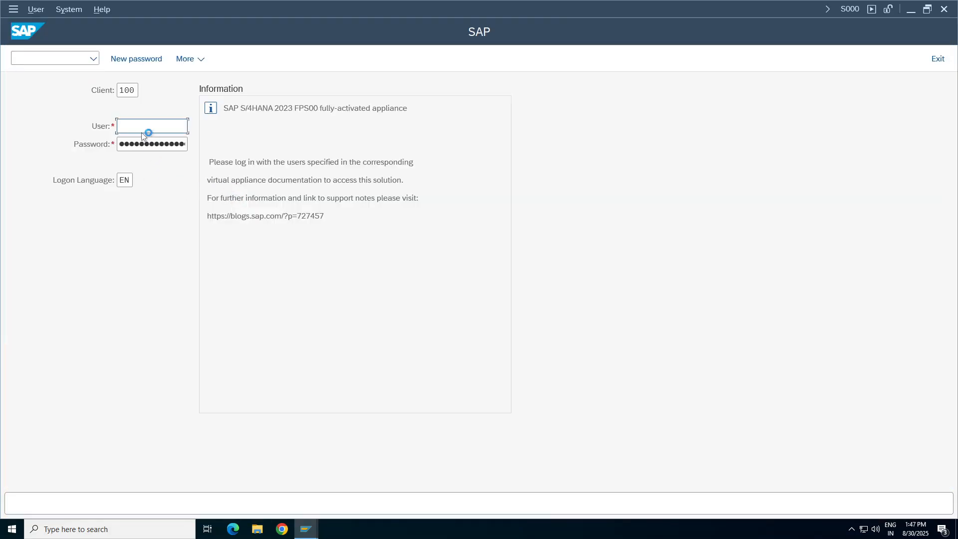
text(k)
click(135, 148)
key(Tab)
key(Return)
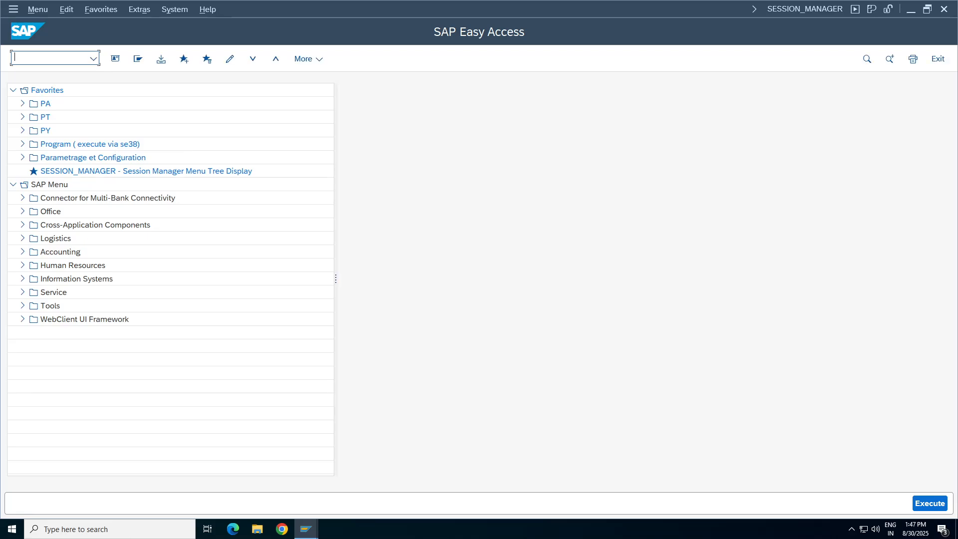
Start transaction BP, search business partners by TCS India Pvt Ltd's supplier number and open its record.
text(bp)
key(Return)
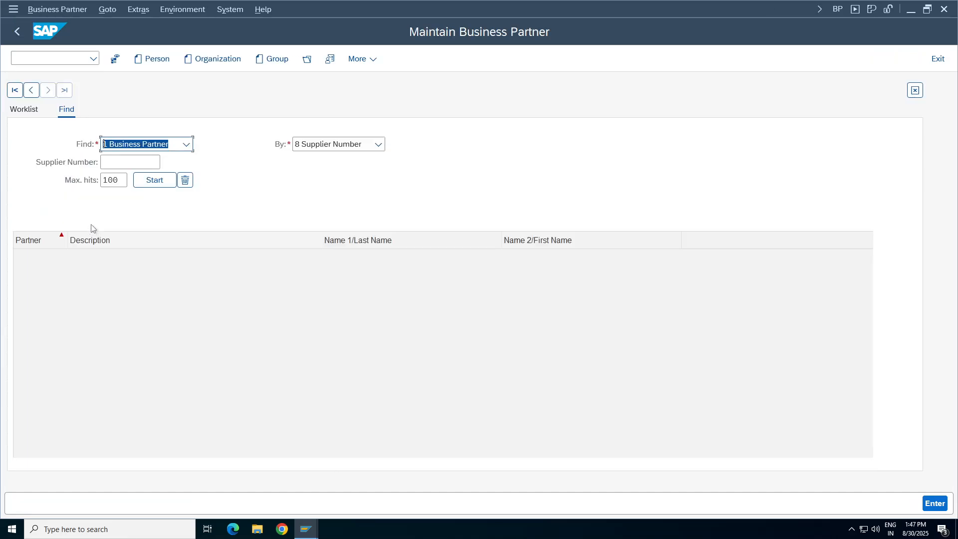
click(130, 161)
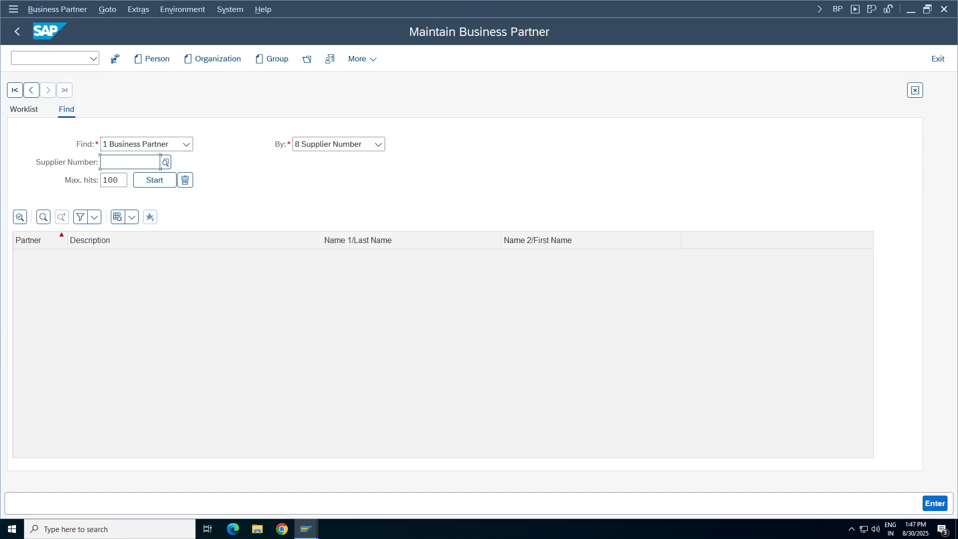
click(130, 178)
click(154, 180)
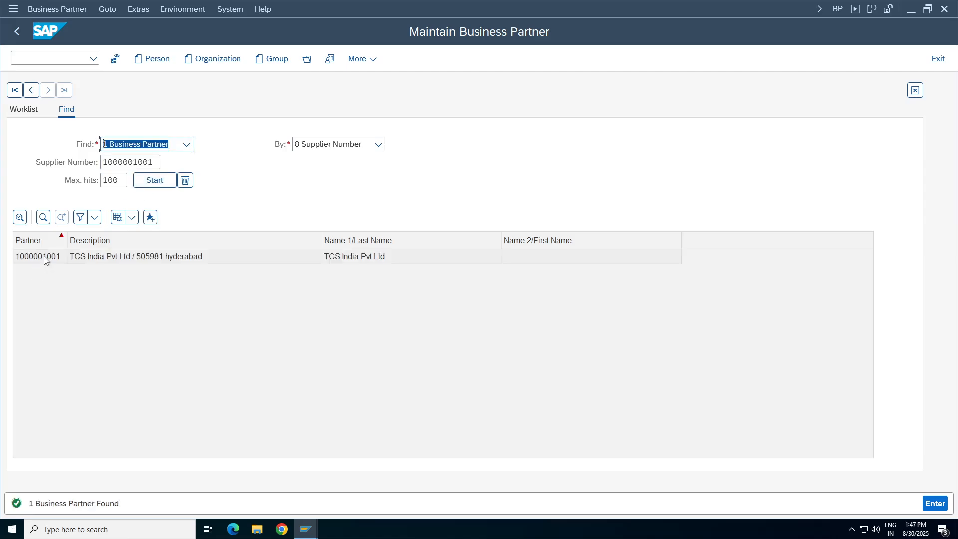
double_click(44, 258)
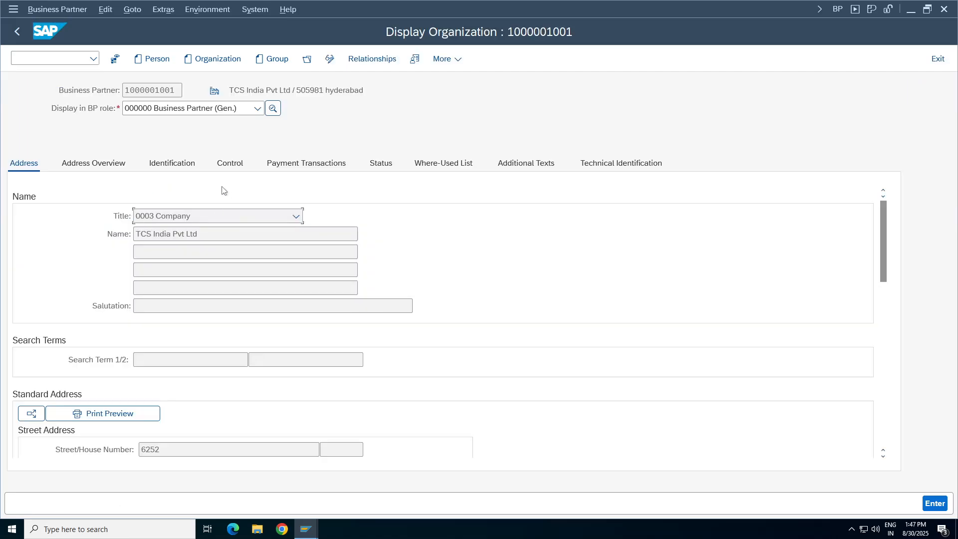
Switch TCS India Pvt Ltd to change mode and select the BP role FLCU00 Customer (FI).
click(330, 59)
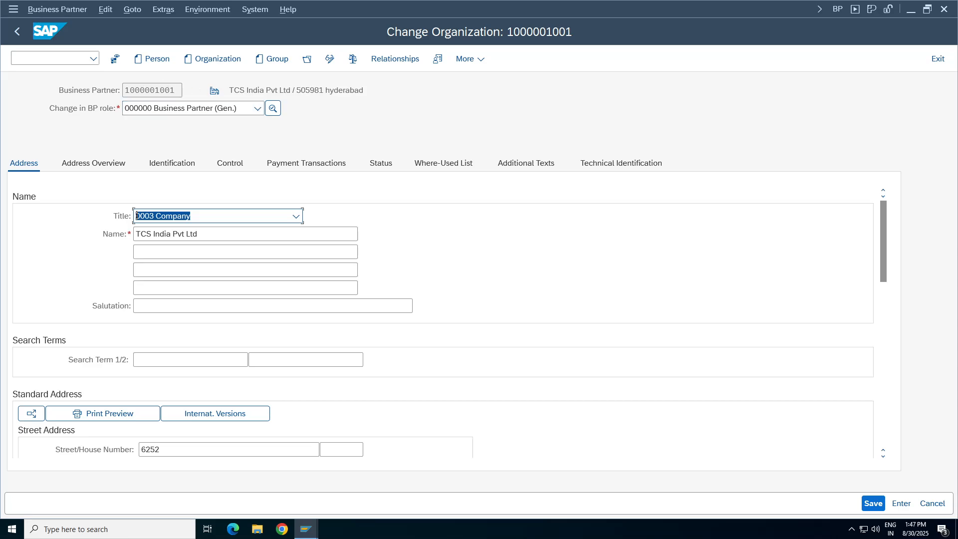
click(258, 109)
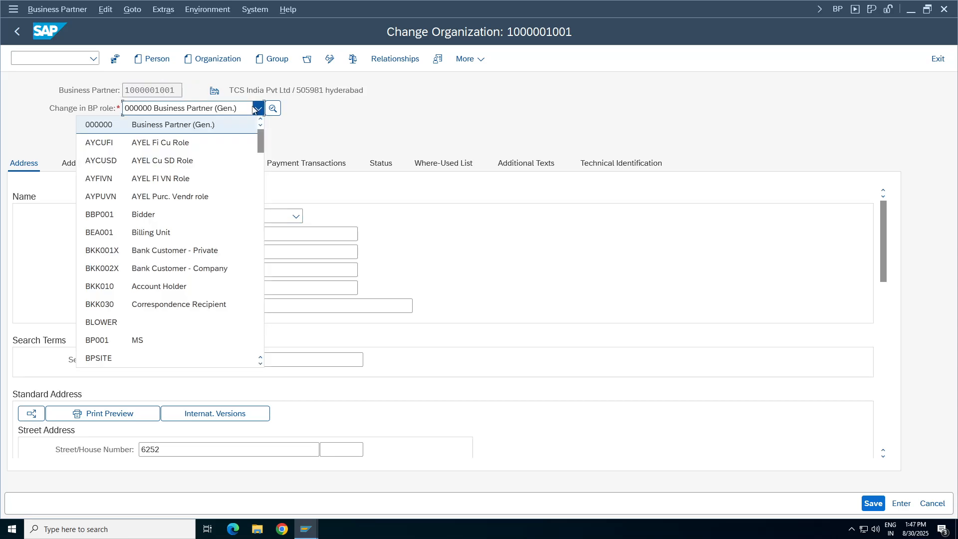
scroll(172, 197, down, 5)
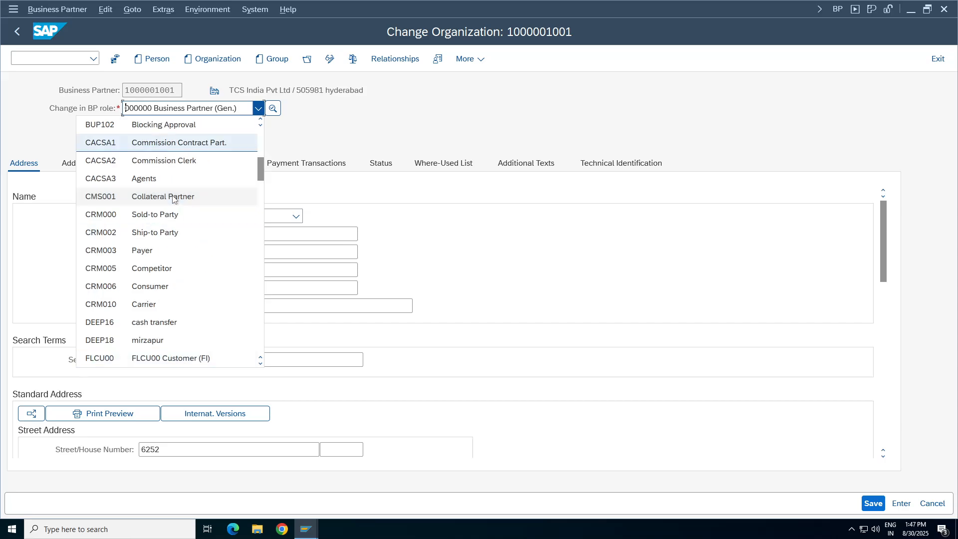
scroll(208, 199, down, 15)
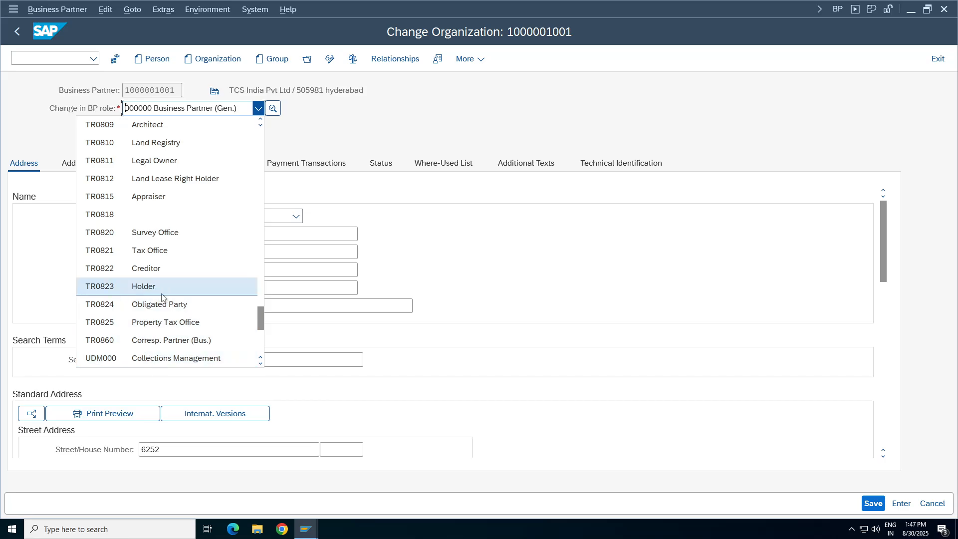
scroll(161, 297, up, 10)
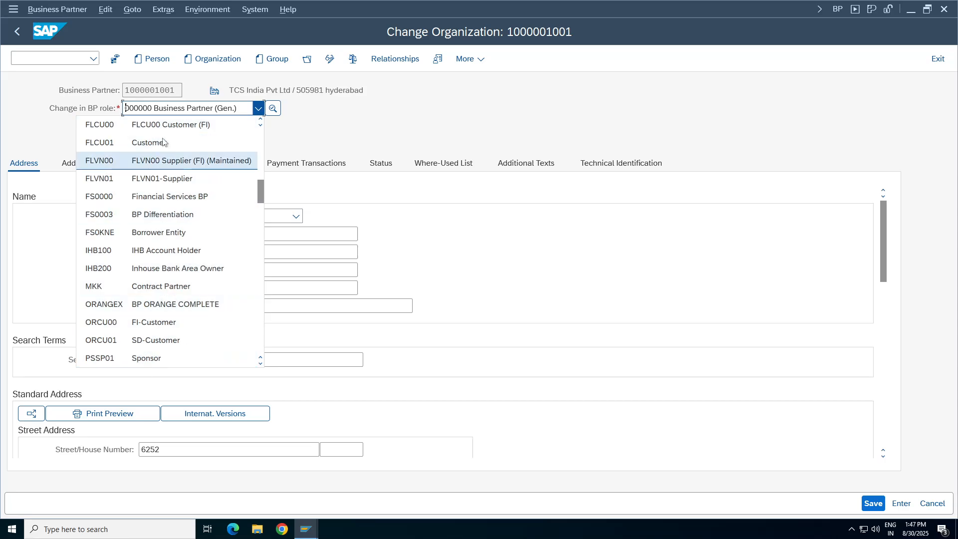
click(201, 127)
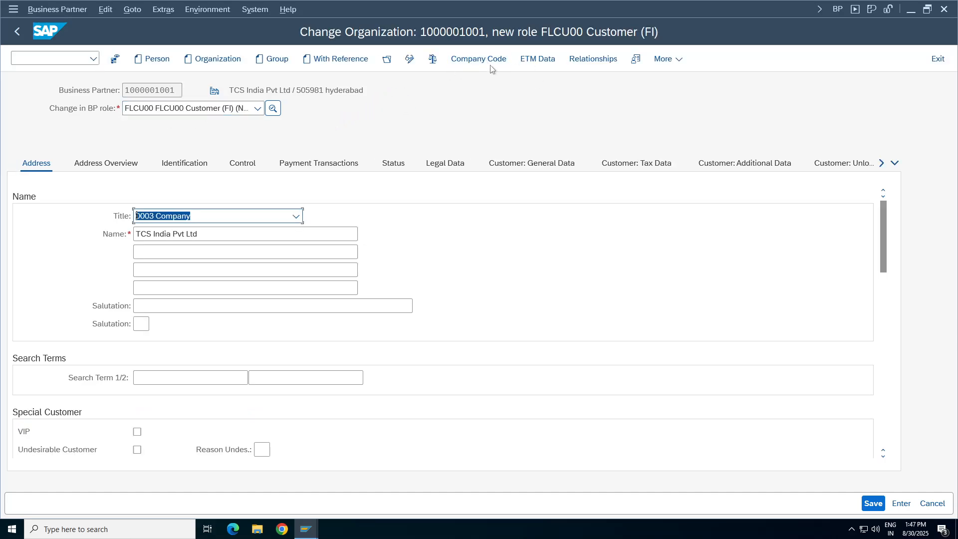
Open the company code data of the FLCU00 role and enter company code TA98.
click(490, 64)
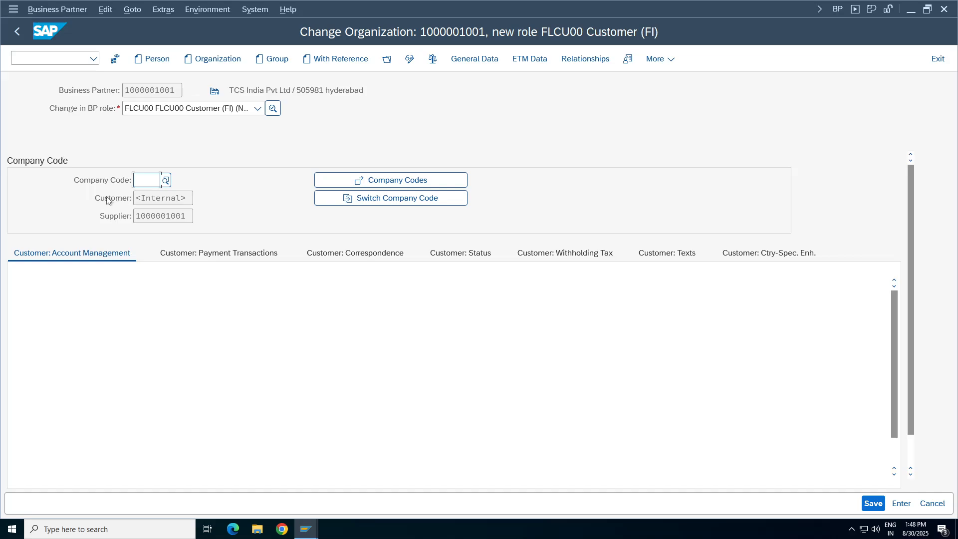
text(ta98)
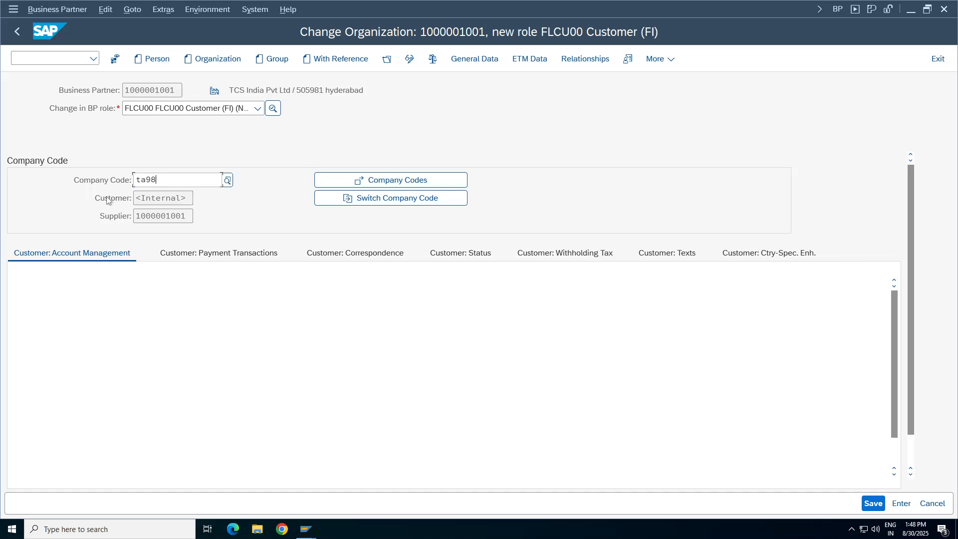
key(Return)
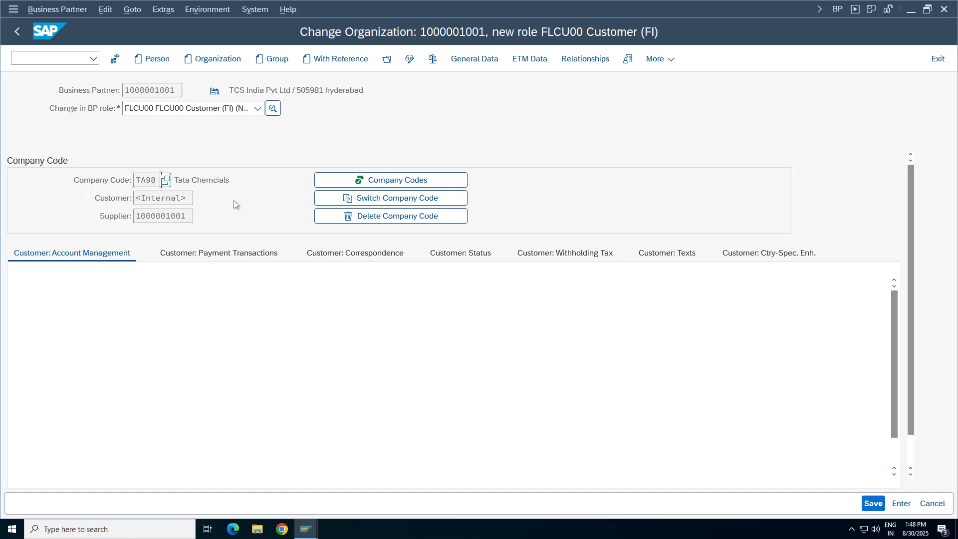
Check the customer account management and payment transactions data for company code TA98.
drag(895, 311, 901, 270)
key(Tab)
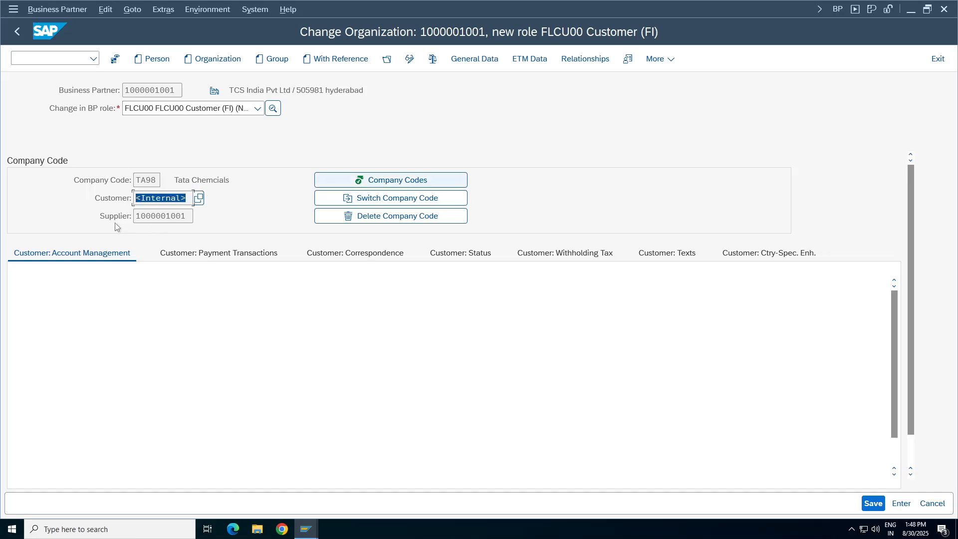
click(217, 253)
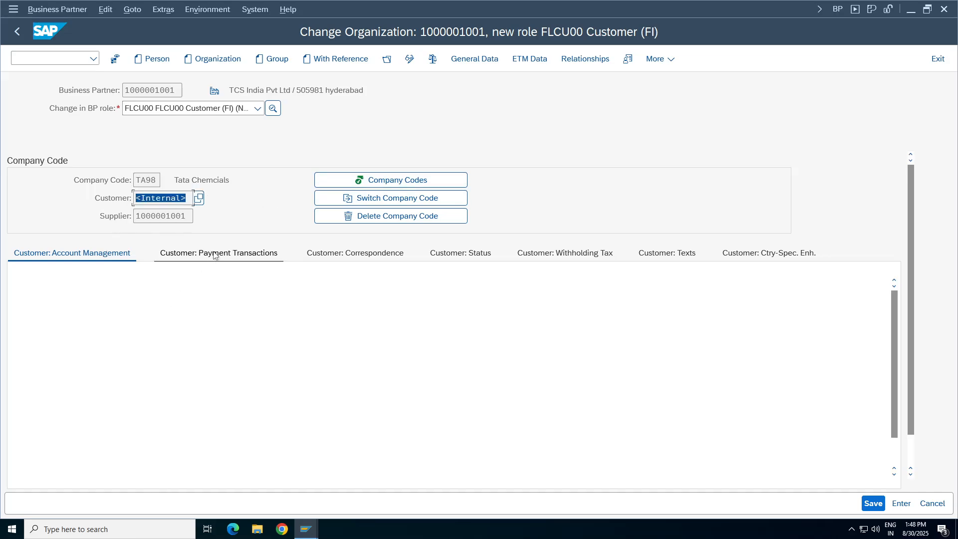
click(100, 254)
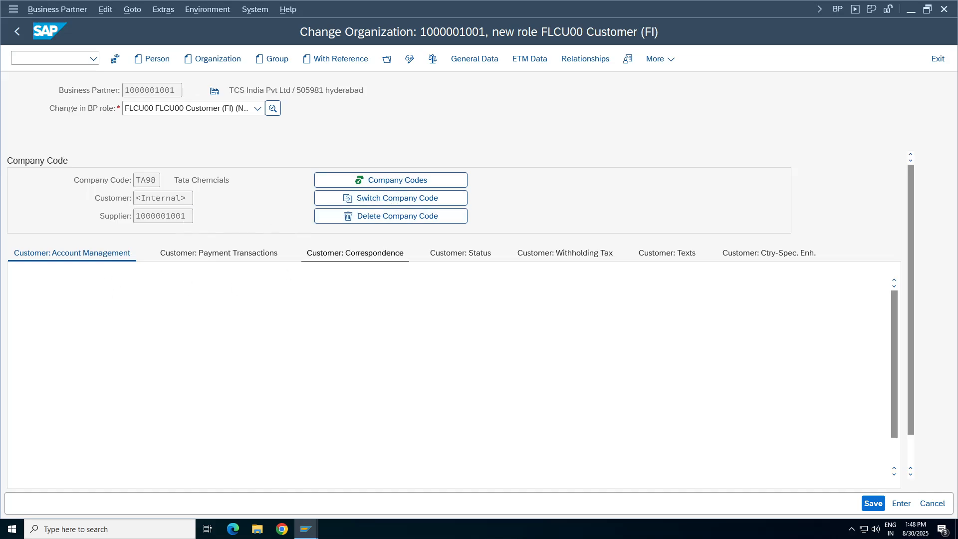
click(390, 180)
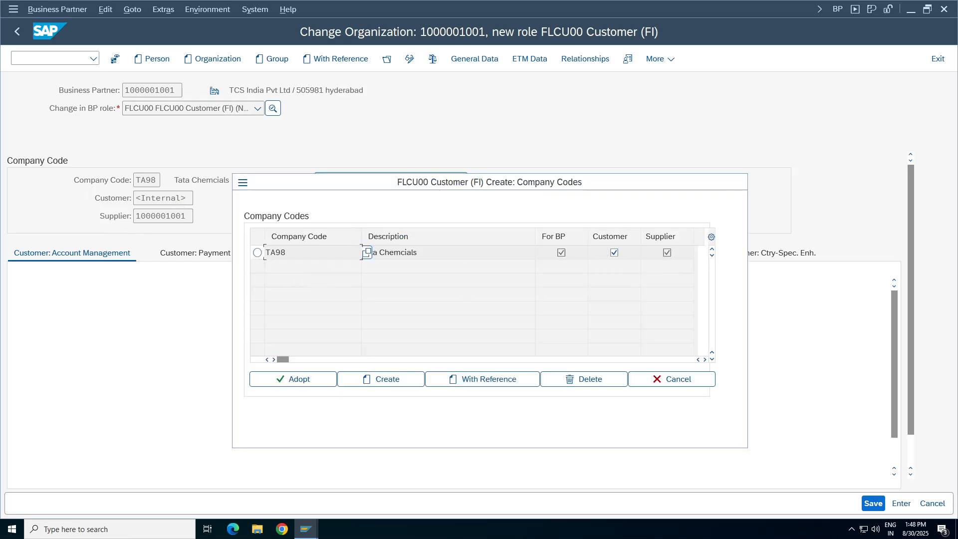
click(256, 254)
click(352, 379)
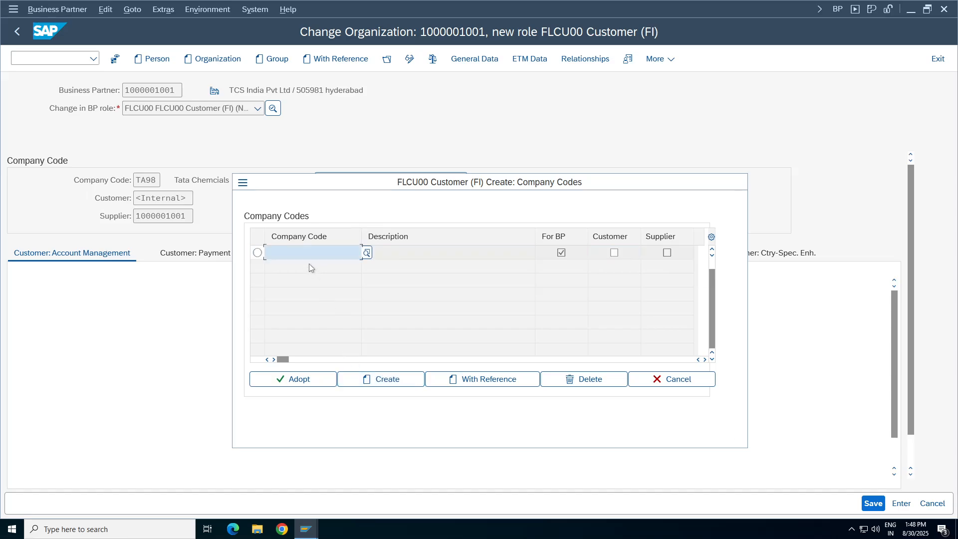
click(683, 380)
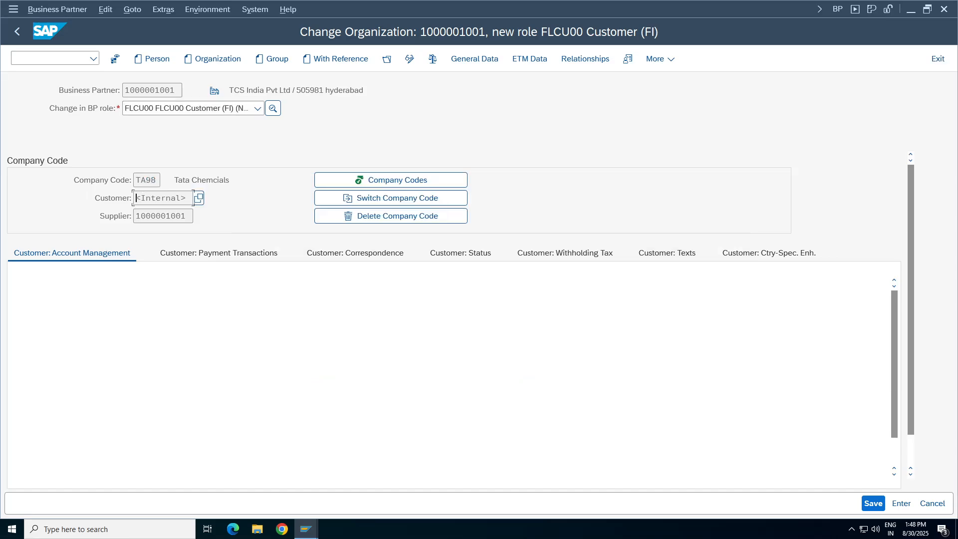
Select TA98 in the list of company codes and adopt it for the FLCU00 Customer (FI) role.
click(453, 183)
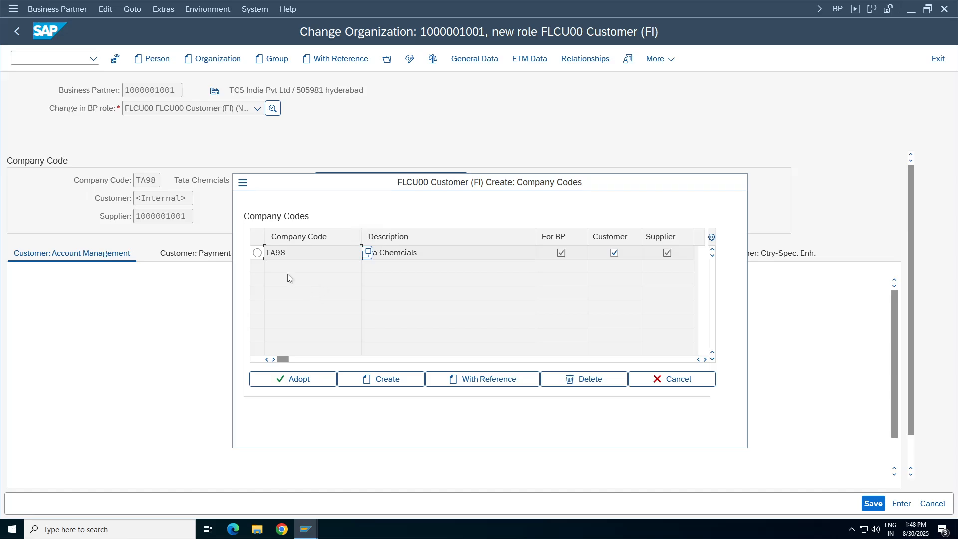
click(257, 253)
click(288, 384)
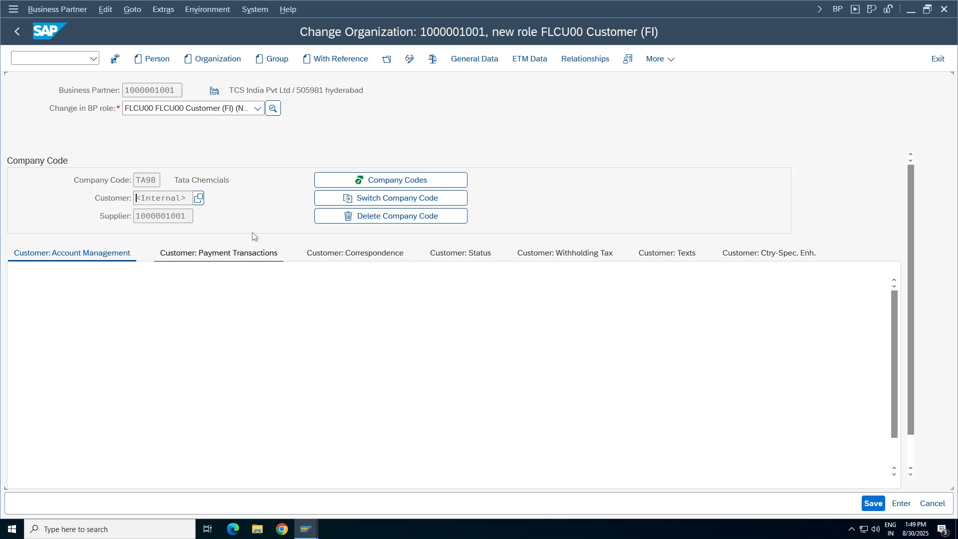
Create another TA98 entry in the list of company codes for the FLCU00 Customer (FI) role.
click(349, 185)
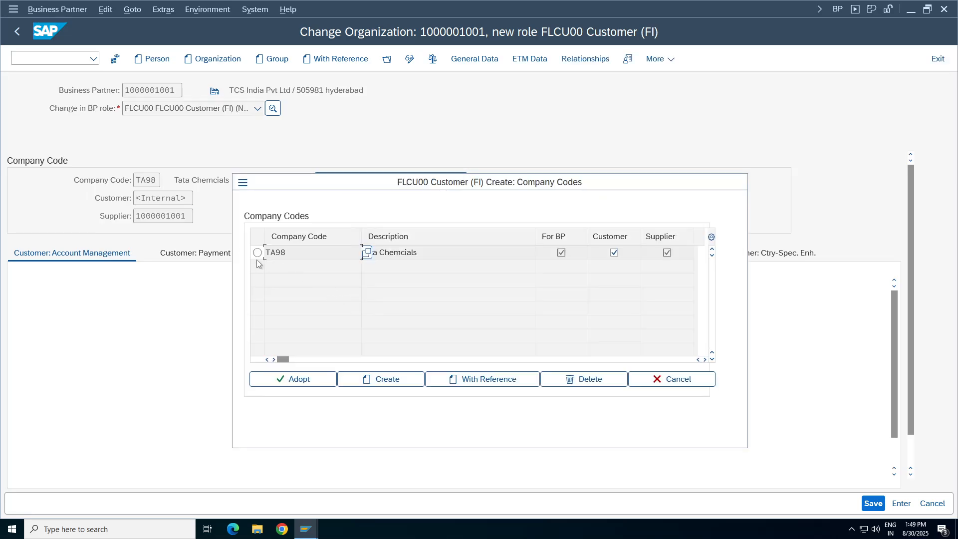
click(258, 252)
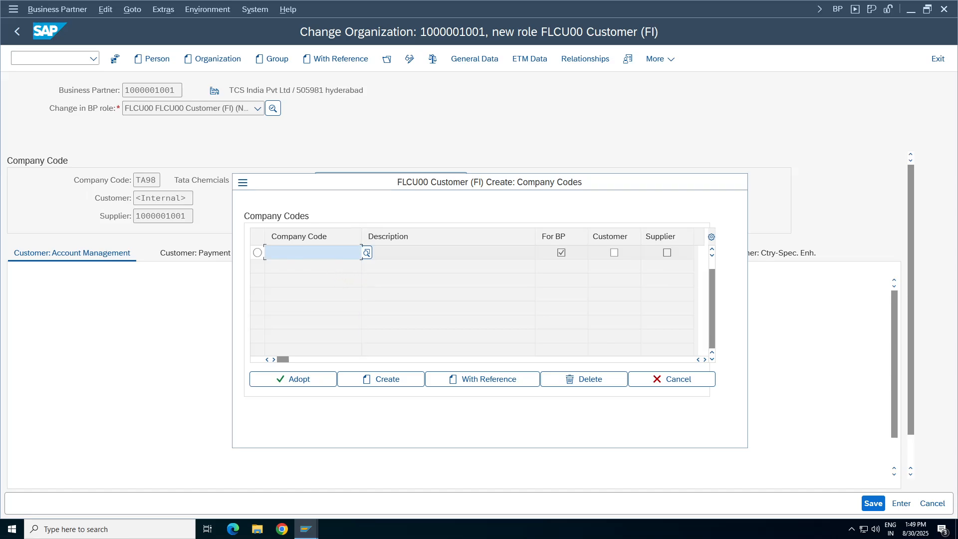
text(TA98)
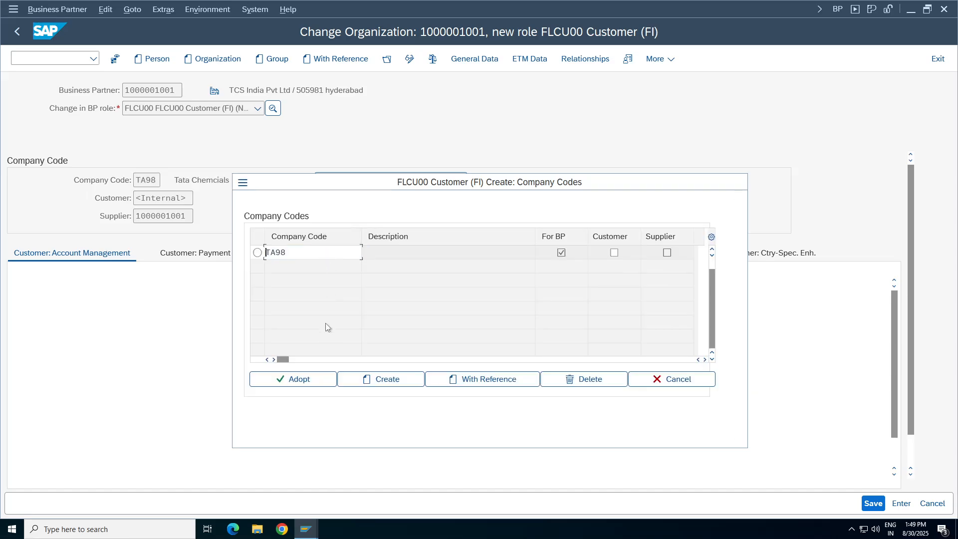
key(Return)
key(Return)
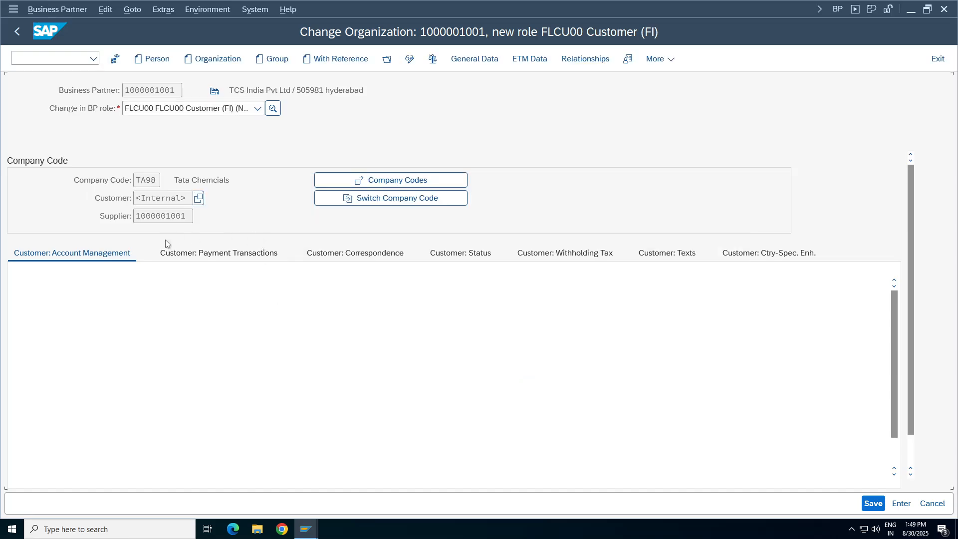
Examine the customer payment transactions, correspondence, status, withholding tax and account management data for company code TA98.
click(176, 254)
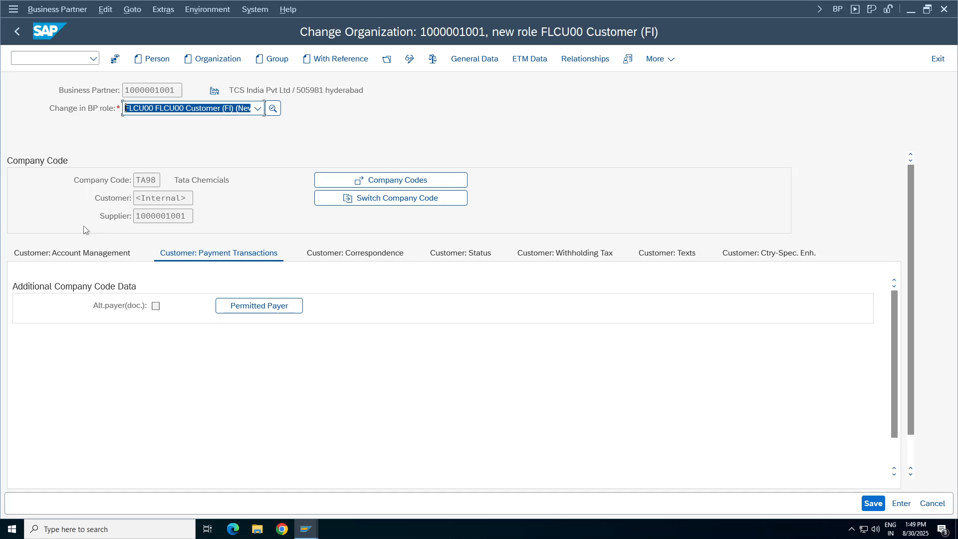
click(354, 253)
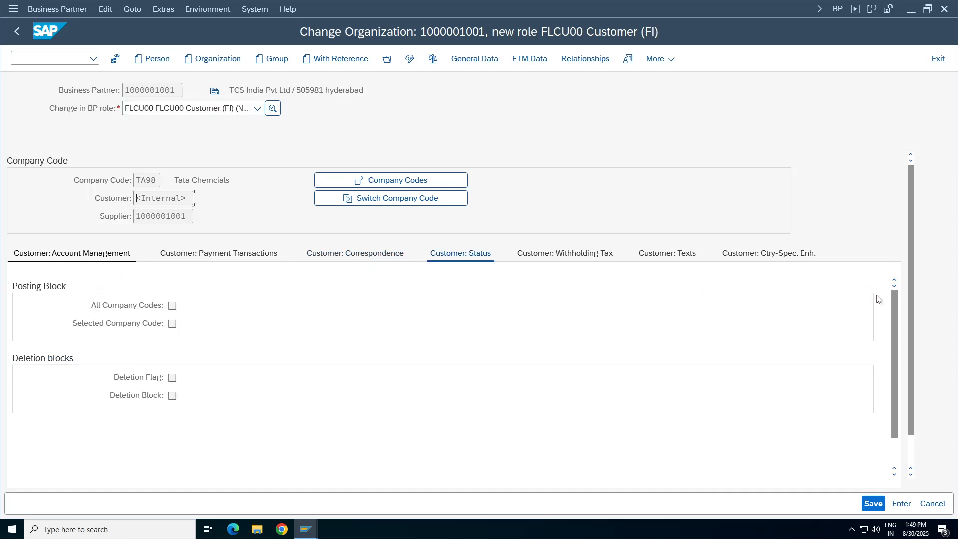
drag(895, 319, 898, 355)
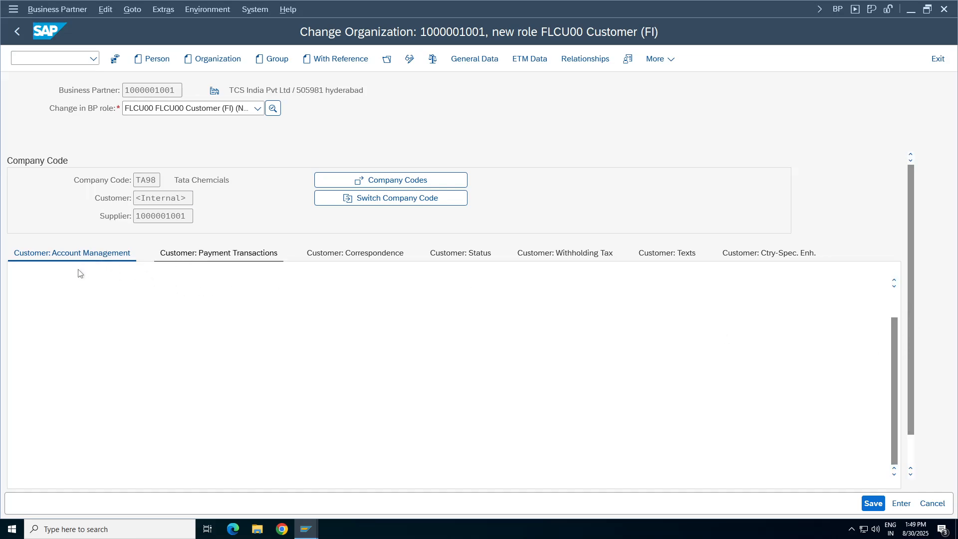
click(96, 253)
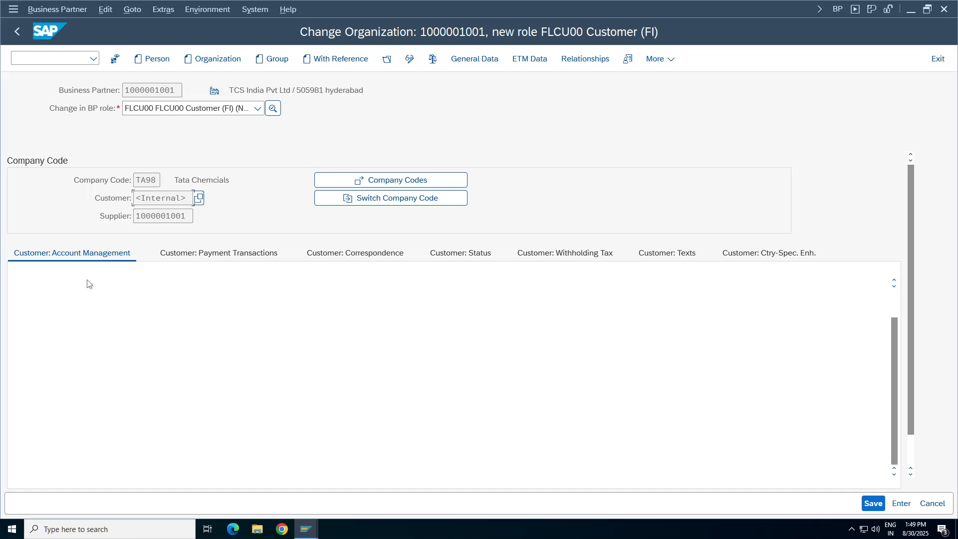
click(245, 257)
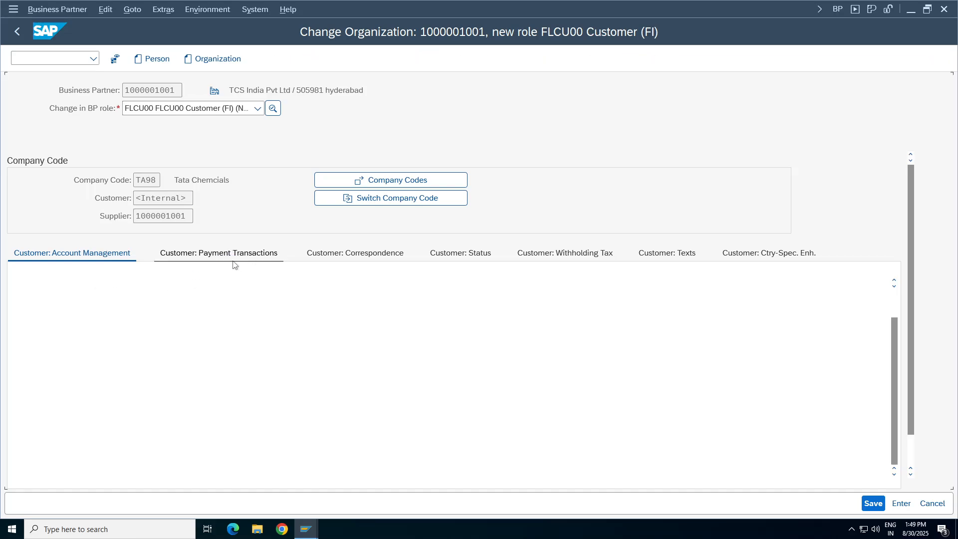
click(377, 259)
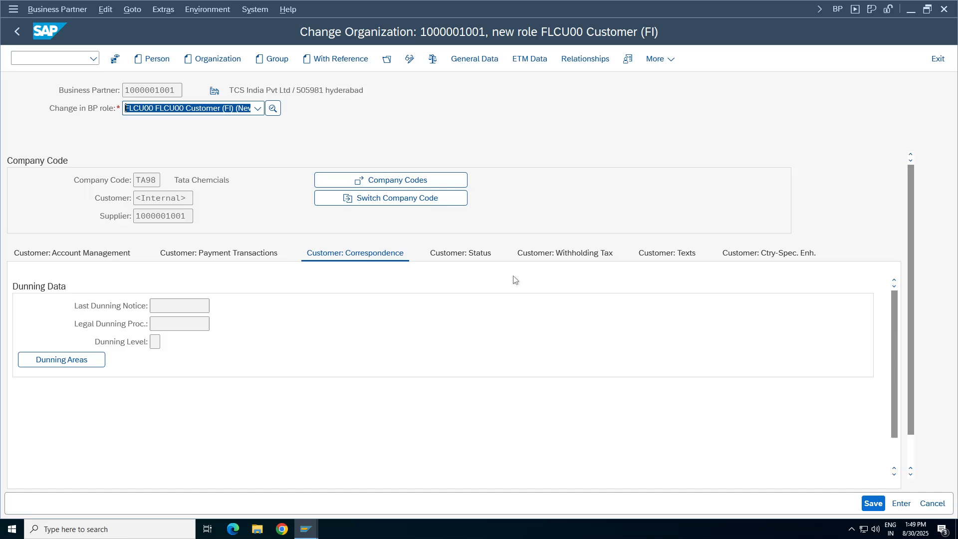
click(467, 260)
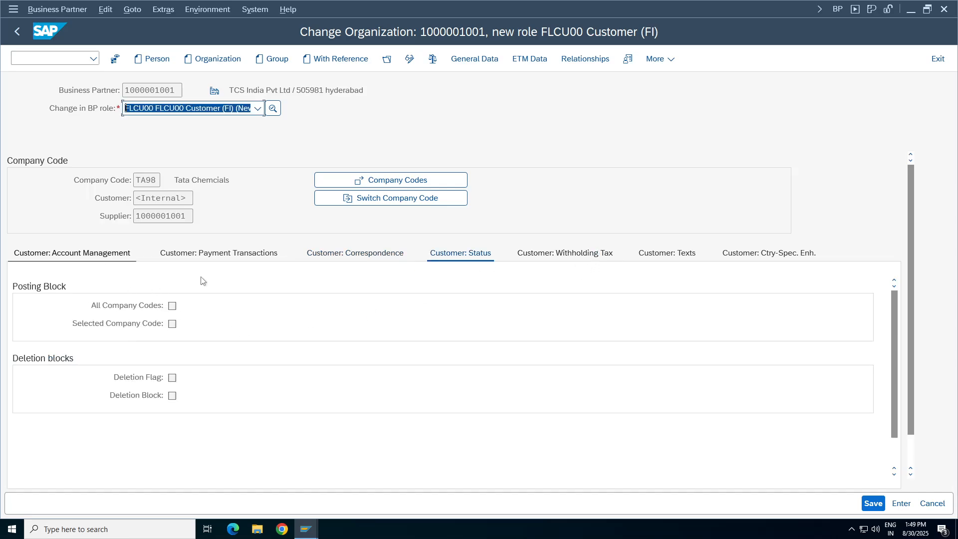
click(587, 260)
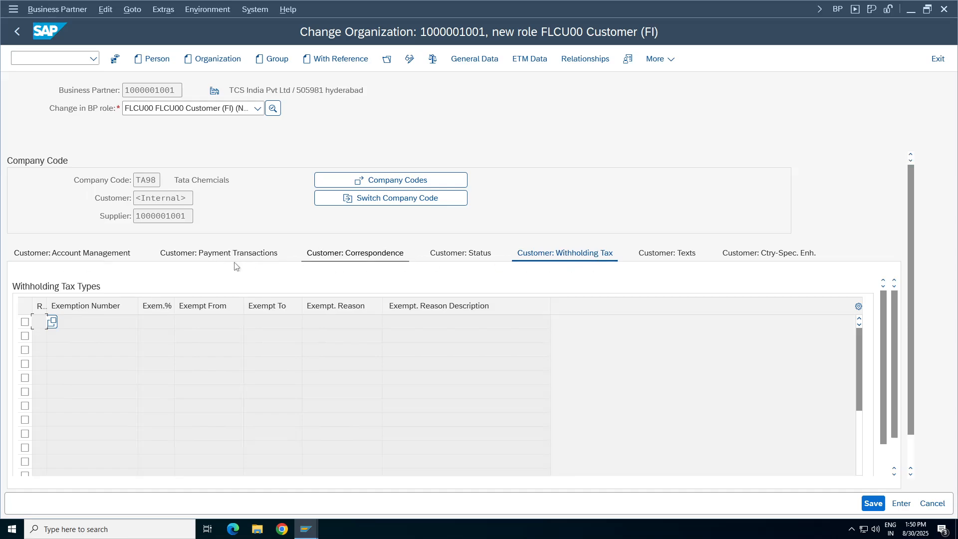
click(89, 256)
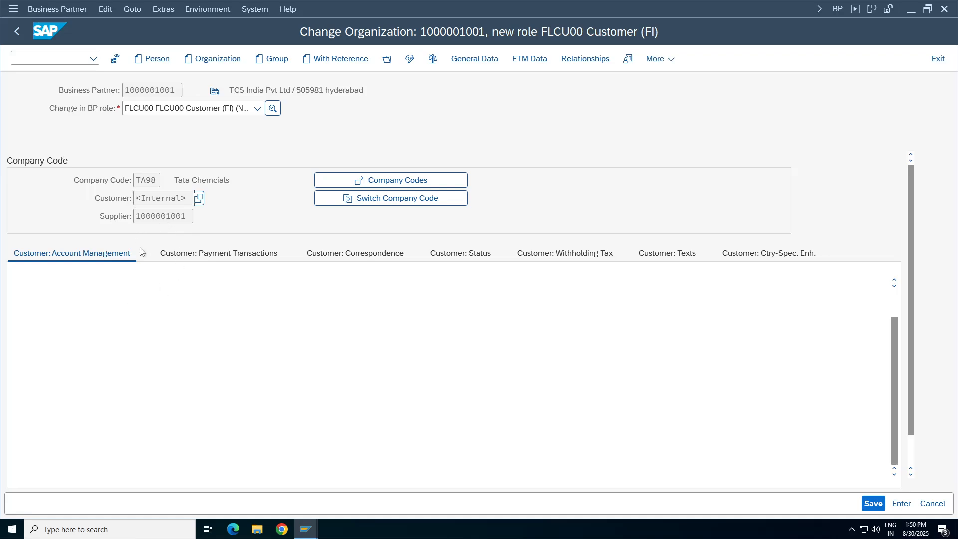
Discard the unsaved changes and reselect the FLCU00 Customer (FI) role for TCS India Pvt Ltd in change mode.
click(932, 504)
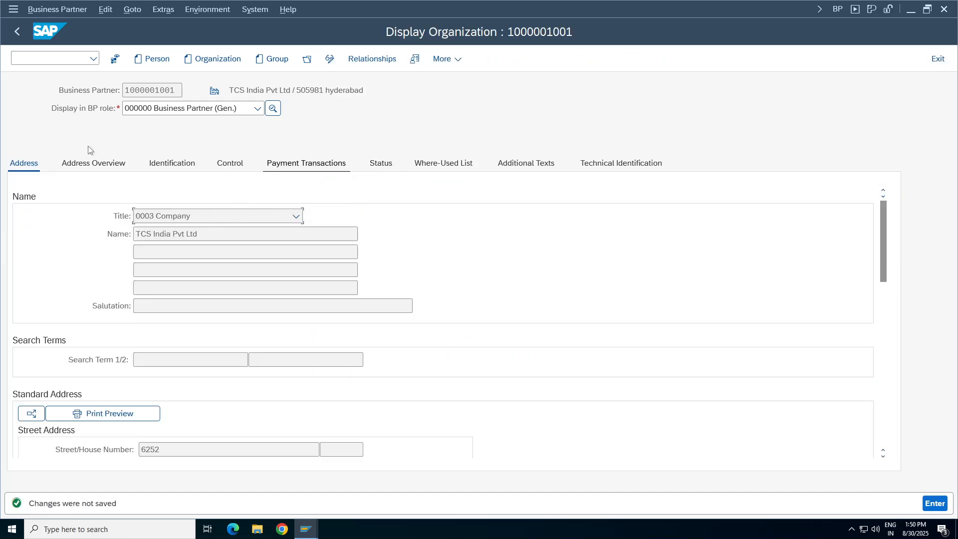
click(258, 109)
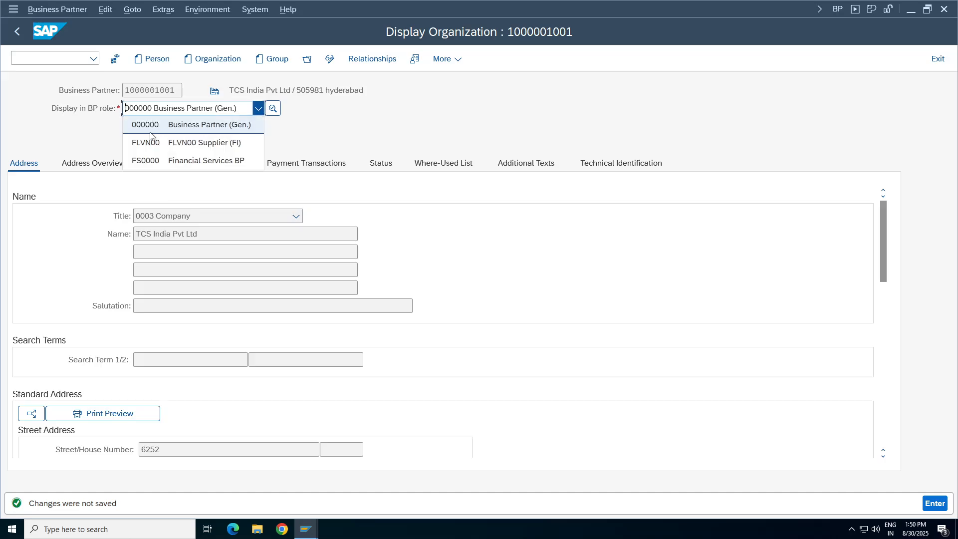
click(190, 125)
click(333, 60)
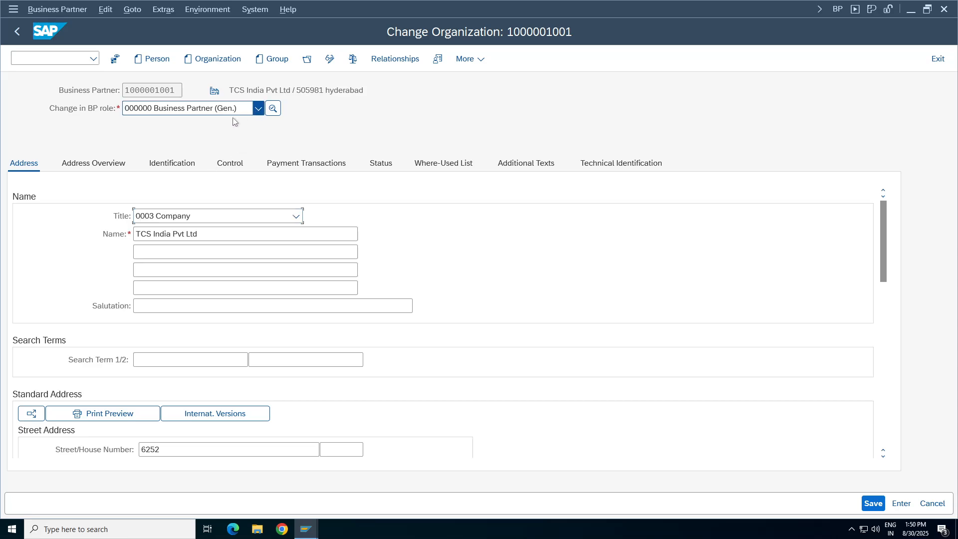
click(234, 108)
scroll(156, 219, down, 5)
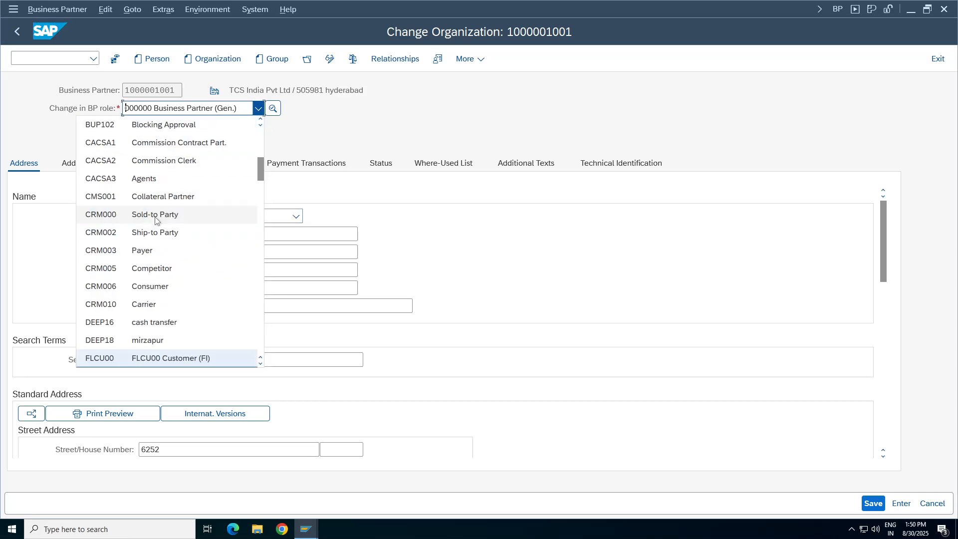
click(166, 360)
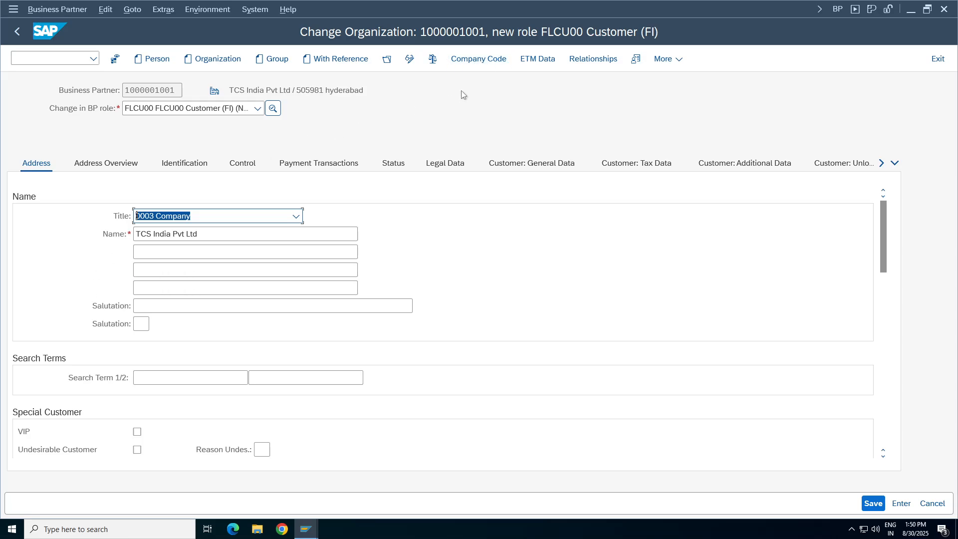
Open the company code data of the FLCU00 role and adopt TA98 from the list of company codes.
click(470, 60)
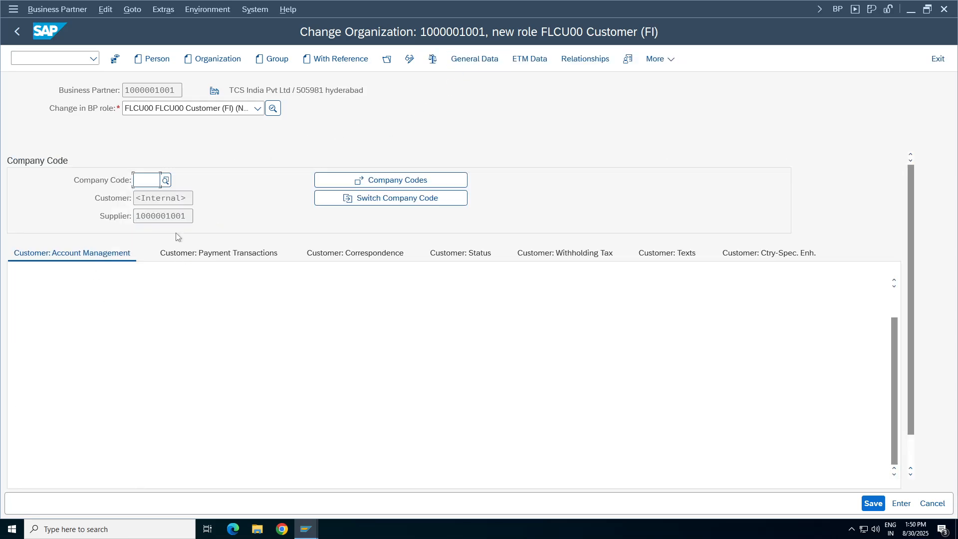
text(T)
click(153, 197)
key(BackSpace)
key(BackSpace)
key(BackSpace)
key(BackSpace)
click(419, 183)
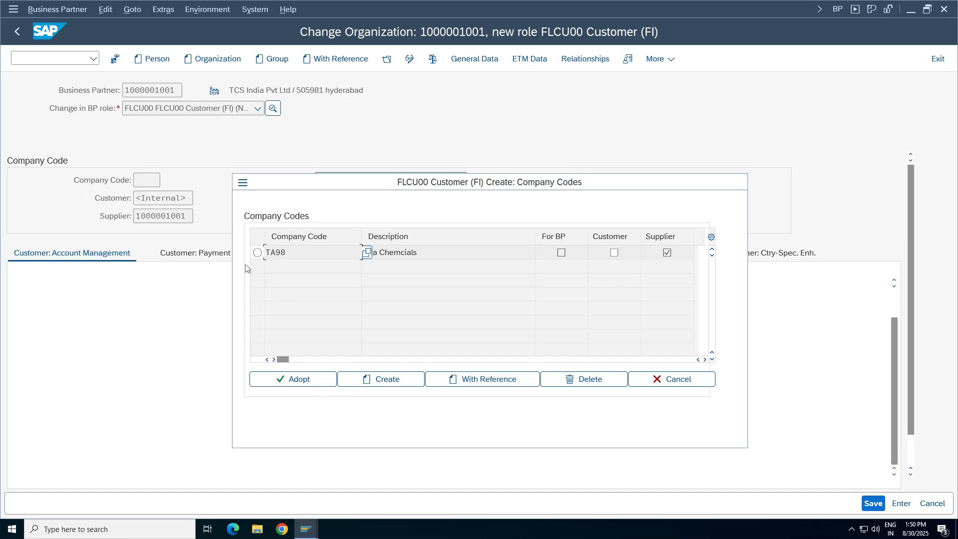
click(258, 253)
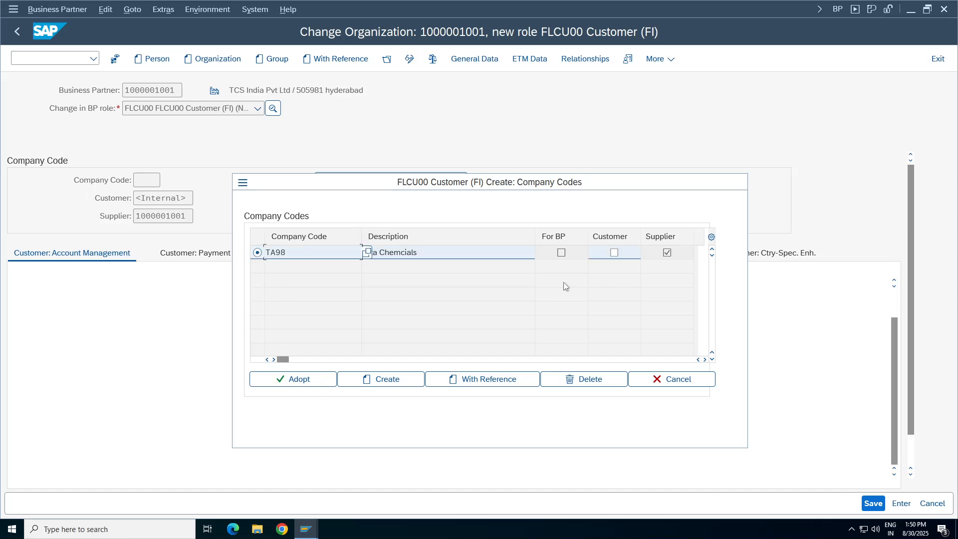
click(613, 252)
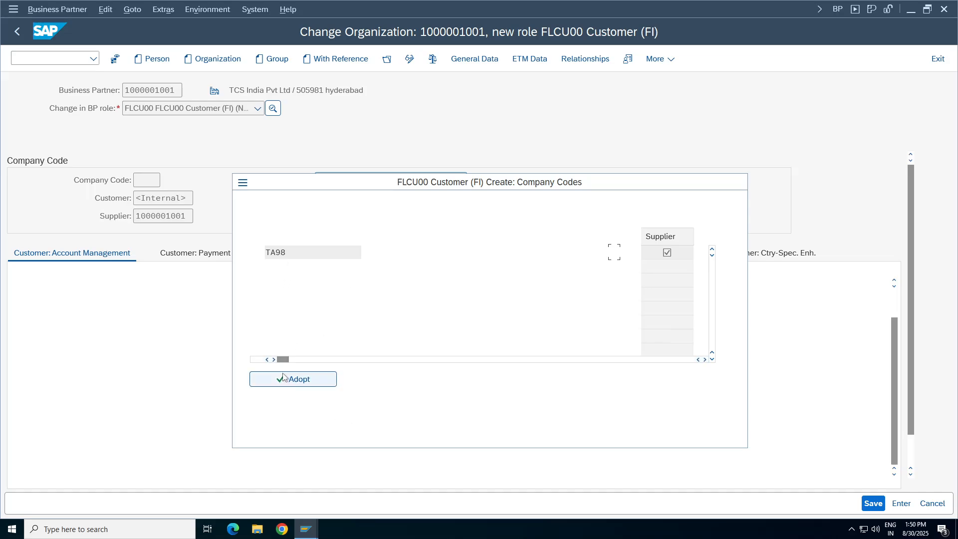
click(283, 378)
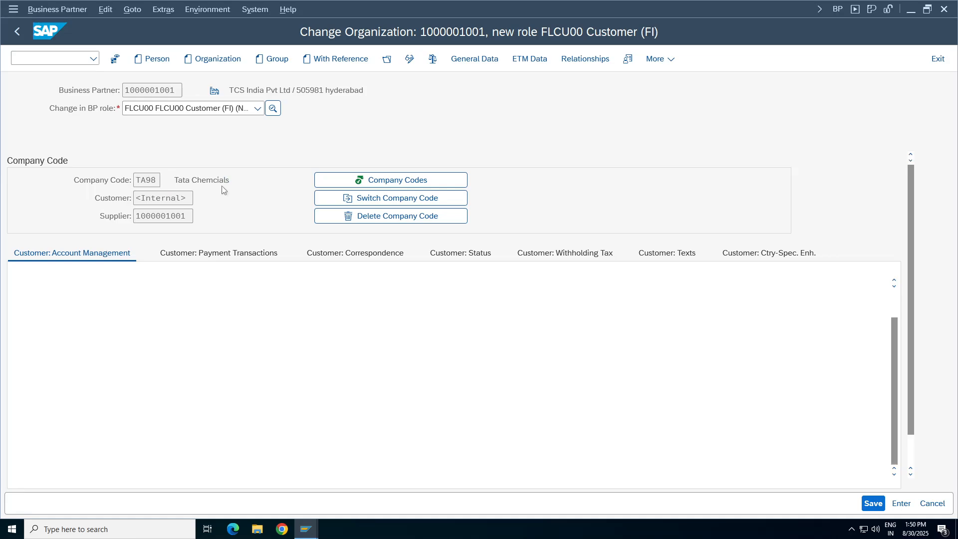
Check the customer payment transactions and account management data for TA98, and leave the business partner without saving.
click(218, 252)
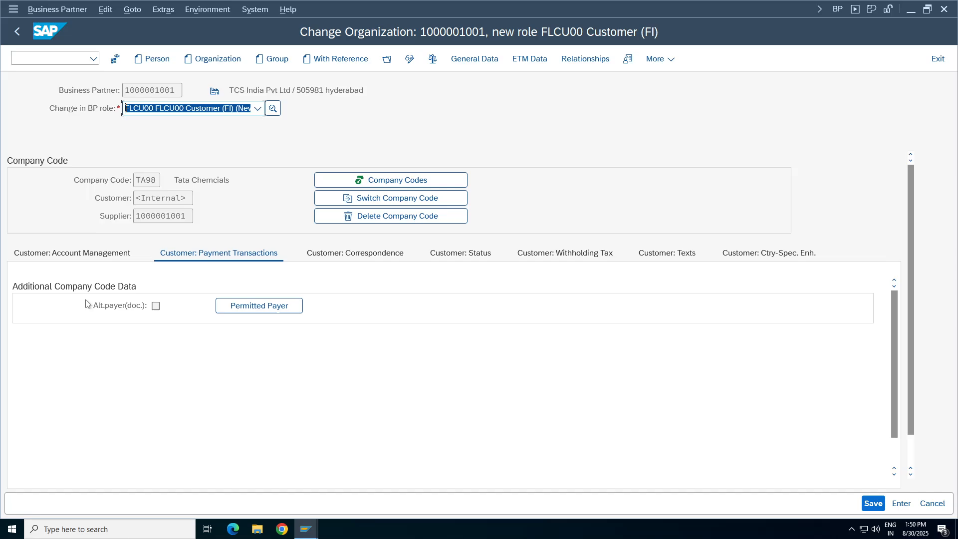
click(72, 253)
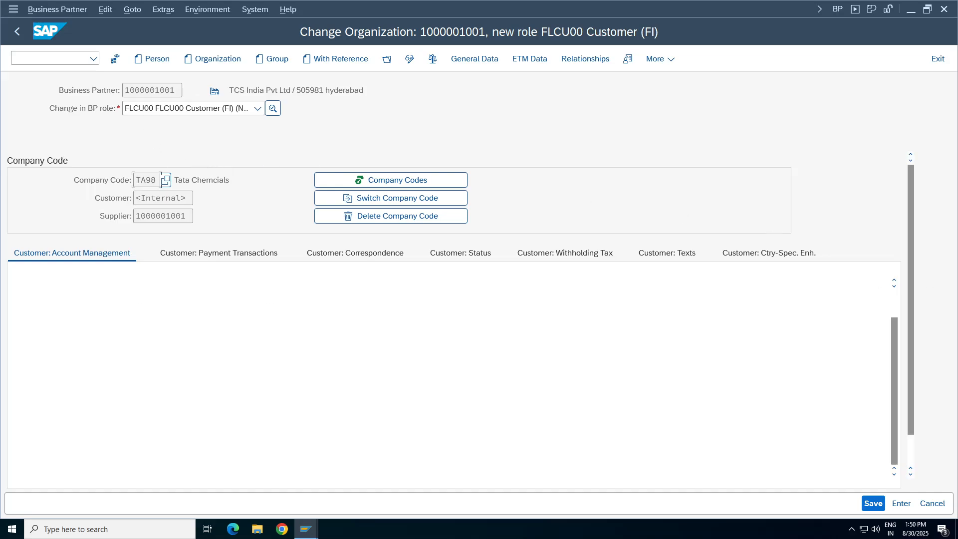
click(19, 33)
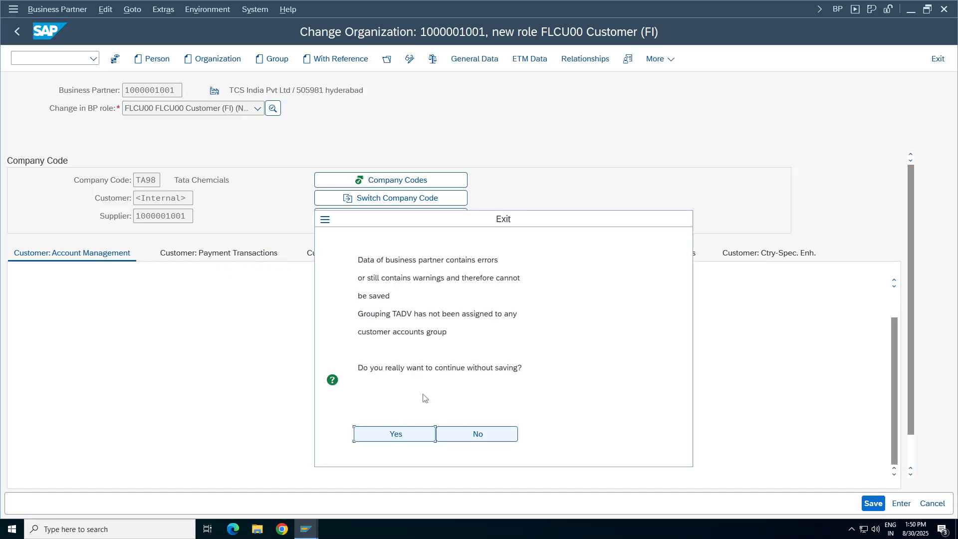
click(478, 434)
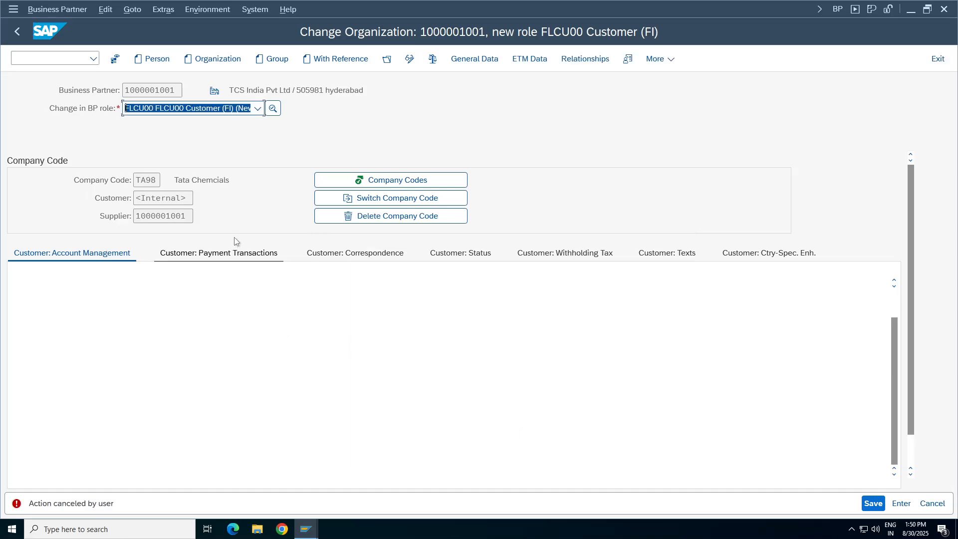
click(461, 198)
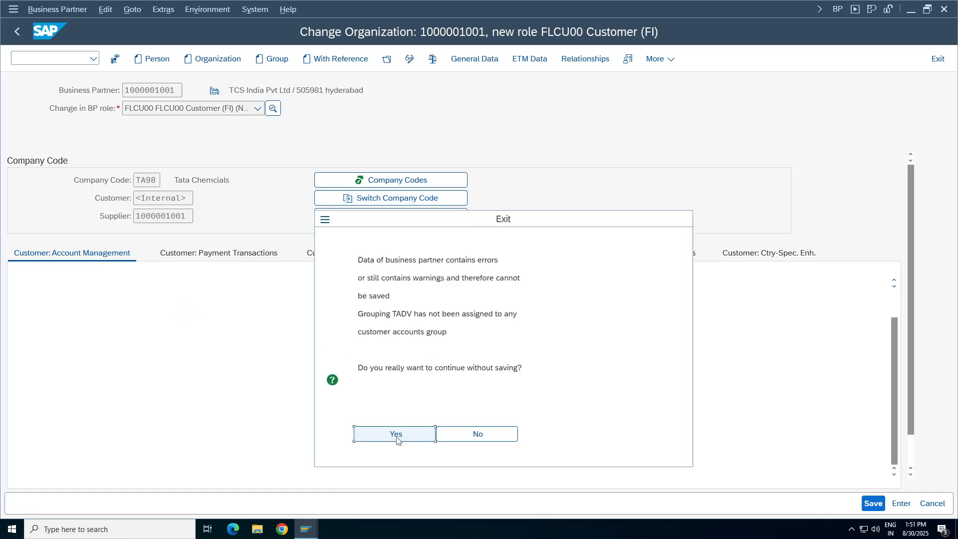
click(396, 433)
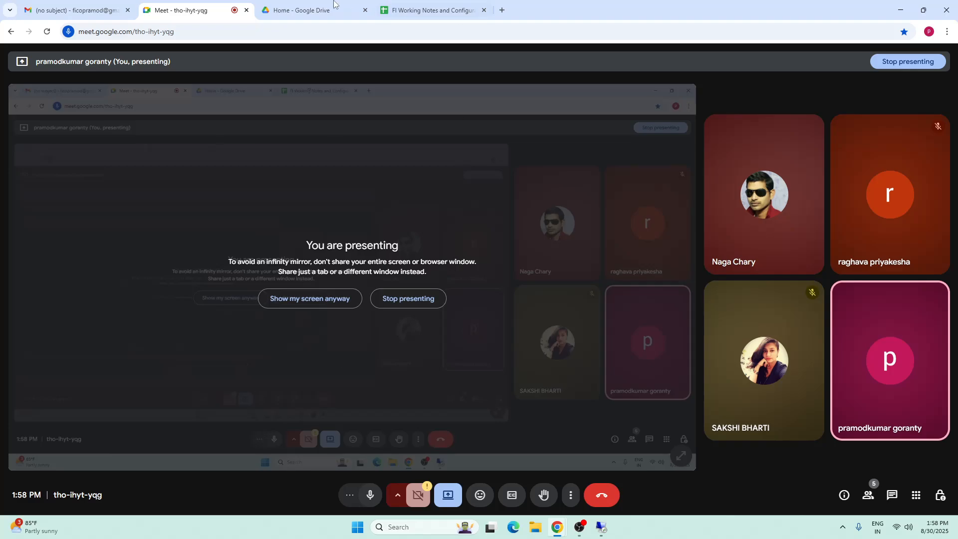
Switch to the FI Working Notes and Configuration Settings spreadsheet and view the customer configuration steps on the Configuration Settings sheet.
click(429, 10)
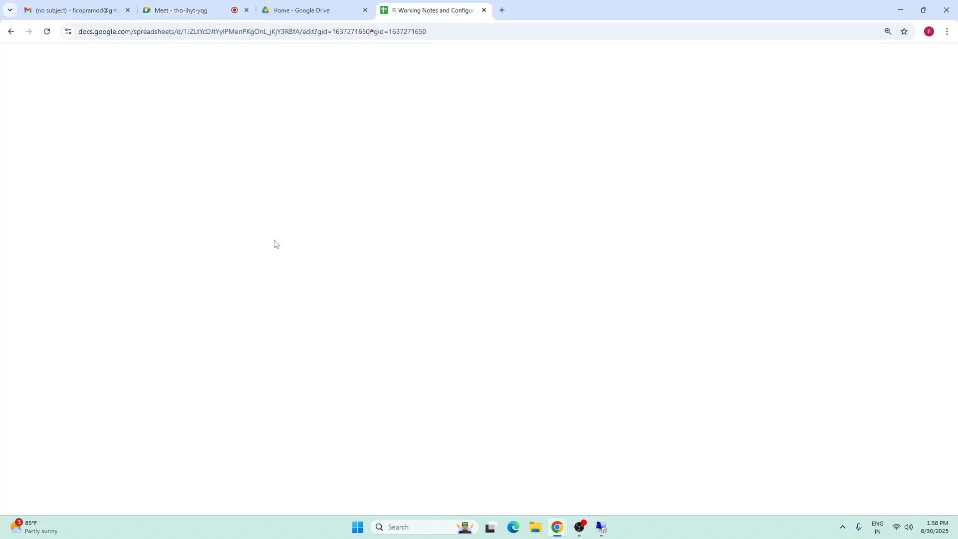
click(324, 504)
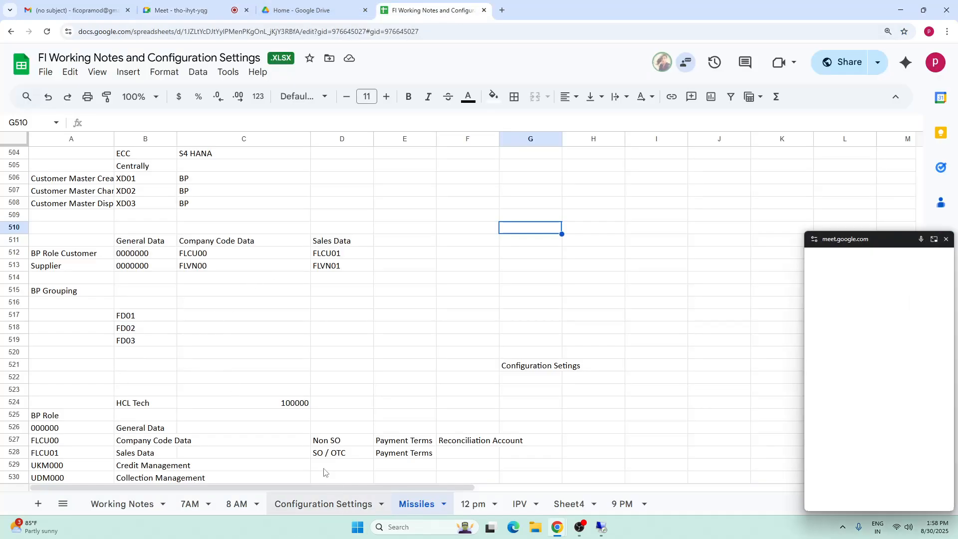
click(172, 330)
click(138, 162)
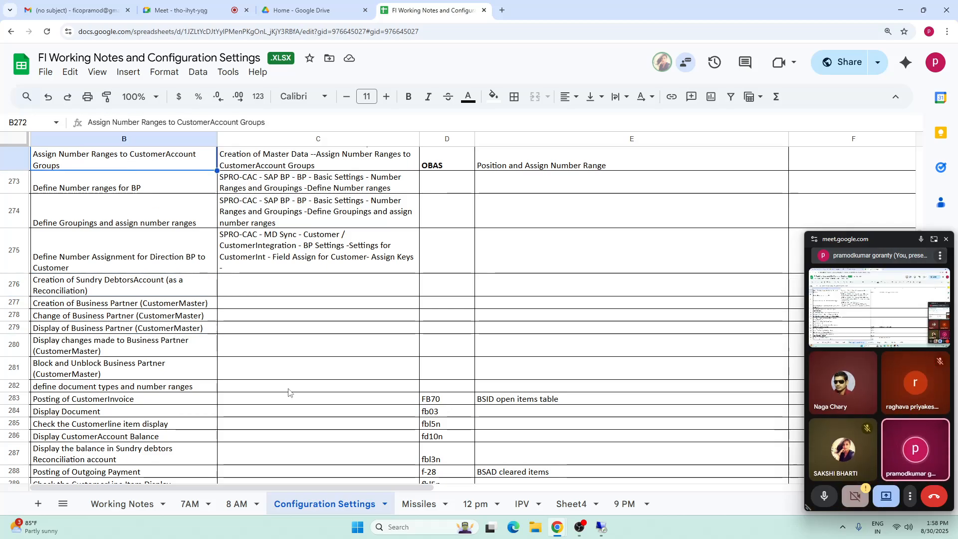
Switch to the Missiles sheet and go up to the Accounts Receivable notes around row 496.
click(420, 502)
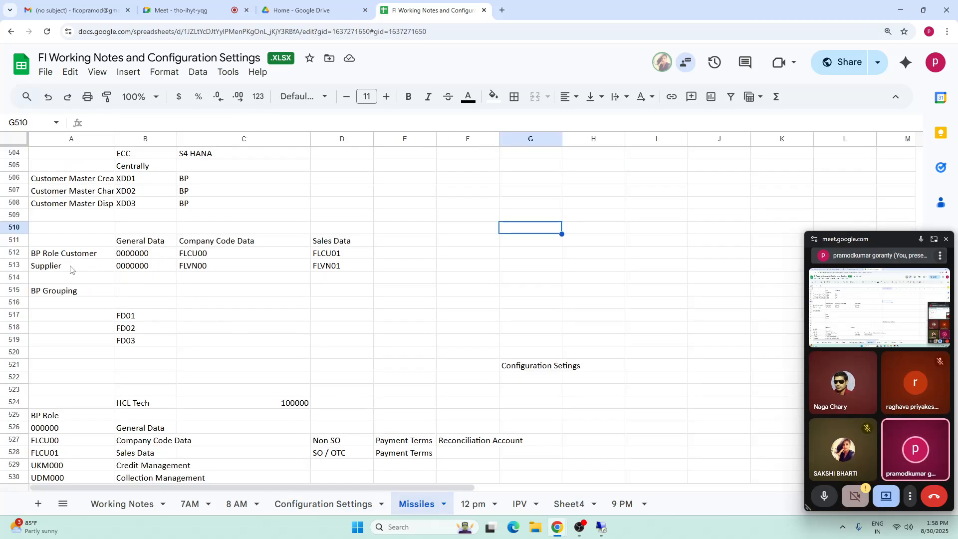
click(205, 329)
key(Up)
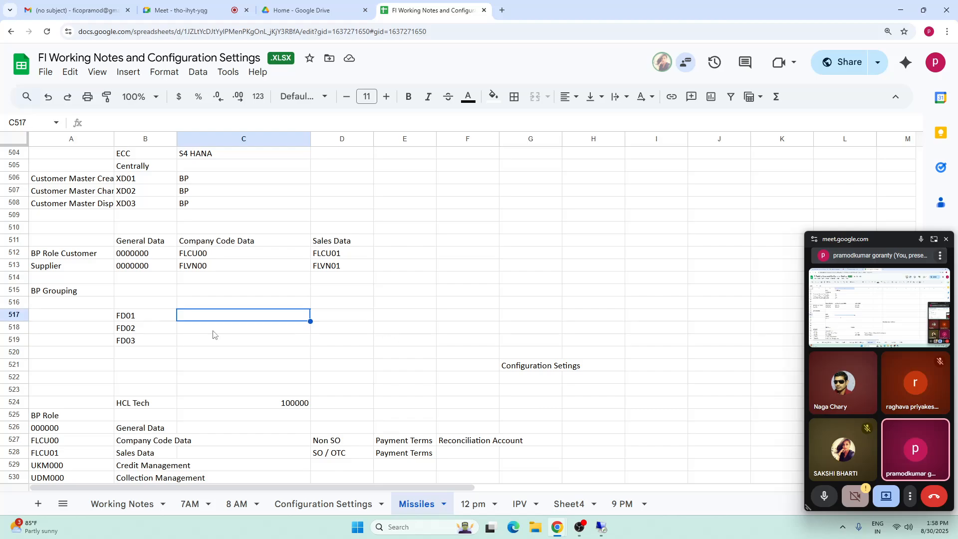
key(Up)
key(Up)
key(Up)
key(Up)
key(Up)
key(Up)
key(Up)
key(Up)
key(Up)
key(Up)
key(Up)
key(Up)
key(Up)
key(Up)
key(Up)
key(Up)
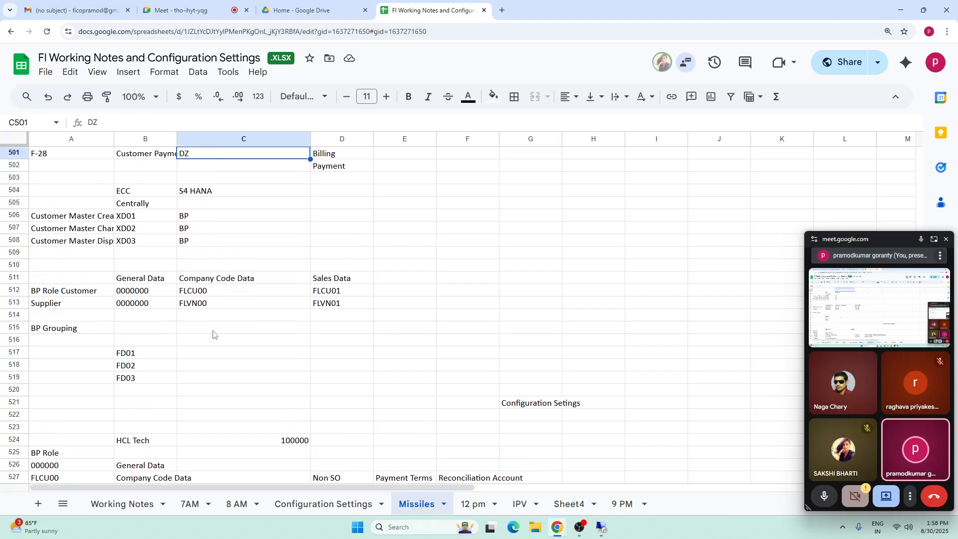
key(Up)
key(Up)
key(Up)
key(Up)
key(Up)
key(Up)
key(Up)
key(Up)
key(Up)
key(Up)
key(Up)
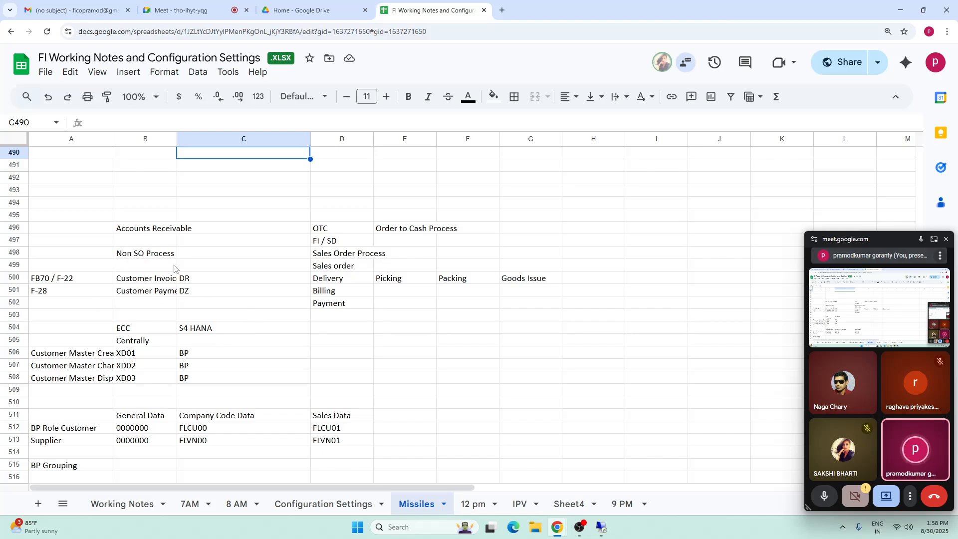
Compare the Non SO Process entries with the Sales Order Process stages in the Accounts Receivable notes.
drag(143, 258, 144, 302)
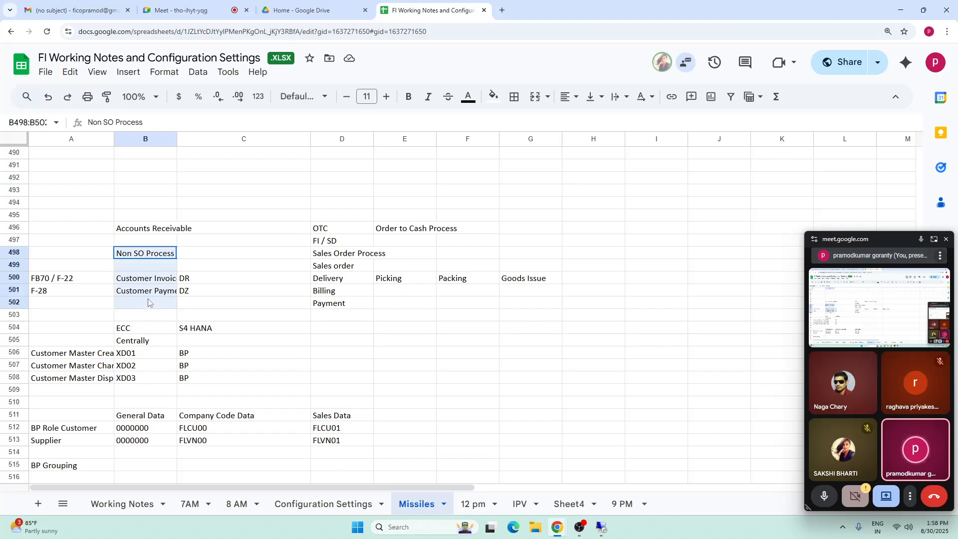
drag(342, 252, 342, 303)
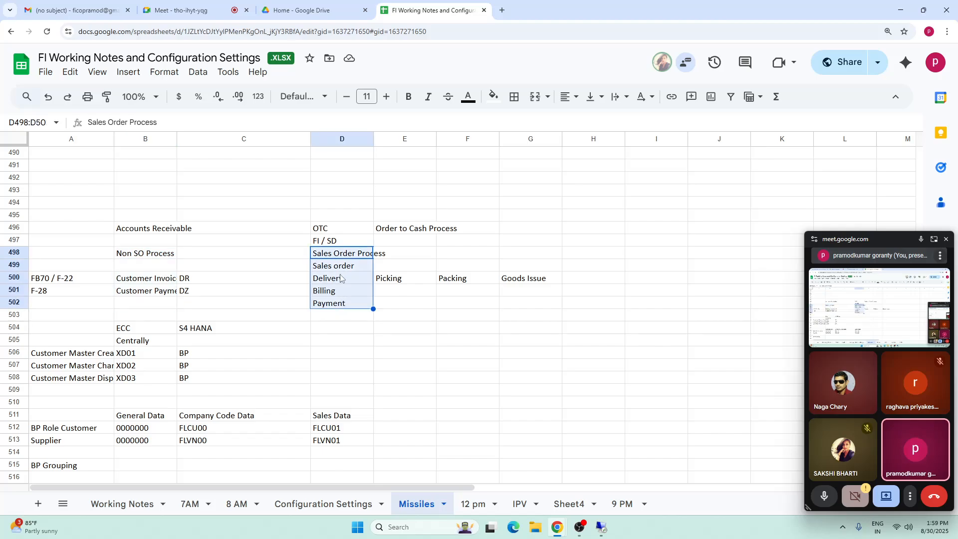
click(342, 267)
click(342, 242)
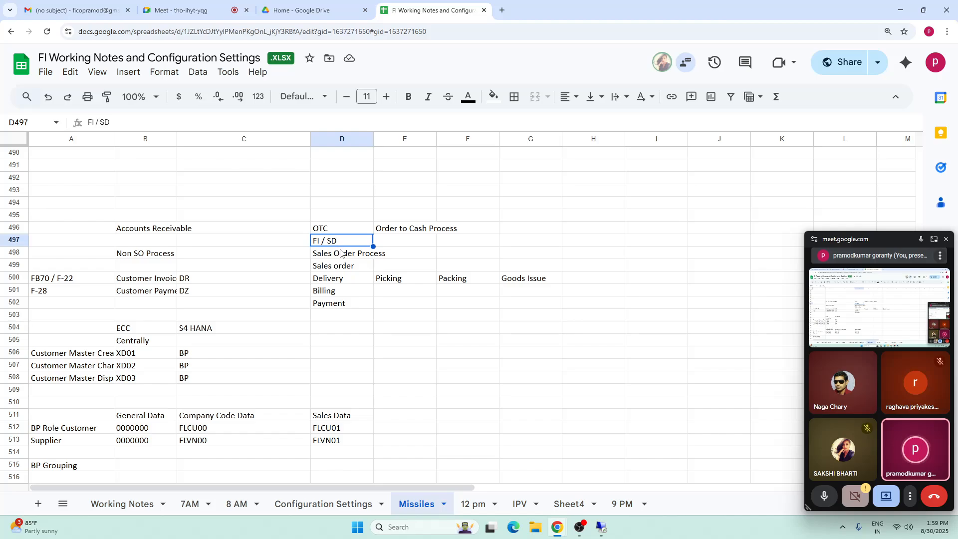
click(333, 233)
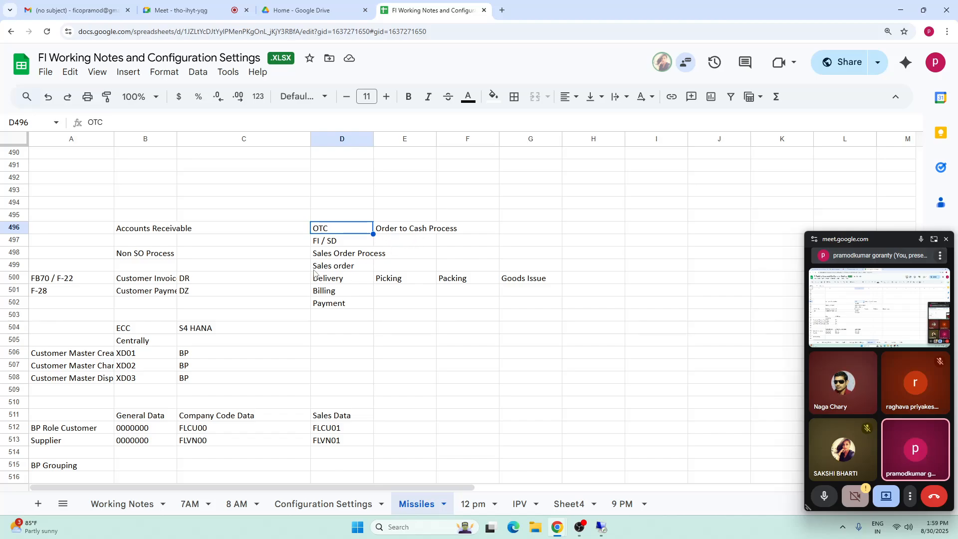
drag(325, 269, 333, 305)
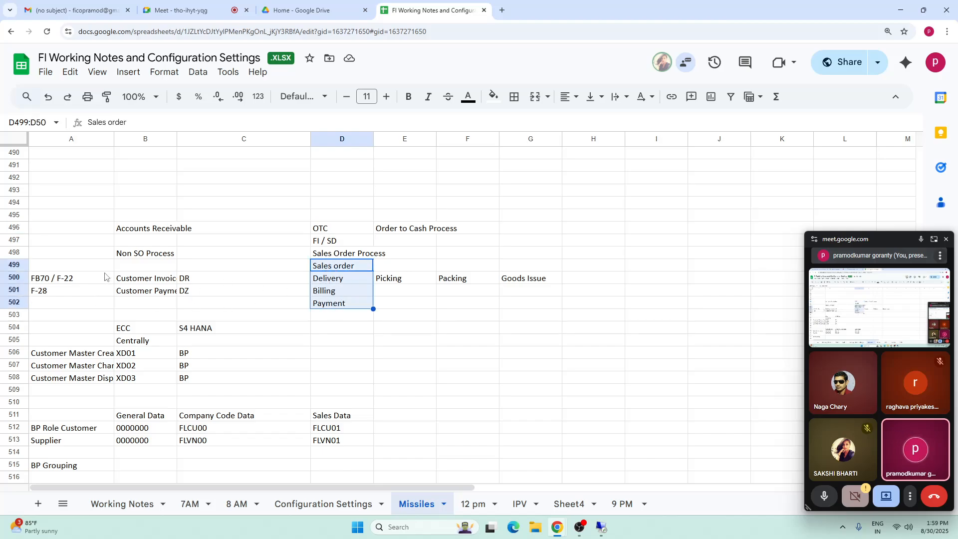
click(62, 253)
drag(141, 255, 156, 321)
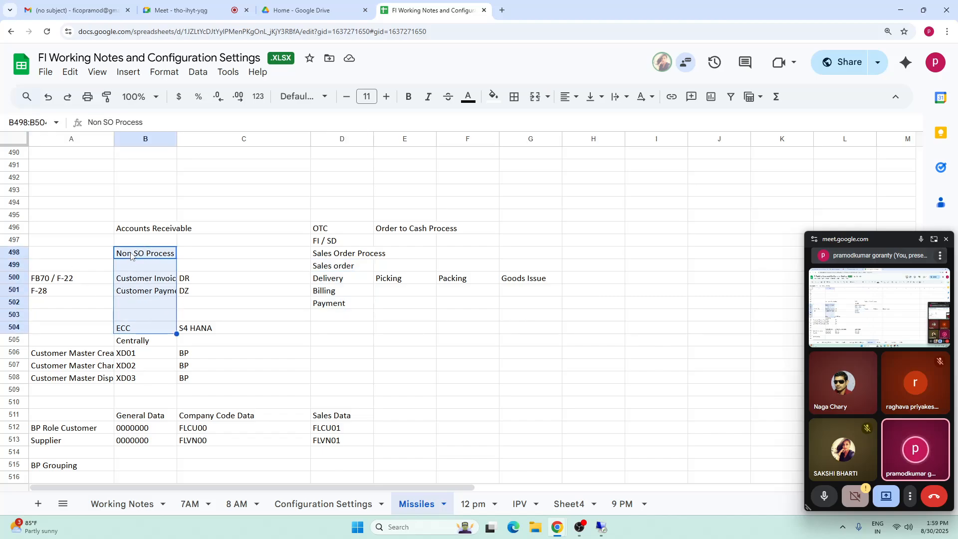
key(Right)
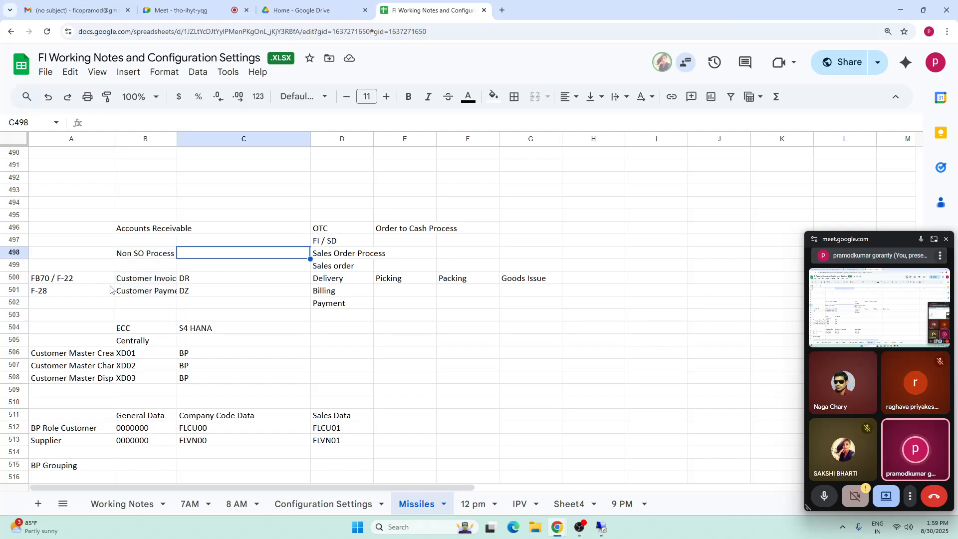
click(140, 282)
click(136, 293)
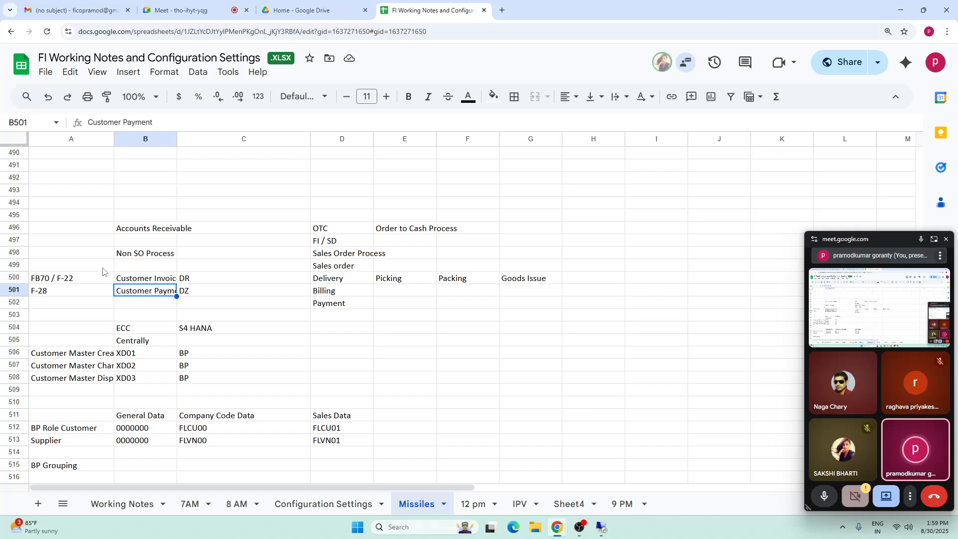
click(134, 270)
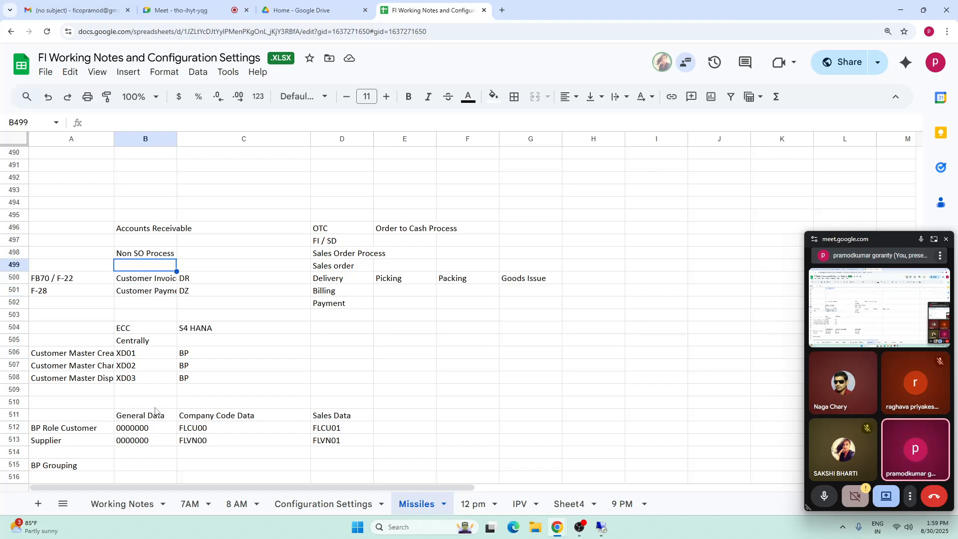
Review the ECC and S4 HANA transactions for customer master creation, change and display, including the FD01 to FD03 entries.
click(128, 330)
drag(132, 358, 140, 381)
click(140, 391)
click(132, 343)
click(82, 355)
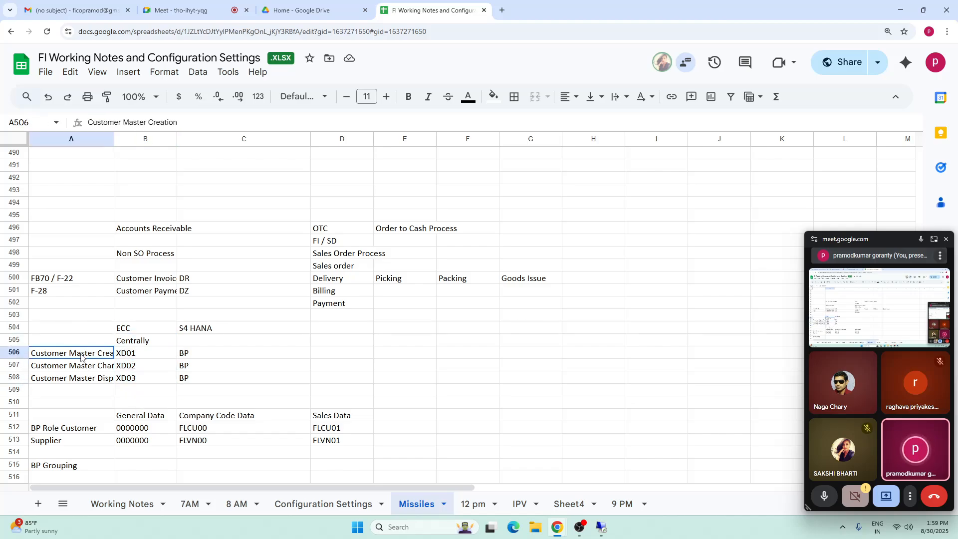
click(150, 442)
click(205, 455)
key(Down)
key(Down)
key(Down)
key(Down)
key(Down)
key(Down)
key(Down)
key(Down)
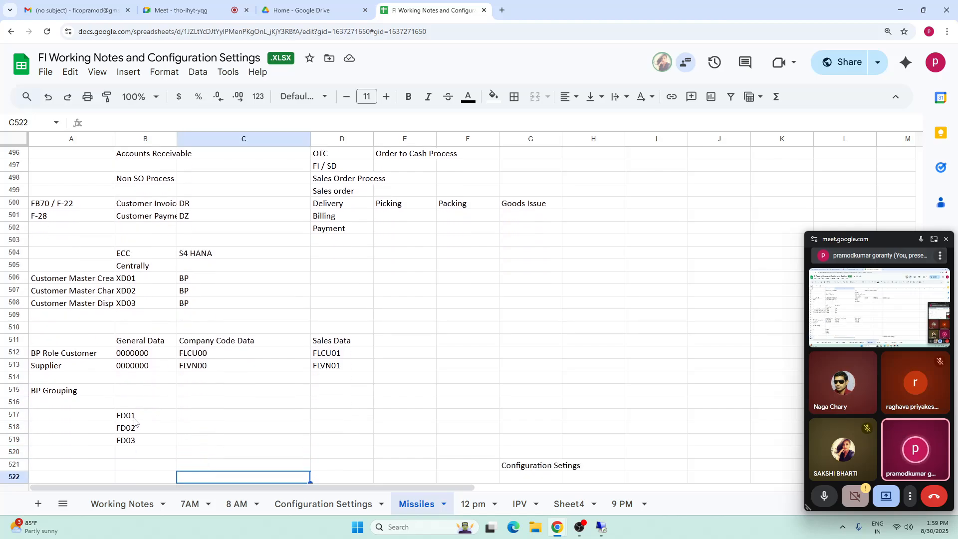
drag(137, 418, 138, 447)
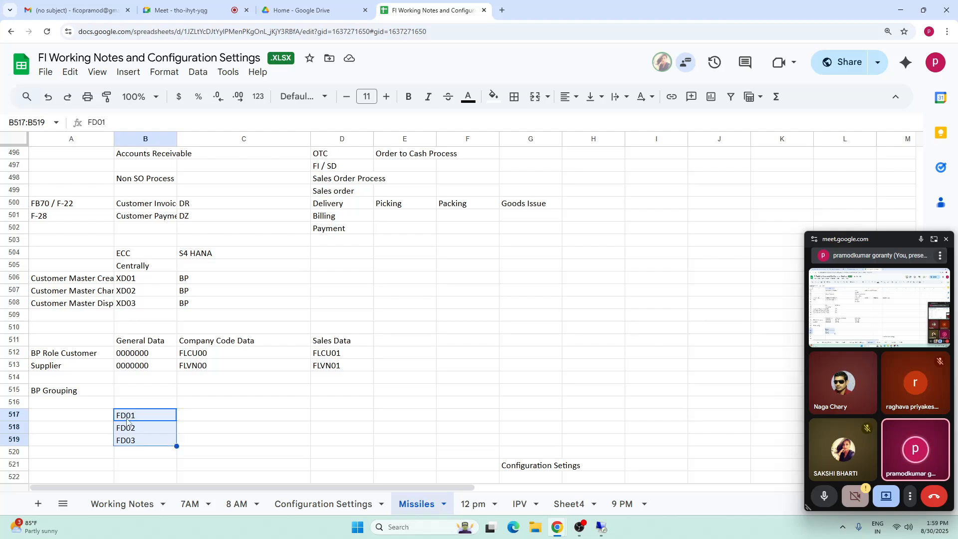
click(206, 308)
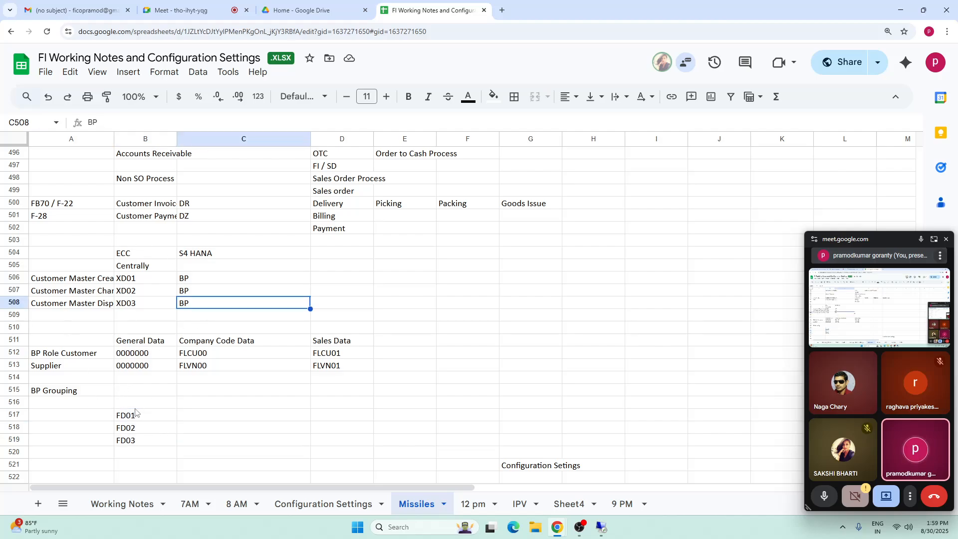
click(140, 281)
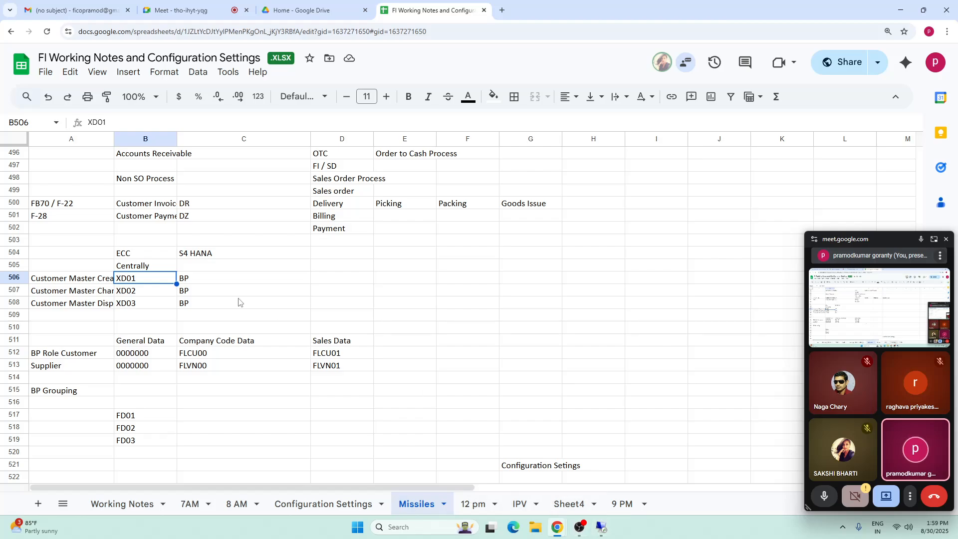
drag(207, 280, 211, 319)
click(224, 405)
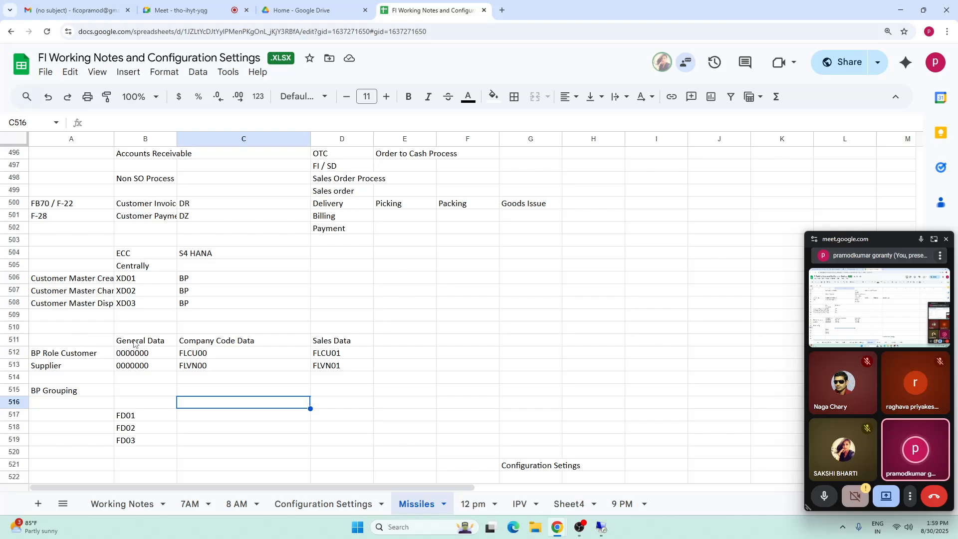
Examine the general, company code and sales data roles for customer and supplier in the BP role table.
drag(134, 343, 404, 378)
click(213, 345)
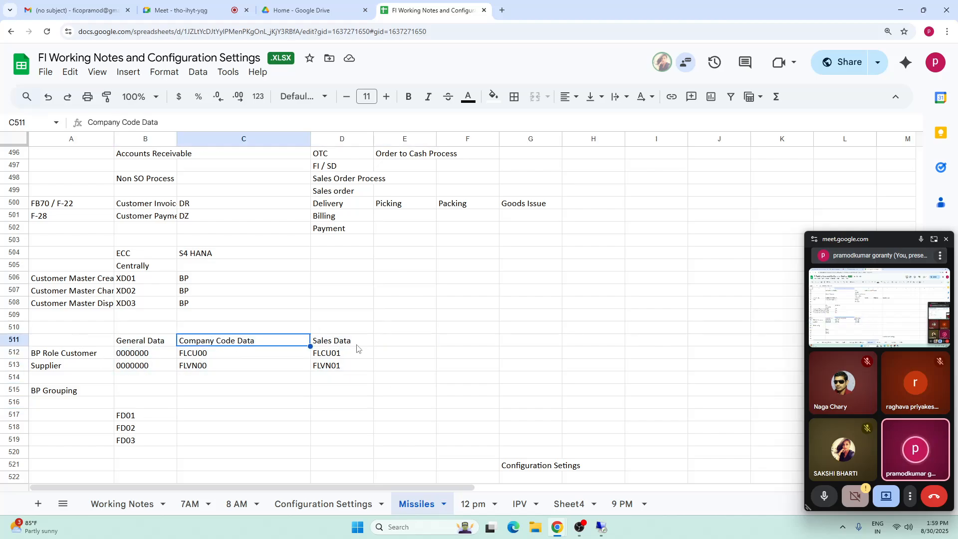
click(349, 343)
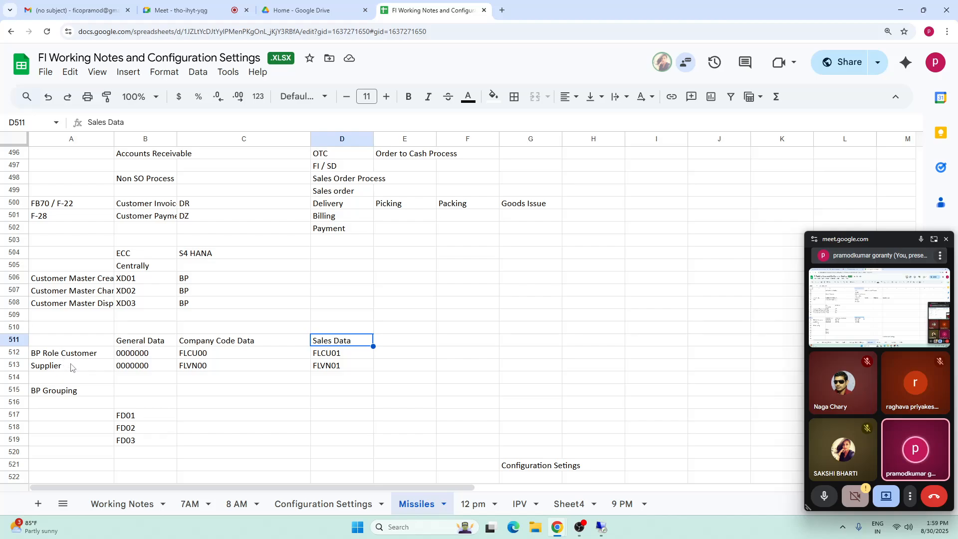
drag(71, 368, 350, 367)
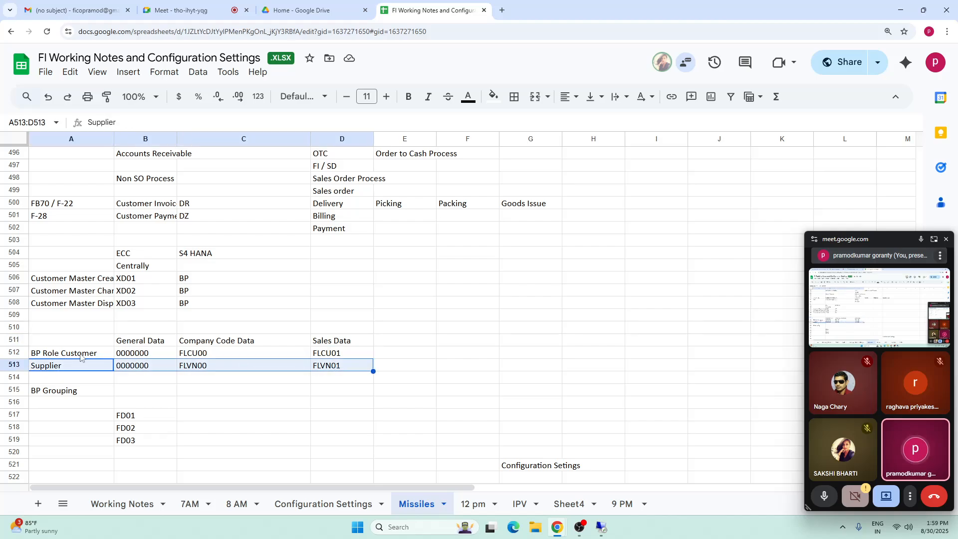
drag(134, 357, 343, 352)
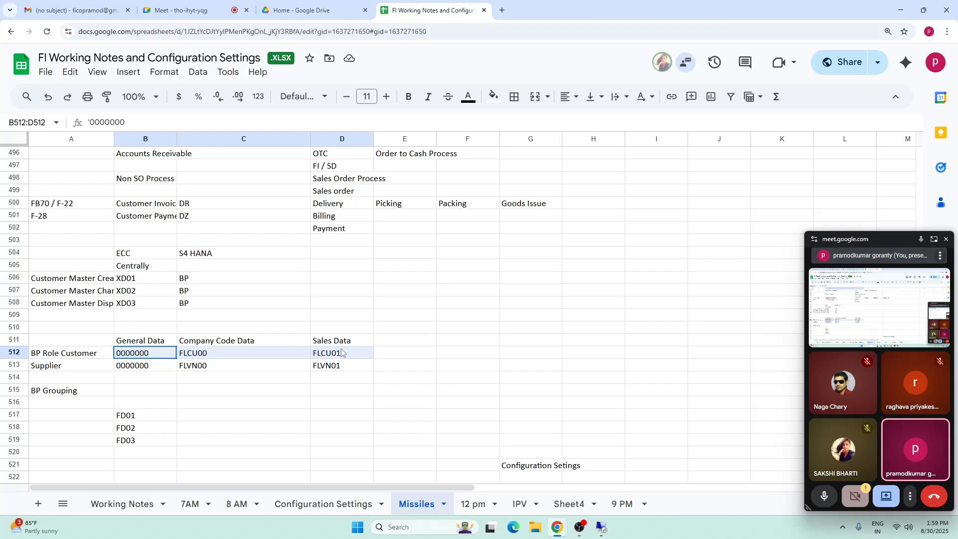
Examine the BP role list under HCL Tech and the configuration settings note beside it.
click(272, 428)
key(Down)
key(Down)
key(Down)
key(Down)
key(Down)
key(Down)
key(Down)
key(Down)
key(Down)
key(Down)
key(Down)
key(Down)
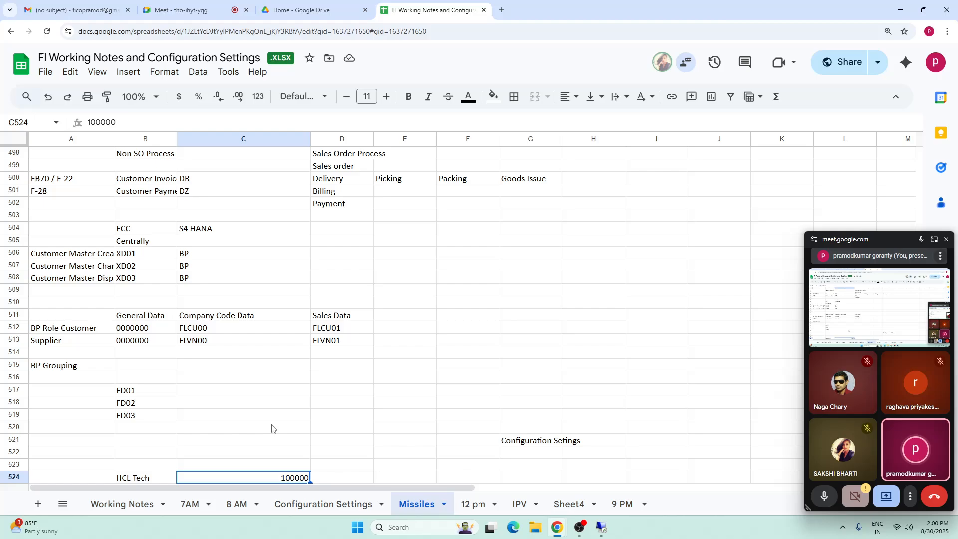
key(Down)
key(Down)
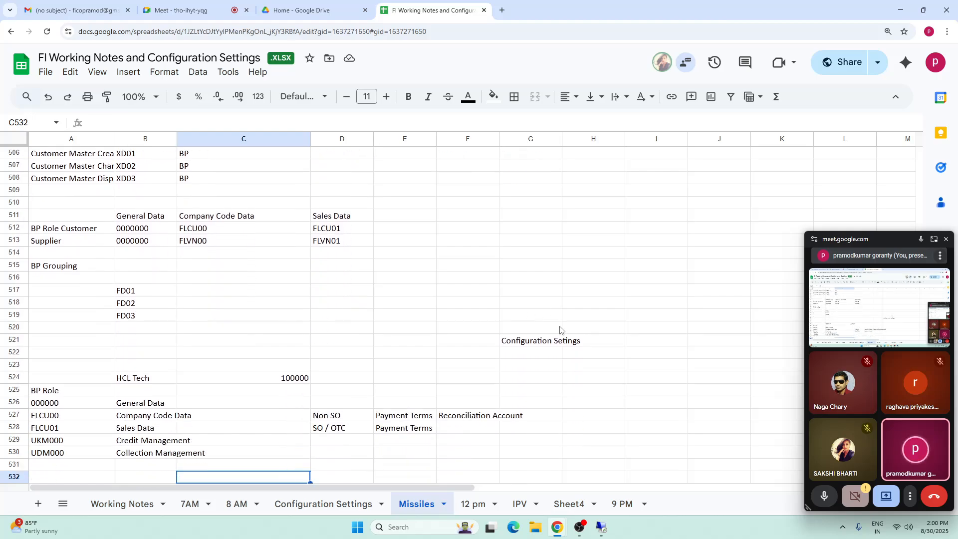
click(556, 341)
Return to the Configuration Settings sheet and review the Accounts Receivable steps from customer account group creation to BP-to-customer number assignment.
click(327, 504)
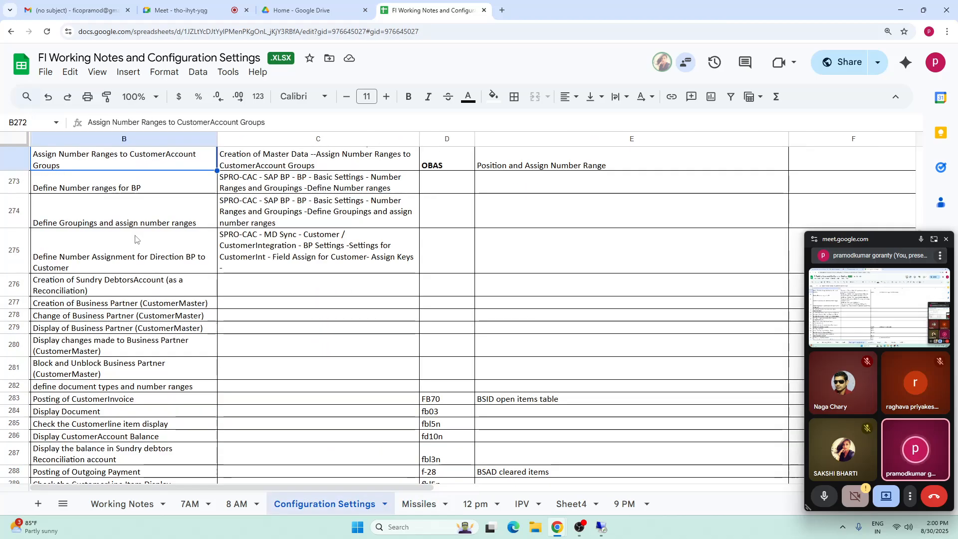
click(113, 189)
key(Up)
key(Up)
key(Up)
key(Up)
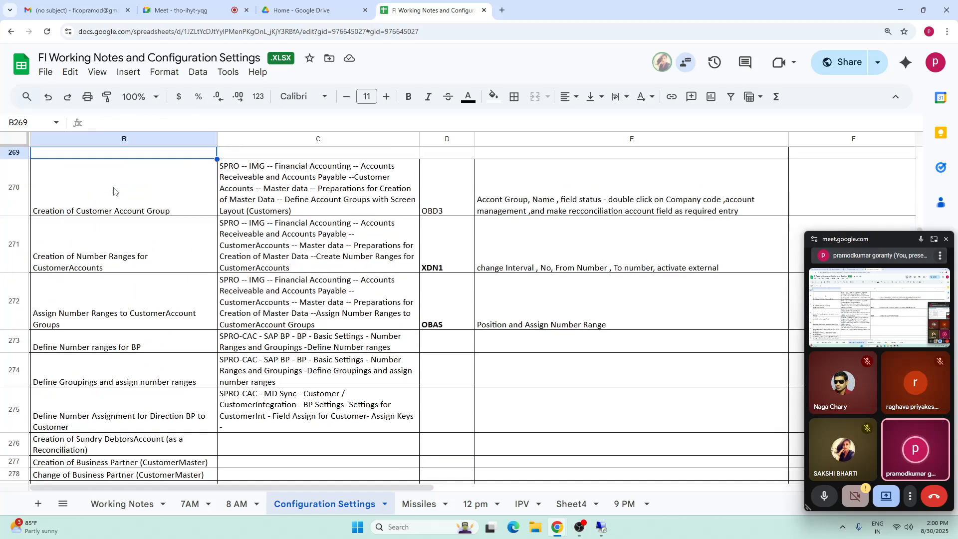
key(Up)
key(Up)
key(Up)
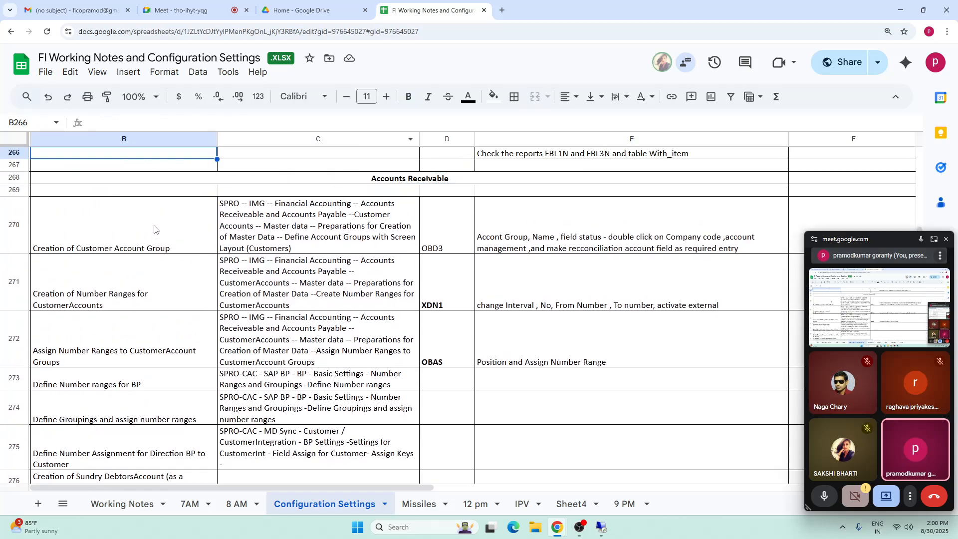
drag(155, 229, 563, 325)
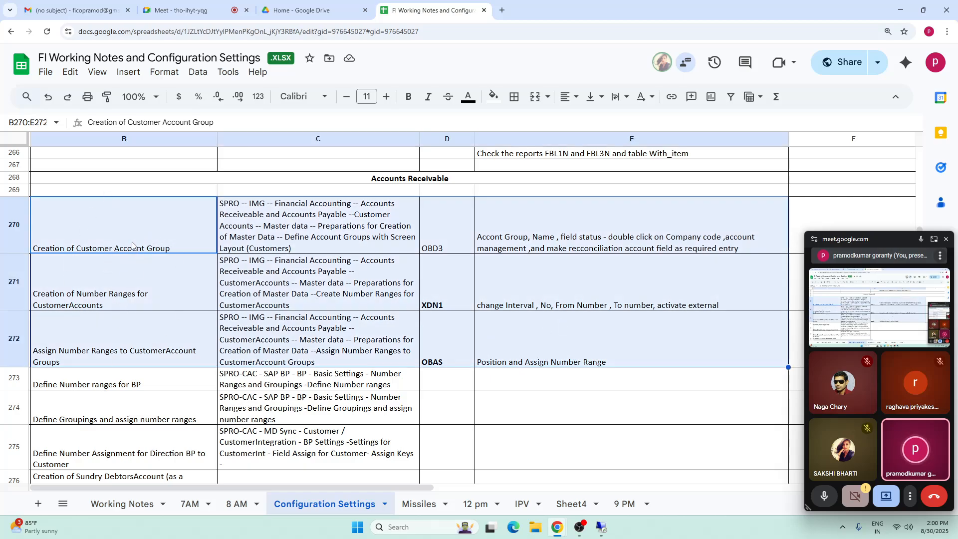
drag(132, 381, 566, 429)
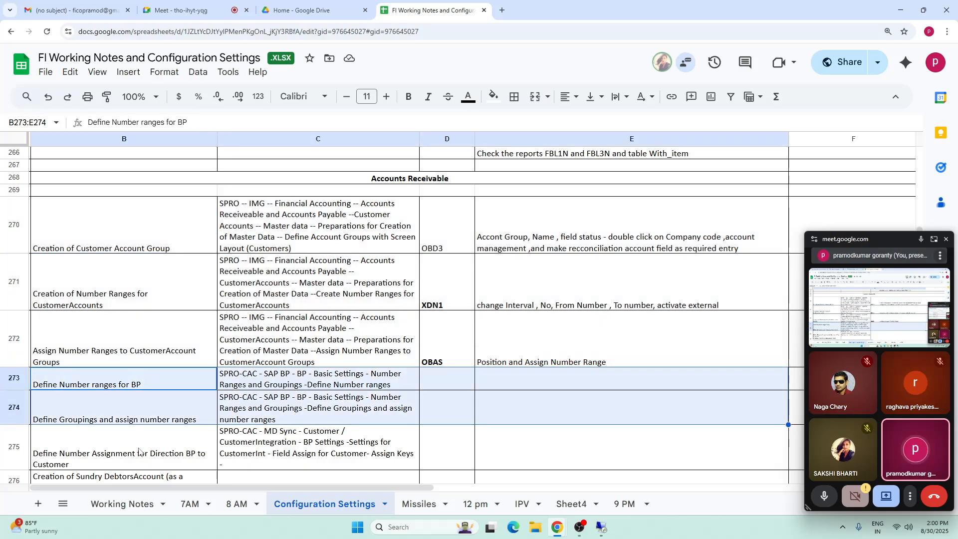
drag(139, 452, 628, 218)
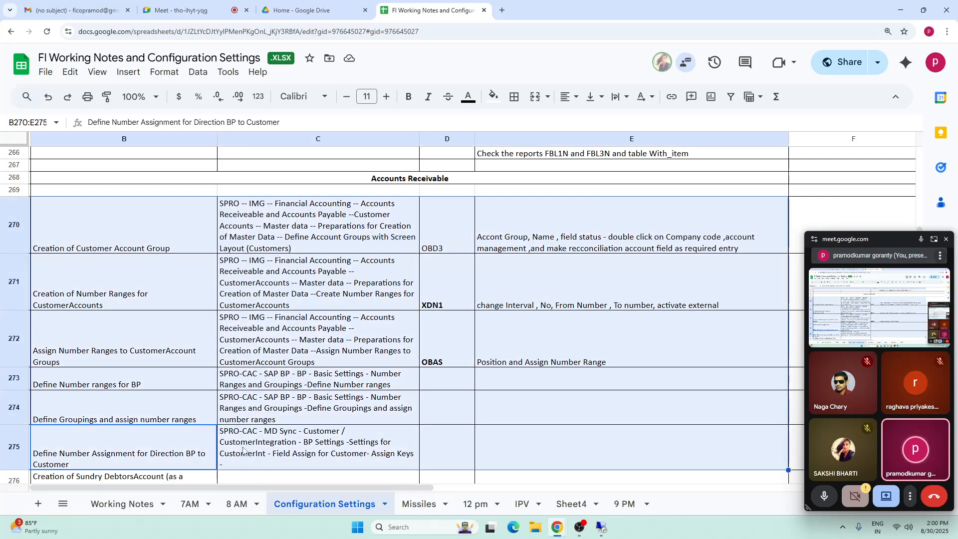
Review the remaining Accounts Receivable steps from sundry debtors account creation and customer master maintenance through document types and outgoing payment posting.
key(Down)
key(Down)
key(Down)
key(Down)
key(Down)
key(Down)
key(Down)
key(Down)
key(Down)
key(Down)
key(Down)
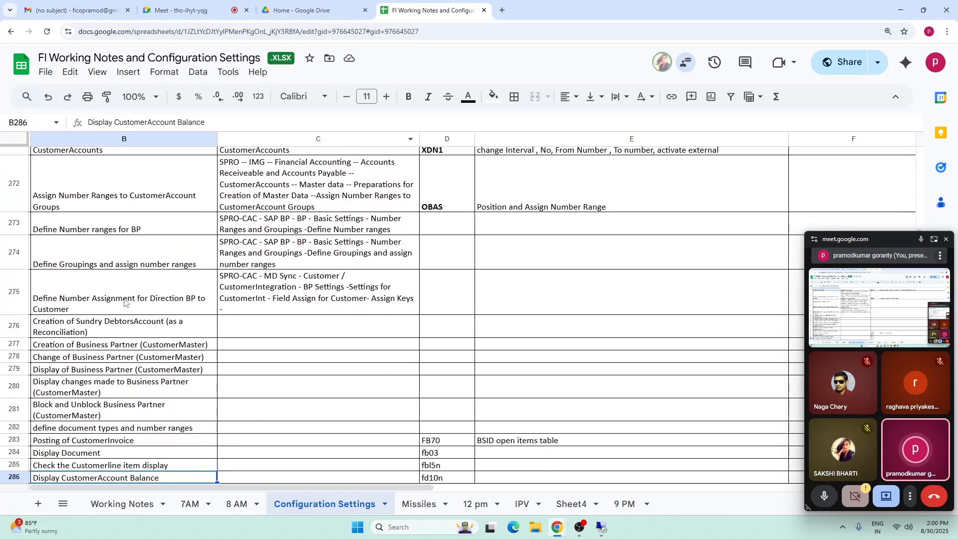
click(114, 329)
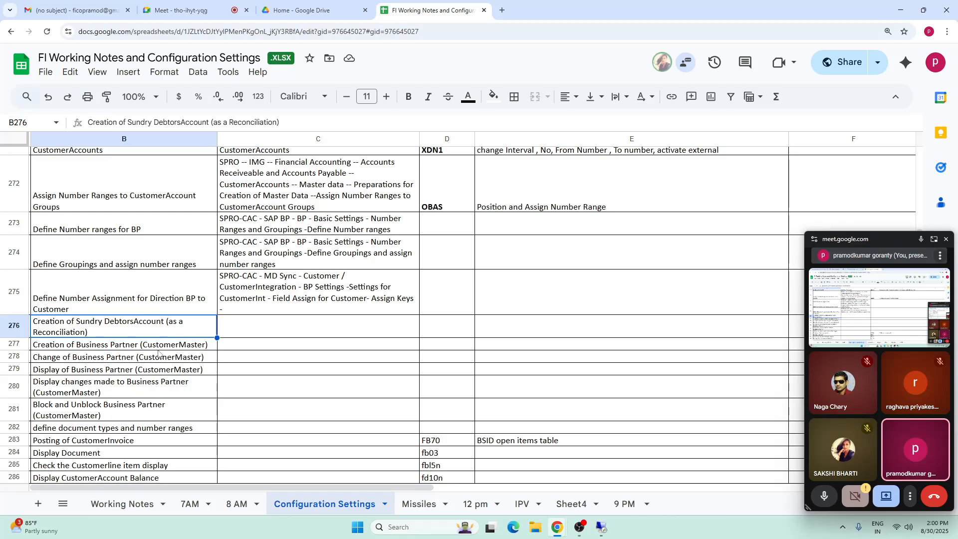
click(107, 390)
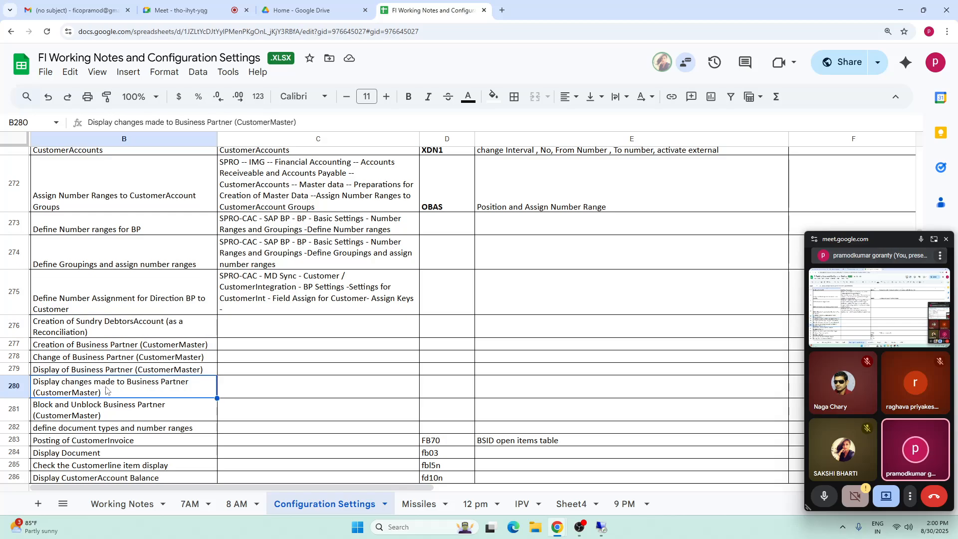
click(95, 408)
drag(173, 434, 489, 478)
drag(488, 416, 493, 425)
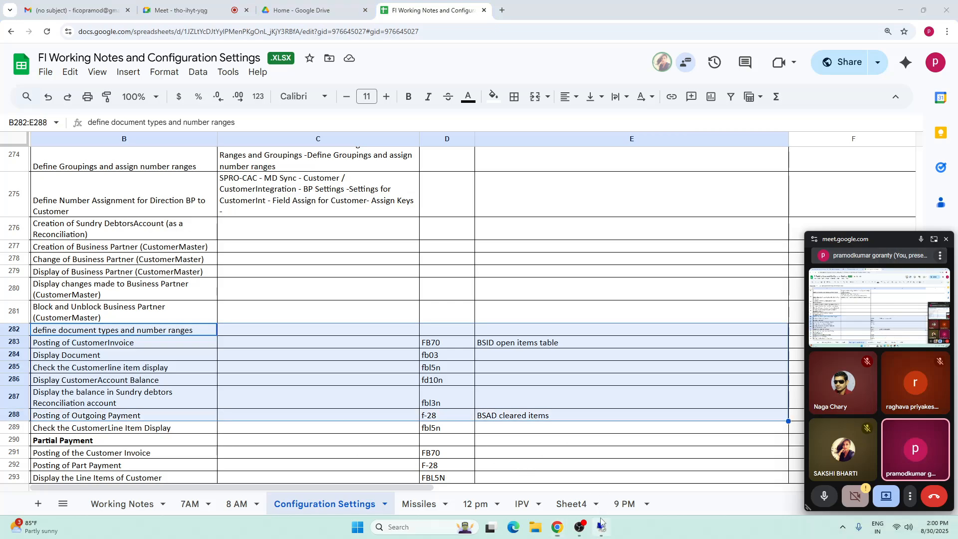
Switch to SAP, start the BP transaction and find the HCL Tech business partner by its customer number.
click(601, 527)
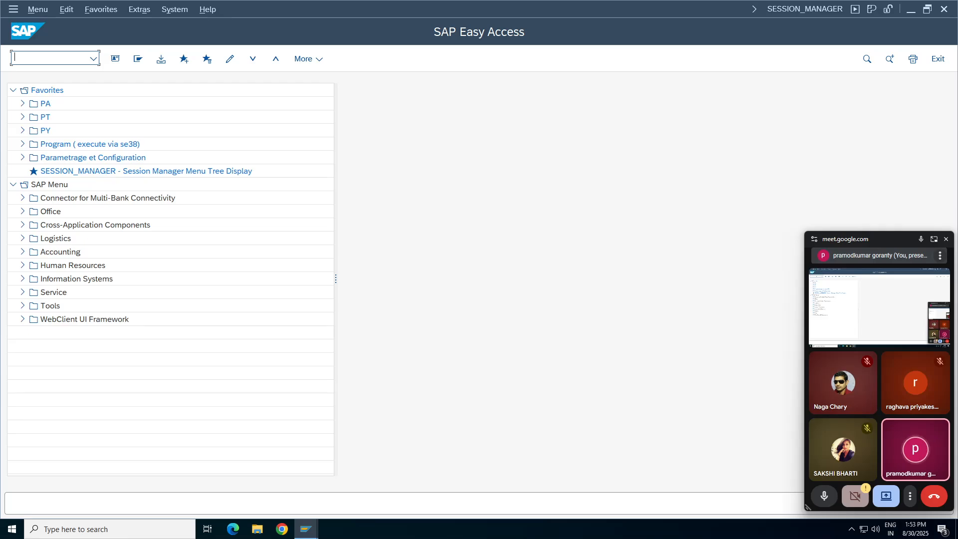
key(Return)
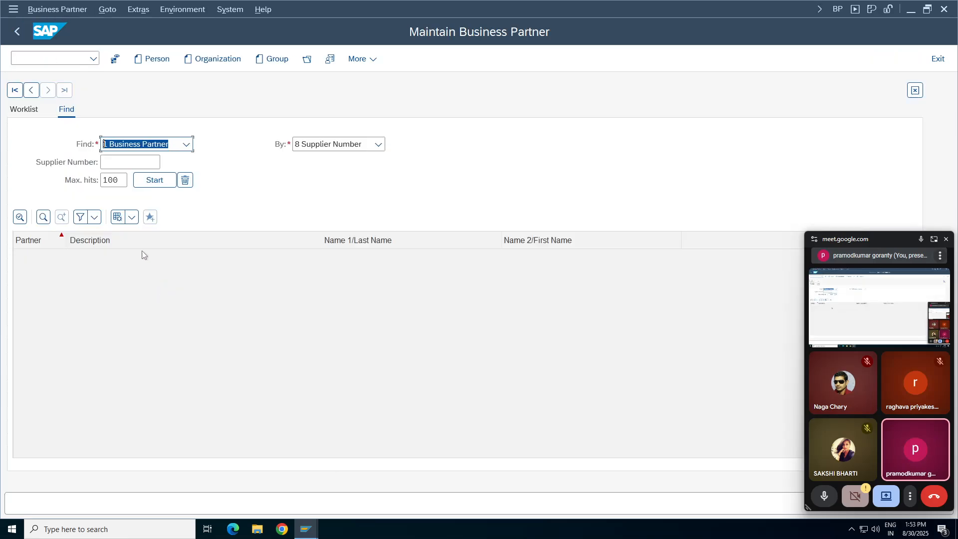
click(130, 162)
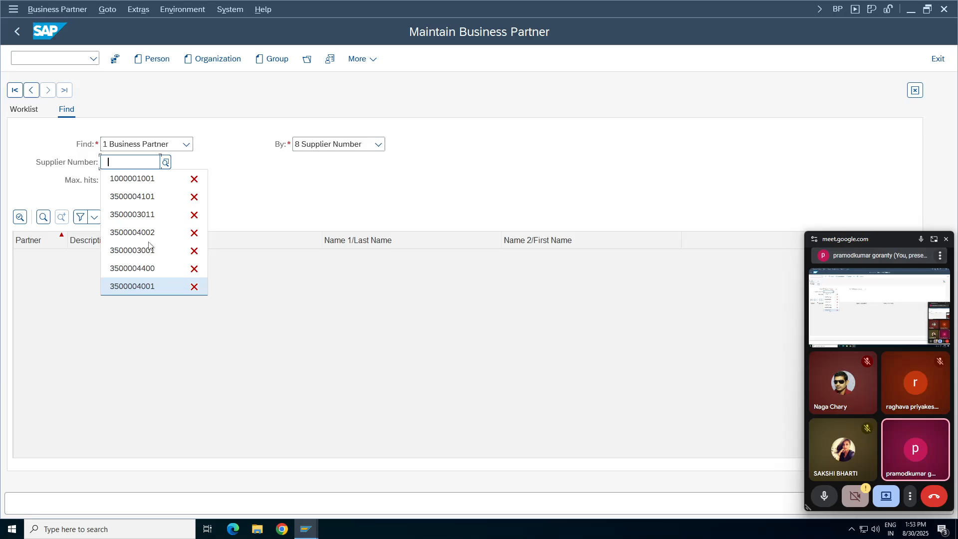
click(343, 150)
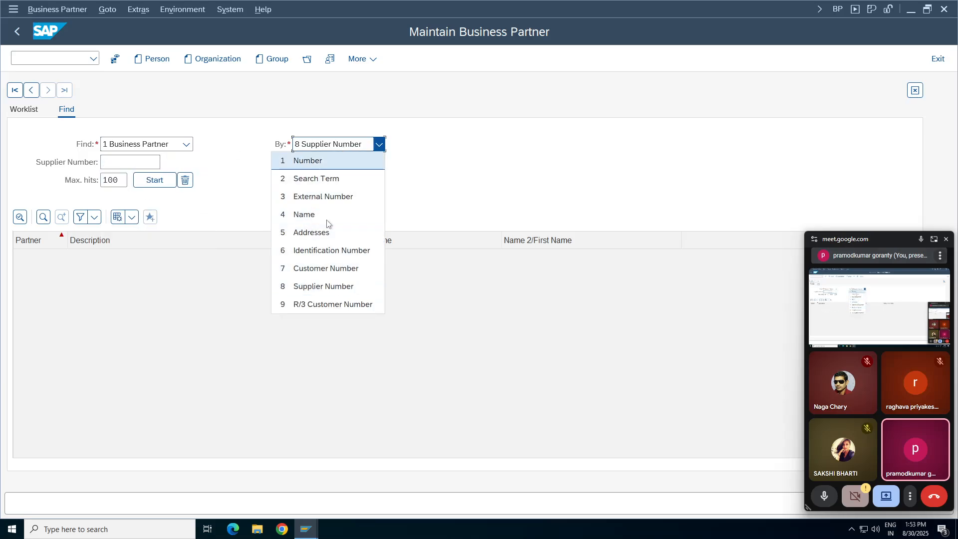
click(326, 268)
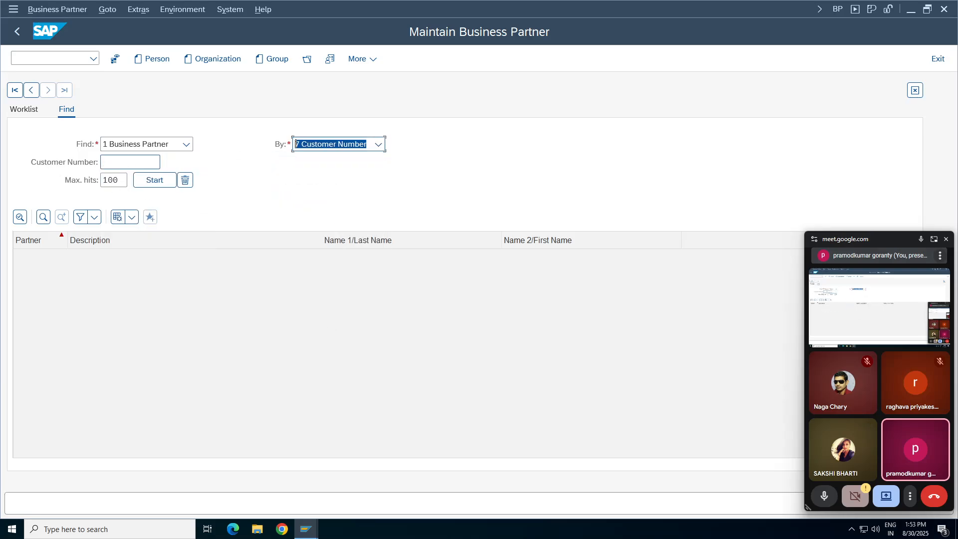
click(160, 162)
click(130, 179)
click(154, 180)
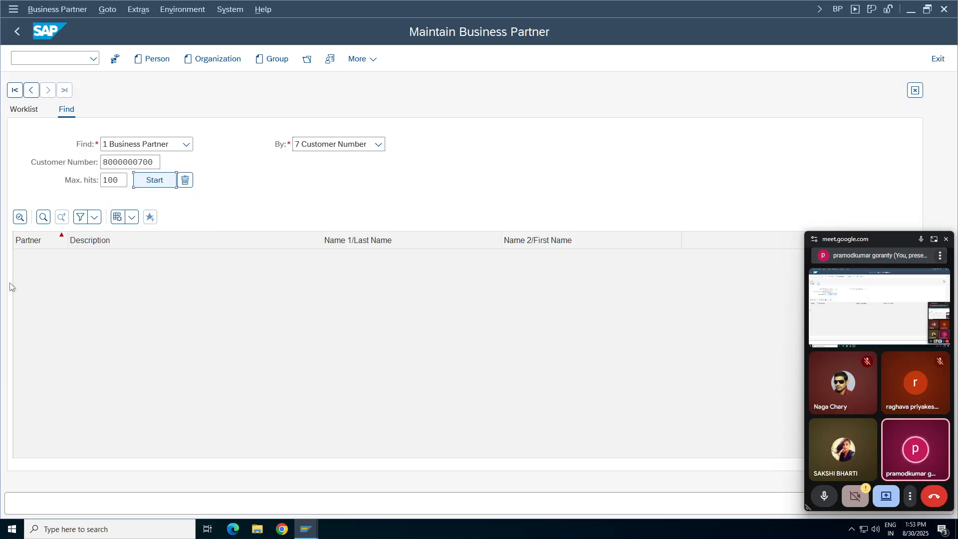
click(50, 259)
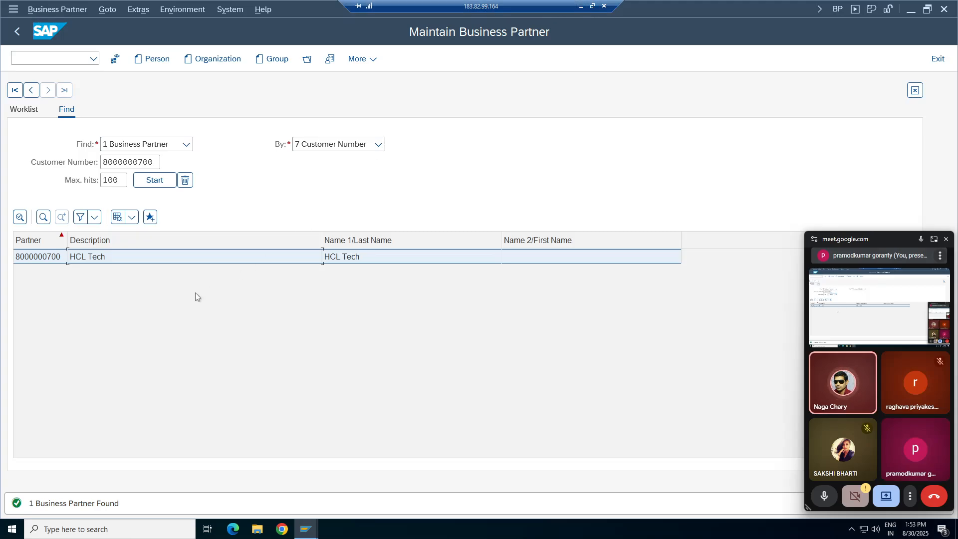
Check the BP role list in the Missiles sheet of the FI working notes, and return to SAP.
click(580, 7)
click(417, 503)
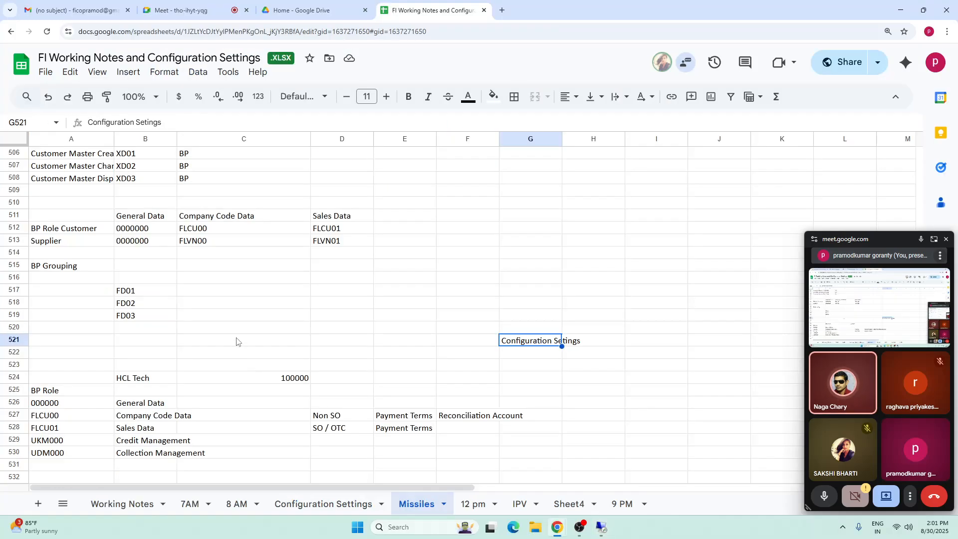
click(601, 528)
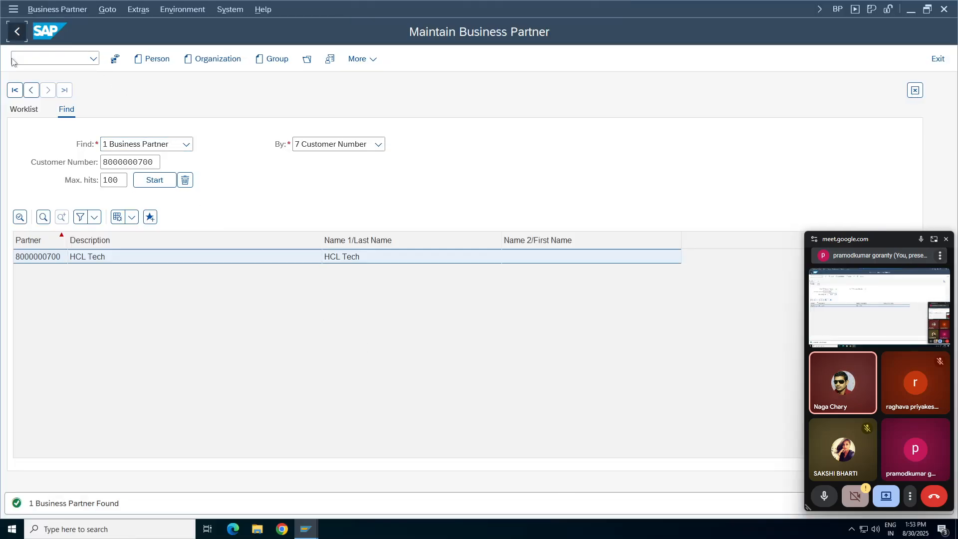
Leave the business partner search, start transaction SE16N and load the fields of table BUT000.
text(se16n)
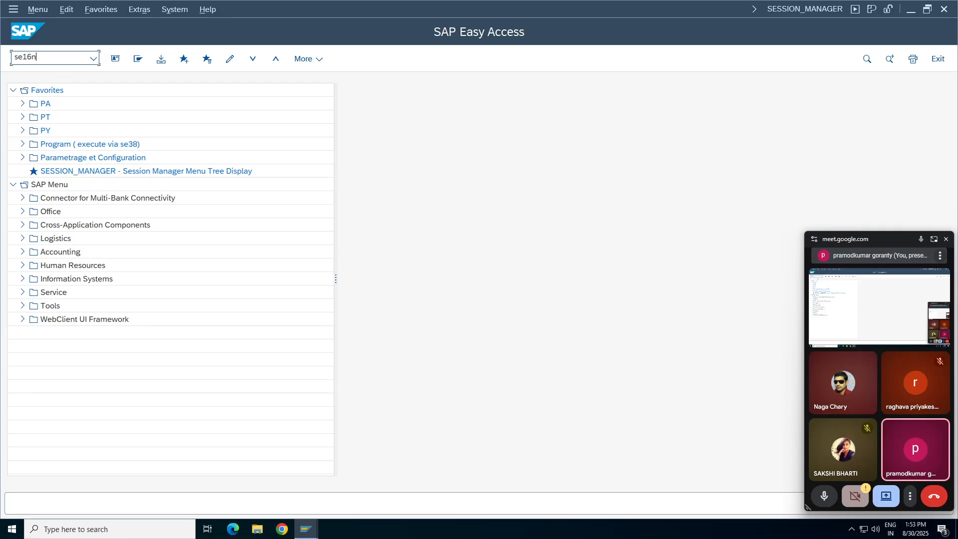
key(Return)
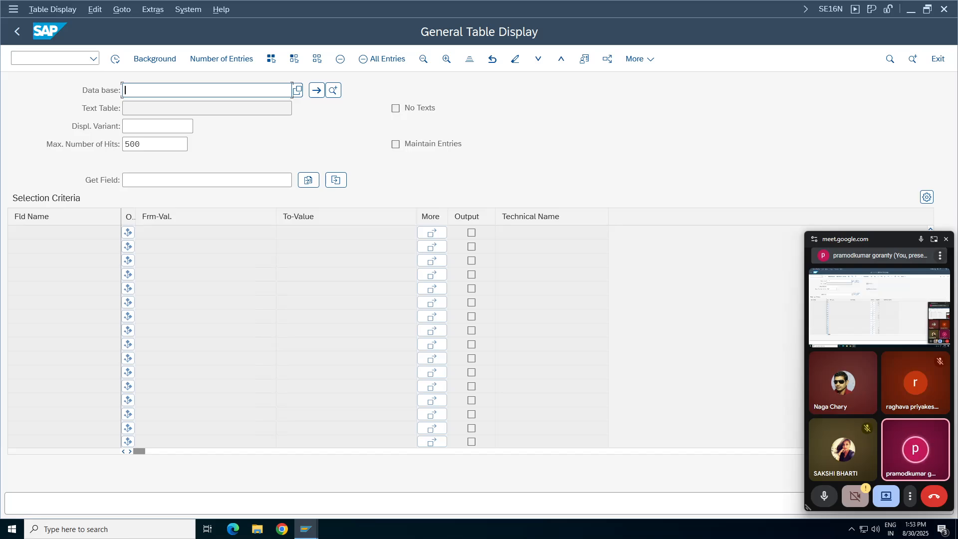
text(but000)
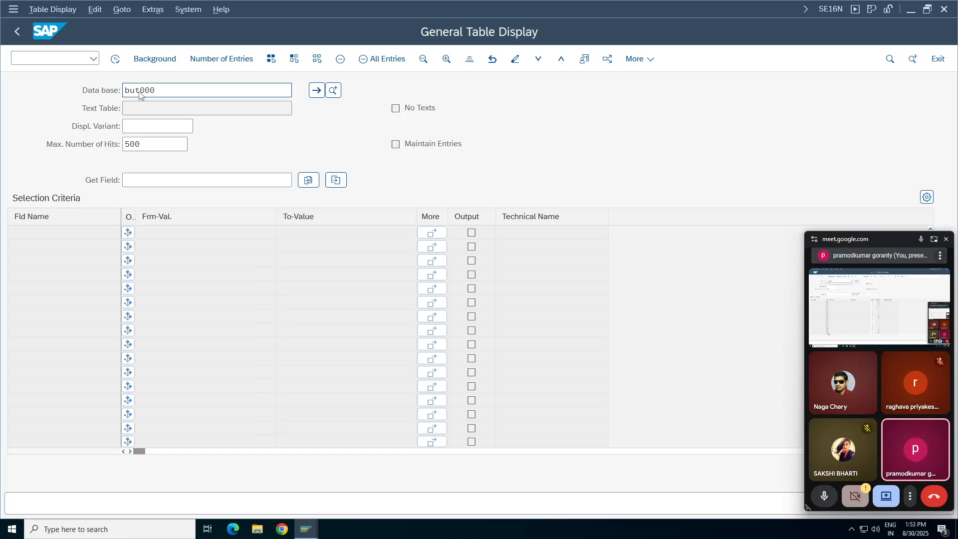
key(Return)
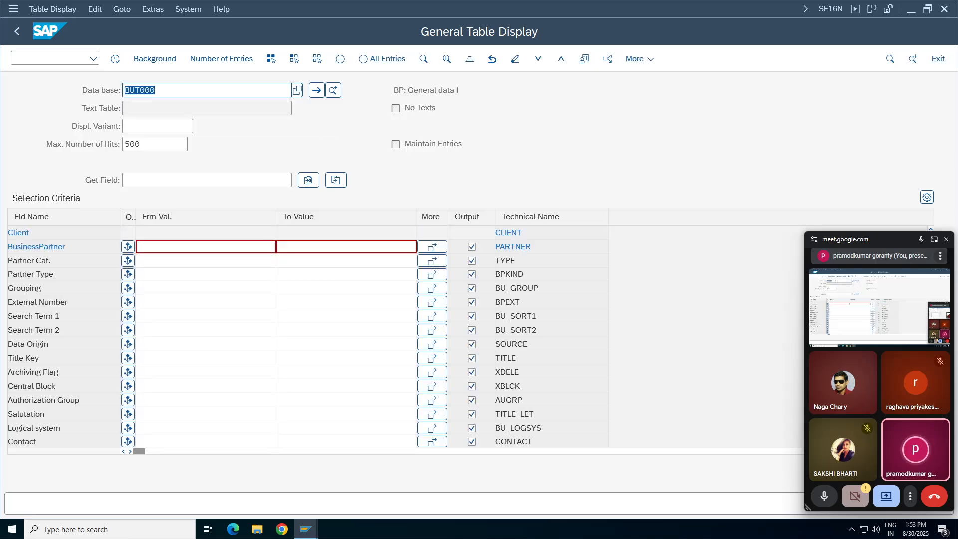
Change the table to BUT100 and load its BP roles selection fields.
click(292, 90)
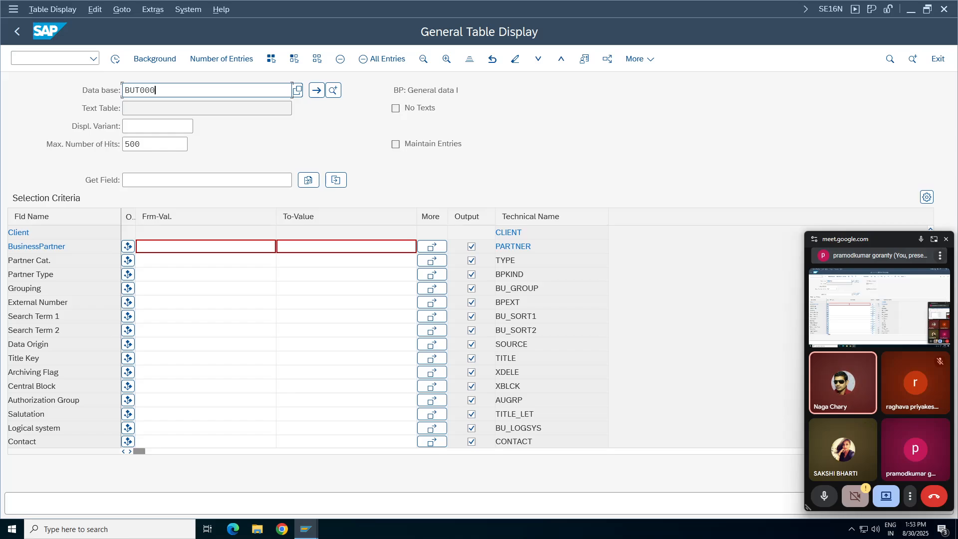
key(BackSpace)
key(BackSpace)
text(1)
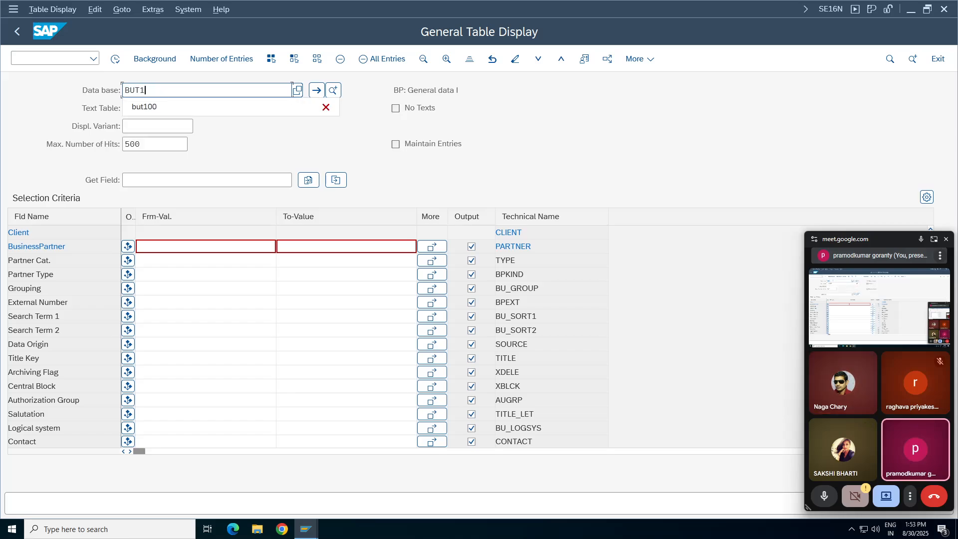
text(00)
key(Return)
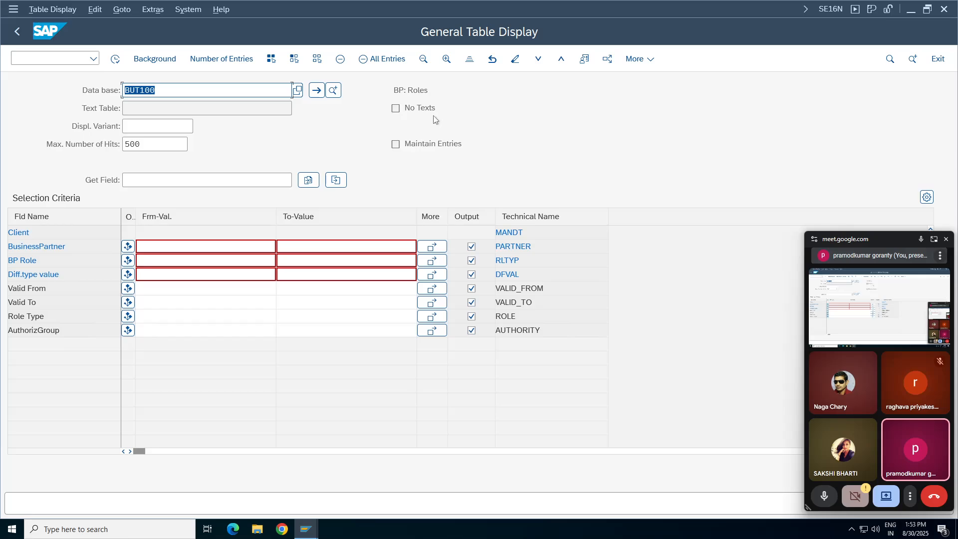
key(Tab)
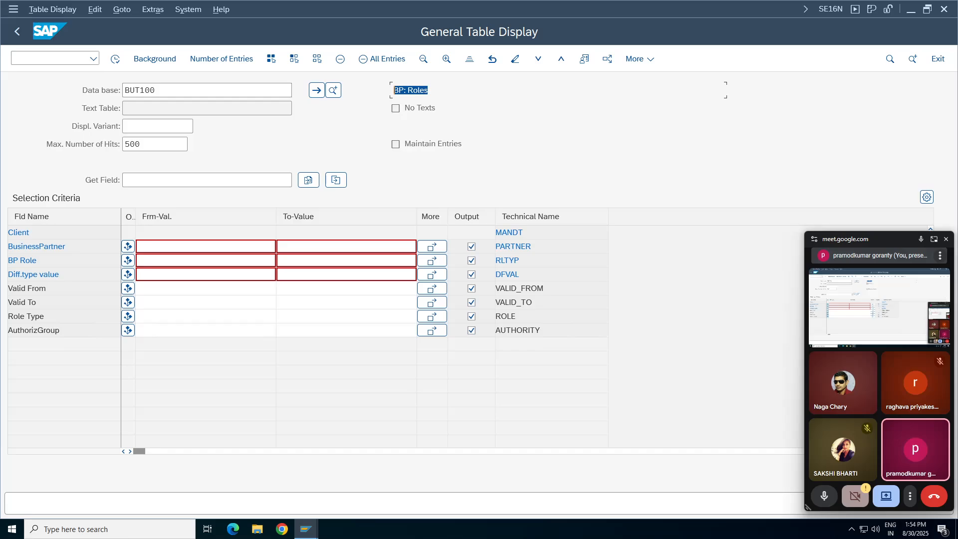
Filter table BUT100 by the supplier's previously used business partner number and display the matching entries.
click(170, 246)
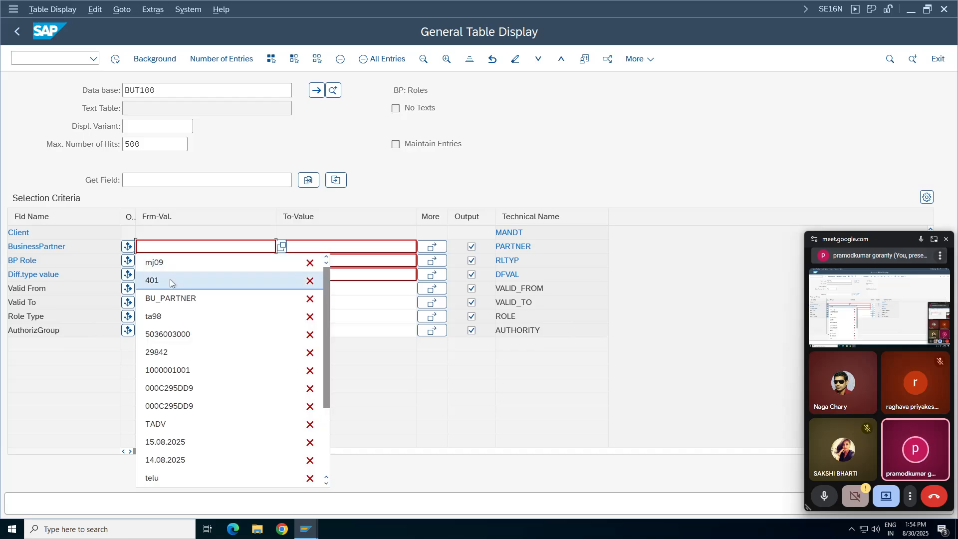
click(172, 372)
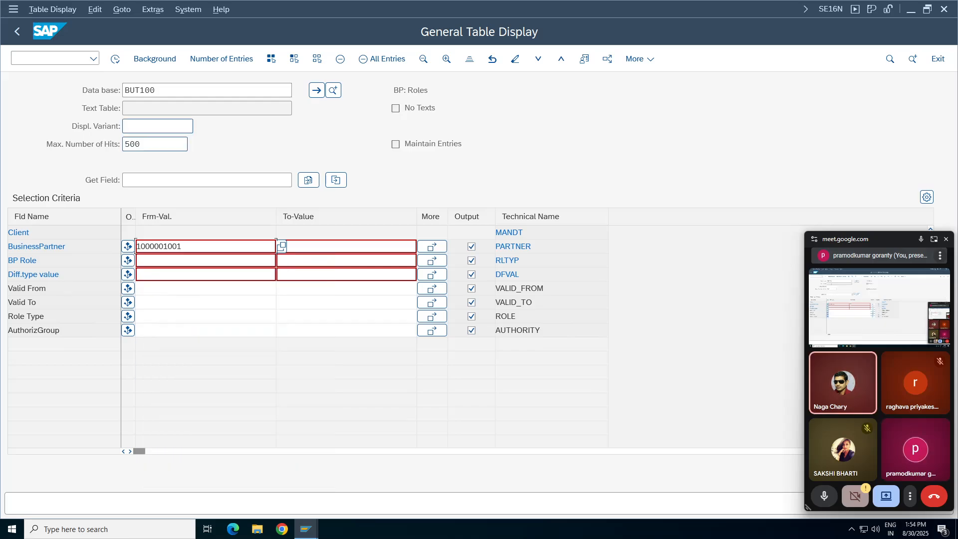
click(115, 59)
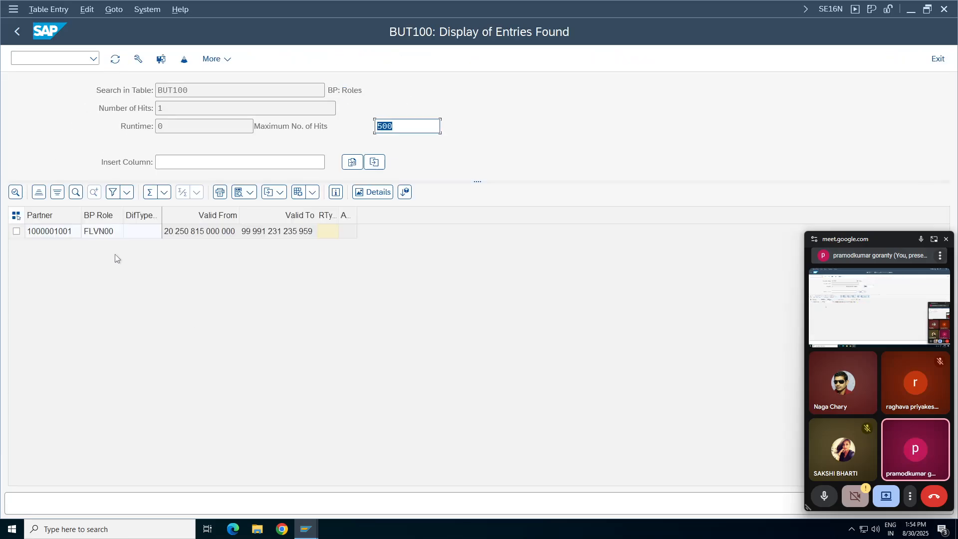
Examine the partner number and BP role of the entry found, along with the BUT100 table name and description.
click(102, 232)
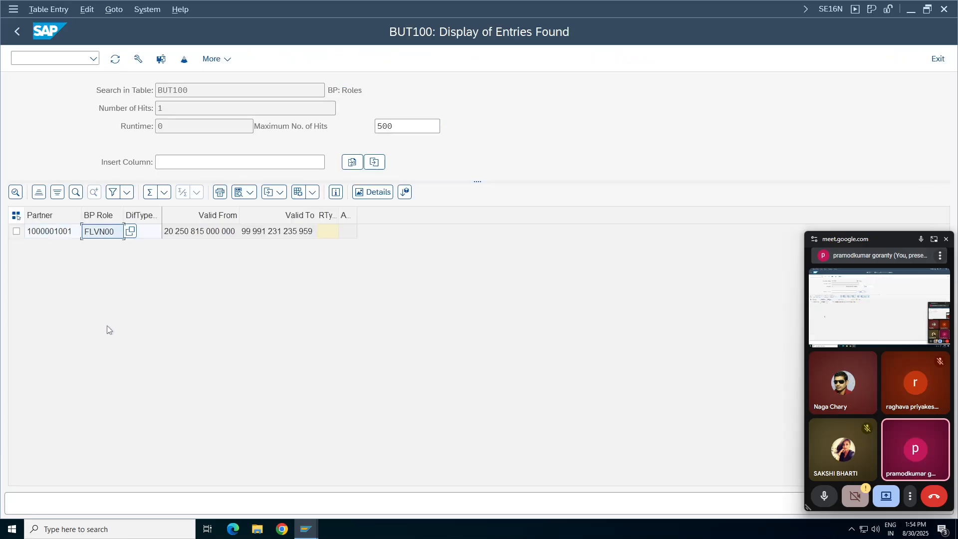
click(50, 235)
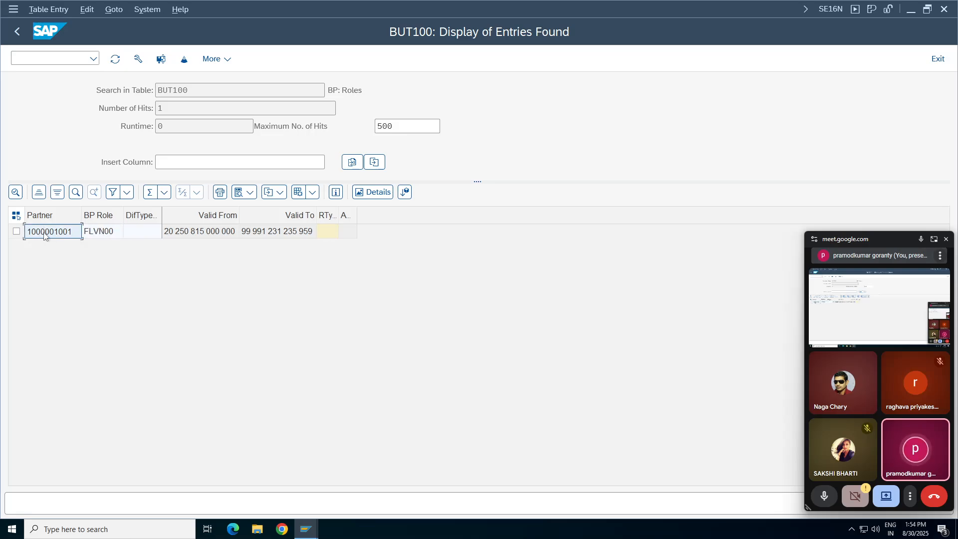
click(100, 234)
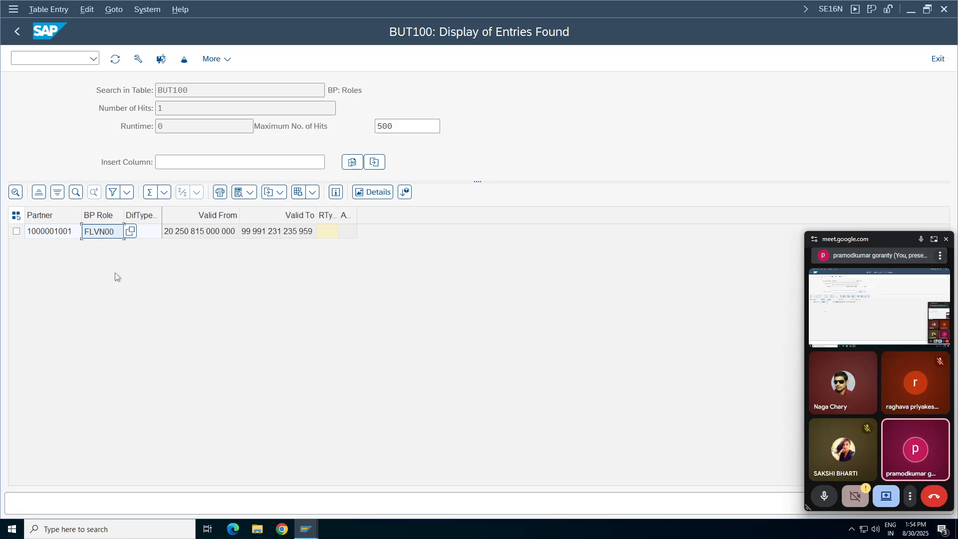
click(55, 236)
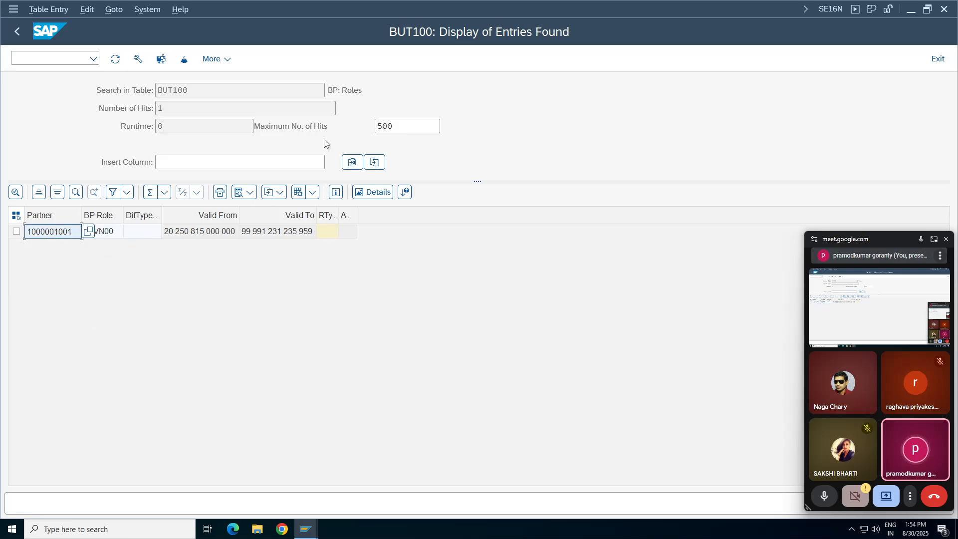
click(349, 90)
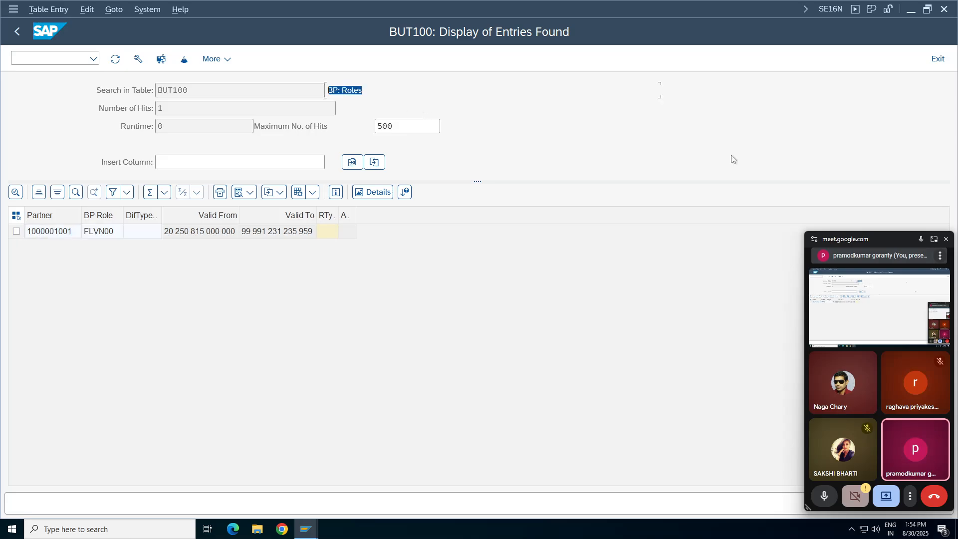
drag(204, 90, 157, 90)
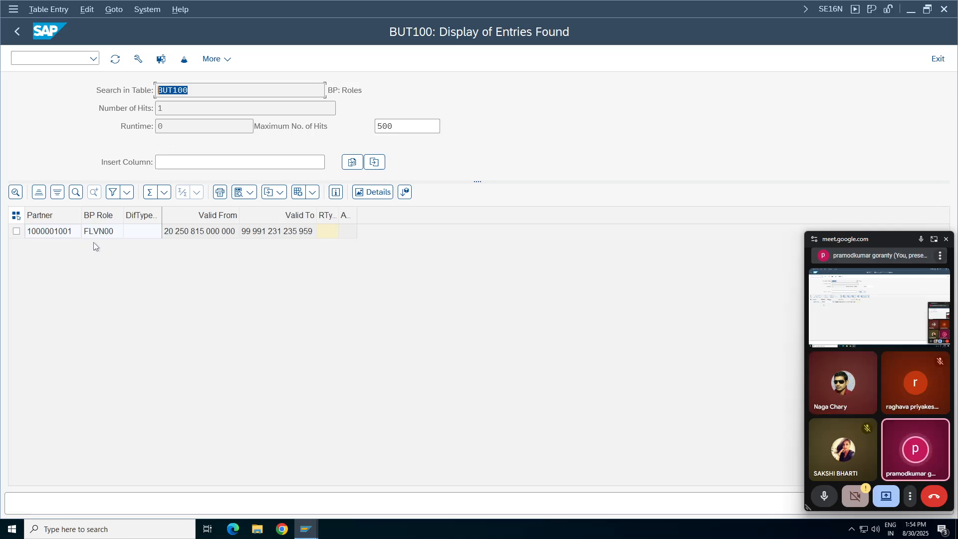
drag(873, 236, 729, 82)
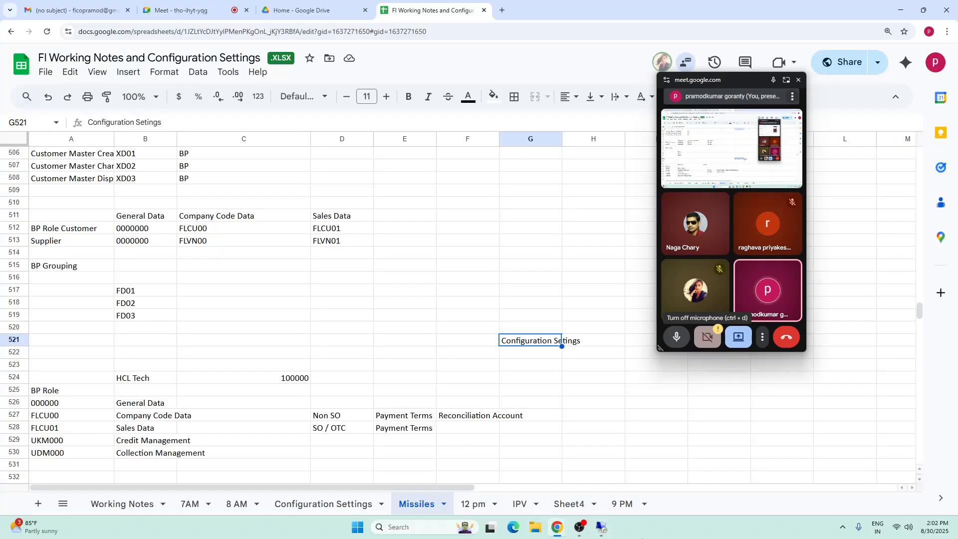
click(578, 527)
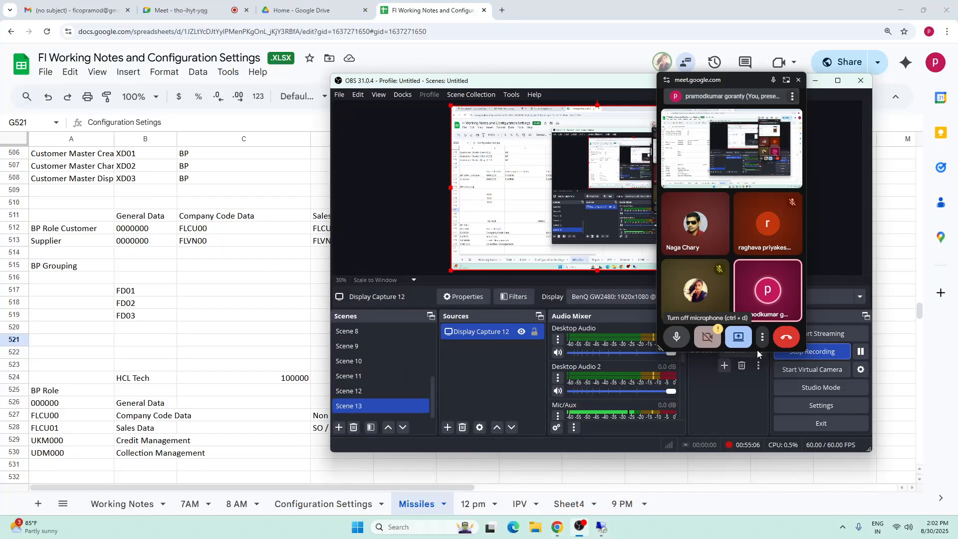